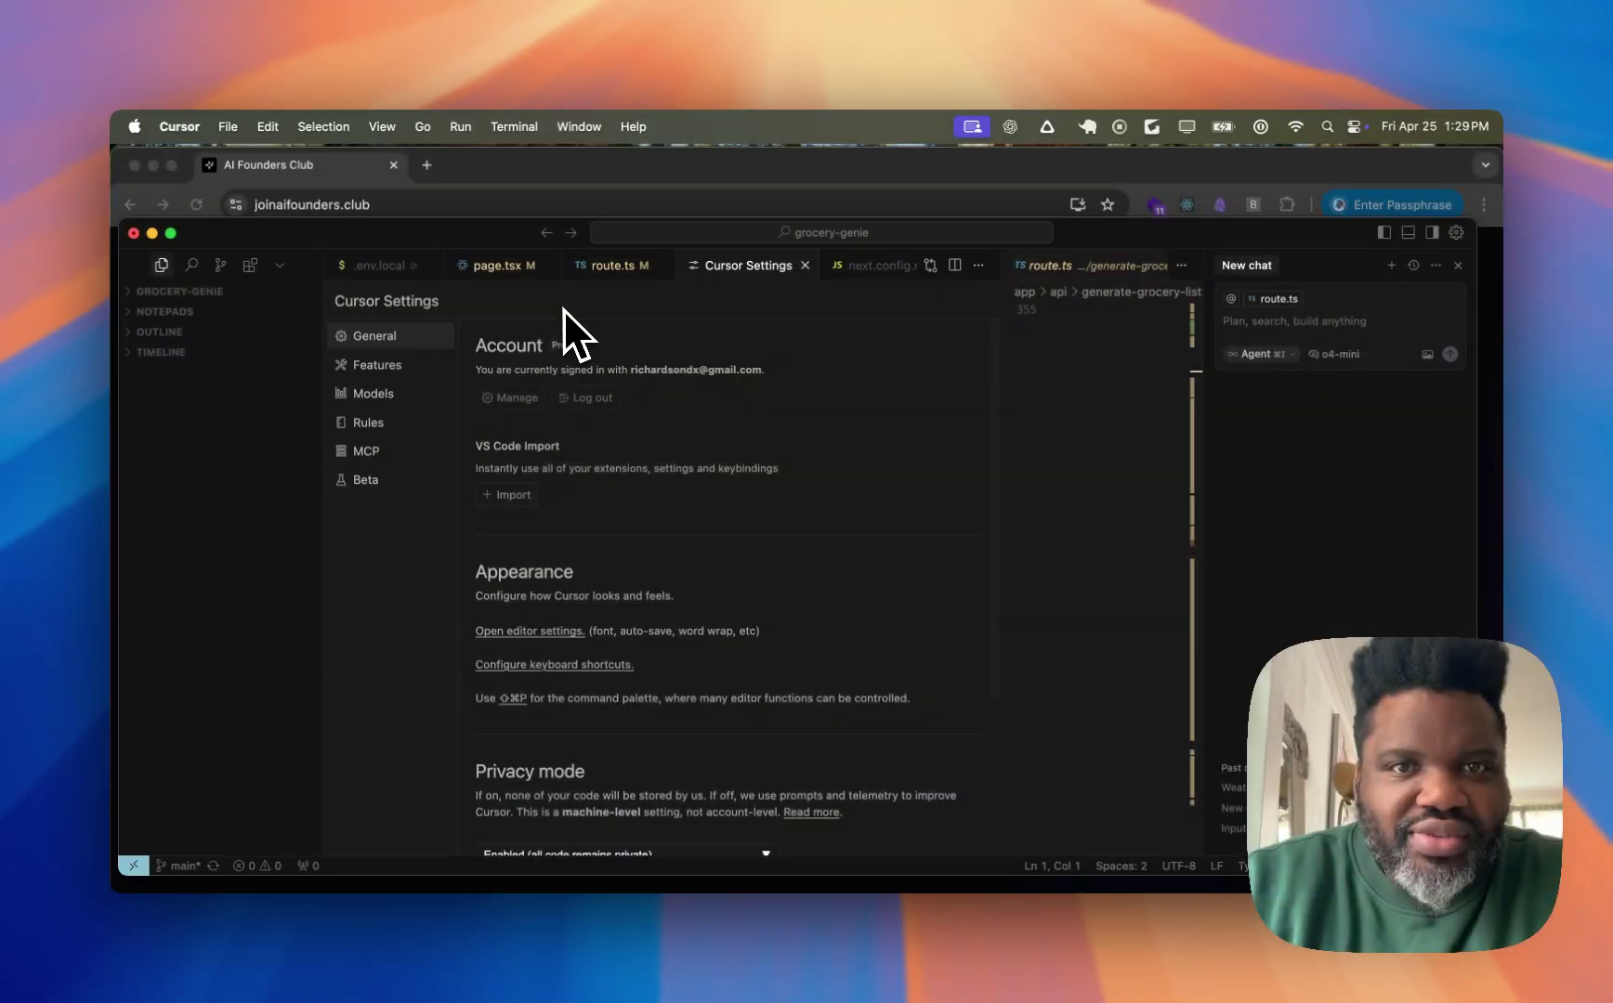
- Close the Cursor Settings page and reopen it from the application's own settings entries
left_click(805, 266)
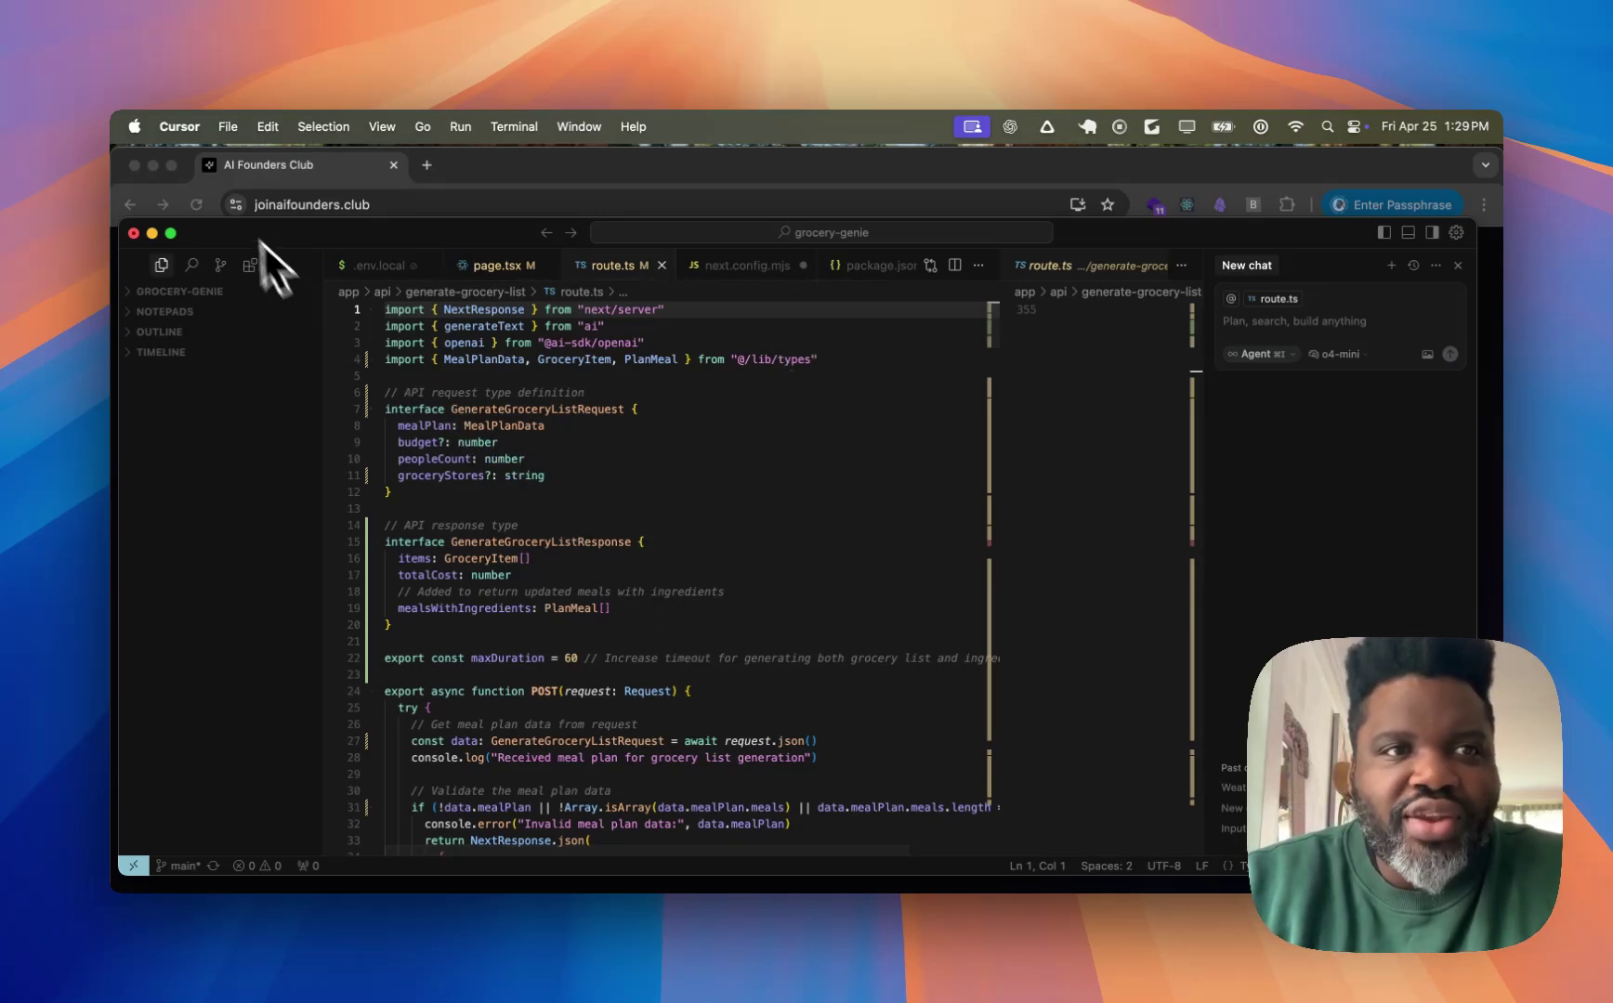
left_click(179, 128)
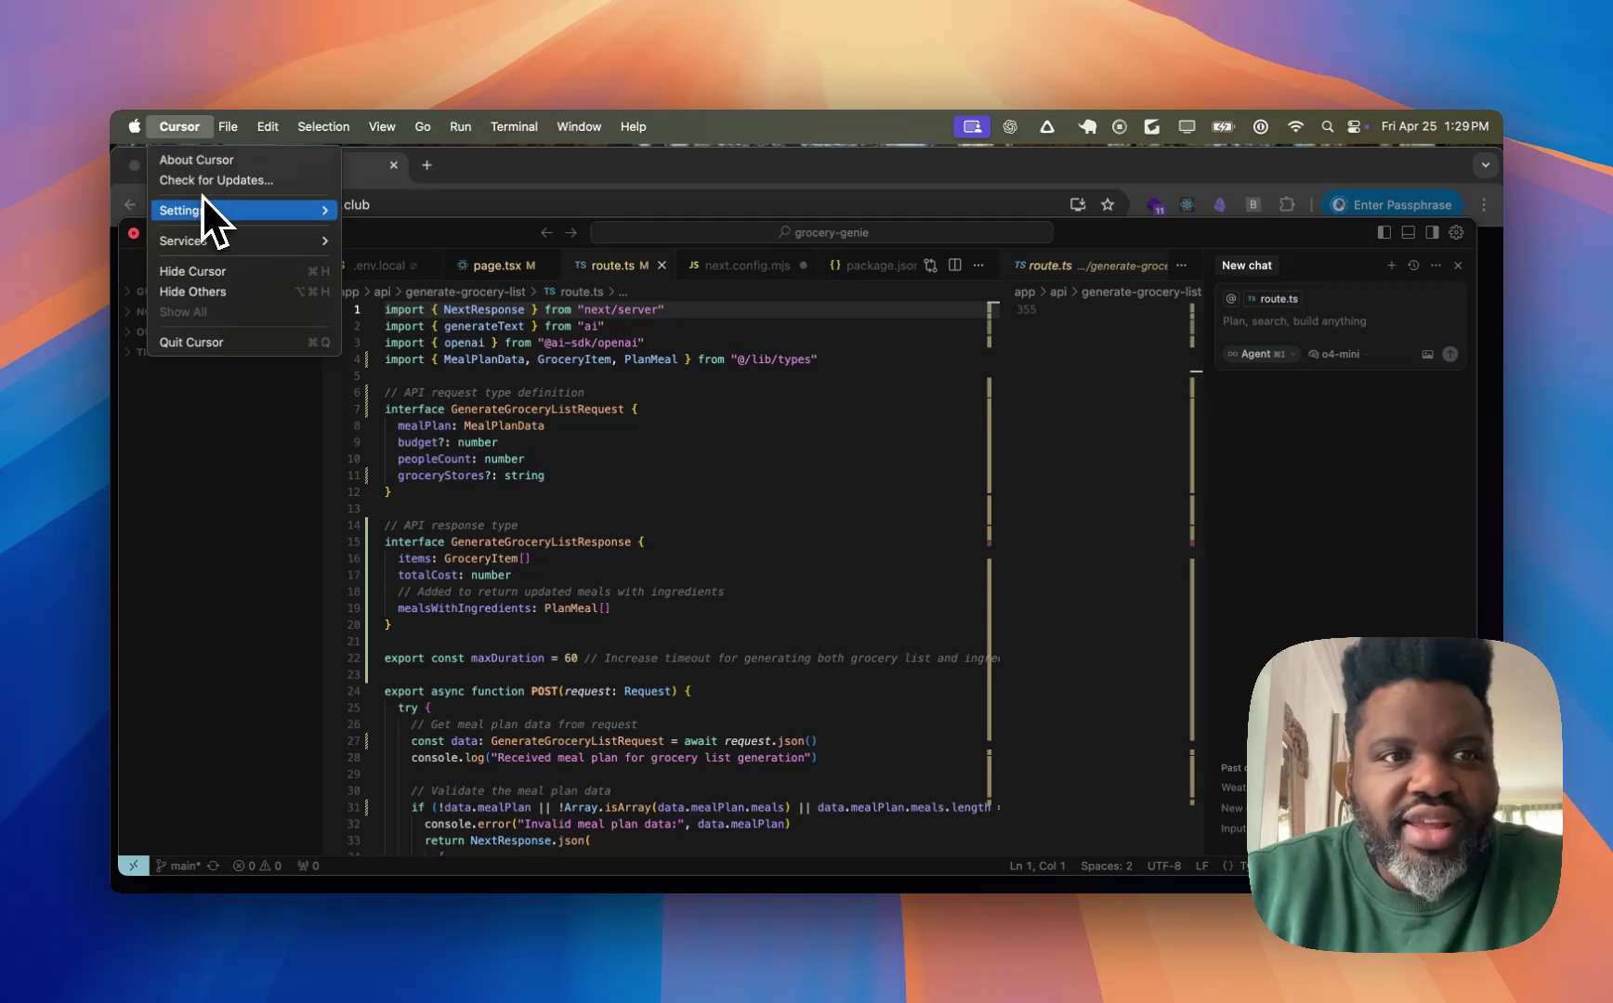
mouse_move(206, 210)
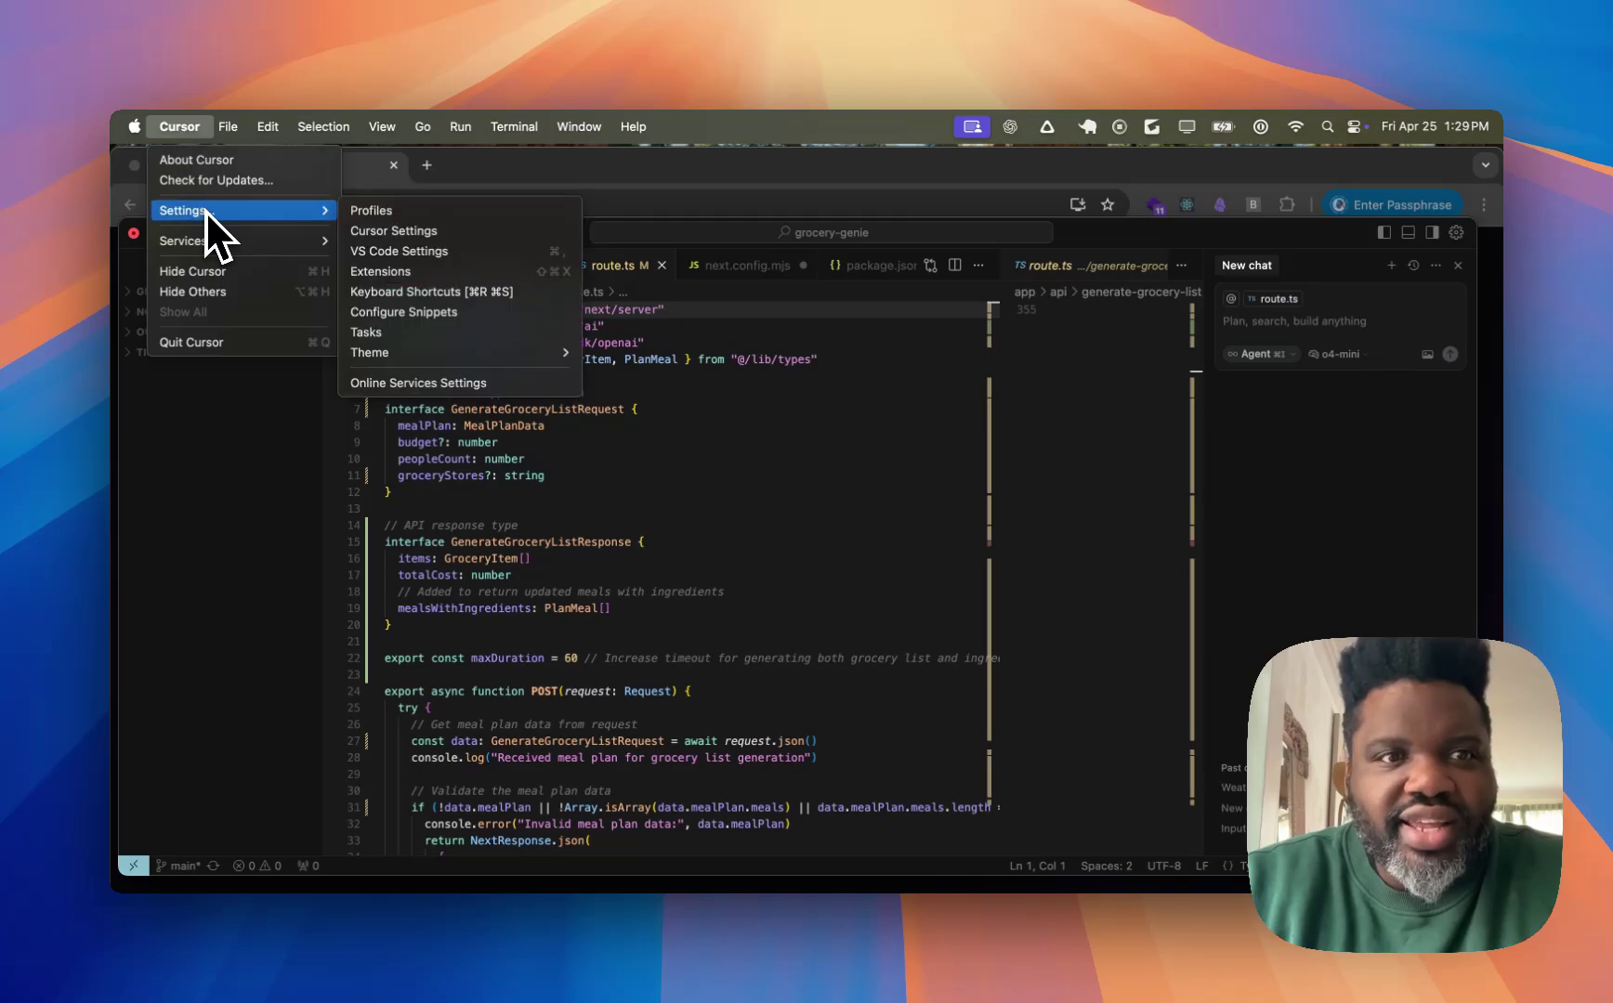
left_click(399, 231)
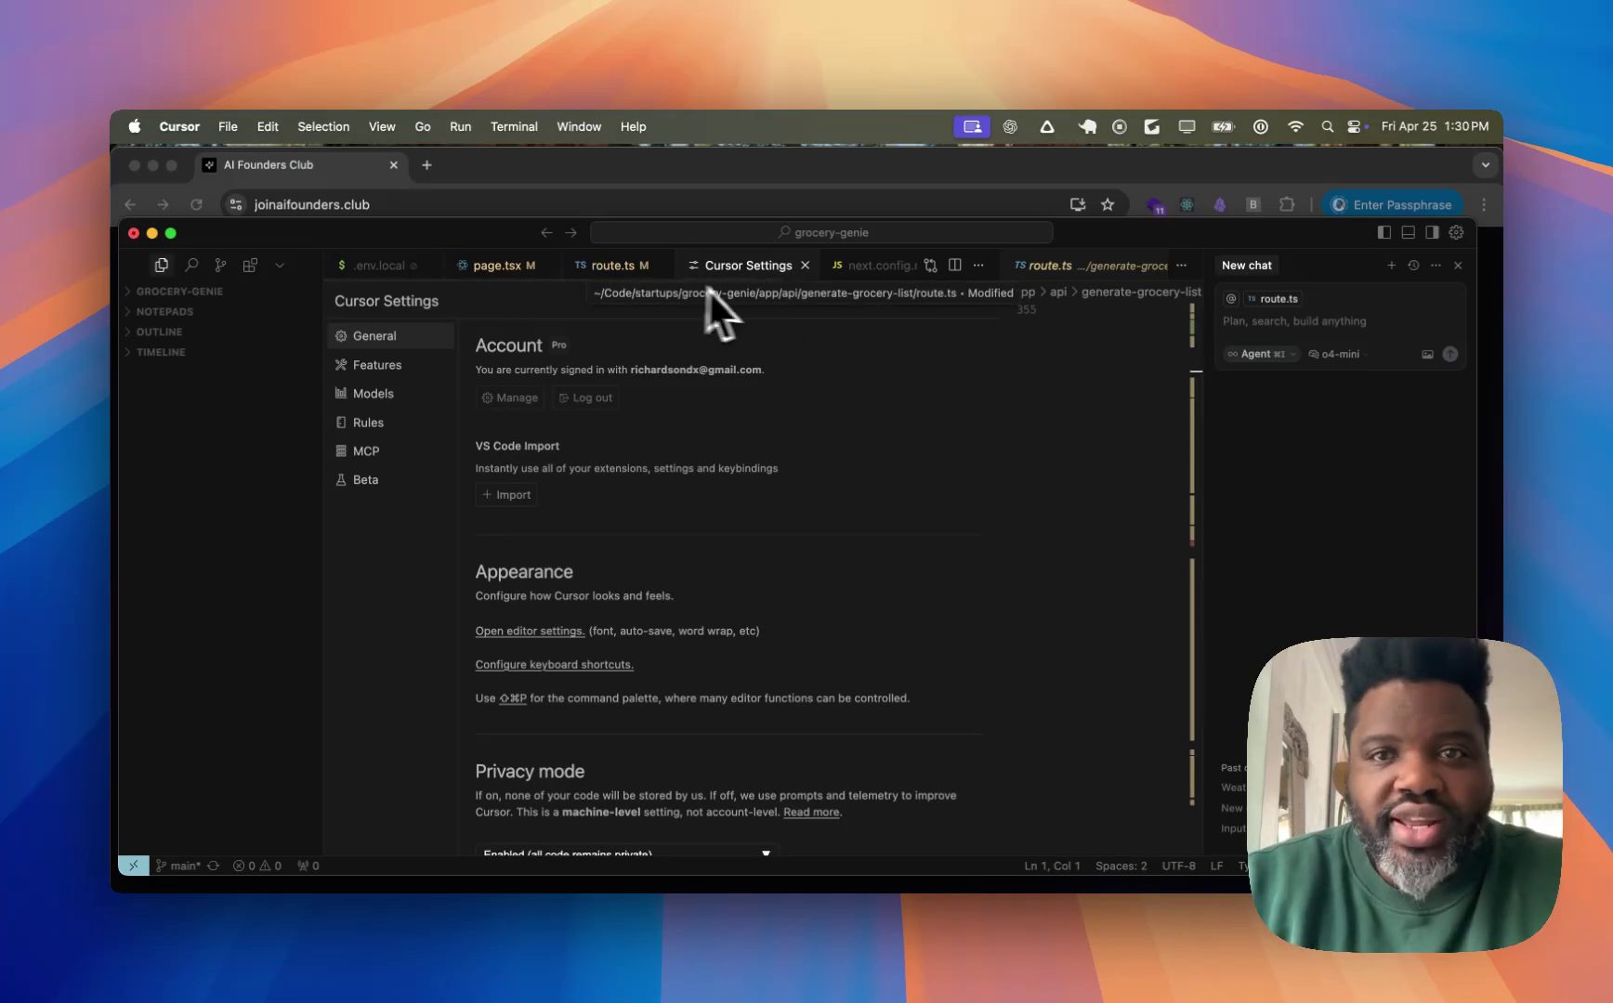
- Close the Cursor Settings page again and reopen it directly from the editor window
left_click(1457, 234)
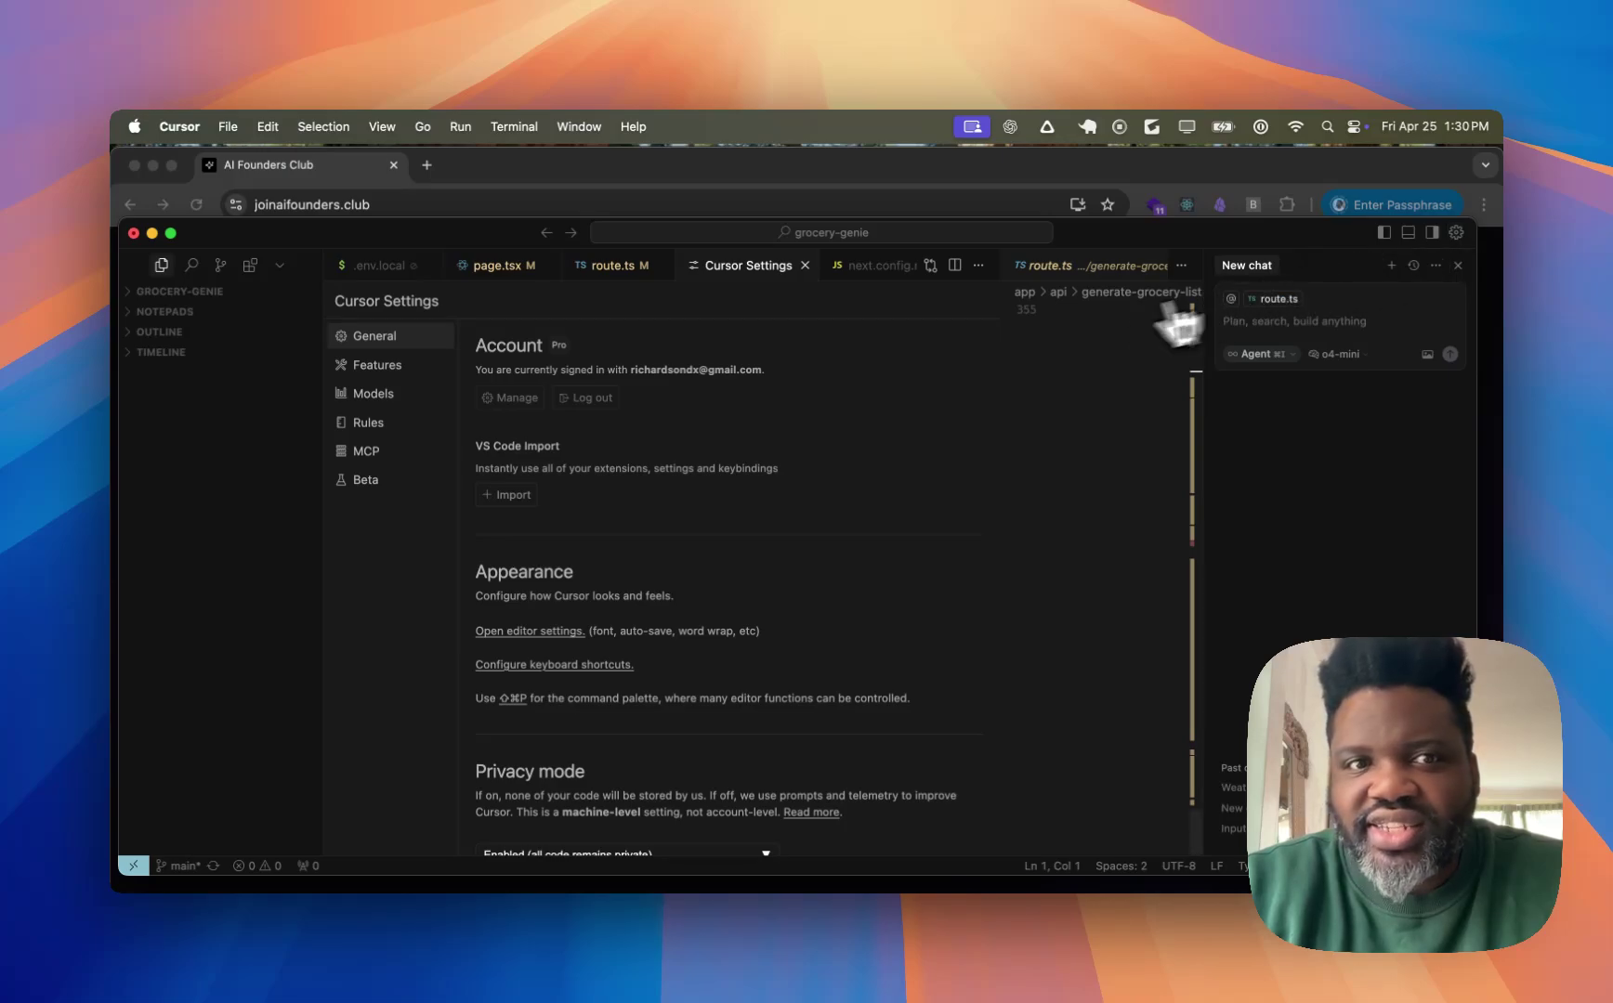
left_click(804, 265)
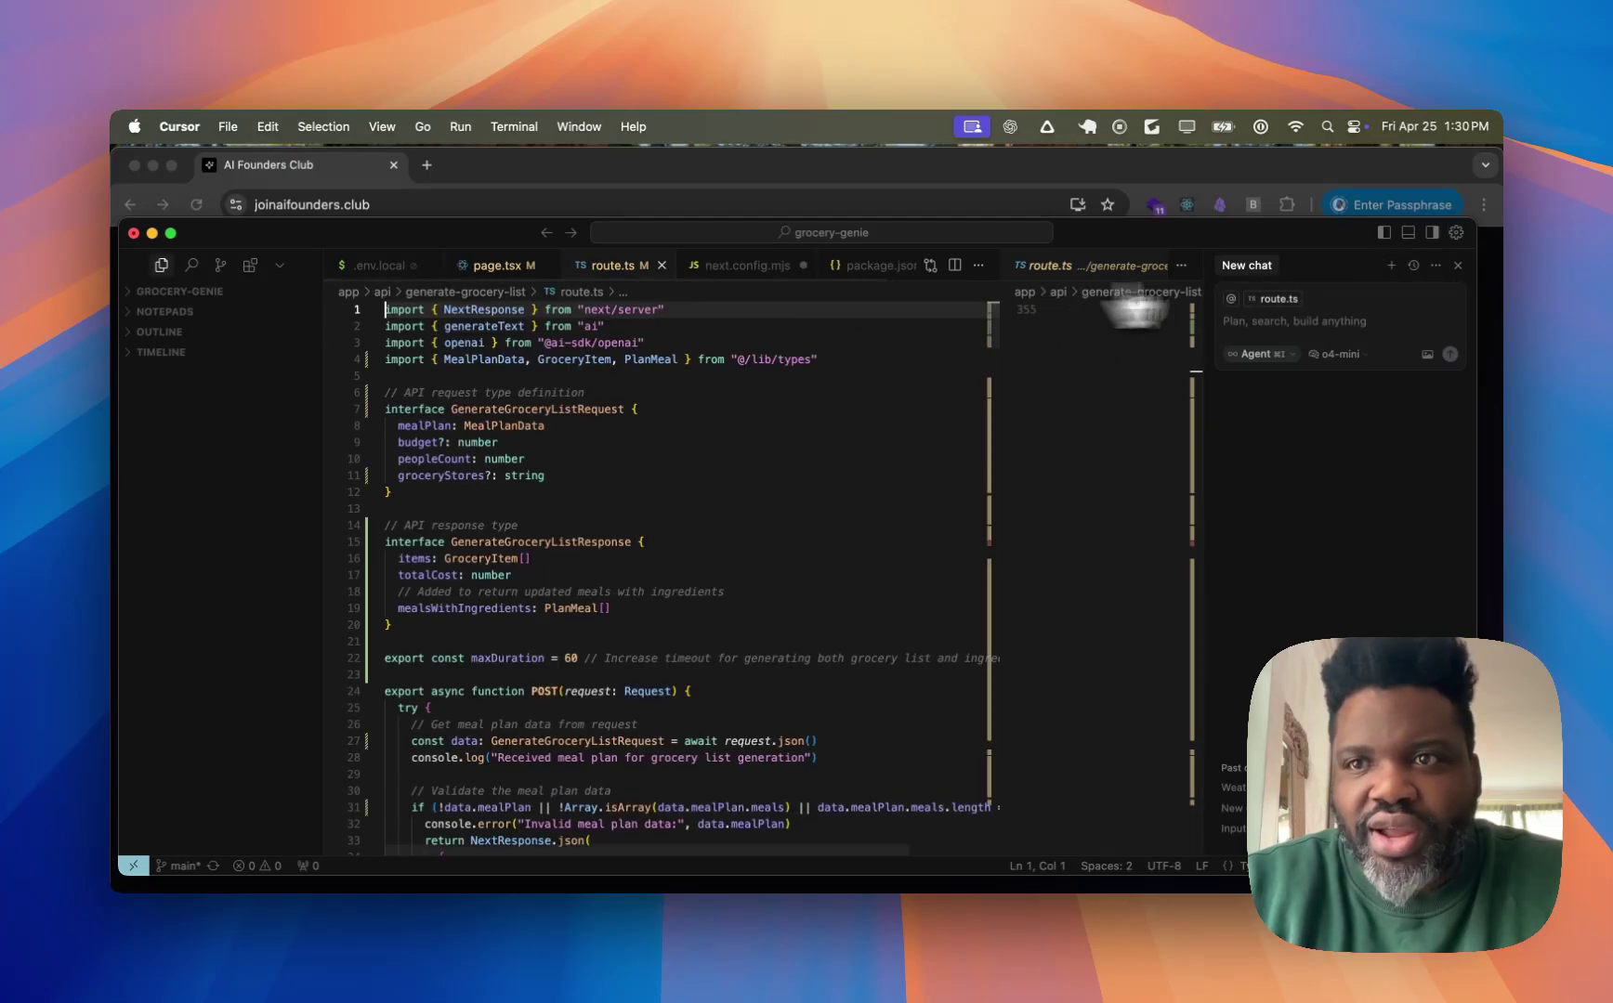
left_click(1457, 234)
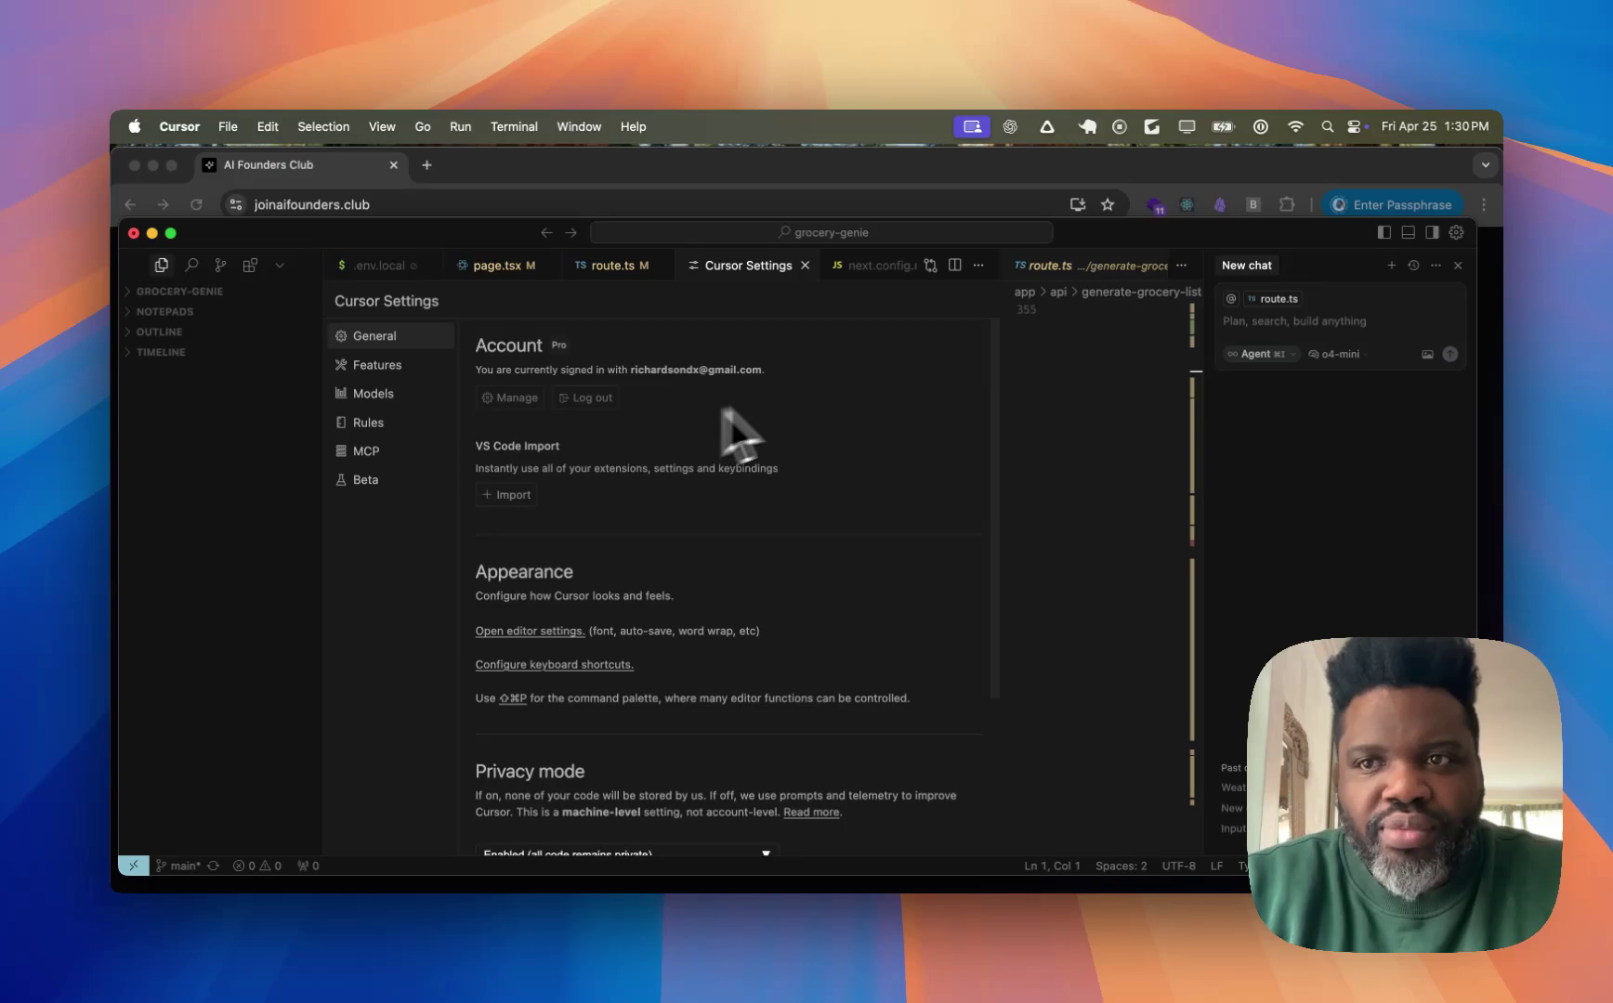
- Close the Cursor Settings page and open the Chat Settings from the chat pane's extra options
left_click(1435, 266)
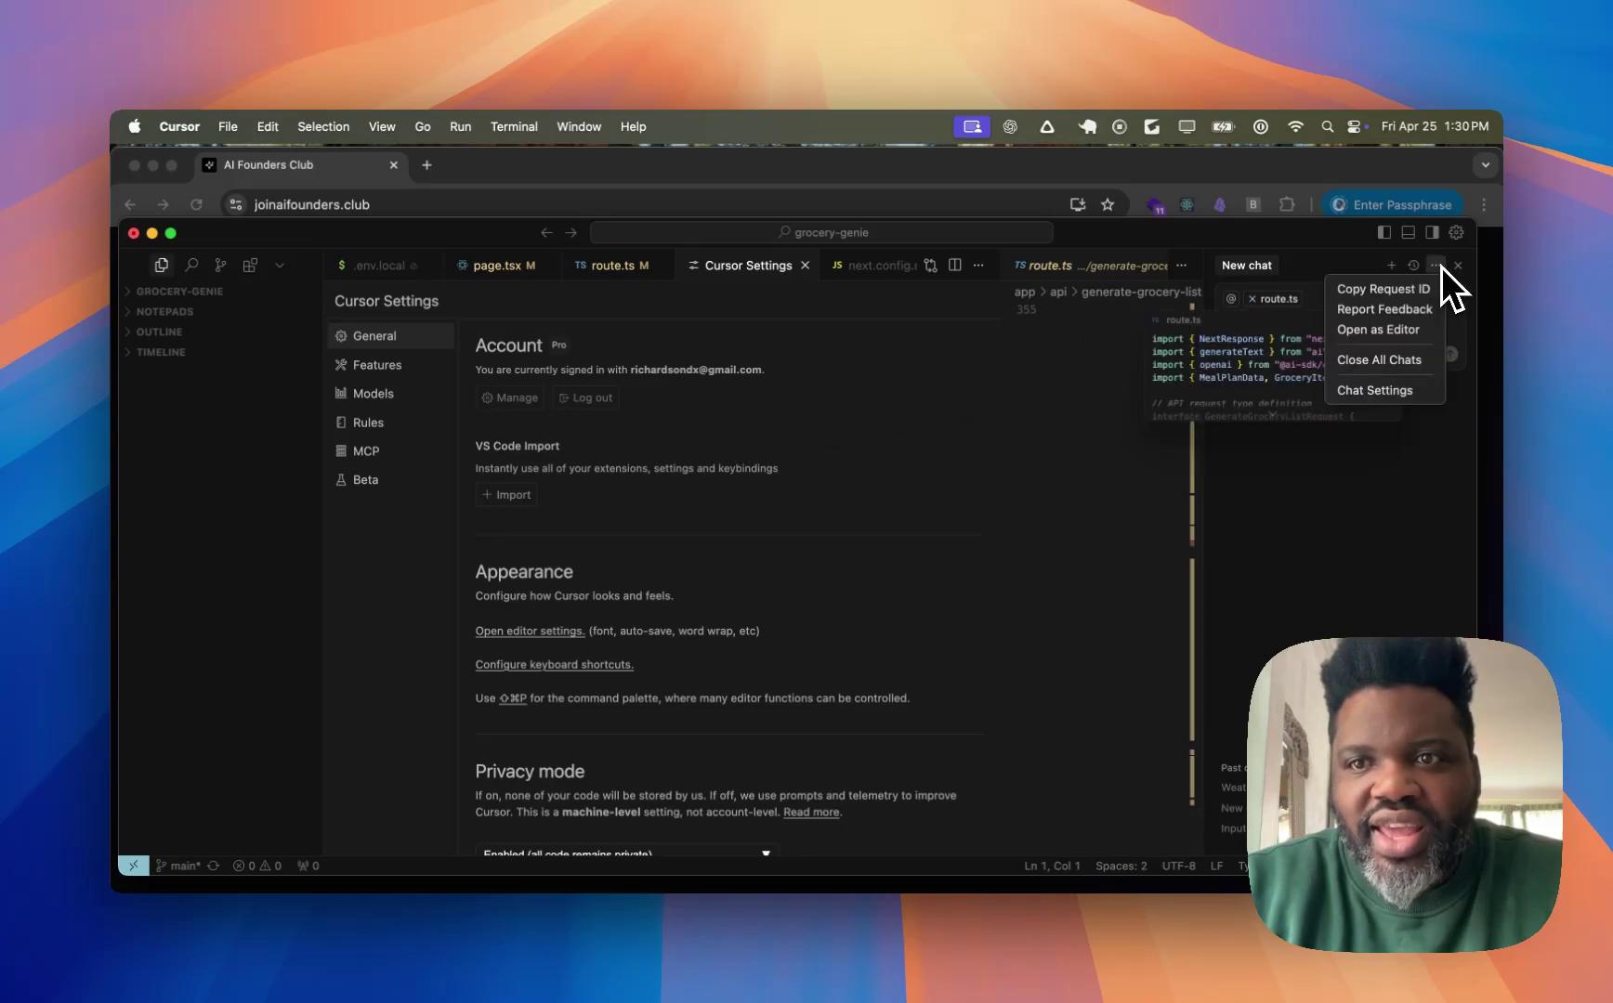
left_click(1442, 268)
left_click(1442, 267)
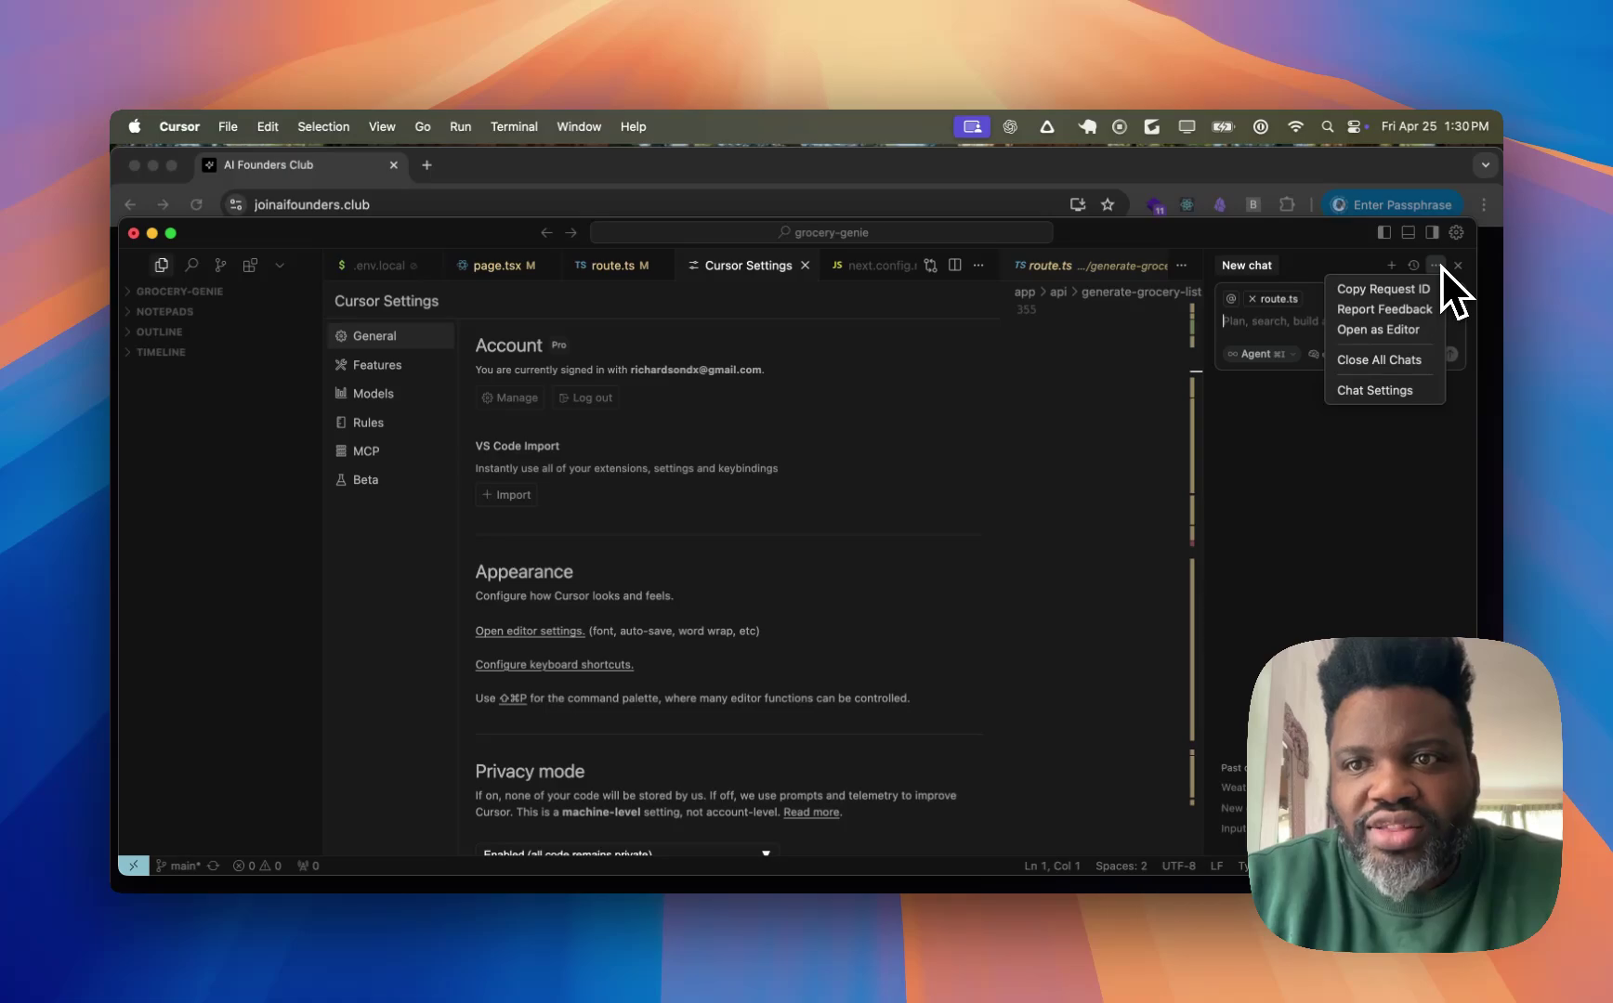
left_click(1395, 390)
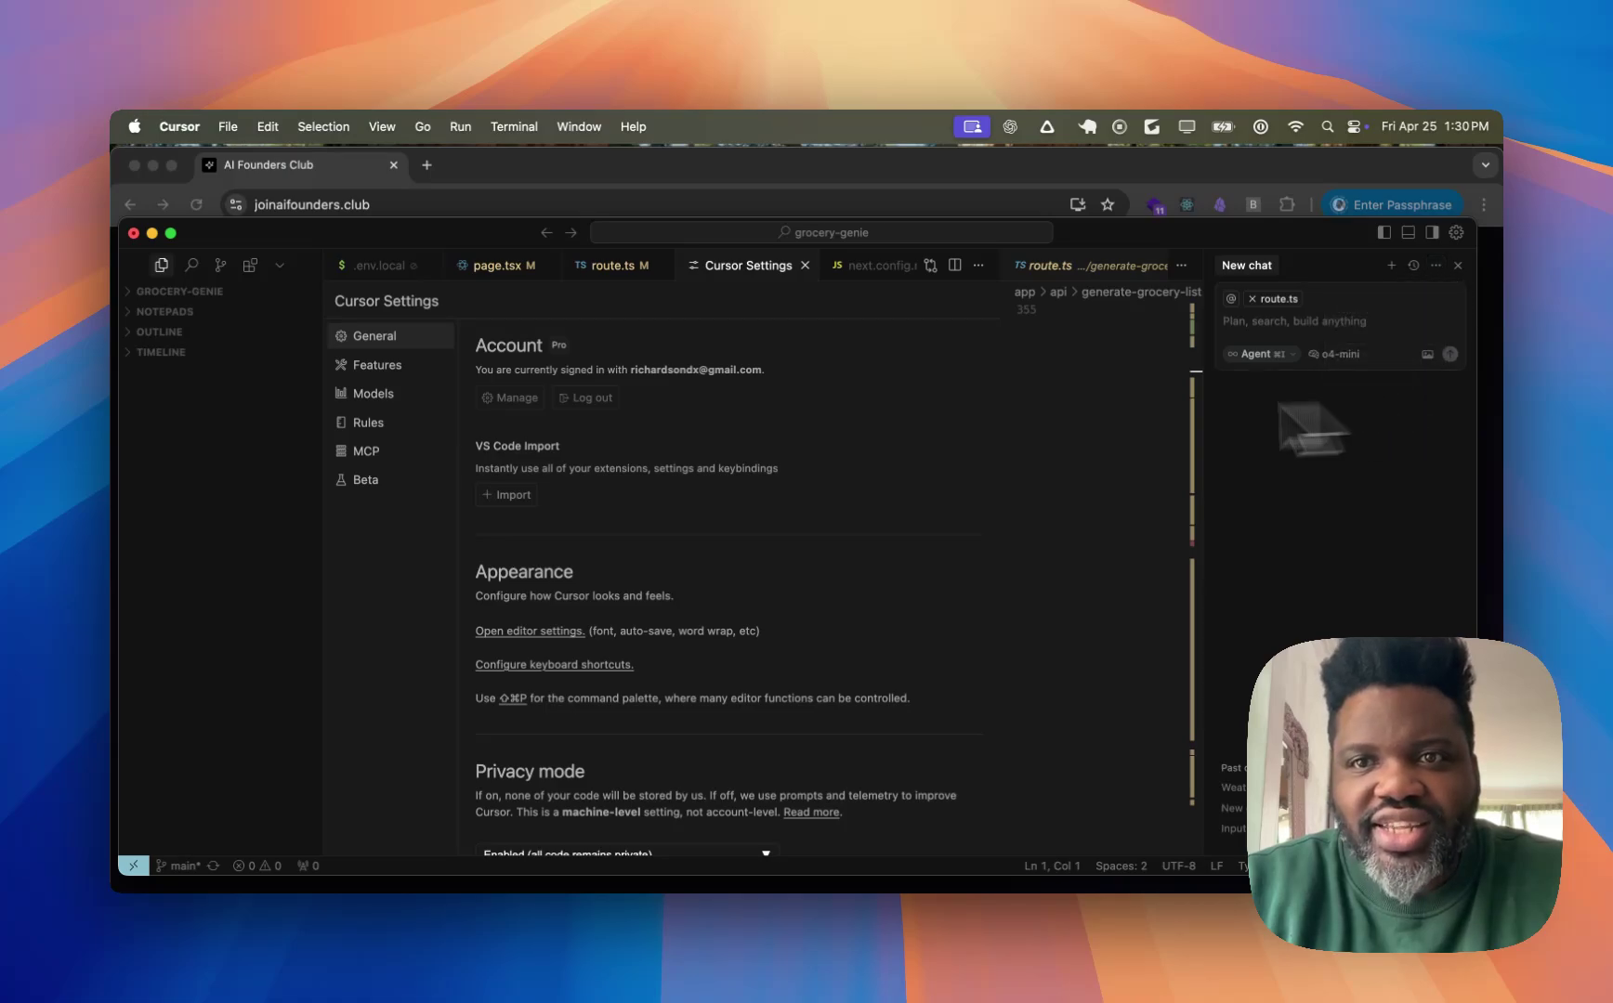
left_click(805, 266)
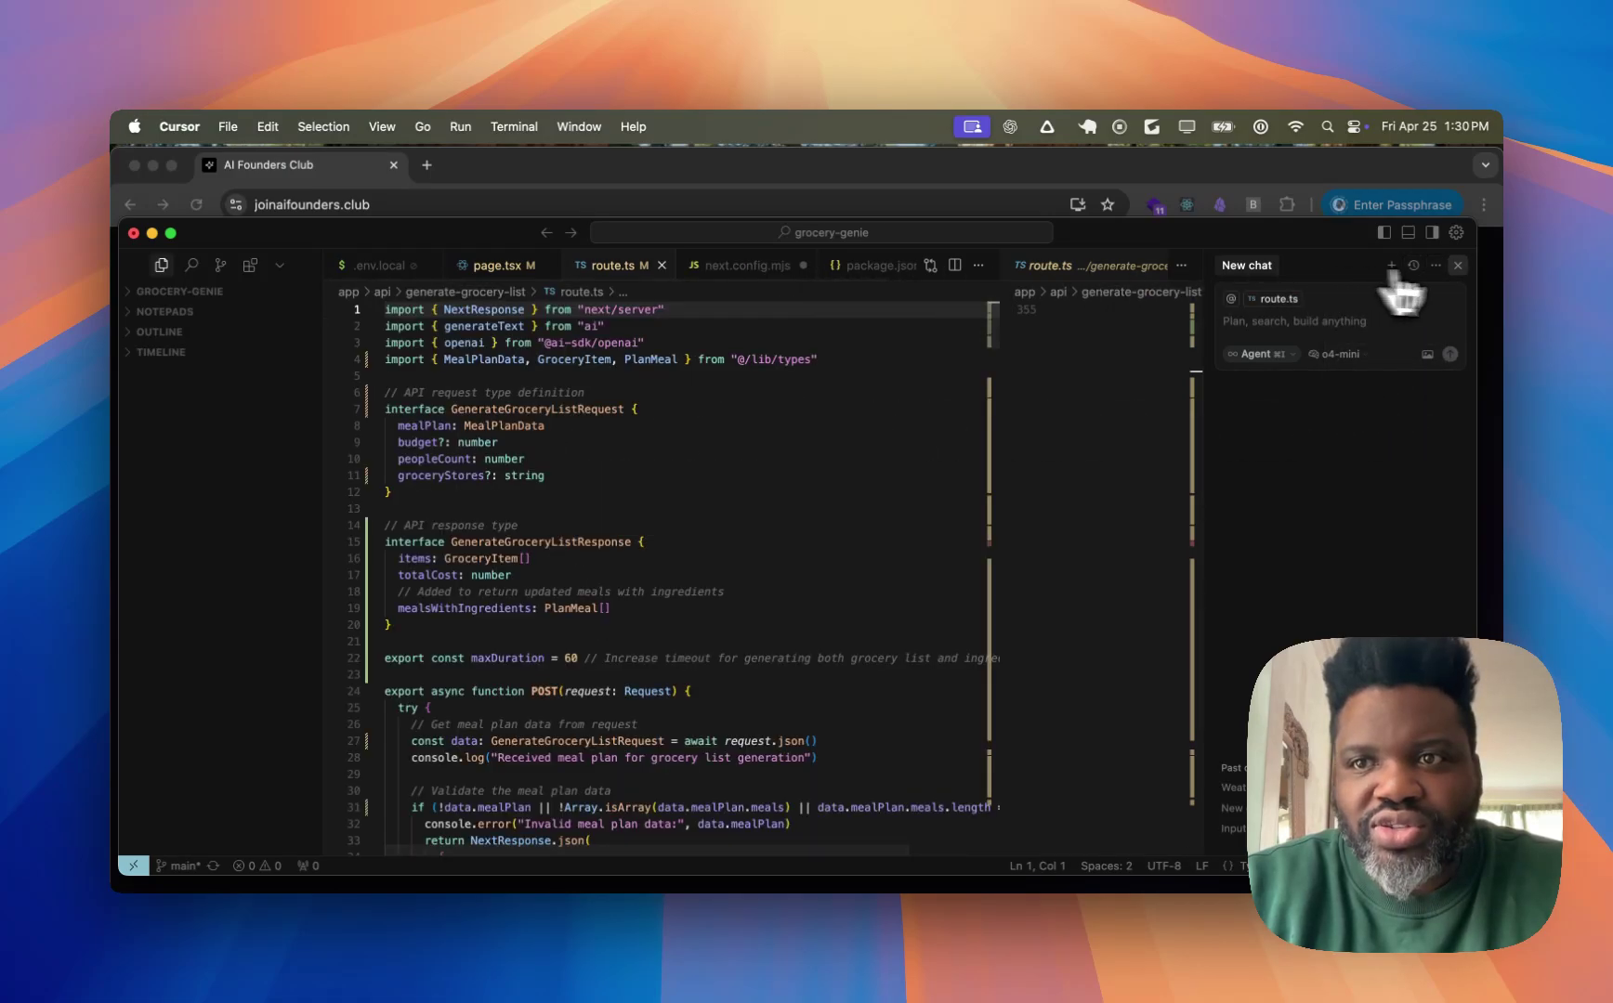
left_click(1436, 266)
left_click(1359, 391)
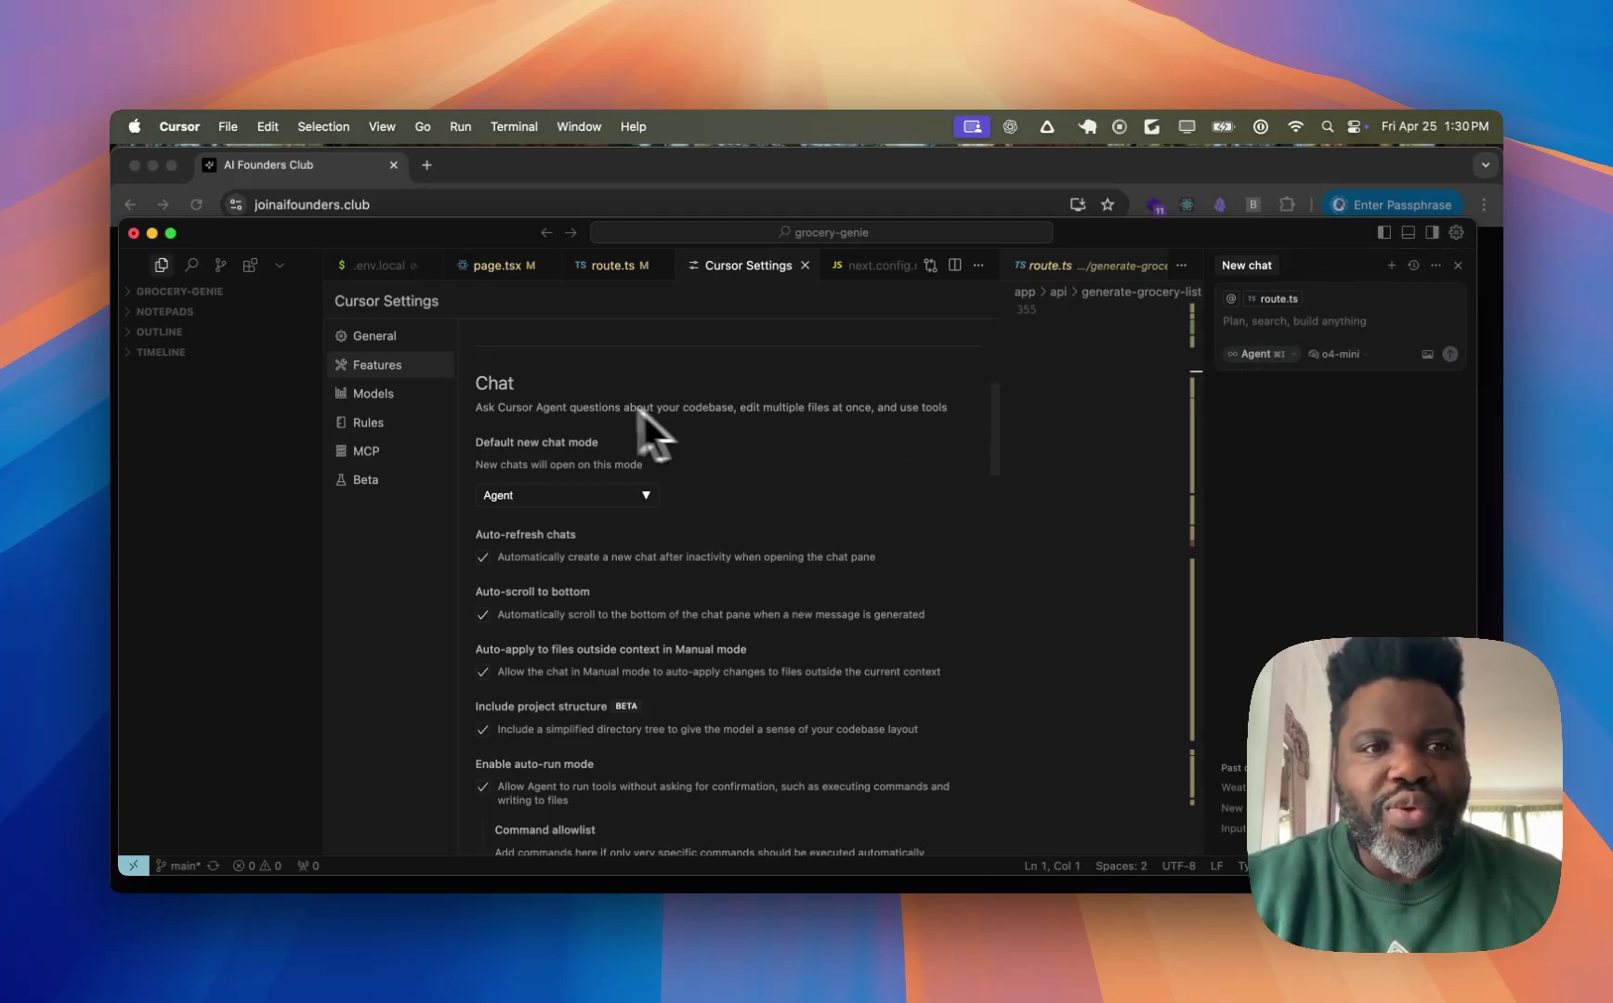
- Look over the whole General settings page, from the Account section down to the questions section
left_click(418, 337)
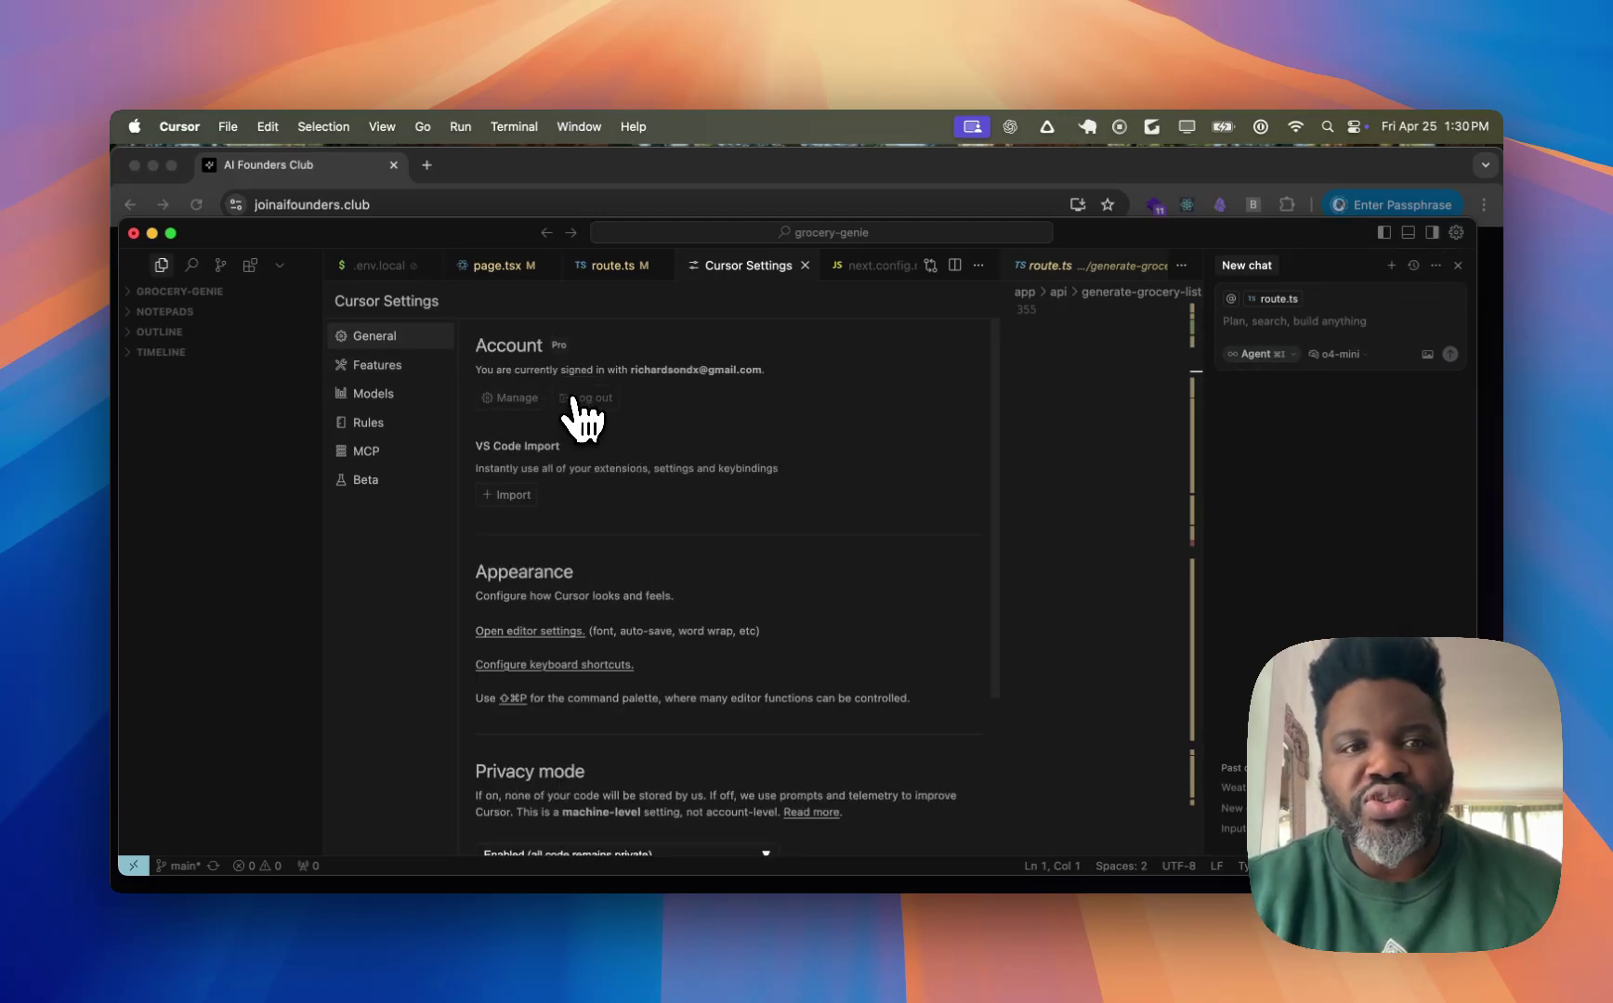
scroll(684, 565, "down", 2)
scroll(684, 565, "up", 2)
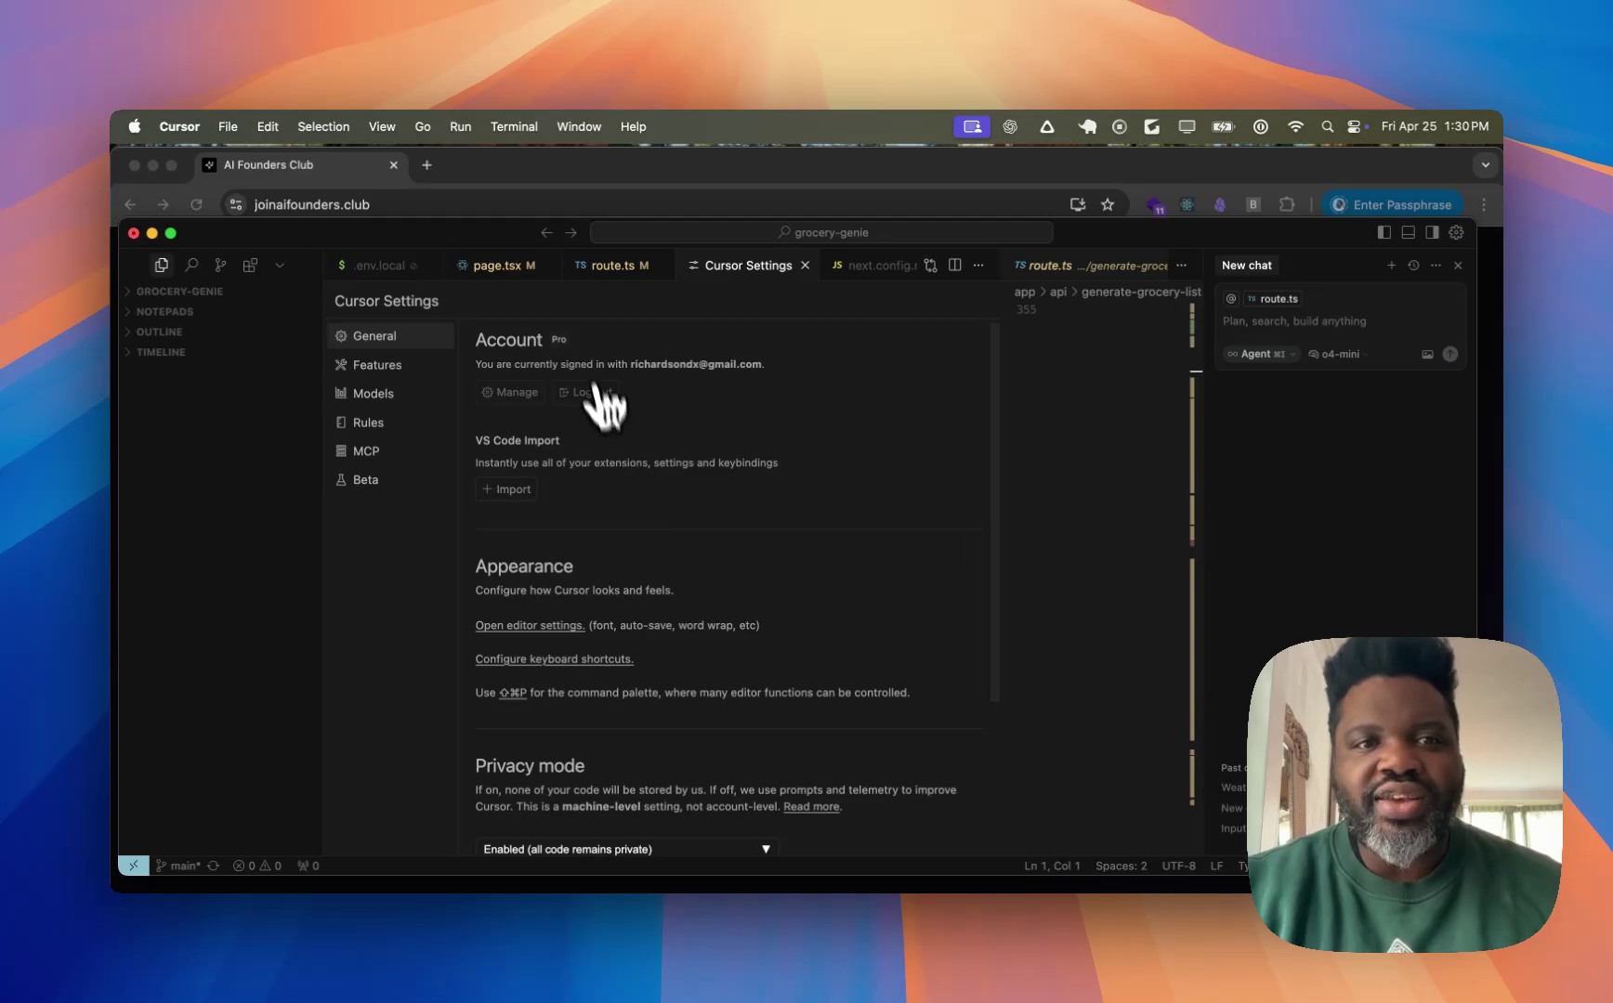
scroll(562, 557, "down", 2)
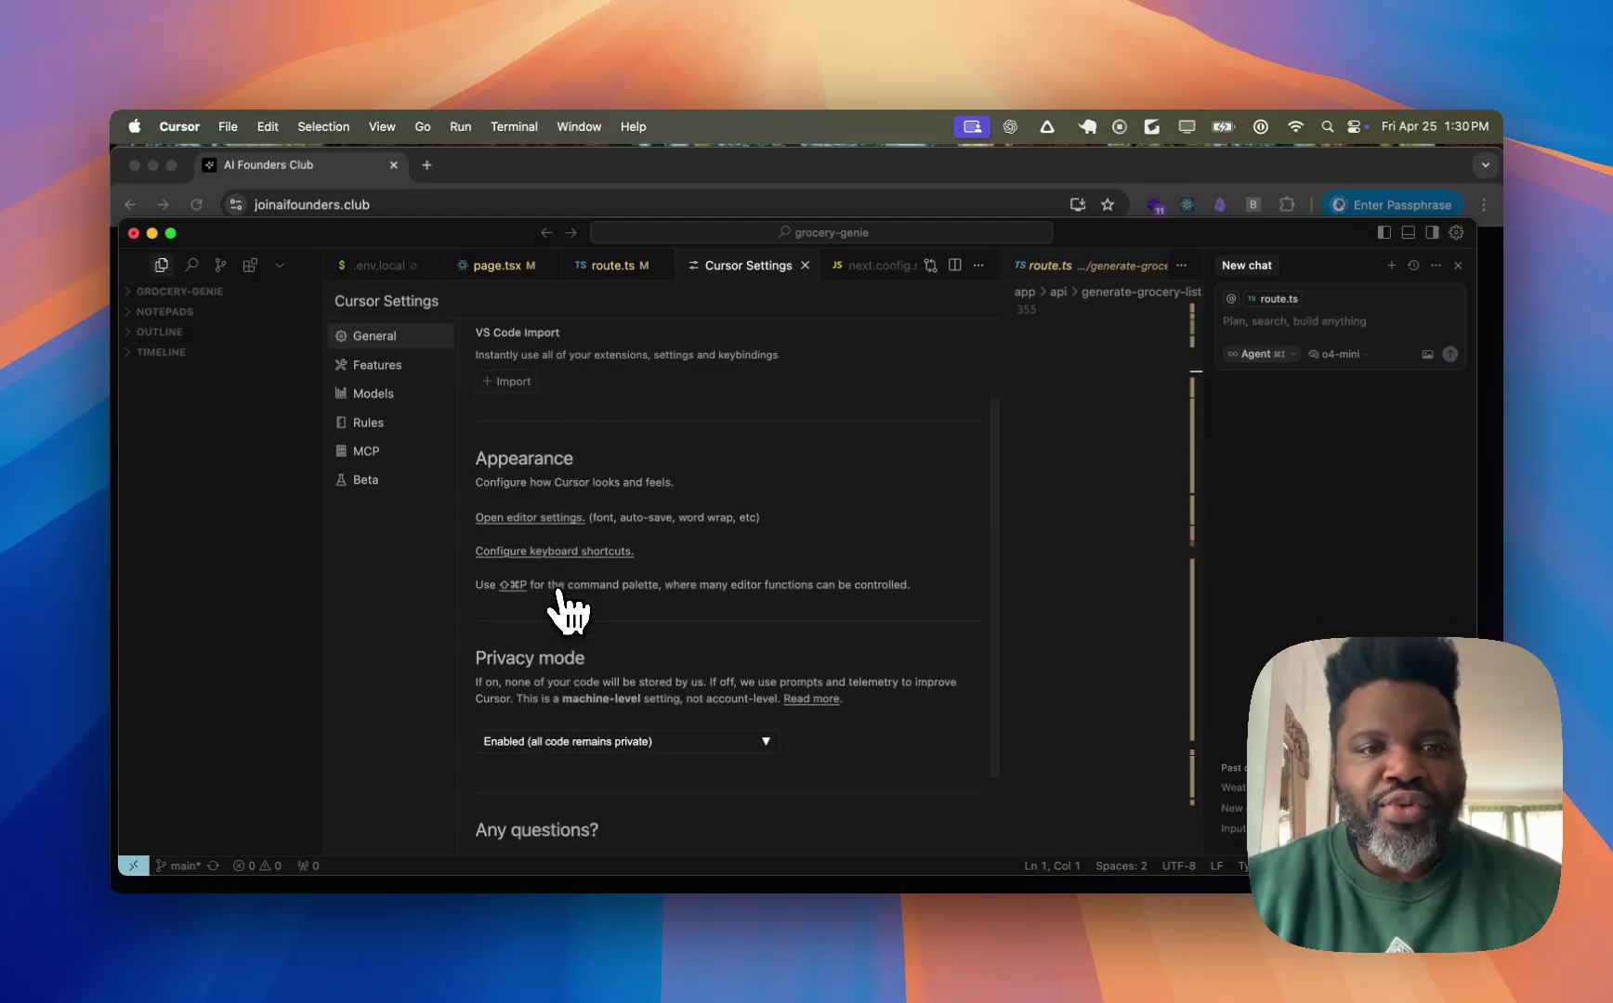
scroll(558, 589, "down", 2)
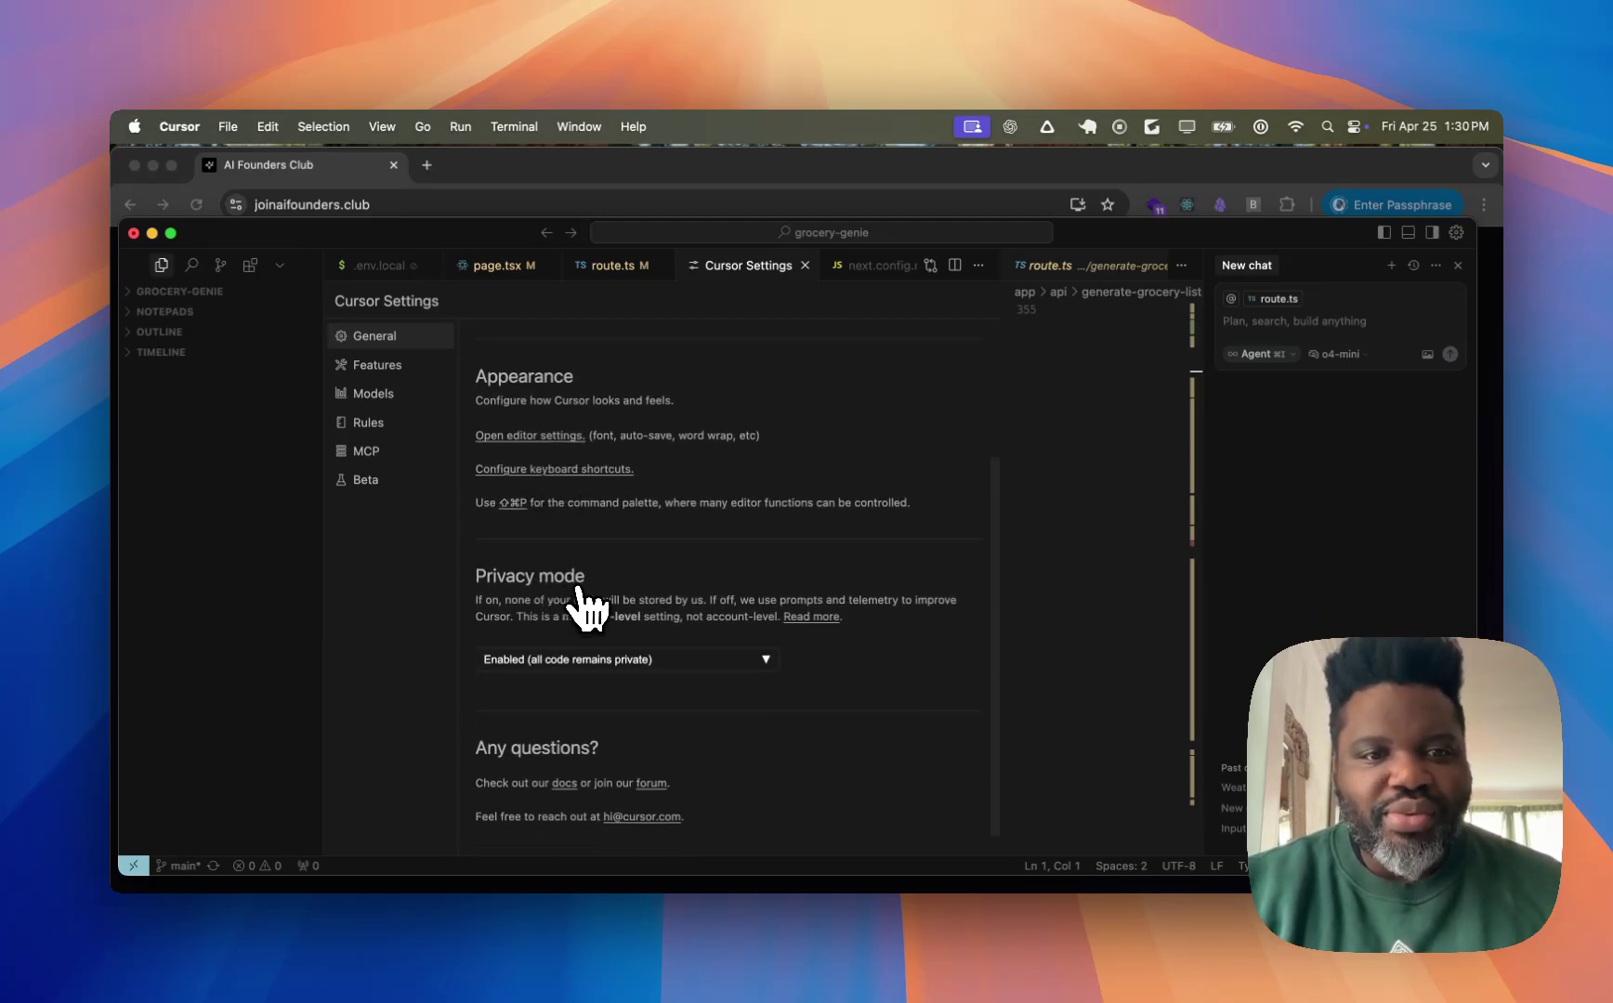
scroll(581, 599, "down", 1)
scroll(590, 743, "up", 4)
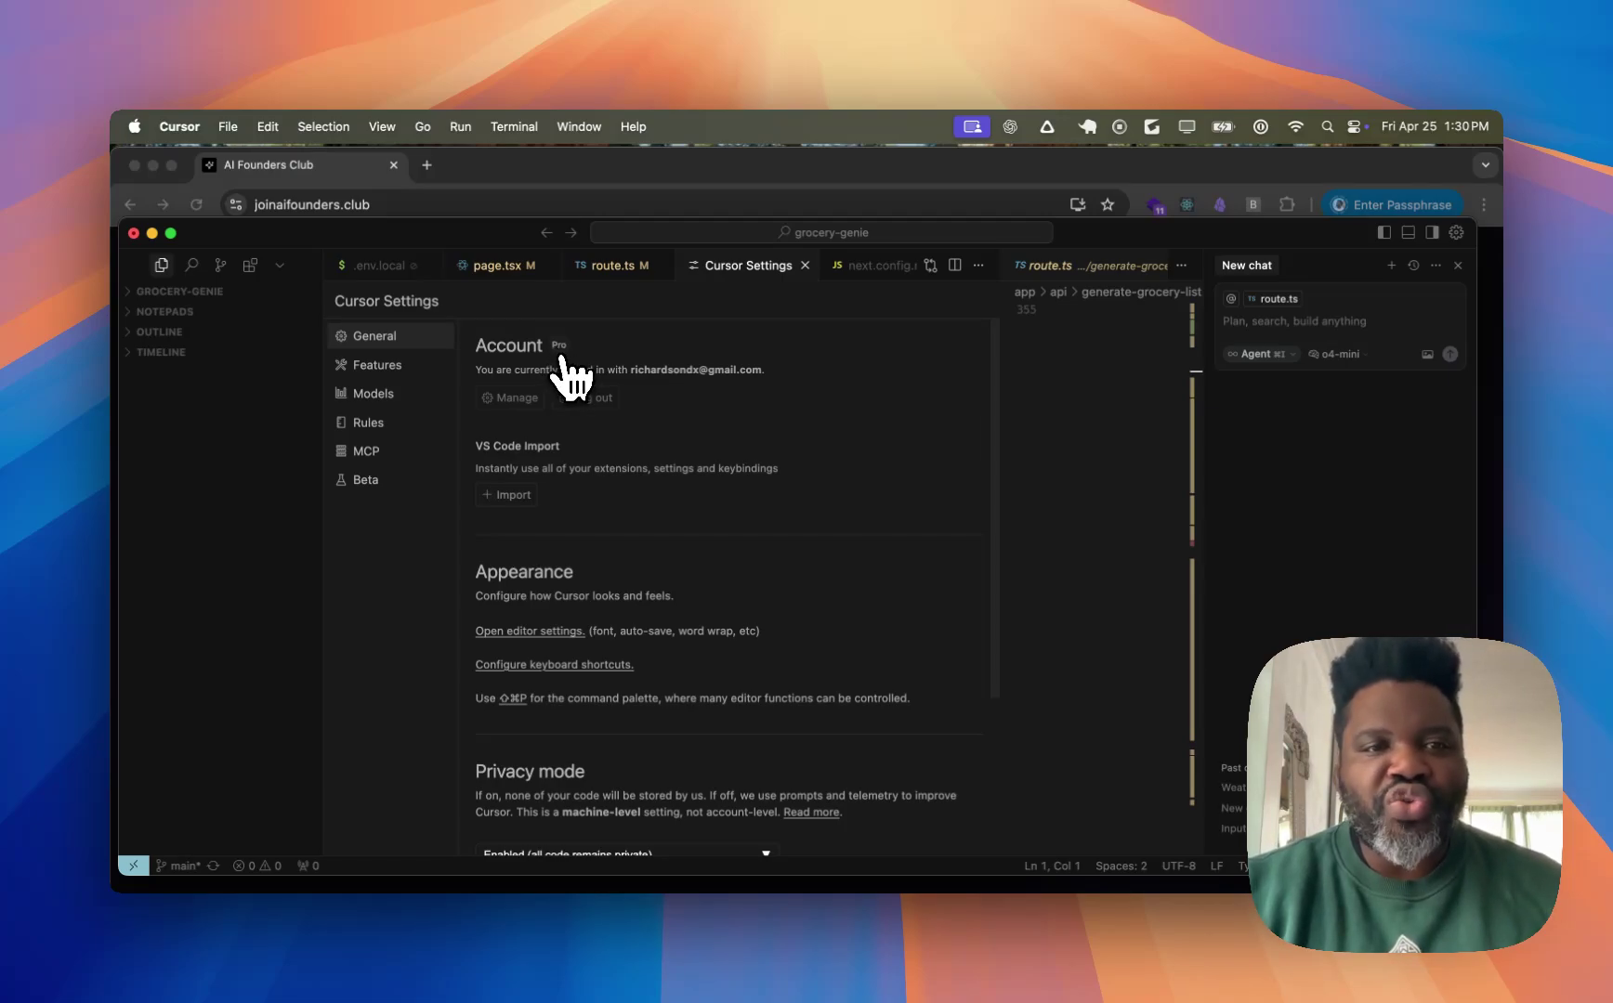
- Examine the VS Code Import and Appearance settings and the choices available for Privacy mode
scroll(538, 479, "down", 1)
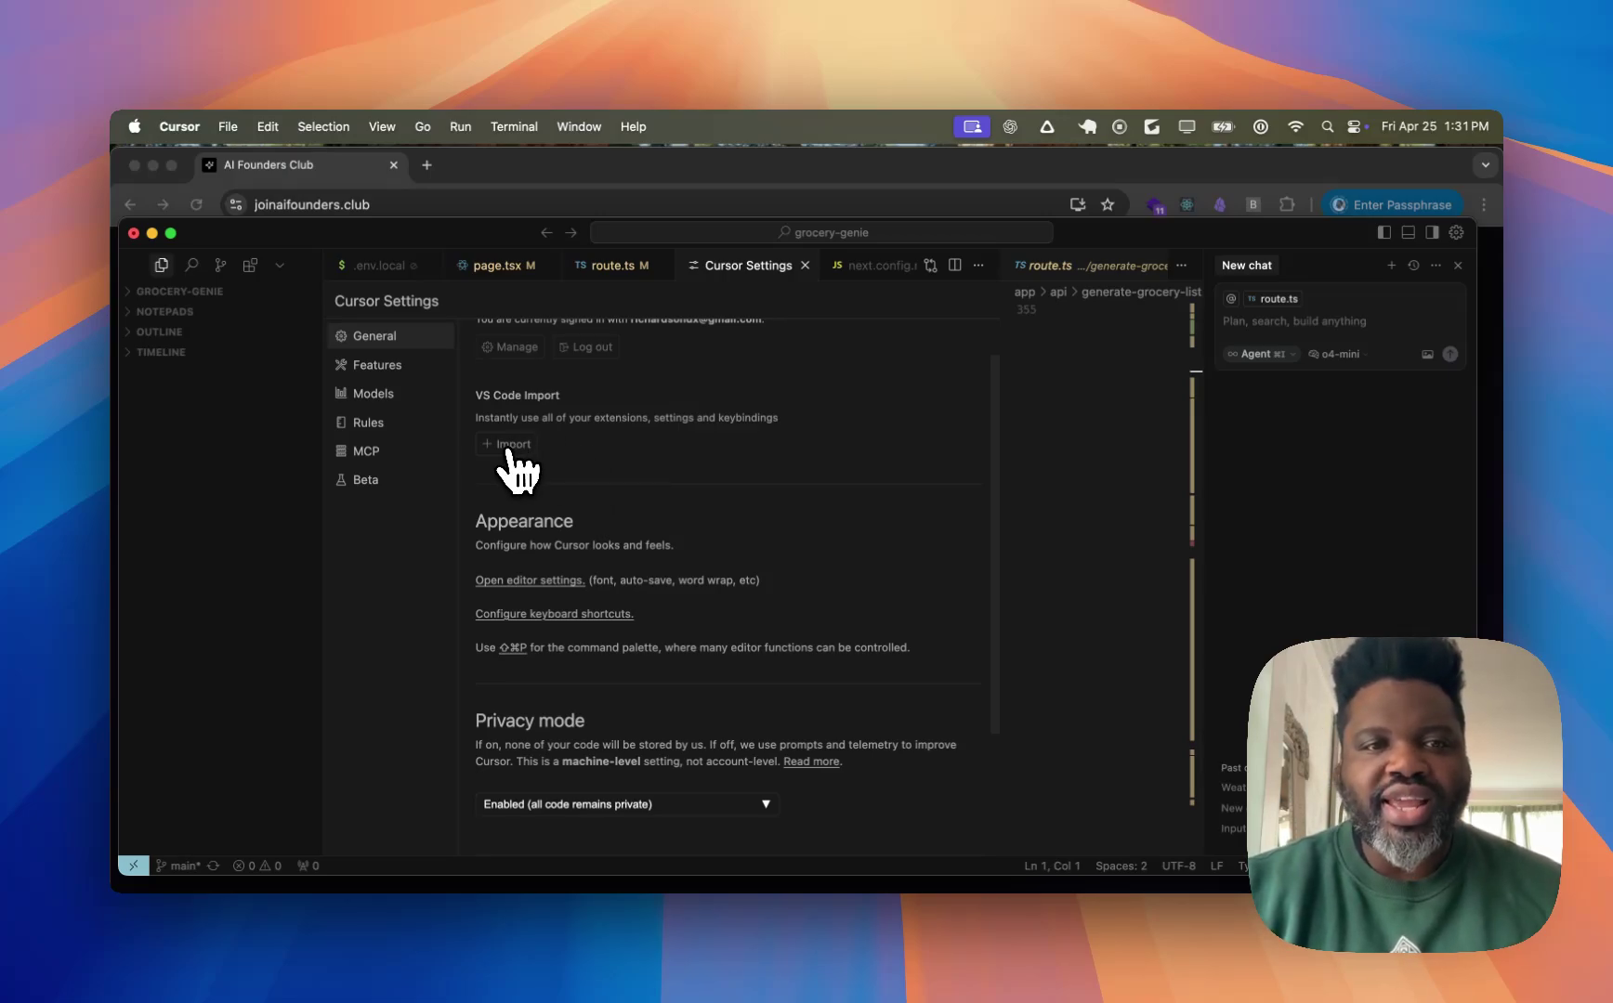
scroll(608, 520, "down", 2)
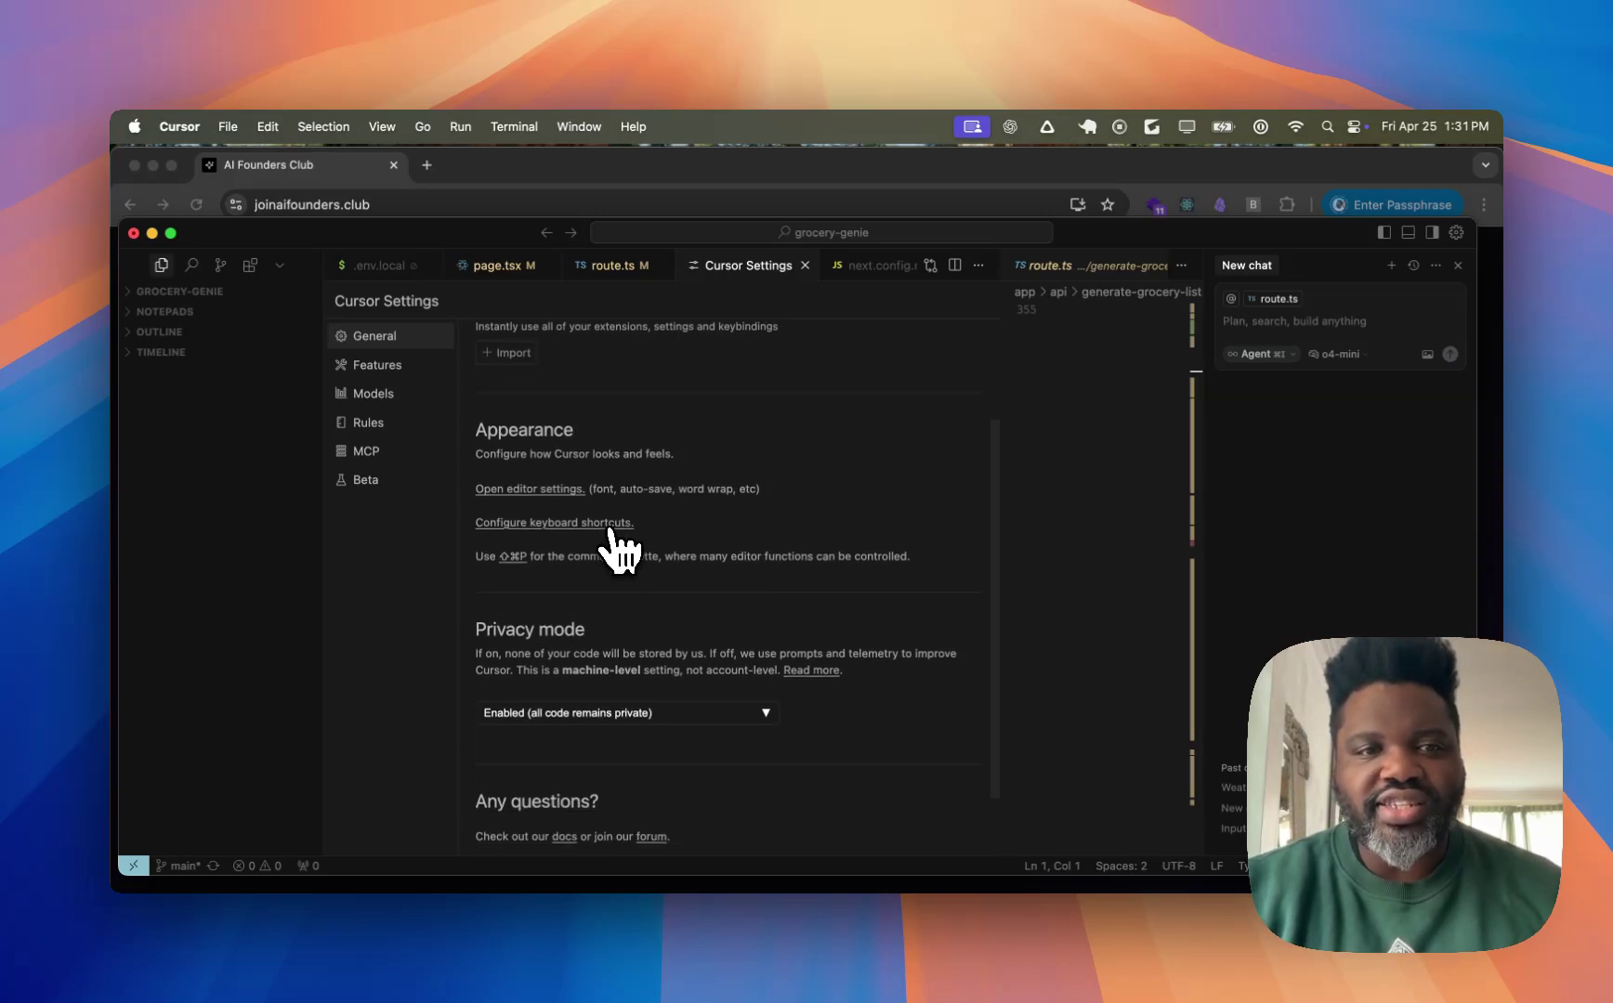
scroll(581, 479, "down", 2)
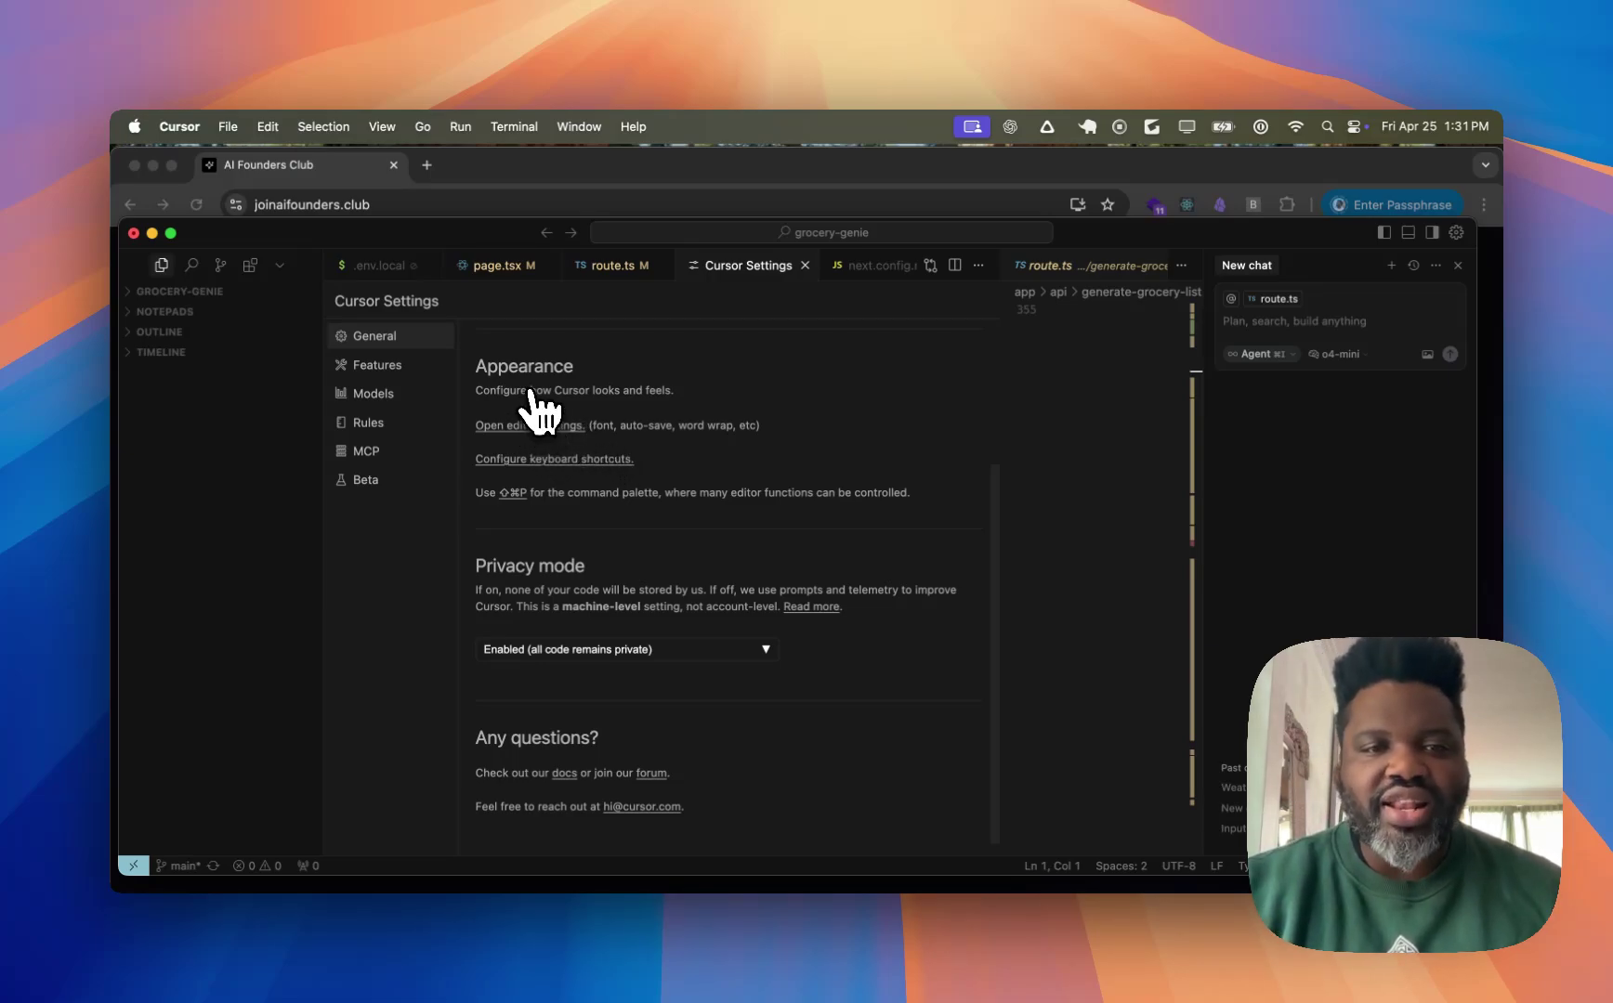
scroll(562, 465, "down", 1)
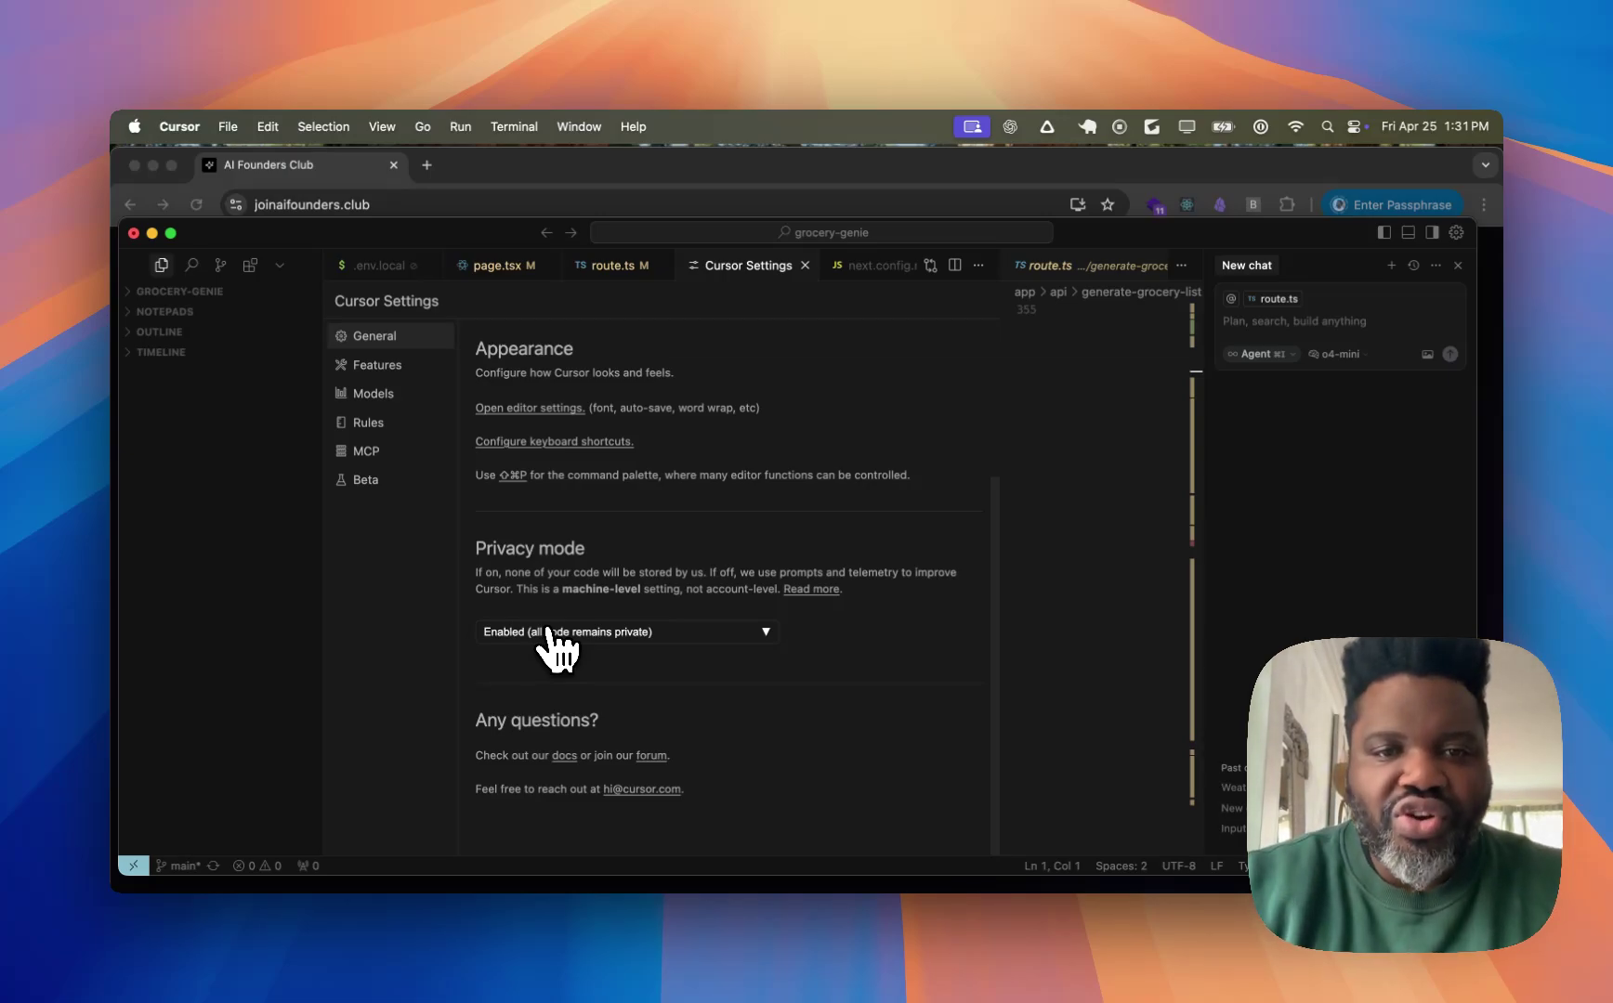
left_click(618, 634)
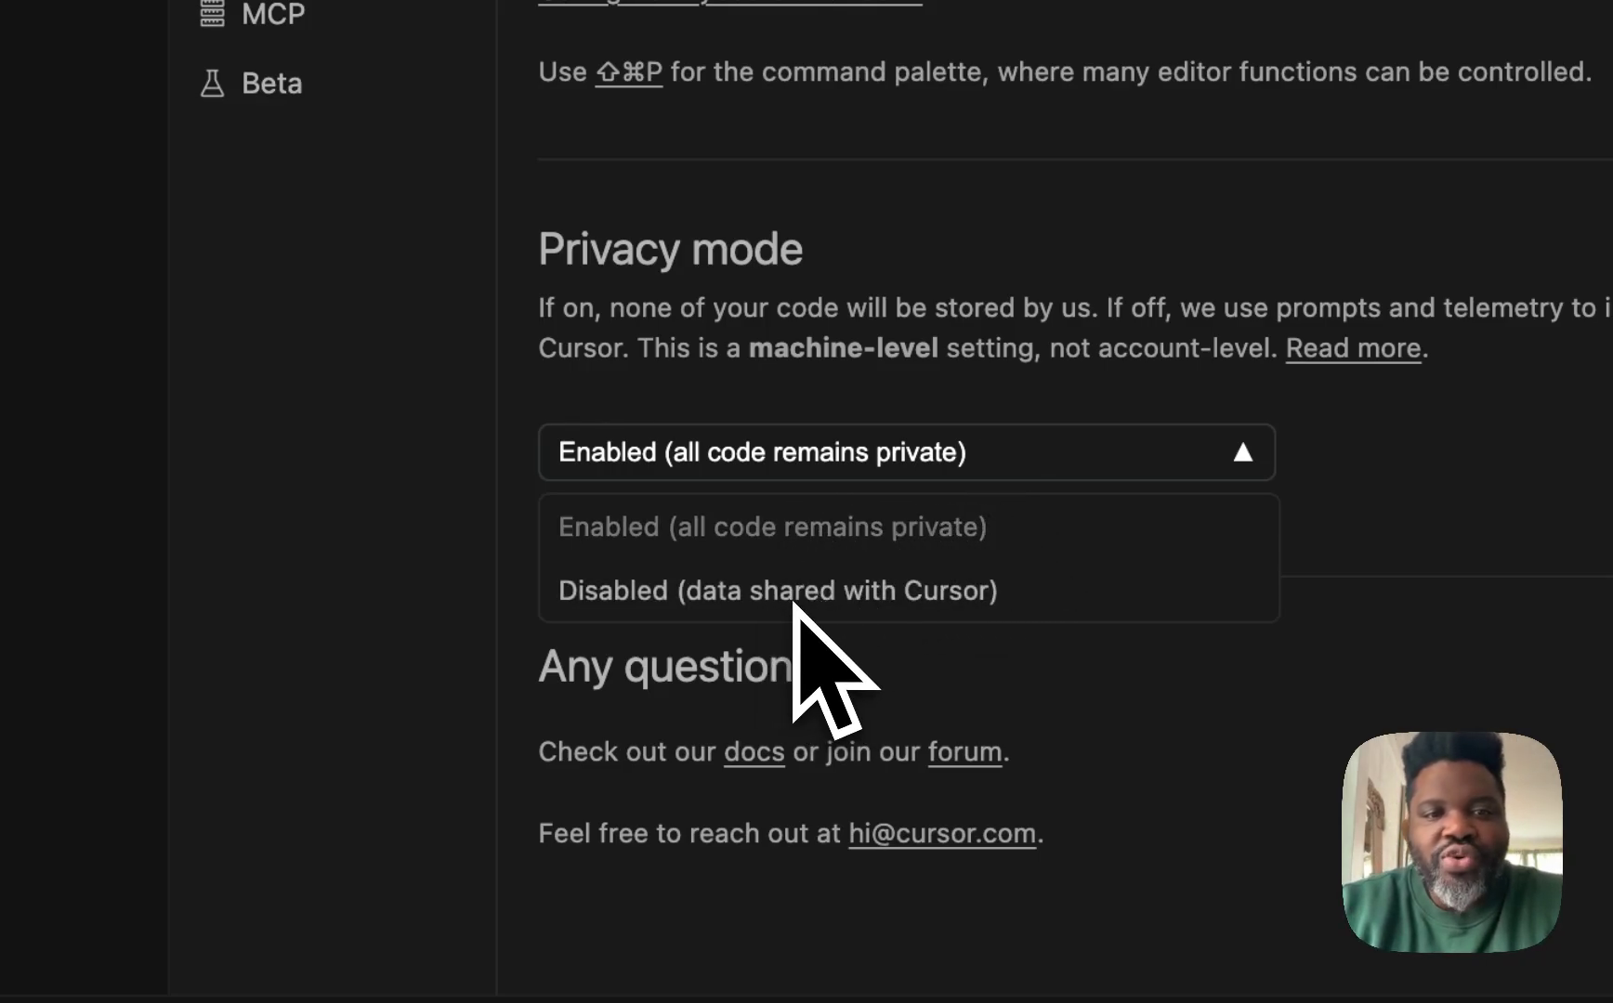
left_click(1060, 279)
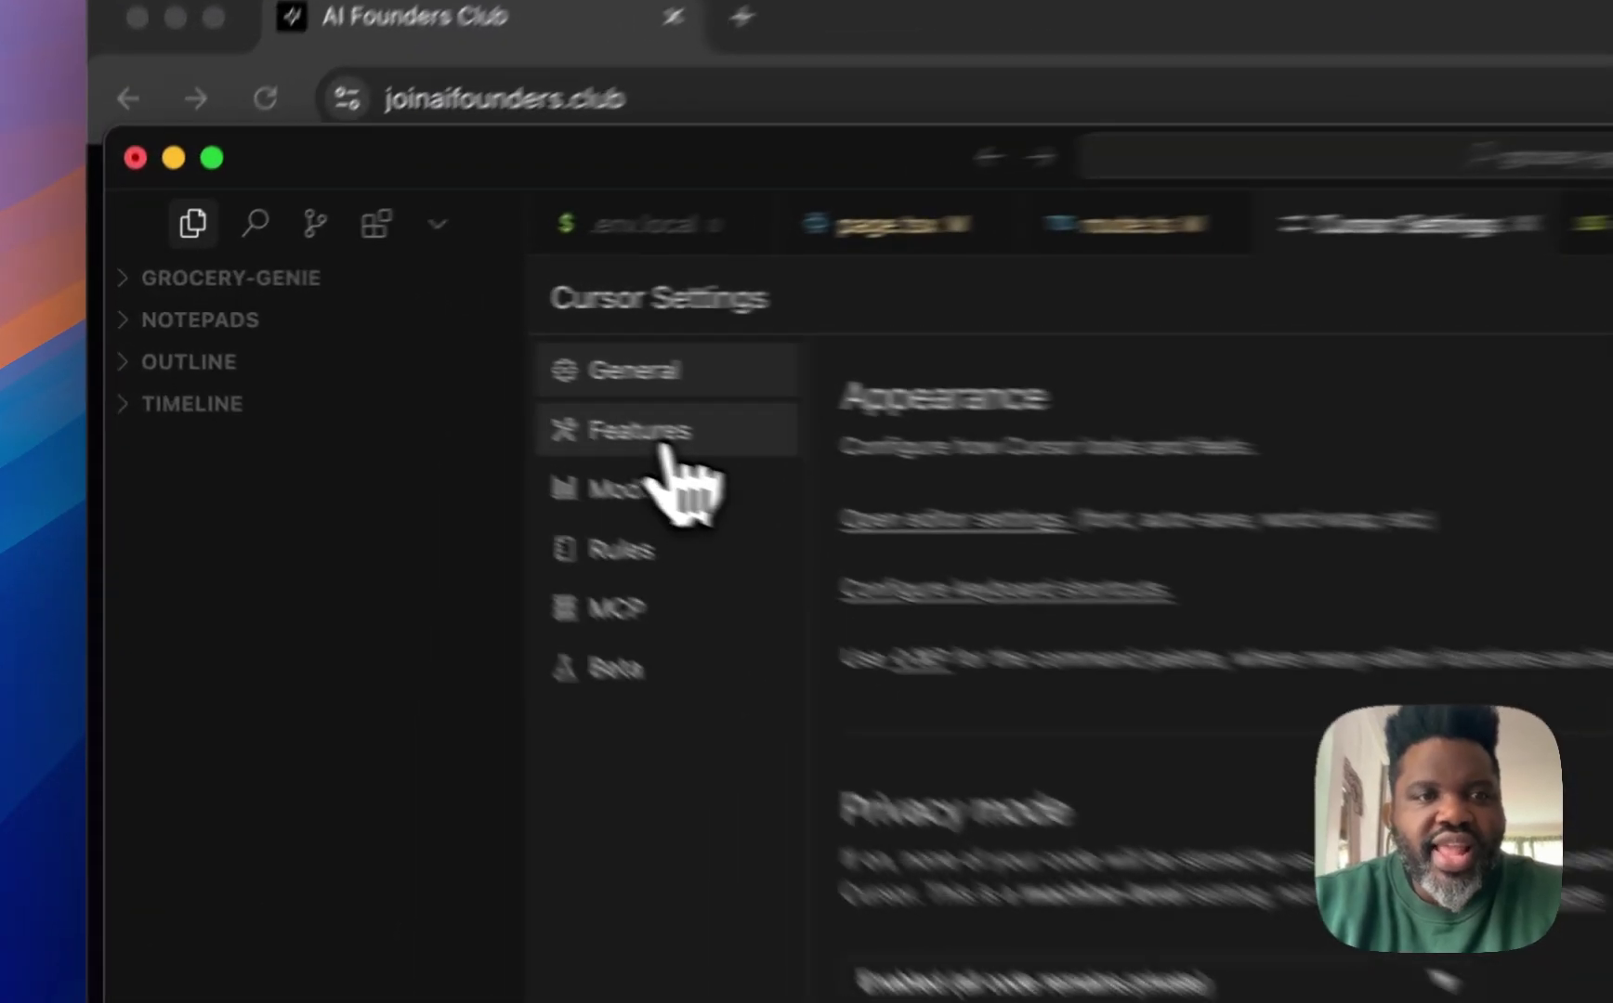
- Examine the Features settings, covering Cursor Tab, Chat, Codebase Indexing, Docs, Editor and Terminal
left_click(379, 368)
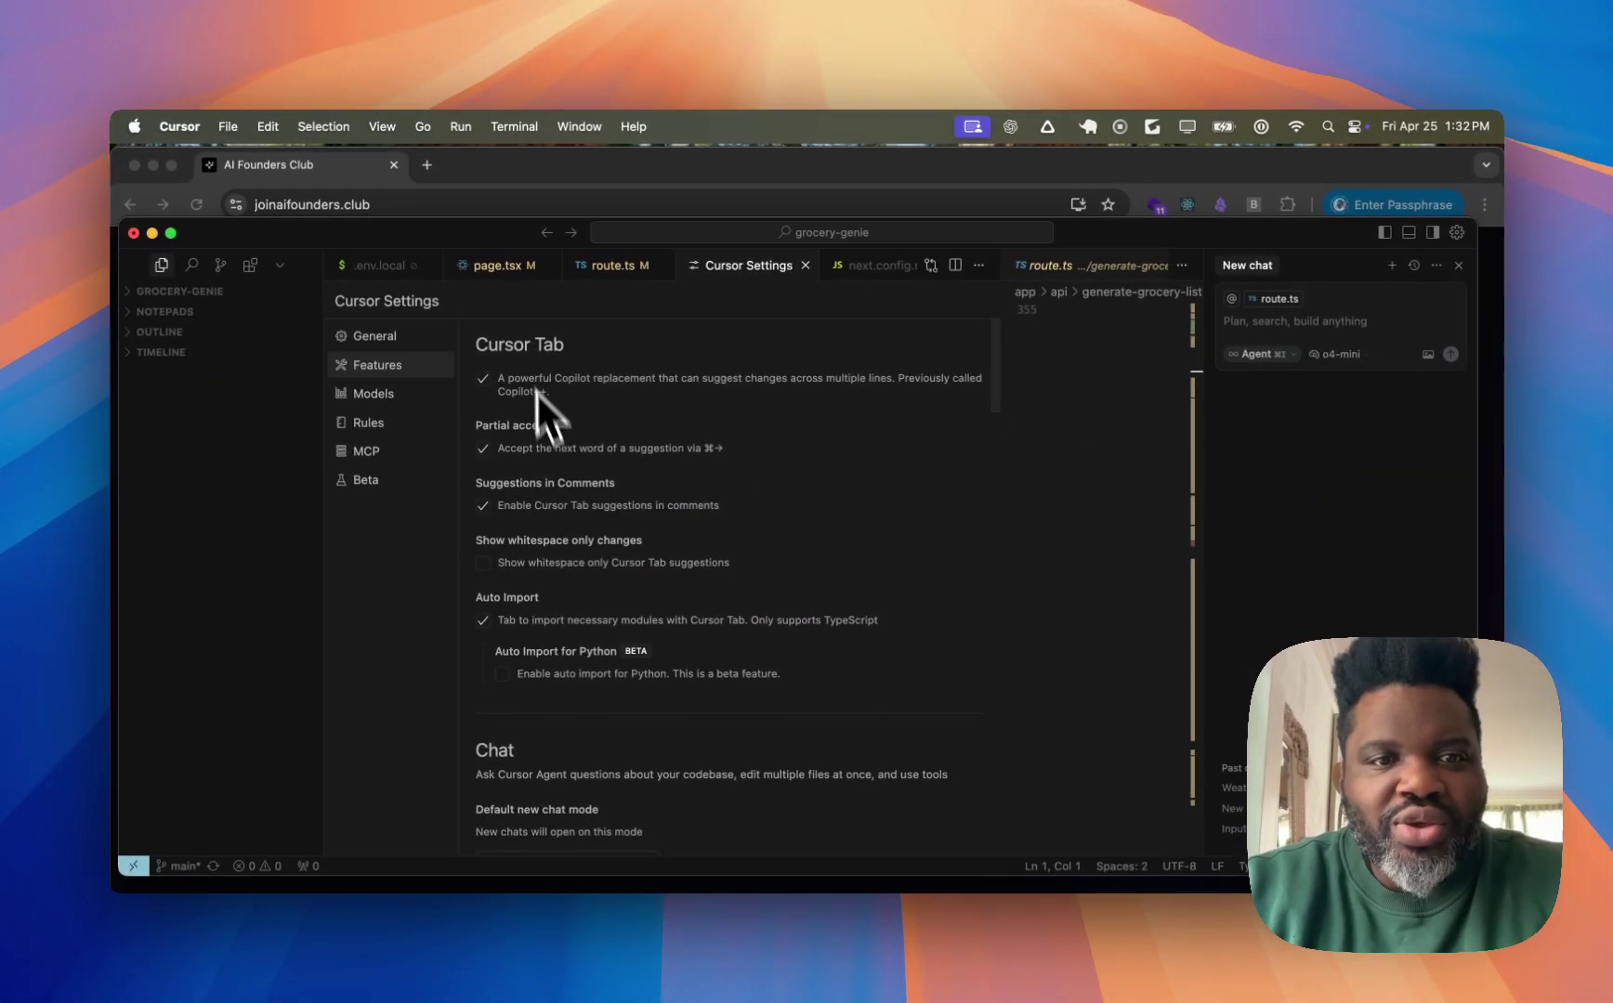
scroll(527, 645, "down", 10)
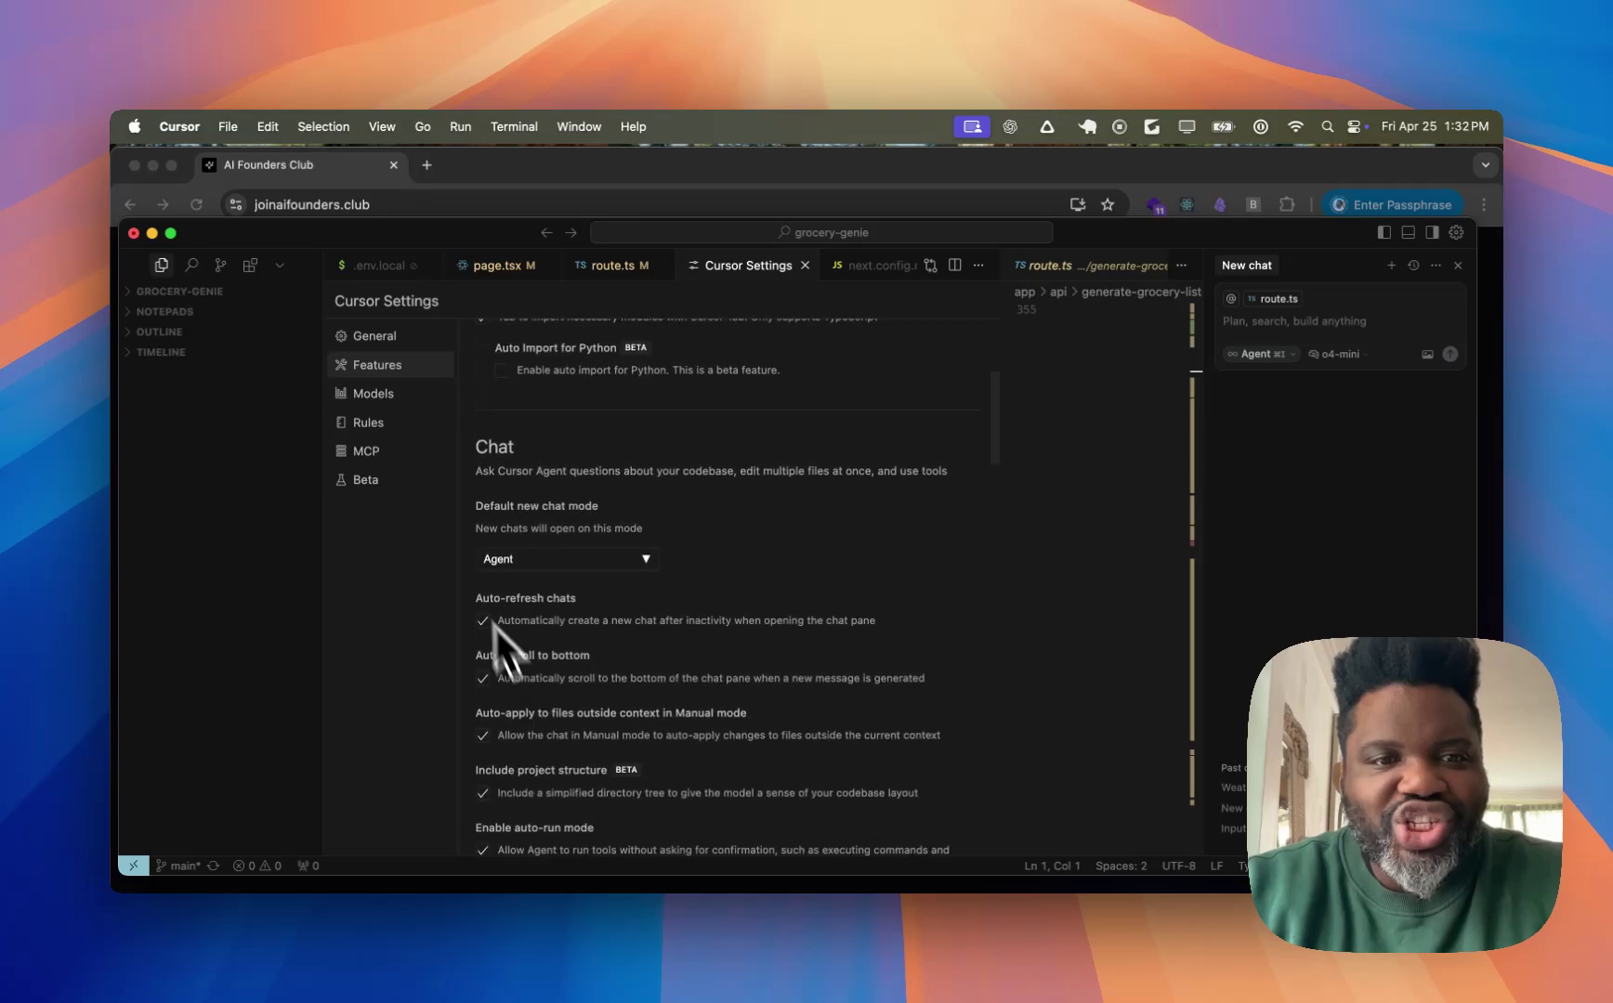
scroll(512, 519, "down", 10)
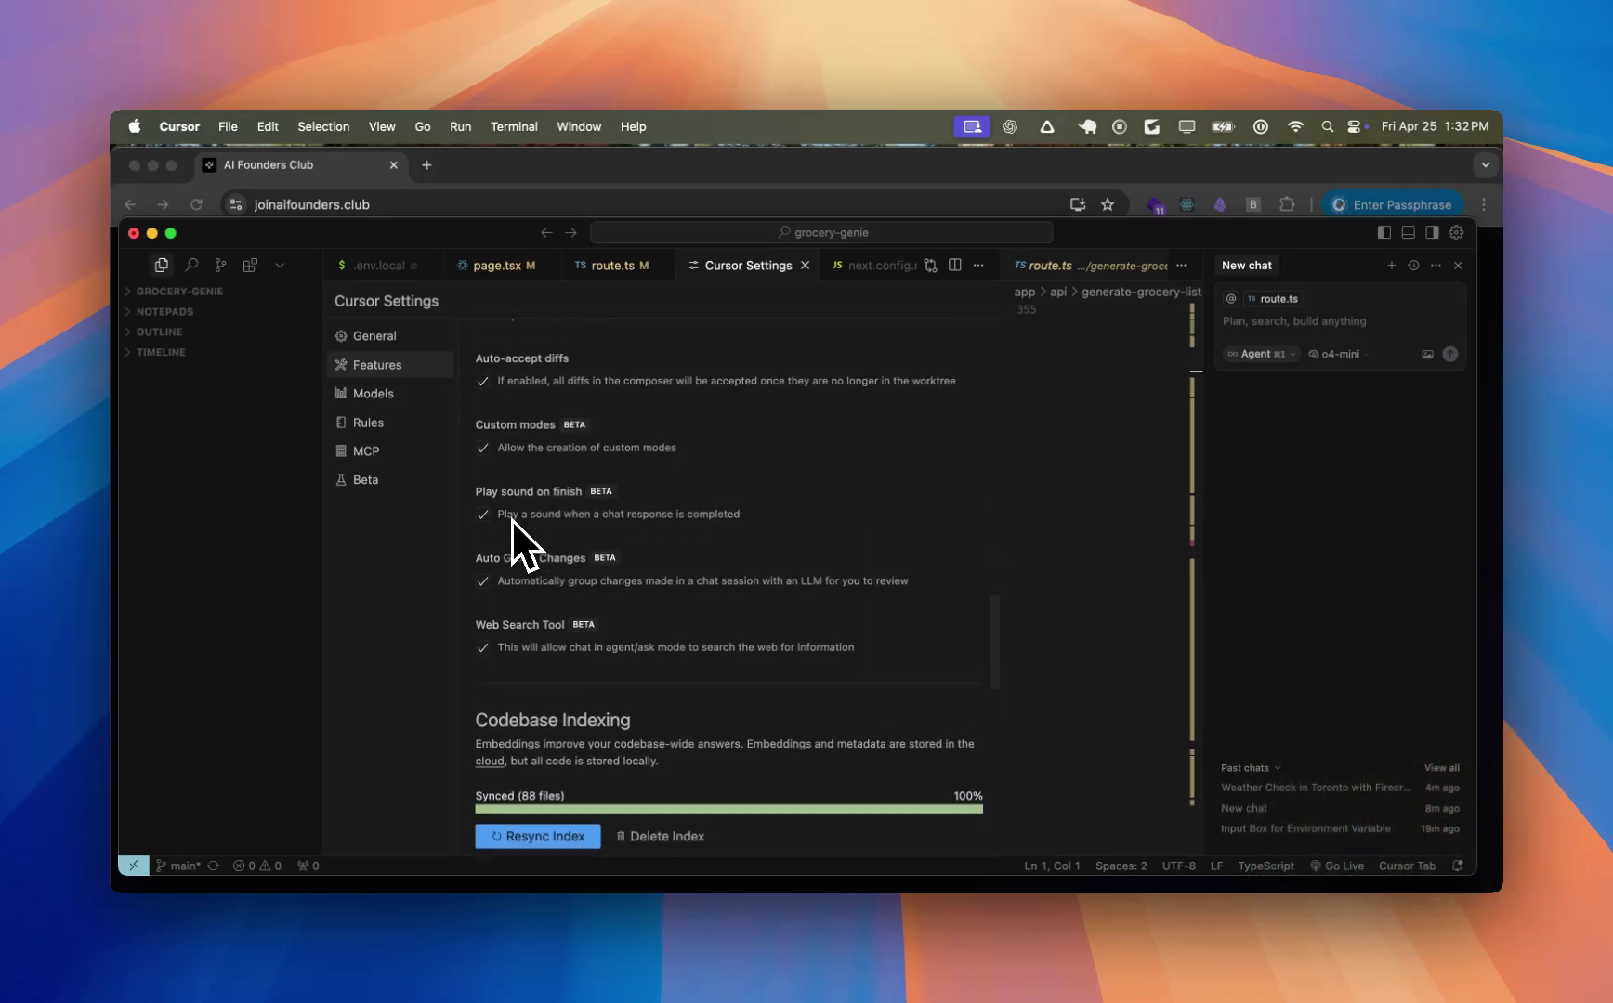
scroll(512, 519, "up", 5)
scroll(512, 520, "down", 6)
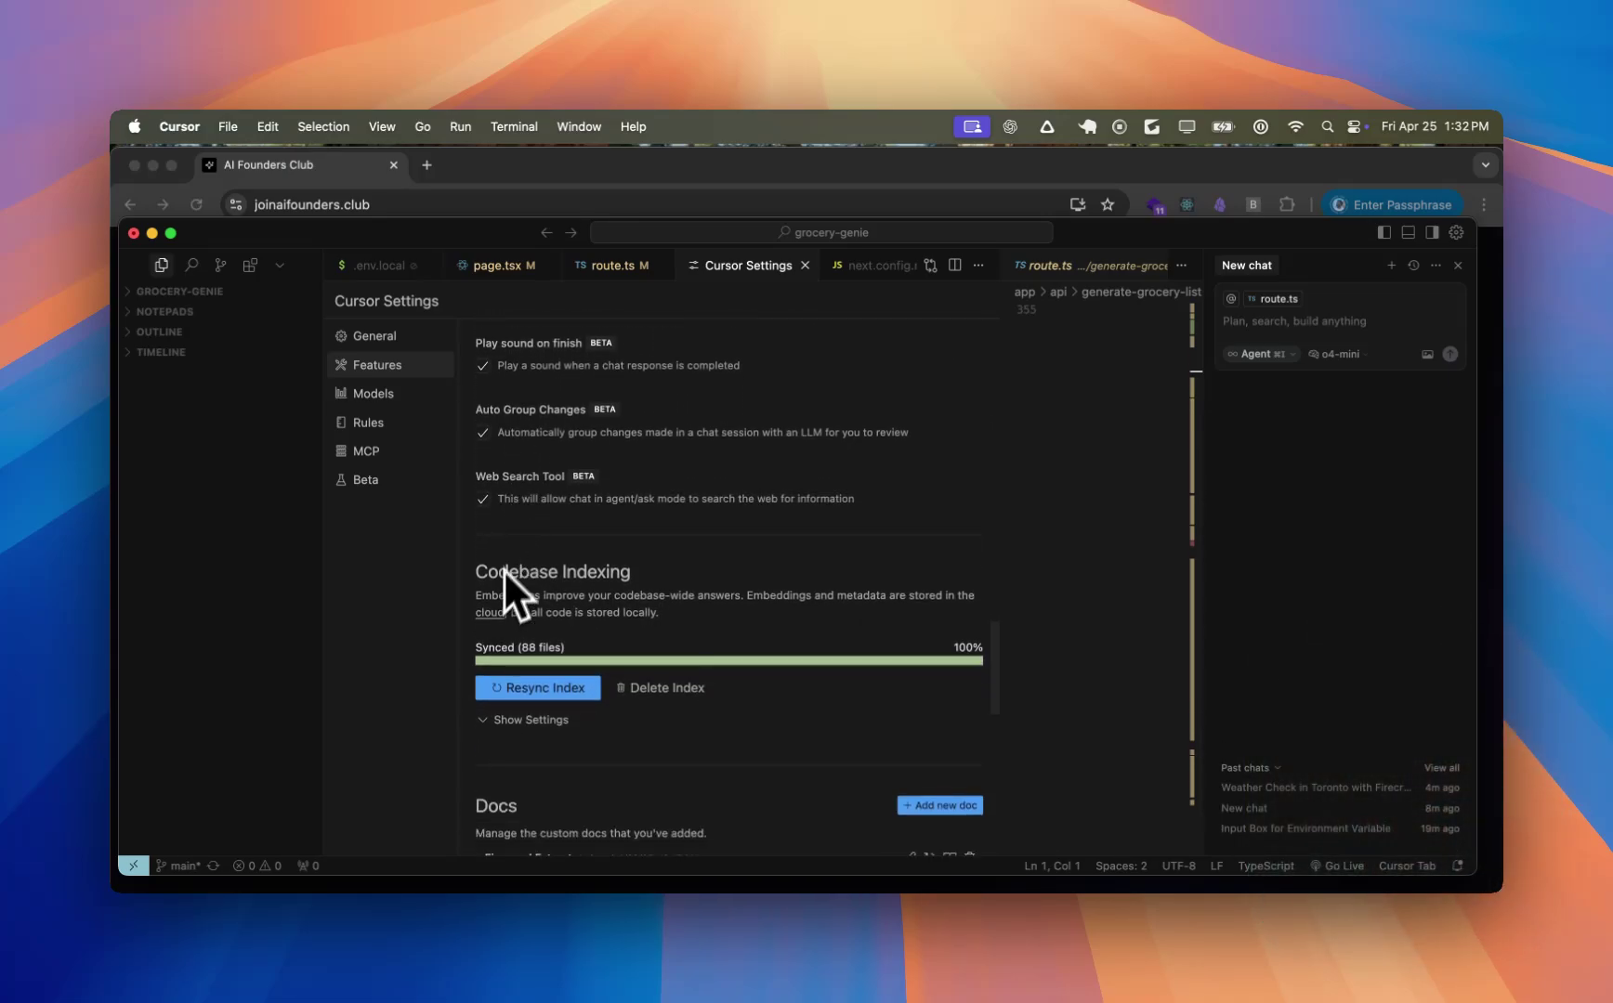
scroll(596, 573, "down", 3)
scroll(602, 570, "down", 10)
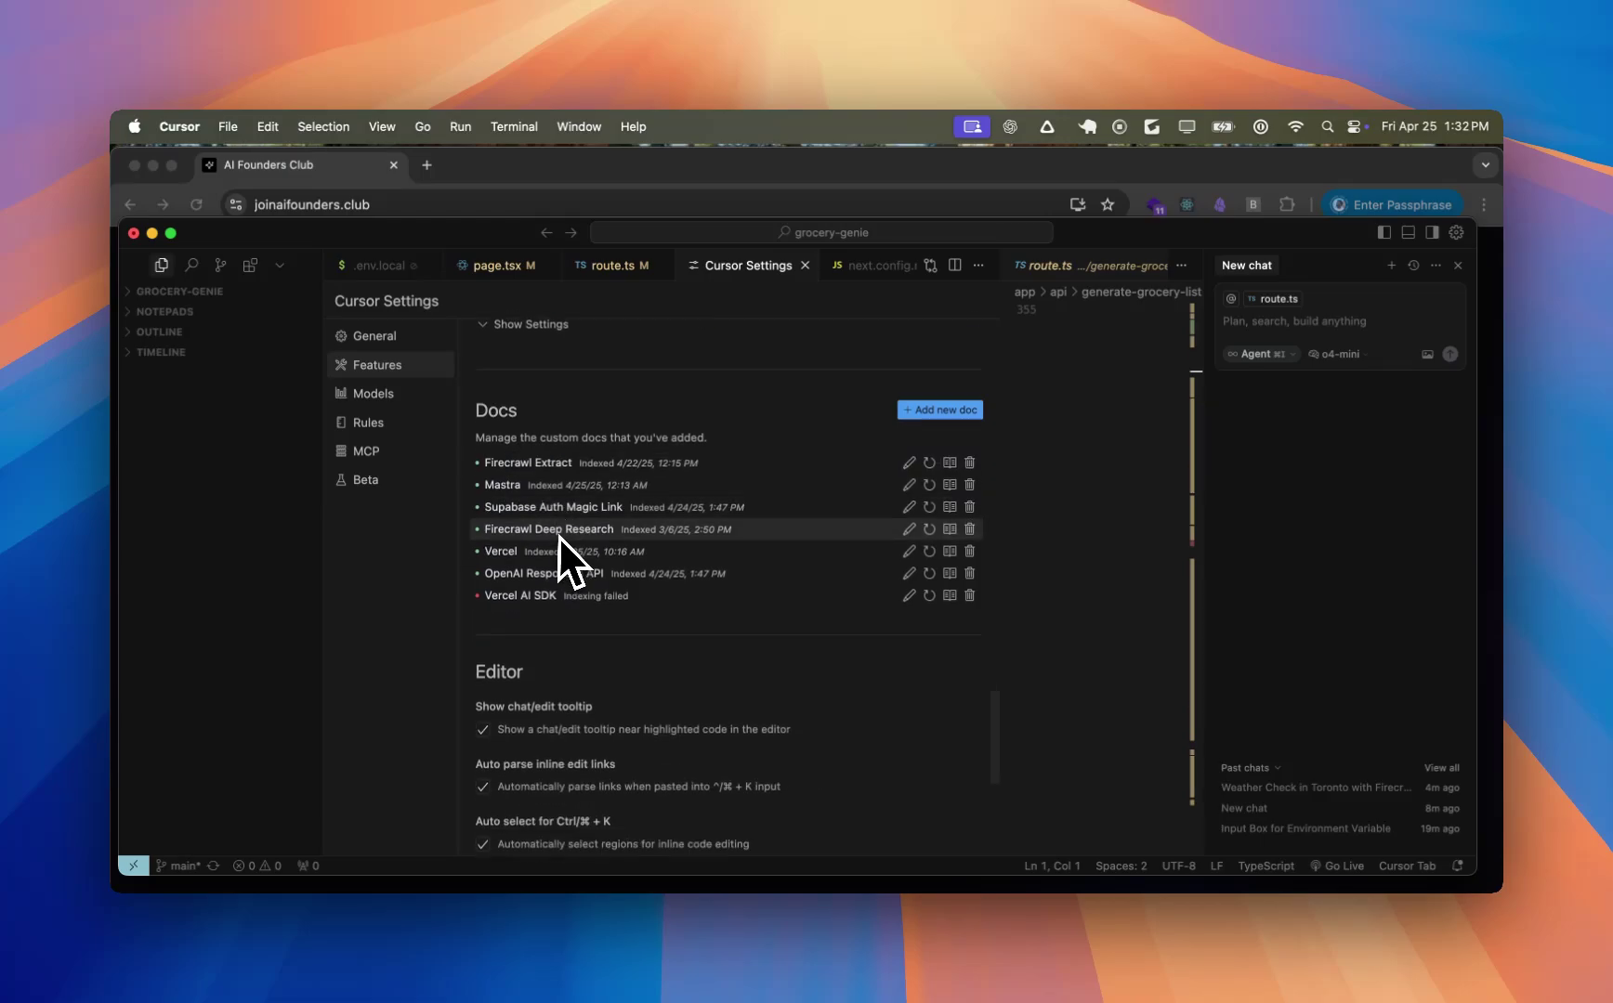
scroll(636, 571, "down", 2)
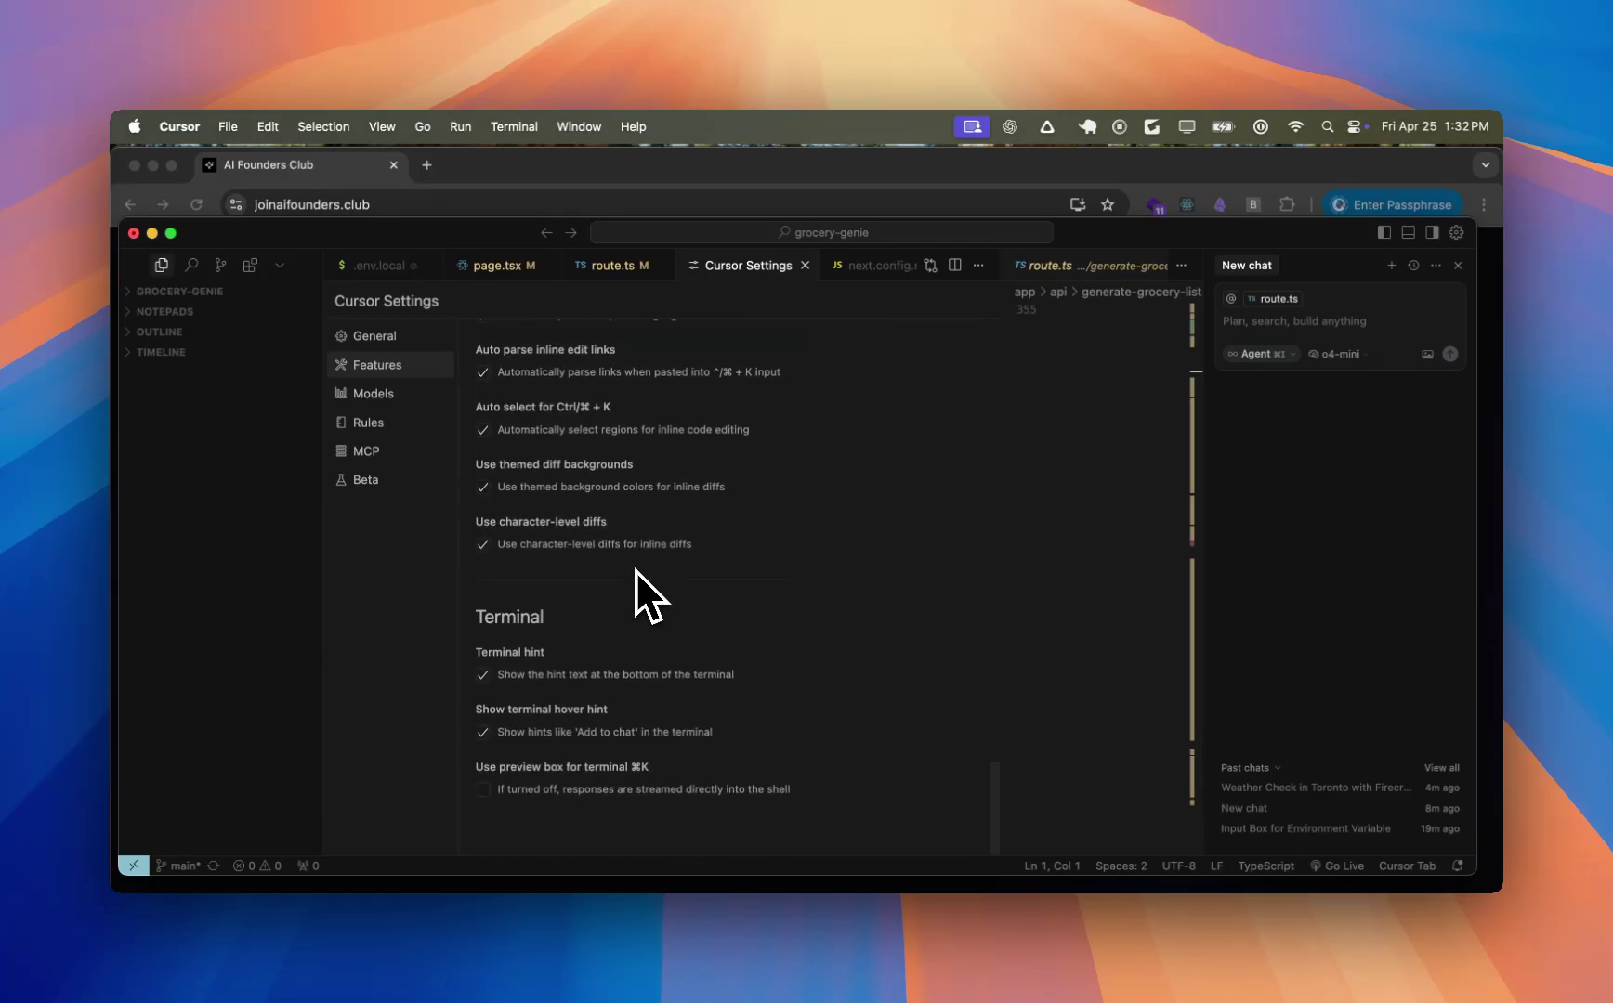
scroll(632, 566, "up", 20)
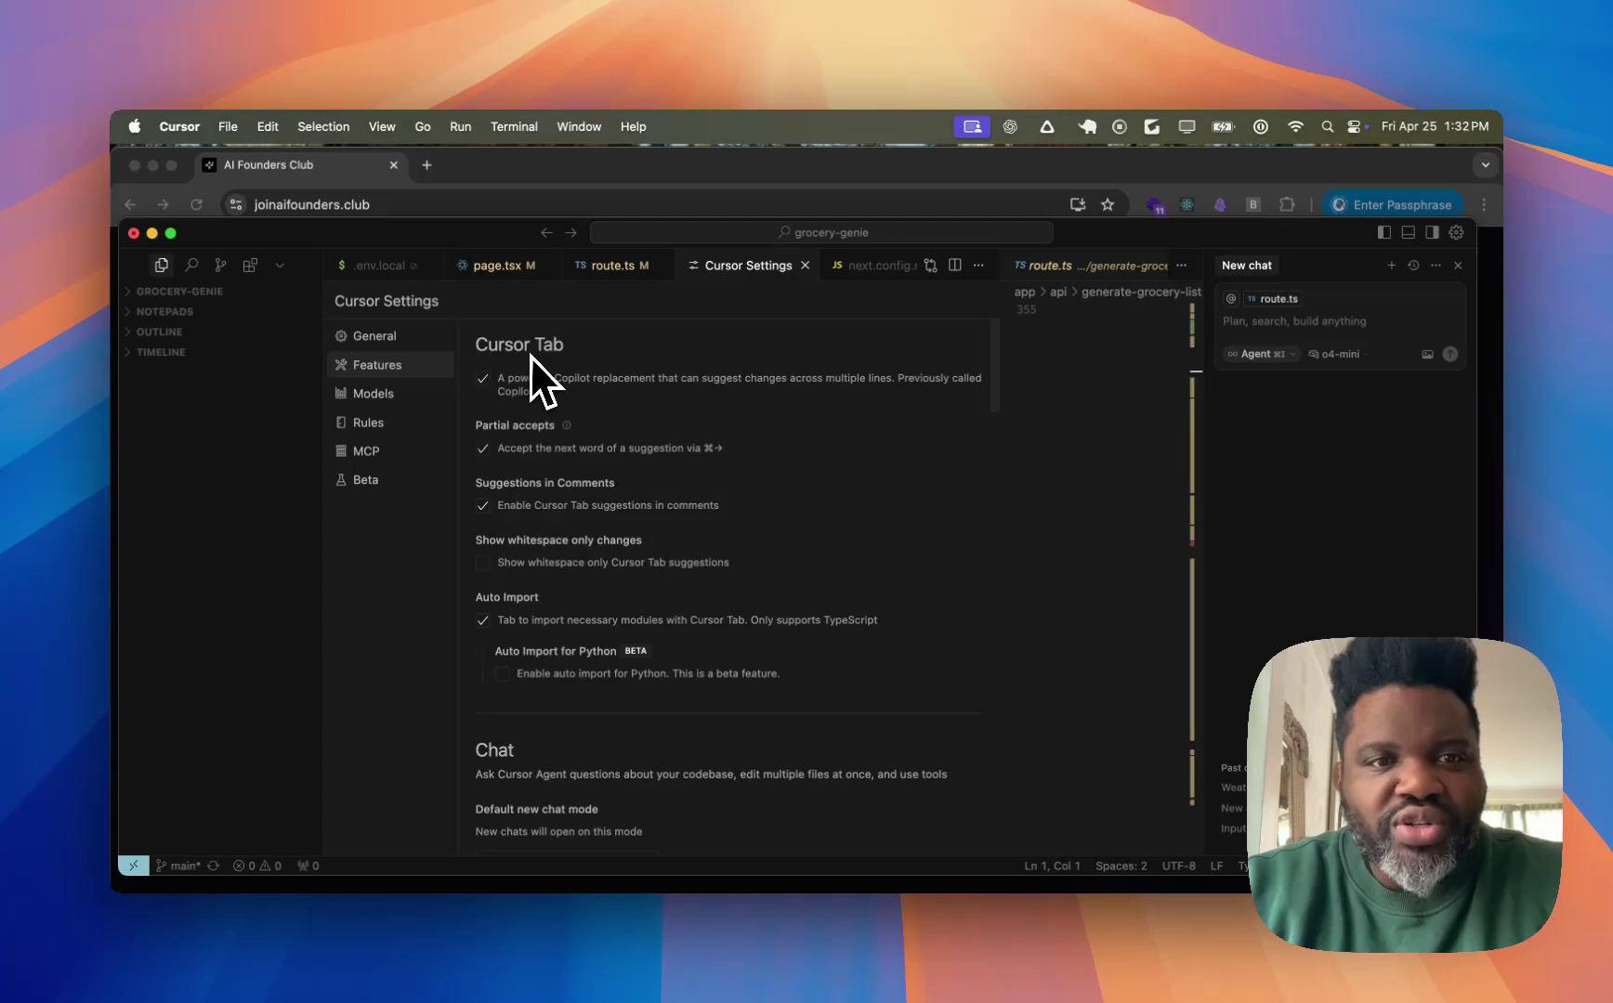
- Add three empty lines at the end of route.ts, after the createGroceryListPrompt function
left_click(613, 266)
scroll(660, 594, "down", 15)
scroll(668, 619, "down", 15)
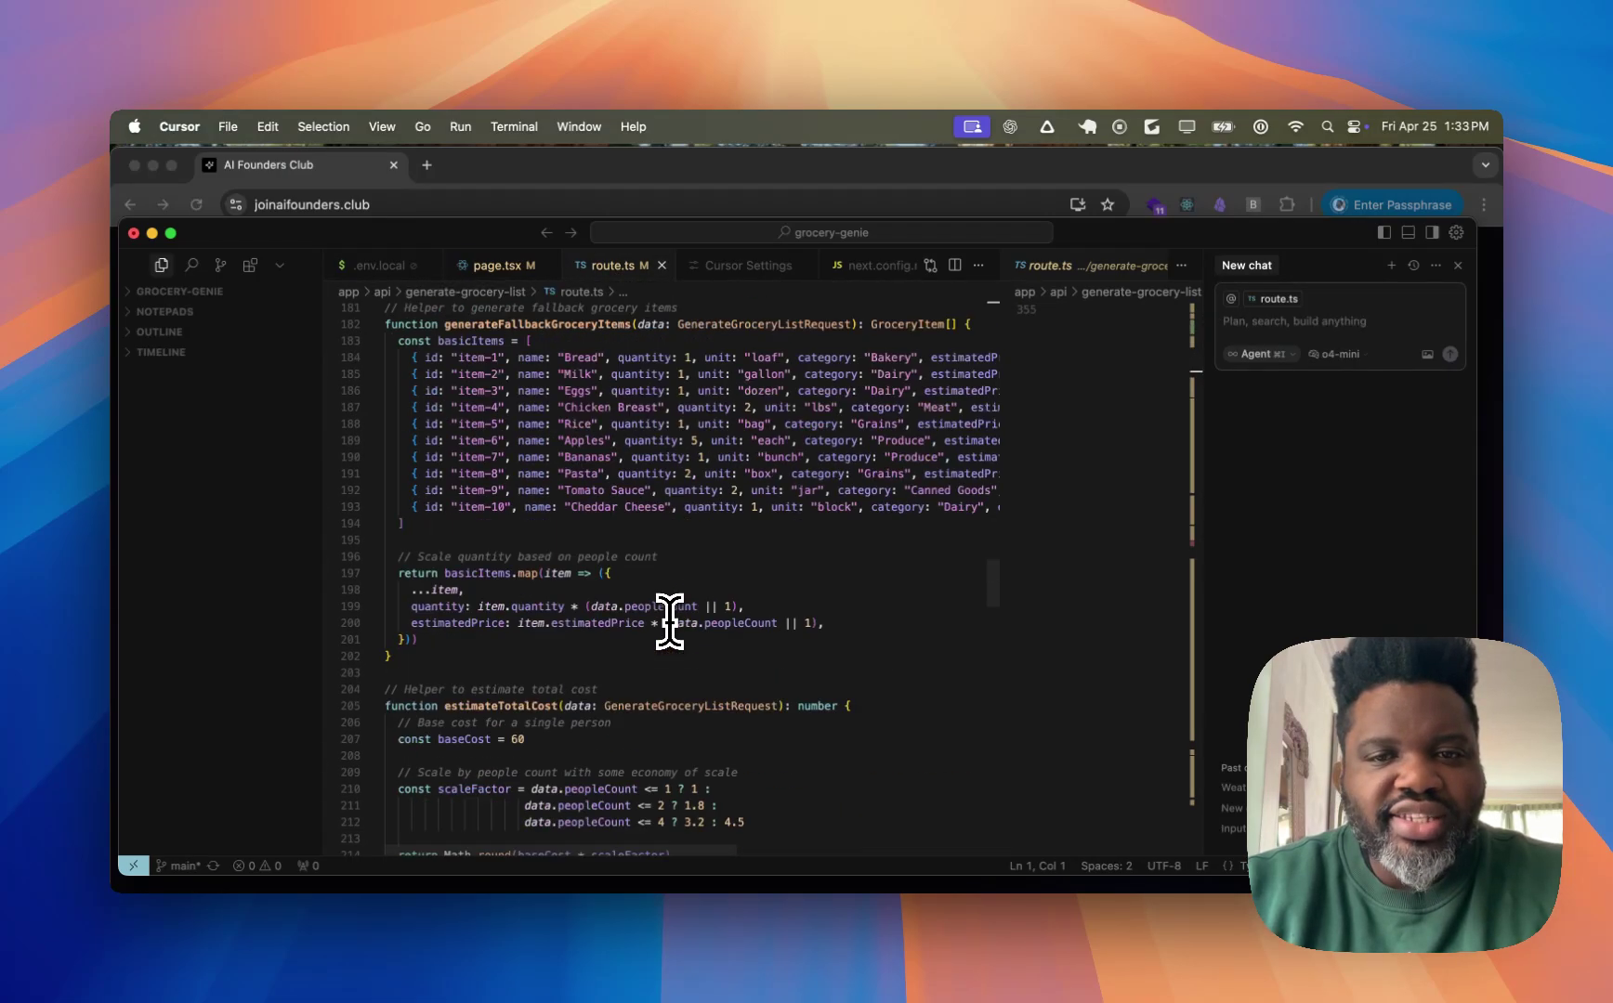
left_click(621, 686)
key("Return")
key("Return")
key("Return")
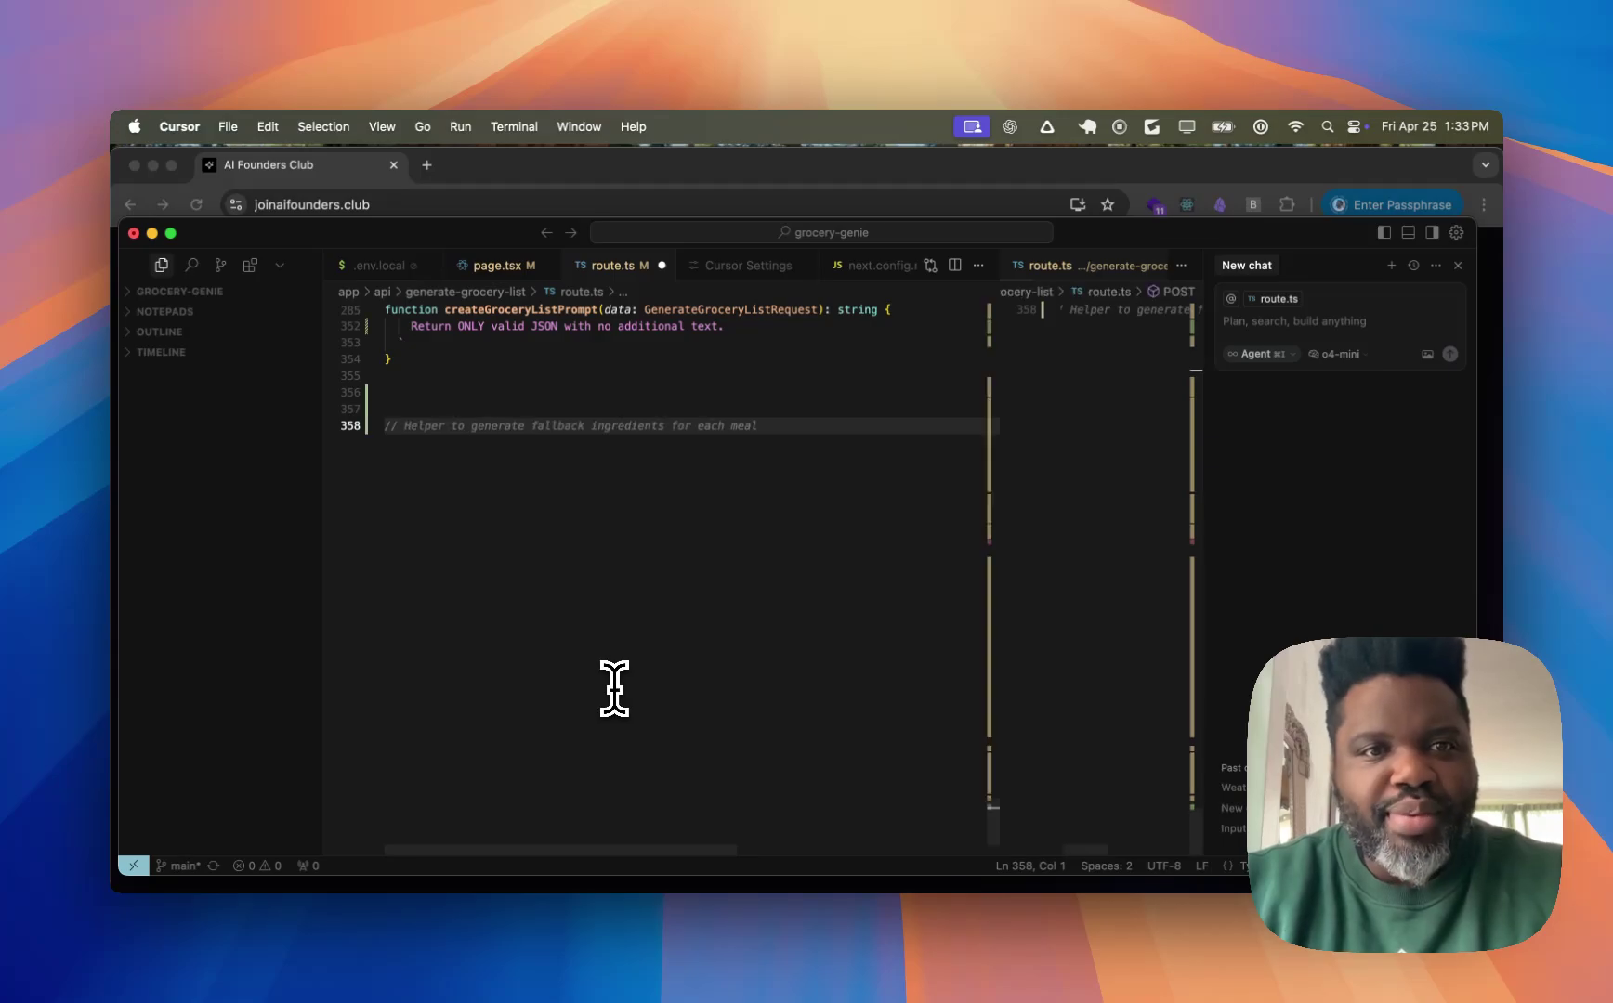
- Enter the test text "aaa" on line 358, erase it, and accept the suggested comment "// Helper to generate fallback ingredients for each meal"
type("aaa")
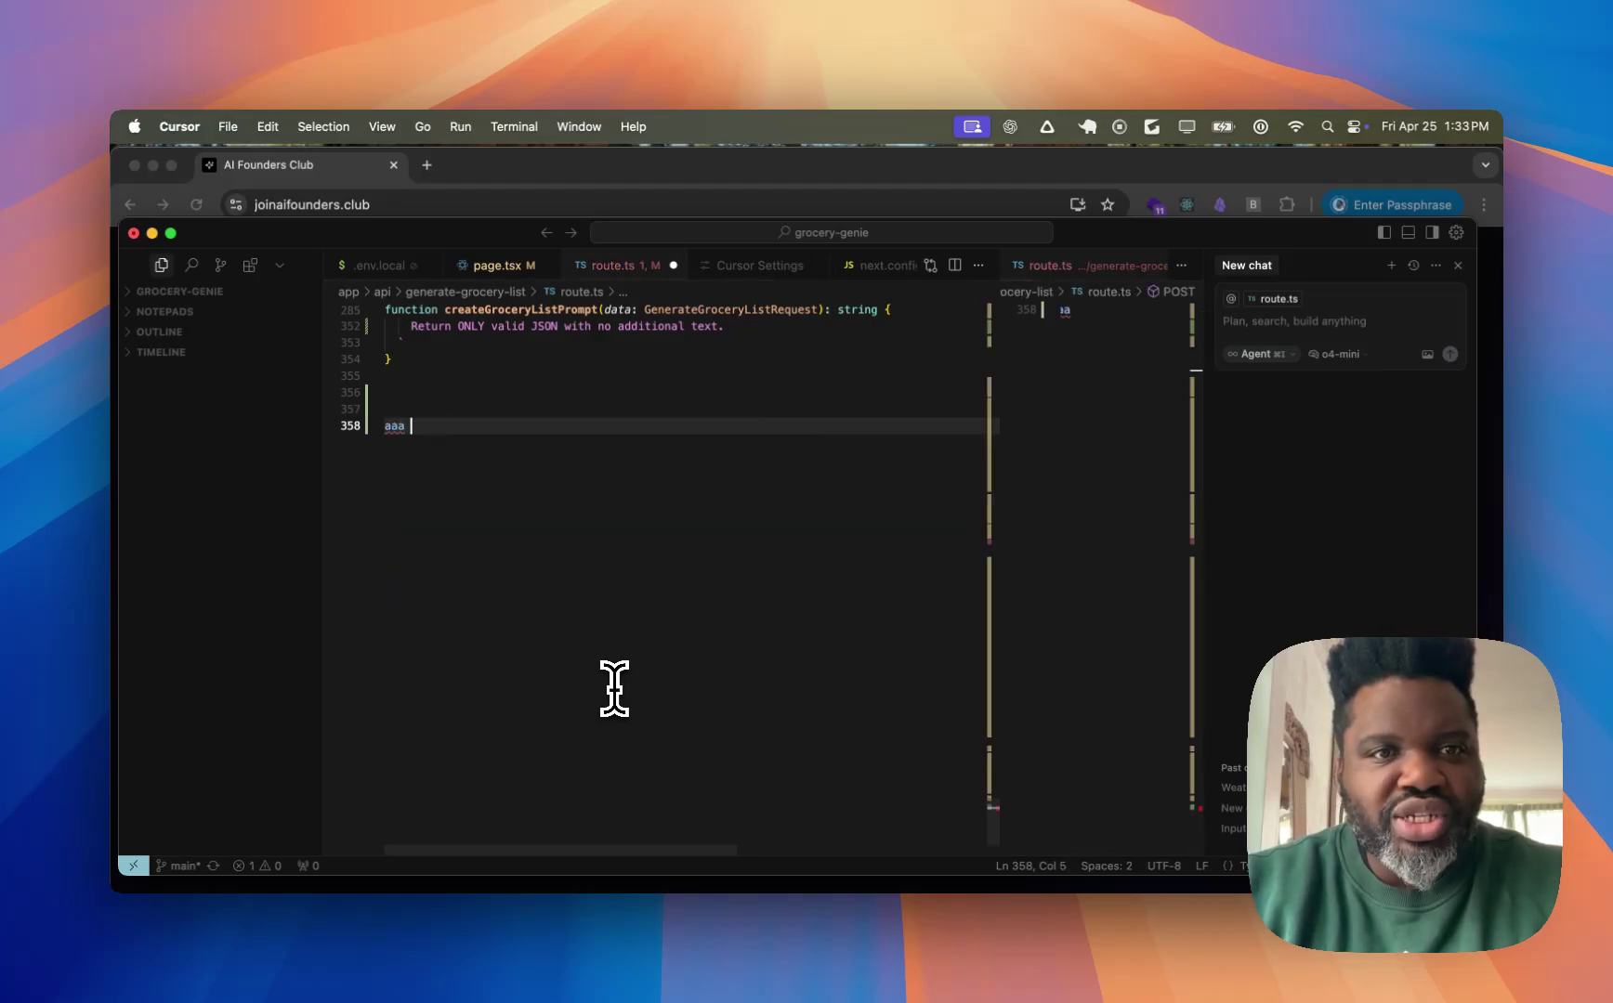
key("BackSpace")
key("BackSpace")
key("BackSpace")
key("BackSpace")
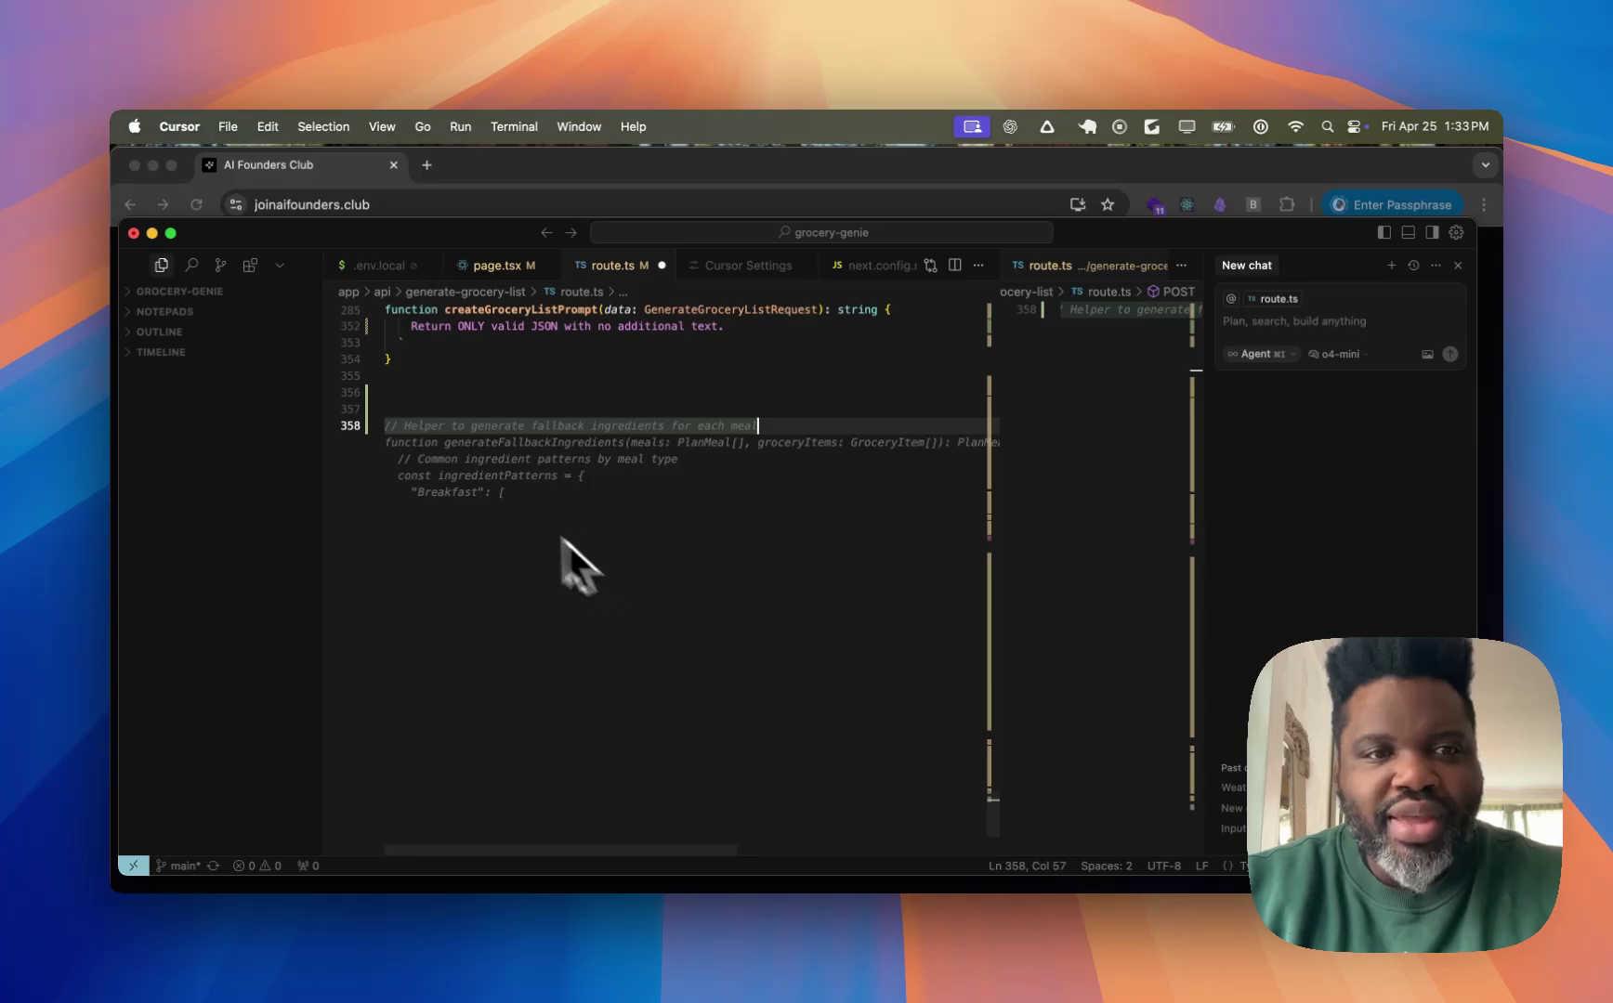
key("super+a")
left_click(634, 411)
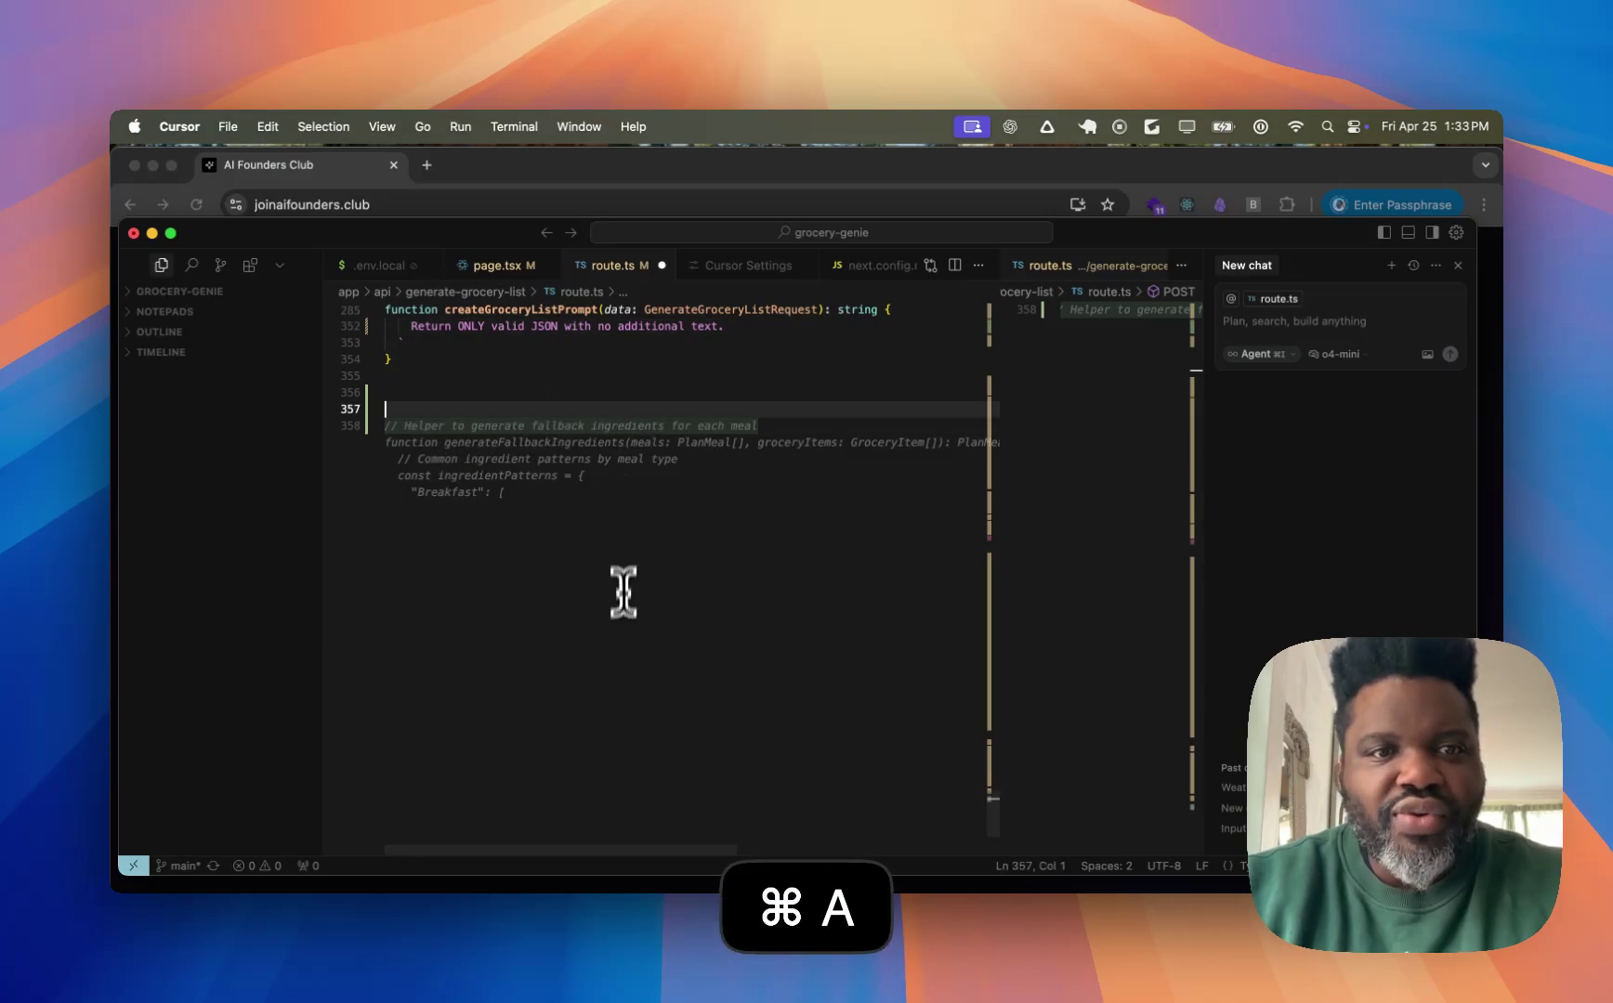
- Delete the fallback ingredients helper comment from line 358 of route.ts and open page.tsx
triple_click(481, 426)
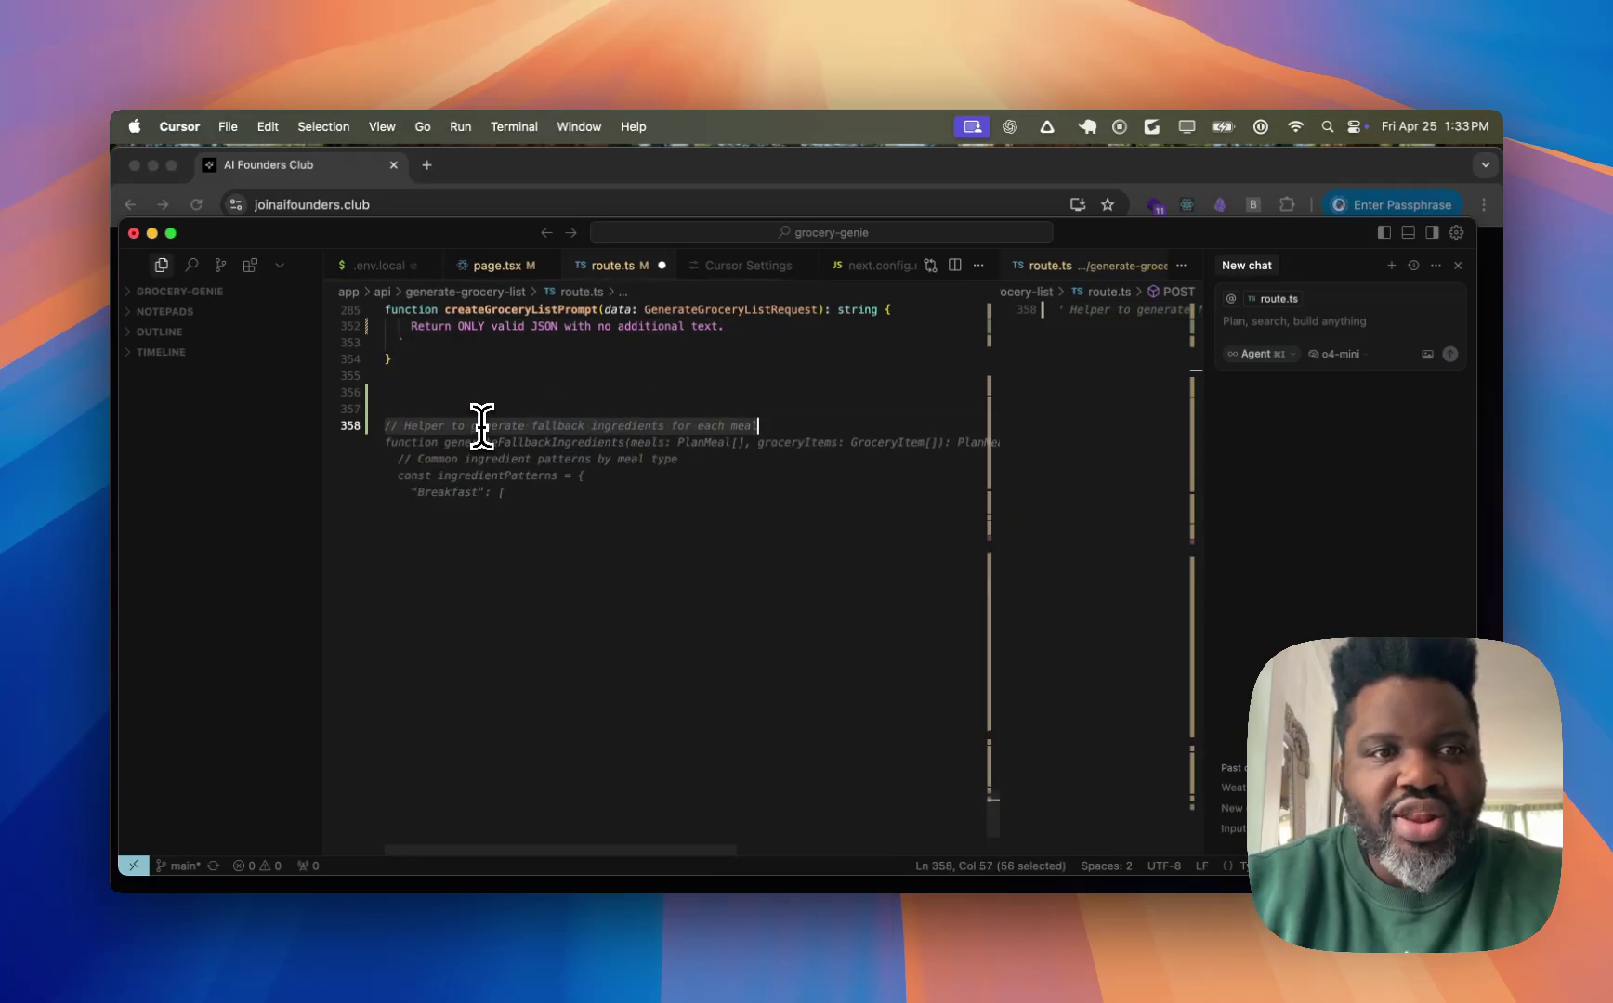
key("BackSpace")
left_click(502, 267)
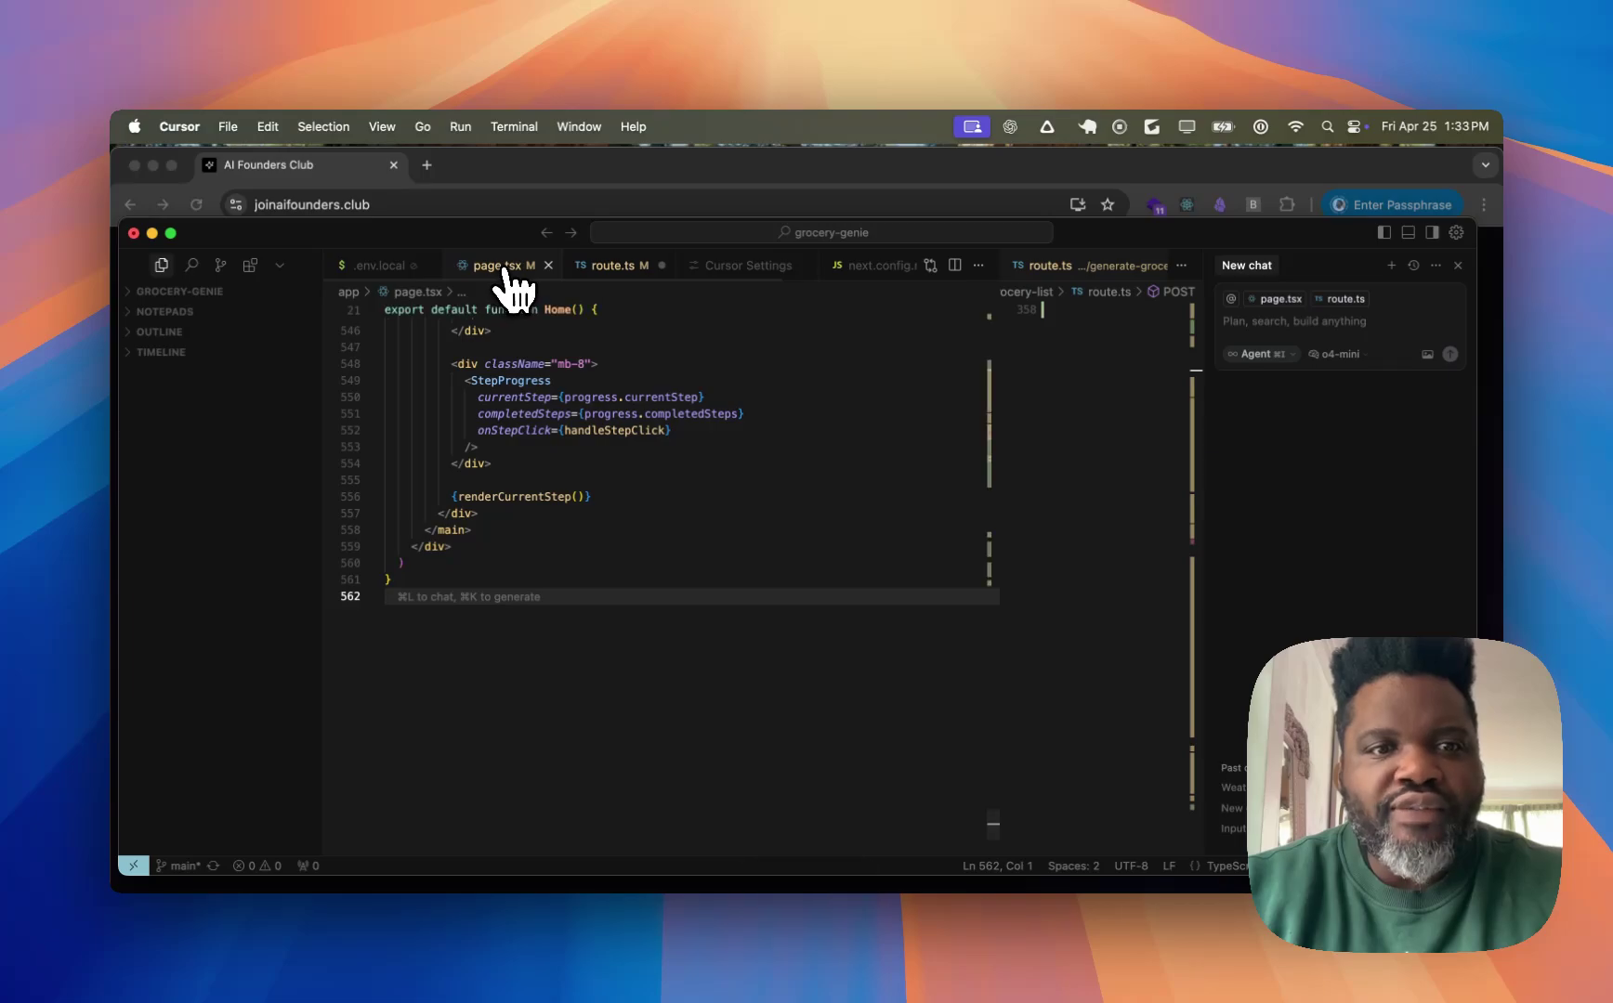
- Review the Cursor Tab options on the Features page of Cursor Settings
left_click(724, 268)
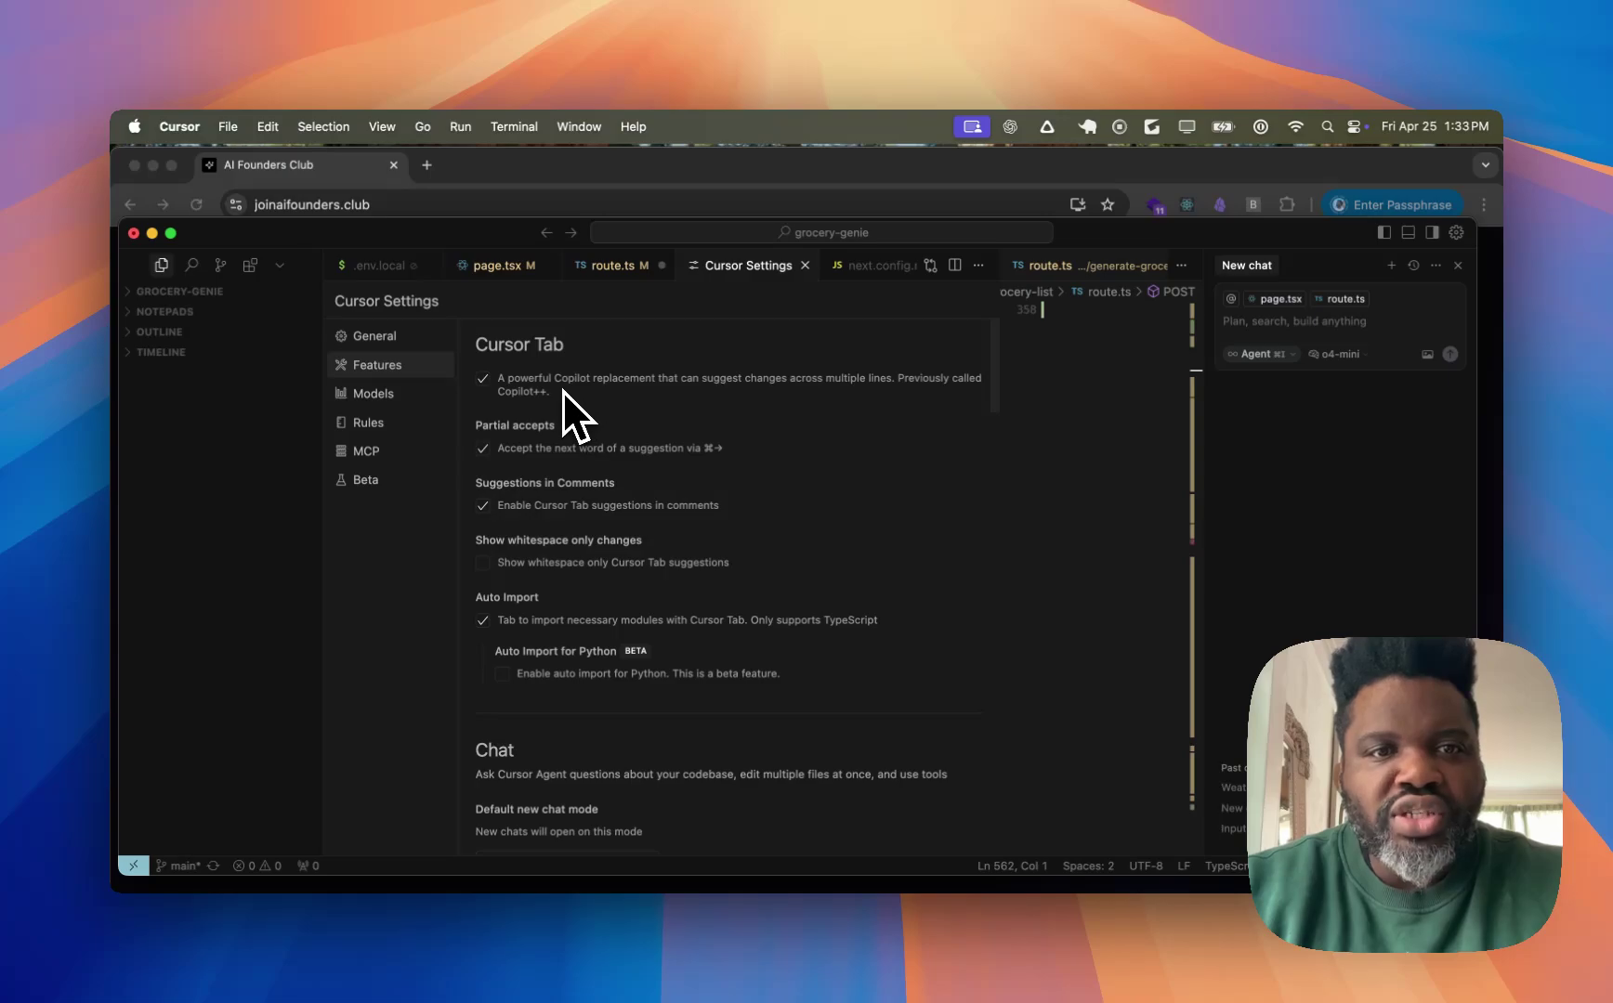
scroll(506, 385, "down", 1)
scroll(506, 385, "up", 1)
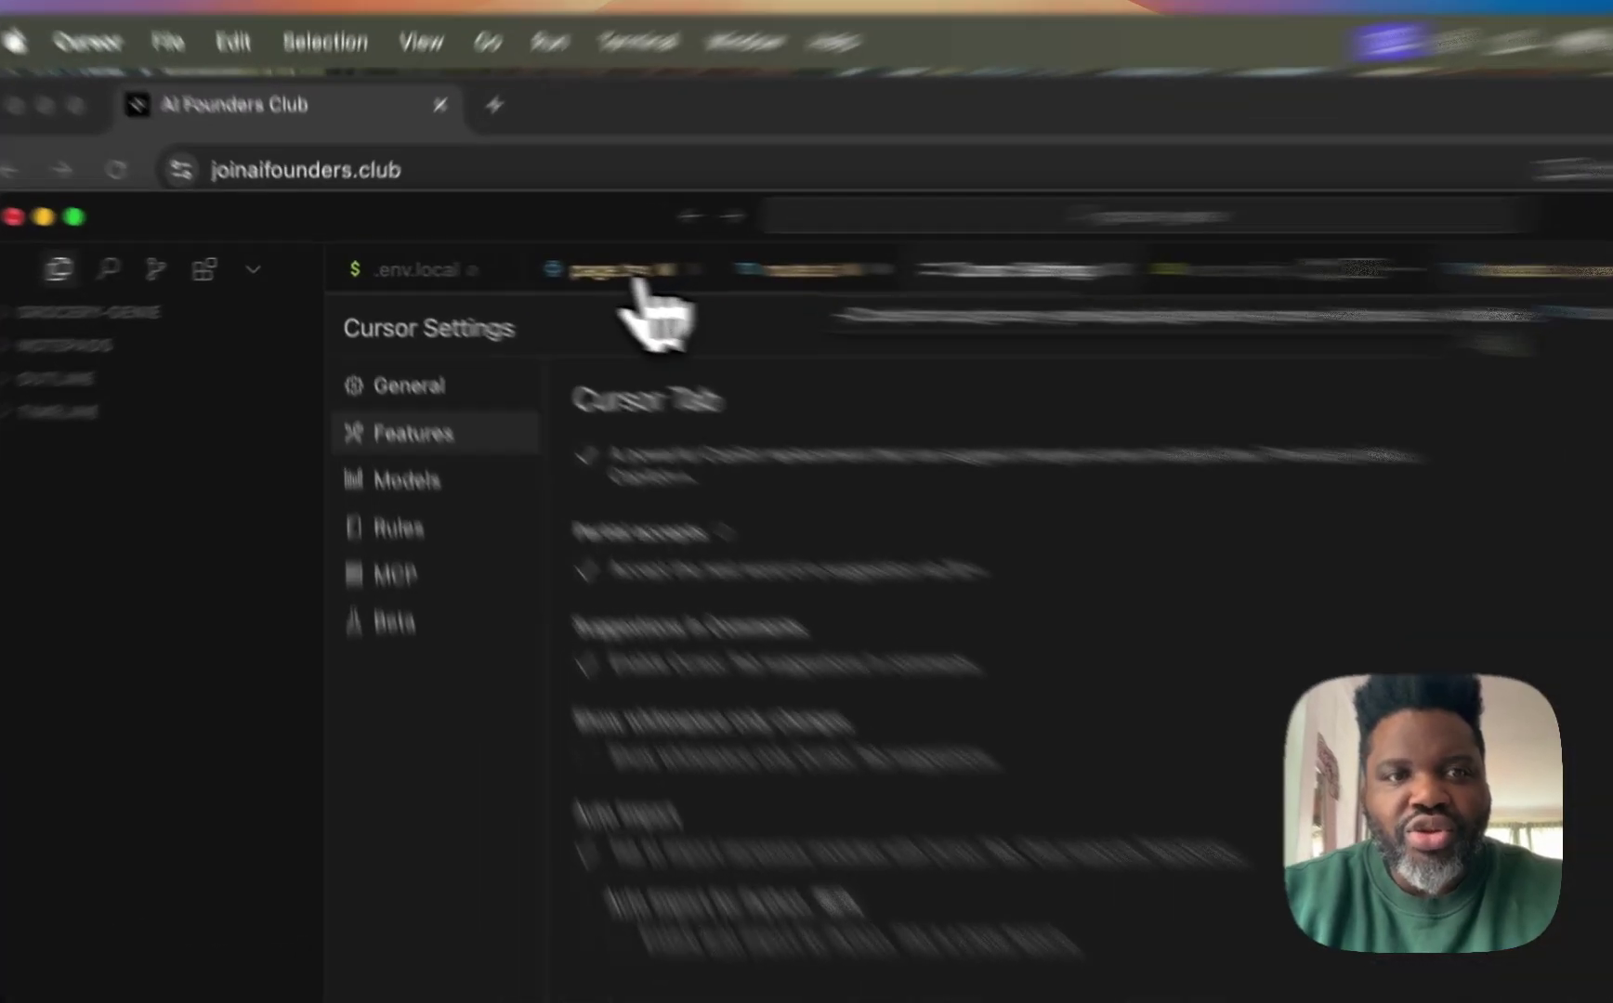
- In page.tsx, add a line below {renderCurrentStep()}, accept the suggested flex div, and undo the insertion
left_click(515, 267)
left_click(634, 505)
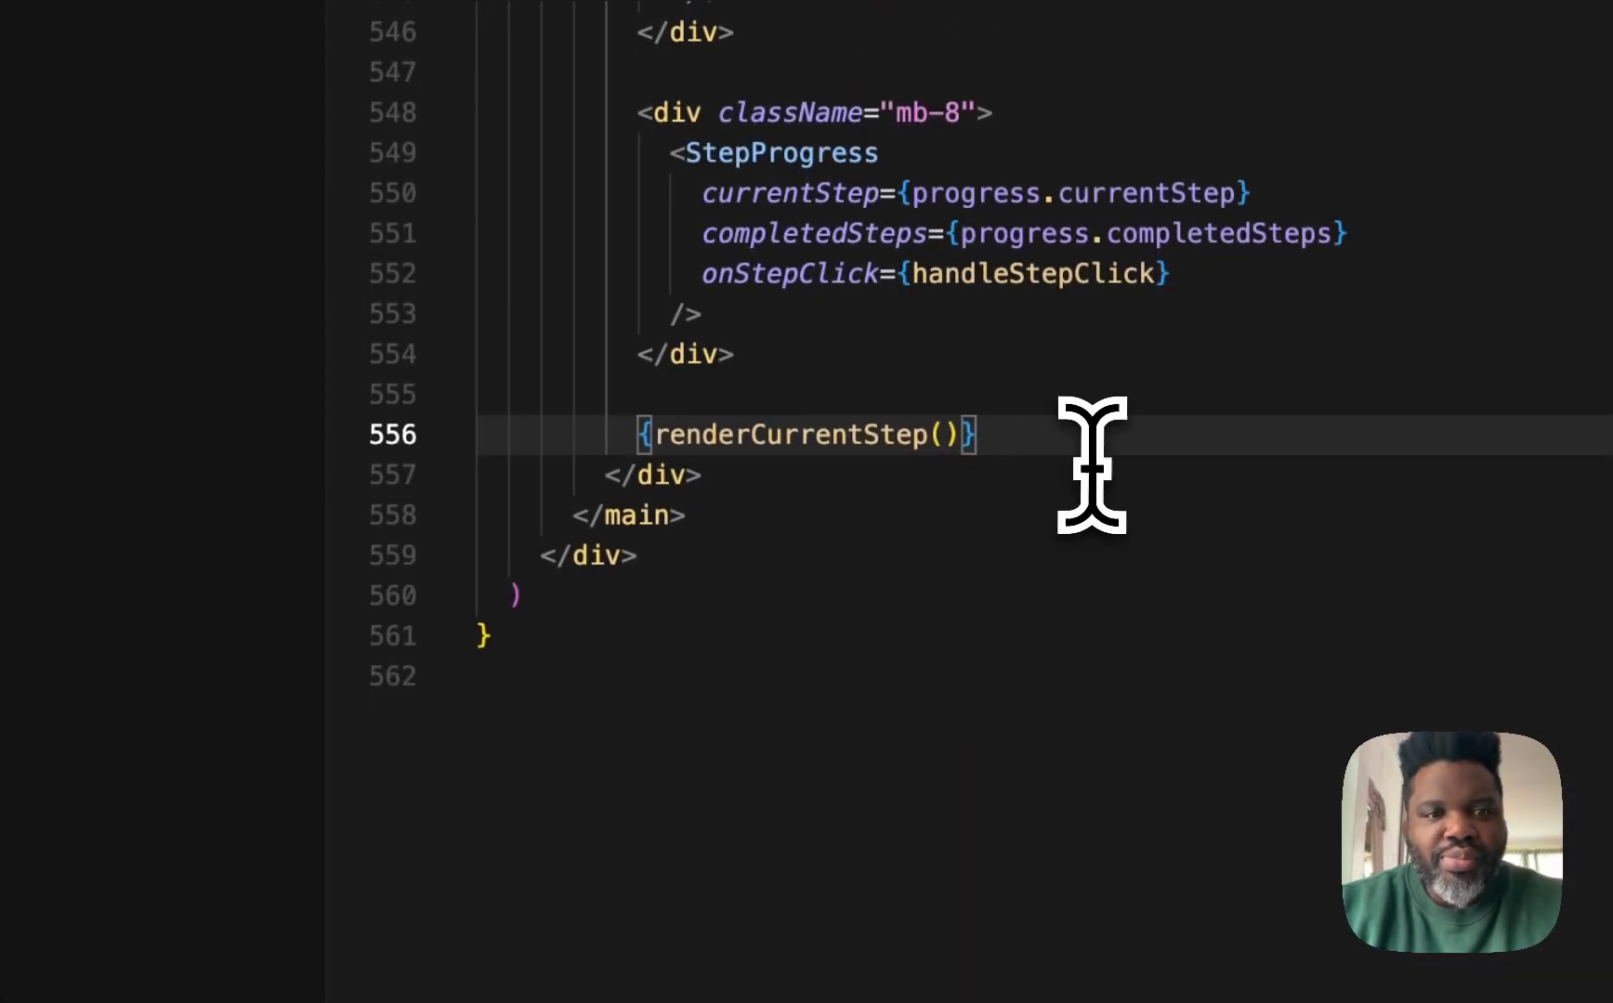
key("Return")
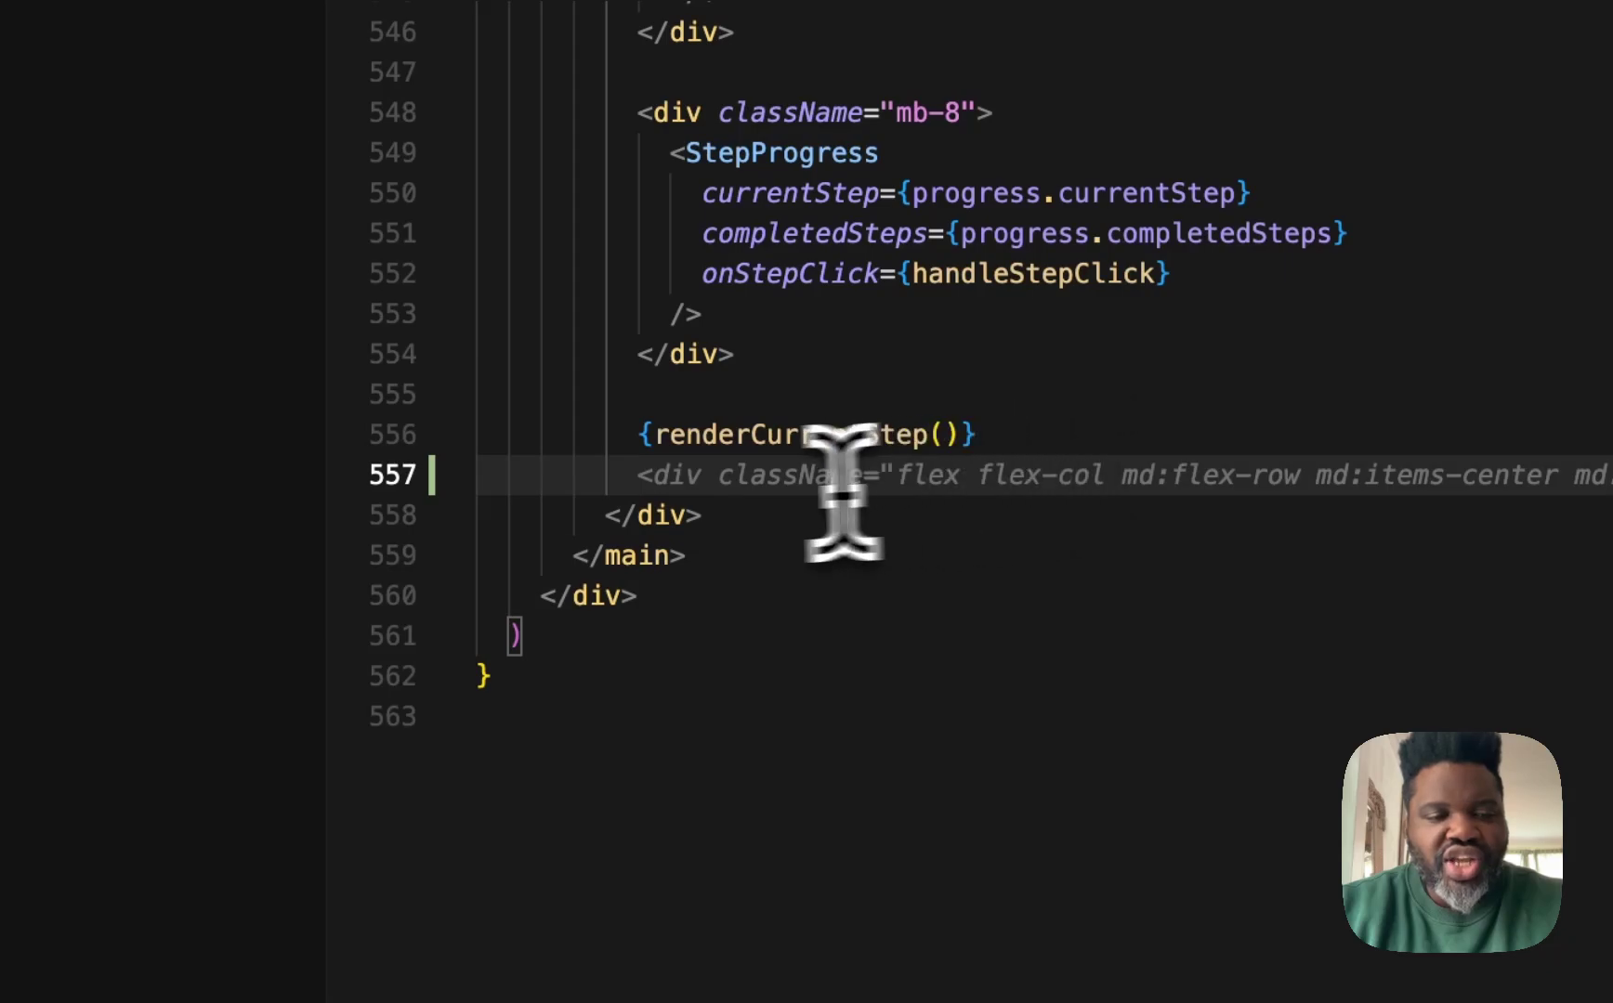
key("Tab")
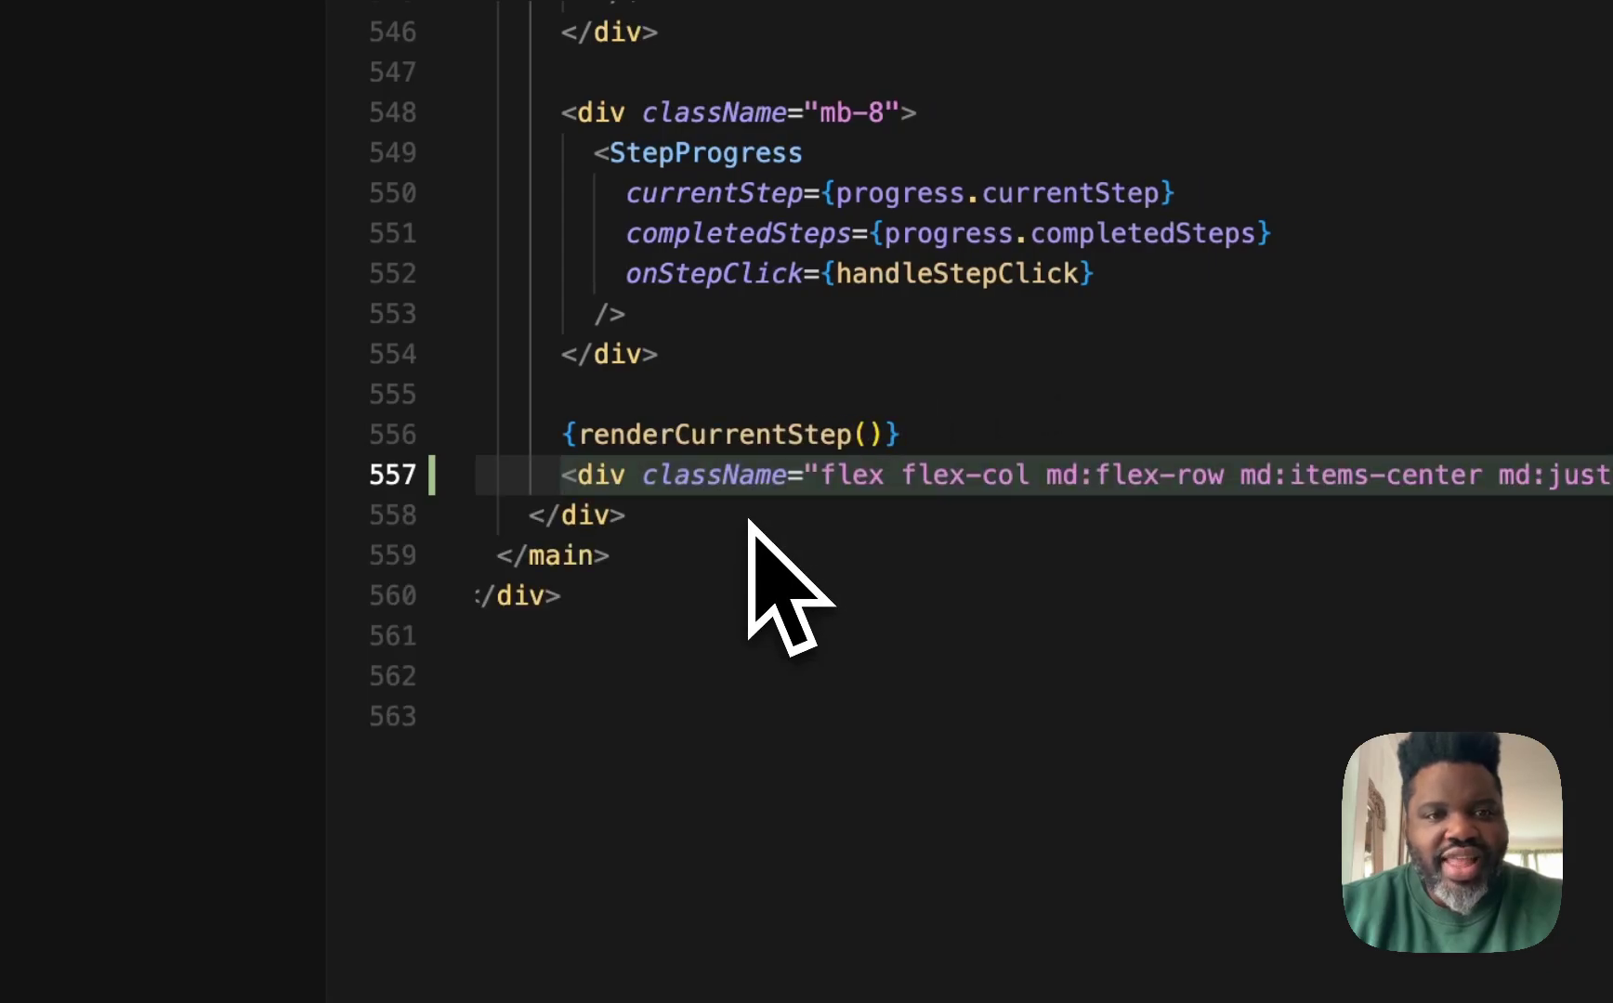
key("super+z")
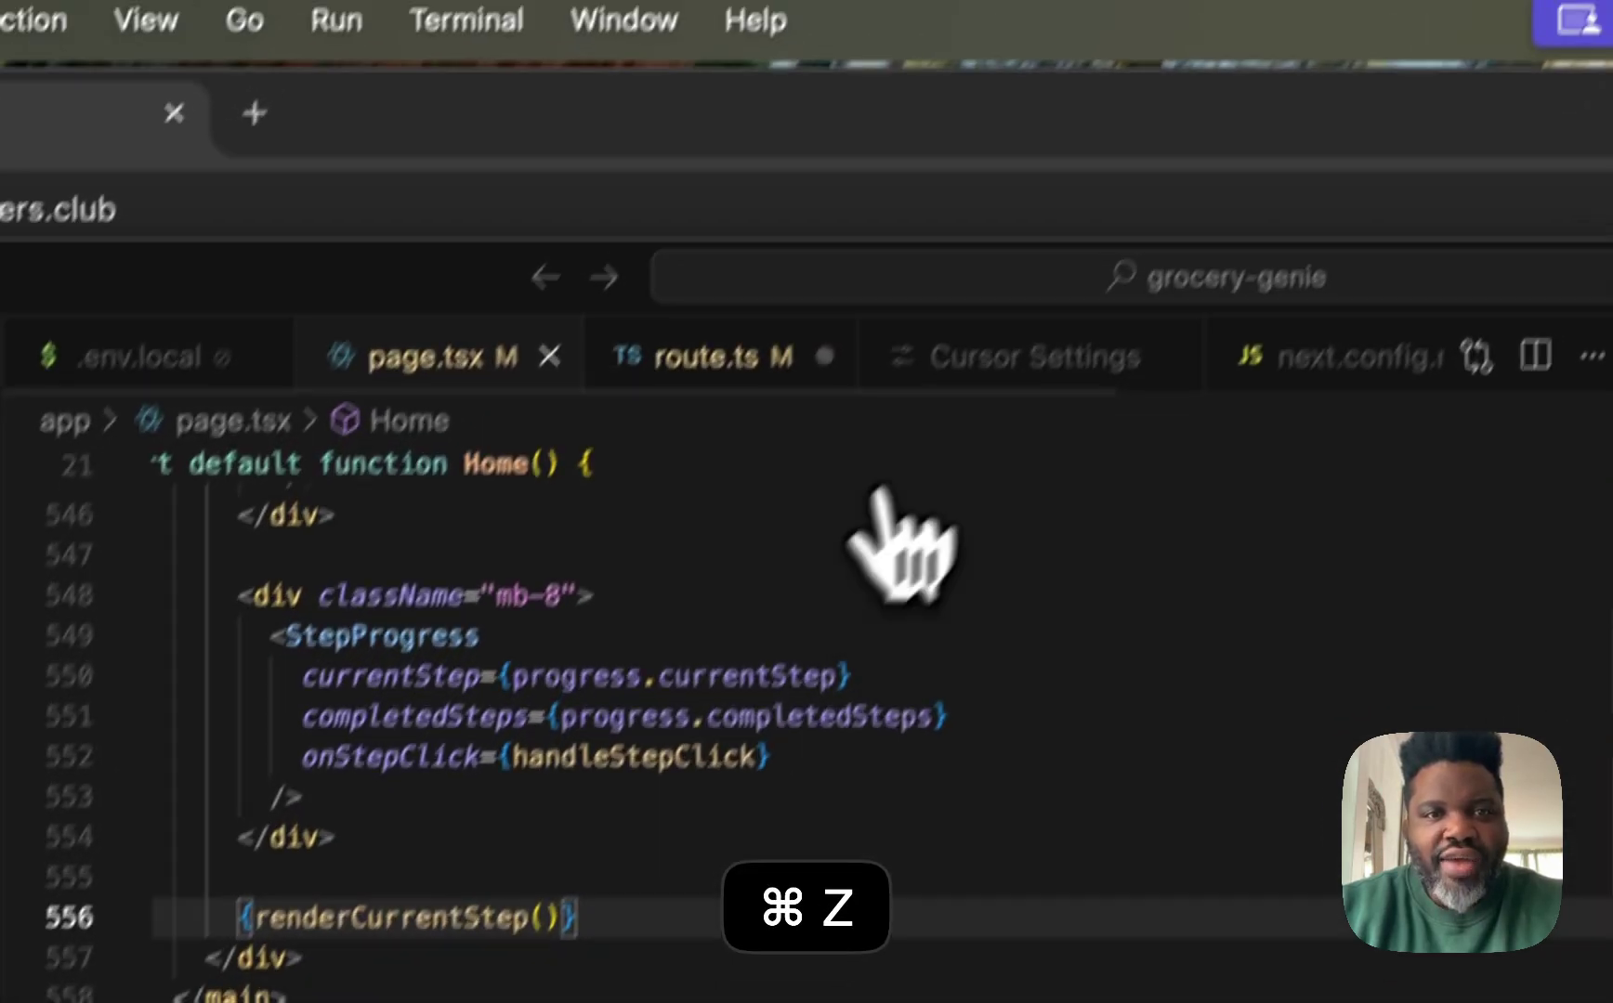
- Switch the Cursor Tab option off and back on in the Features settings, and check the Partial accepts option
left_click(990, 356)
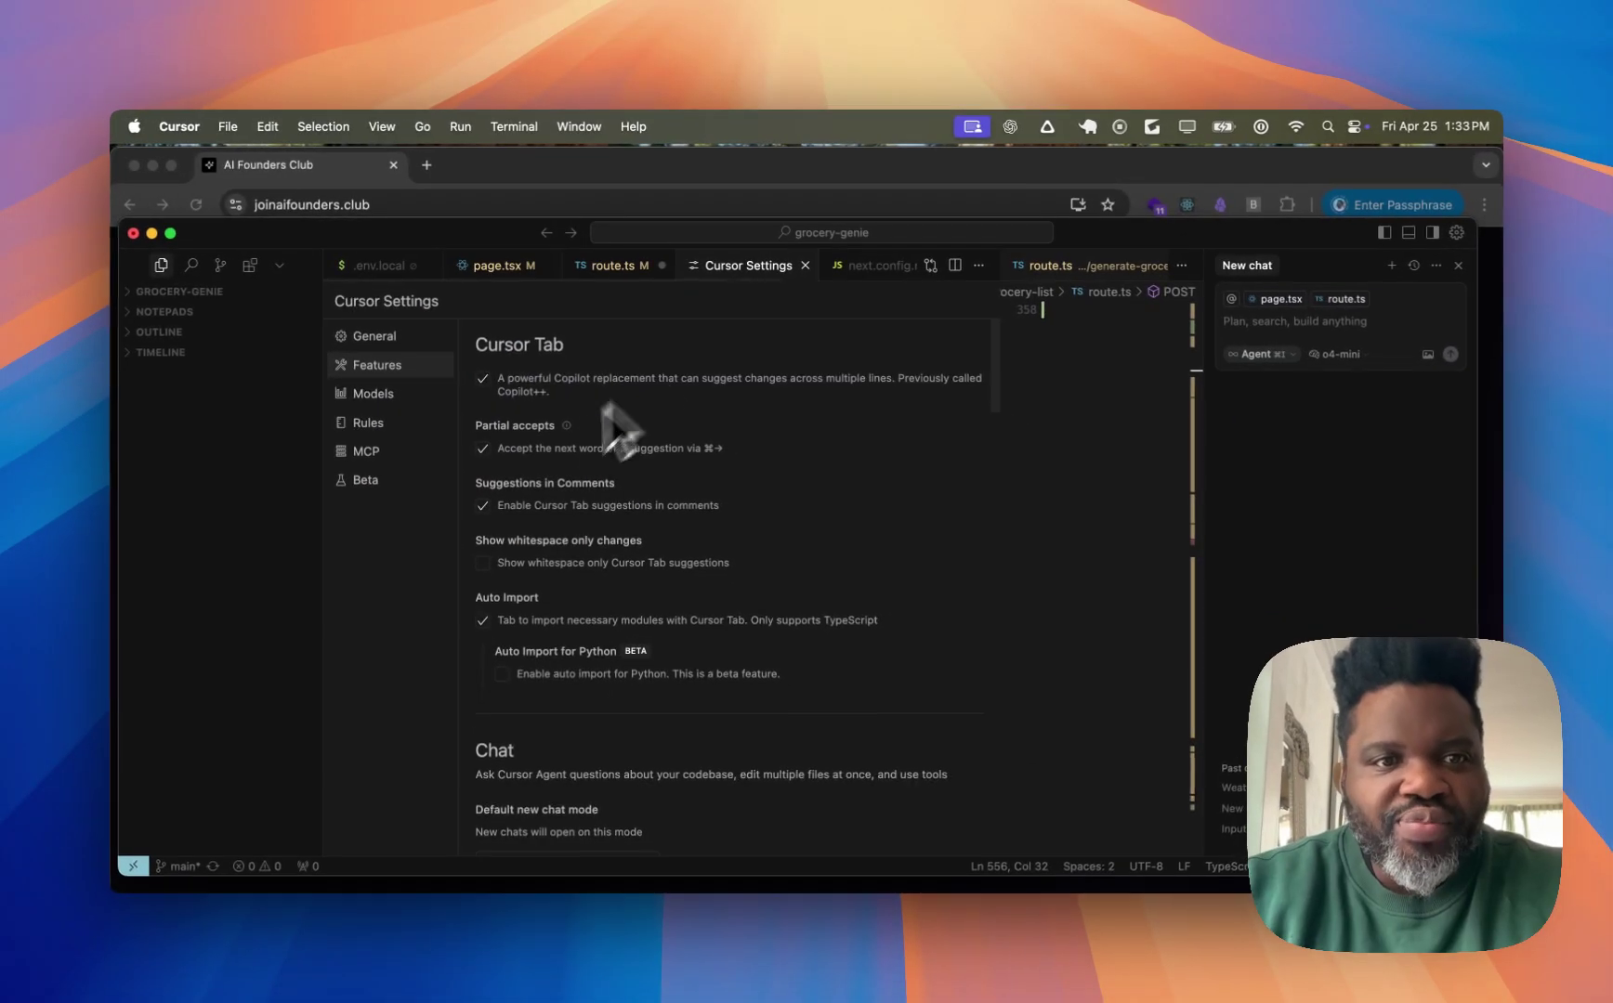
left_click(483, 380)
left_click(483, 379)
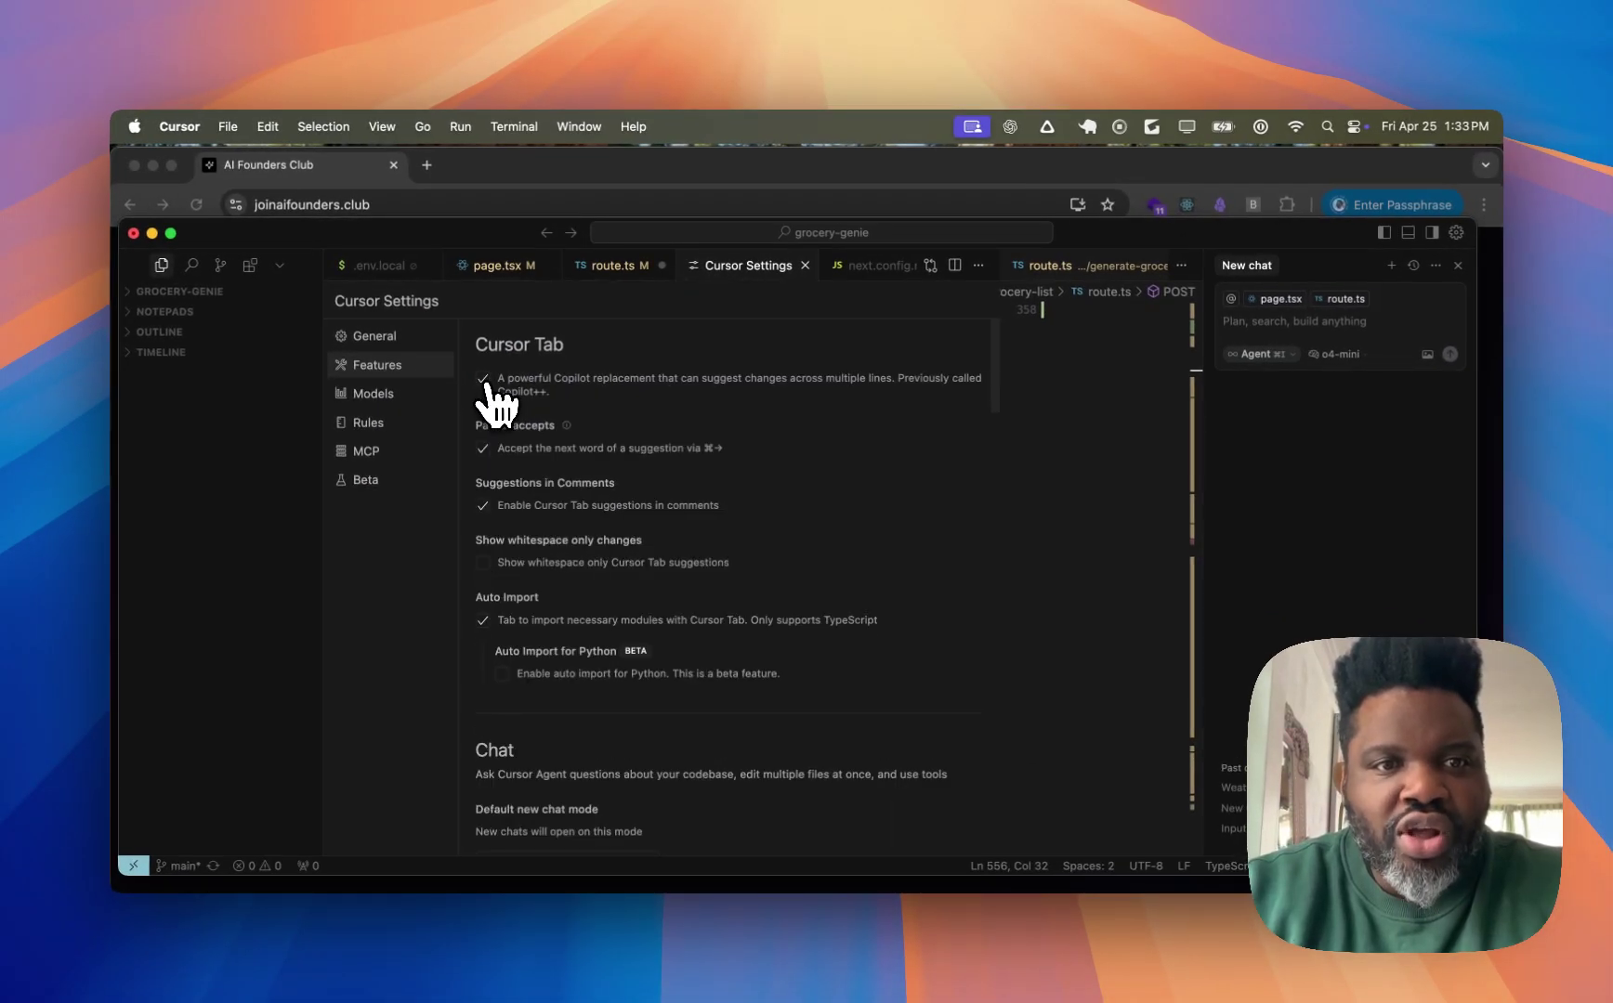
left_click(485, 380)
left_click(501, 381)
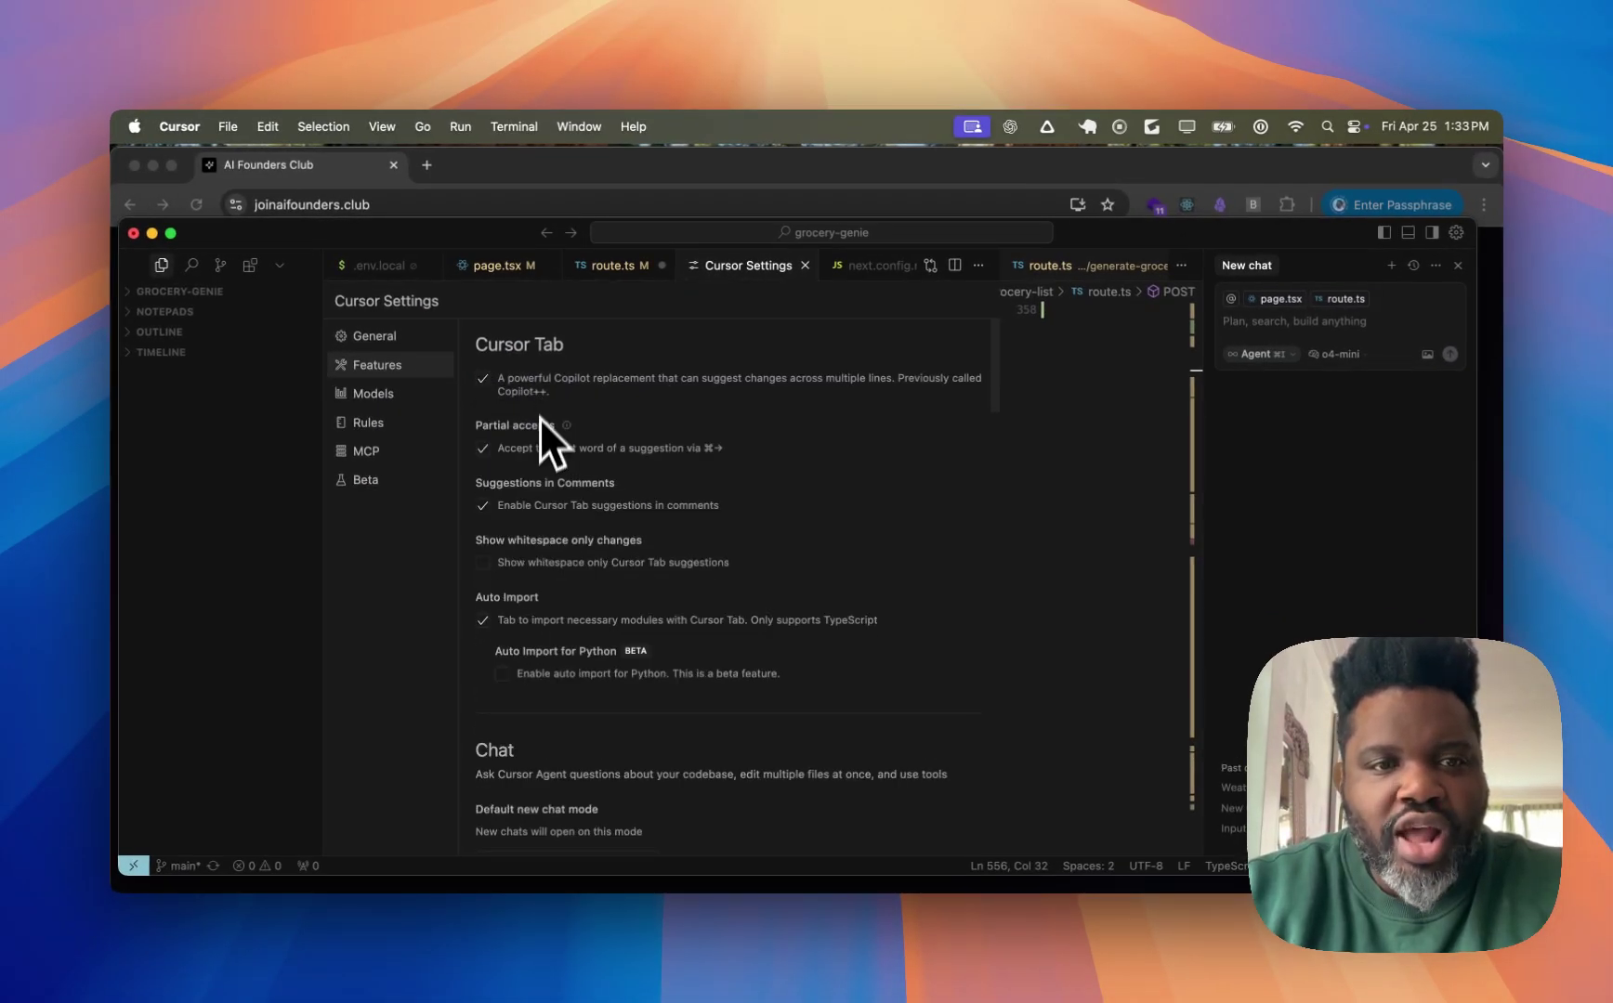
left_click(484, 379)
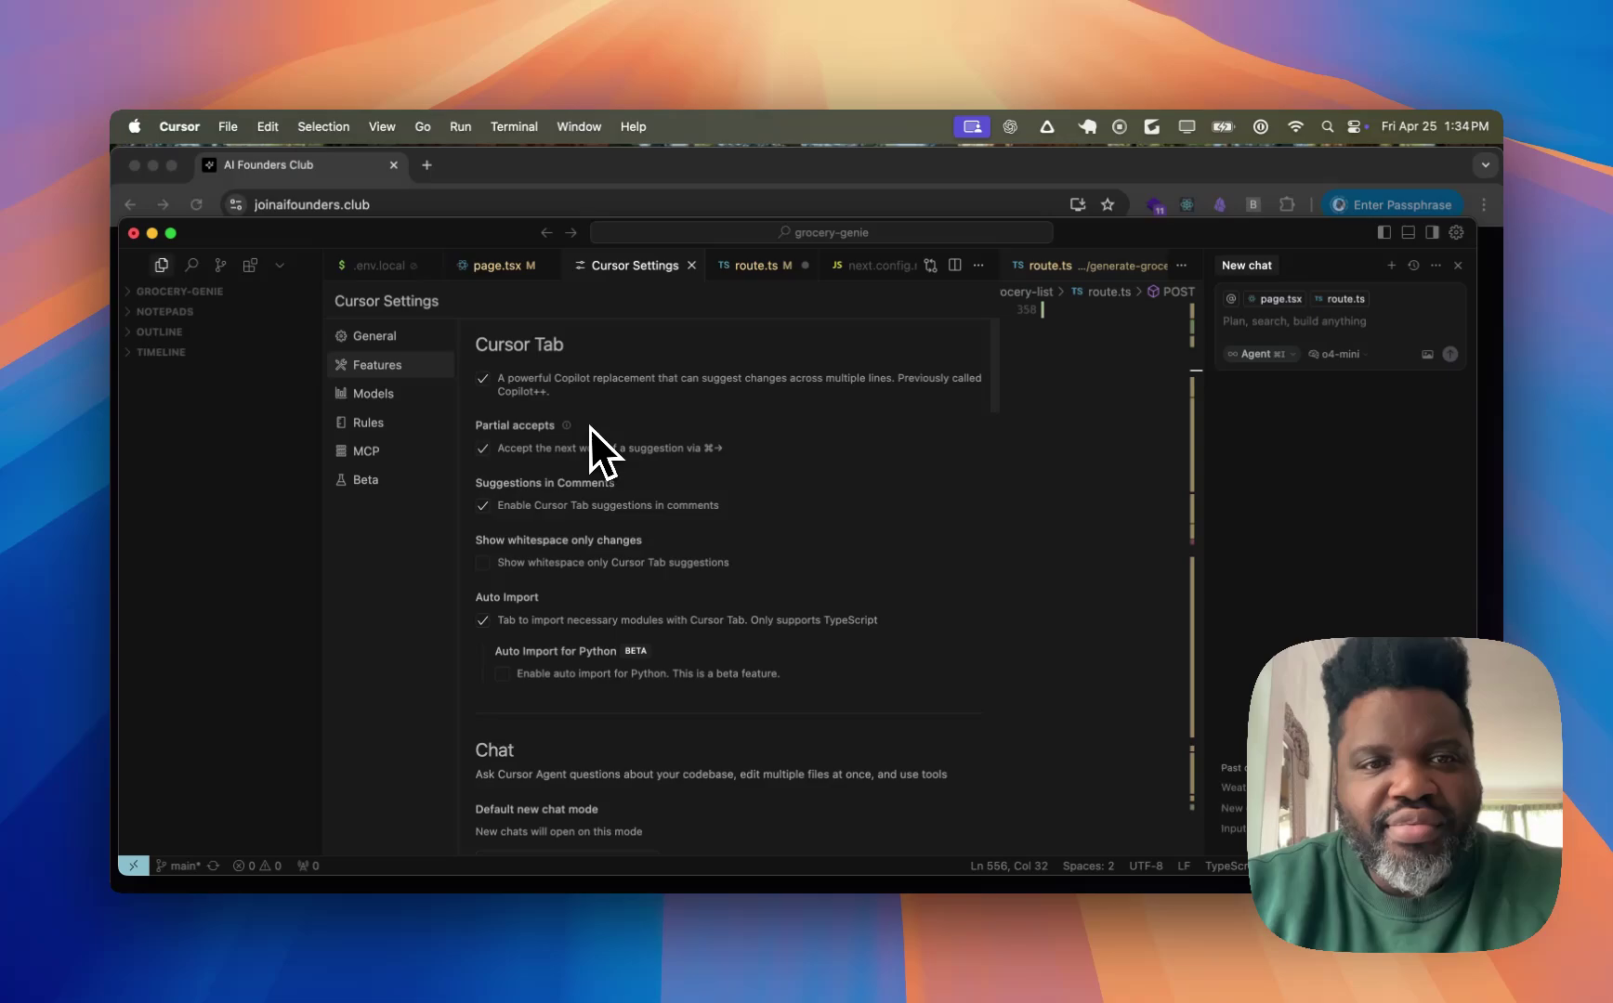
mouse_move(566, 425)
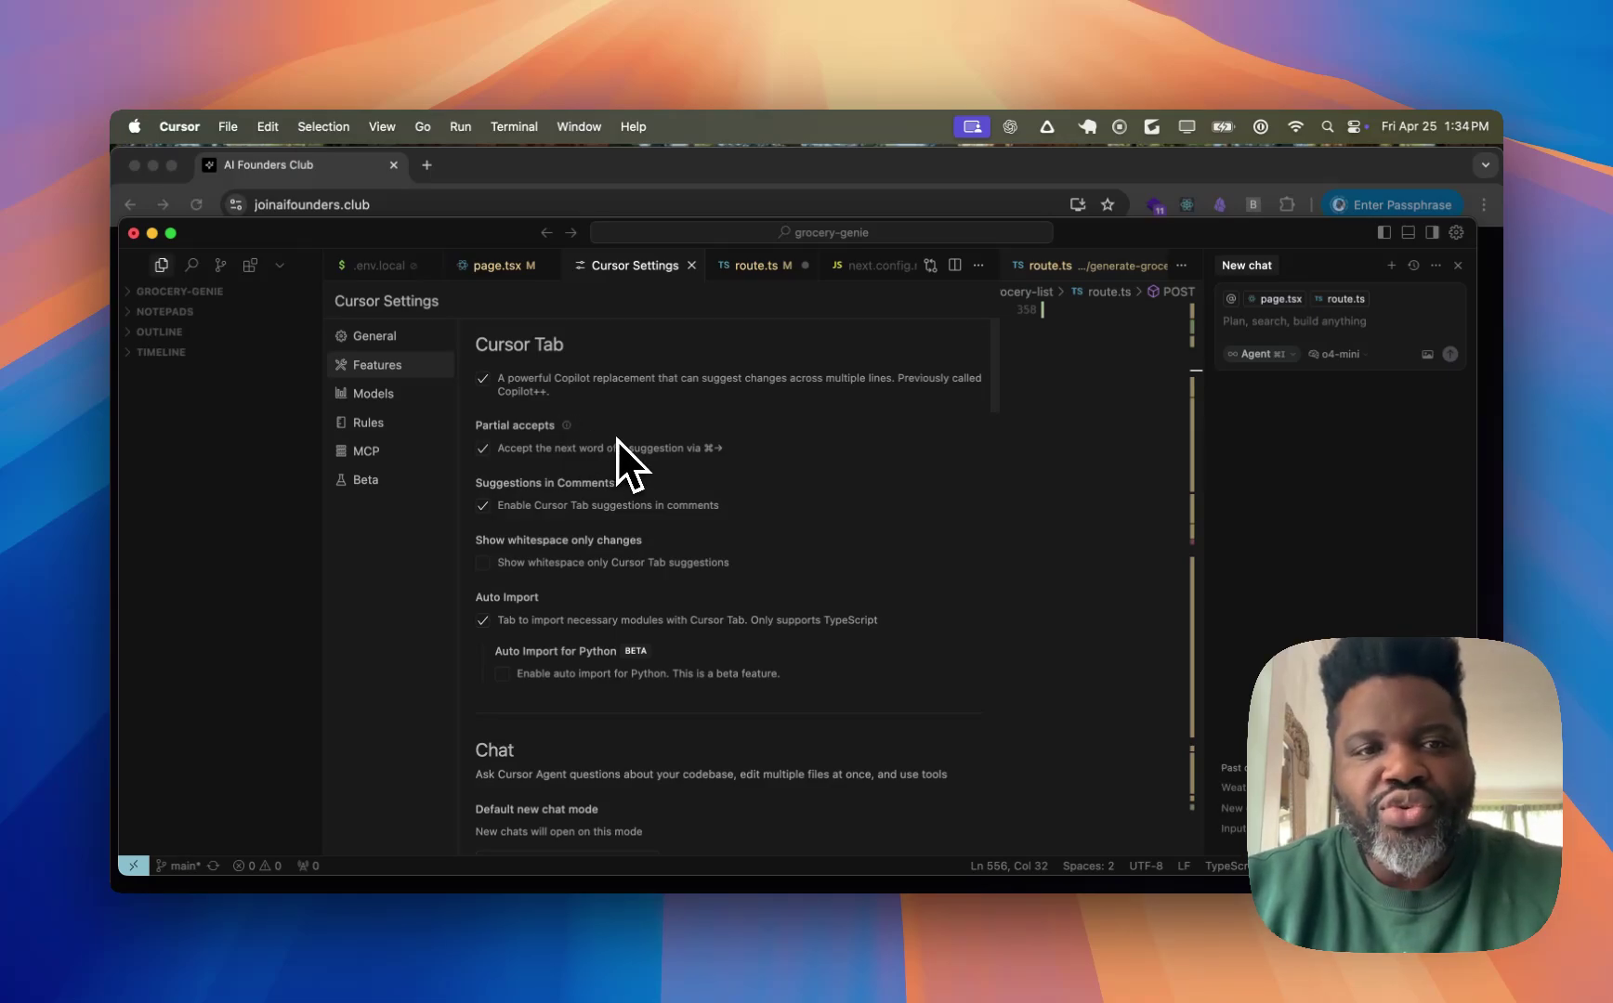
- Add blank lines at the end of page.tsx and start an "import" statement on line 564
left_click(502, 271)
left_click(609, 673)
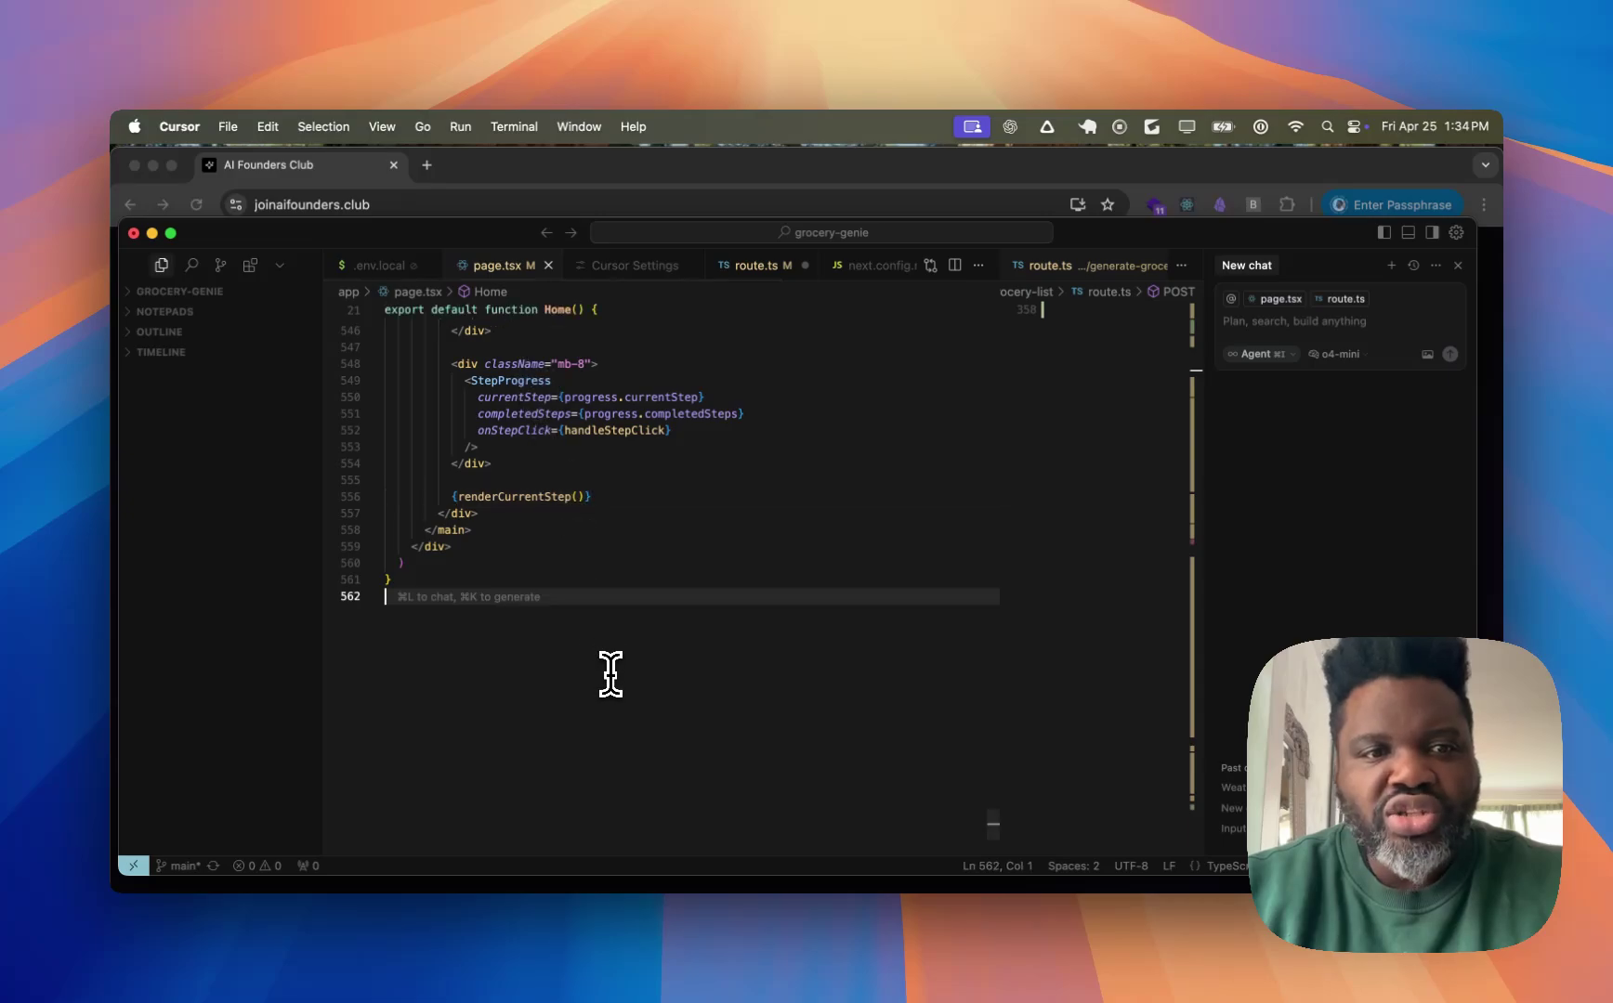
key("BackSpace")
type("import")
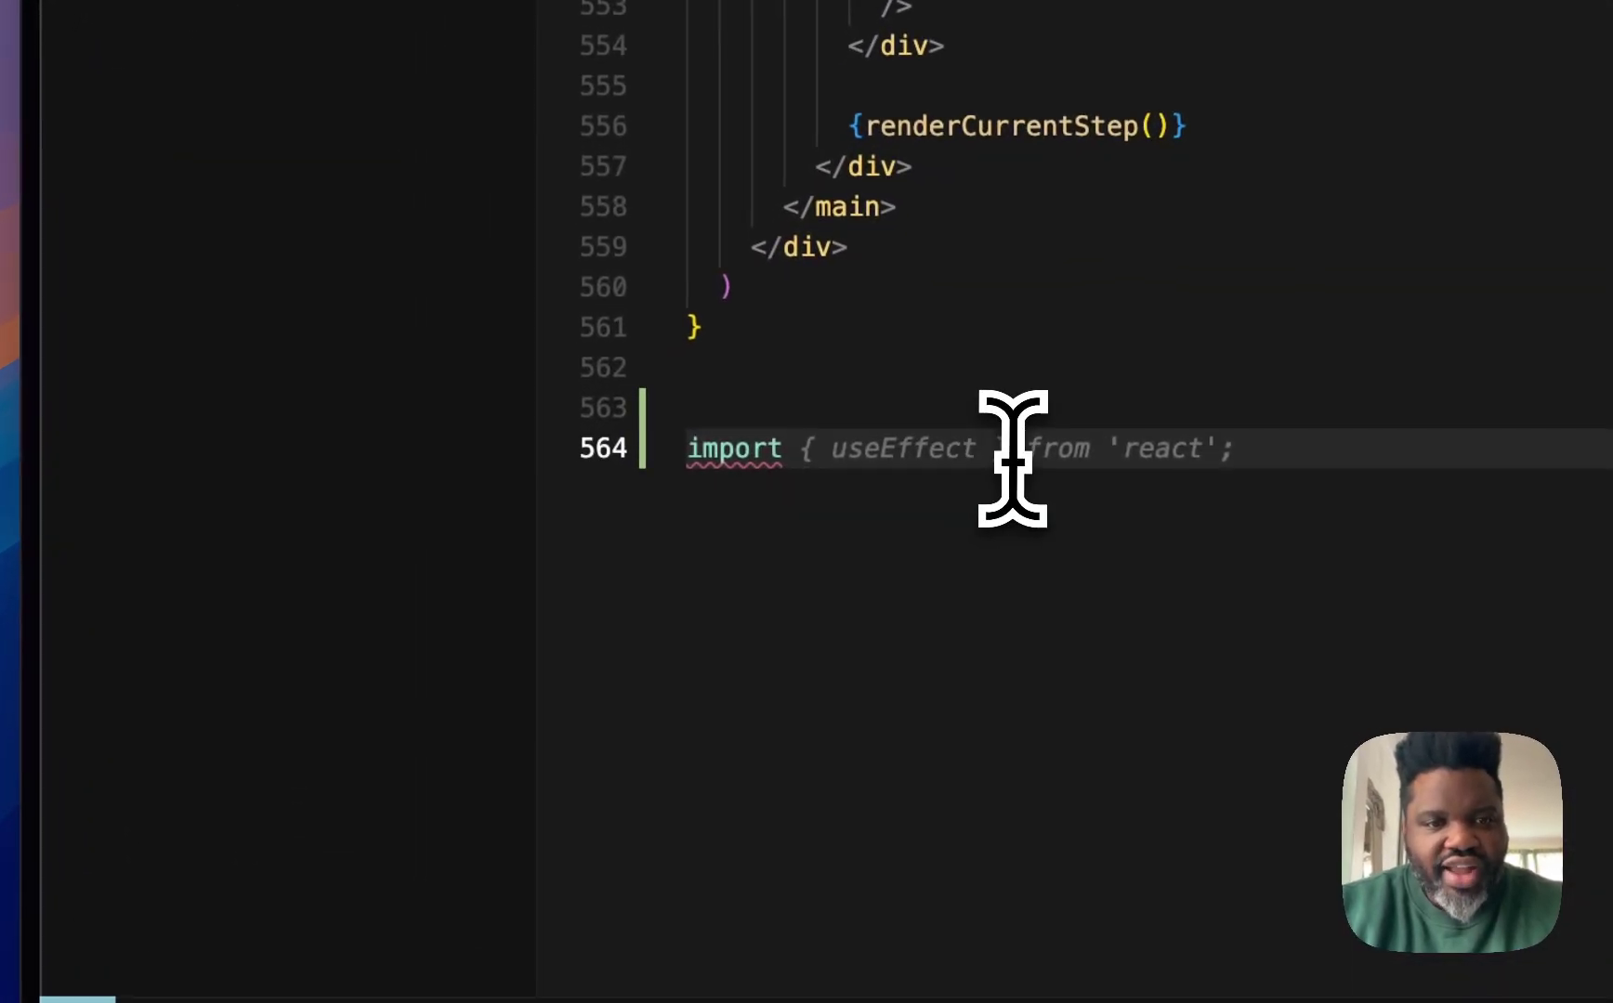
- Accept the import suggestion word by word until line 564 reads "import { useEffect } from 'react"
key("super+Right")
key("super+Right")
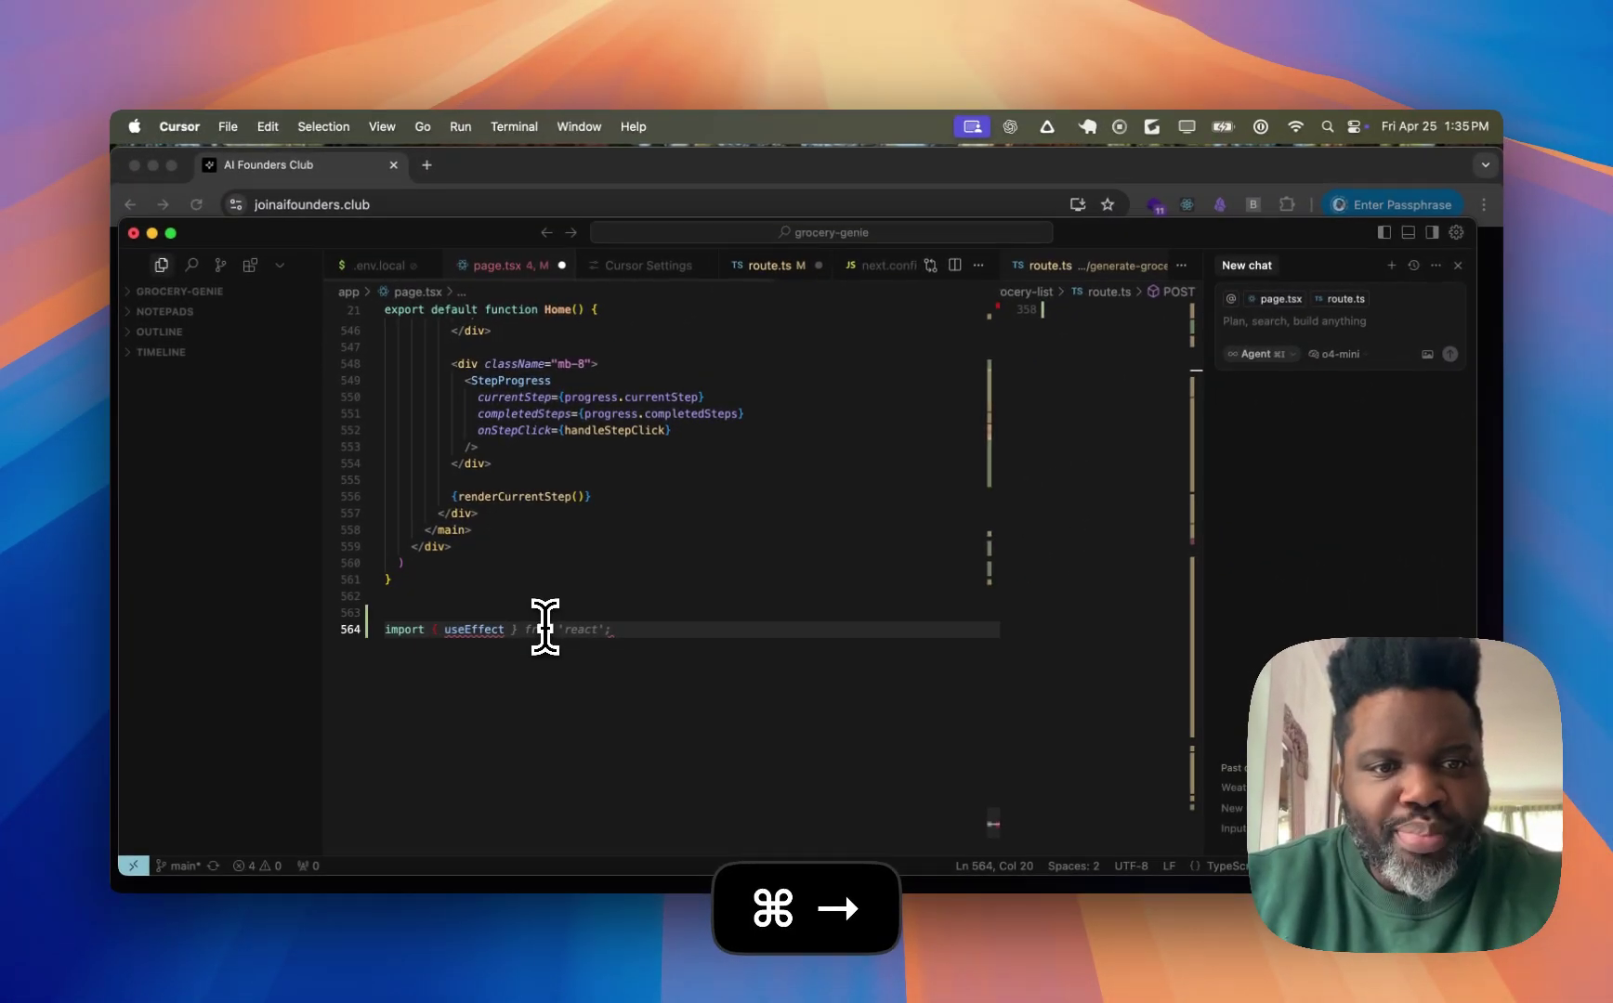
key("super+Right")
key("super+Right")
key("super+Right")
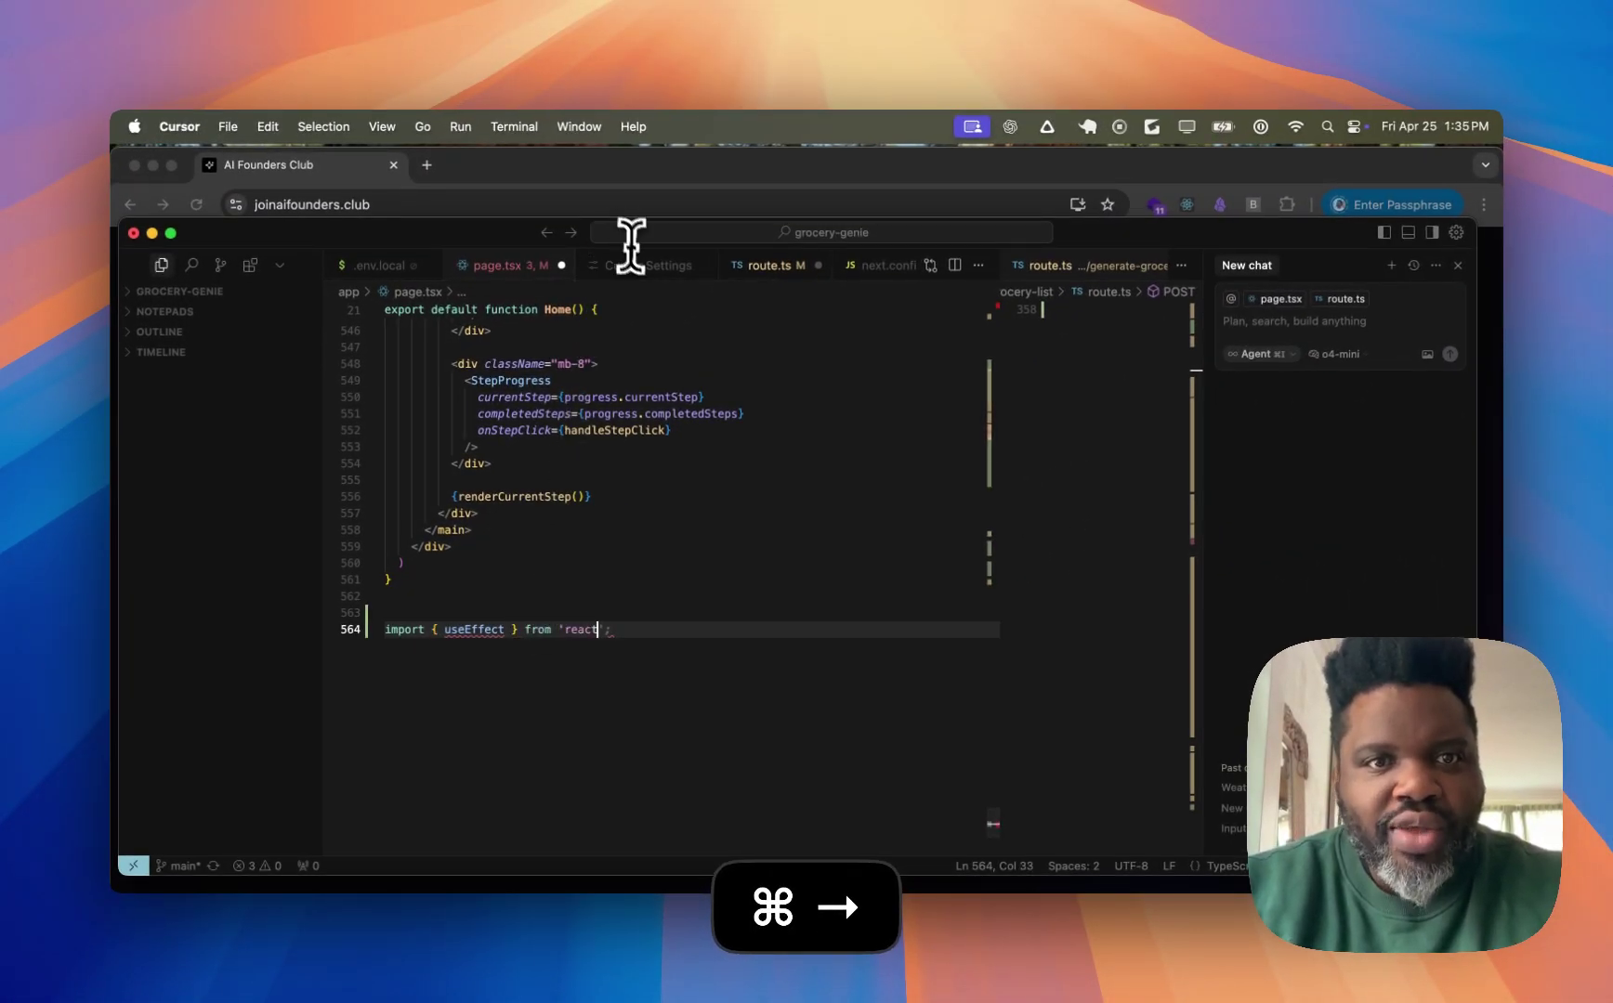
- Turn off Partial accepts in the Cursor Tab settings and return to page.tsx
left_click(641, 265)
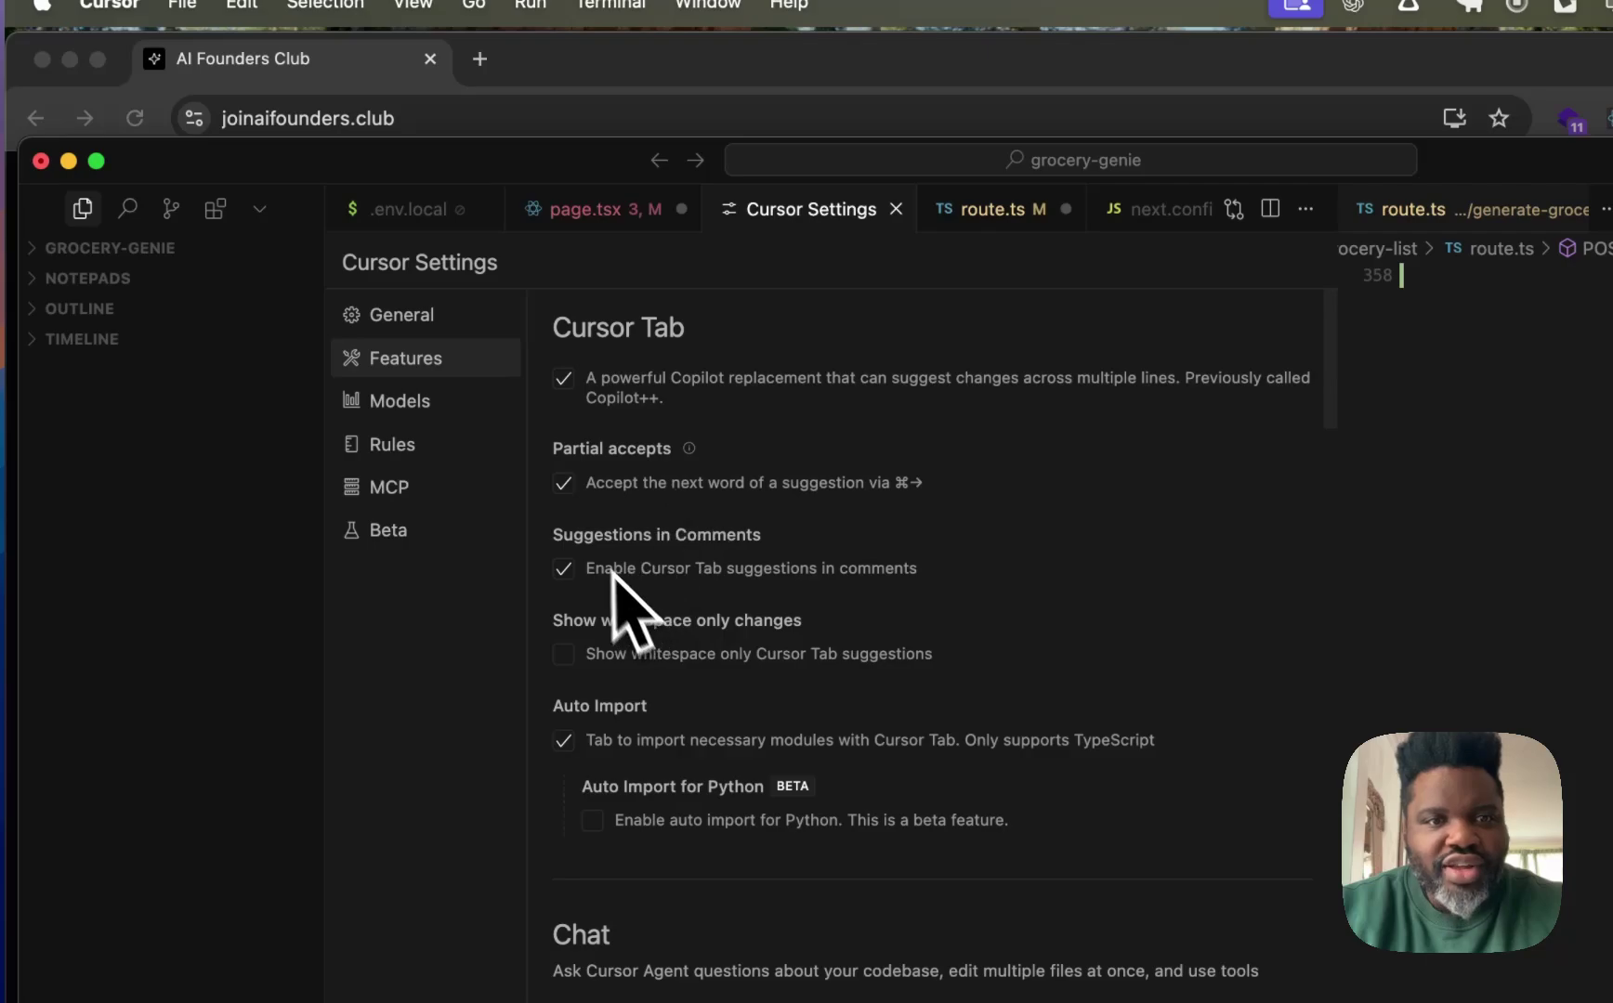
left_click(564, 483)
left_click(591, 223)
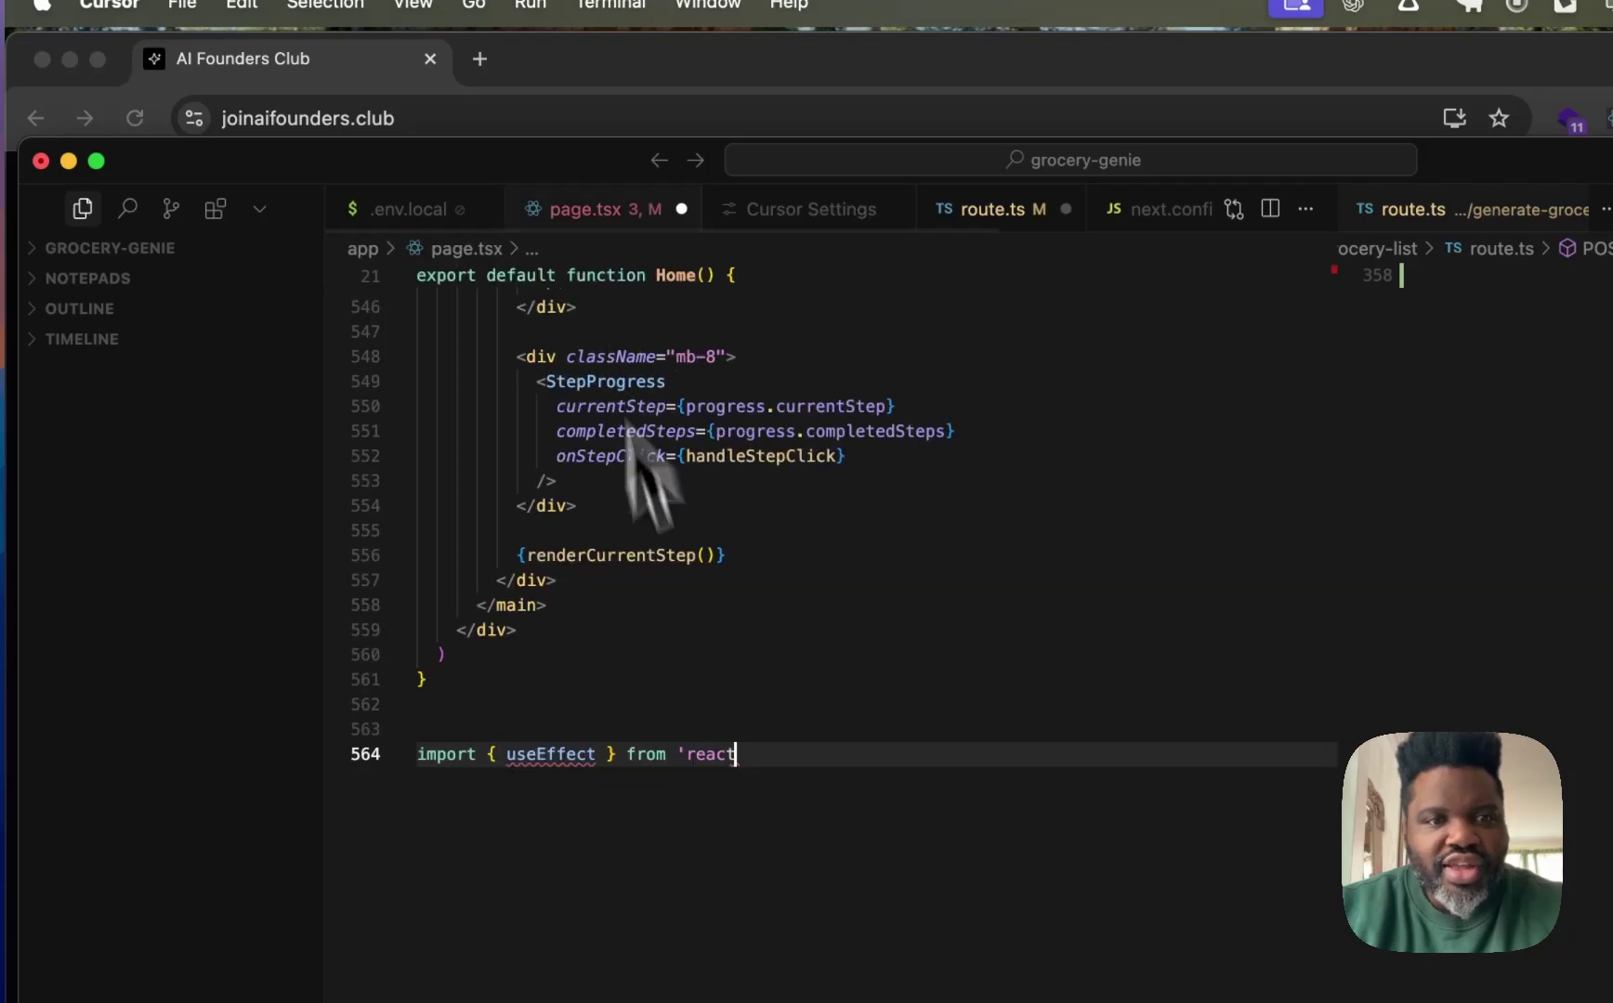
- Replace line 564 with a new "import" and accept the whole suggestion, giving "import { useEffect } from 'react';"
triple_click(713, 751)
key("BackSpace")
type("import")
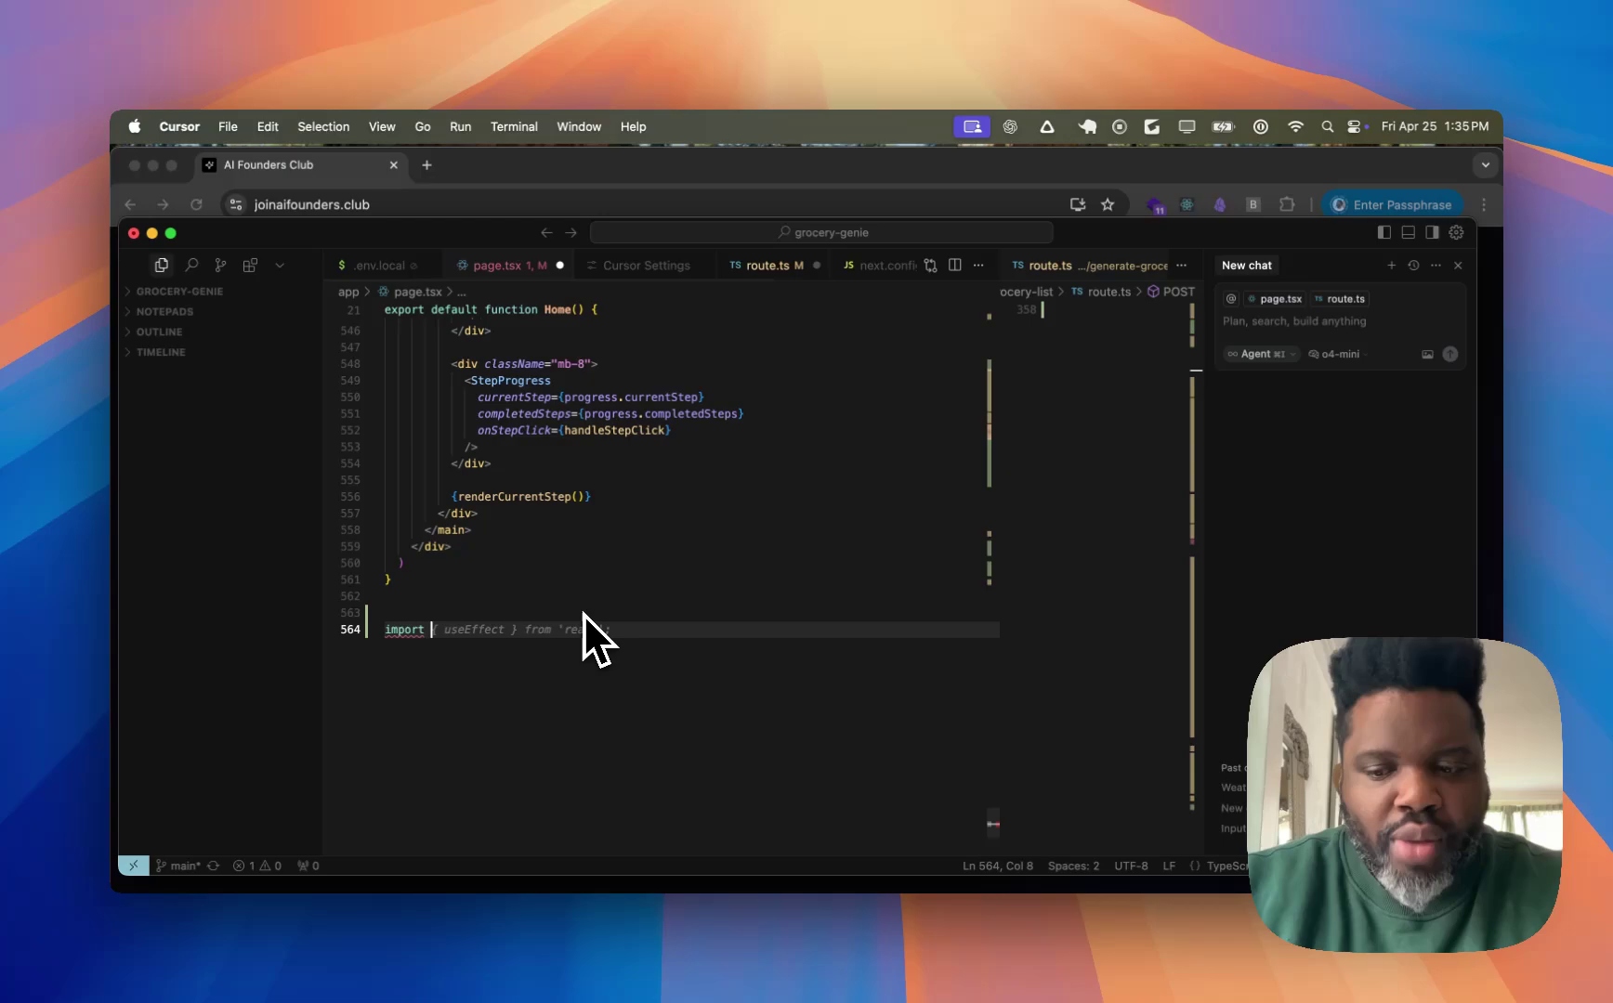
key("super+Right")
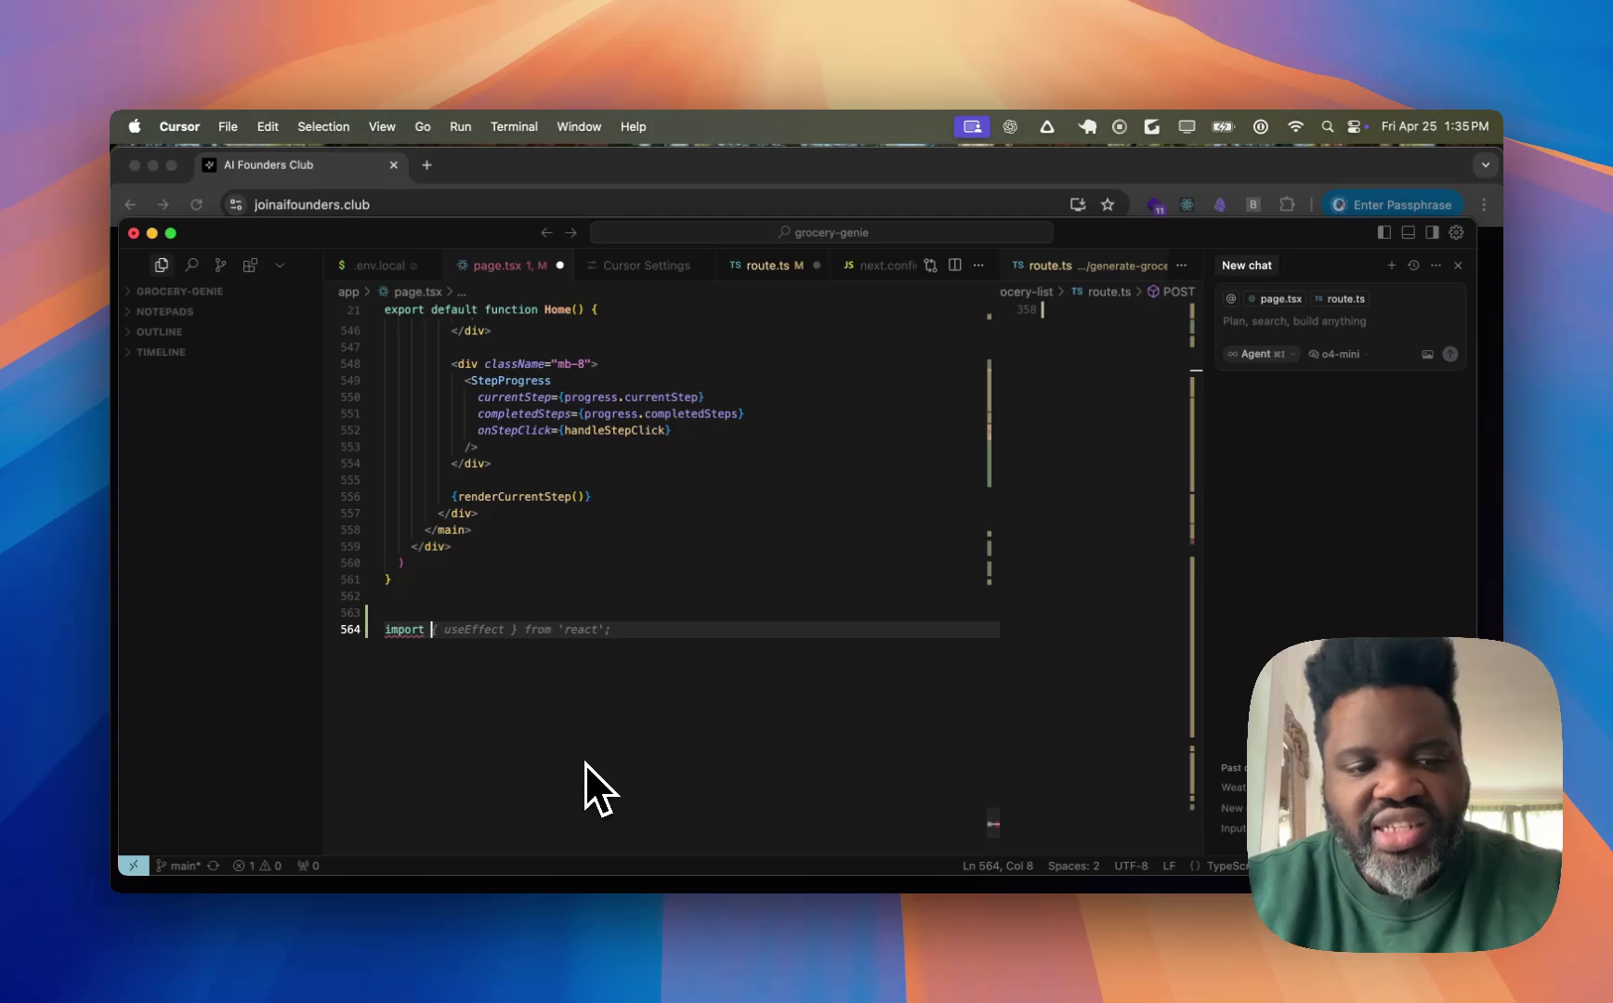
key("Tab")
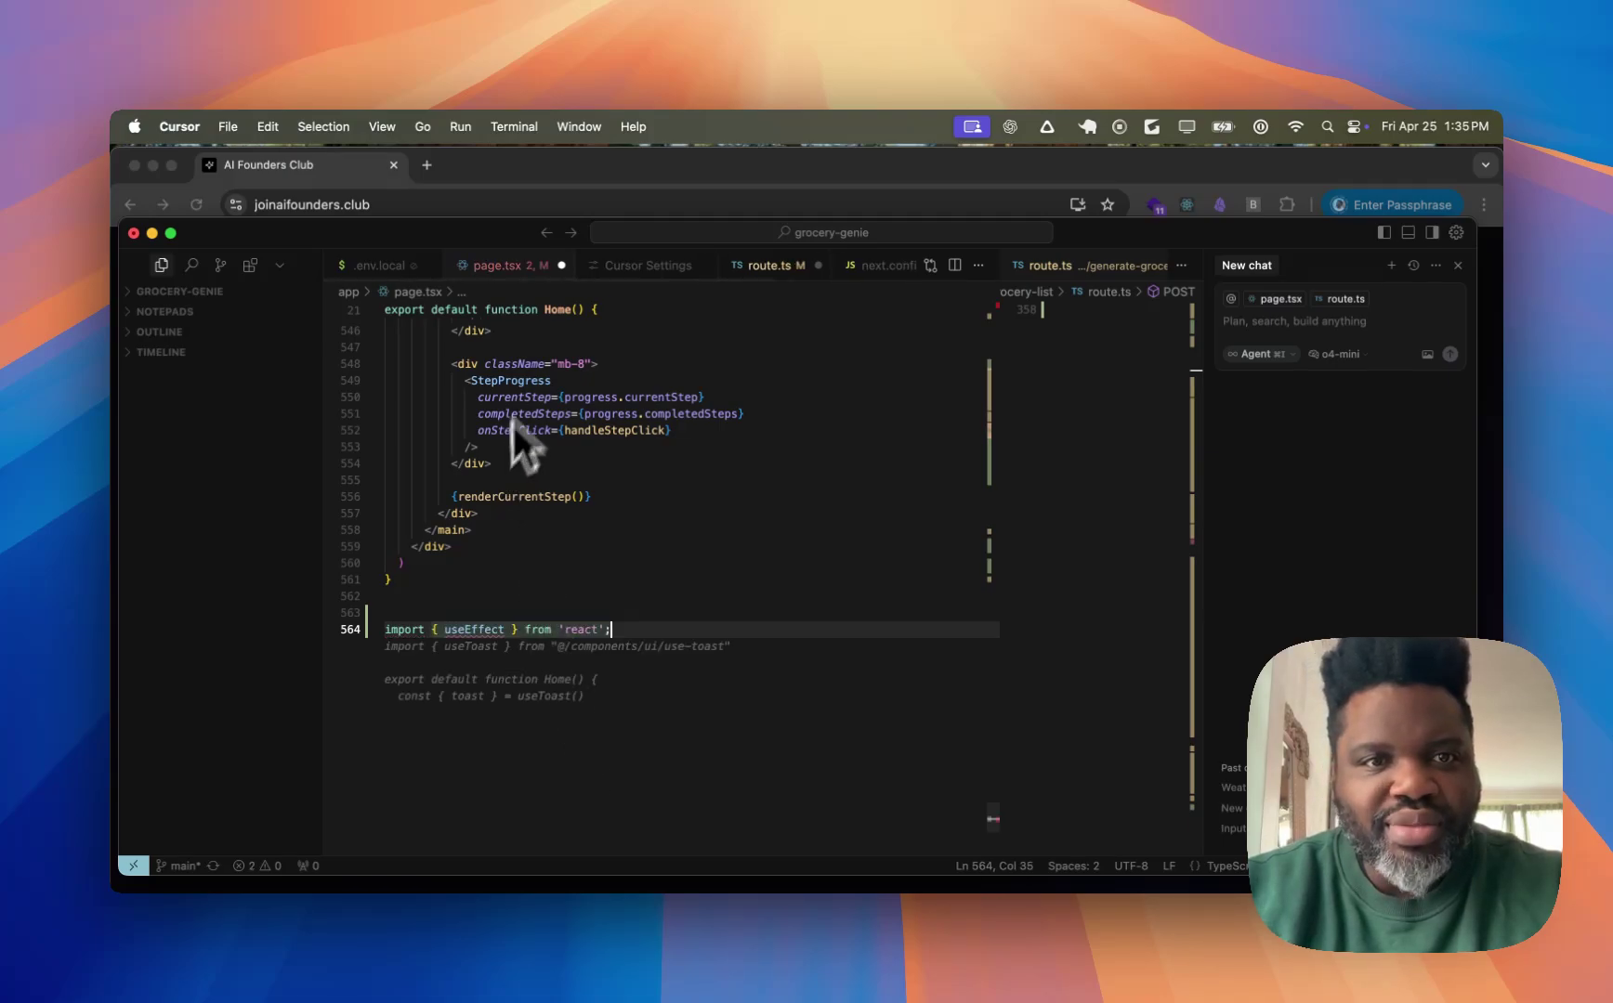
- Turn Partial accepts back on in the Features settings and view the options below it
left_click(639, 267)
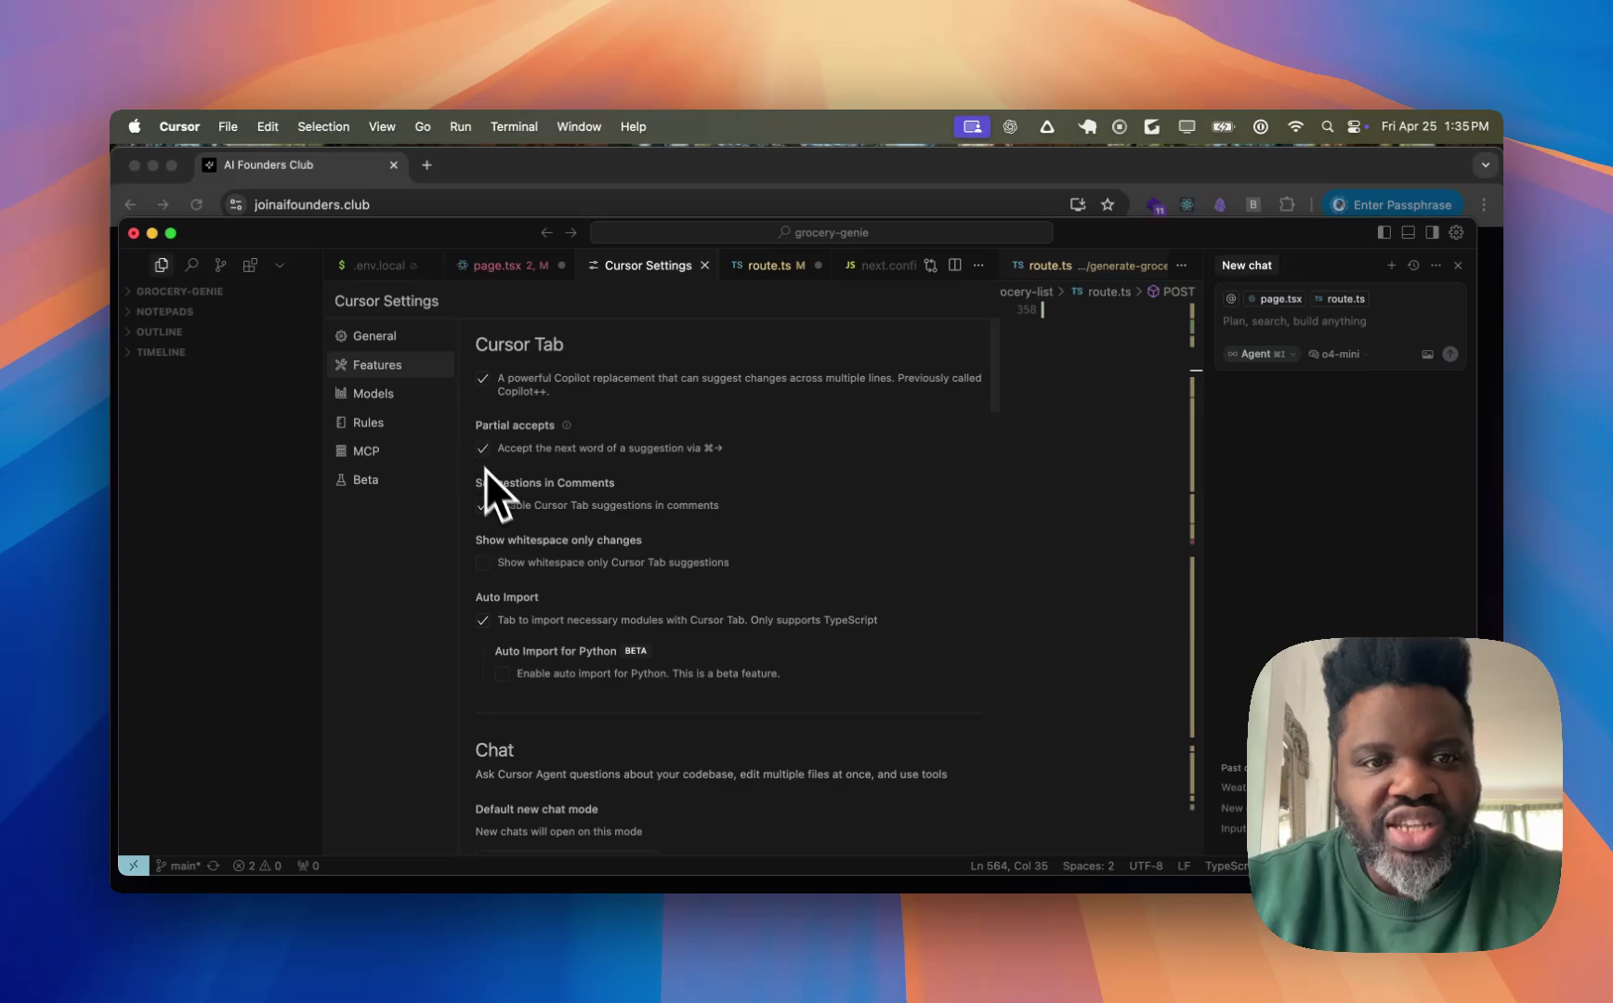
scroll(548, 568, "down", 2)
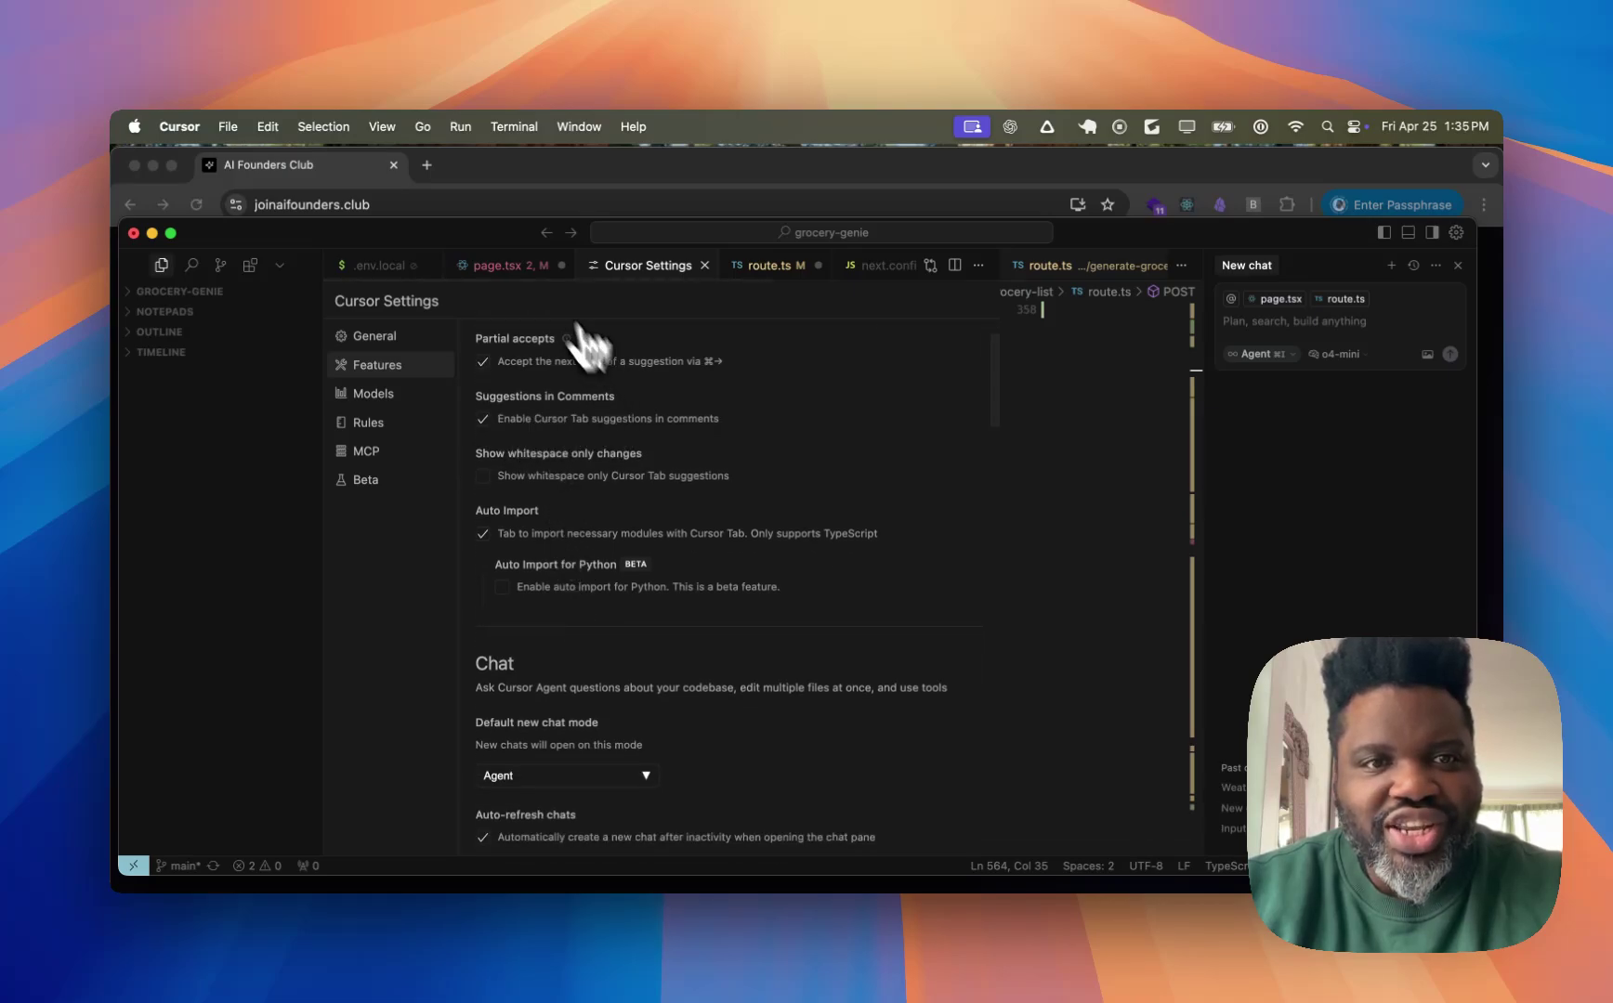
- Insert an empty line above the useEffect import in page.tsx and start a "//" comment on it
left_click(512, 274)
left_click(591, 591)
key("Return")
key("Down")
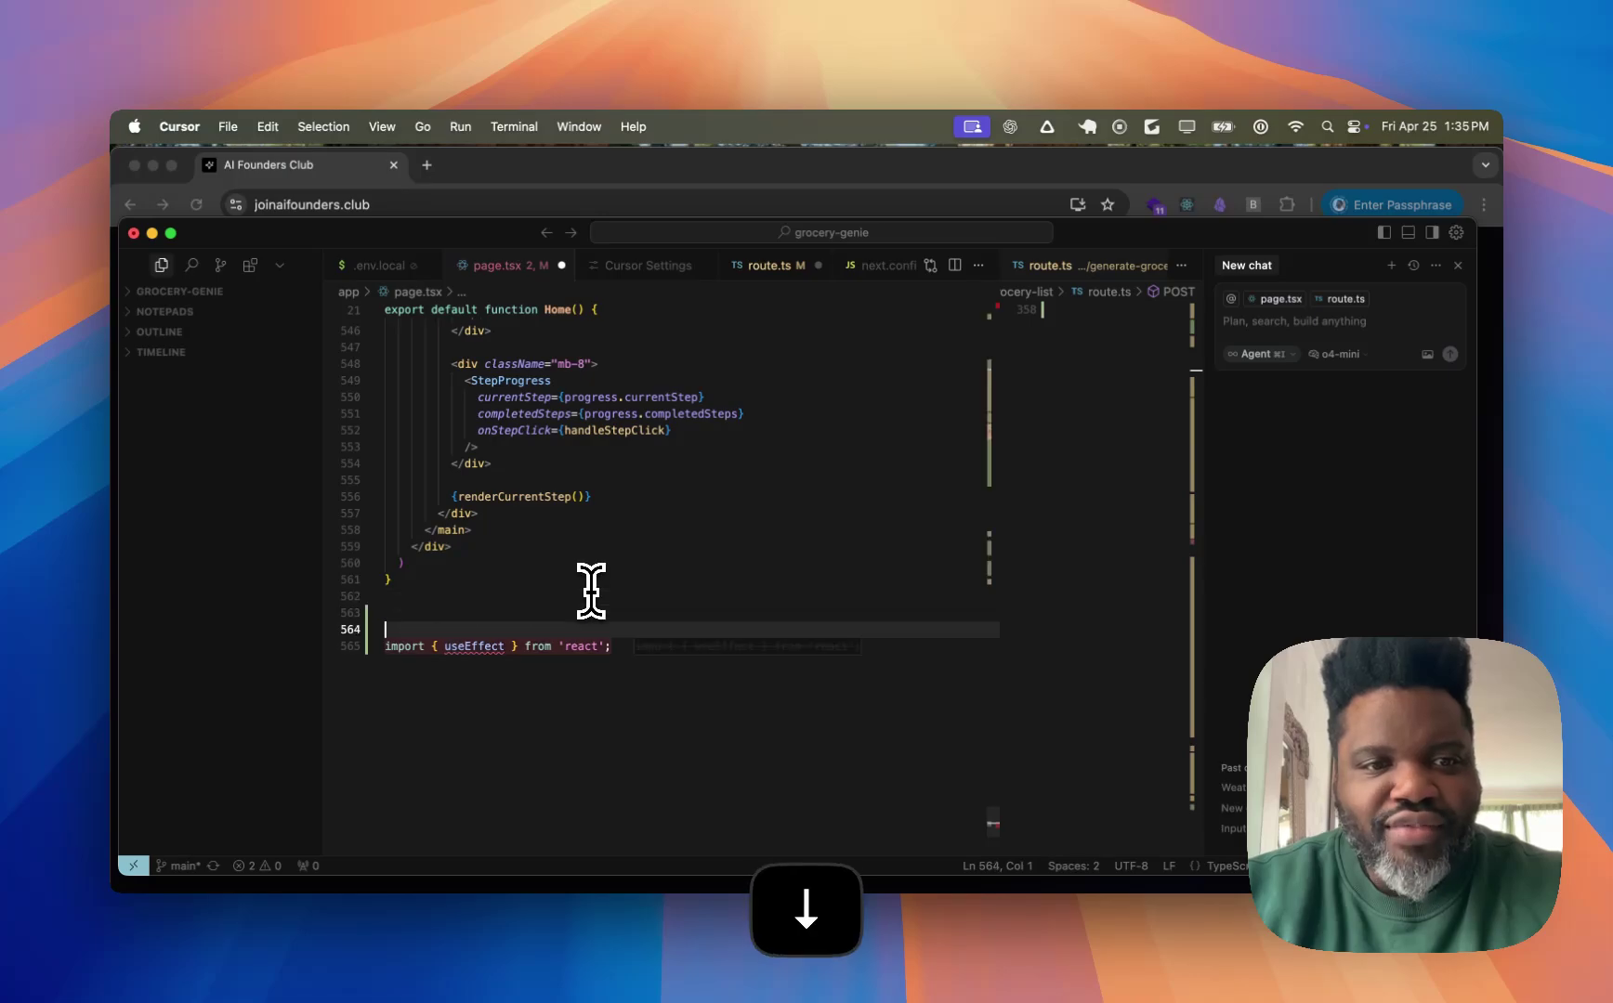
type("//")
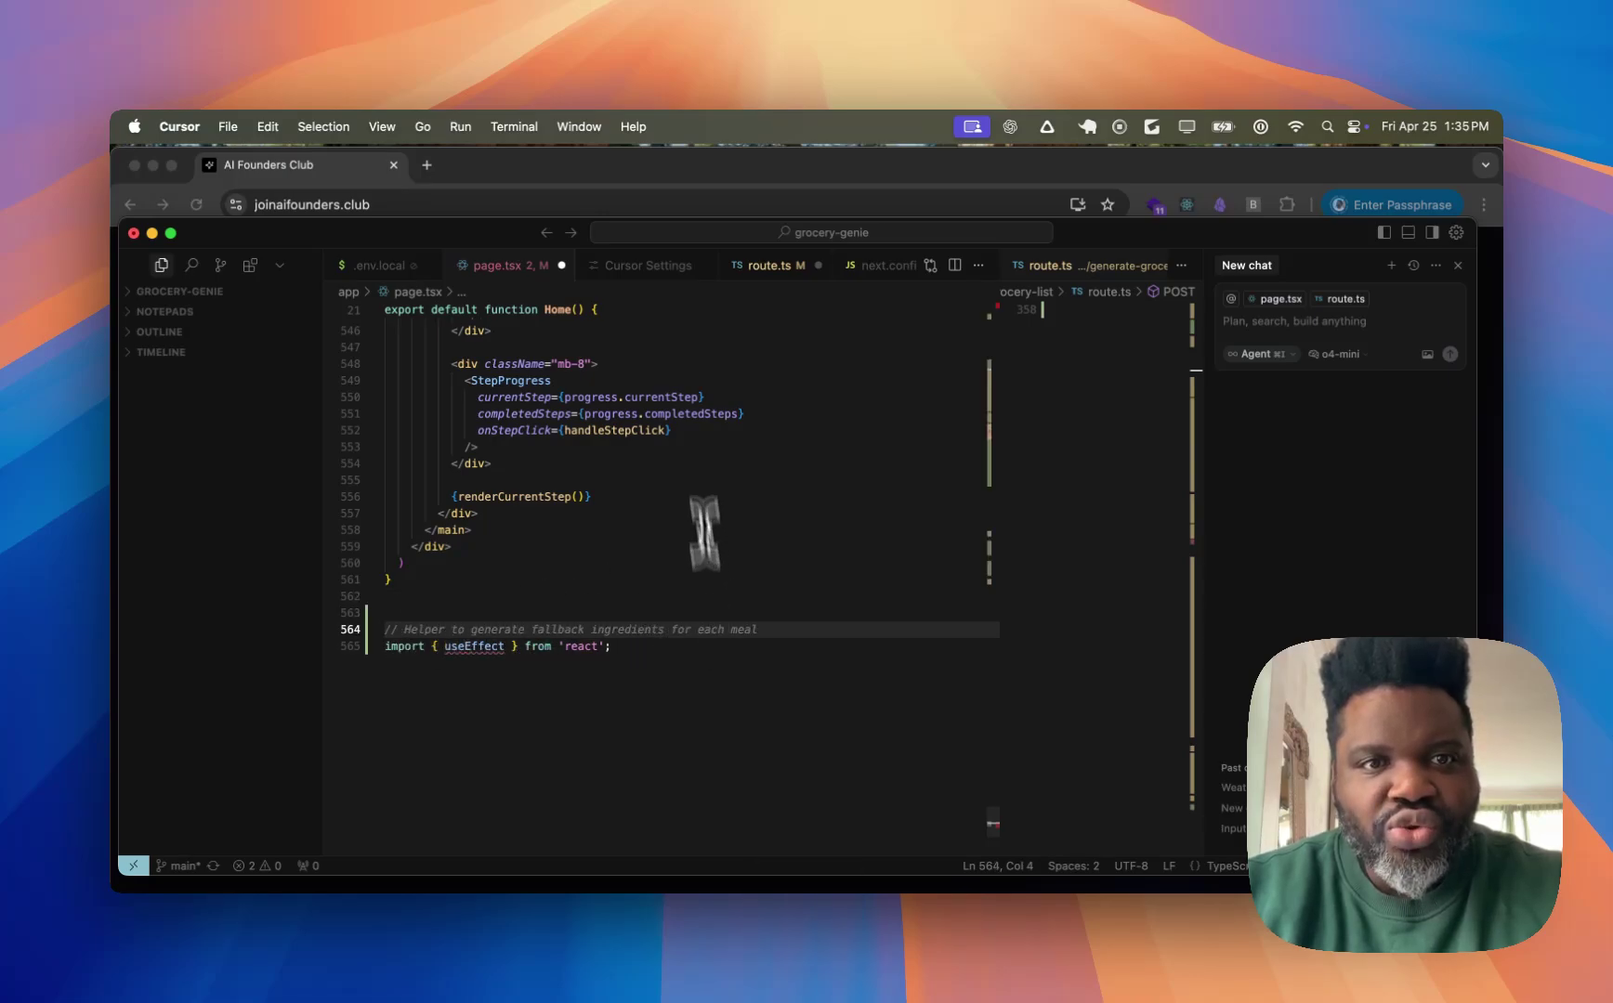
- Clear the "//" from line 564 of page.tsx and enable Show whitespace only changes in the Cursor Tab settings
left_click(651, 269)
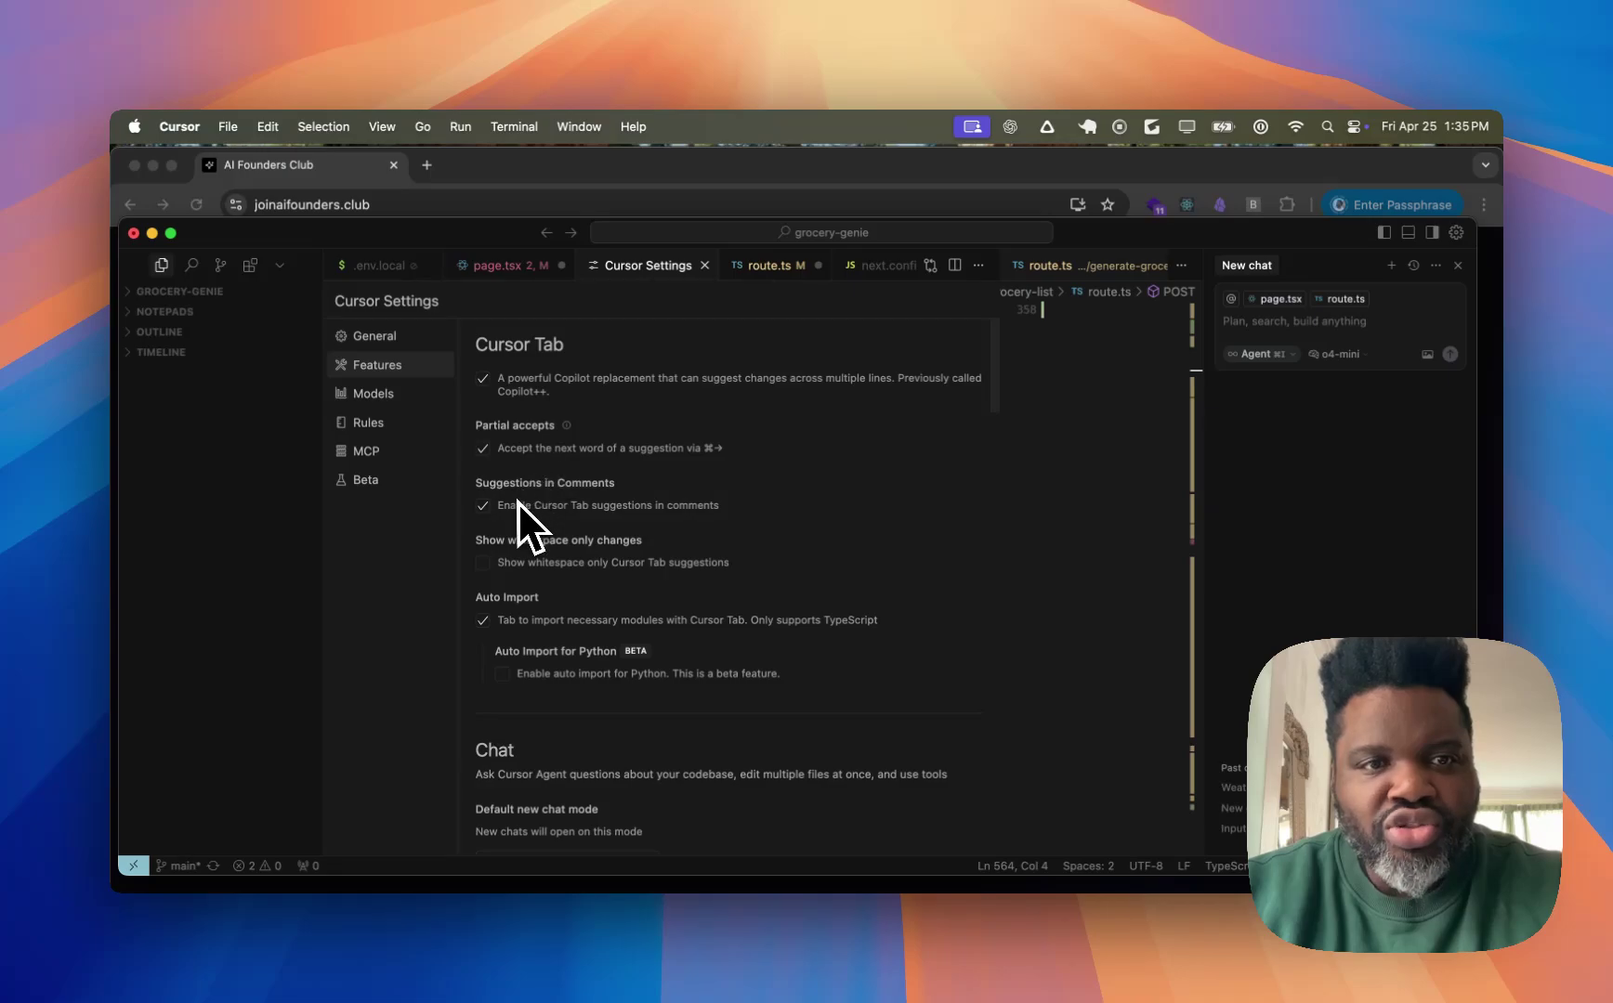
left_click(513, 266)
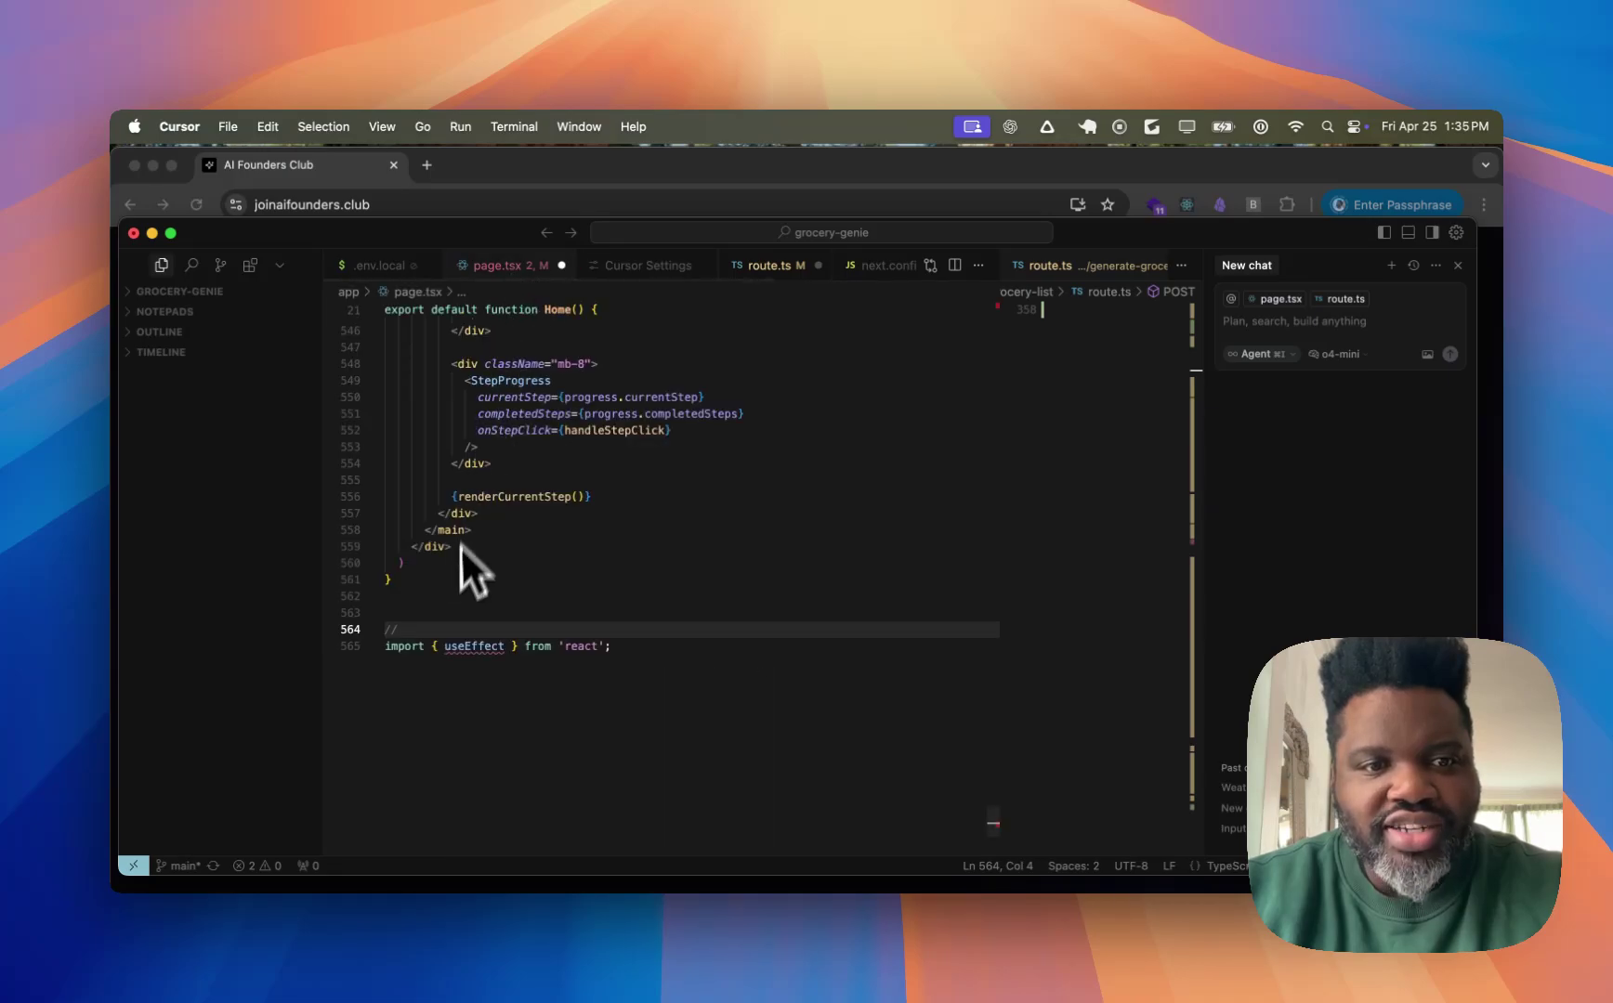
left_click(648, 267)
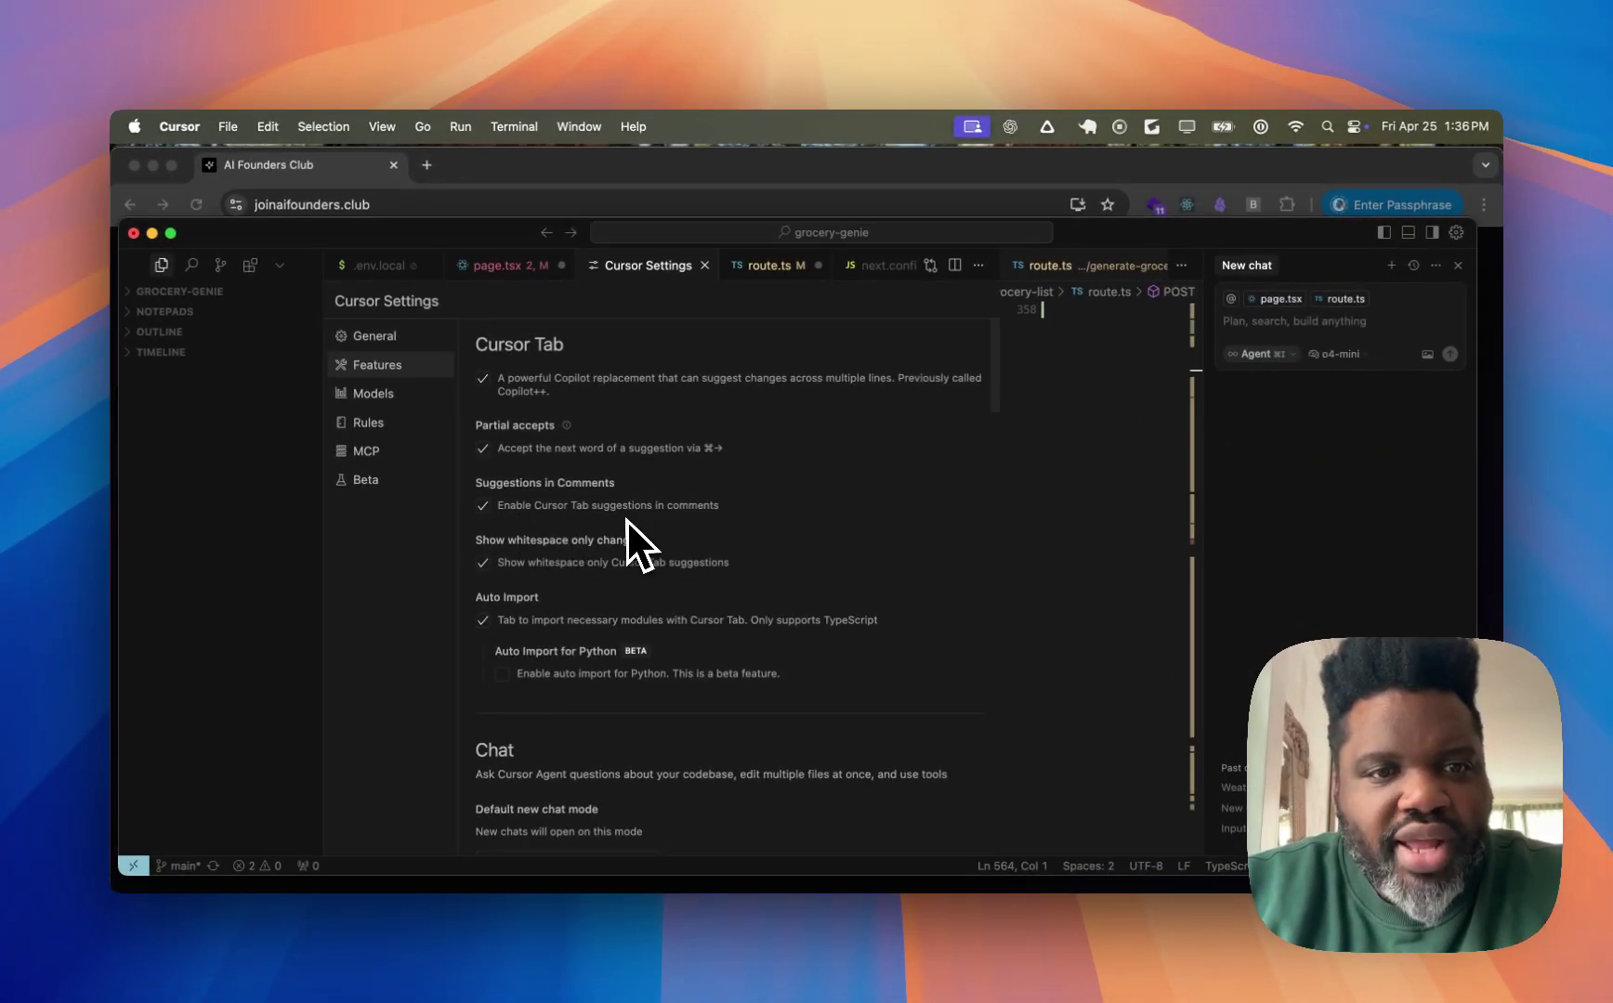
- Enter "//" on the empty line 564 of page.tsx to bring up a comment suggestion
left_click(504, 278)
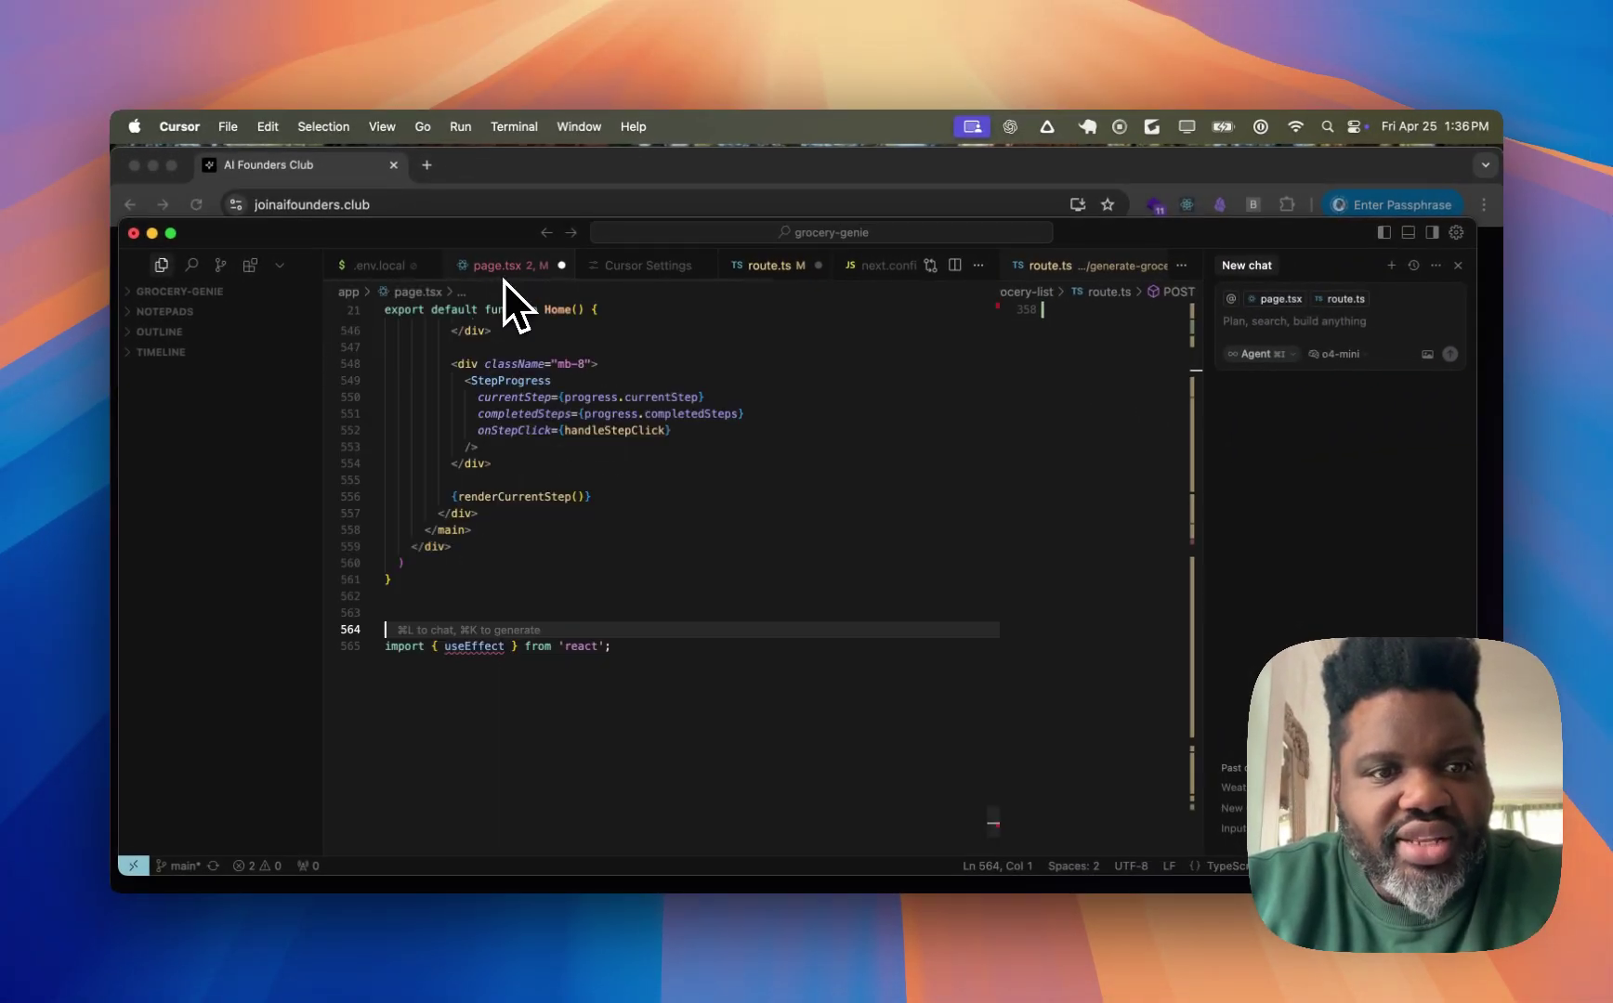
type("//")
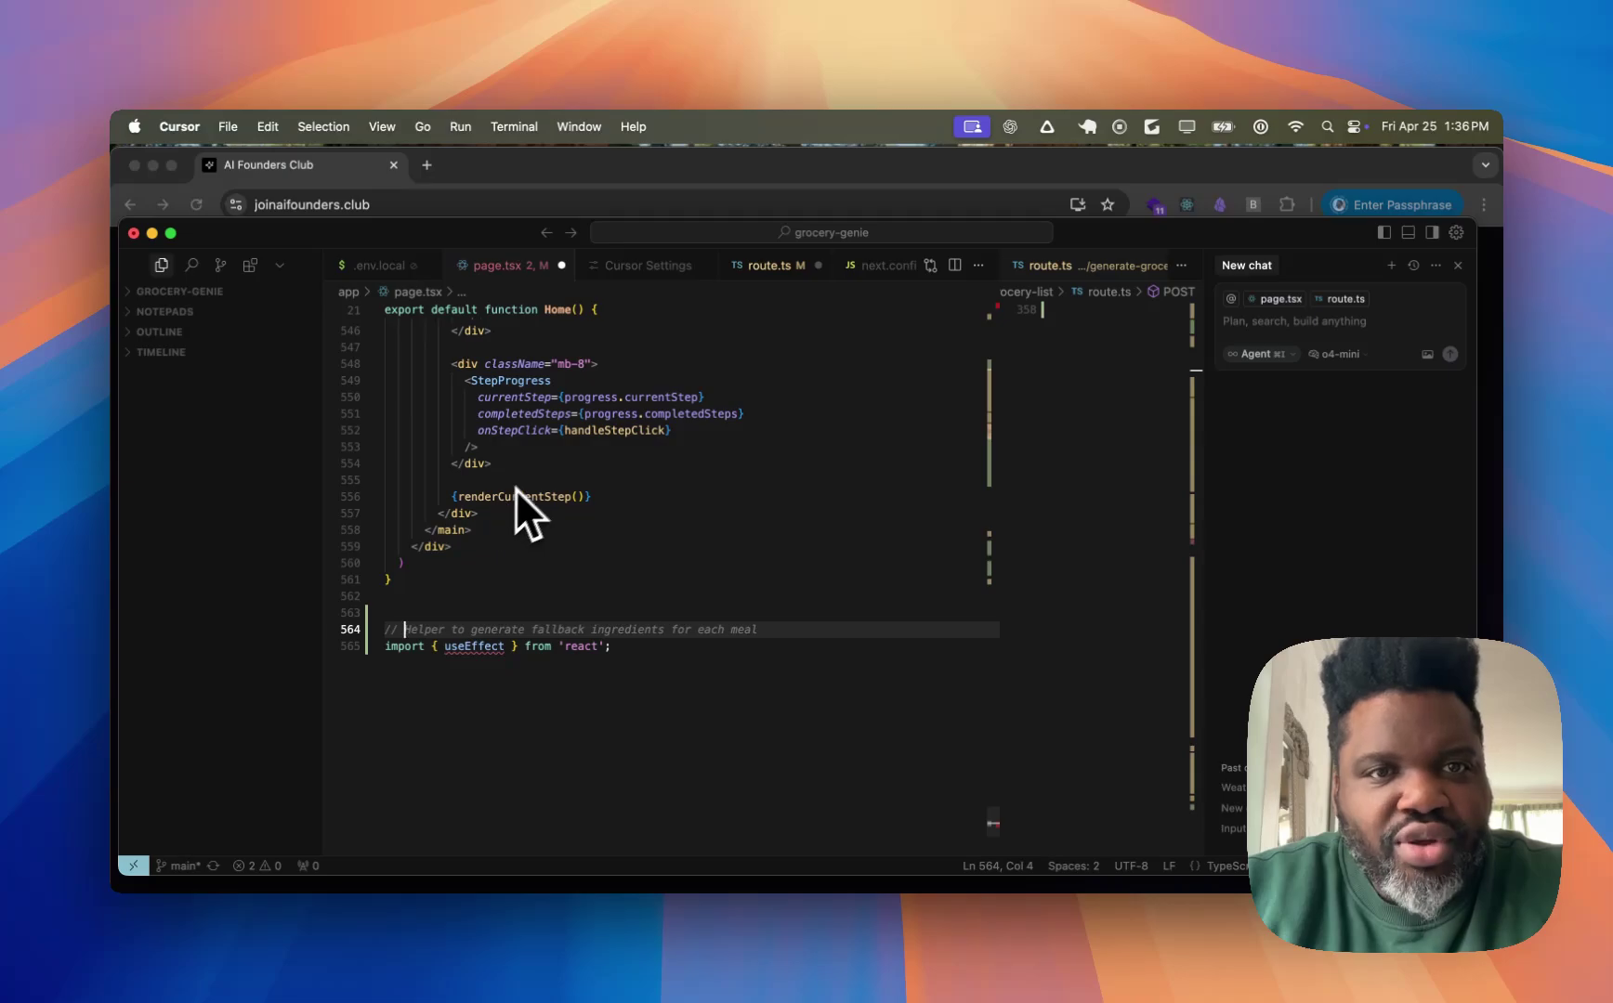
- Turn off Suggestions in Comments and redo the "//" on line 564 of page.tsx to test the effect
left_click(633, 266)
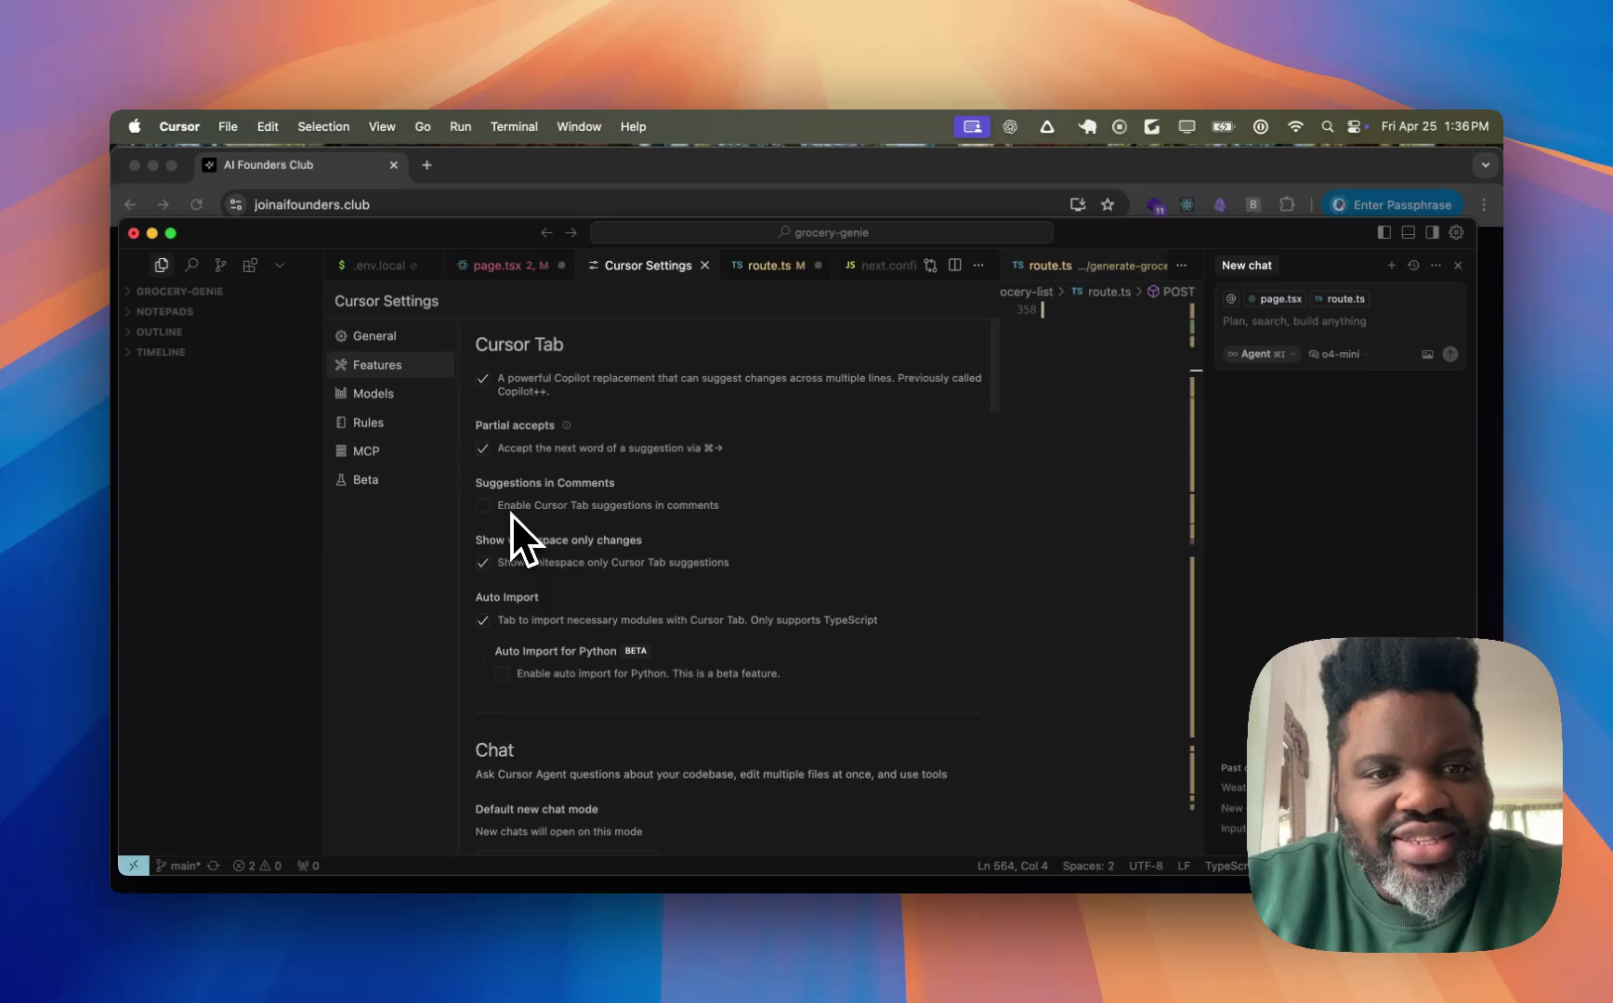
left_click(520, 268)
key("BackSpace")
key("BackSpace")
key("BackSpace")
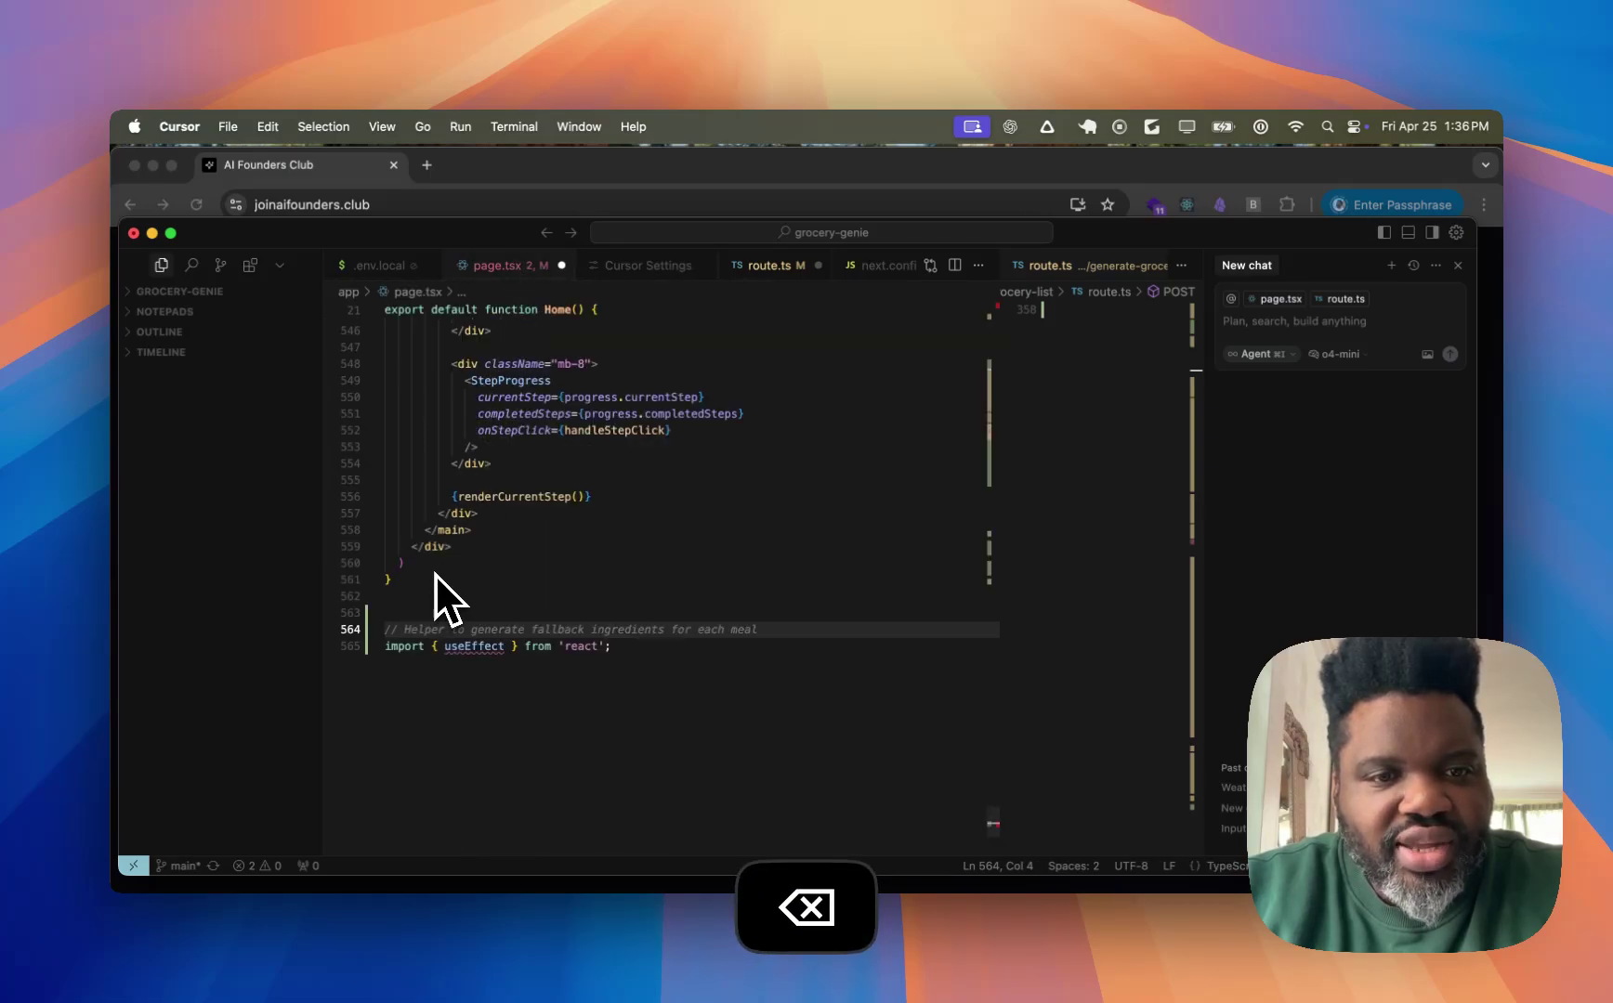
key("Right")
- Turn Suggestions in Comments back on in the Features settings and return to page.tsx
left_click(647, 266)
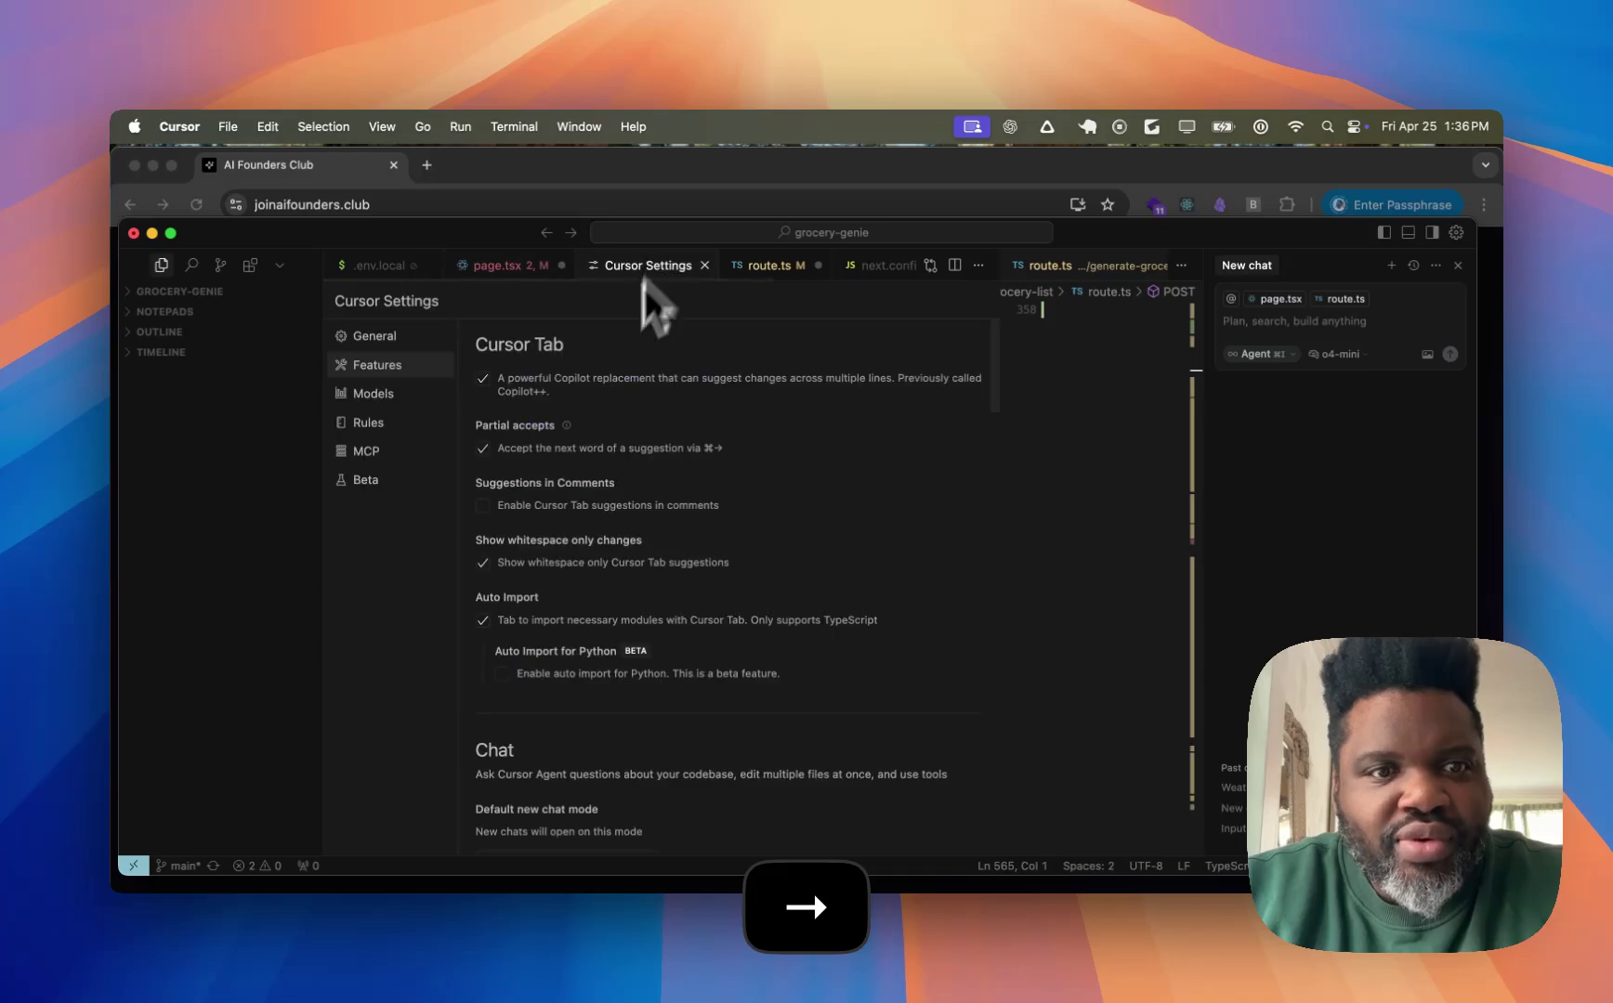
left_click(482, 507)
left_click(511, 266)
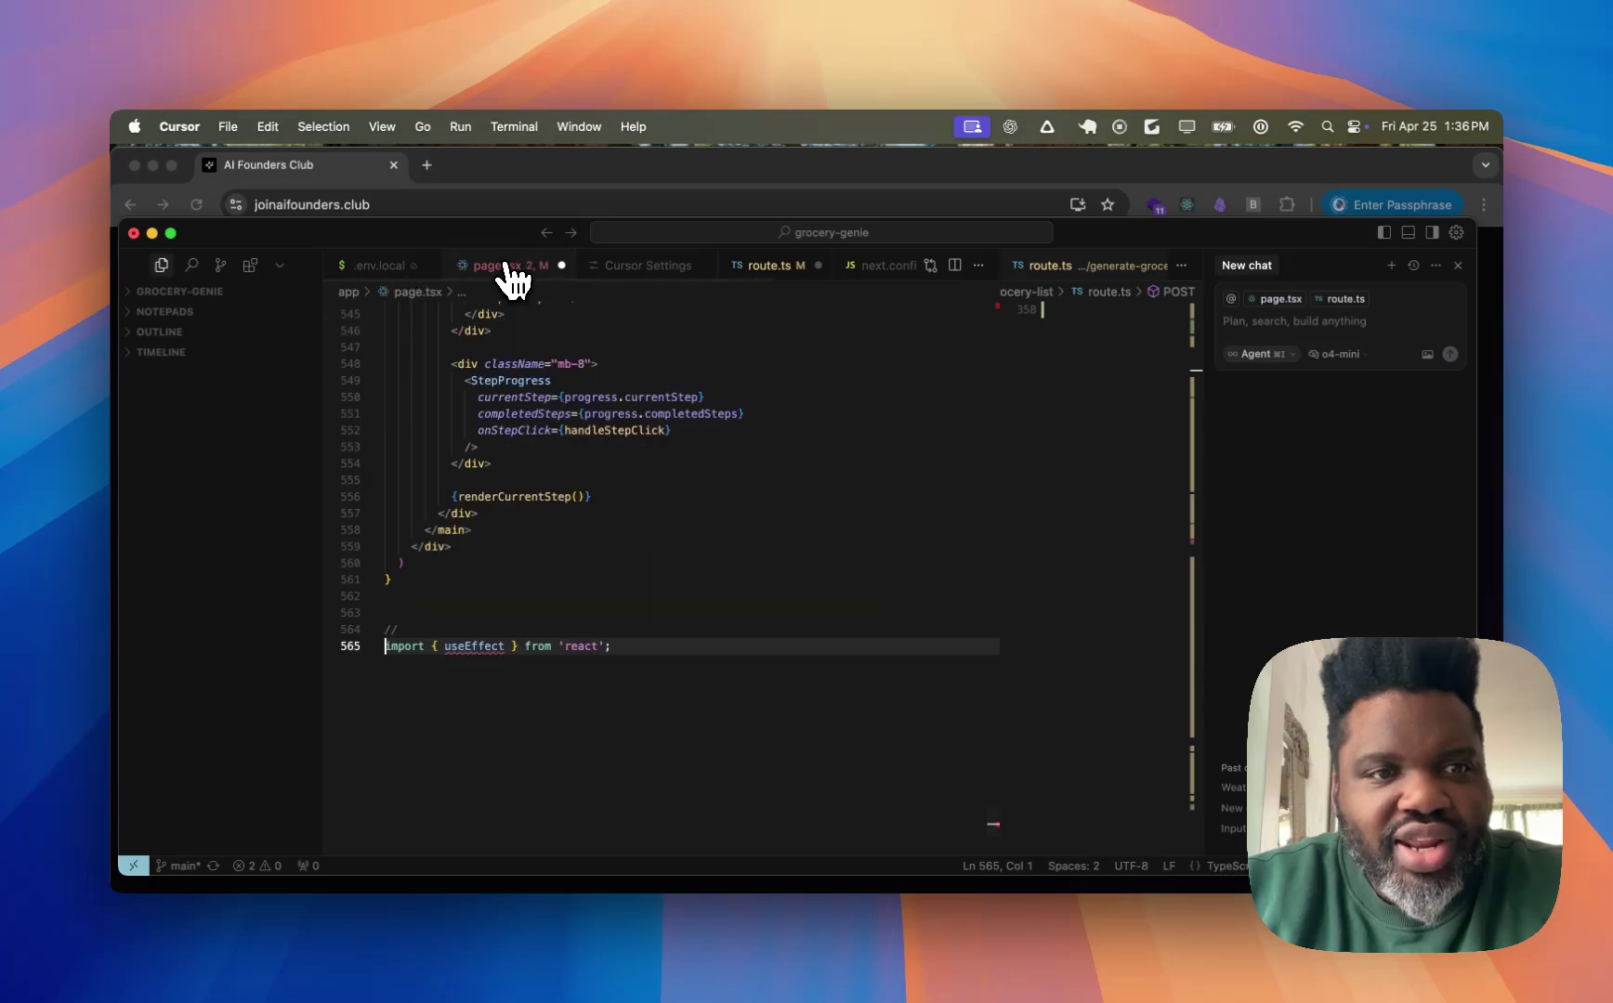
- Add a second "//" comment on a new line 565 of page.tsx to test comment suggestions, checking the Cursor Tab settings in between
left_click(558, 613)
left_click(557, 633)
key("Return")
type("//")
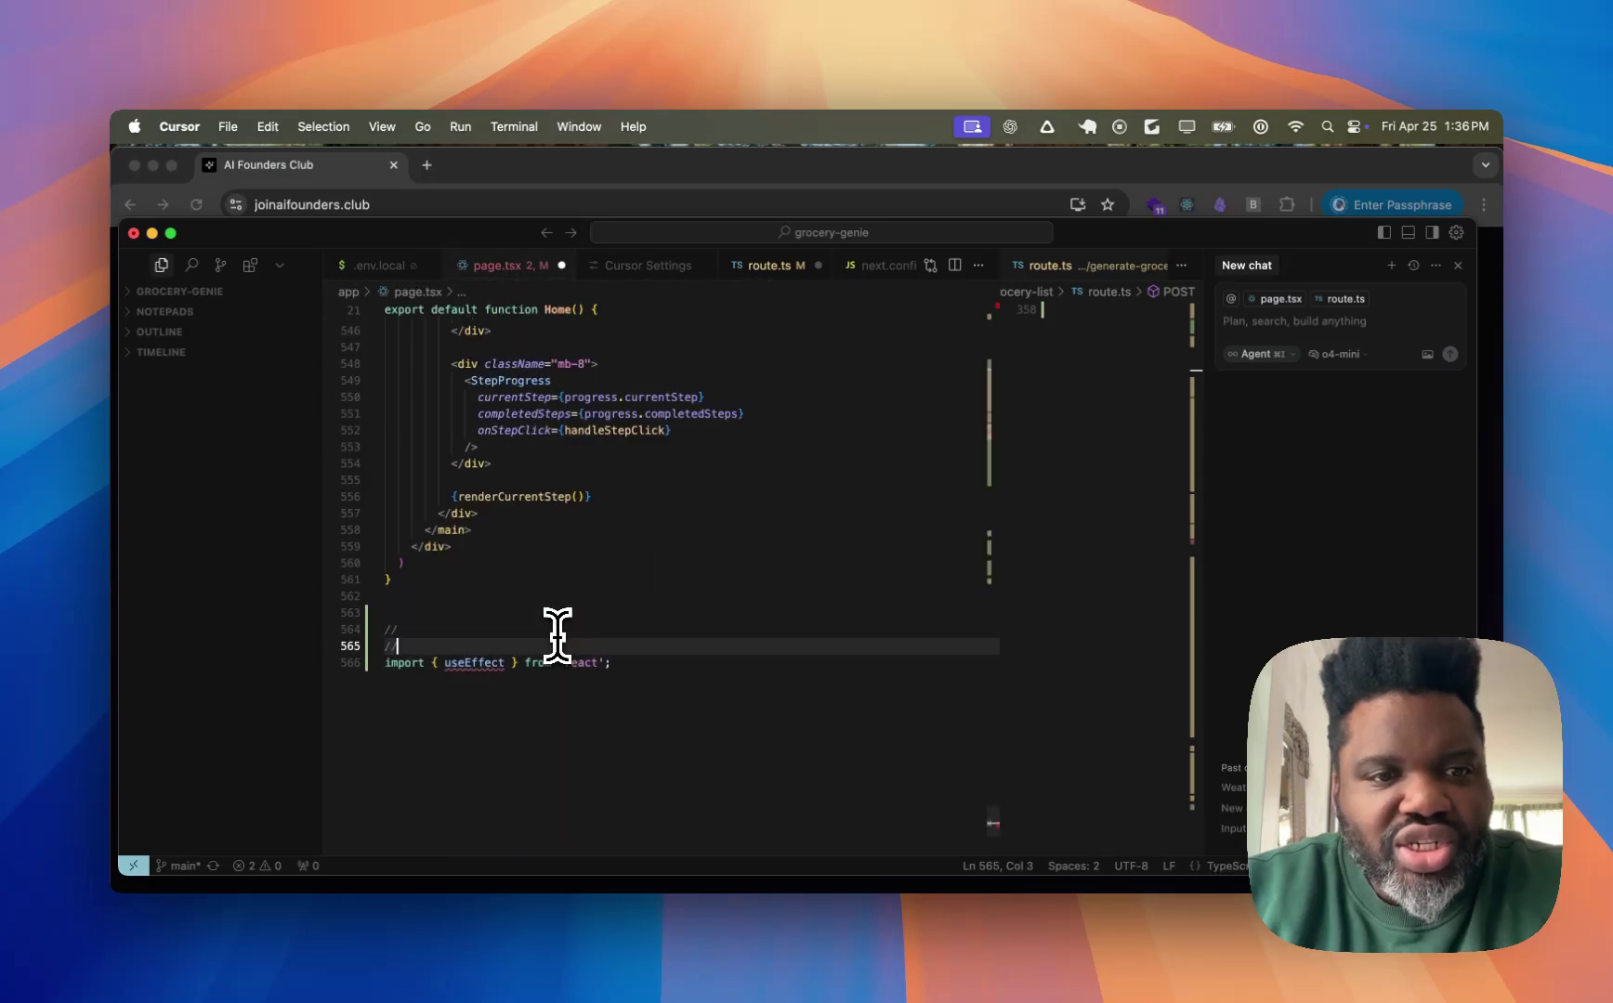
left_click(648, 267)
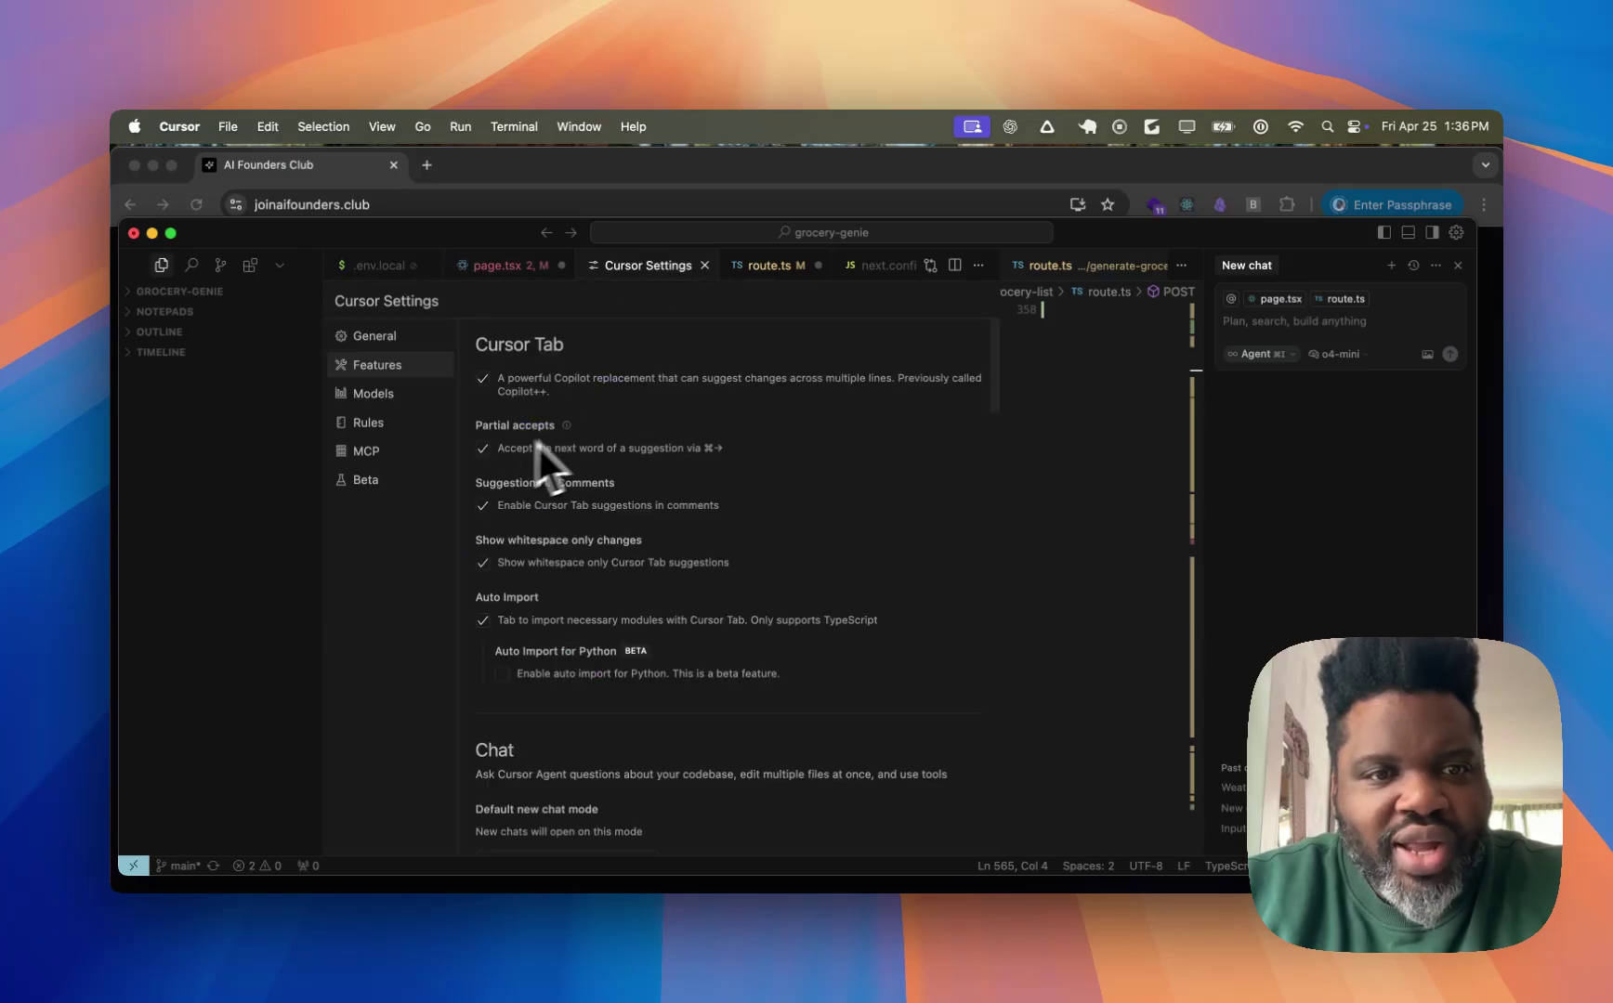
left_click(527, 266)
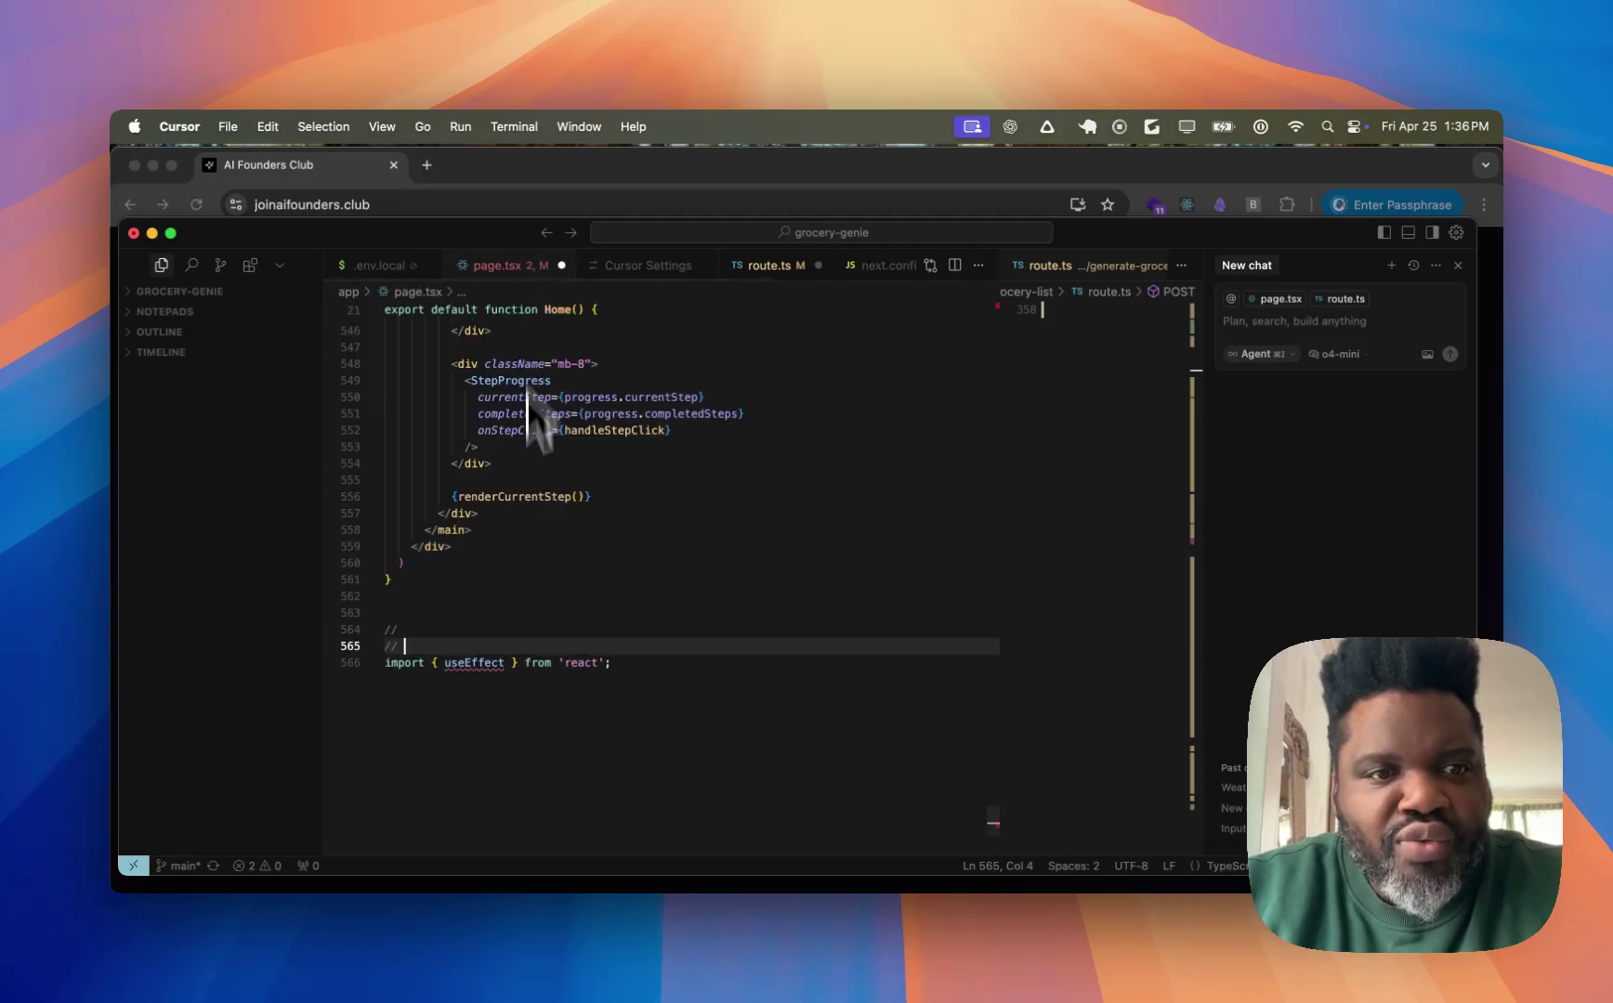
- Toggle Show whitespace only changes off and on again in the Cursor Tab settings, leaving it enabled
left_click(644, 266)
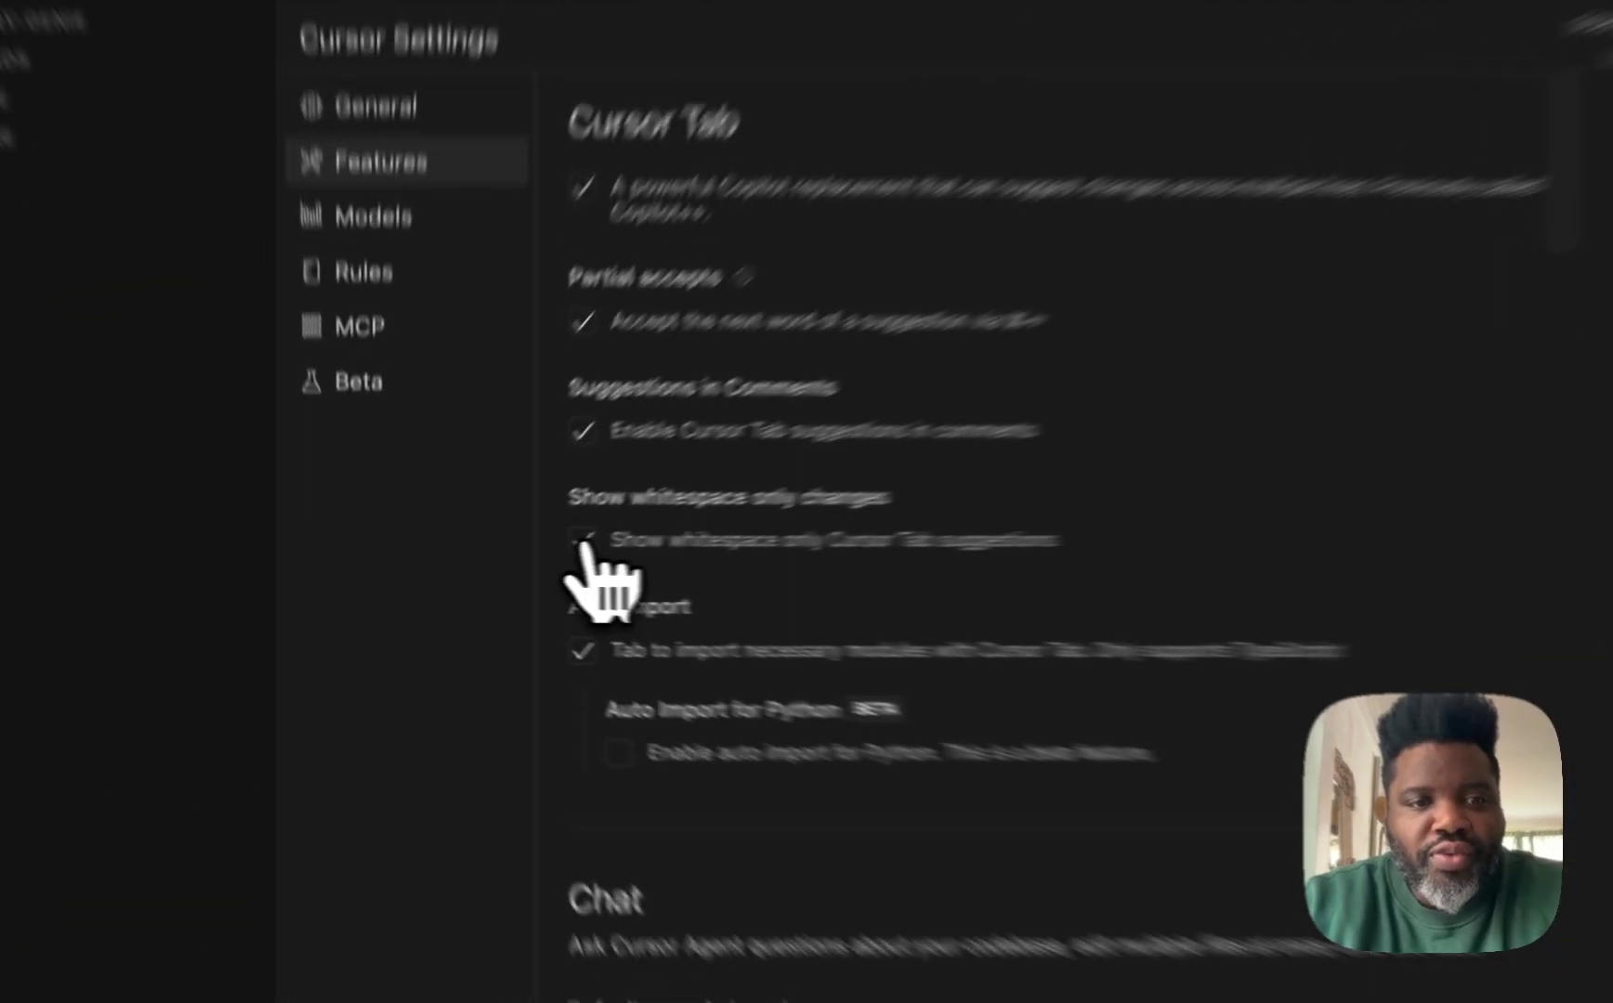
left_click(582, 539)
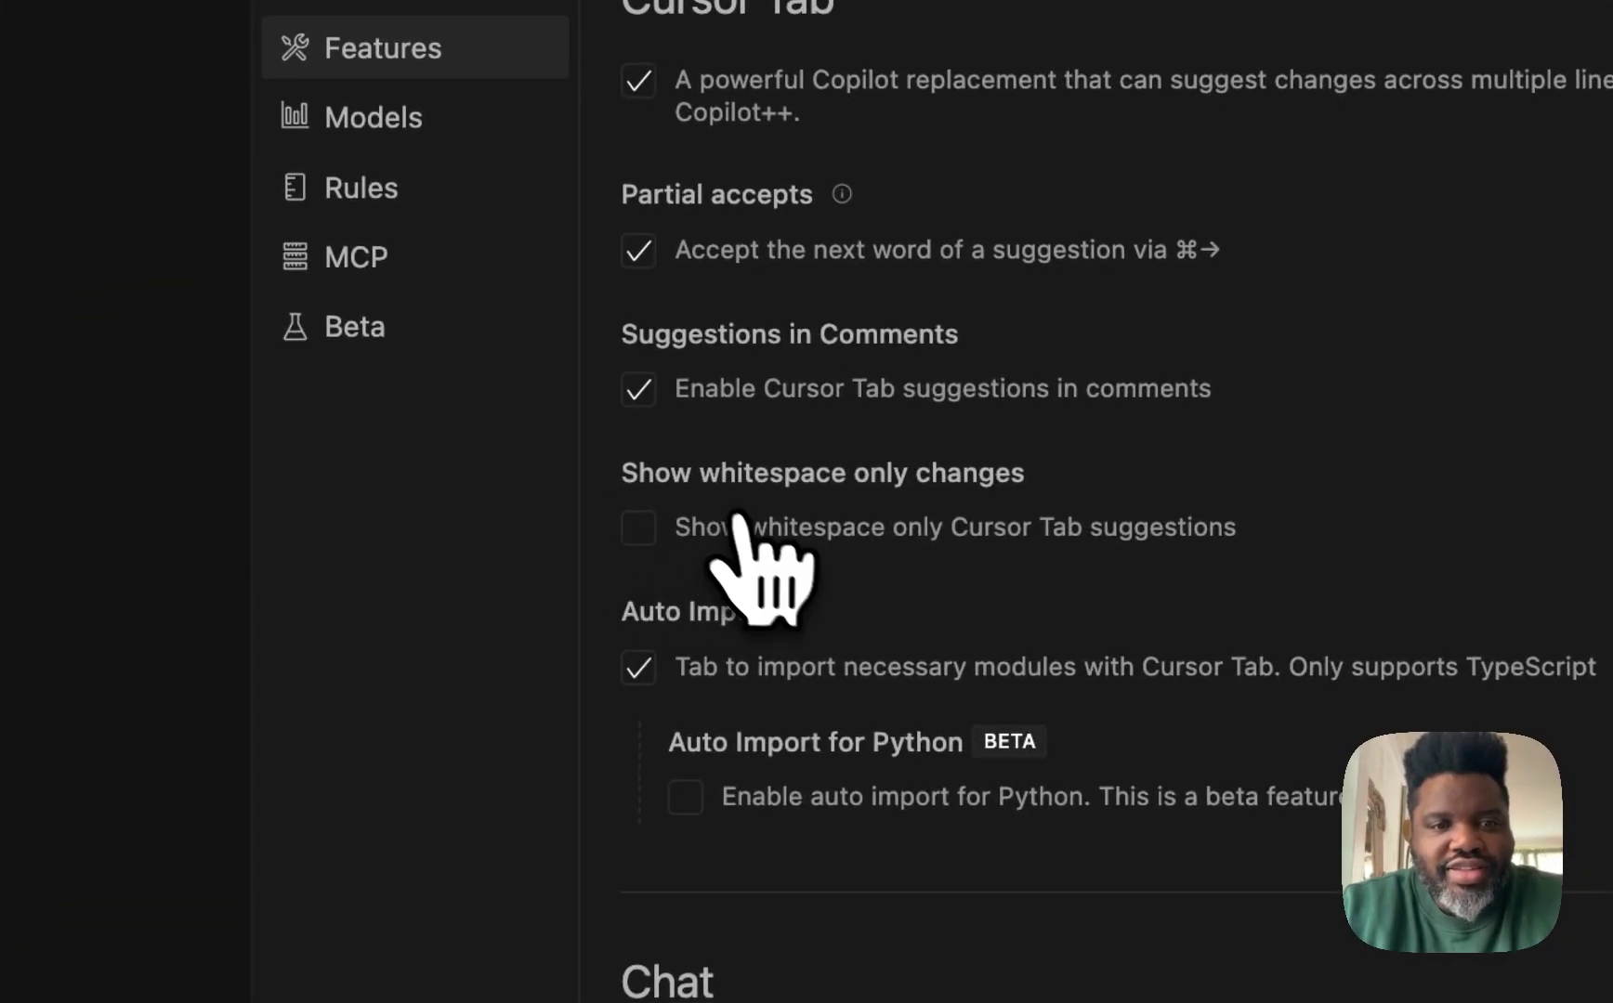
left_click(660, 525)
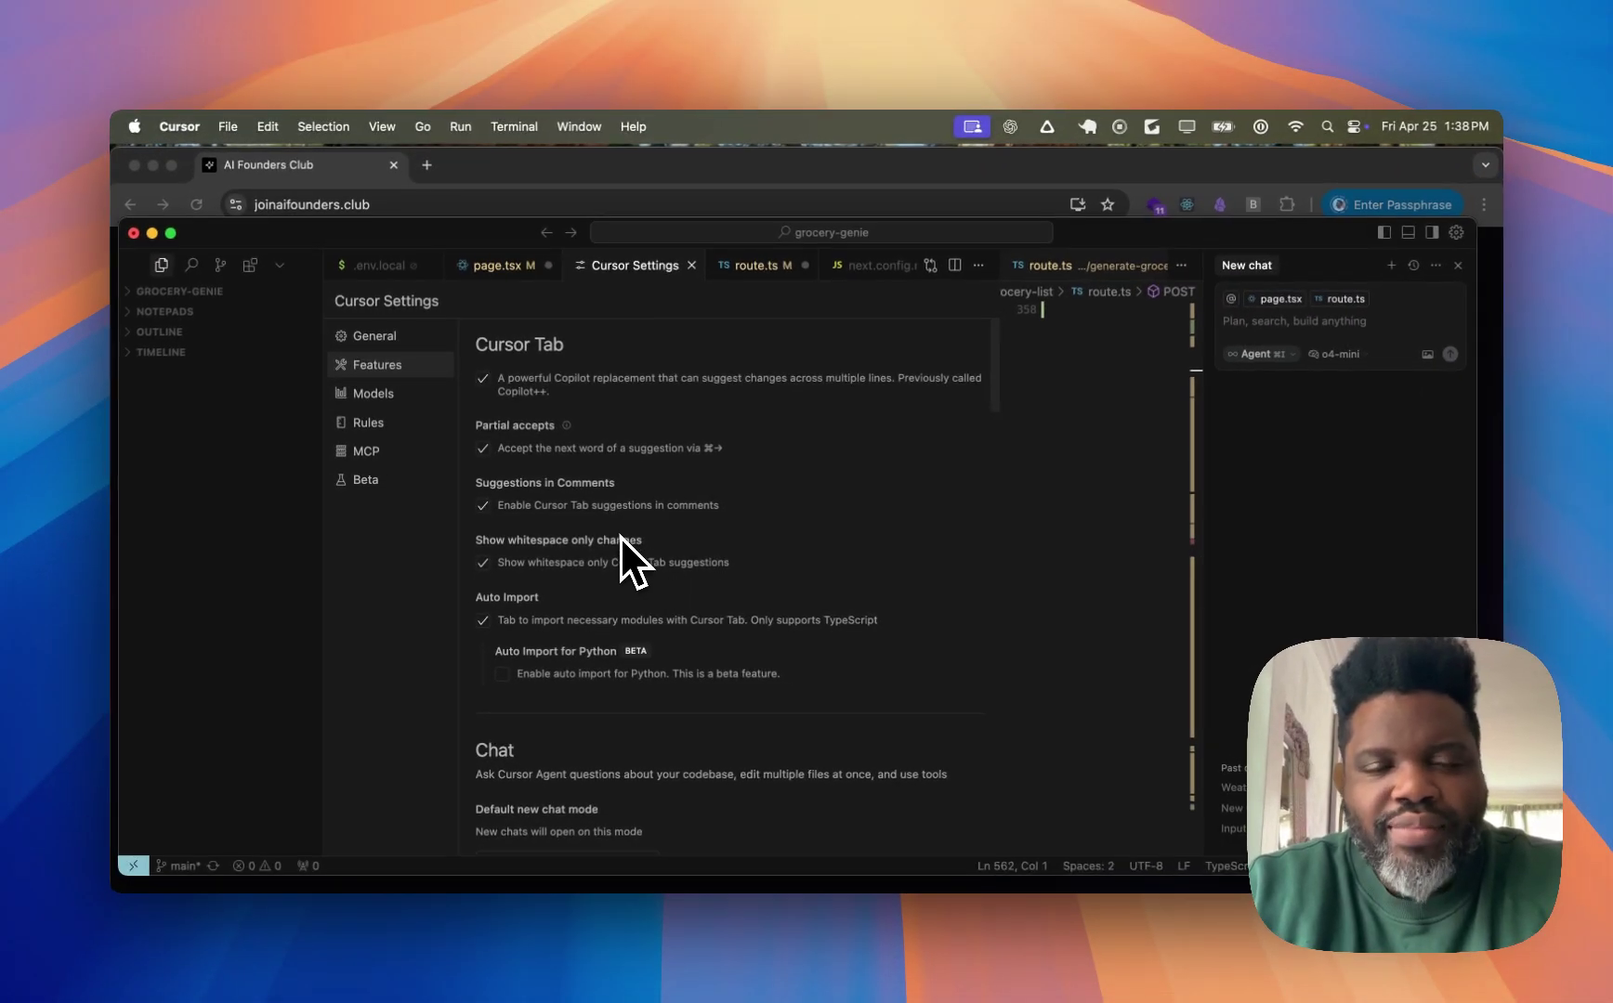
left_click(500, 565)
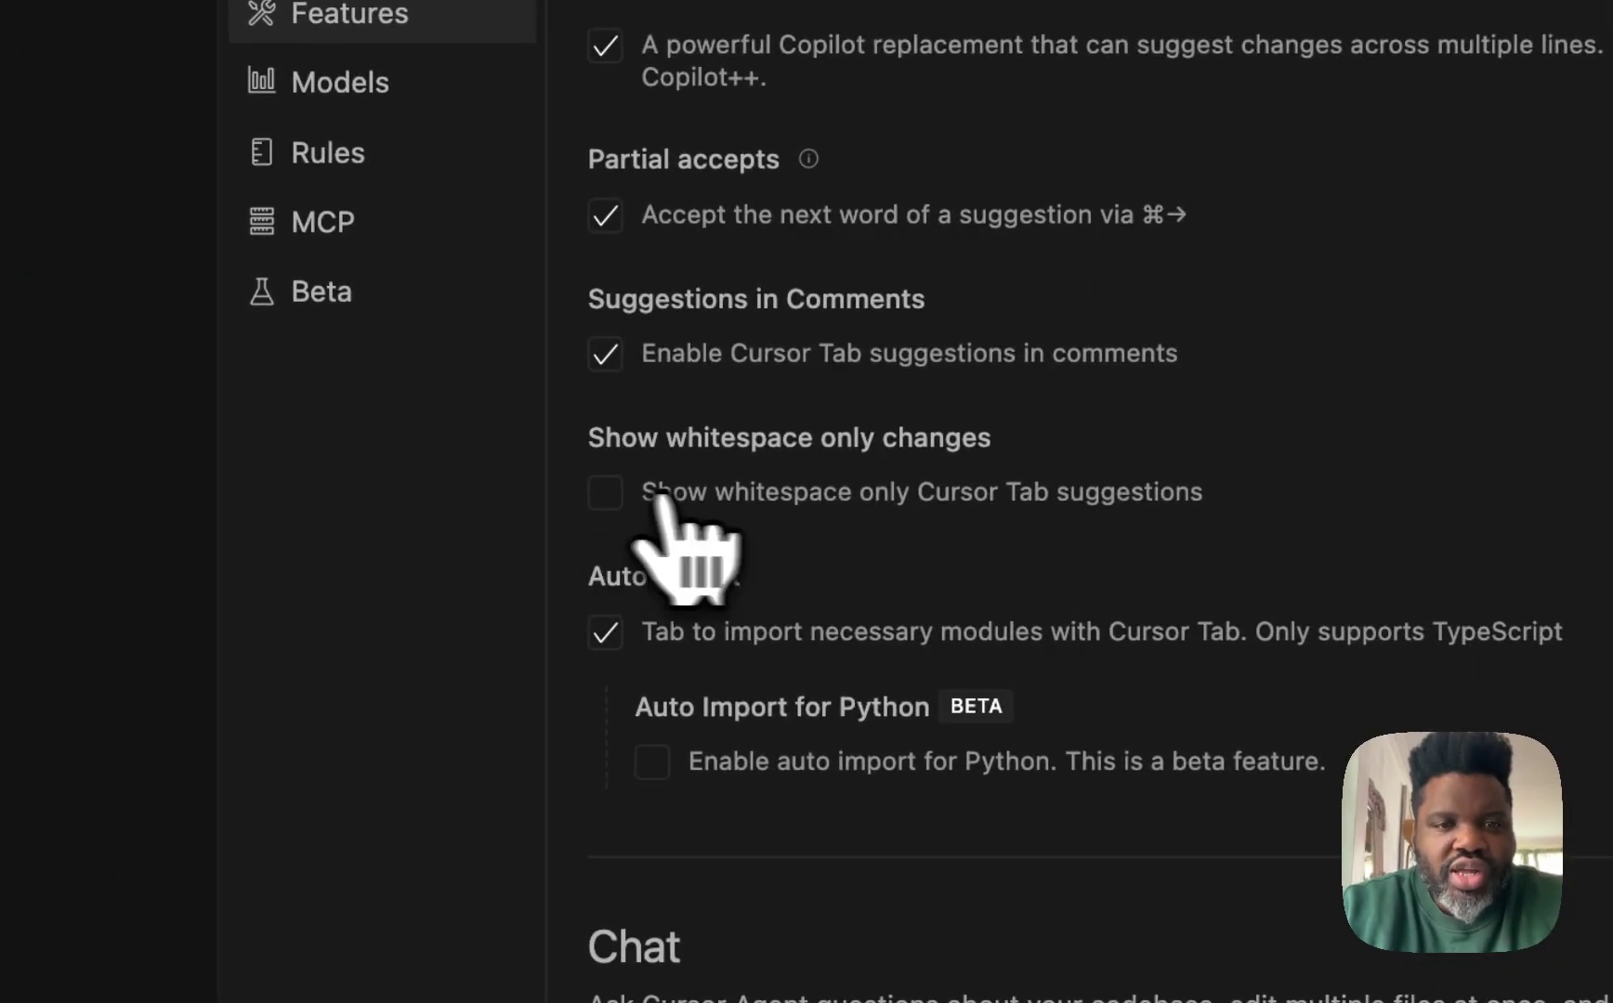
left_click(605, 497)
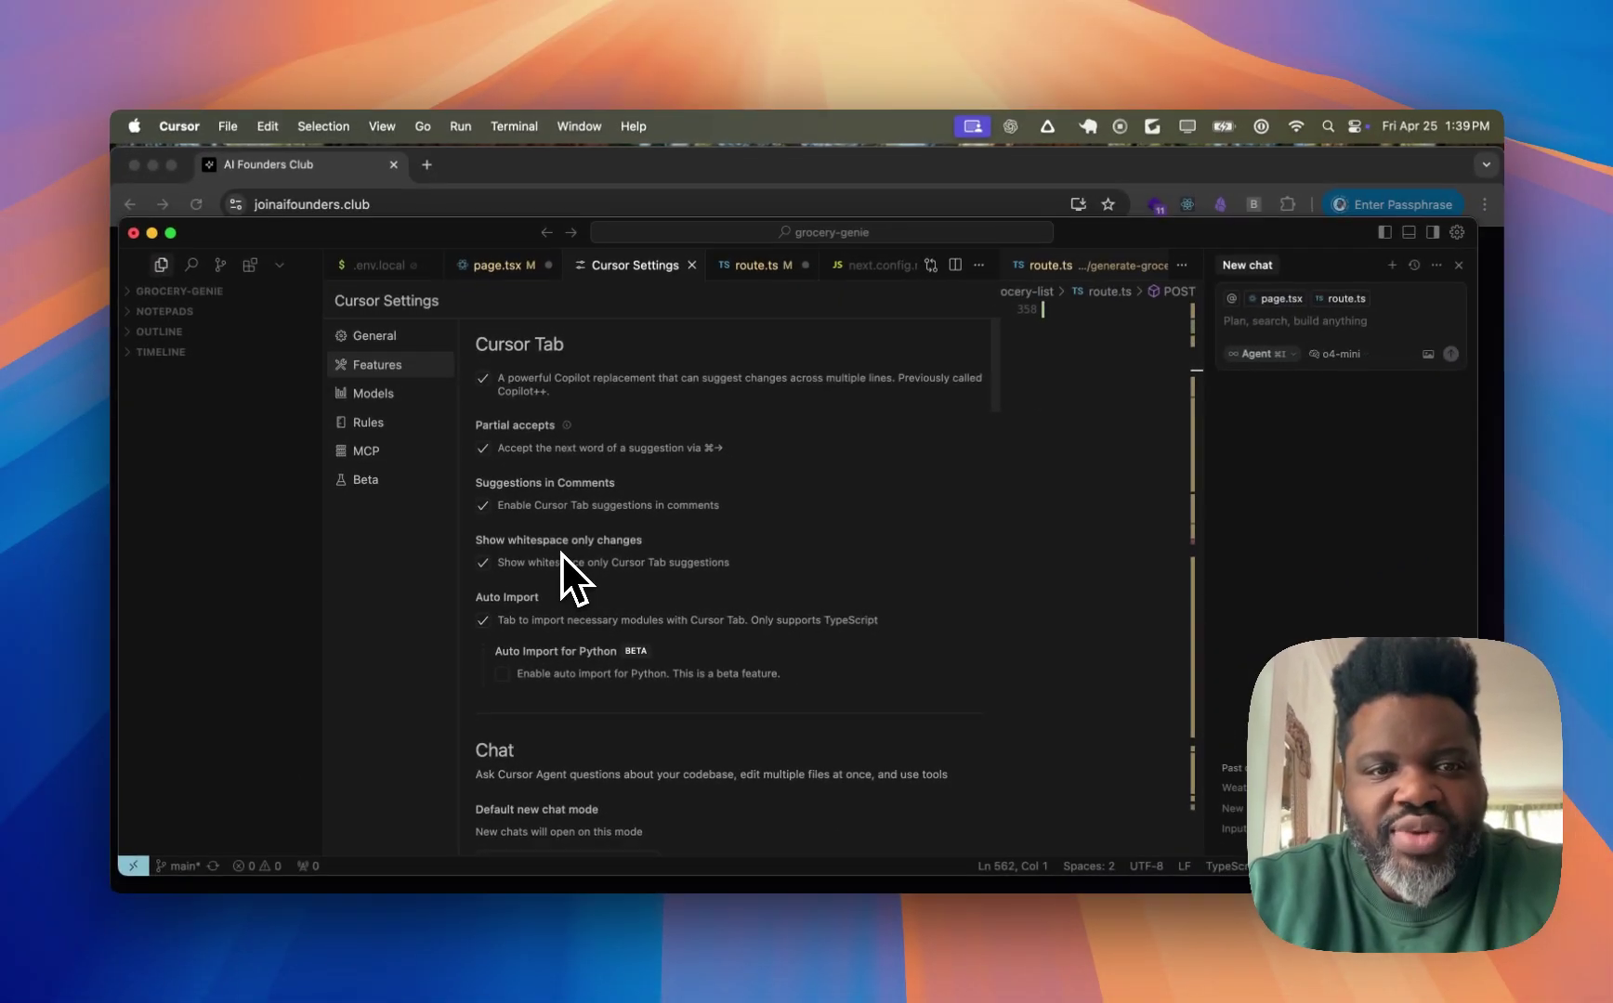
- Set the Update frequency to Early Access in the Beta features settings
scroll(534, 627, "down", 5)
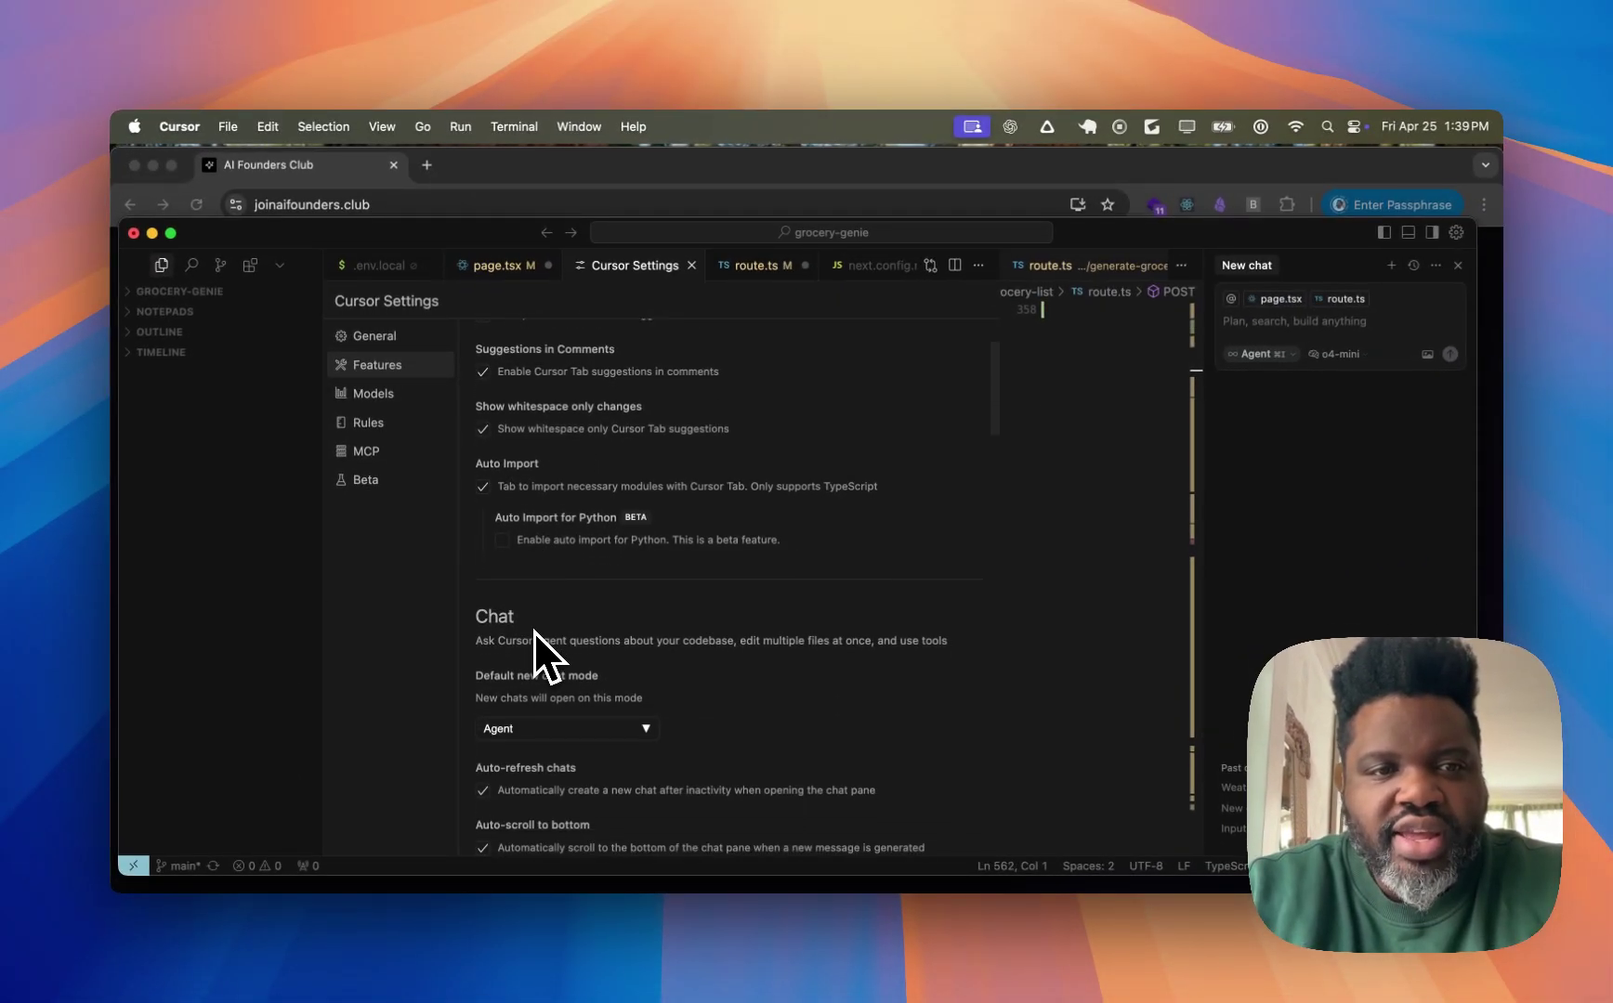
scroll(530, 450, "down", 3)
scroll(548, 456, "up", 1)
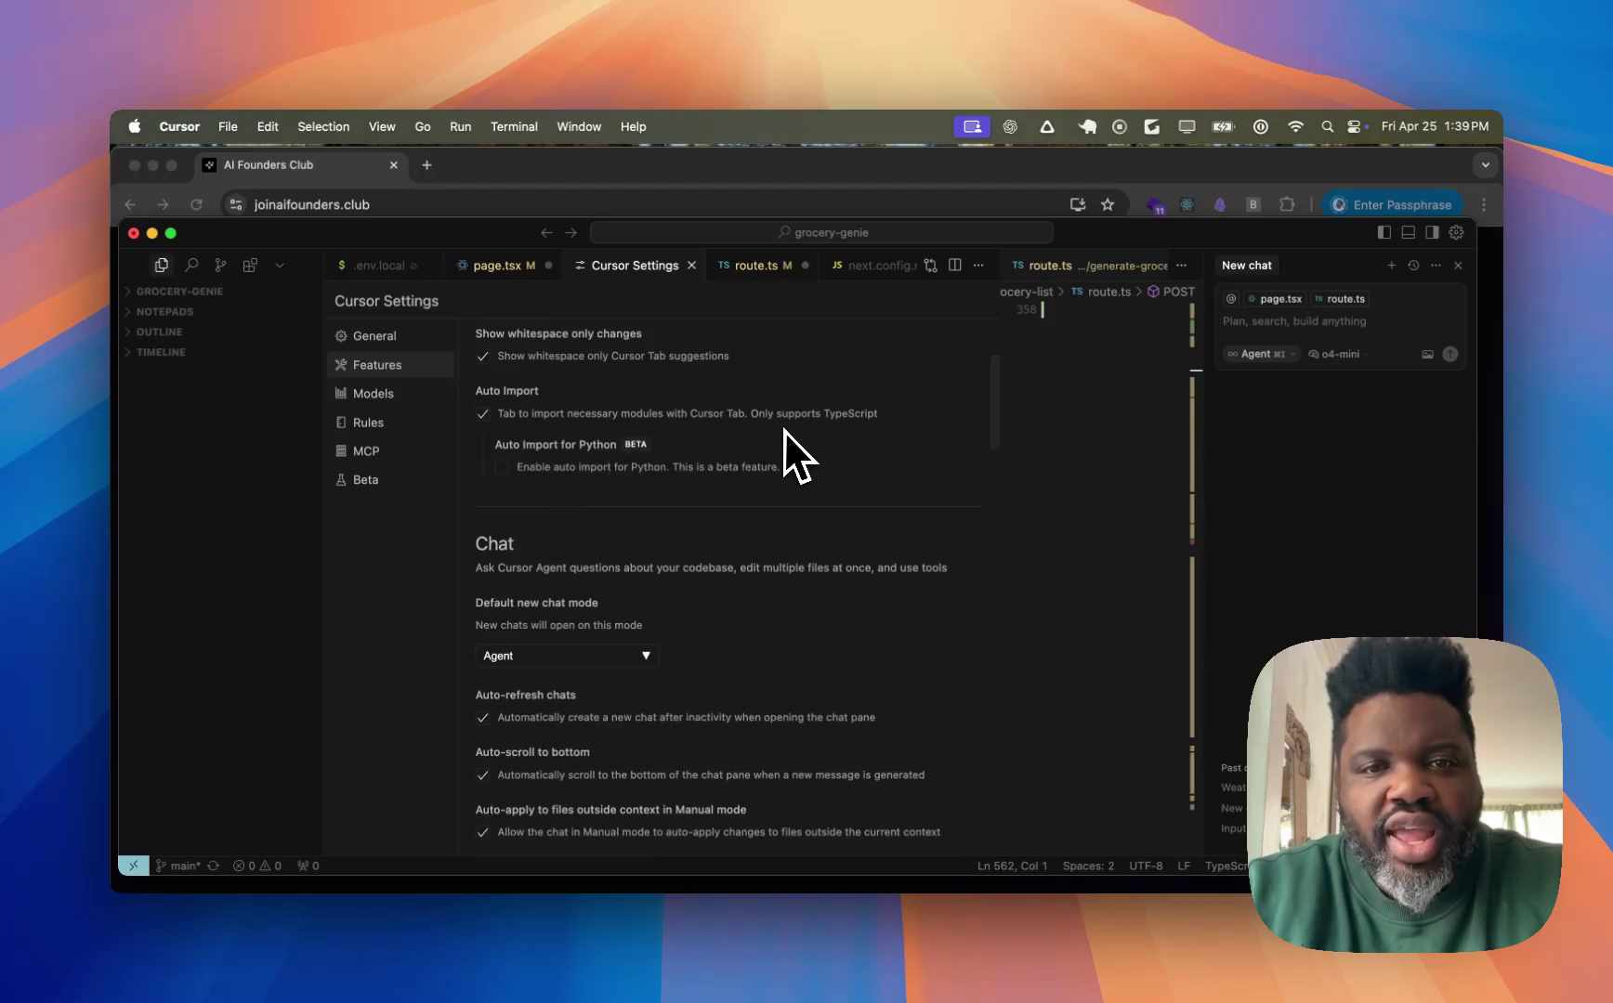
scroll(686, 457, "up", 5)
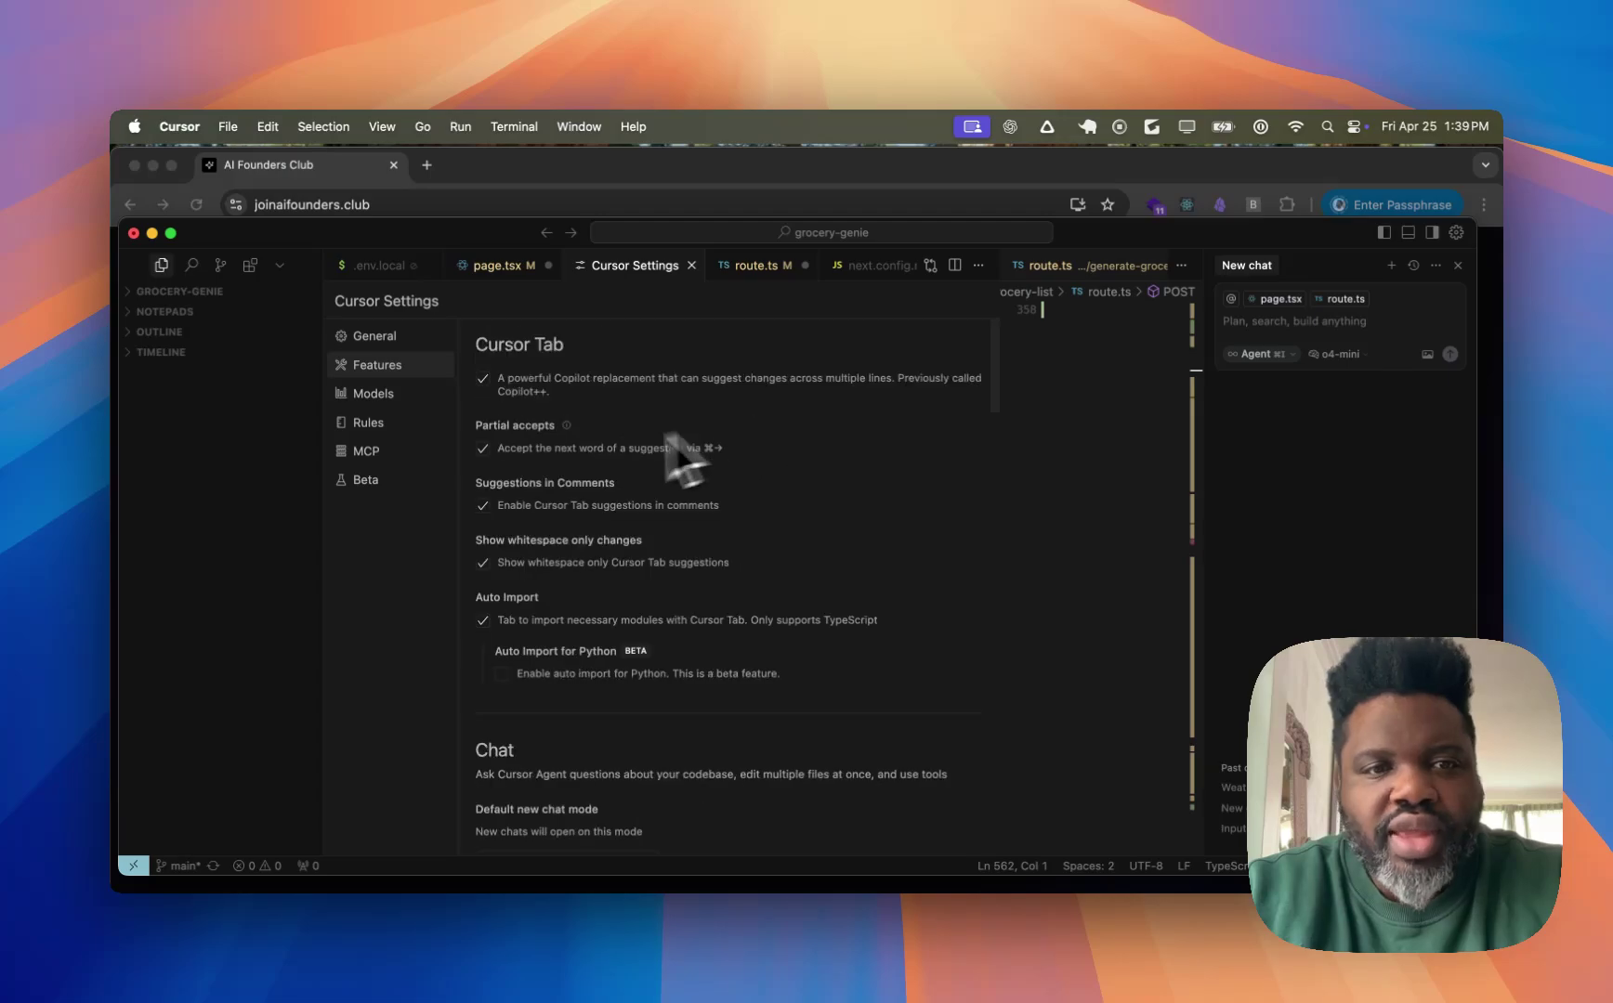
scroll(650, 460, "down", 2)
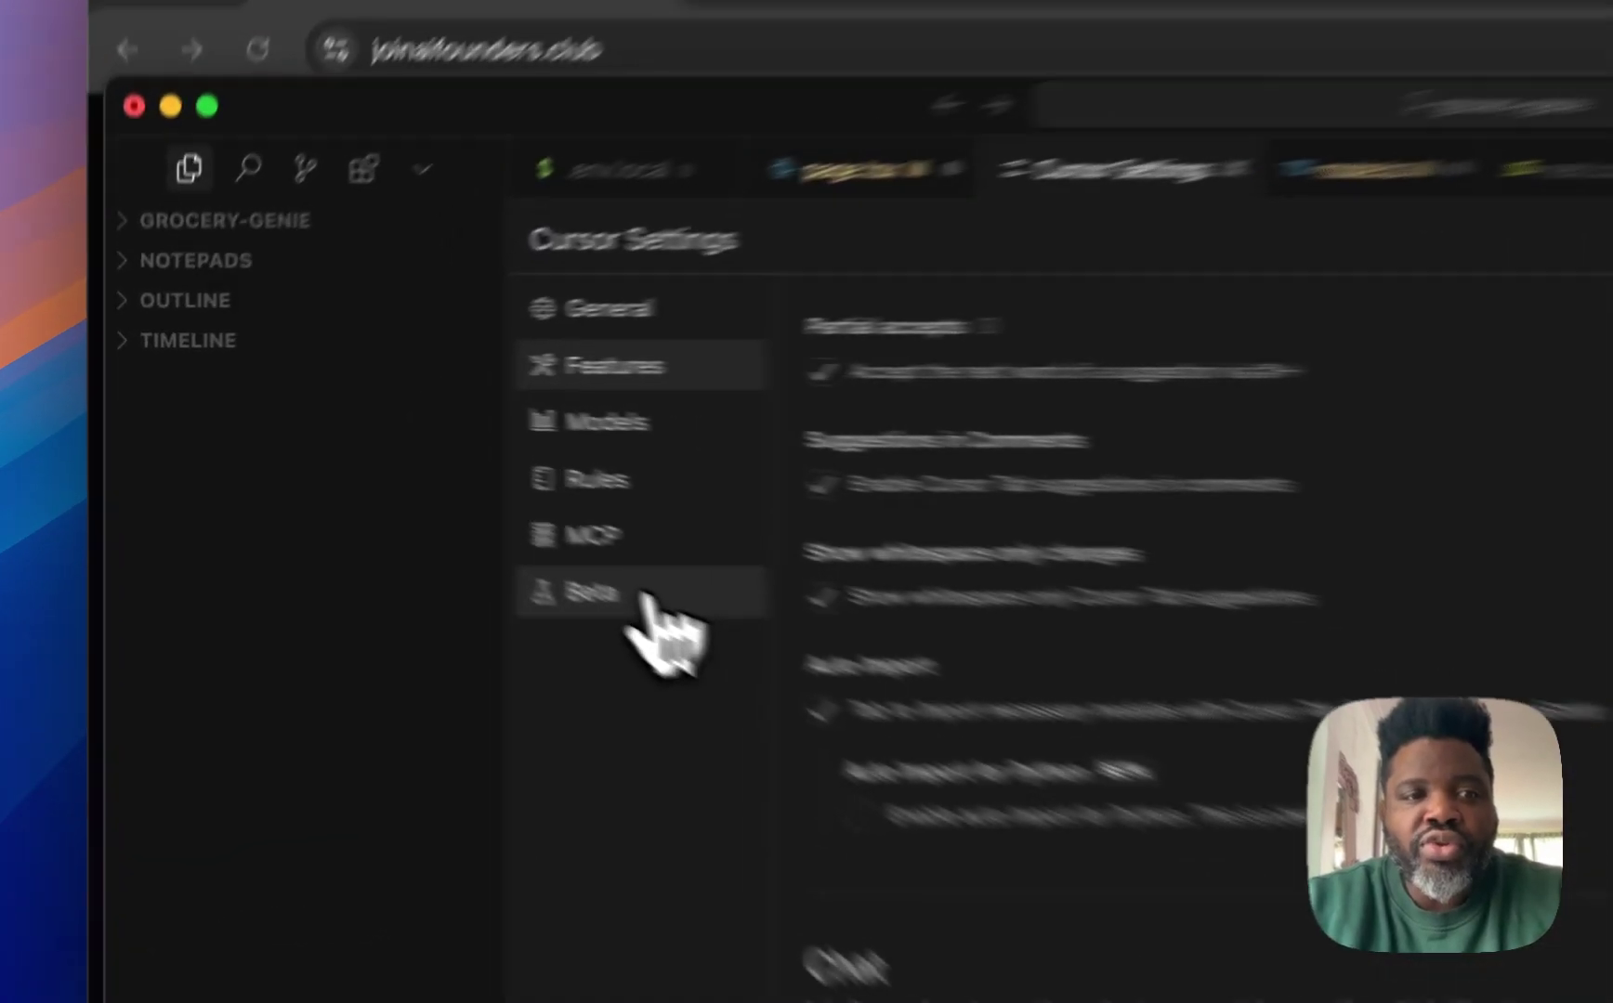
left_click(650, 604)
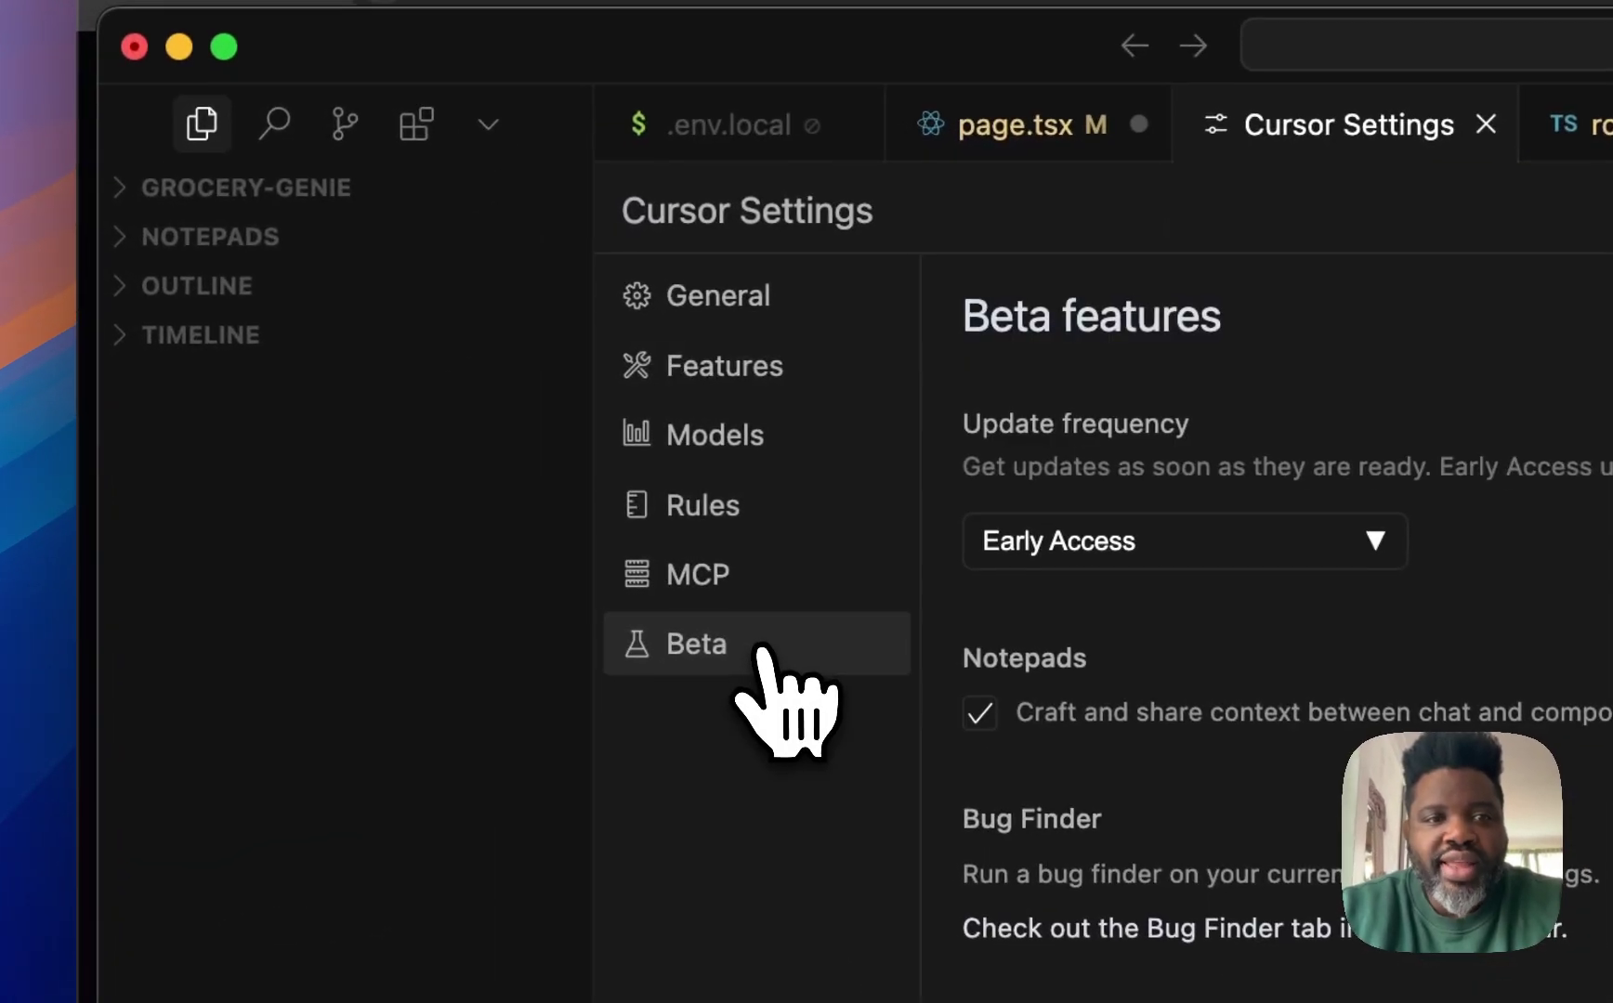
left_click(1152, 555)
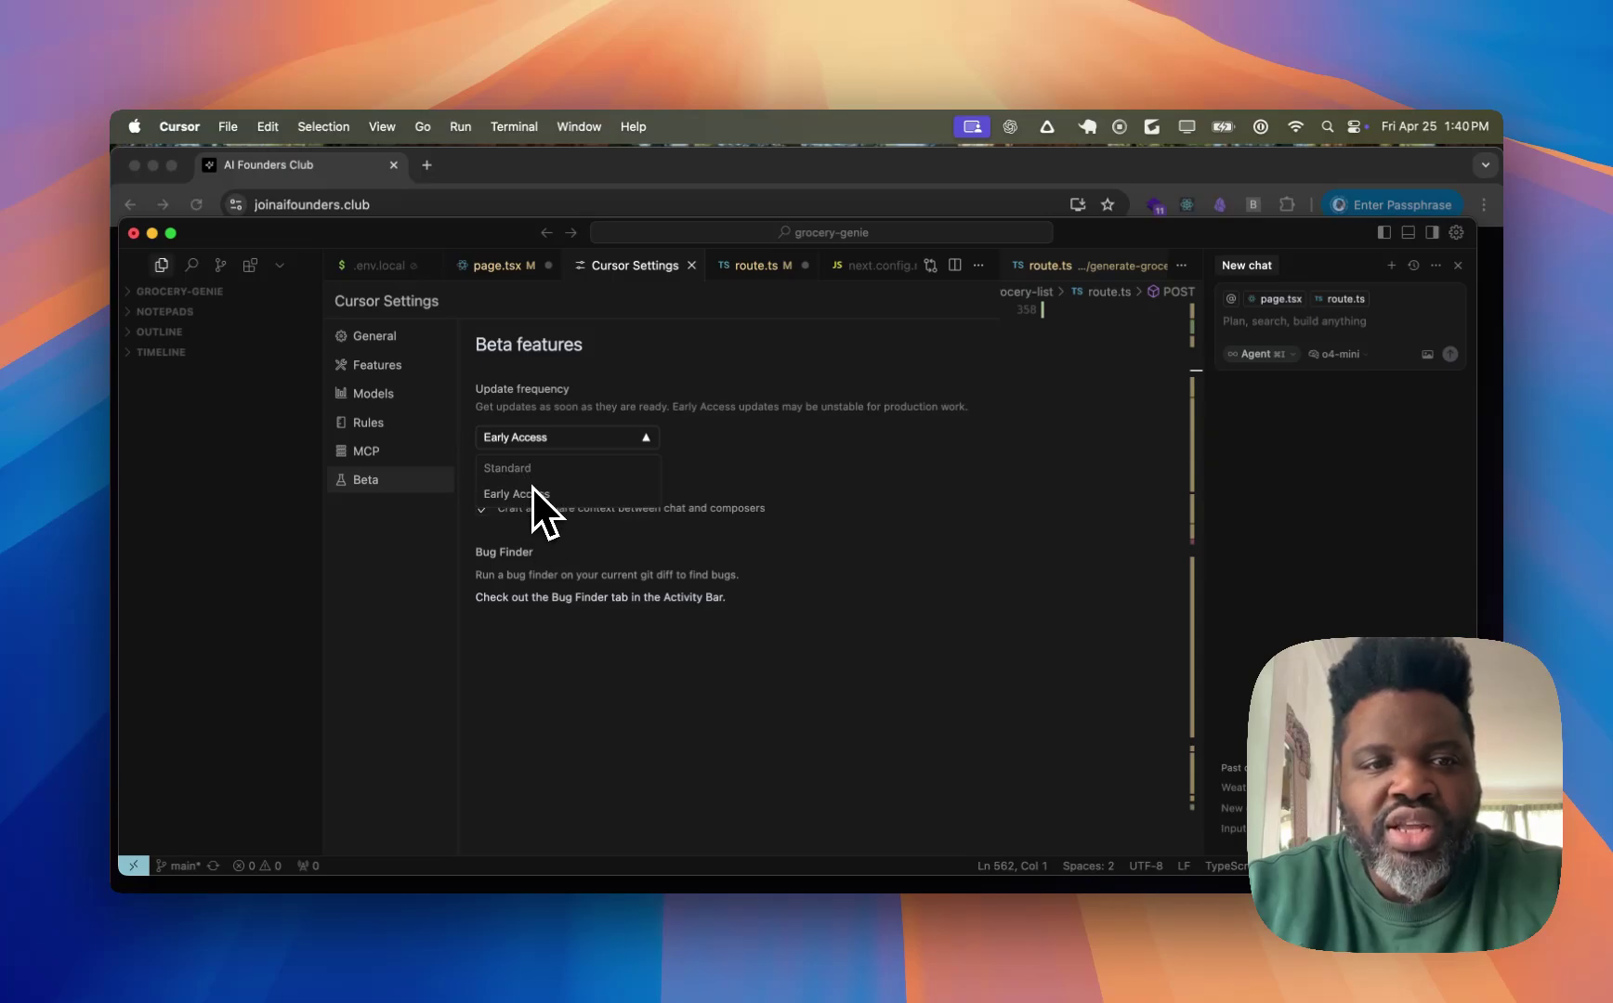
left_click(528, 495)
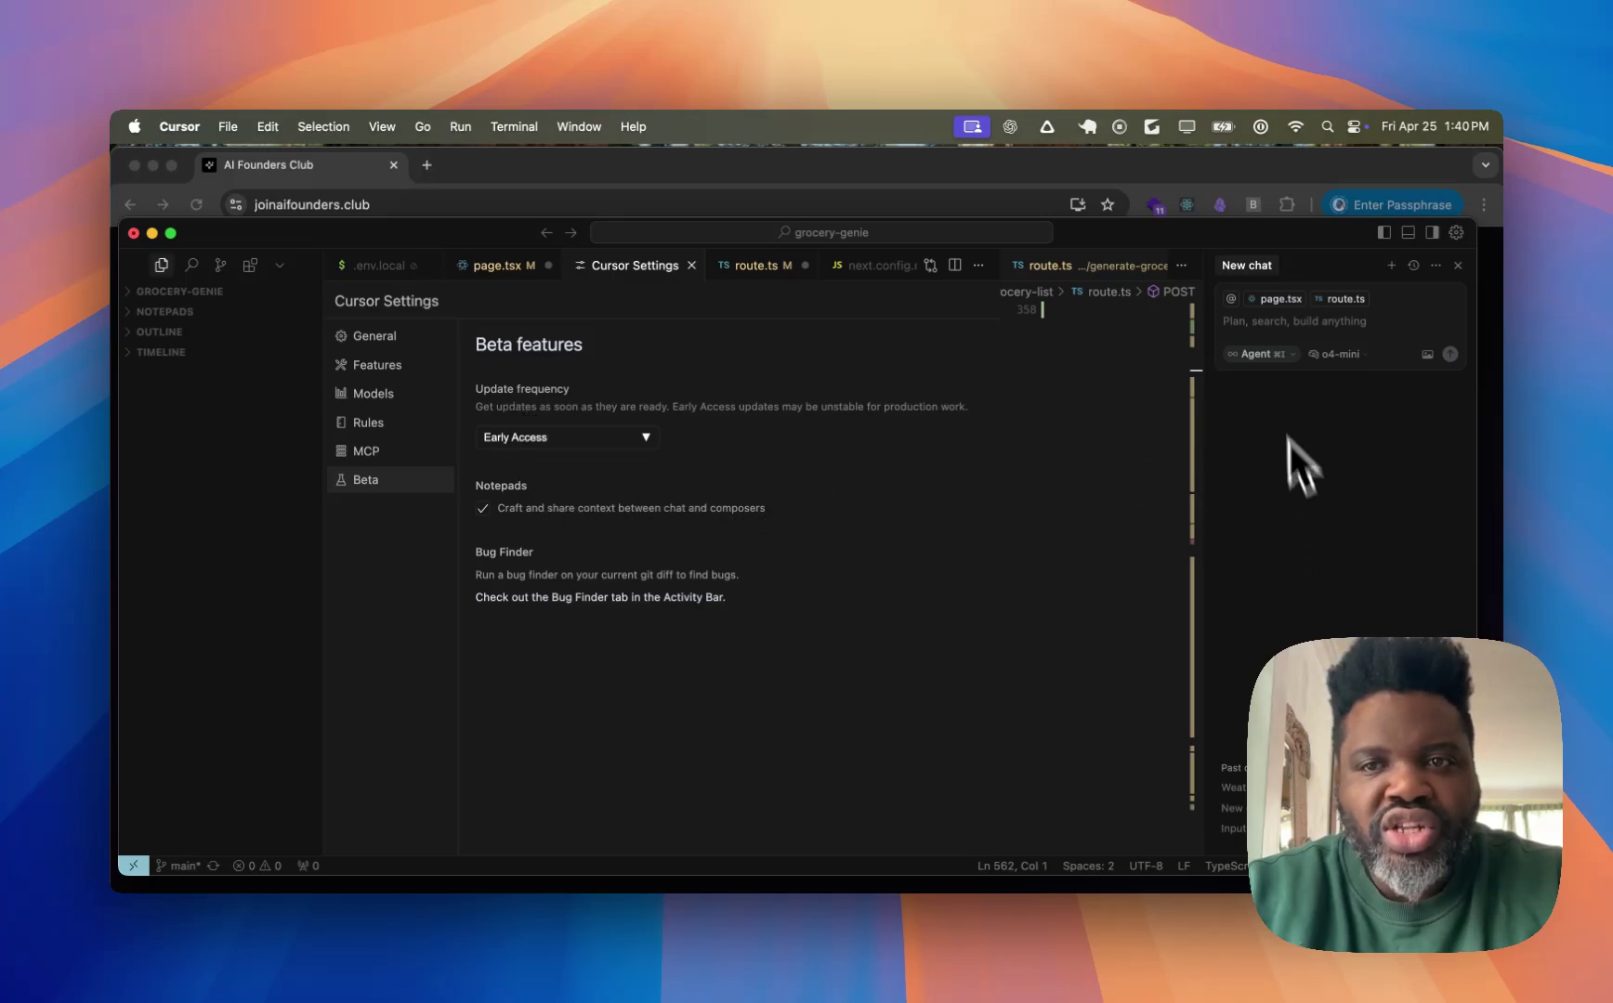
- Look over the modes available for the new chat and the Chat options in the Features settings
left_click(1269, 359)
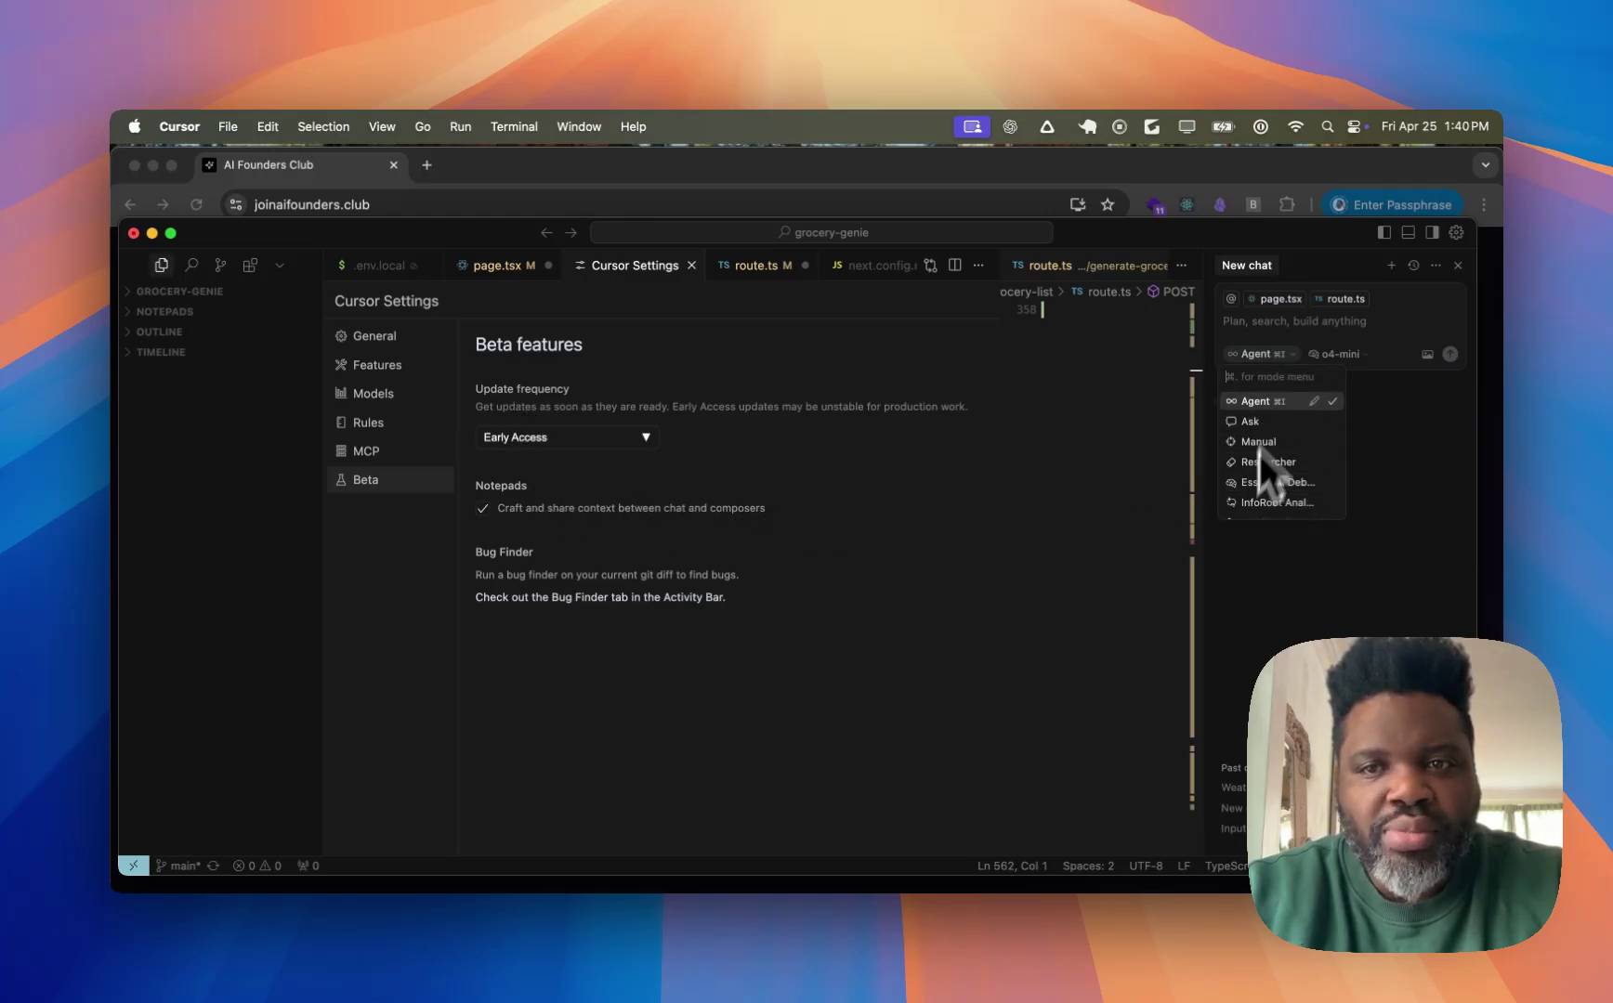
left_click(1287, 351)
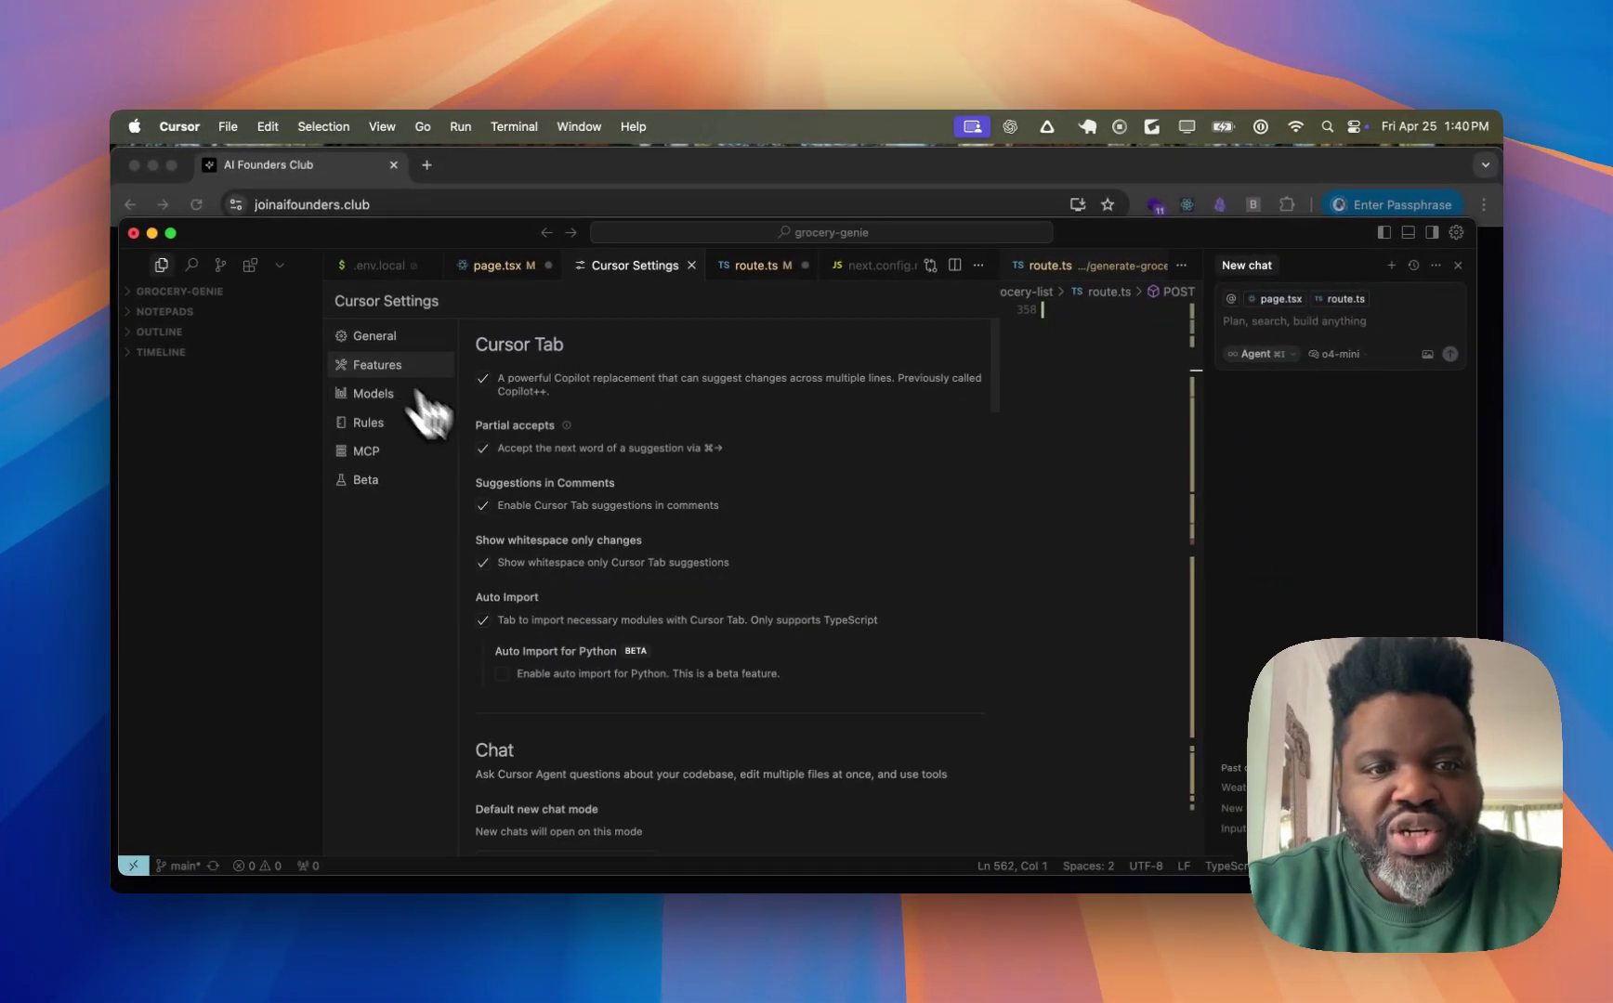
scroll(576, 641, "down", 3)
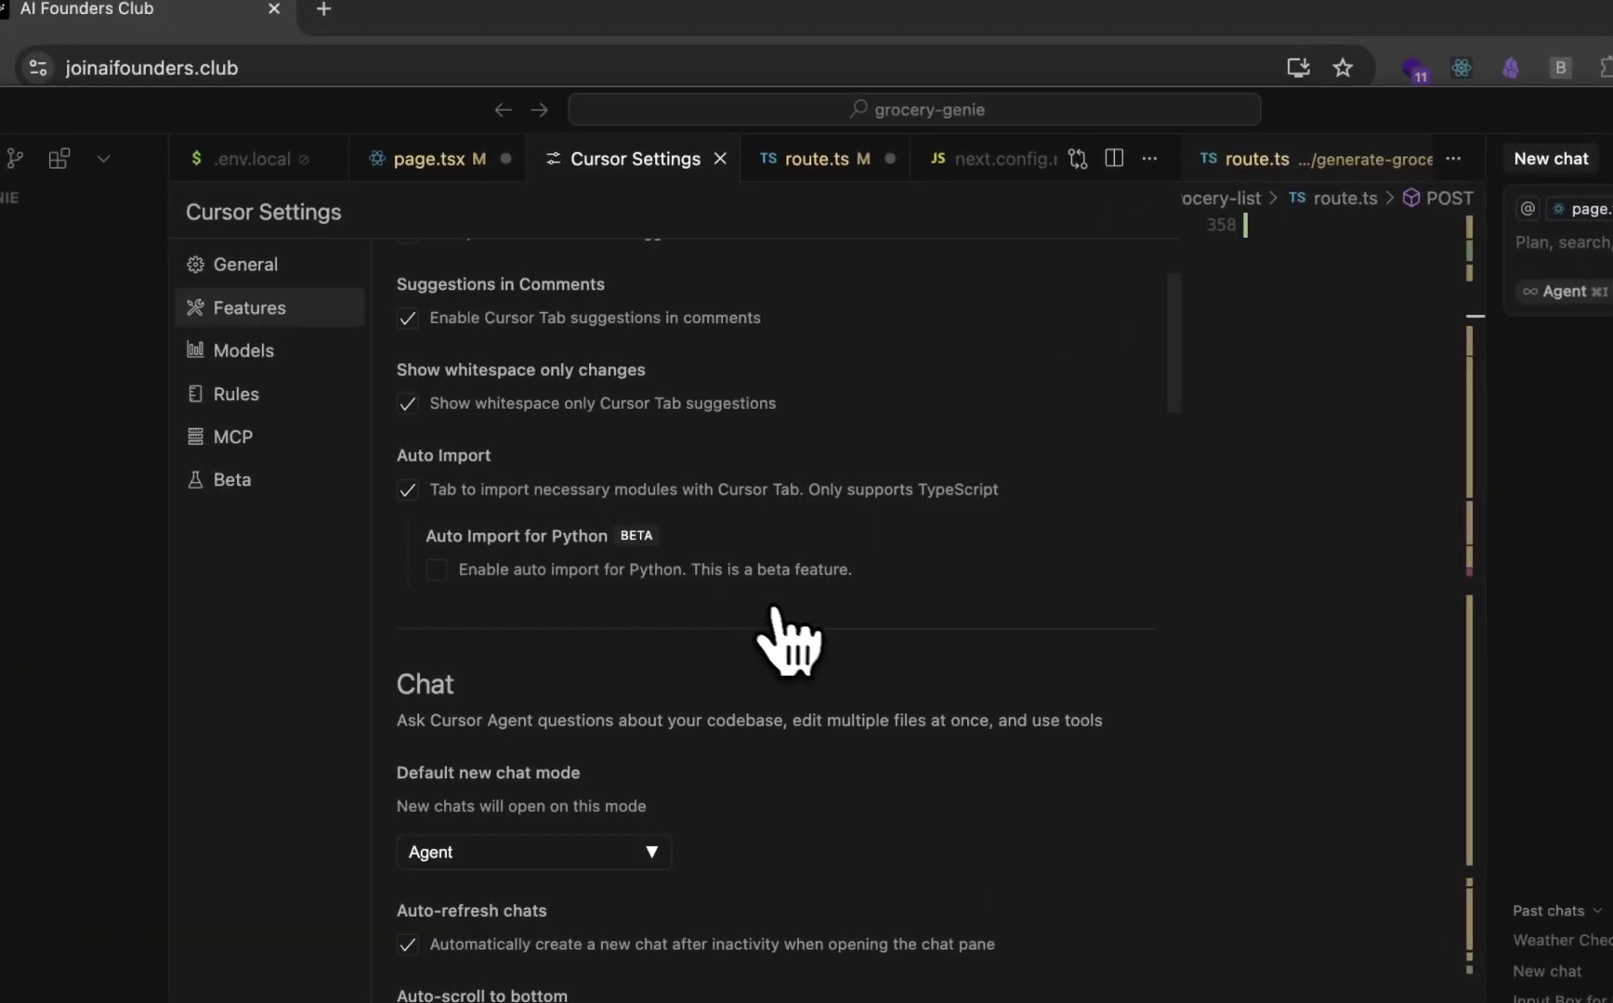
scroll(651, 650, "down", 3)
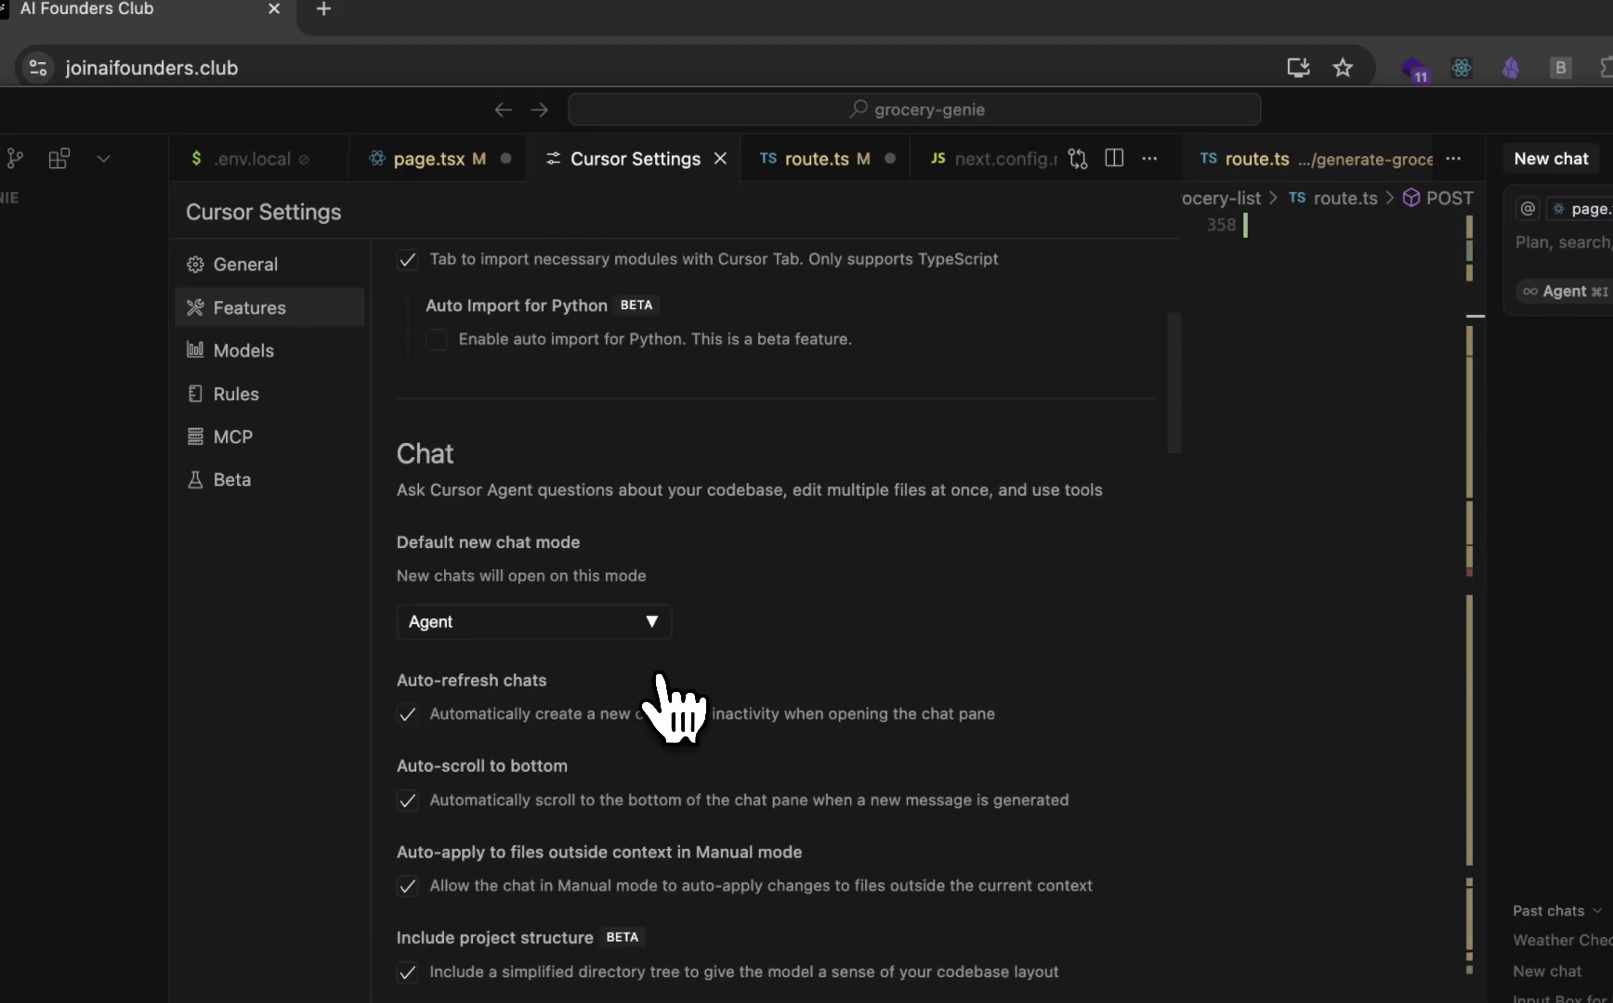
scroll(658, 674, "down", 2)
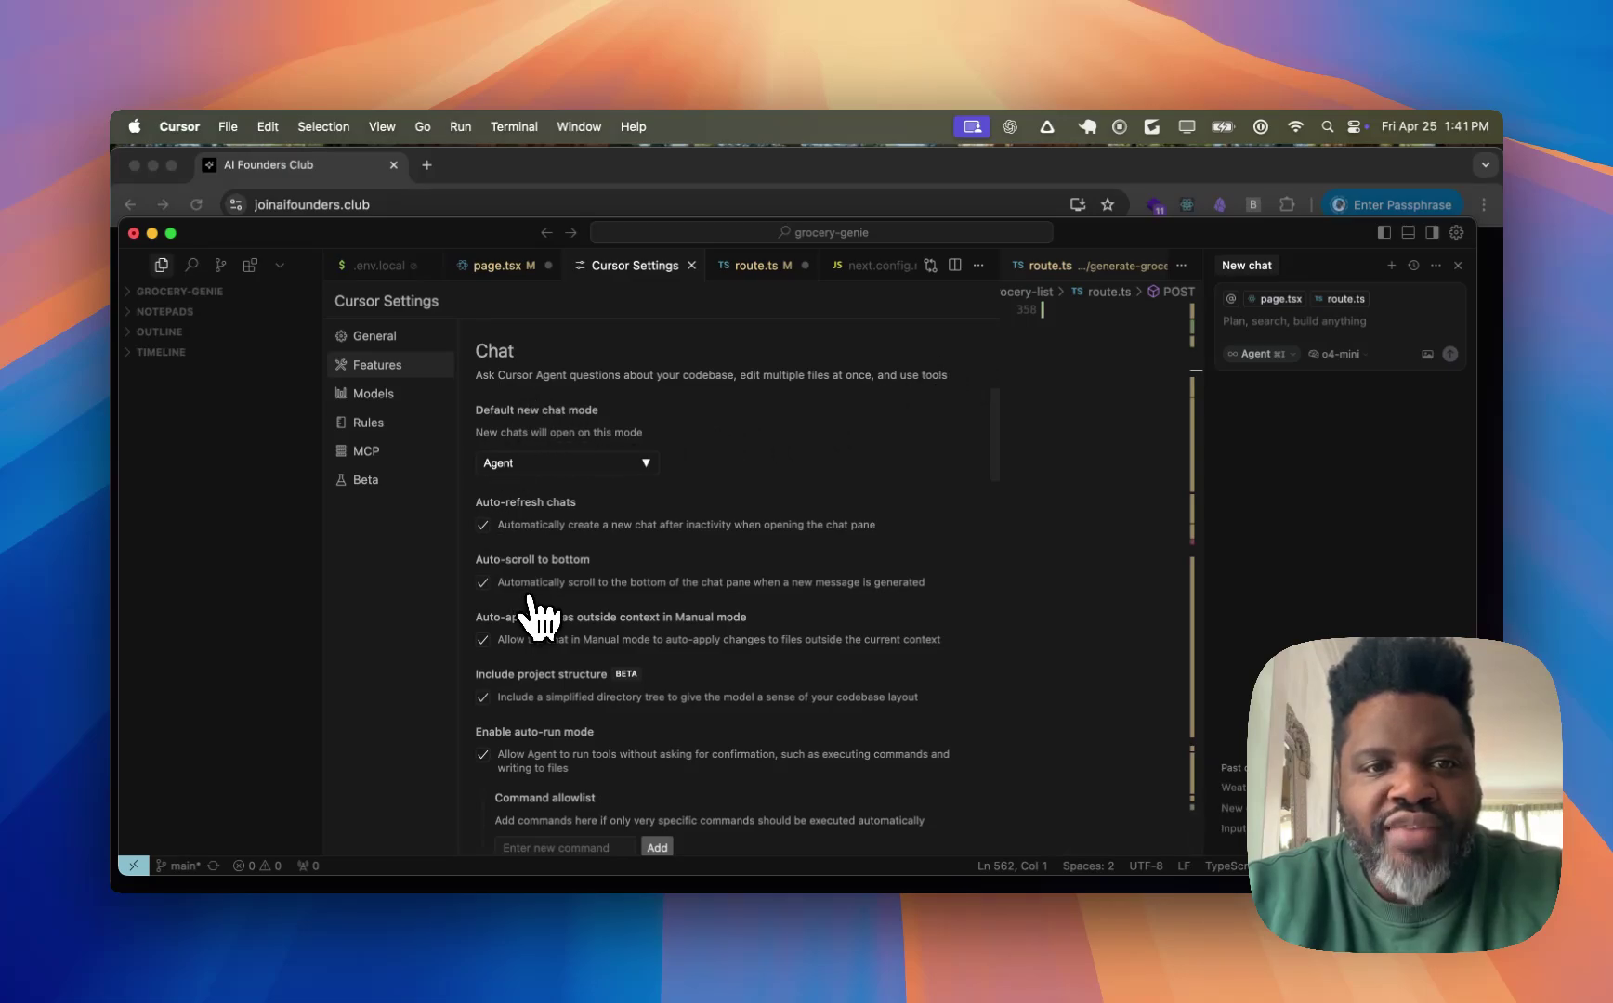
scroll(540, 609, "down", 2)
scroll(599, 462, "up", 1)
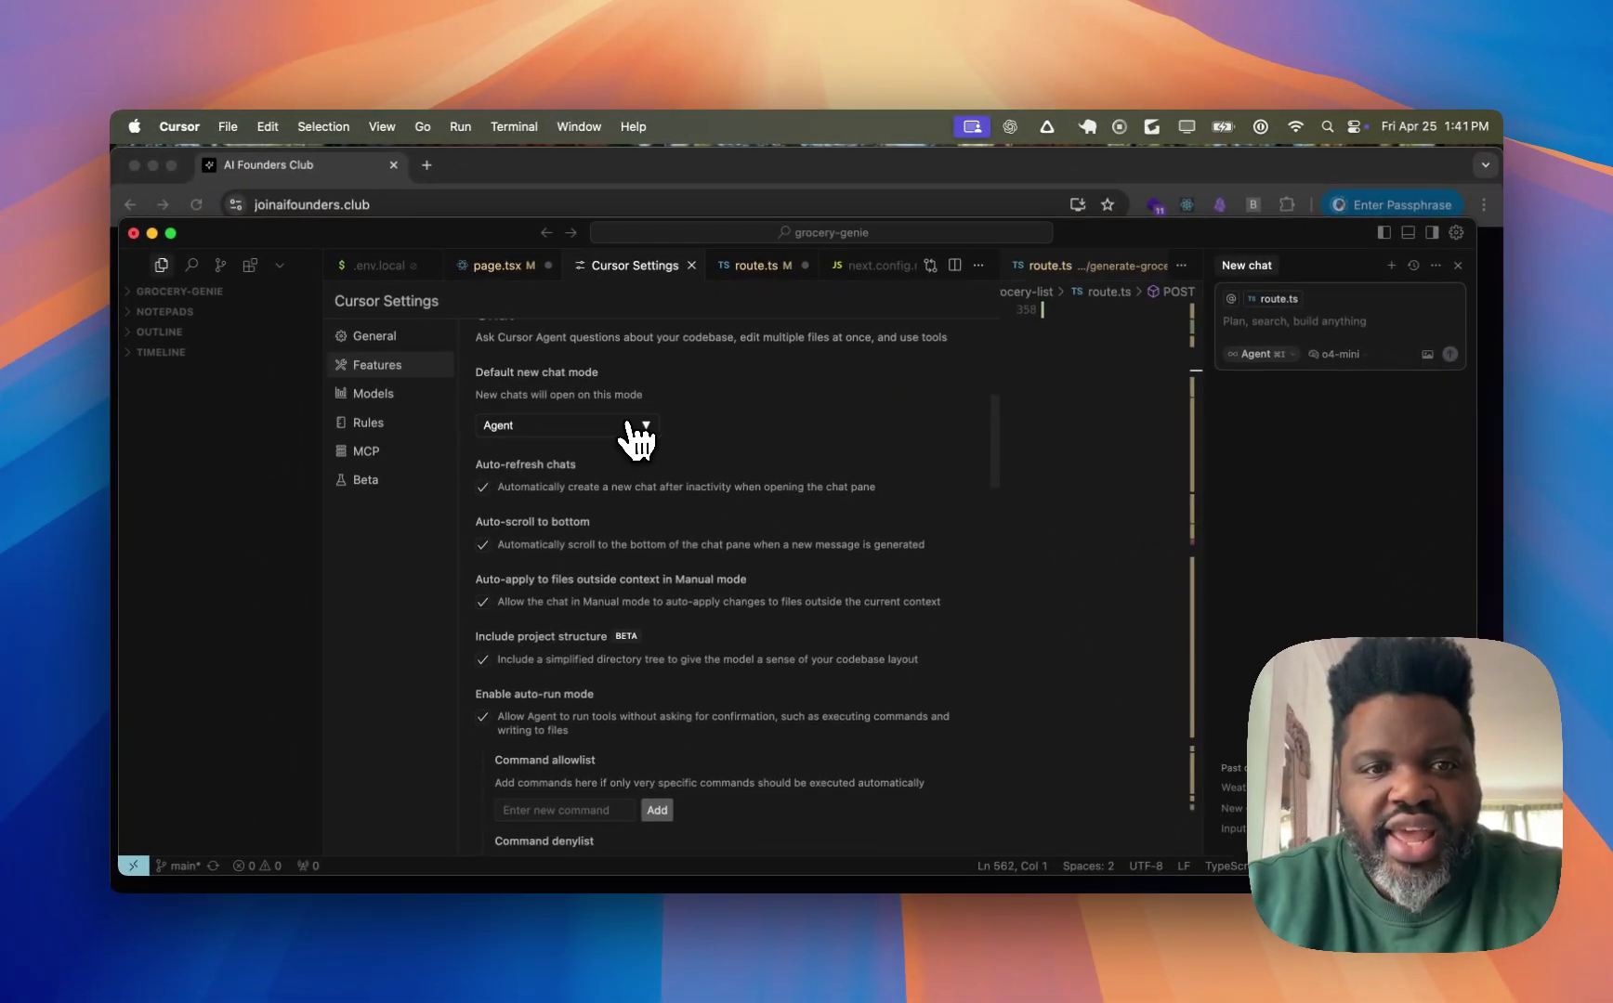
- Switch the Default new chat mode to Ask as a trial and set it back to Agent
left_click(625, 428)
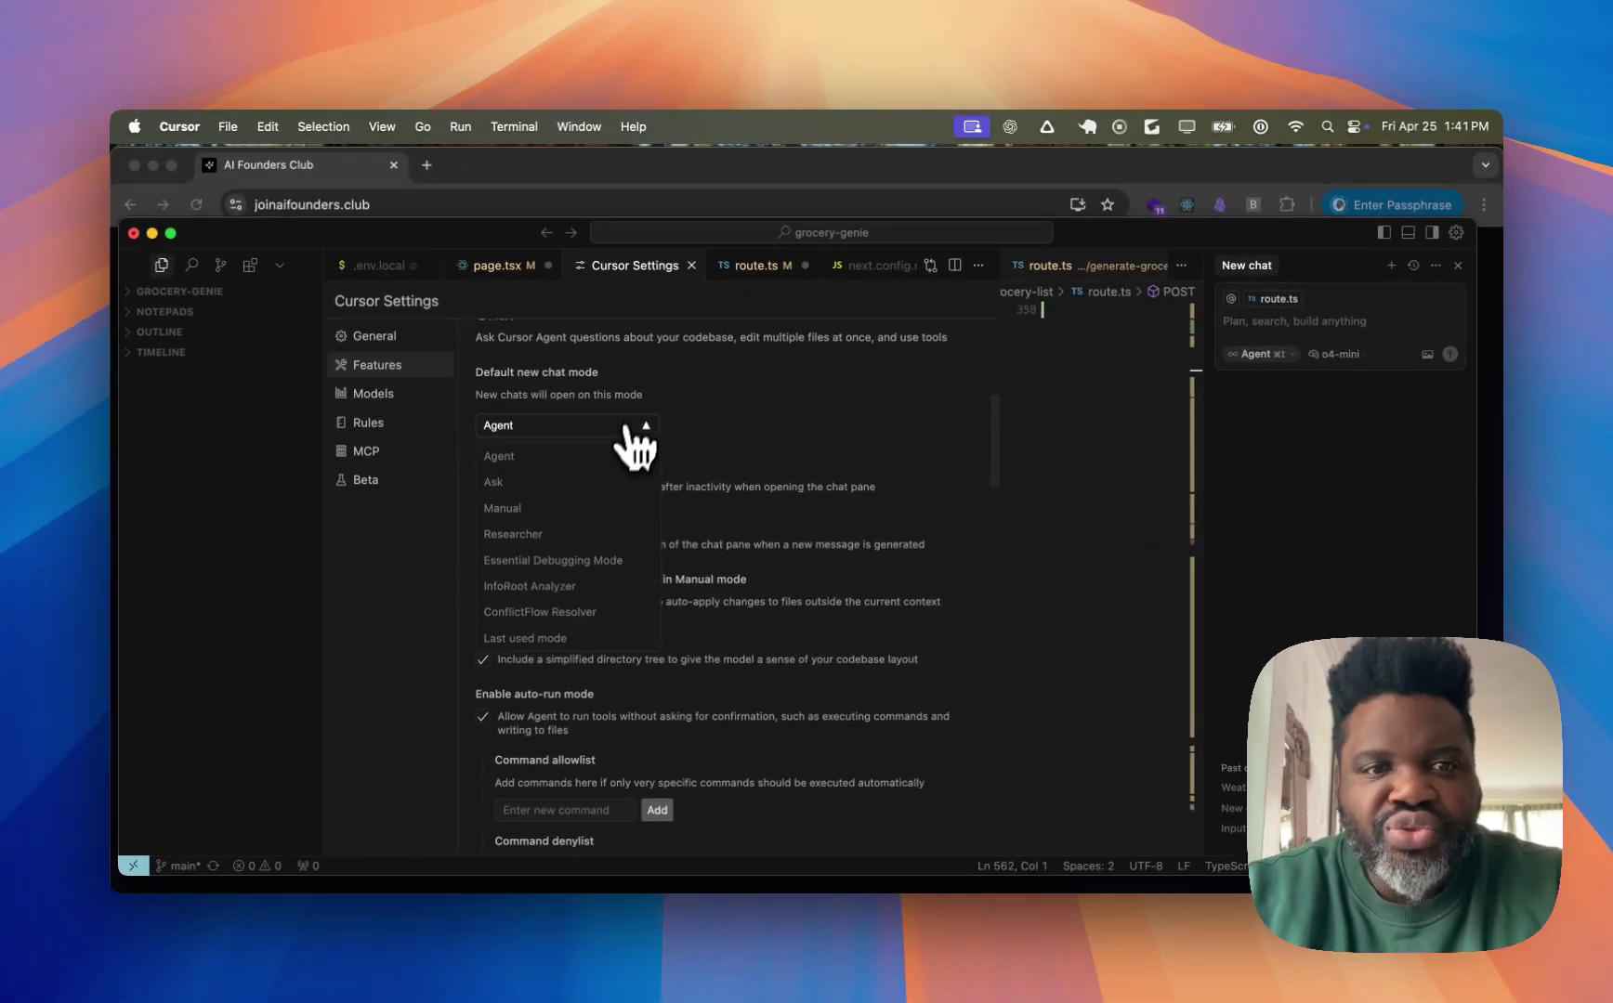
left_click(603, 482)
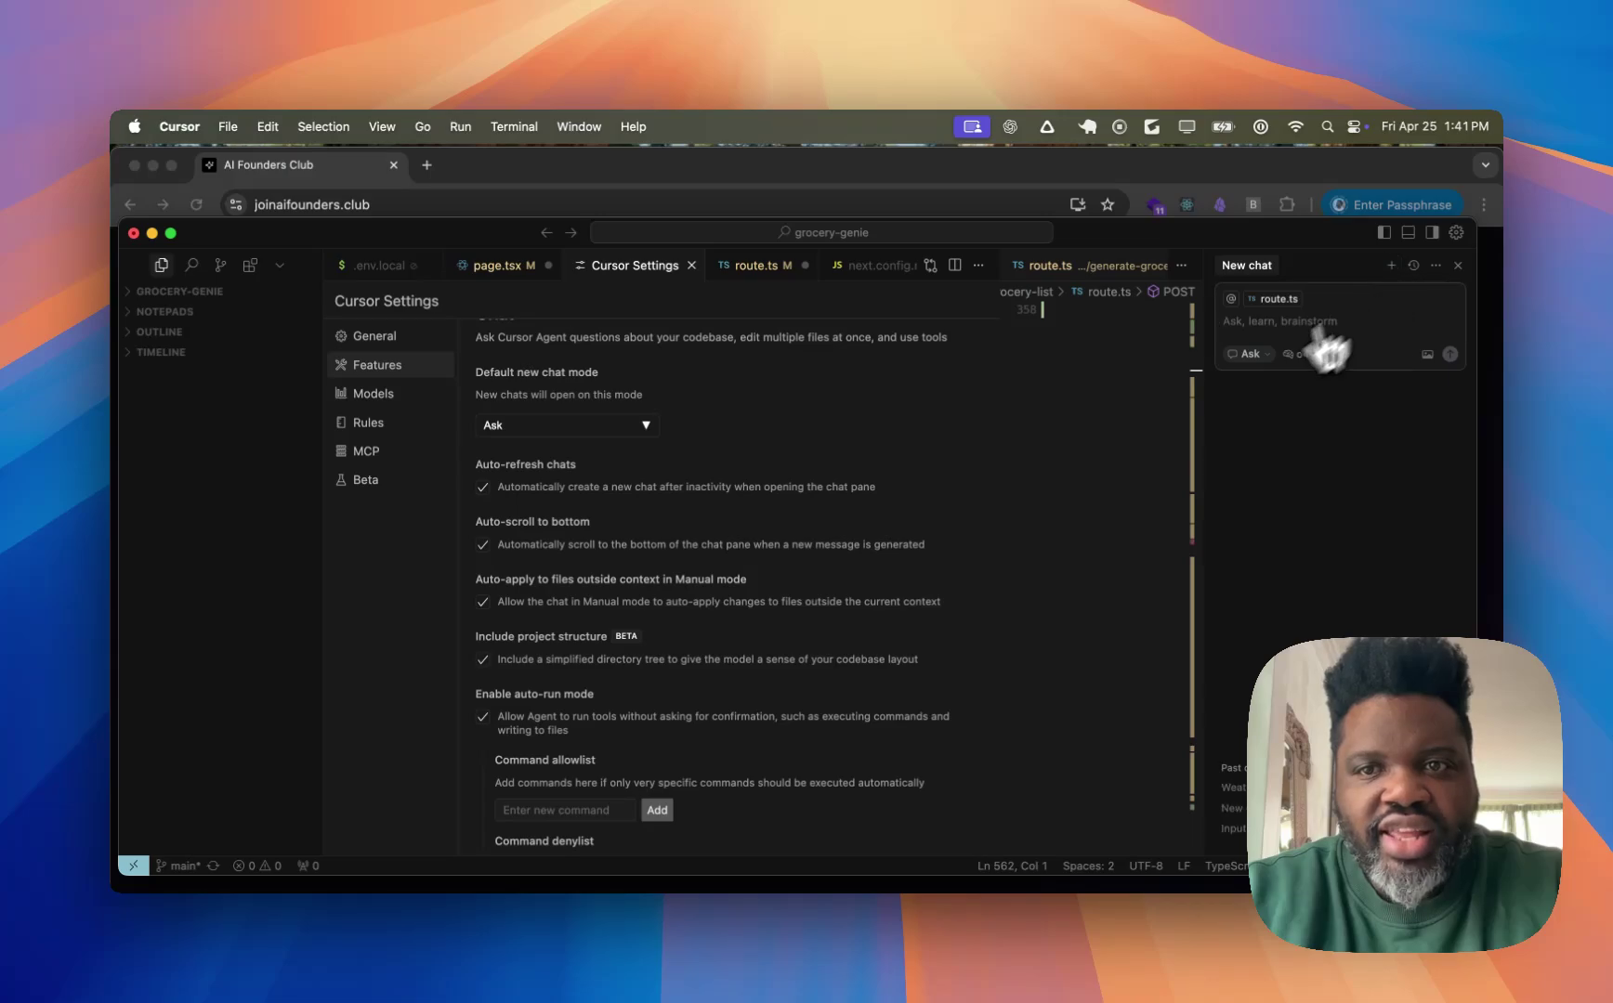
left_click(633, 428)
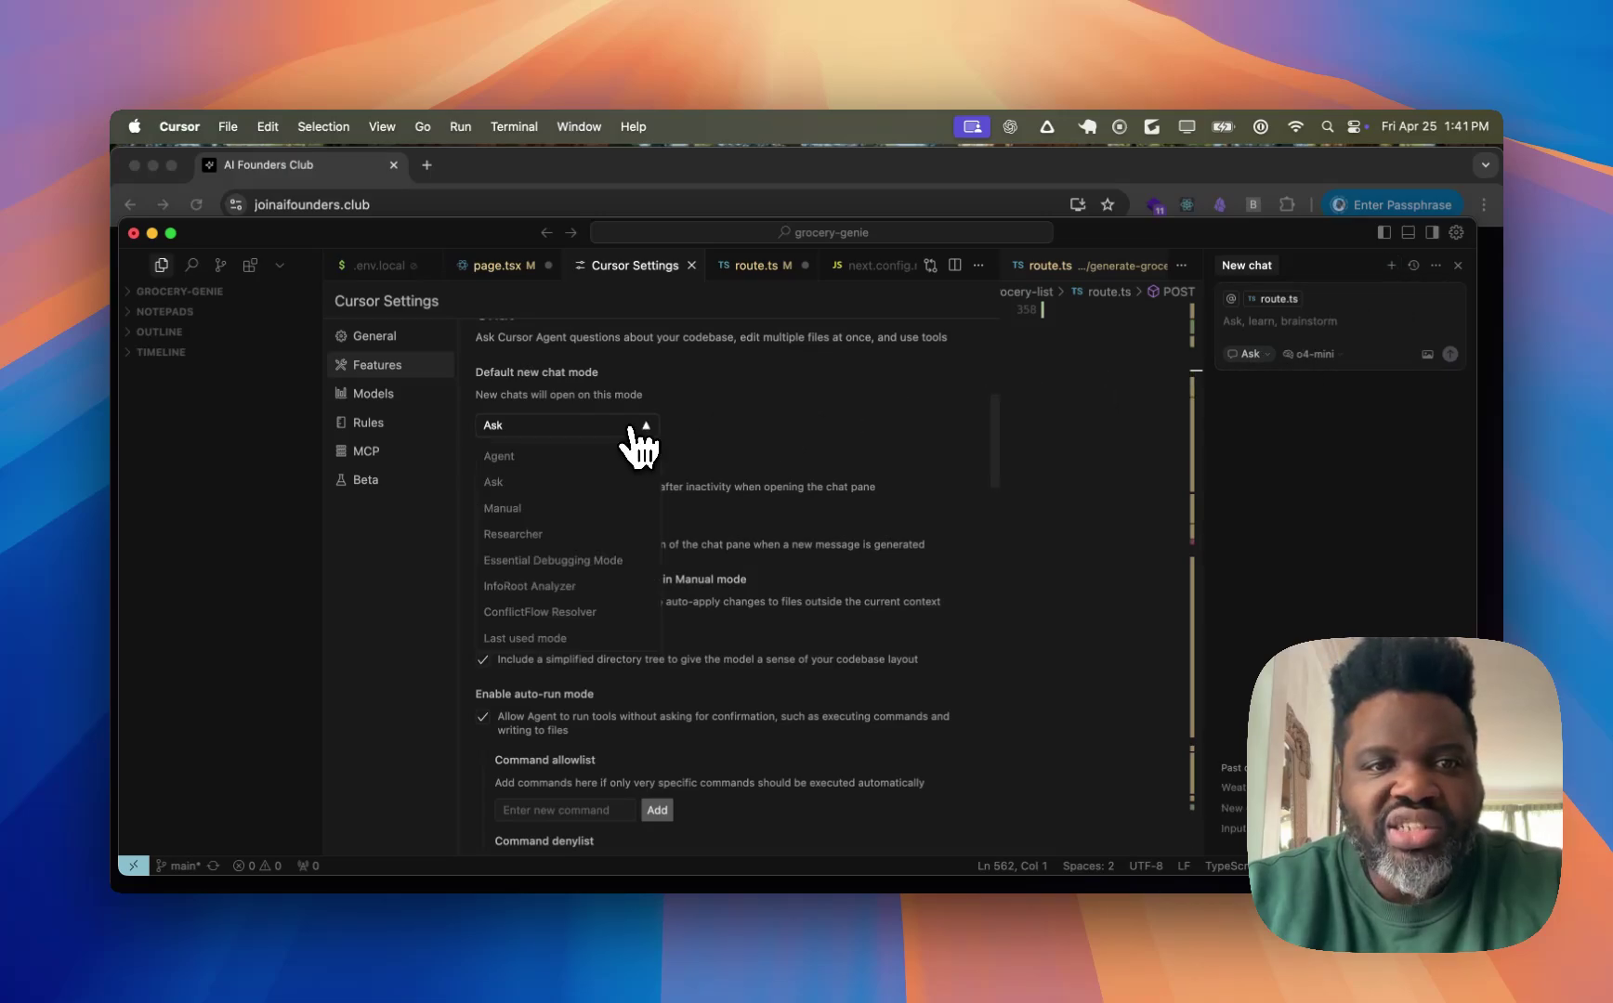
left_click(573, 458)
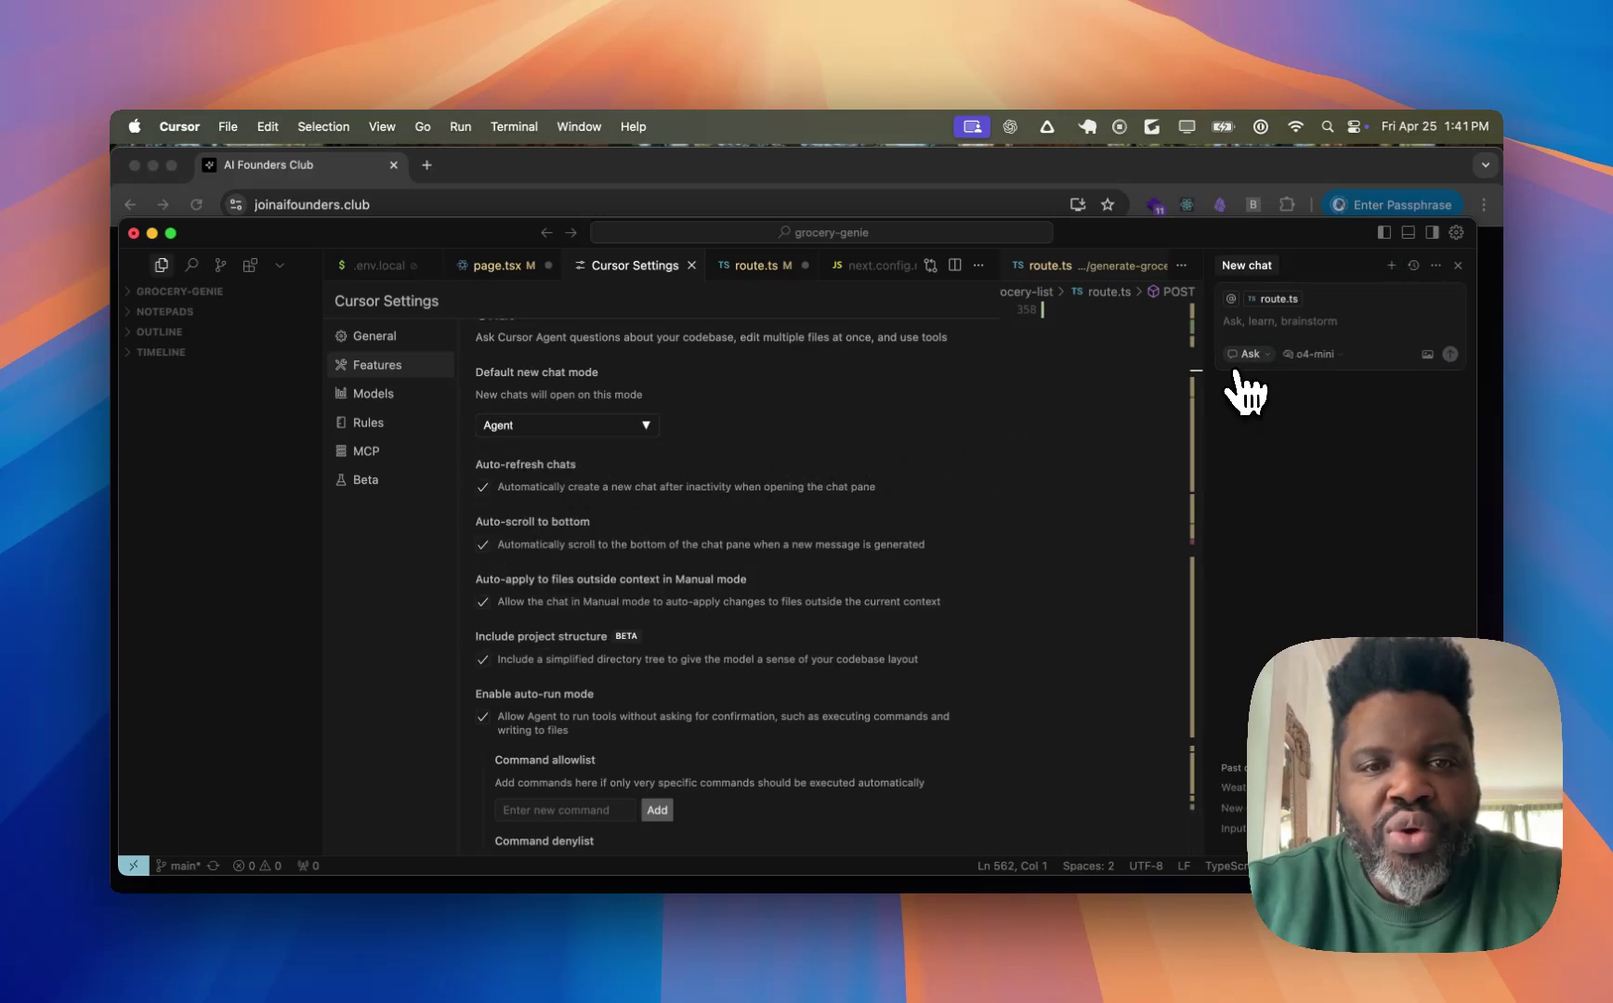
- Hide and reopen the chat pane to check the Auto-refresh chats behaviour
scroll(917, 520, "down", 3)
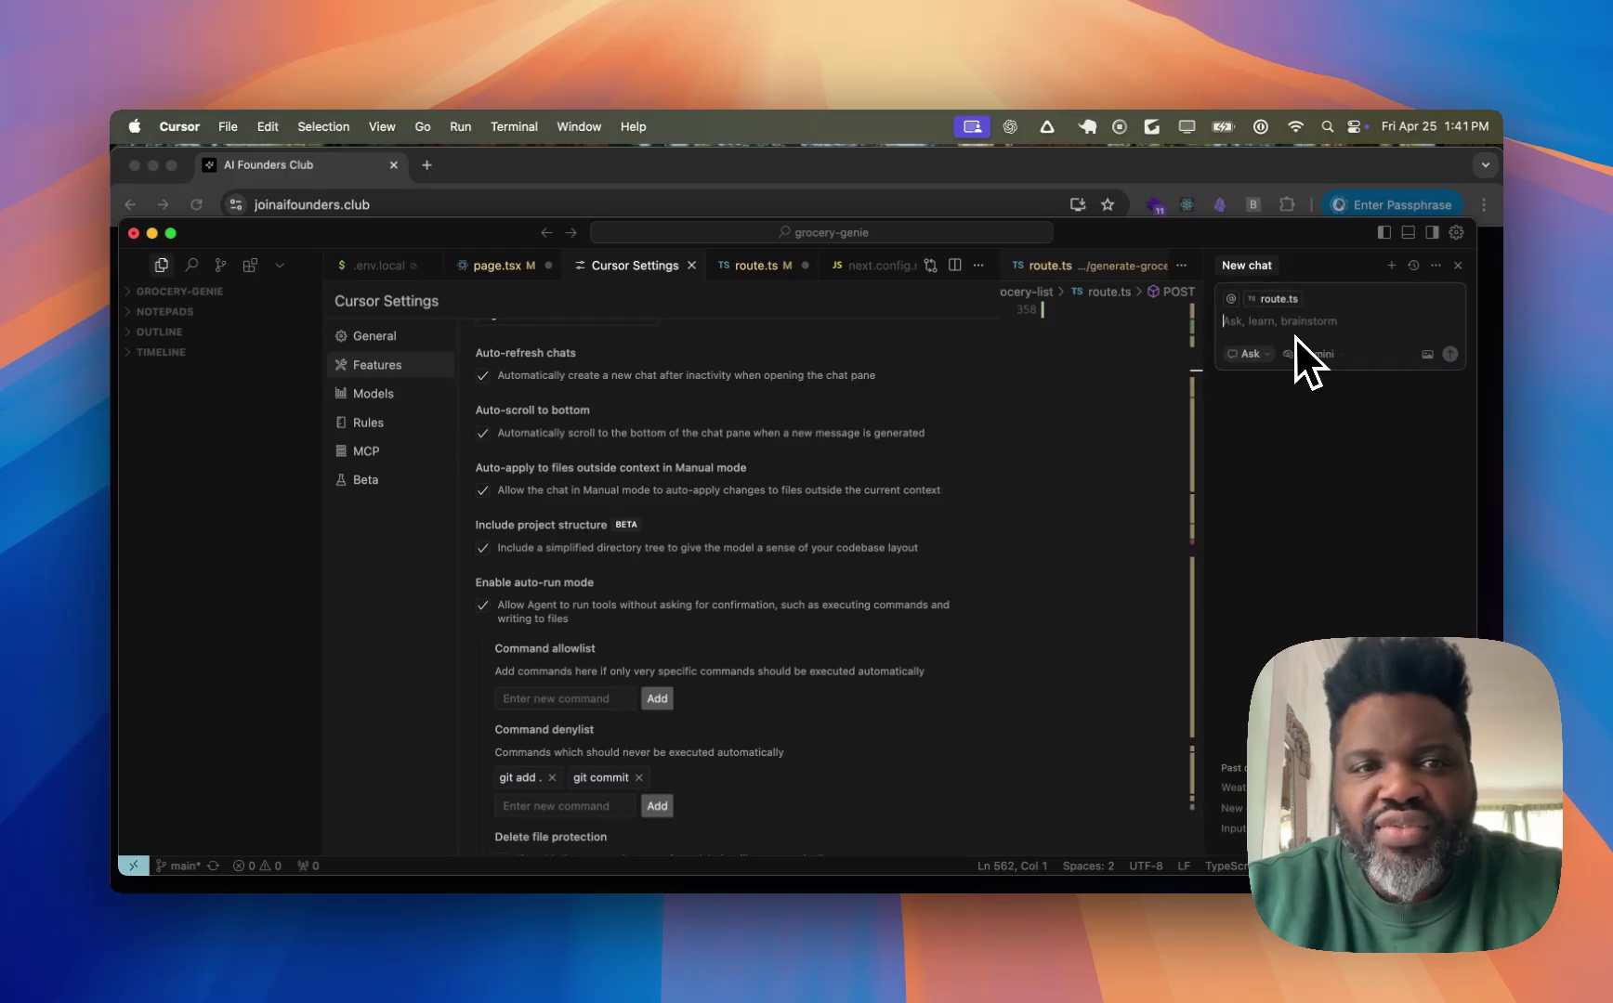
left_click(1433, 234)
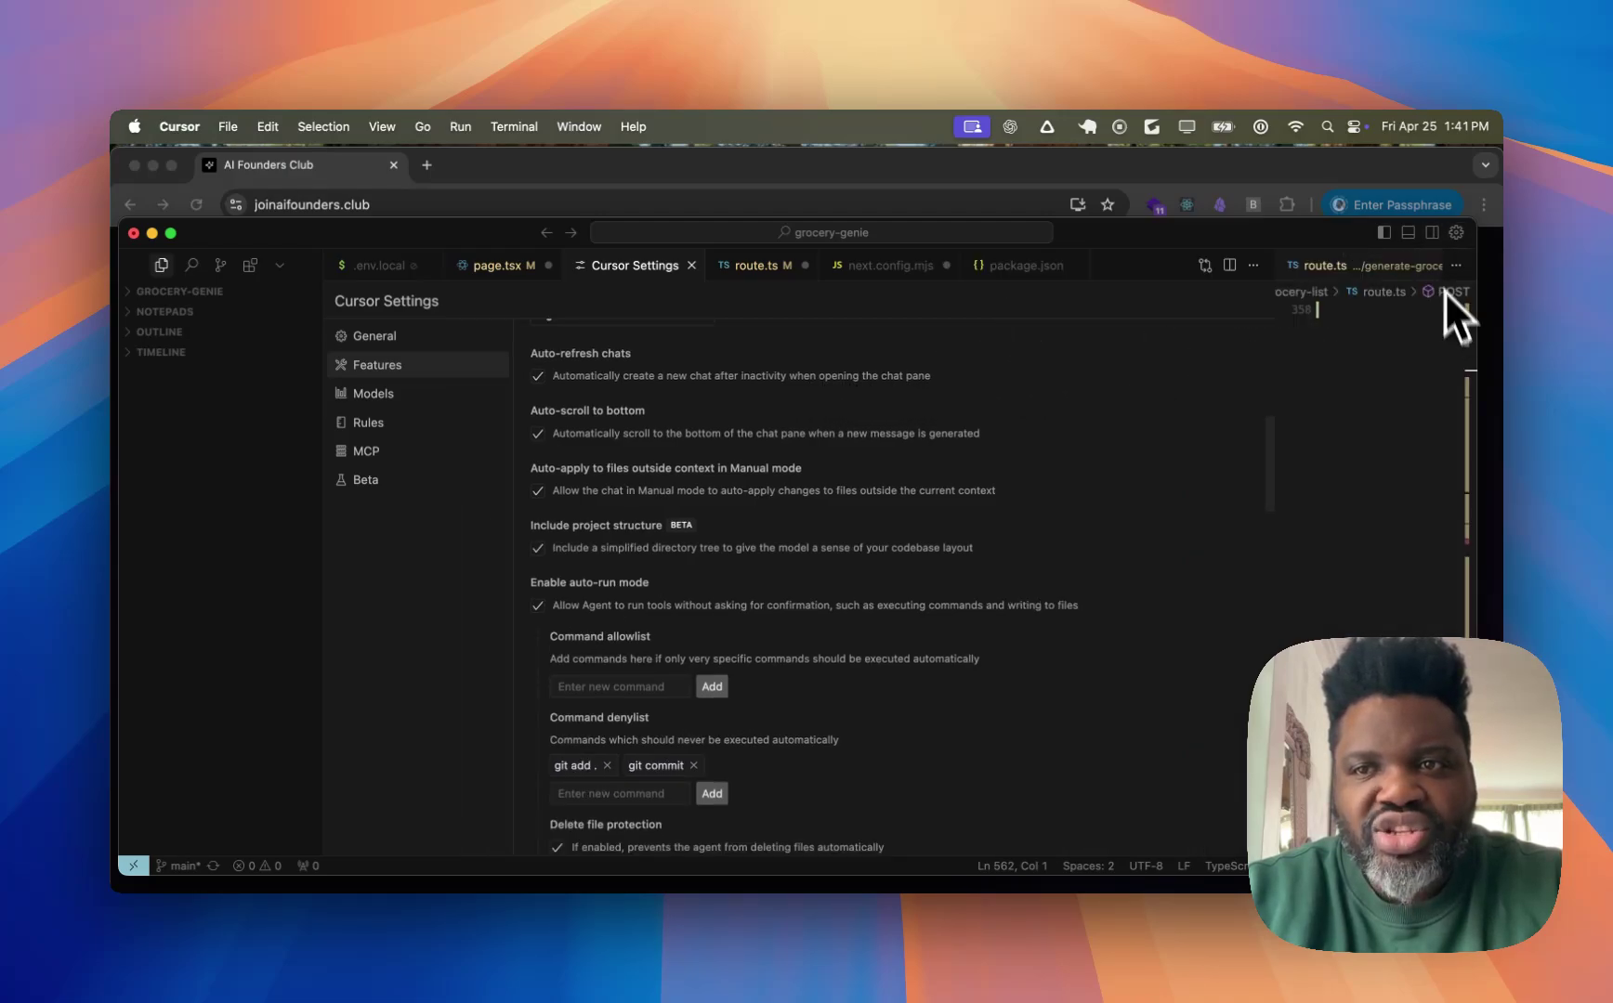
left_click(1434, 234)
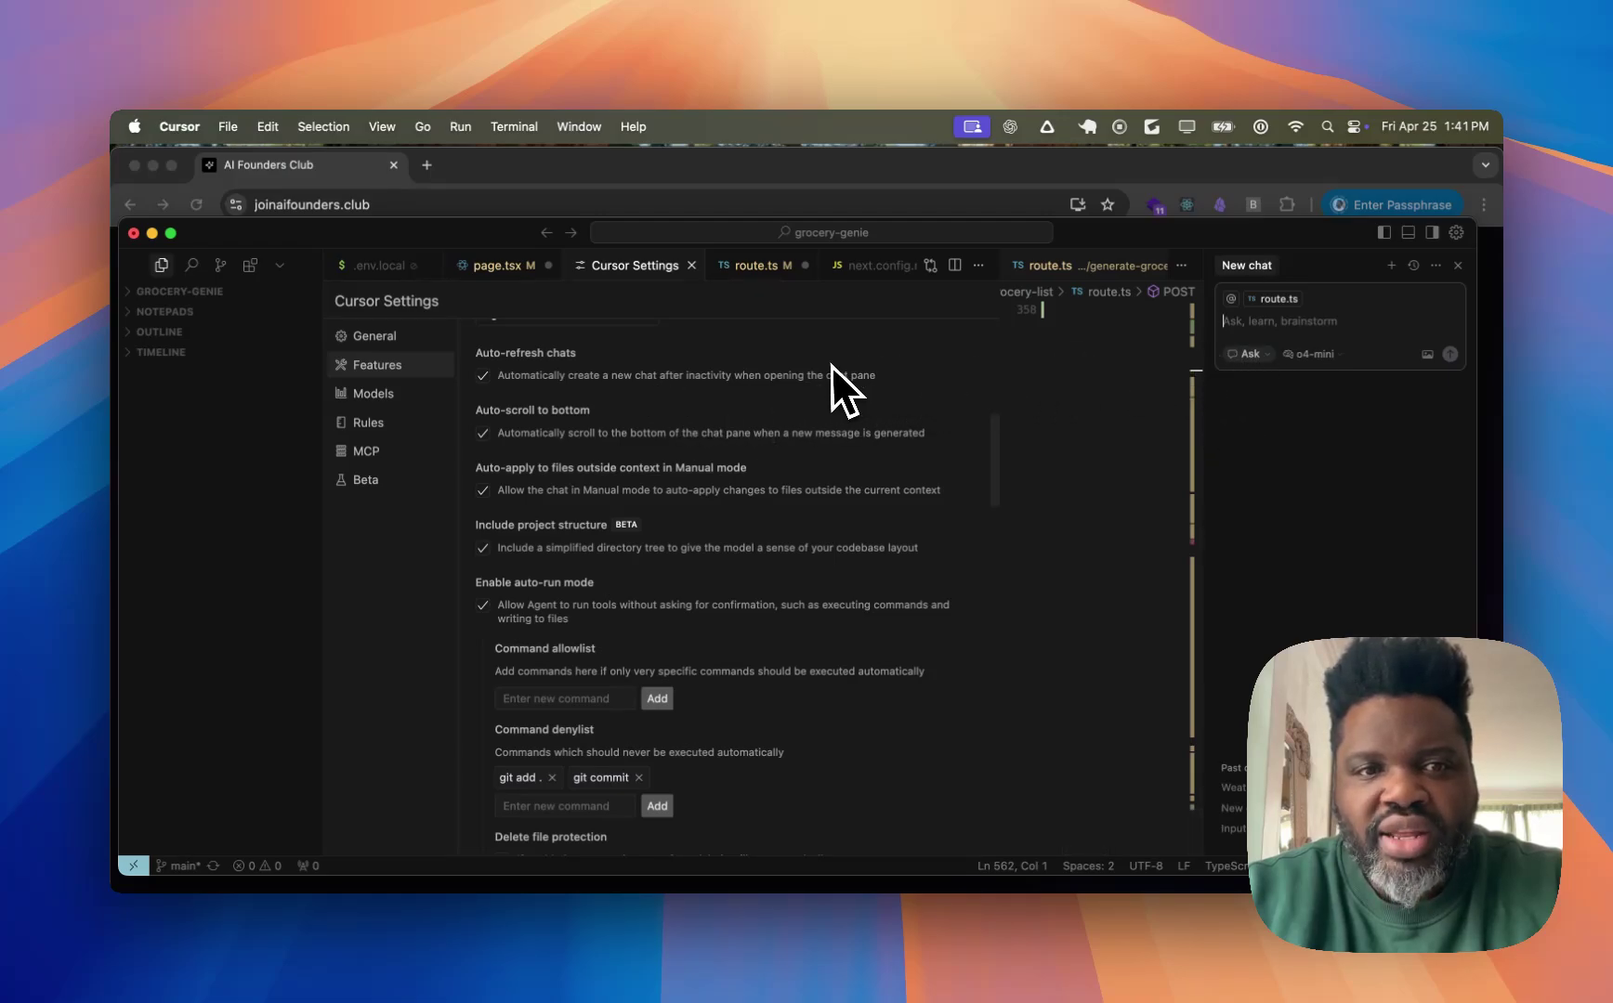
scroll(623, 410, "down", 2)
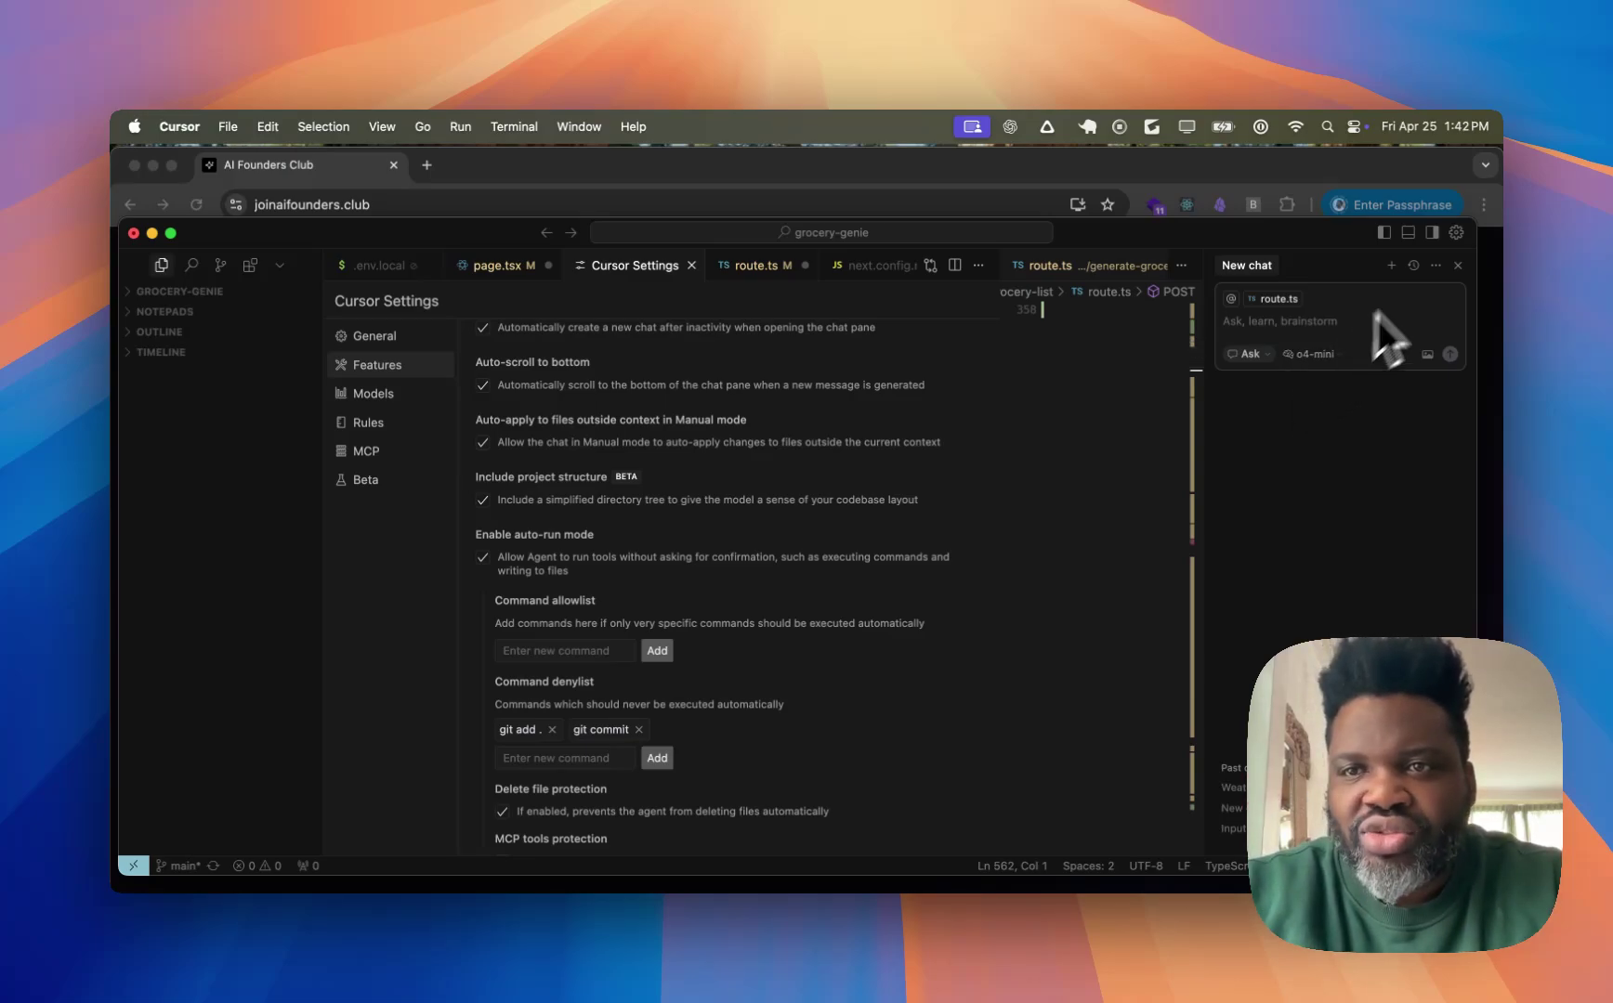
- View the past chats Weather Check in Toronto with Firecrawl MCP, Input Box for Environment Variable and yesterday's New Chat
left_click(1413, 266)
left_click(842, 338)
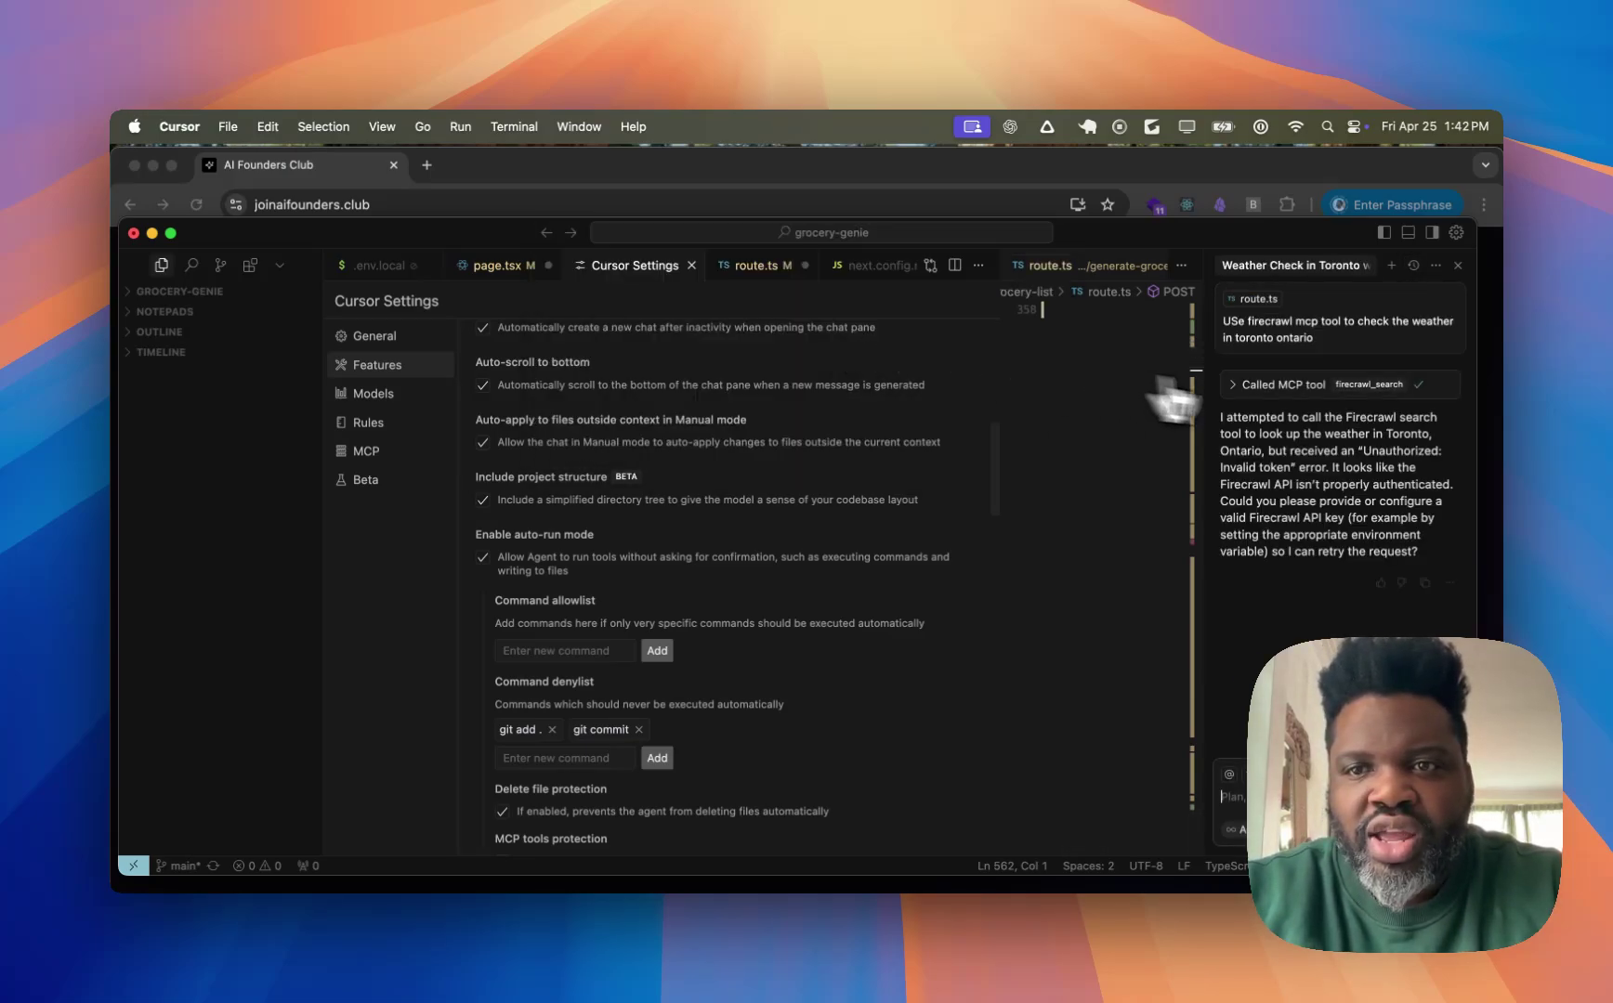
left_click(1413, 265)
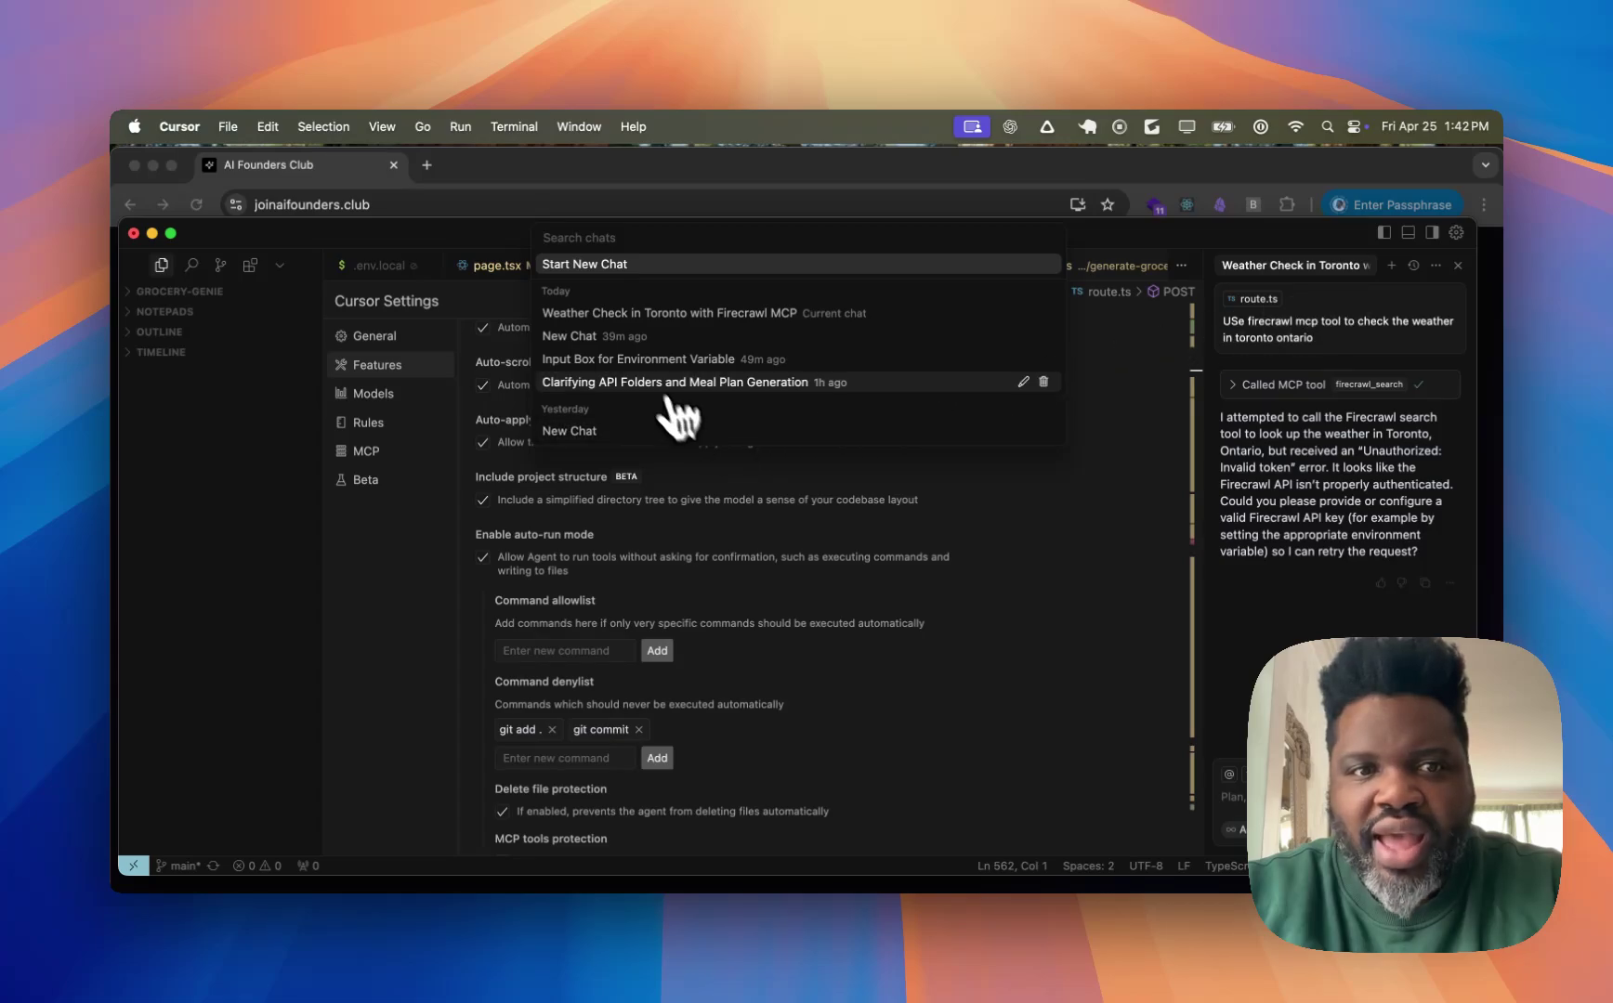
left_click(655, 359)
left_click(1413, 266)
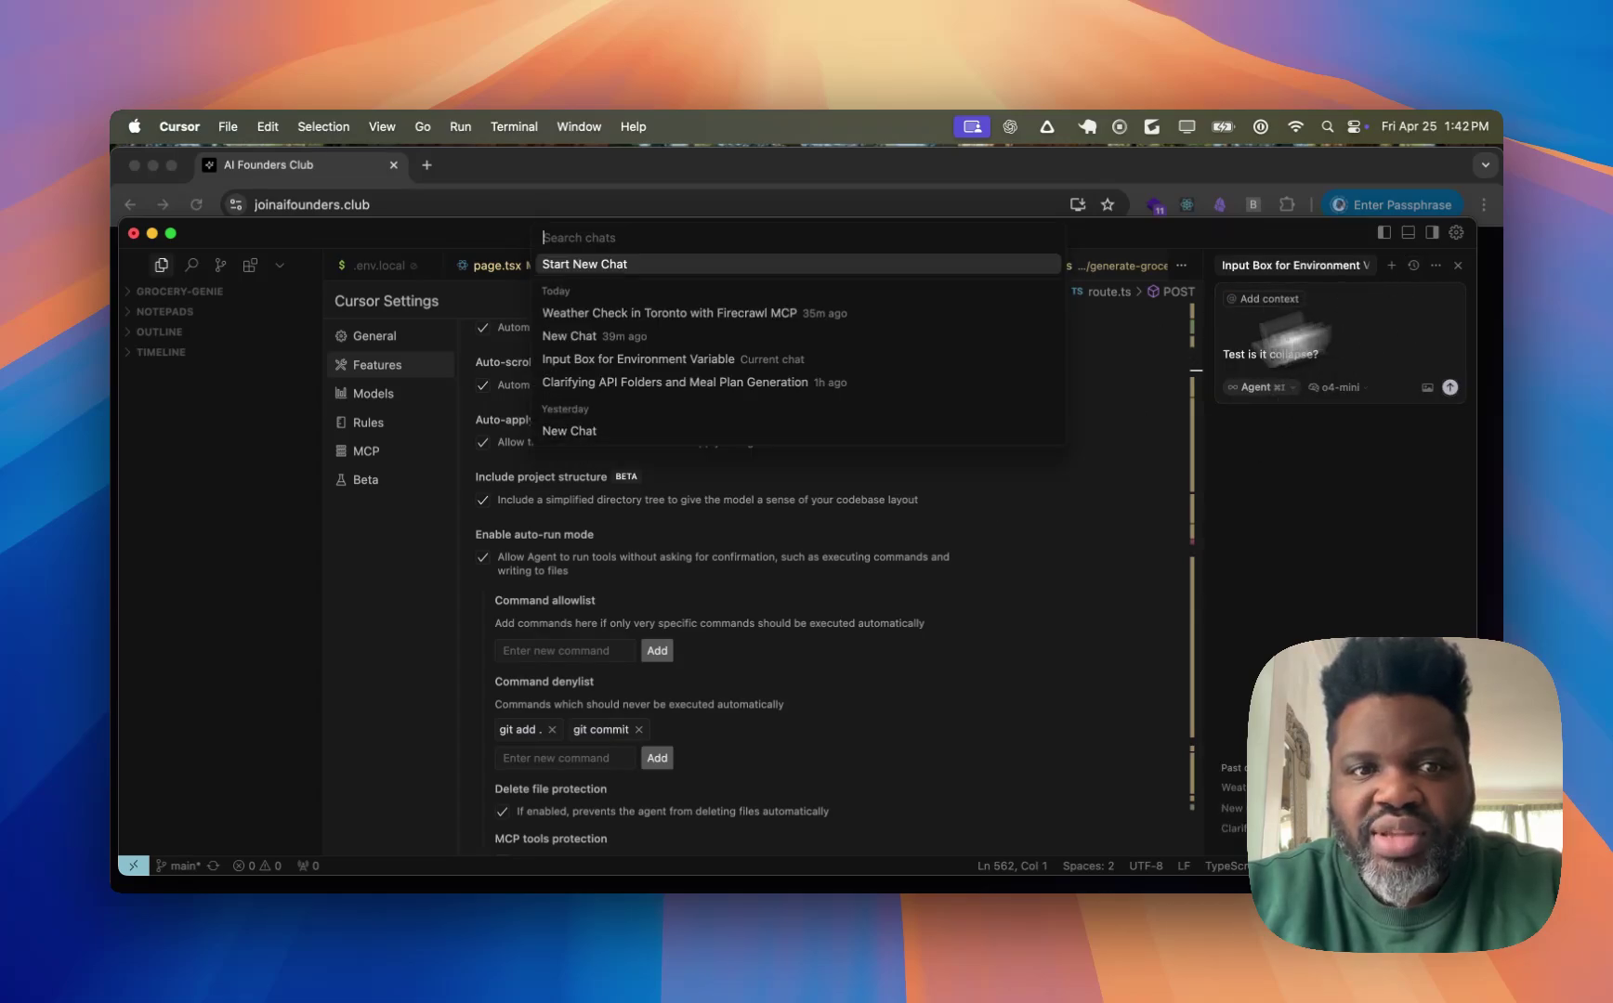
left_click(712, 432)
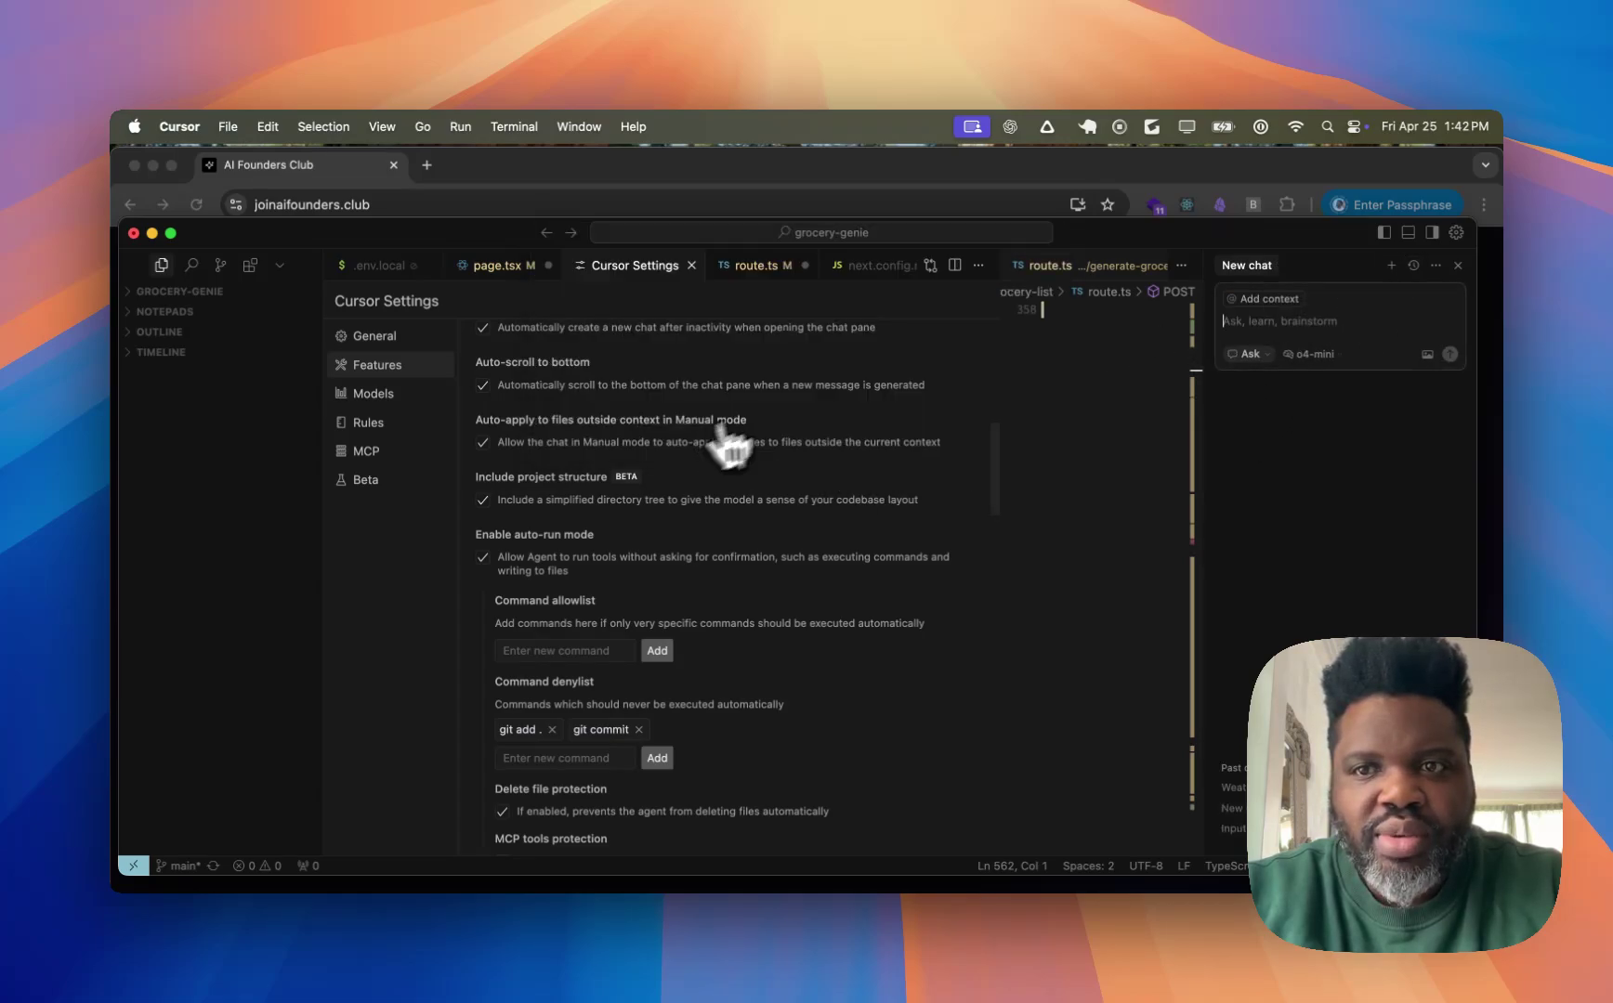
- Open the past chat Clarifying API Folders and Meal Plan Generation and look back through its messages
left_click(1413, 265)
left_click(773, 390)
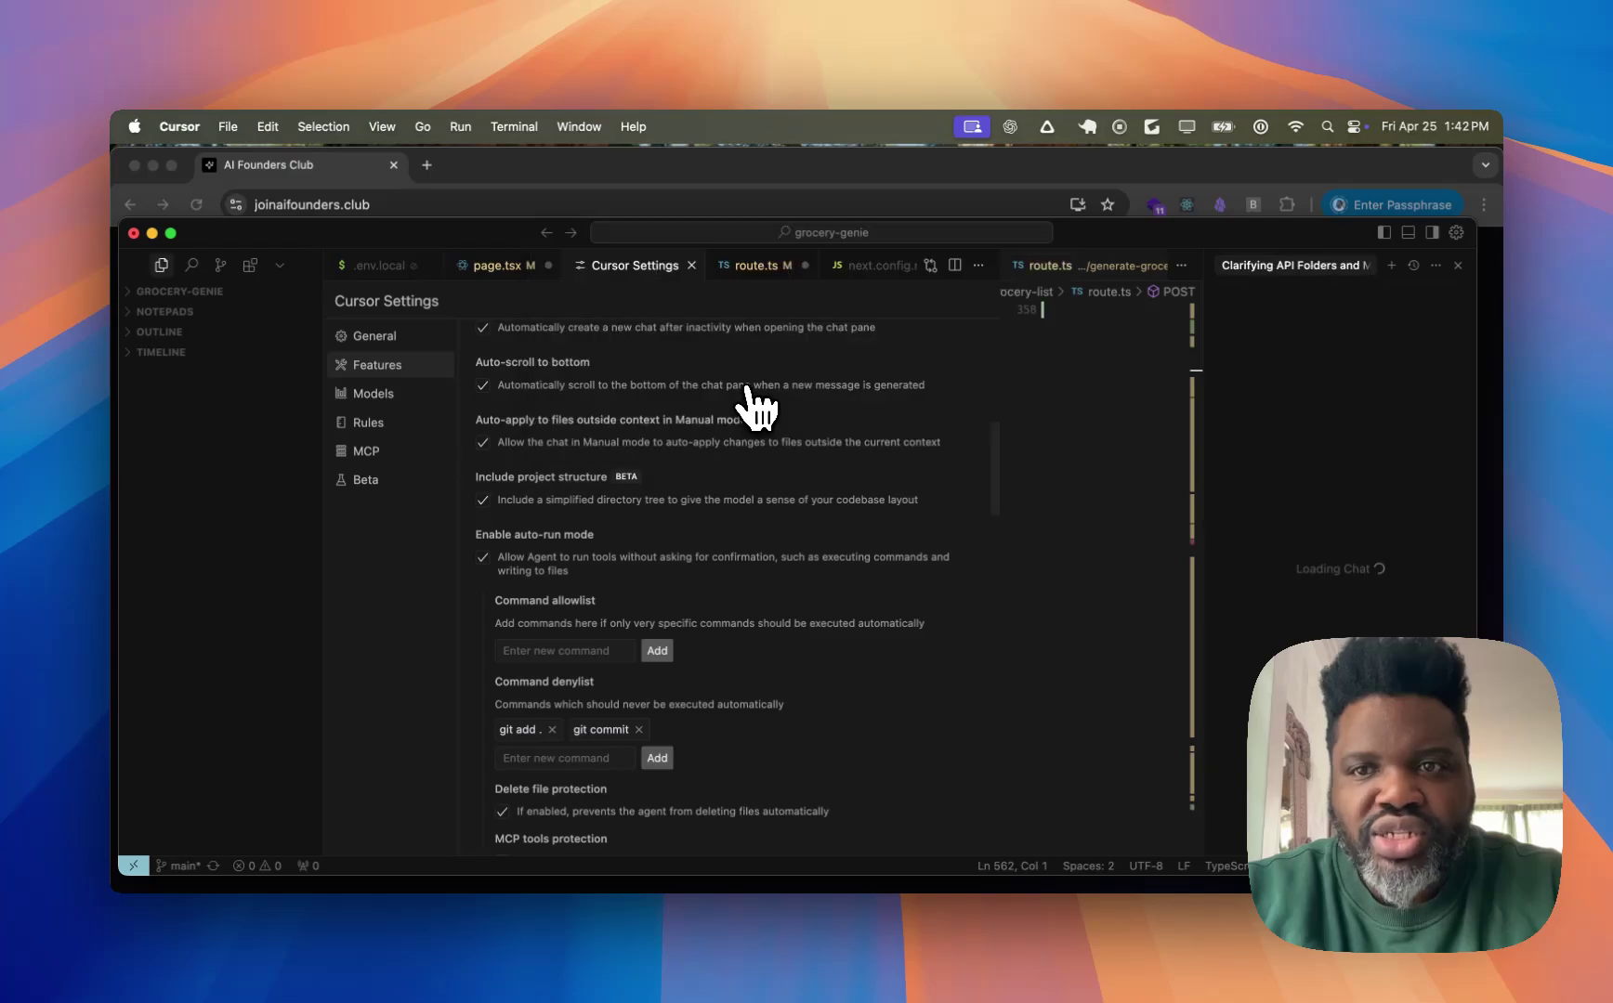
scroll(1323, 395, "up", 10)
scroll(1323, 395, "up", 10)
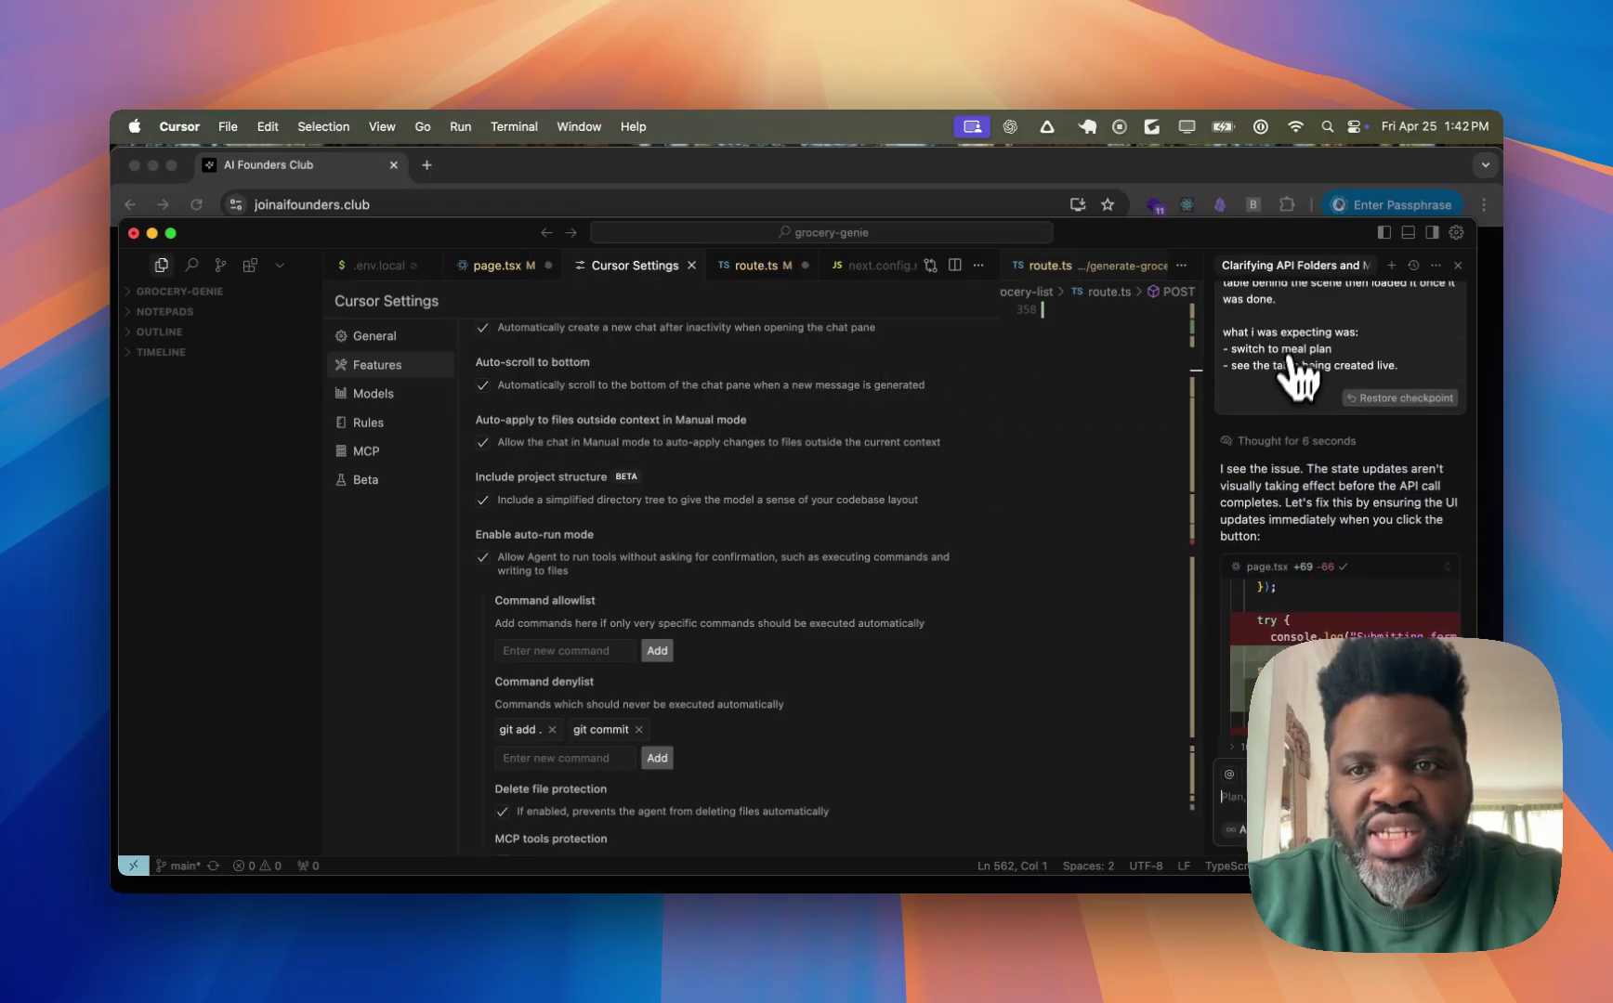
- Read through the rest of the open chat down to its closing summary of key improvements
scroll(1296, 376, "up", 3)
scroll(1328, 486, "down", 5)
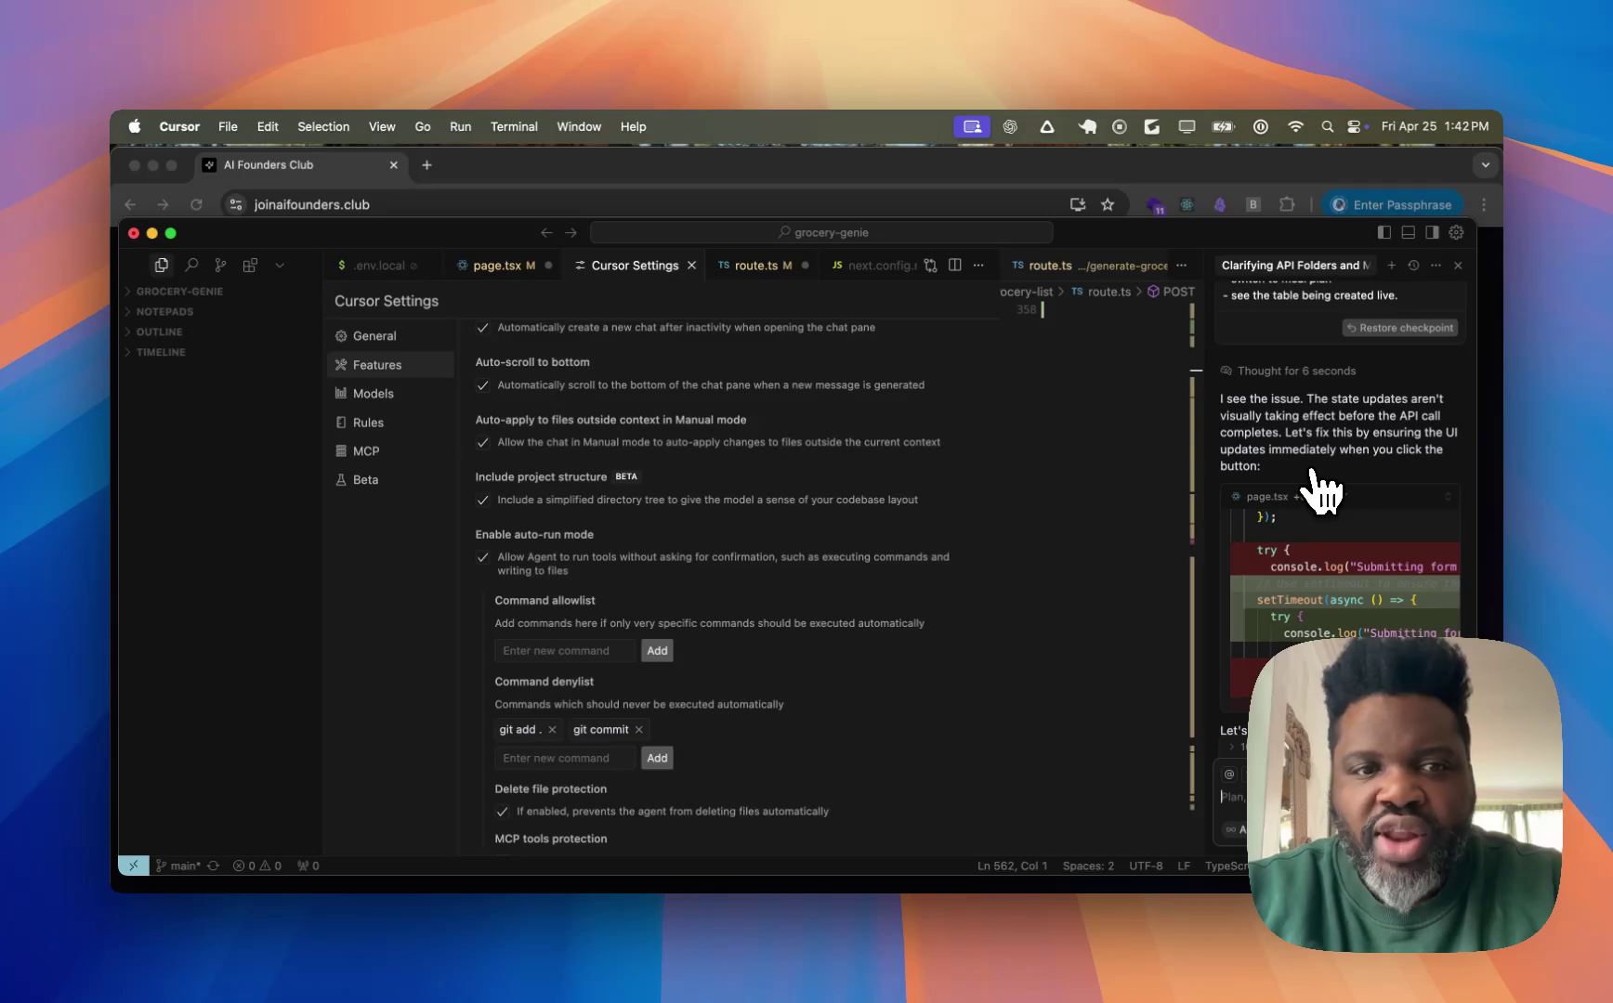
scroll(1321, 489, "down", 10)
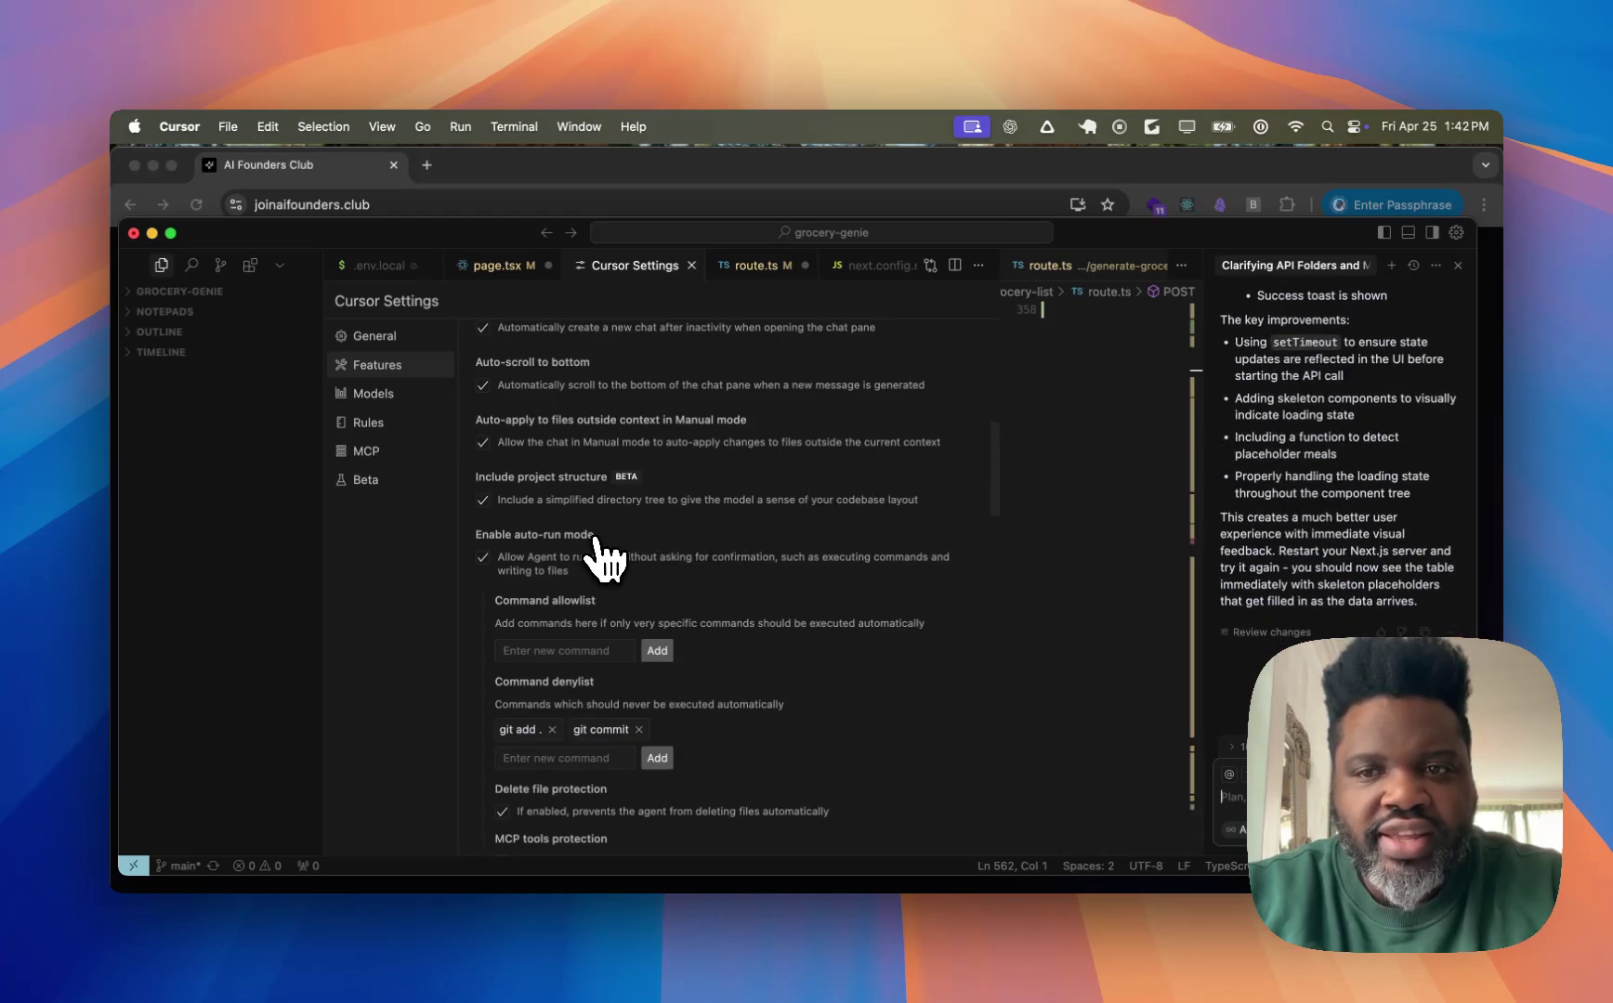
- Switch the chat's mode from Agent to Manual
scroll(599, 557, "down", 2)
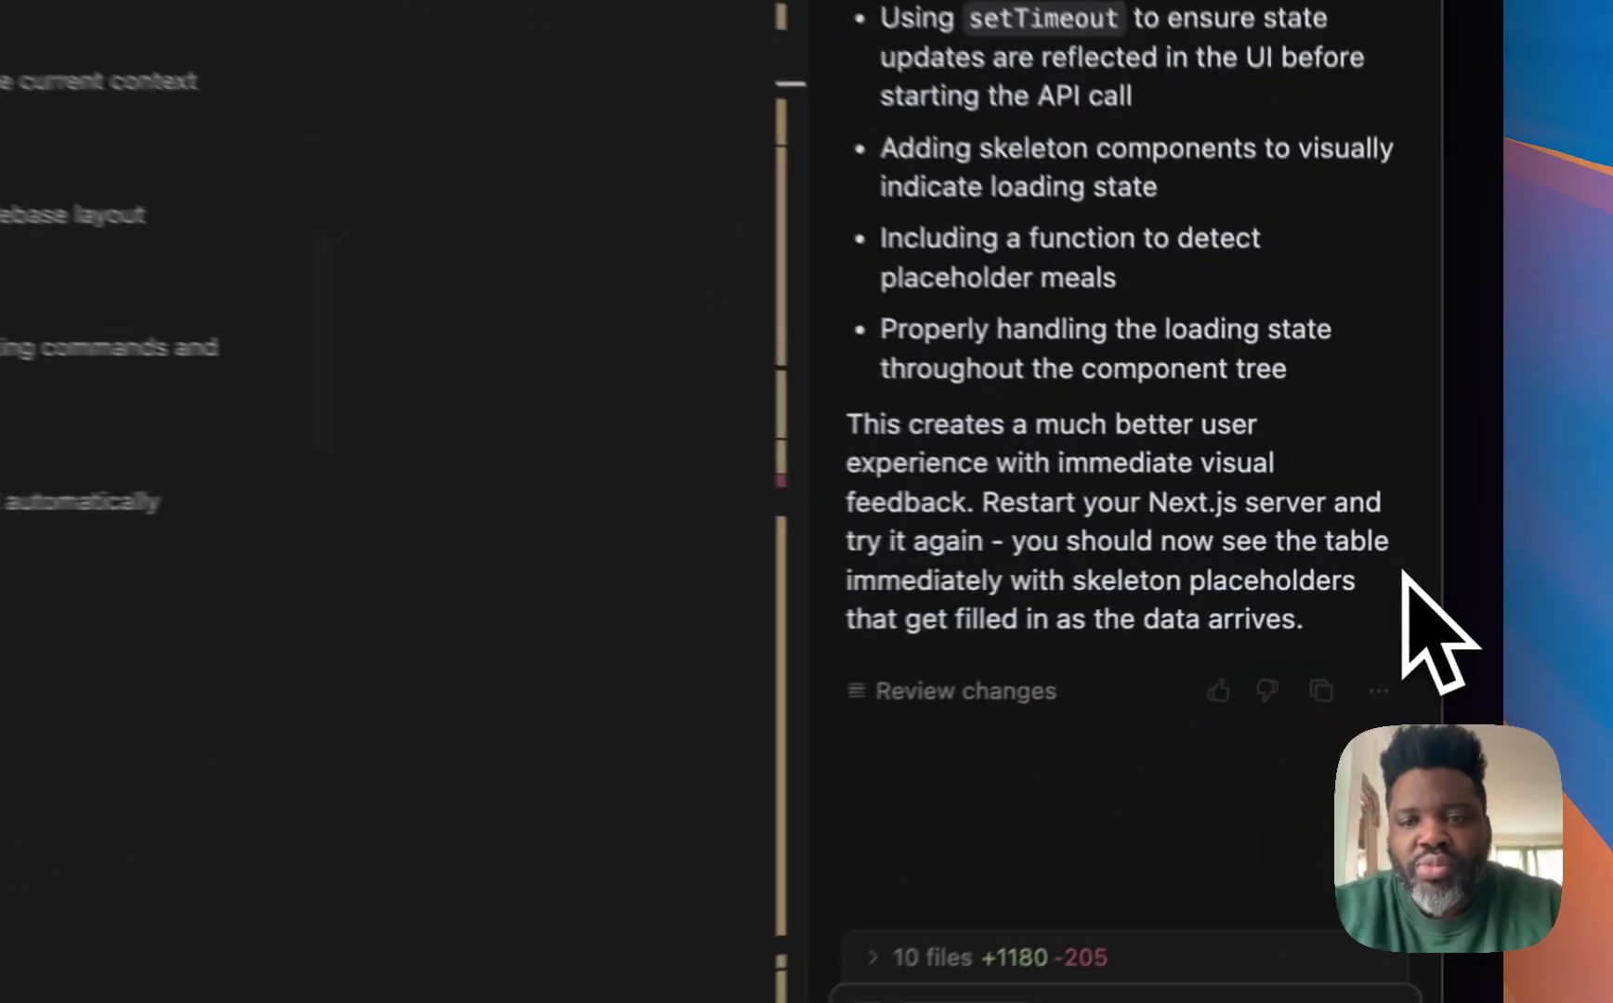
left_click(934, 739)
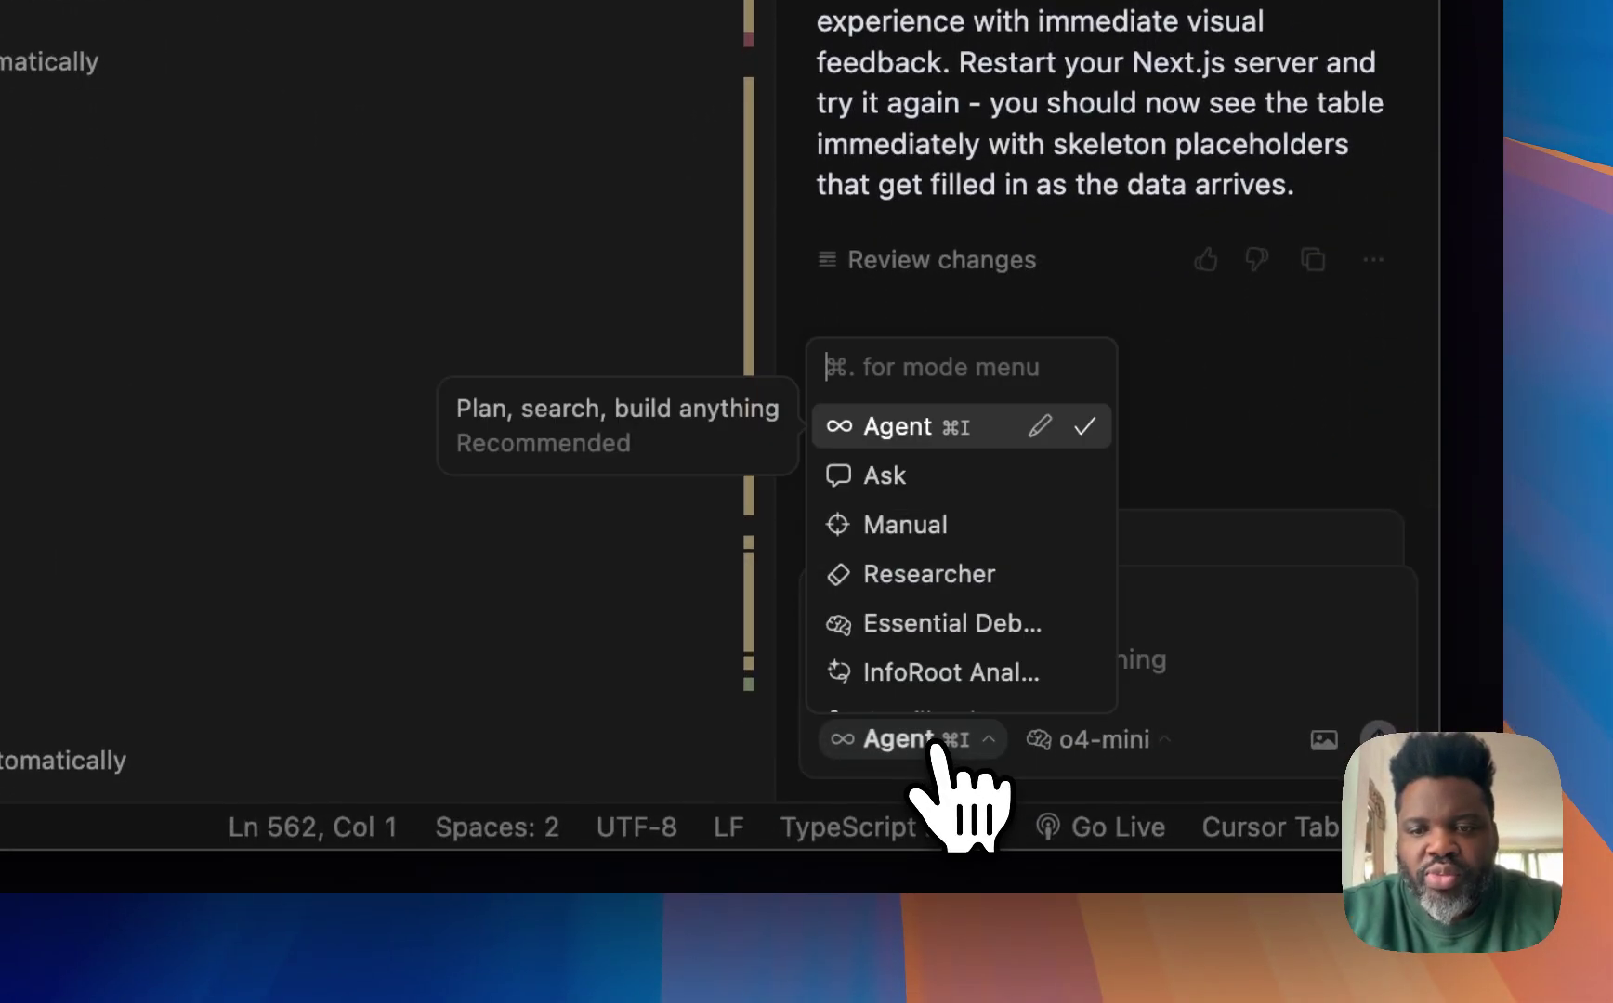
left_click(966, 531)
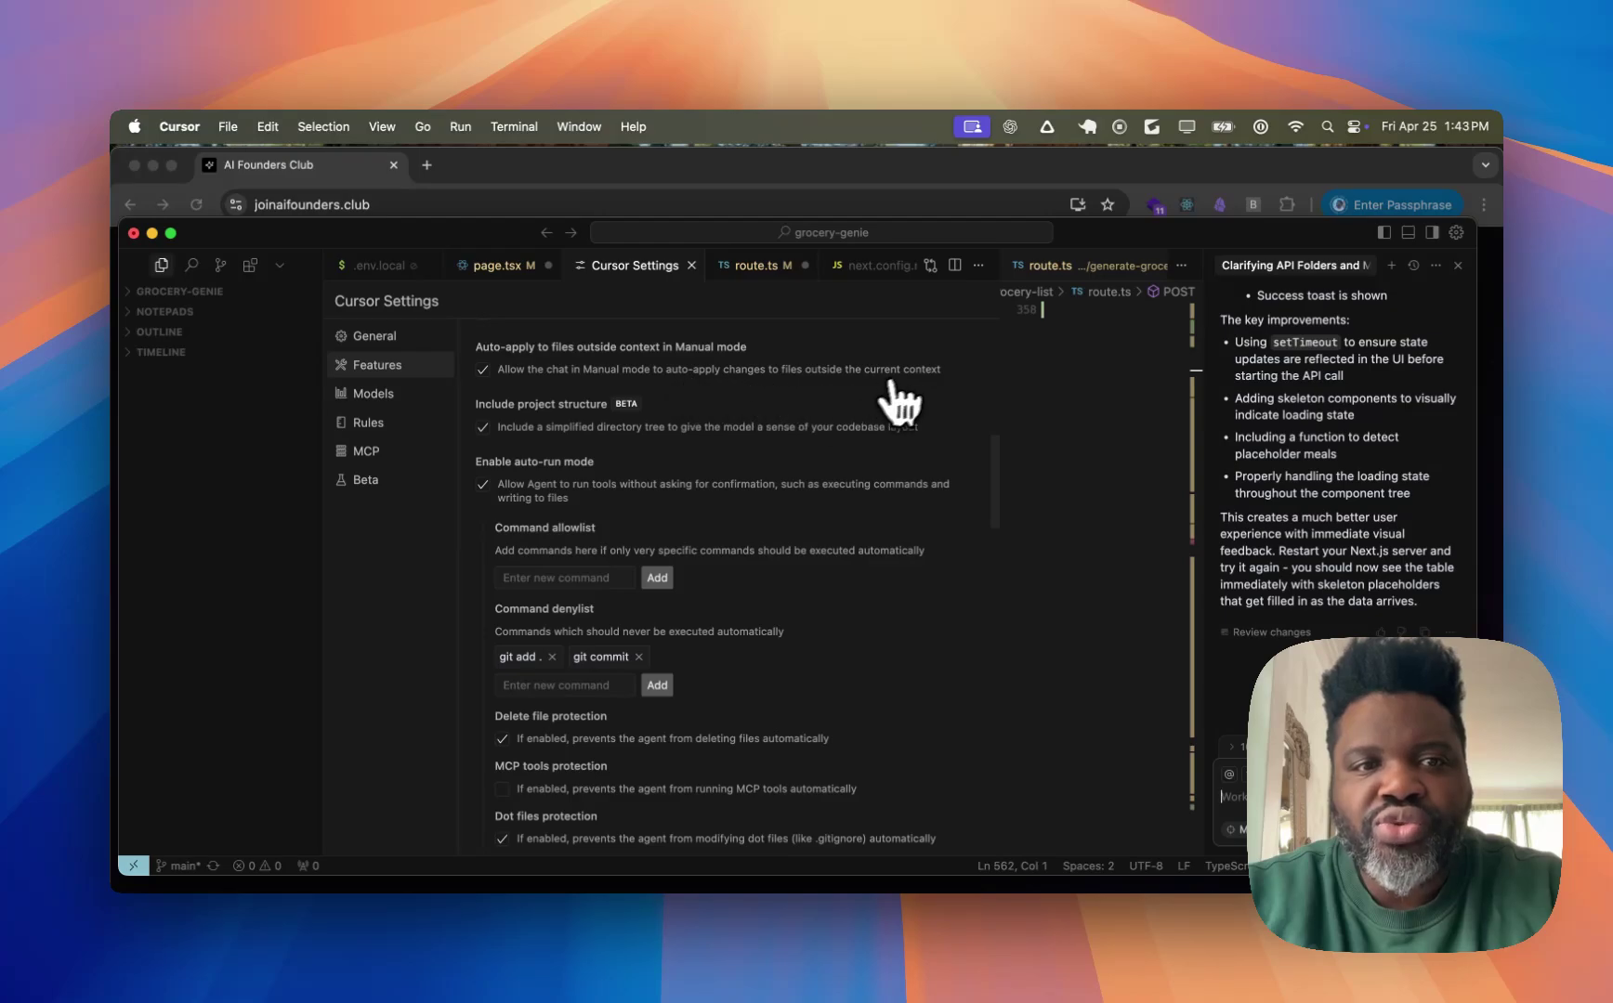
- Turn the Include project structure option off as a trial and back on
scroll(698, 374, "down", 3)
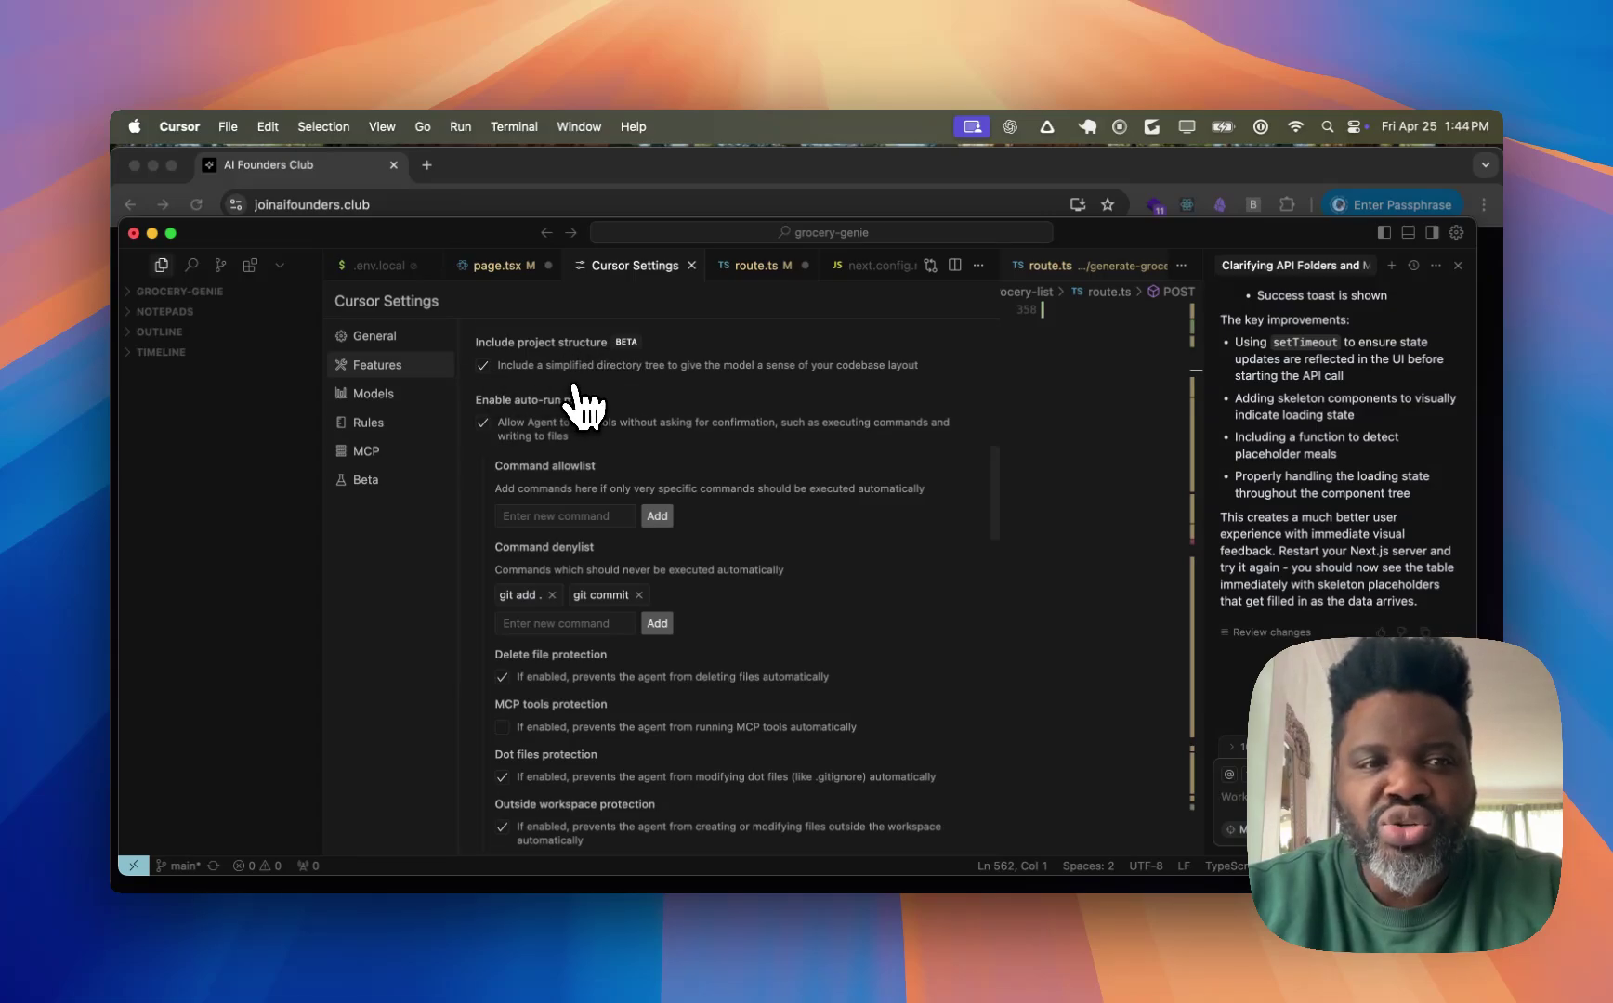
left_click(482, 365)
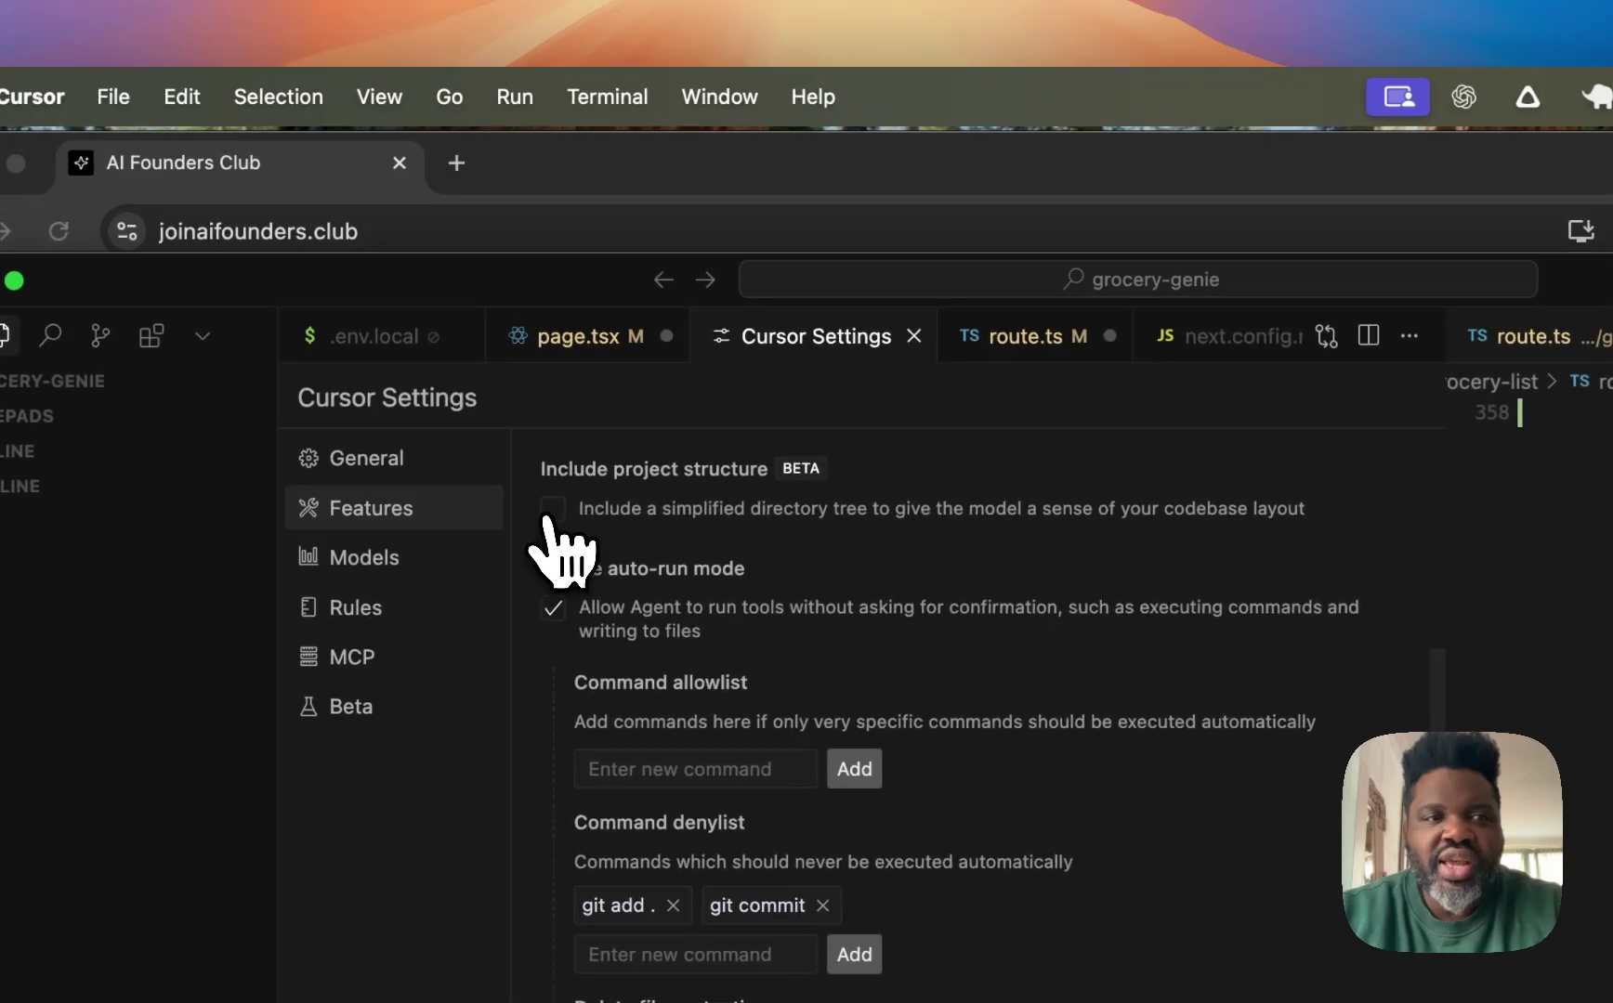
left_click(551, 511)
- Examine the Search, Edit, Run and MCP tool permissions of the Researcher custom mode, and close its settings without changes
scroll(799, 631, "down", 3)
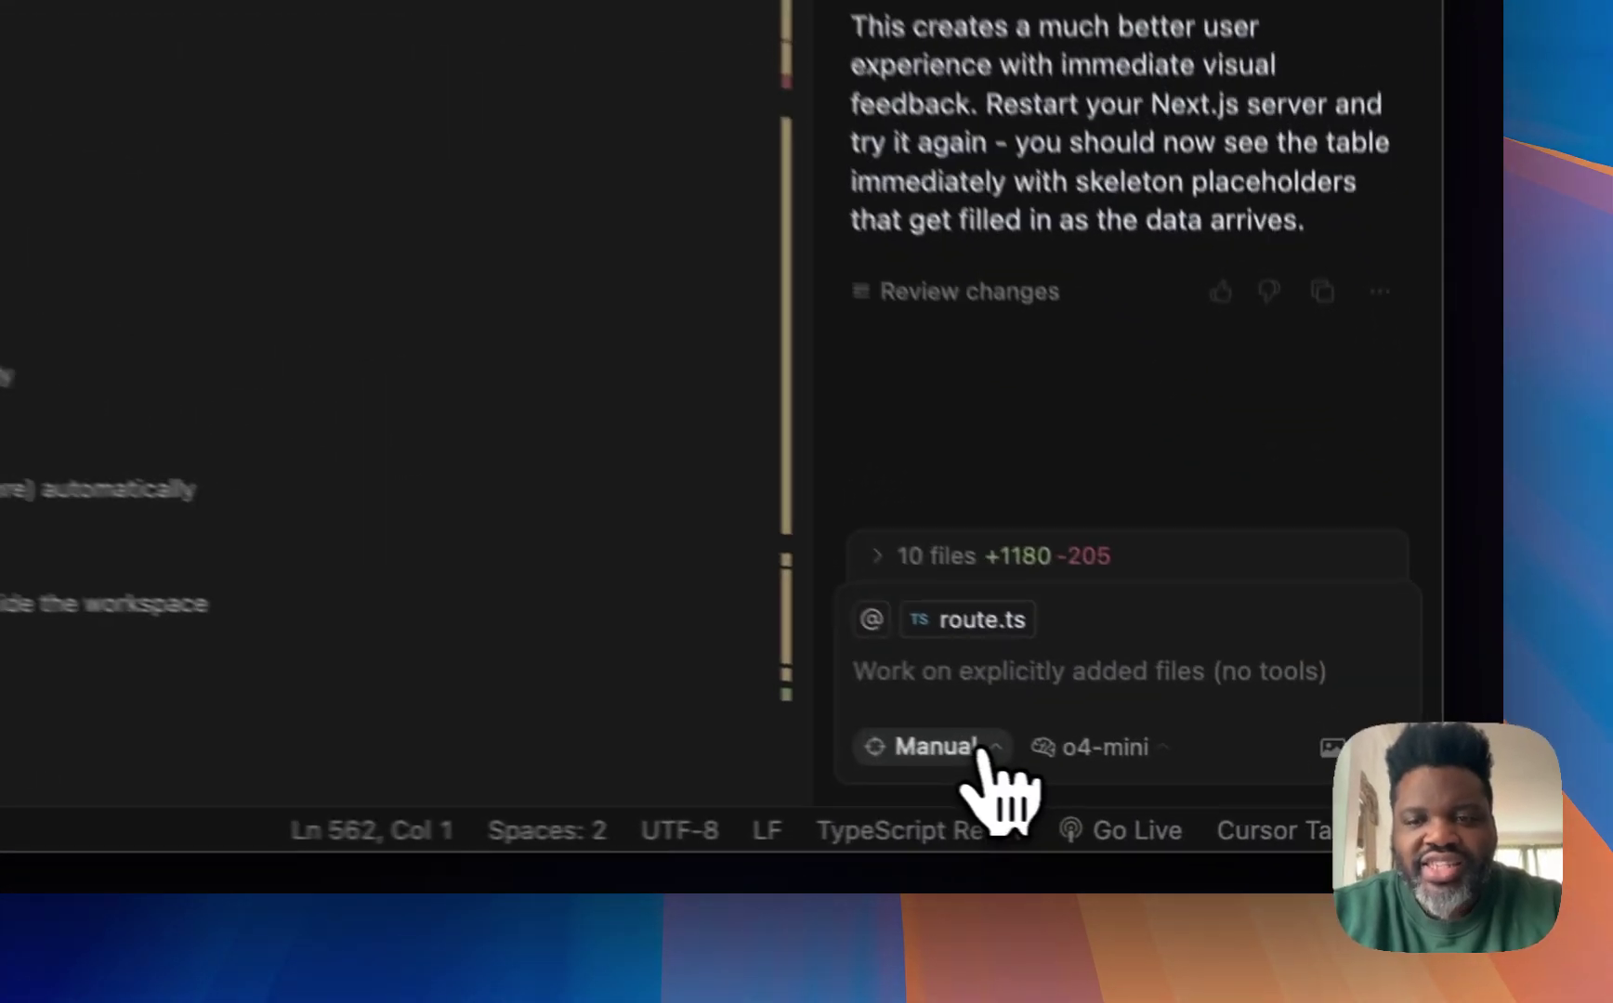
left_click(1277, 832)
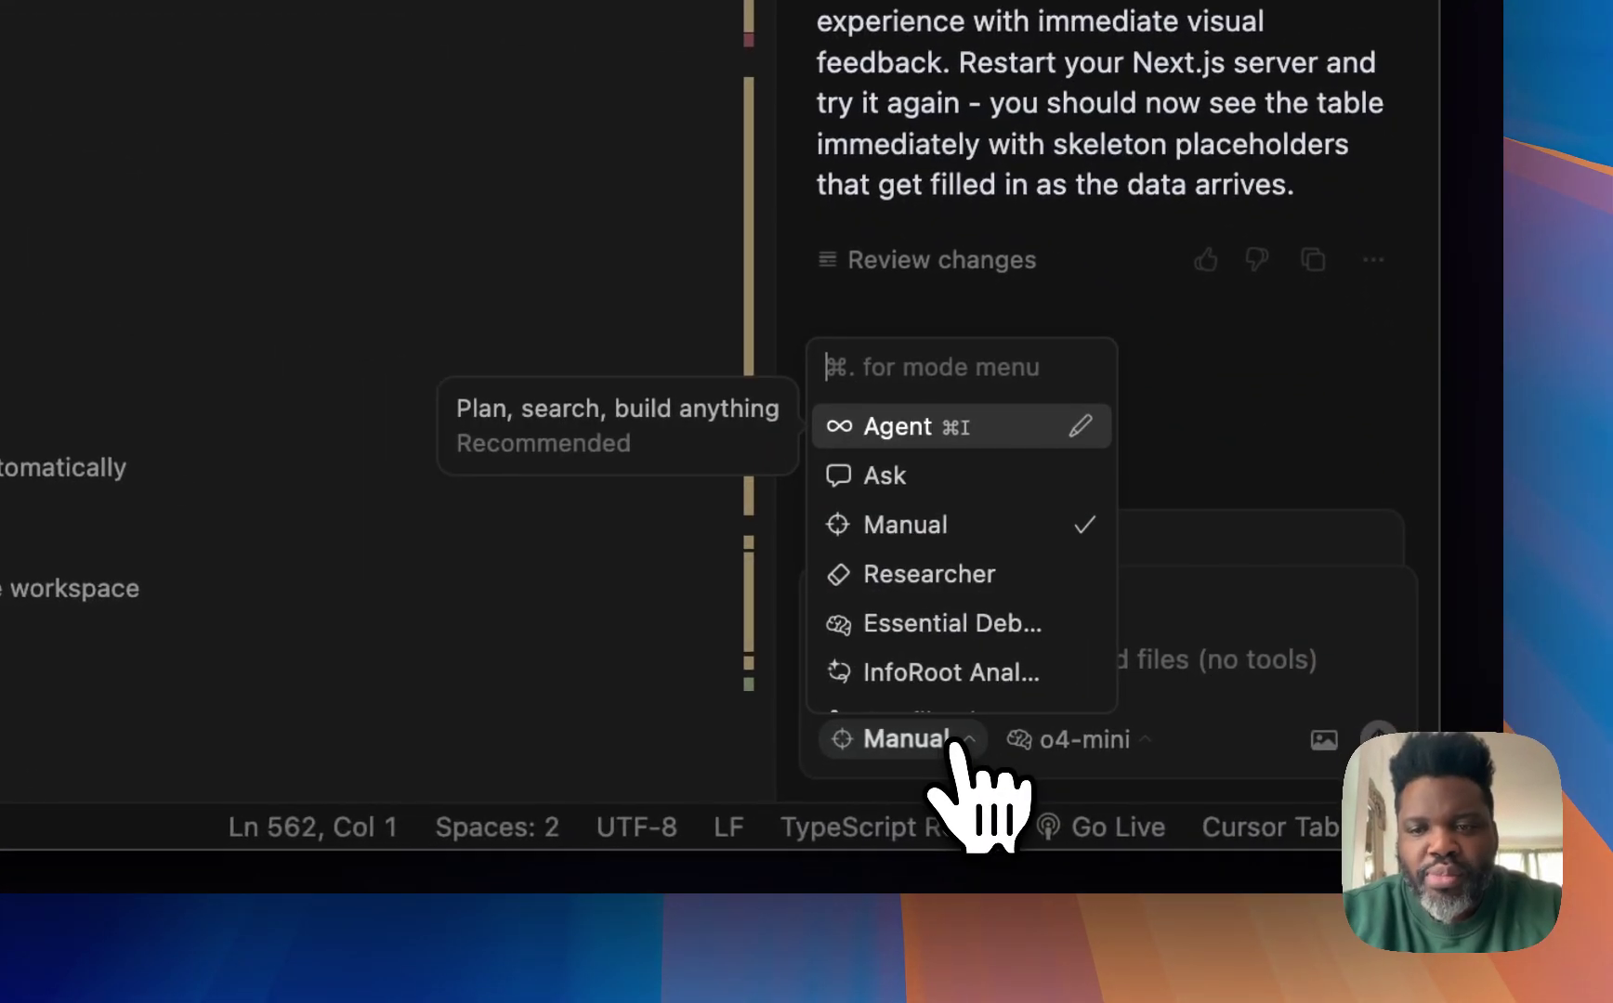
left_click(1080, 578)
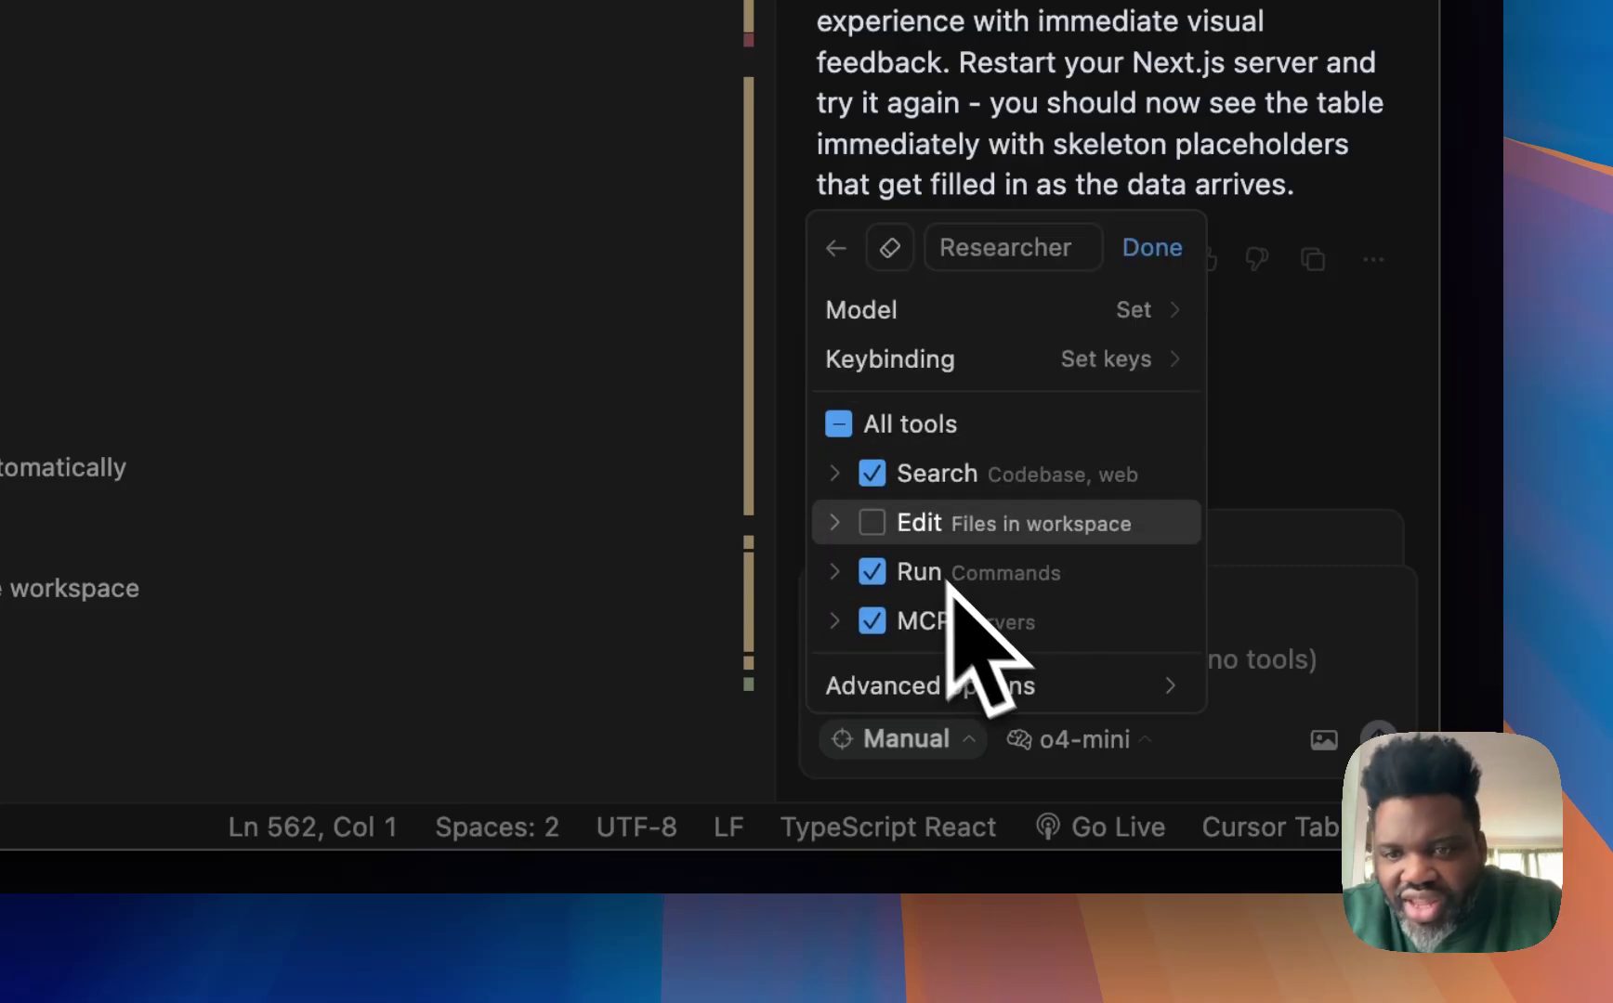
left_click(835, 475)
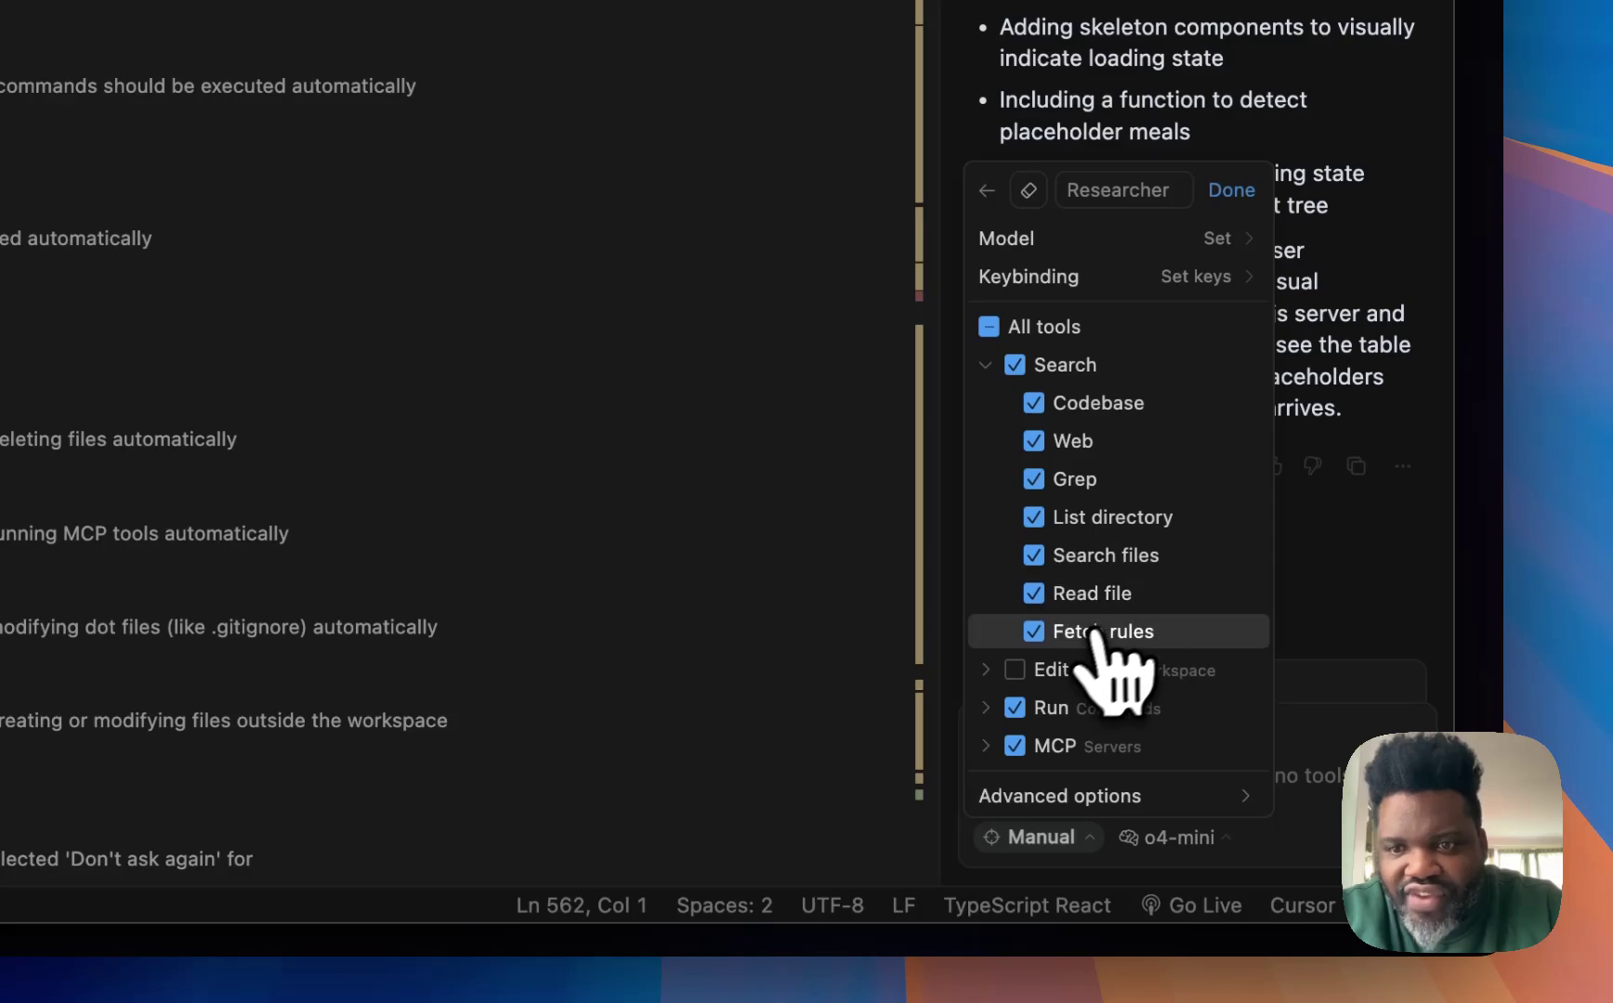
left_click(1061, 669)
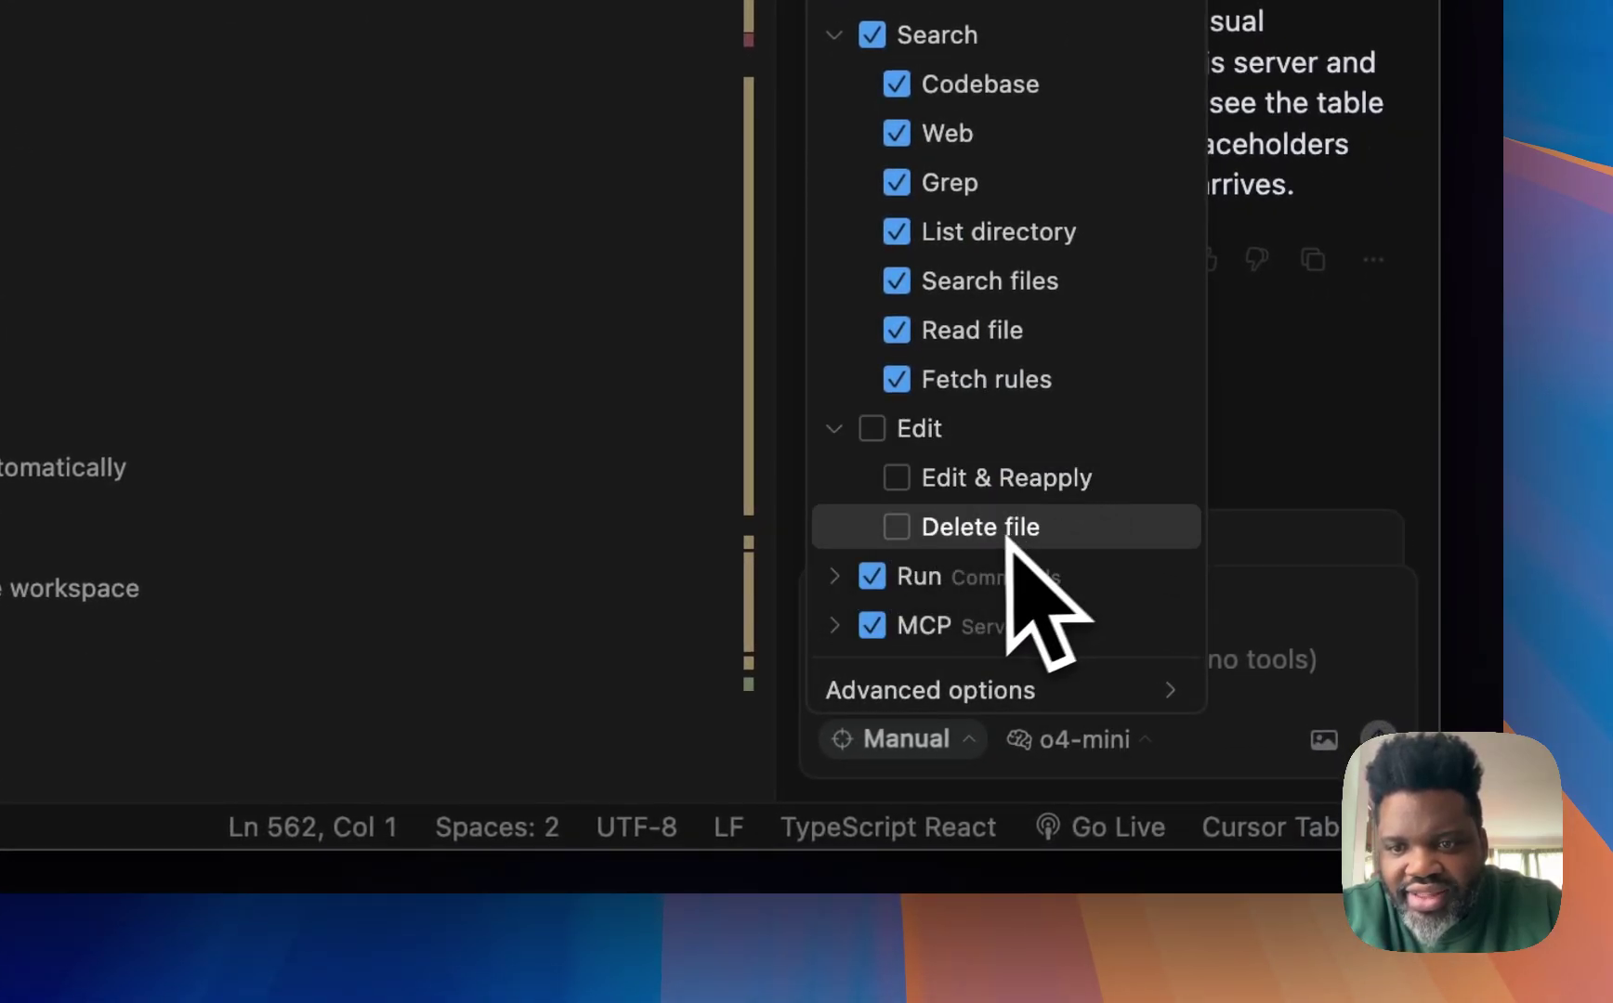
left_click(860, 587)
scroll(887, 641, "down", 1)
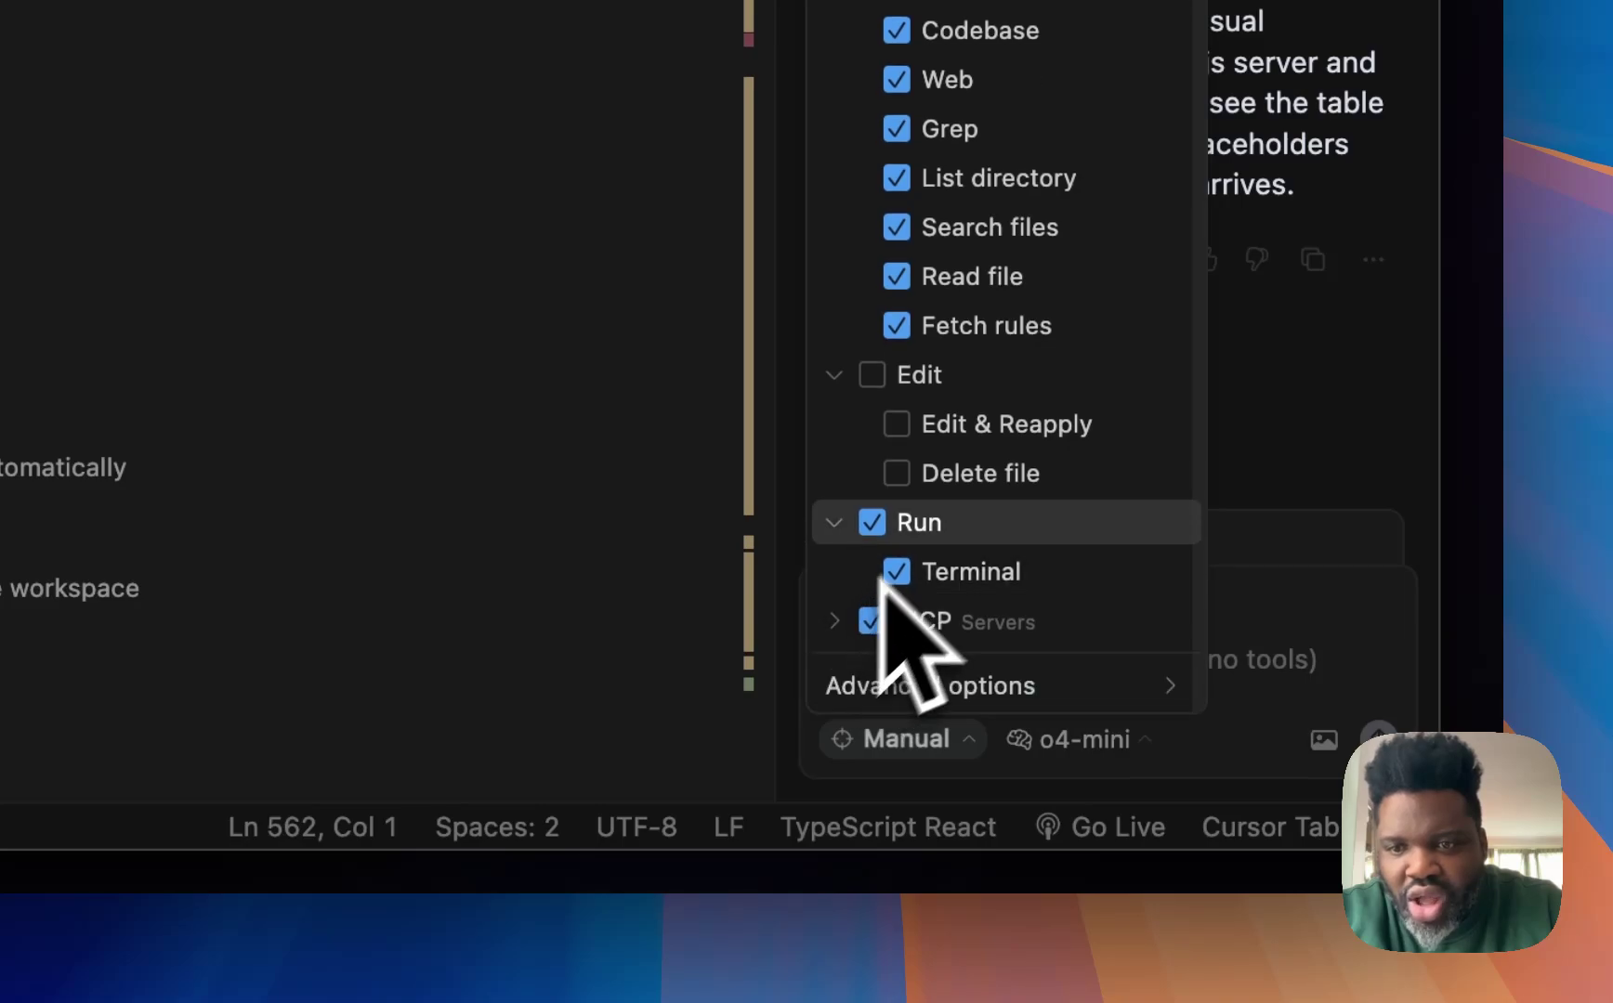
left_click(835, 635)
scroll(839, 641, "down", 1)
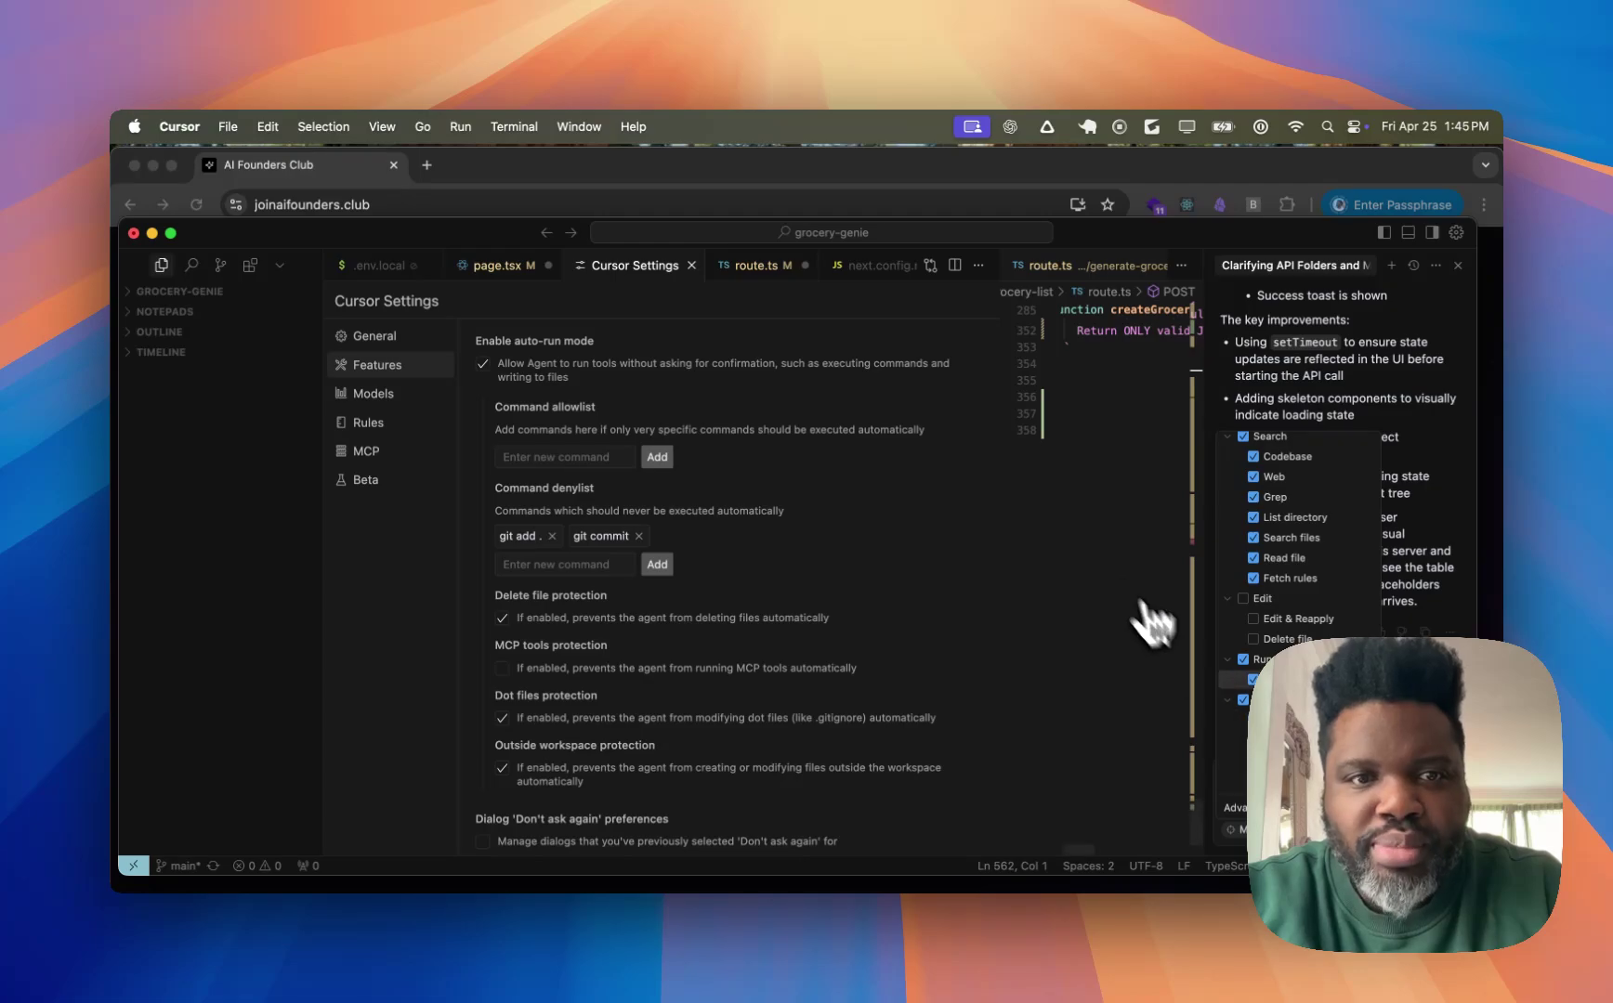
left_click(1116, 638)
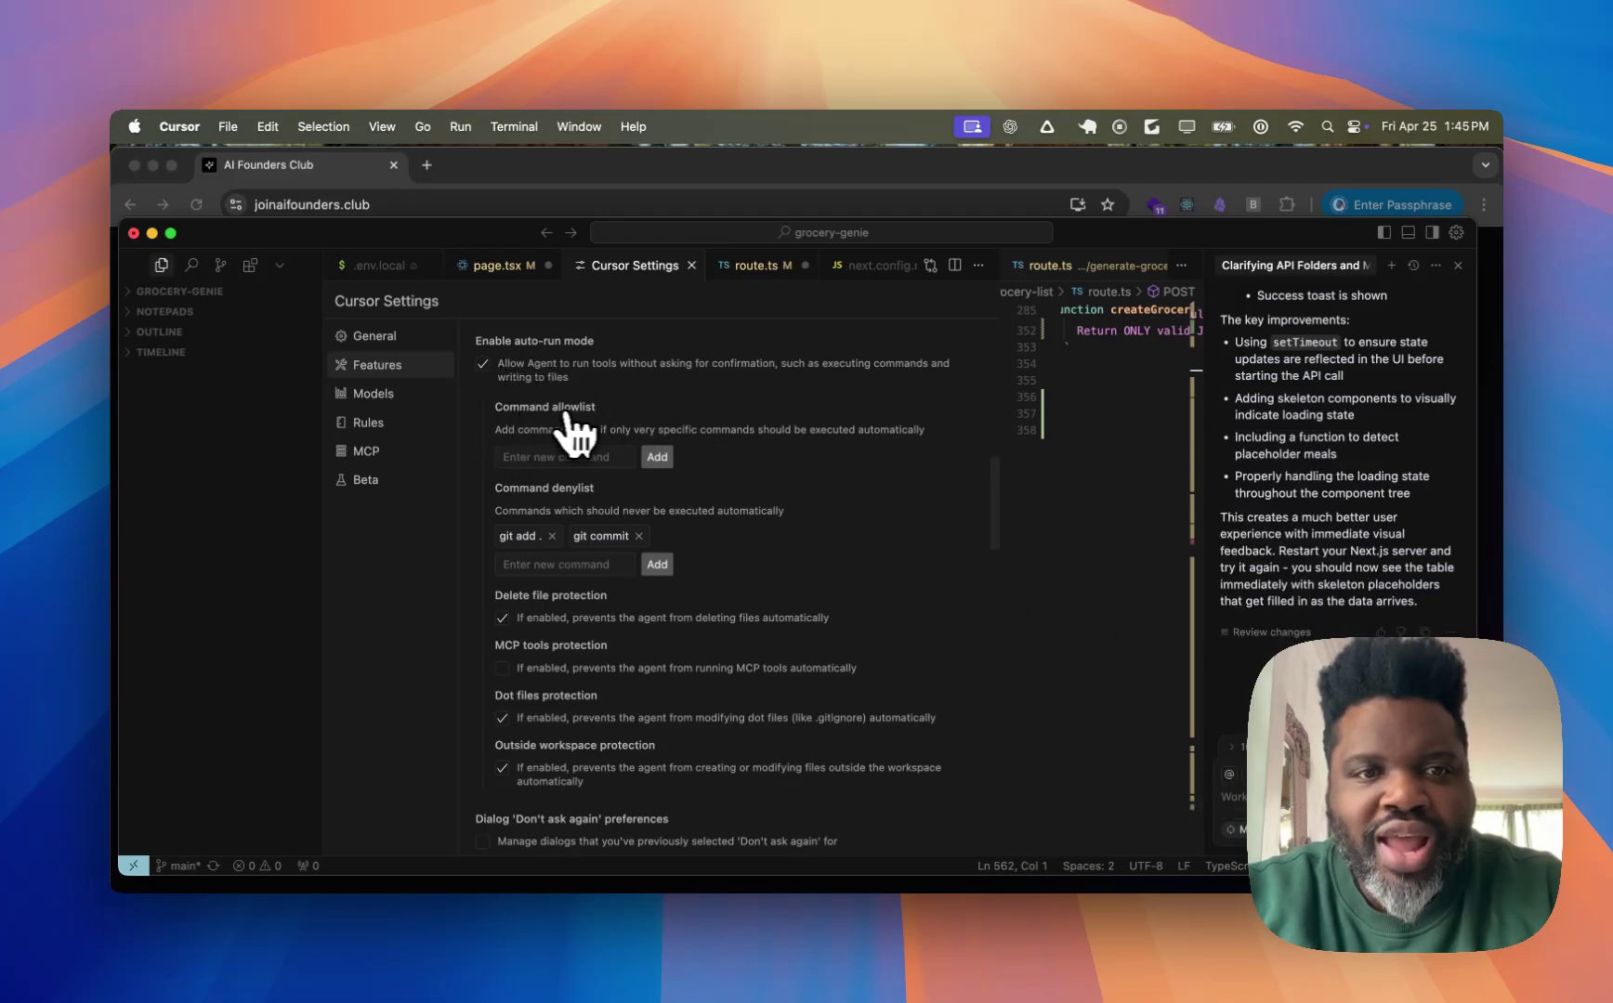
- Turn Enable auto-run mode off and back on, accepting the disclaimer
left_click(482, 364)
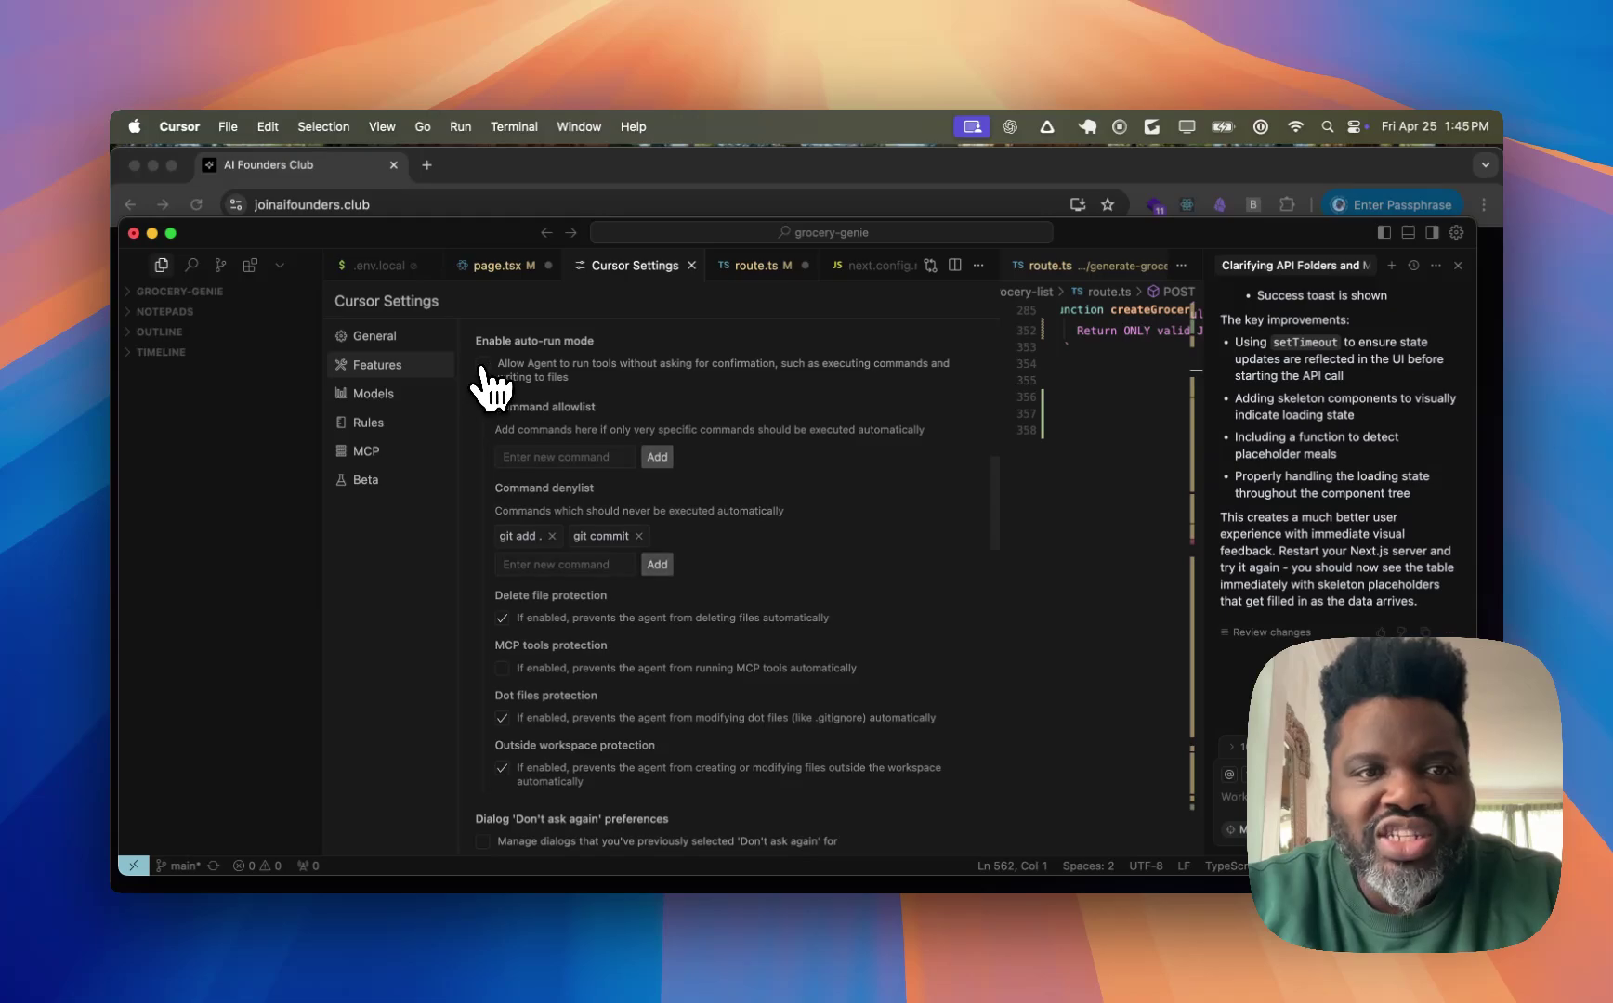
left_click(484, 367)
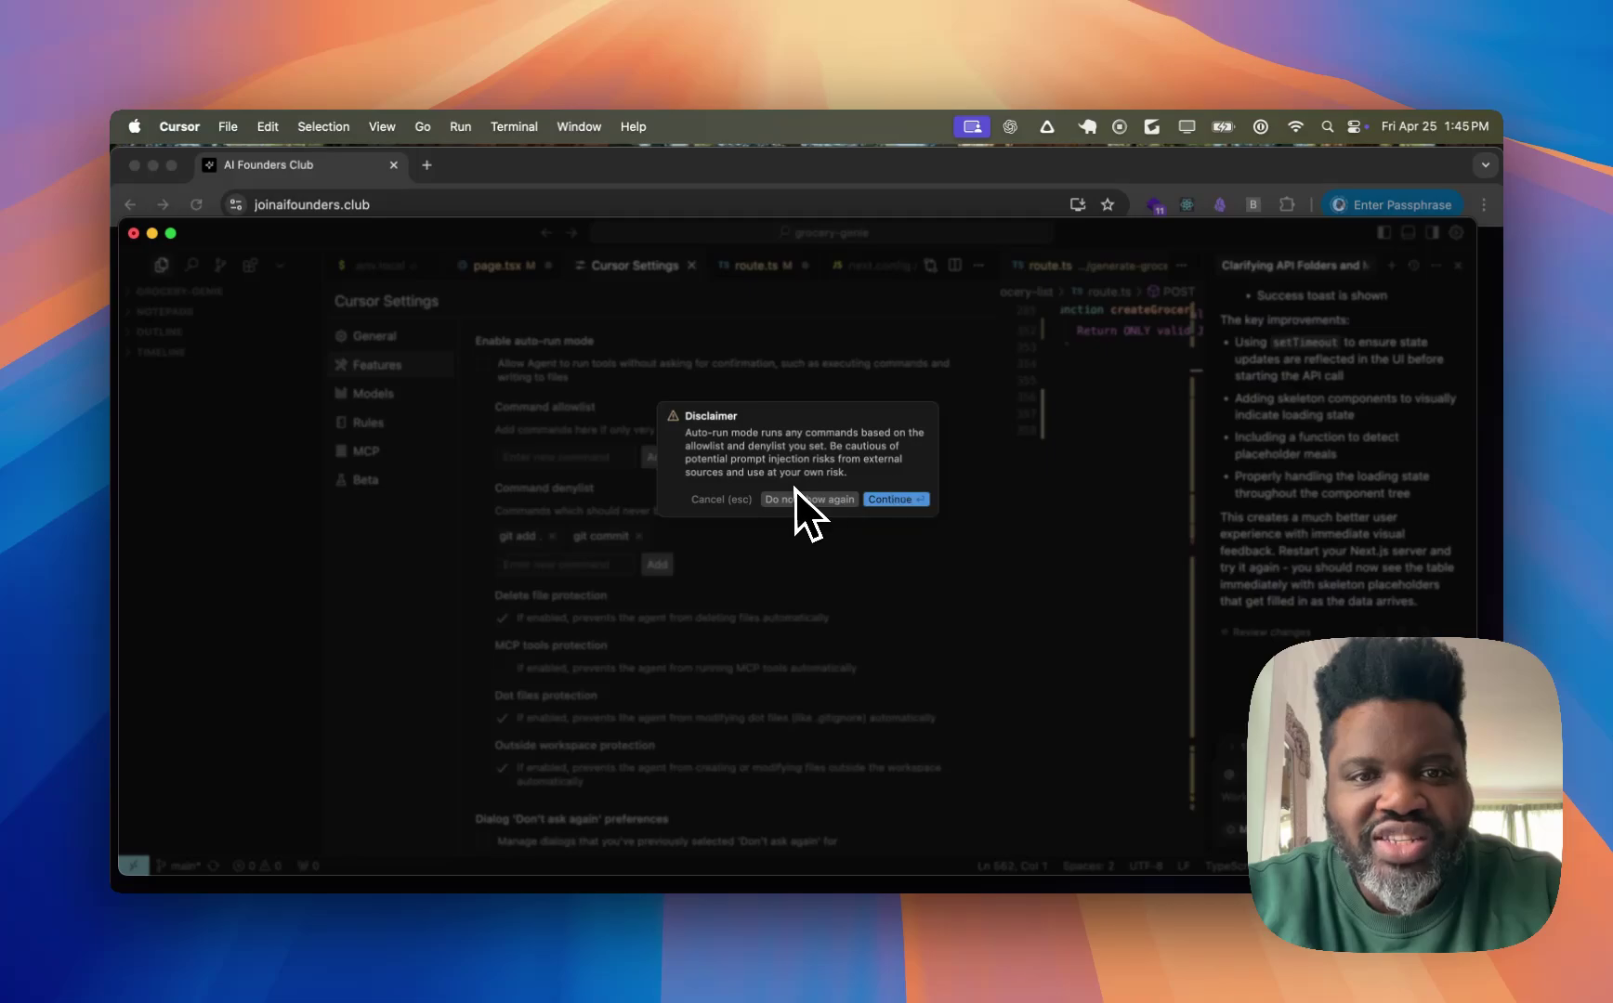
left_click(898, 500)
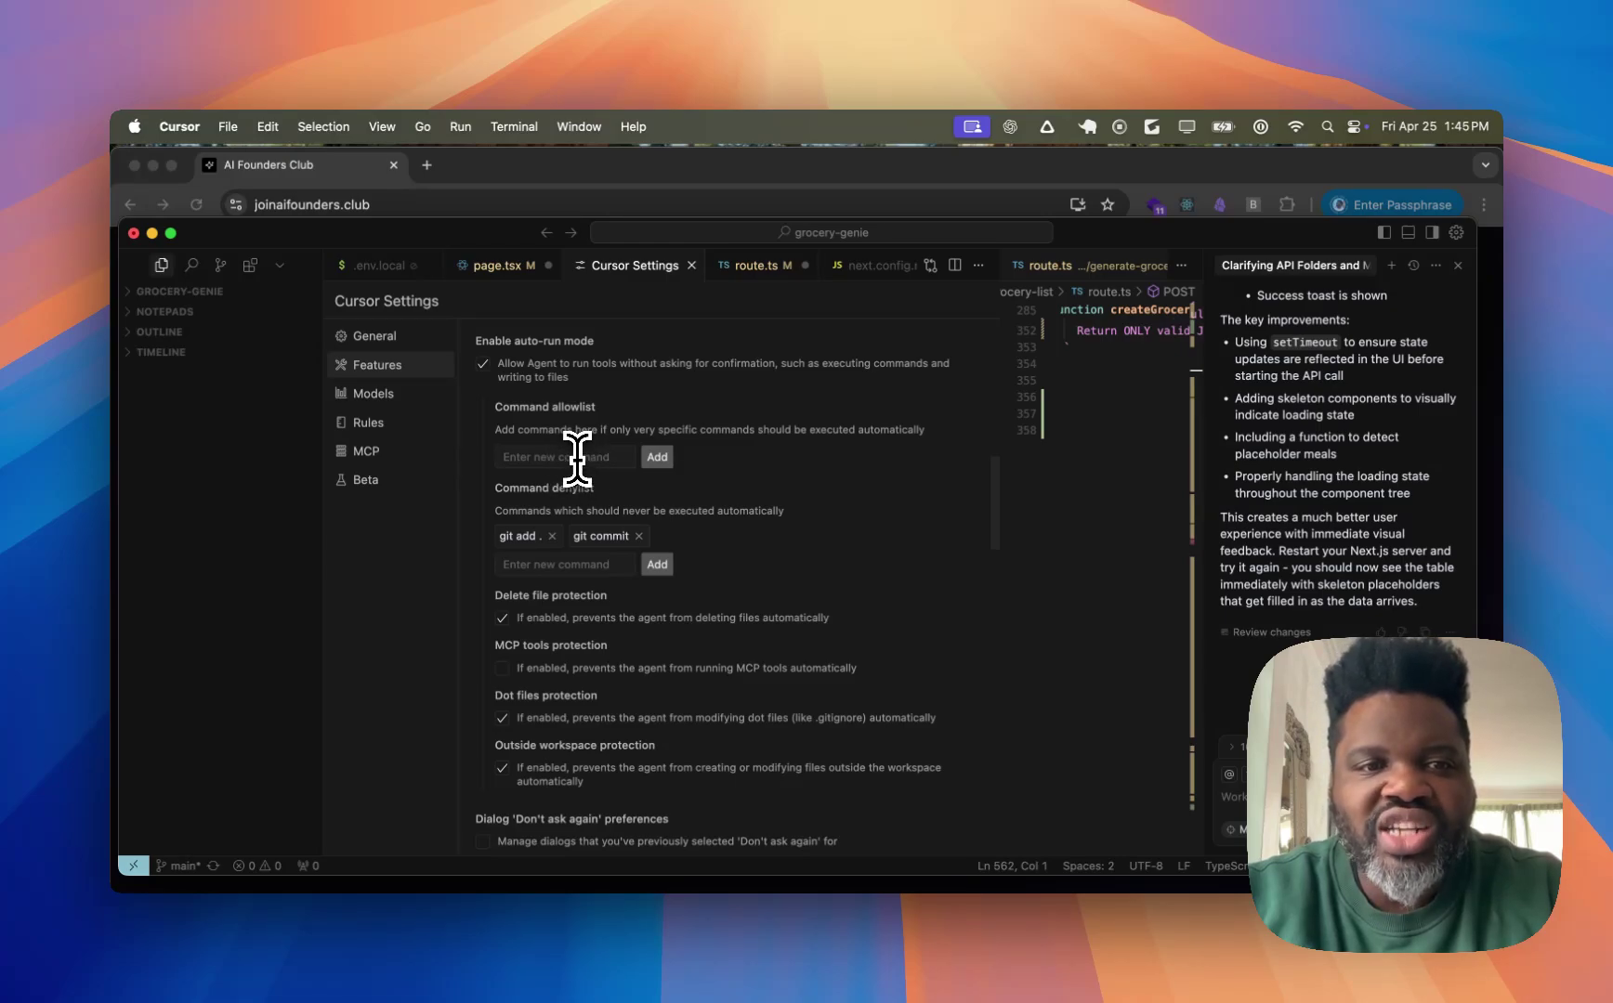
- Review the Command allowlist, Command denylist and Delete file protection options under auto-run mode
left_click(621, 456)
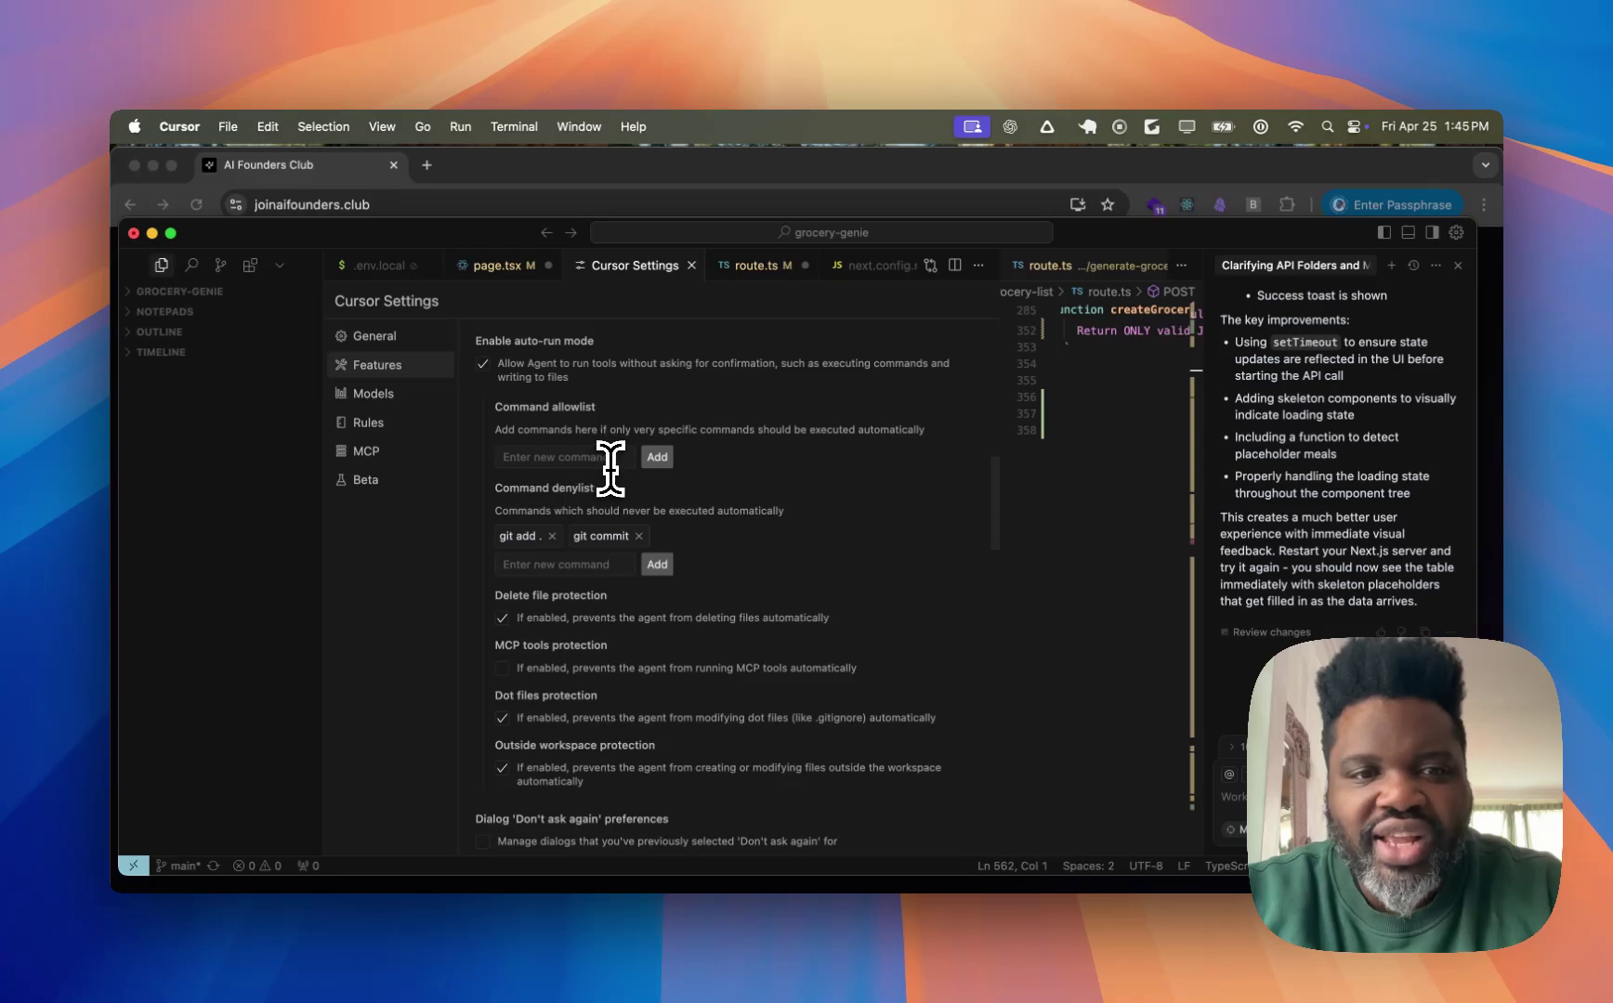
scroll(576, 487, "down", 1)
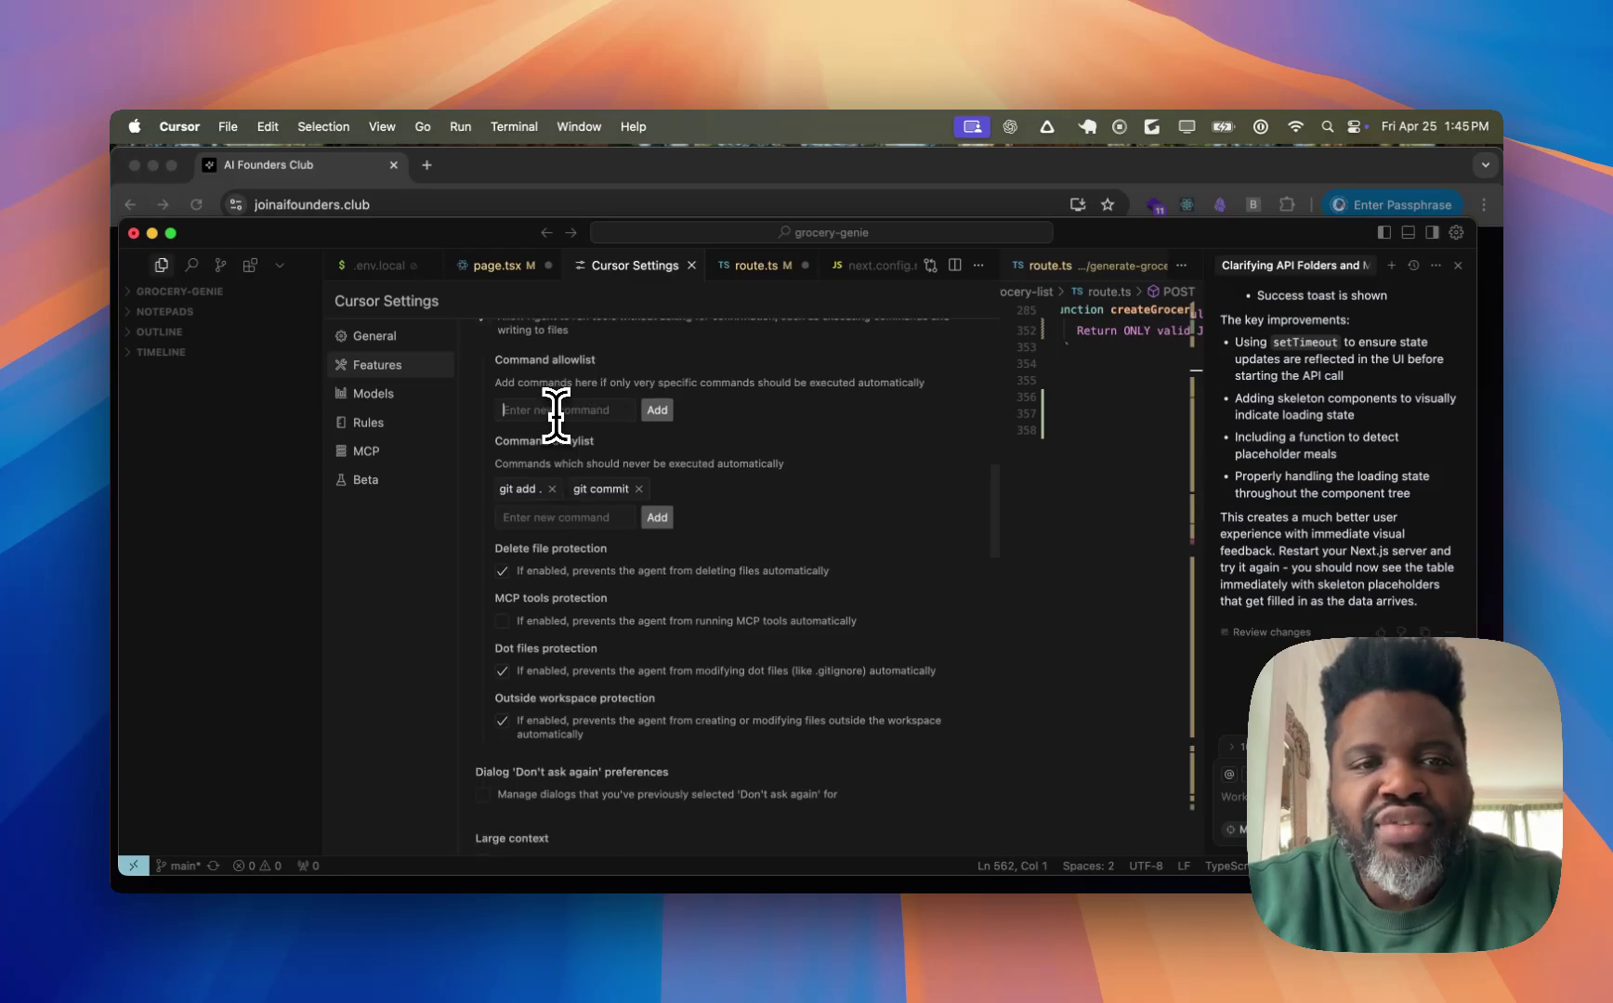
scroll(556, 415, "down", 1)
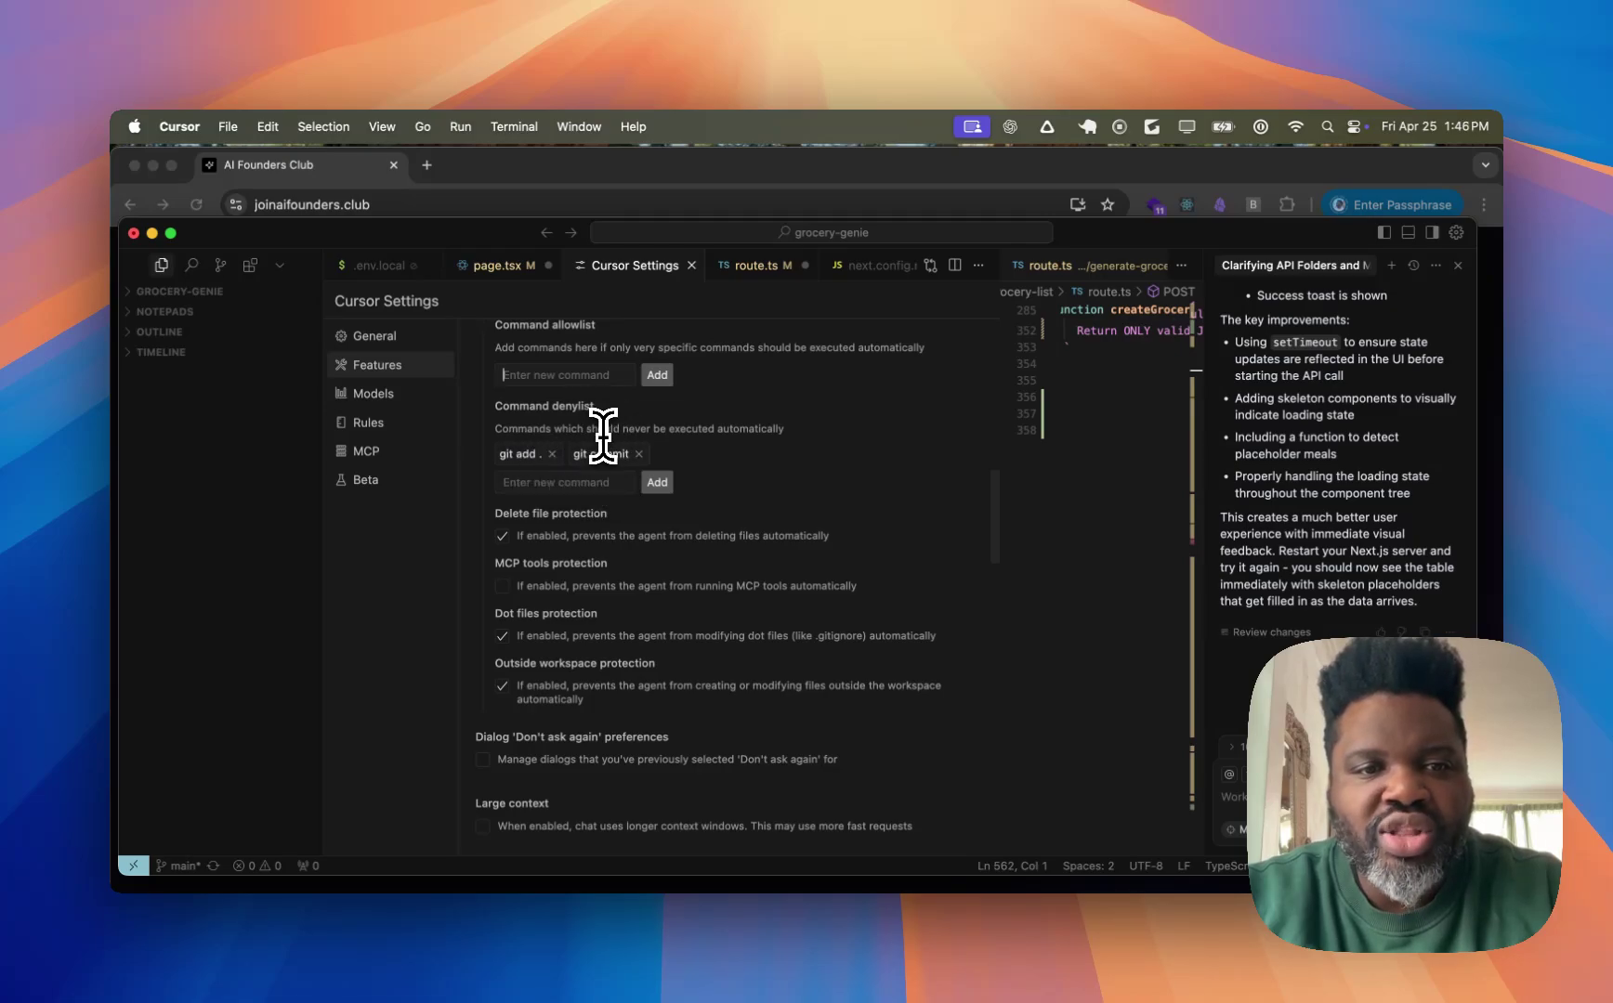
scroll(637, 546, "down", 3)
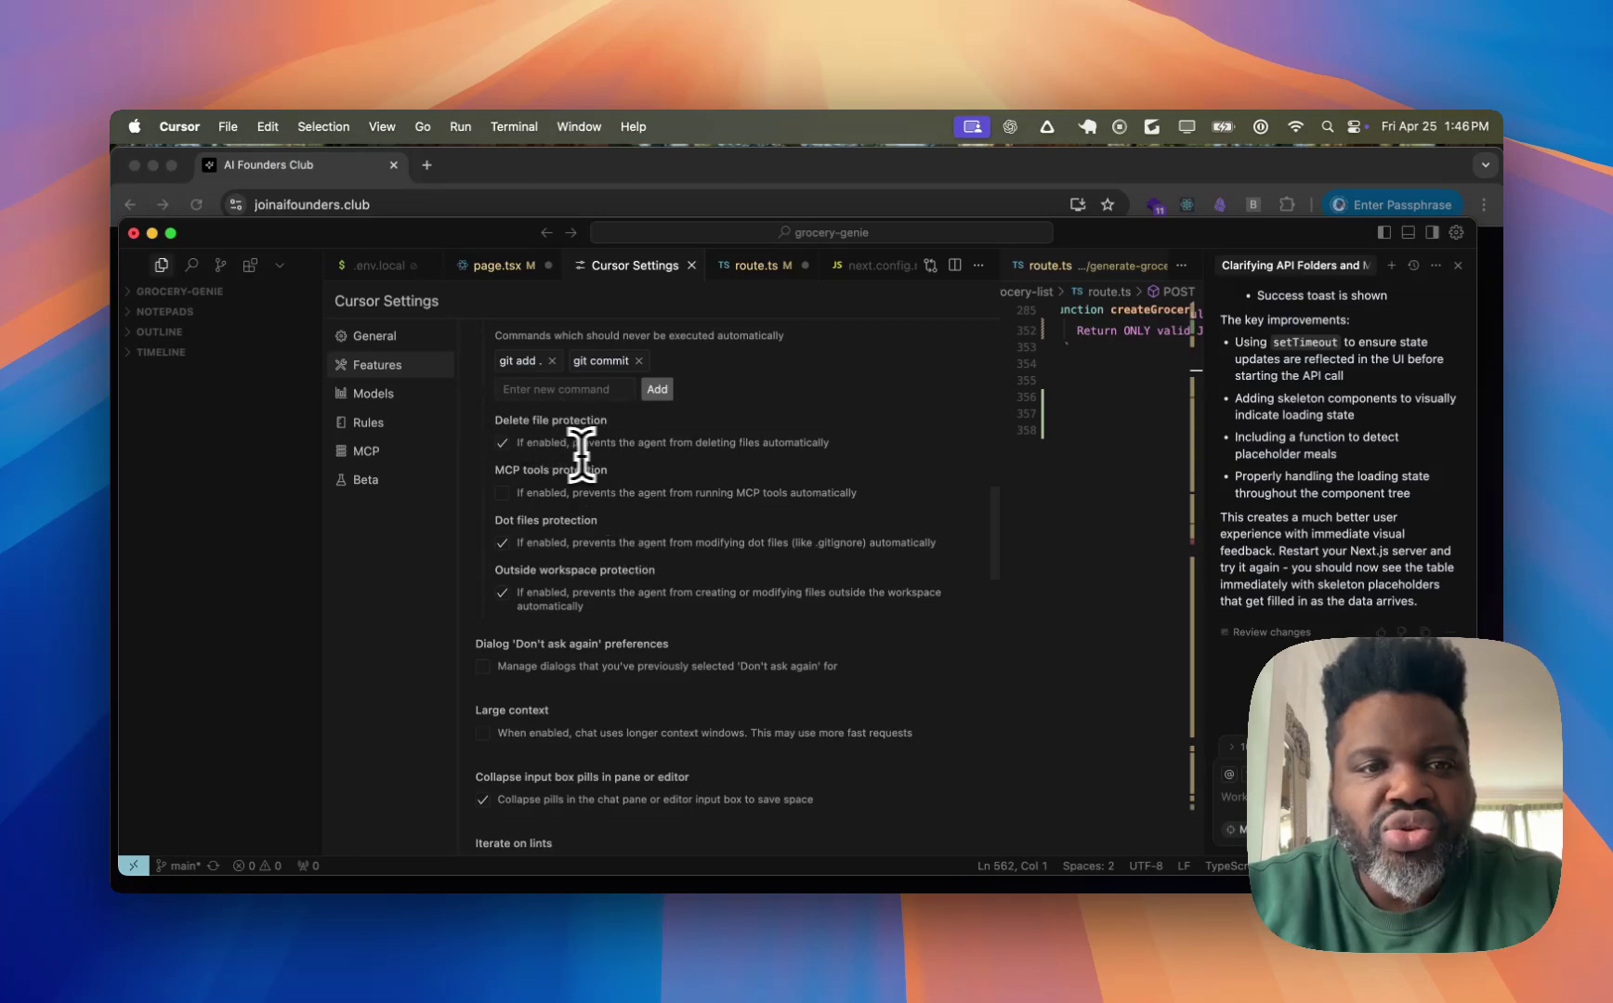
left_click(503, 443)
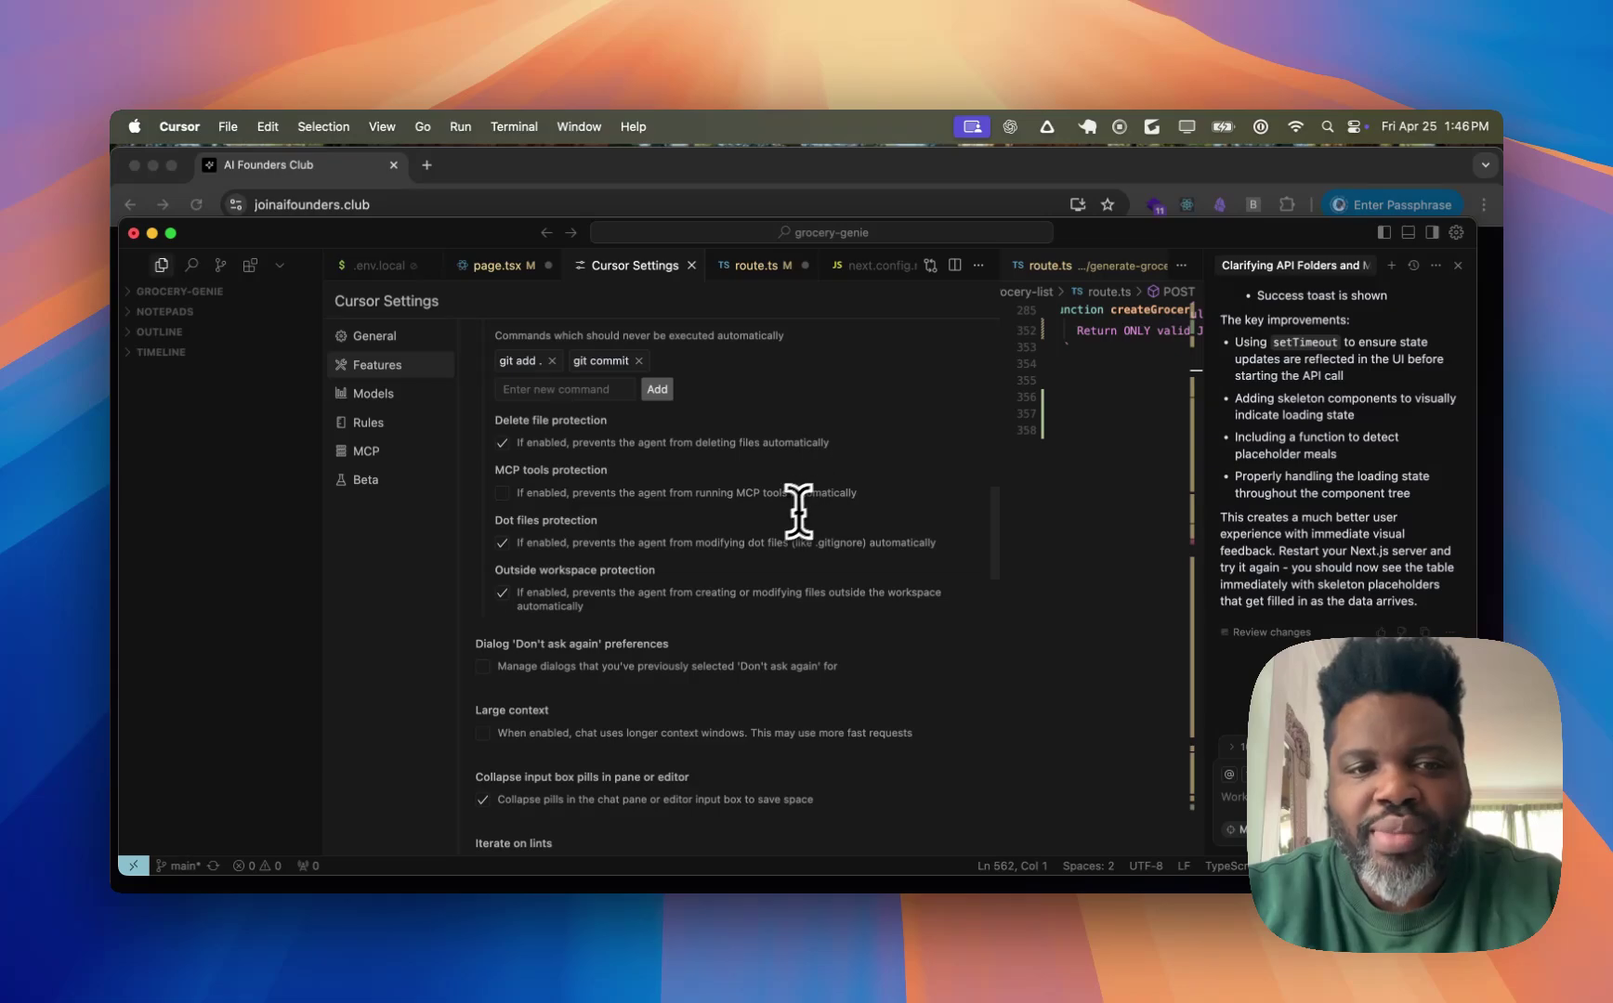
- Review the Outside workspace protection option, briefly expanding and collapsing the grocery-genie project folder to show the workspace
scroll(564, 544, "down", 2)
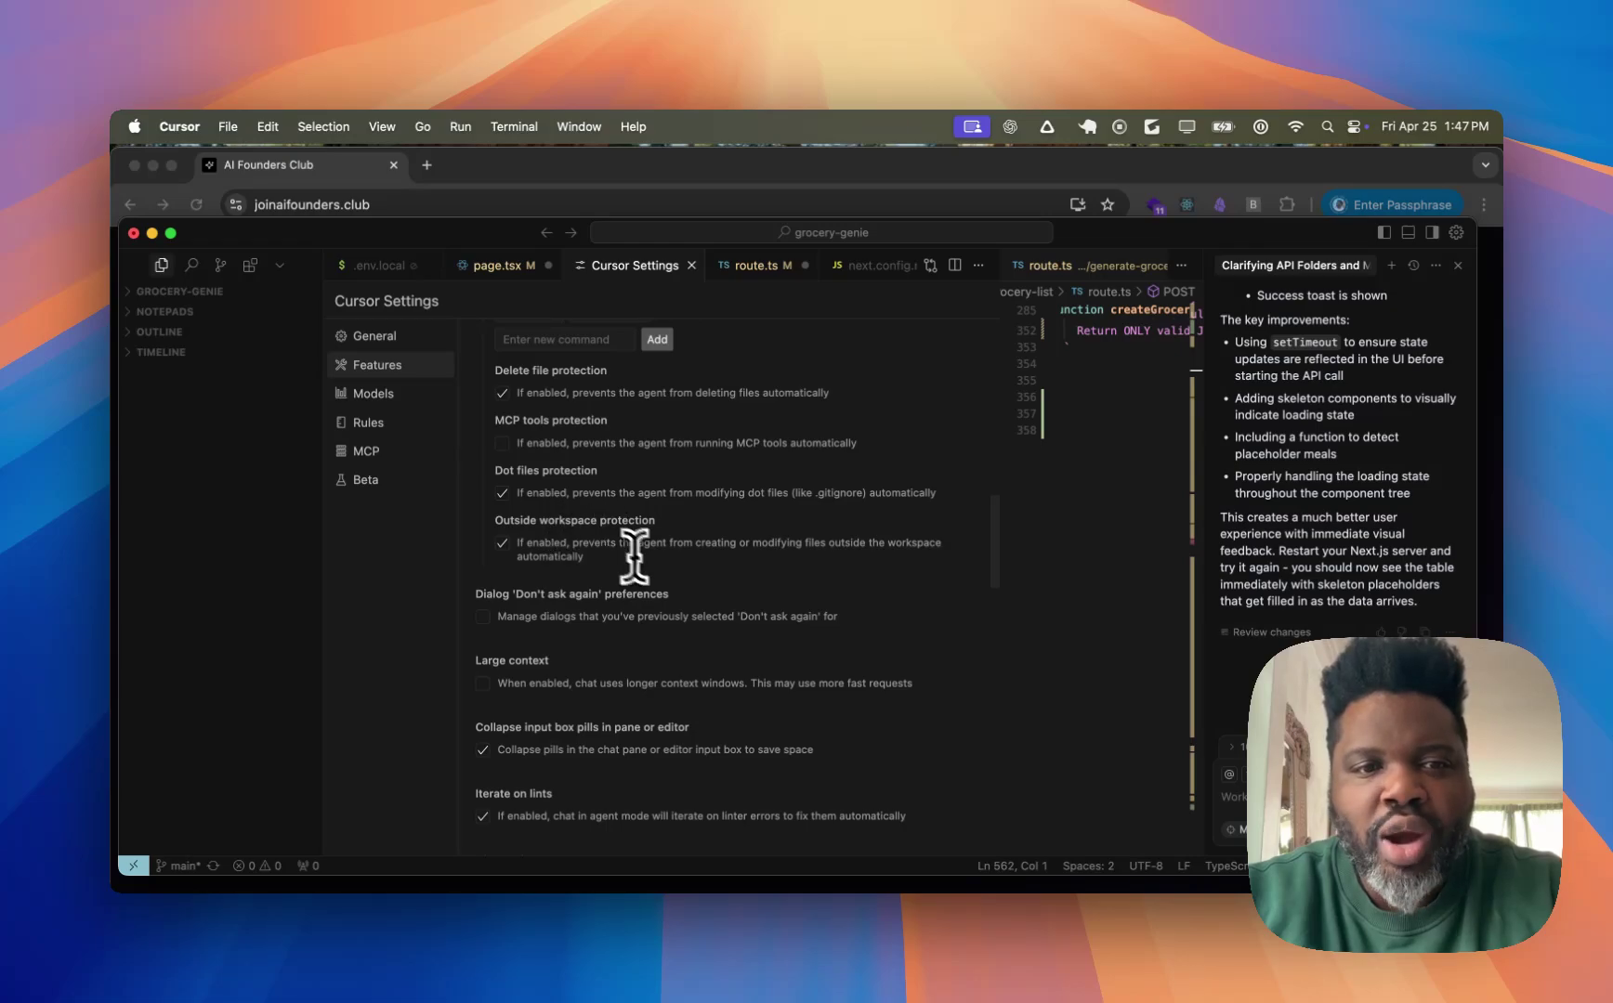
scroll(595, 520, "down", 2)
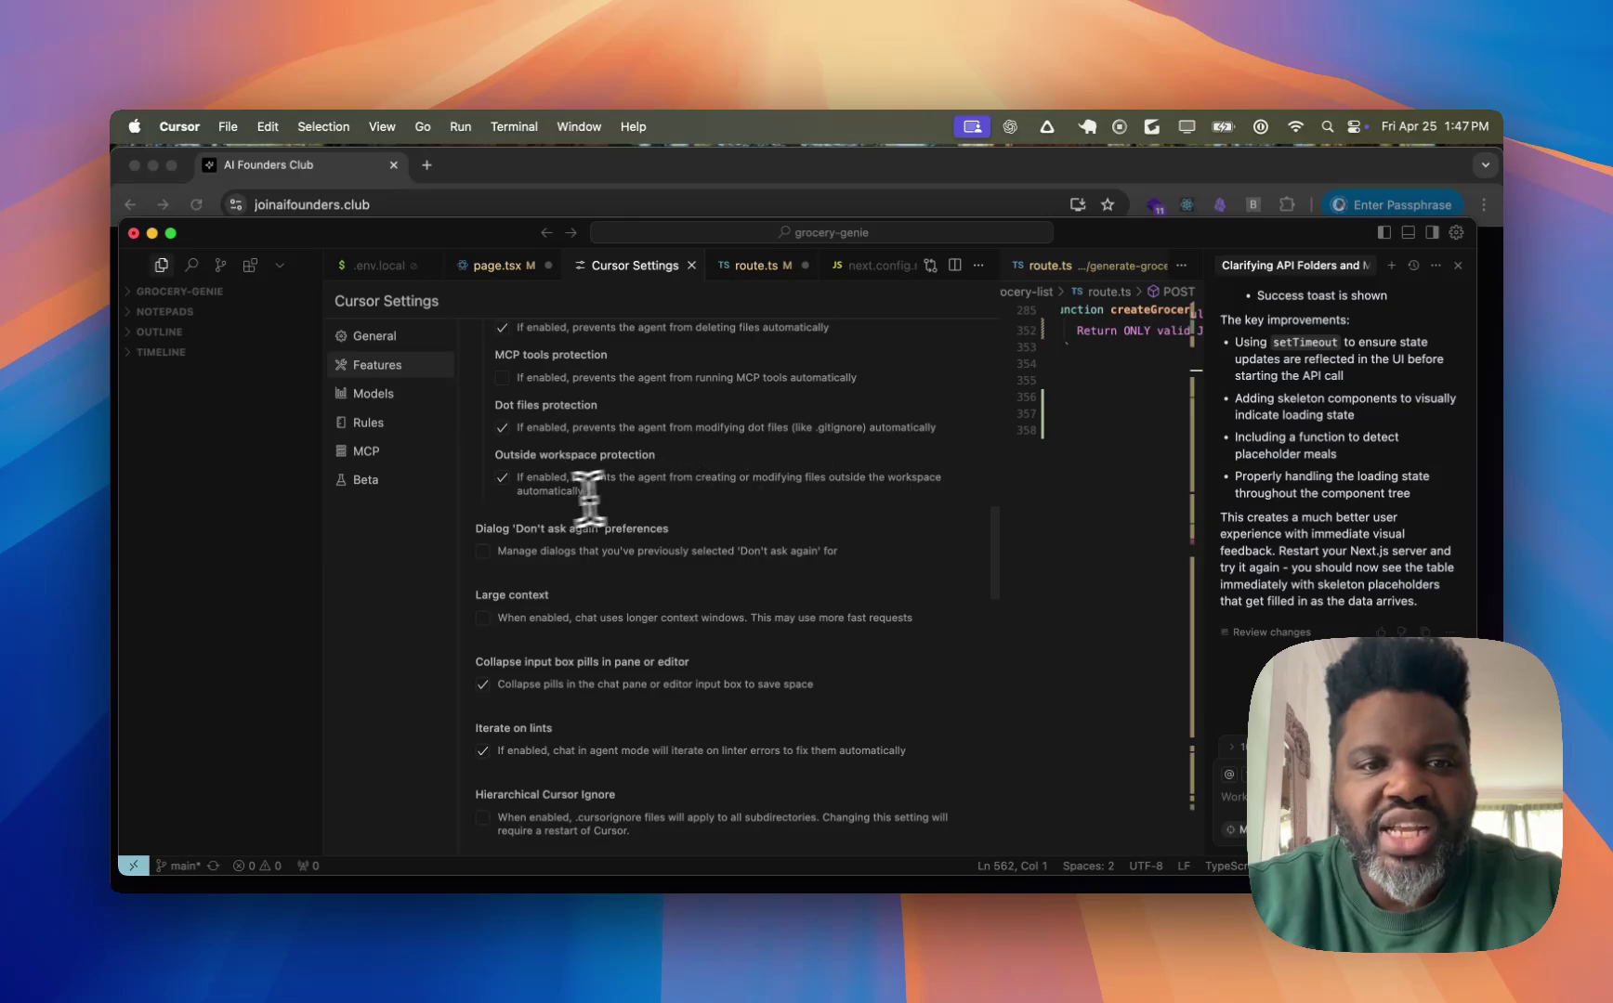
left_click(133, 293)
left_click(131, 295)
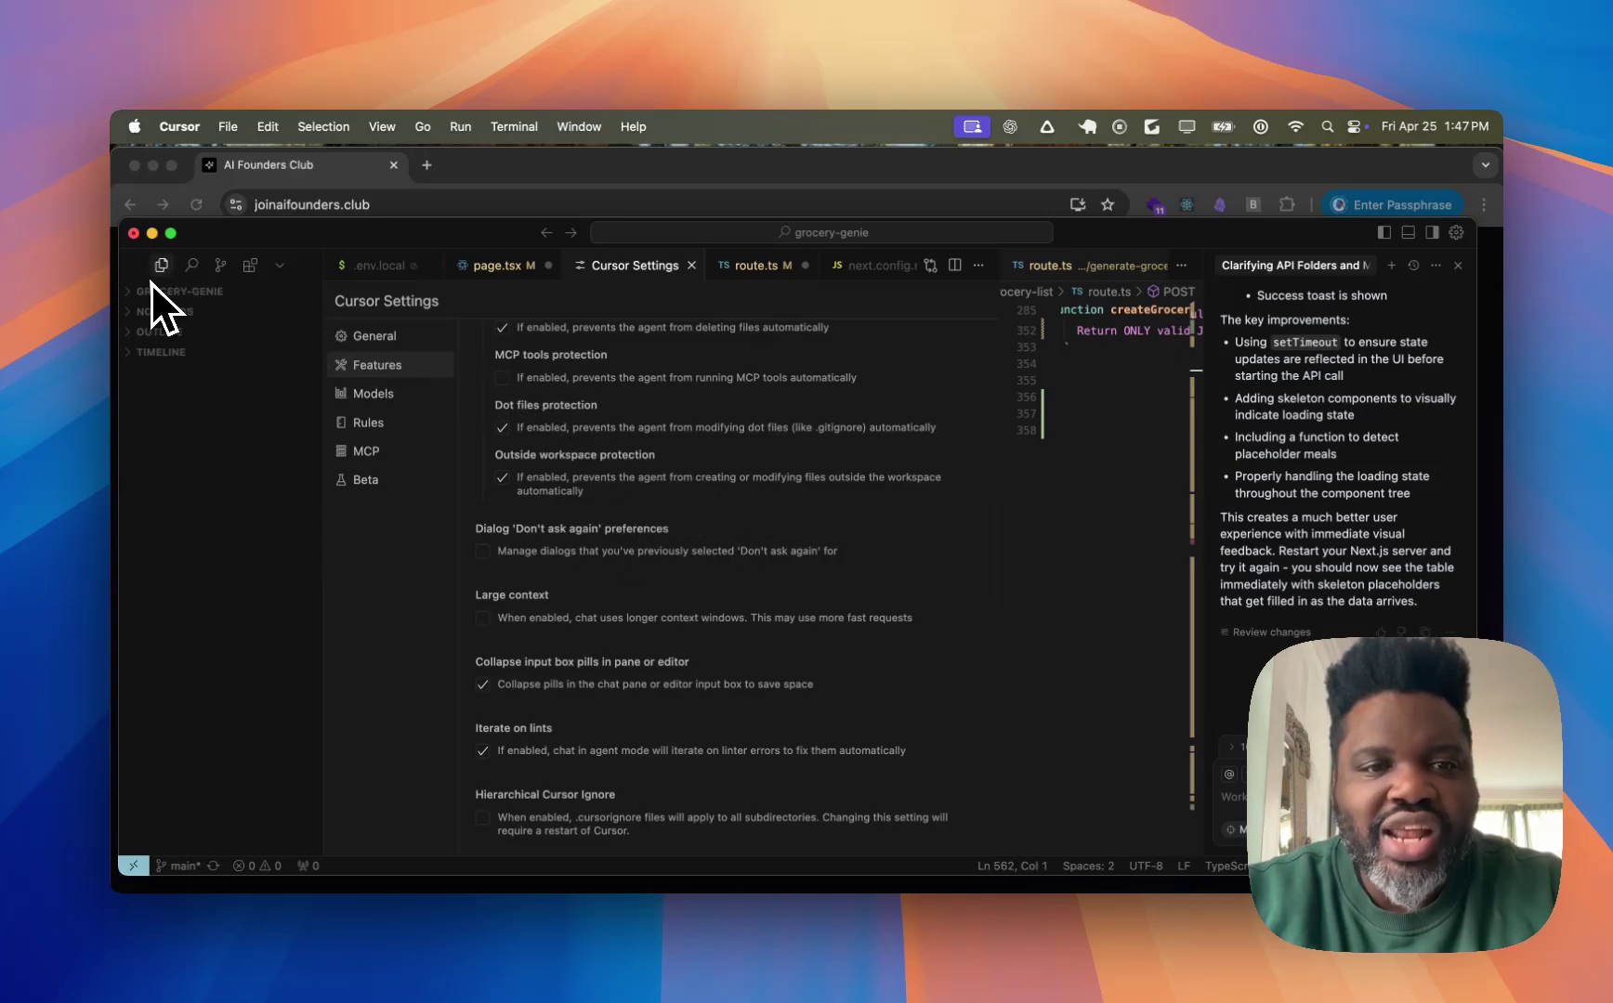
- Enable management of previously selected dialogs under Dialog 'Don't ask again' preferences
scroll(586, 528, "down", 3)
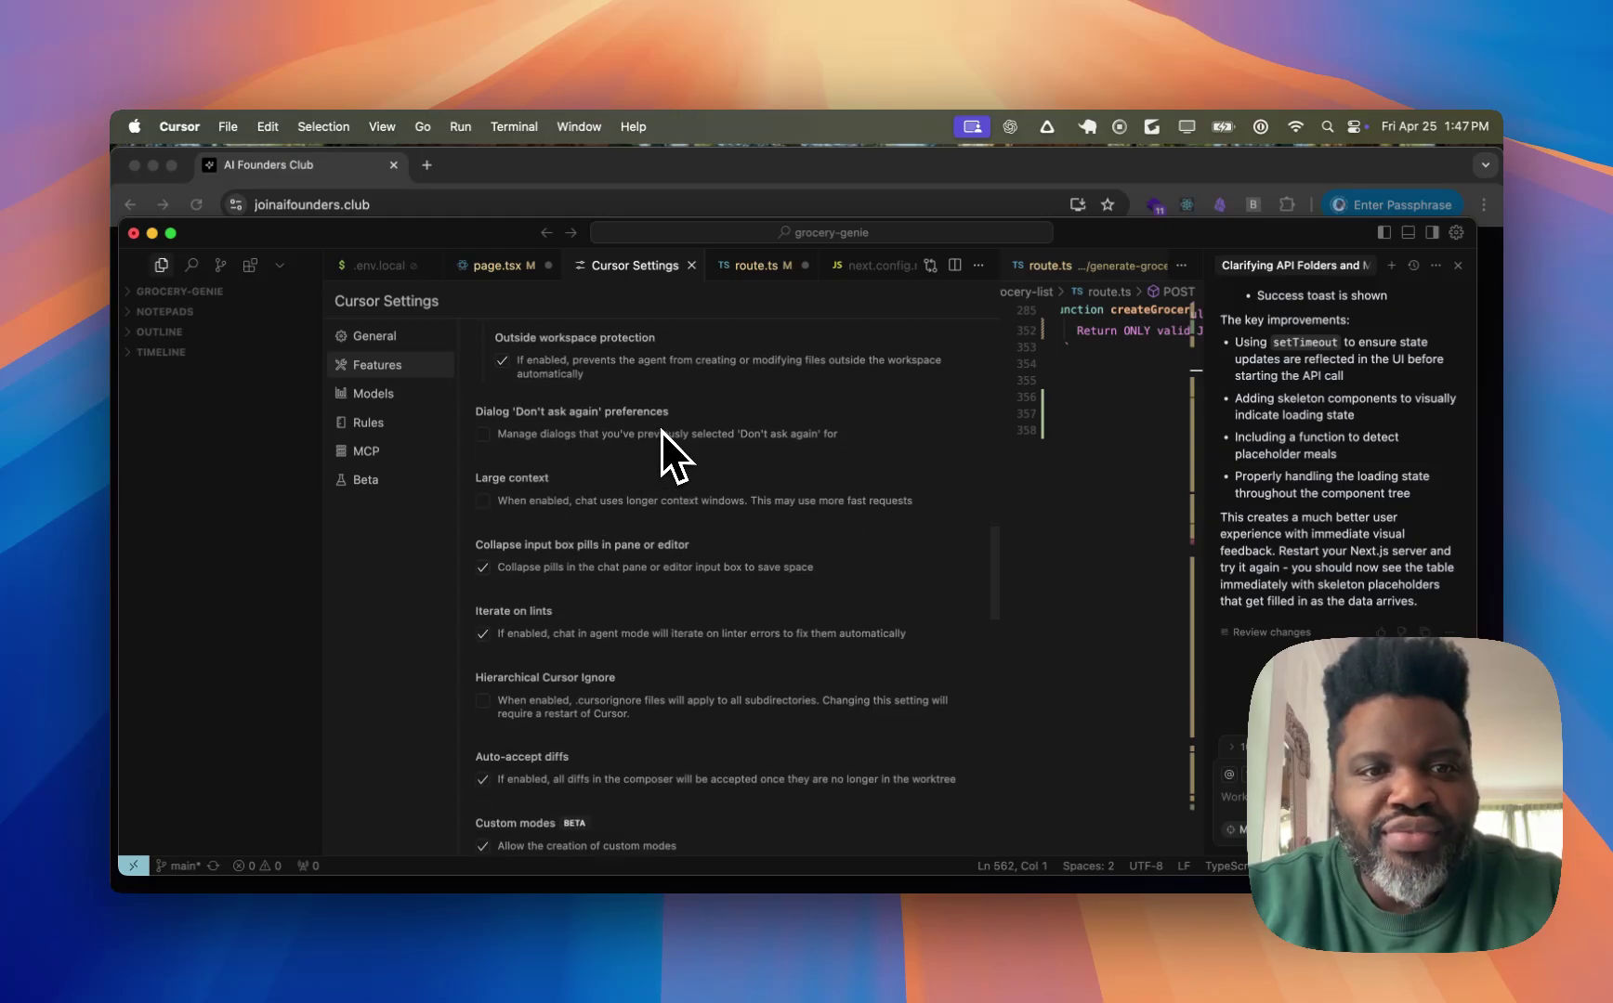
left_click(604, 434)
left_click(553, 437)
left_click(544, 439)
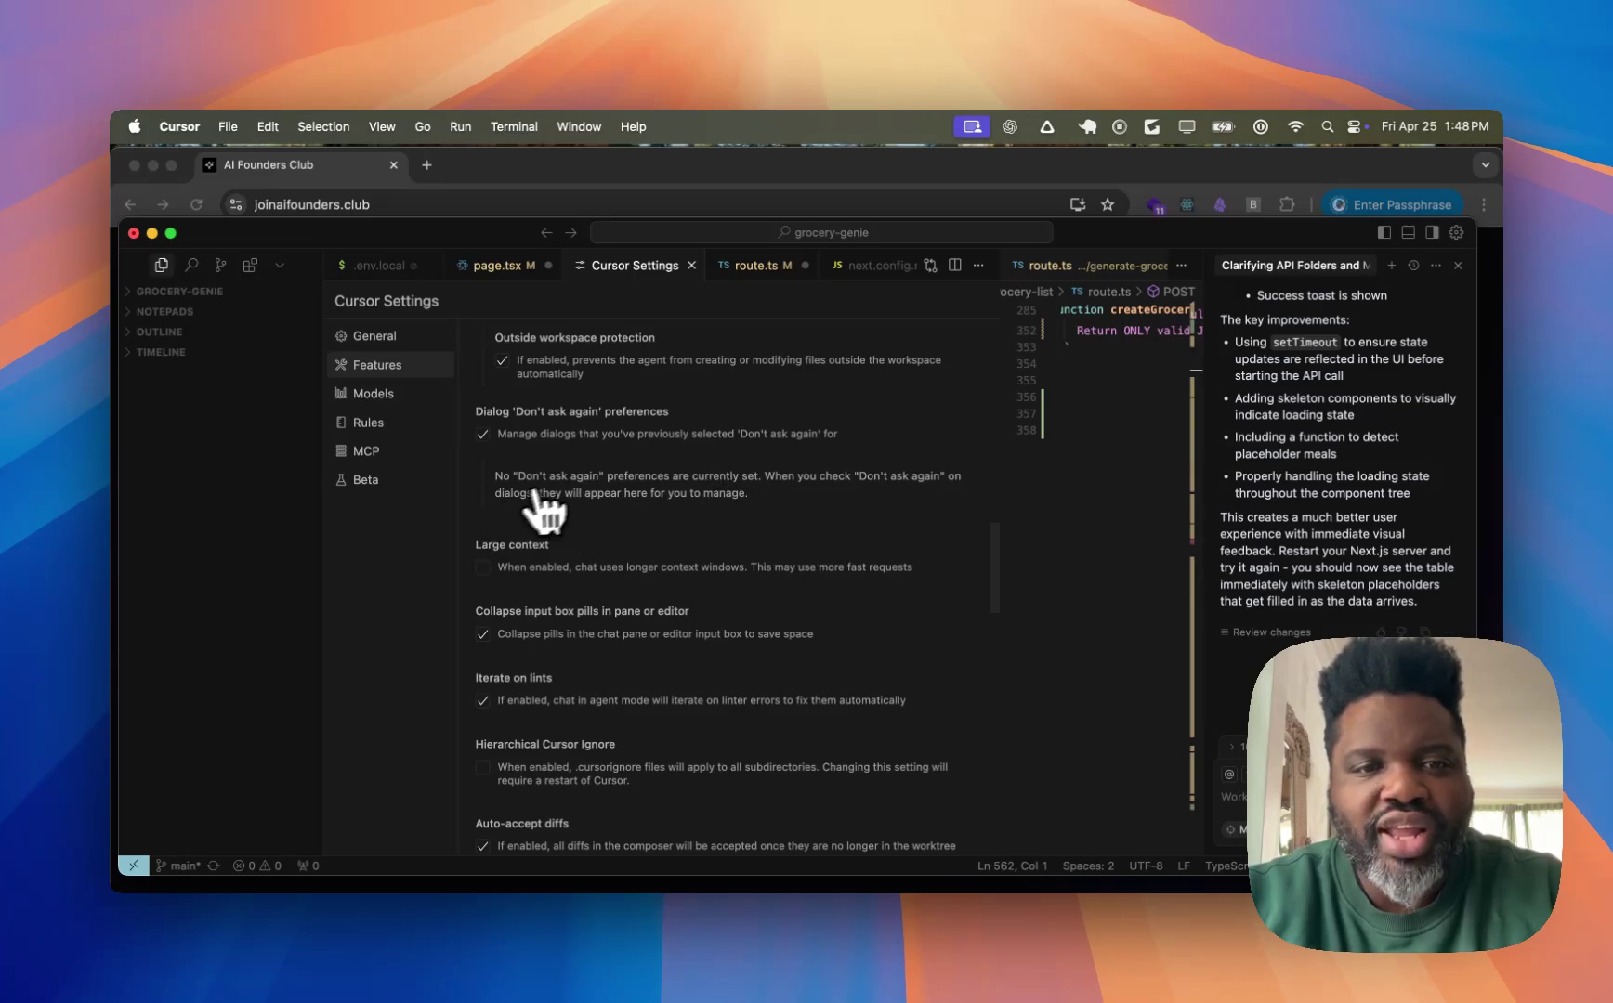
- Examine the Large context option and look back through the open chat as an example of a long conversation
scroll(543, 553, "down", 2)
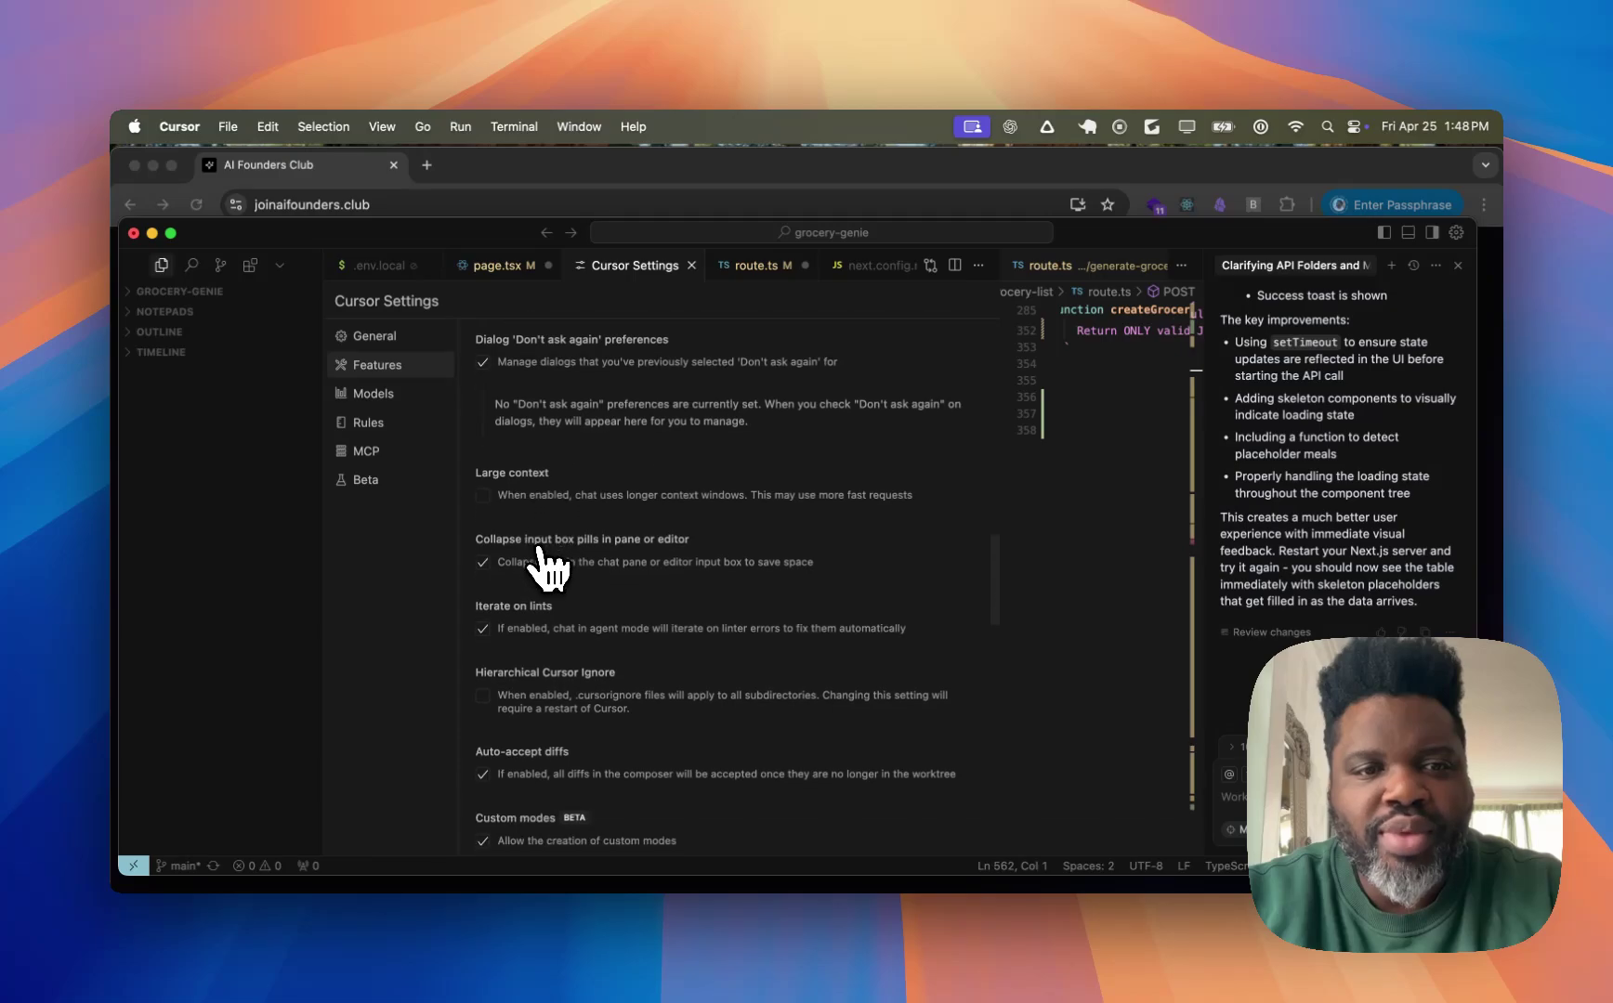
scroll(543, 557, "down", 2)
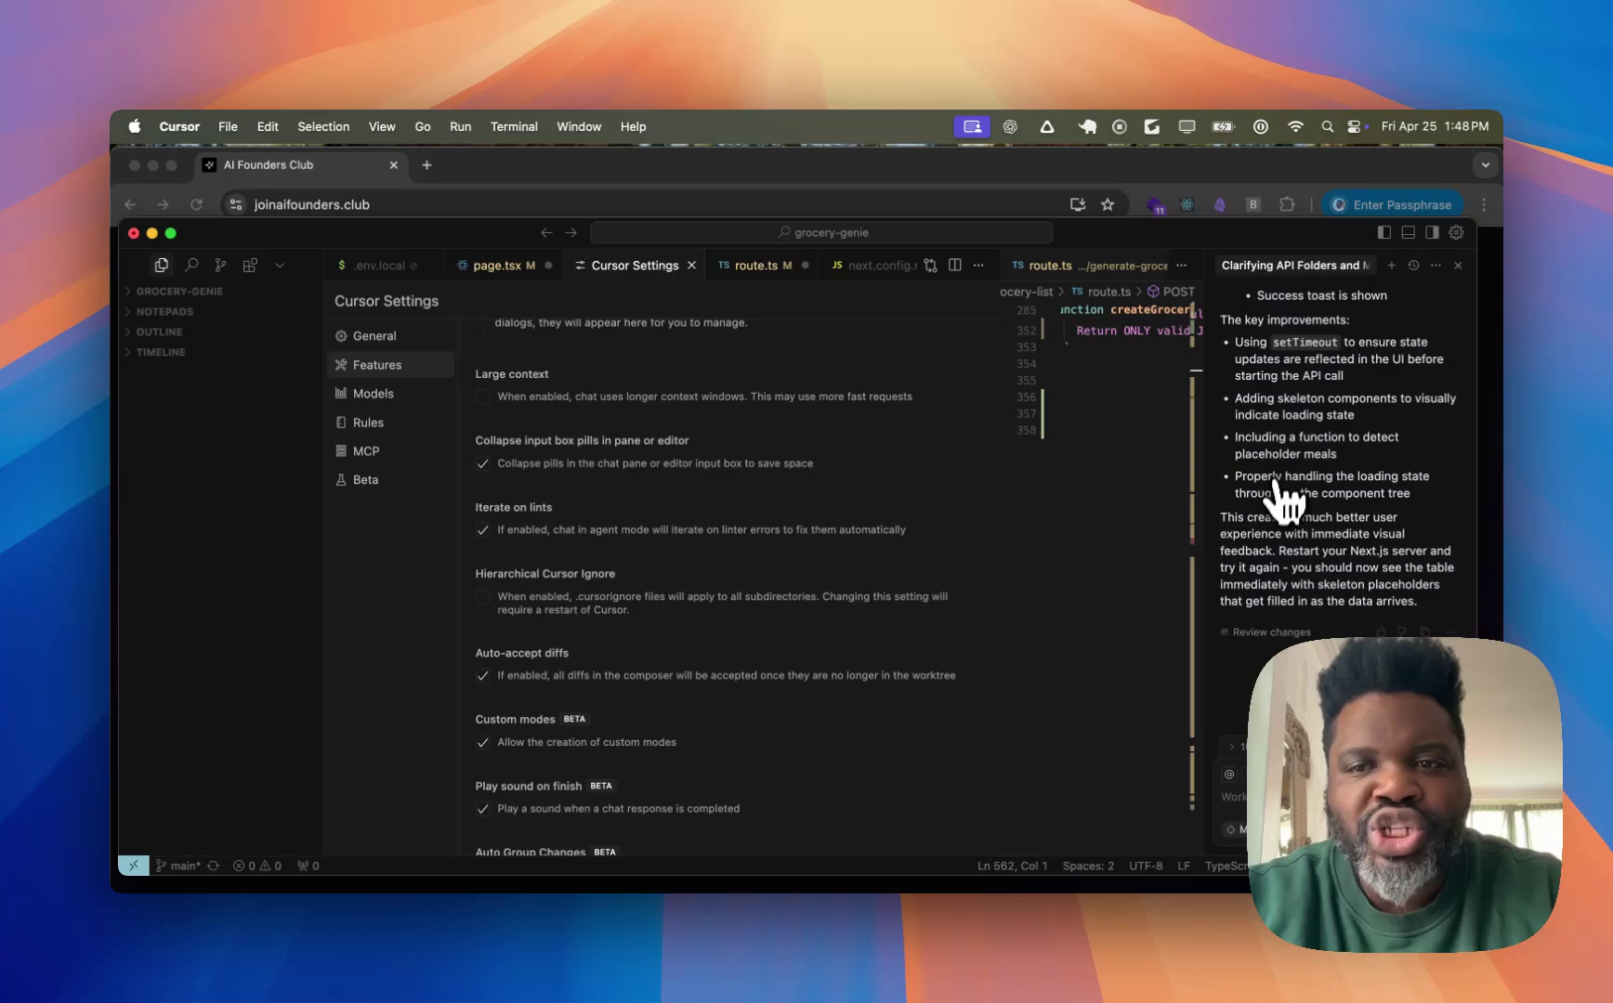
scroll(1263, 520, "up", 5)
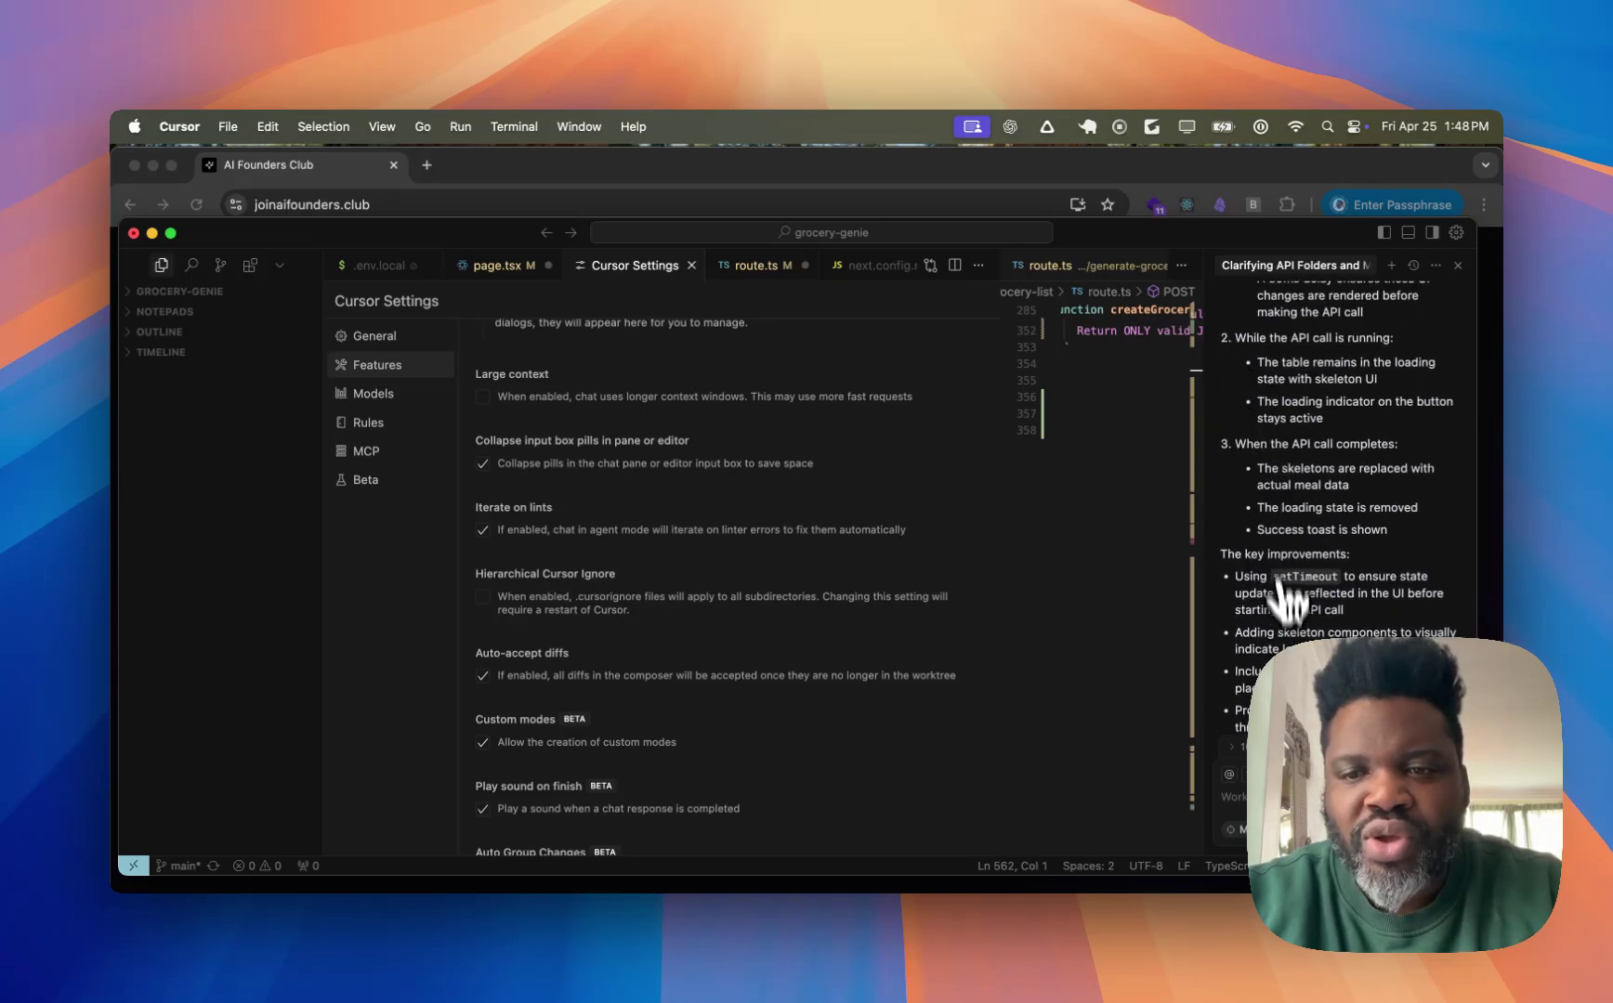
scroll(1268, 581, "down", 5)
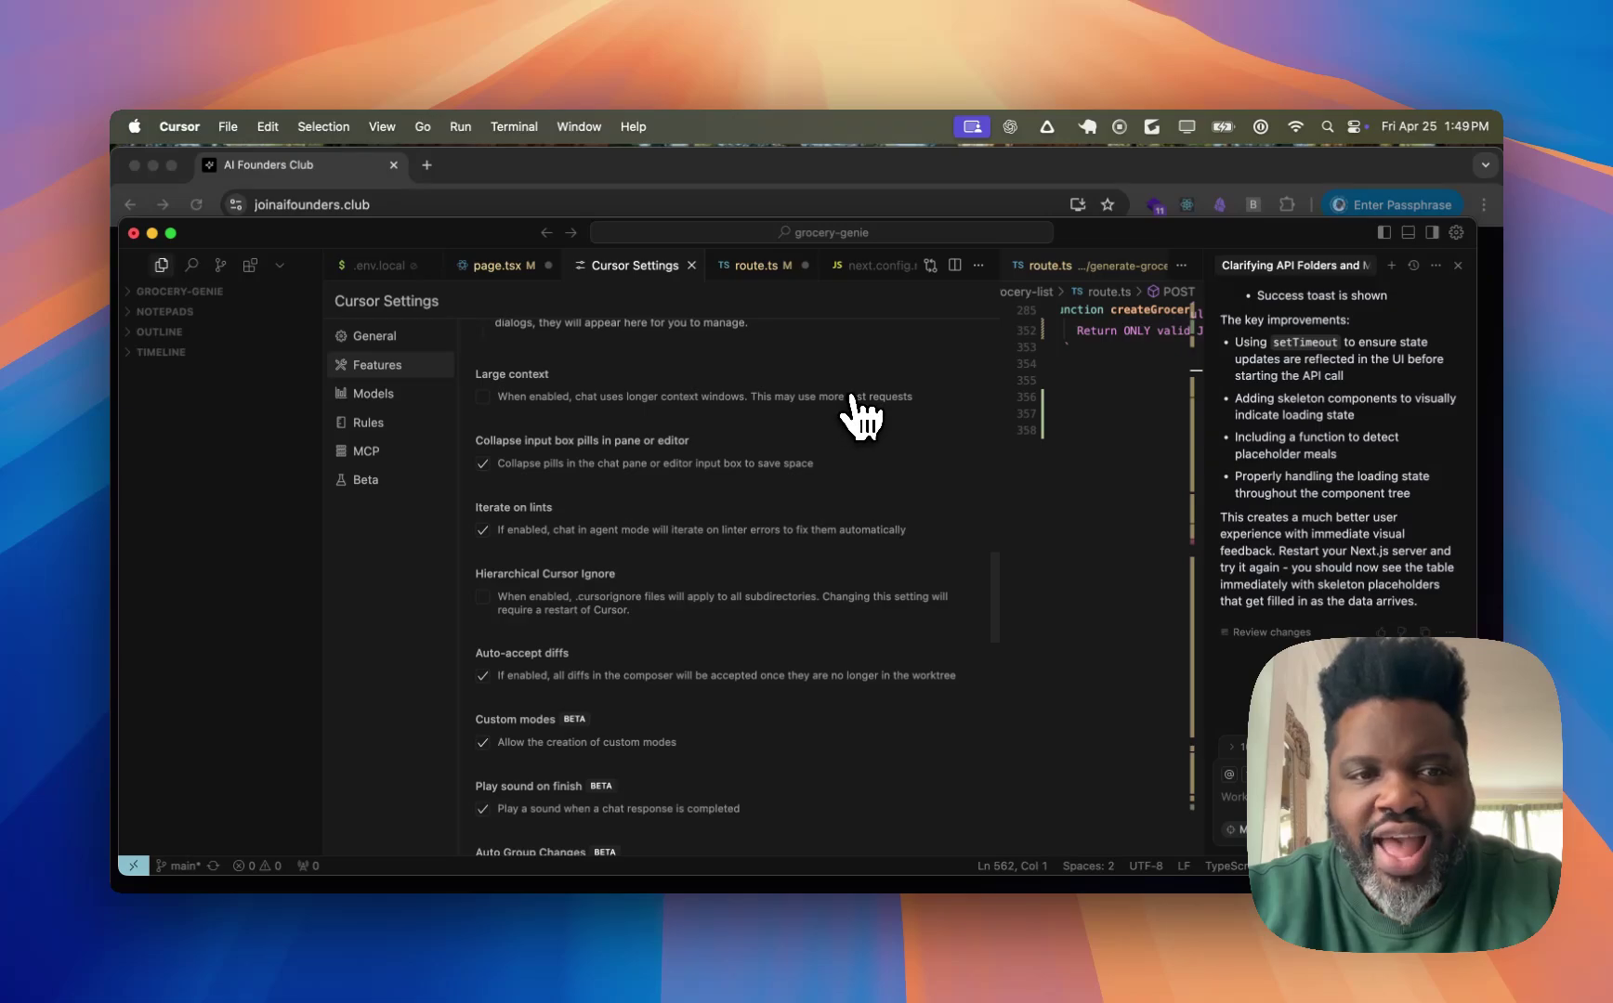
- Turn off the Collapse input box pills in pane or editor option
scroll(576, 470, "down", 3)
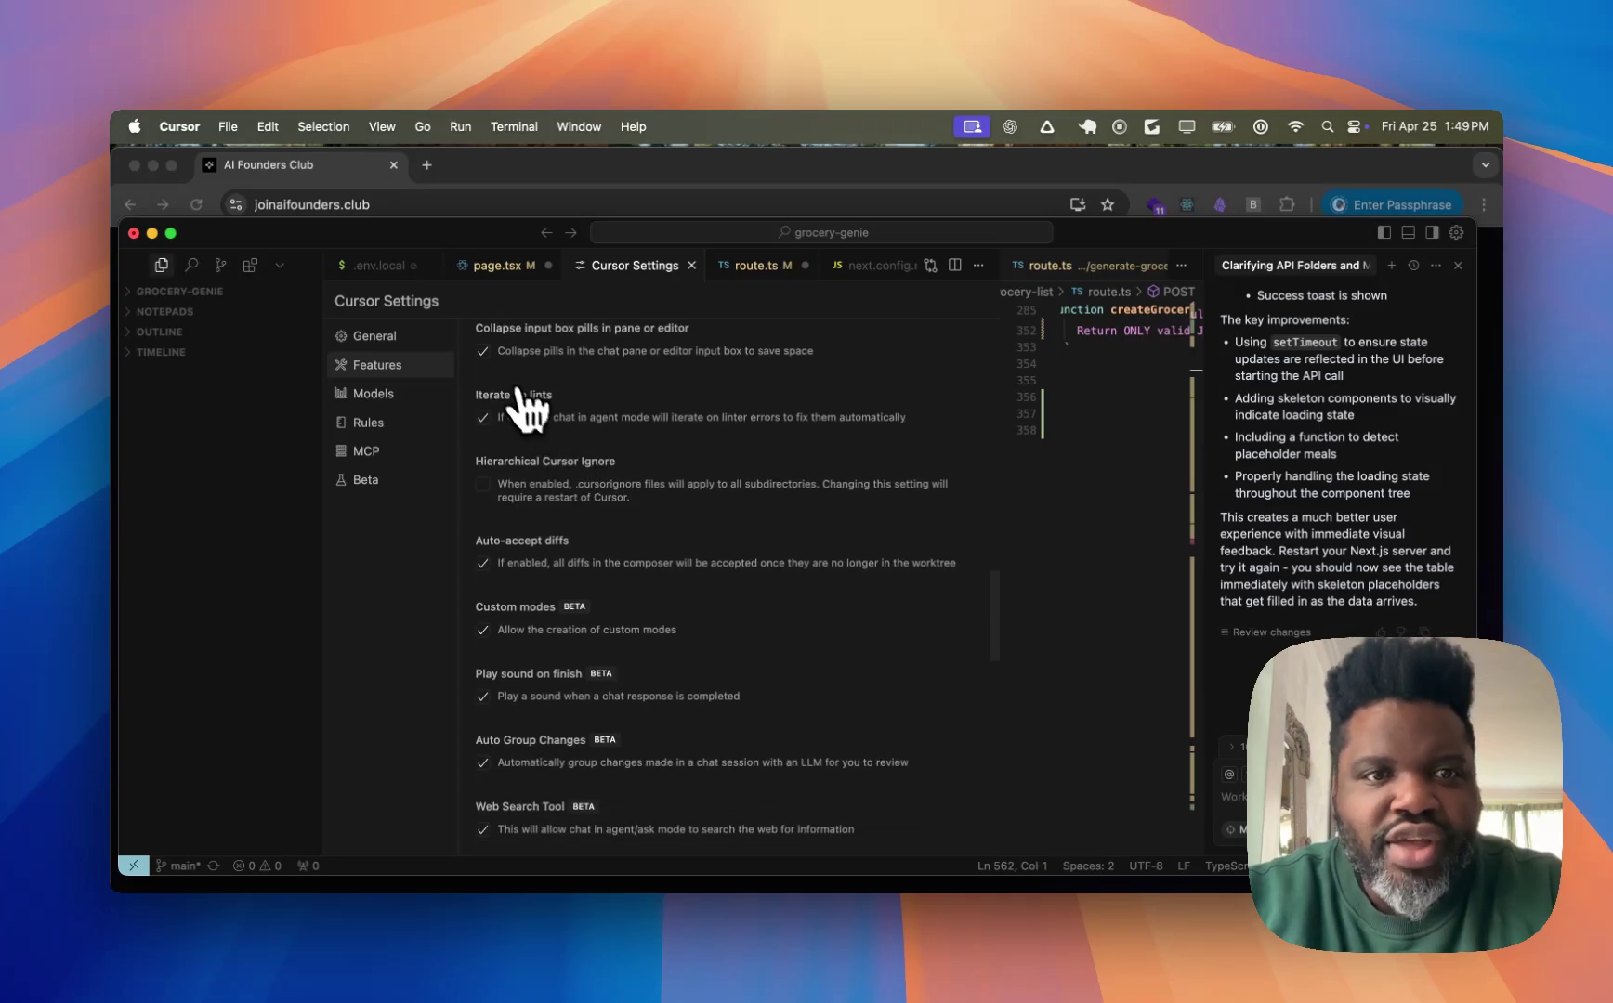
left_click(658, 350)
scroll(552, 377, "up", 1)
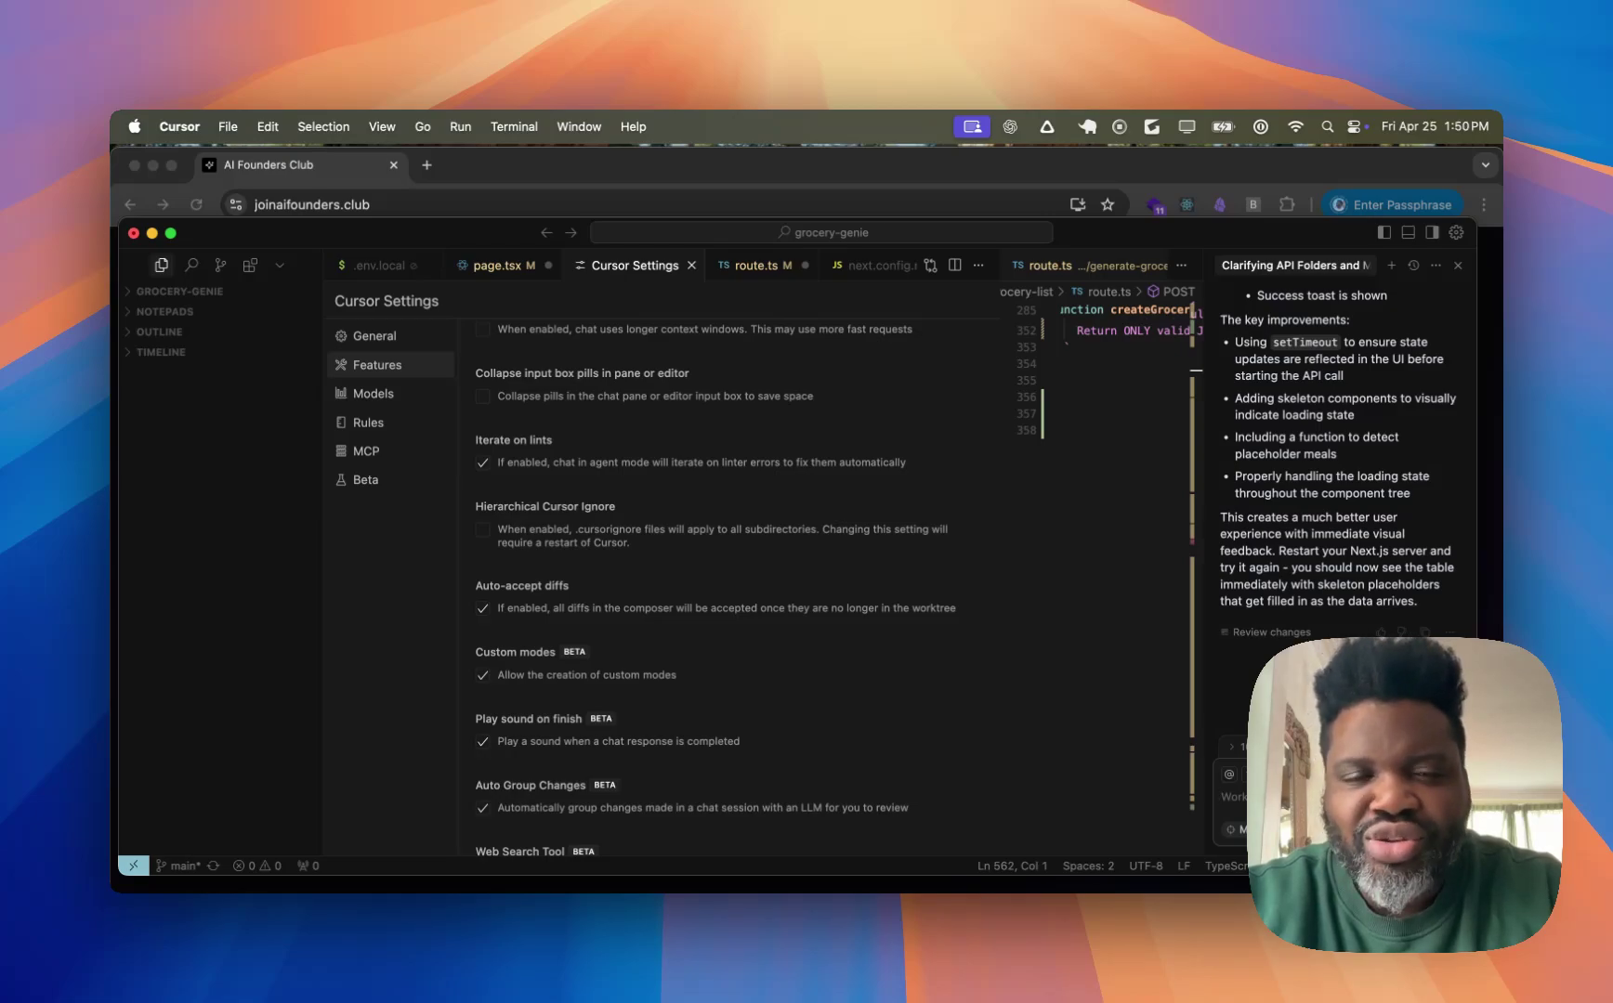
- Reference the Home symbol from page.tsx as context in the chat message with an @ mention
type("@")
left_click(1183, 632)
left_click(1184, 635)
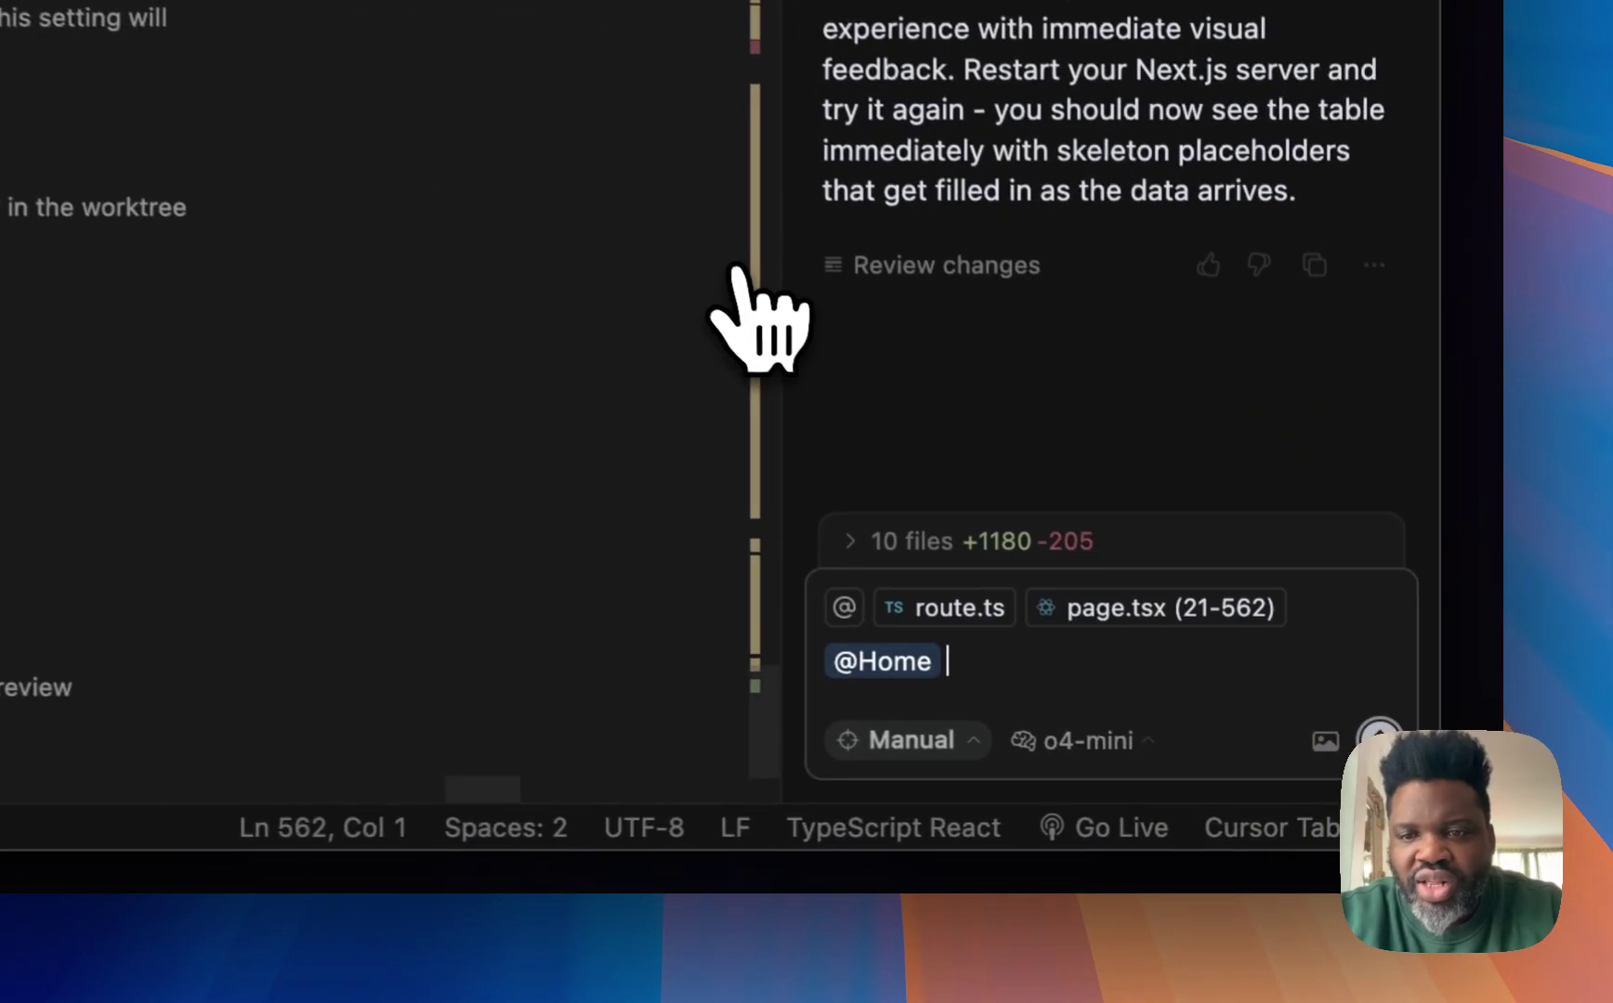
- Reference a second code symbol in the chat message with an @ mention
type("@")
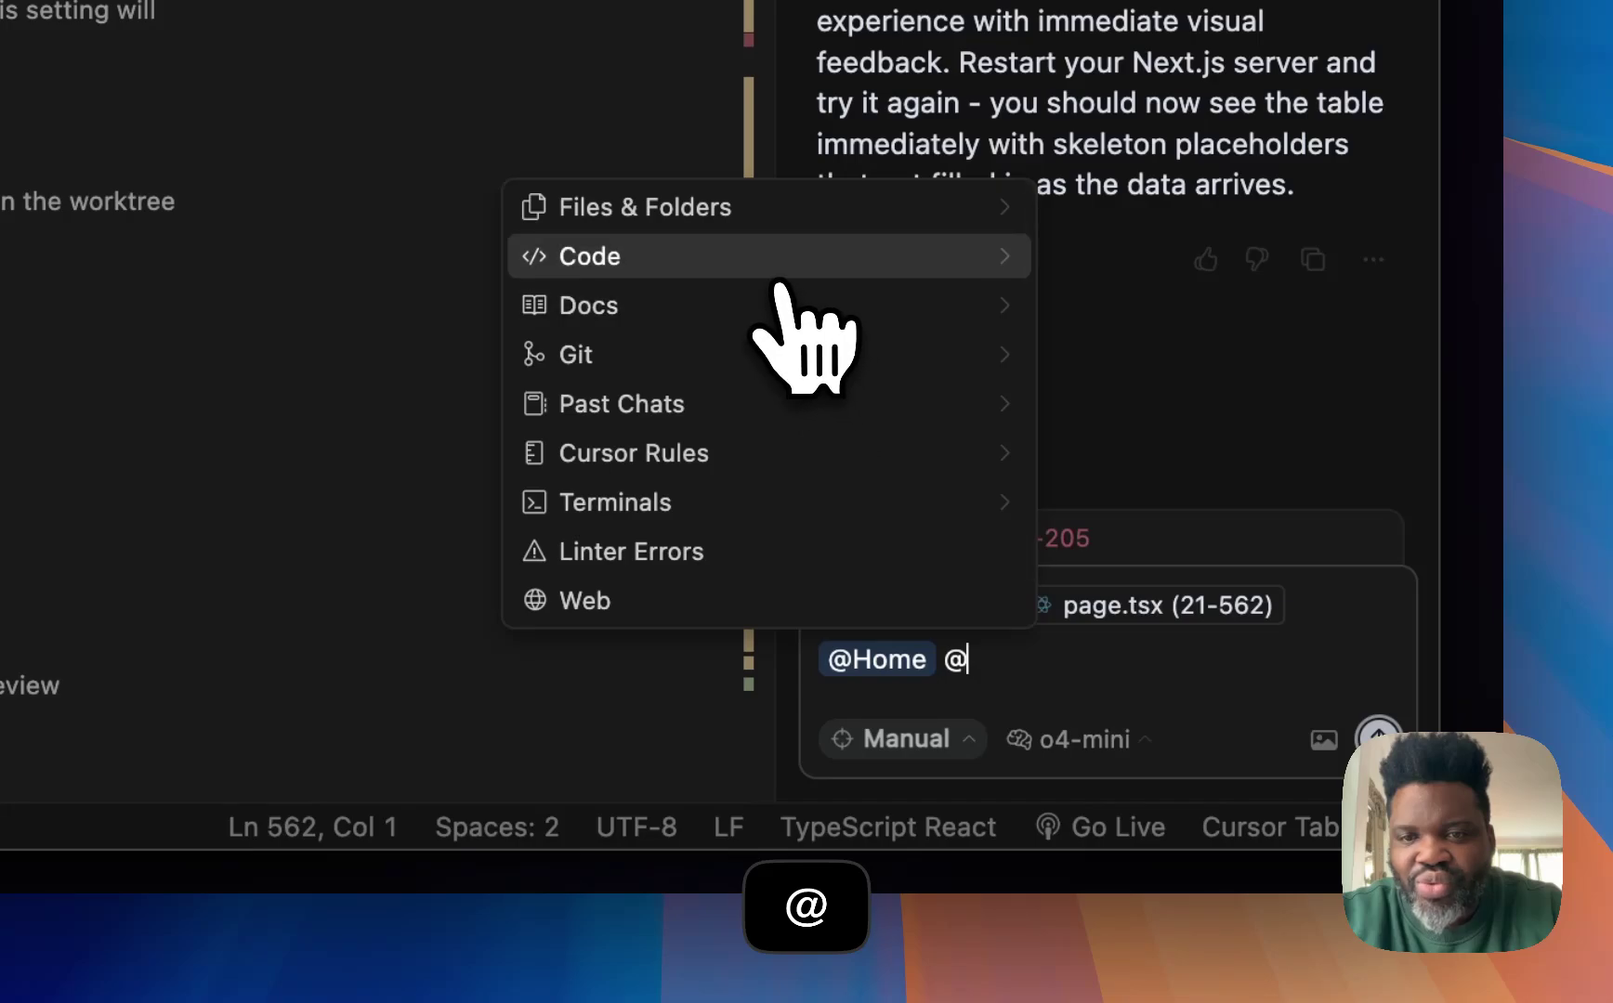
left_click(777, 275)
left_click(732, 365)
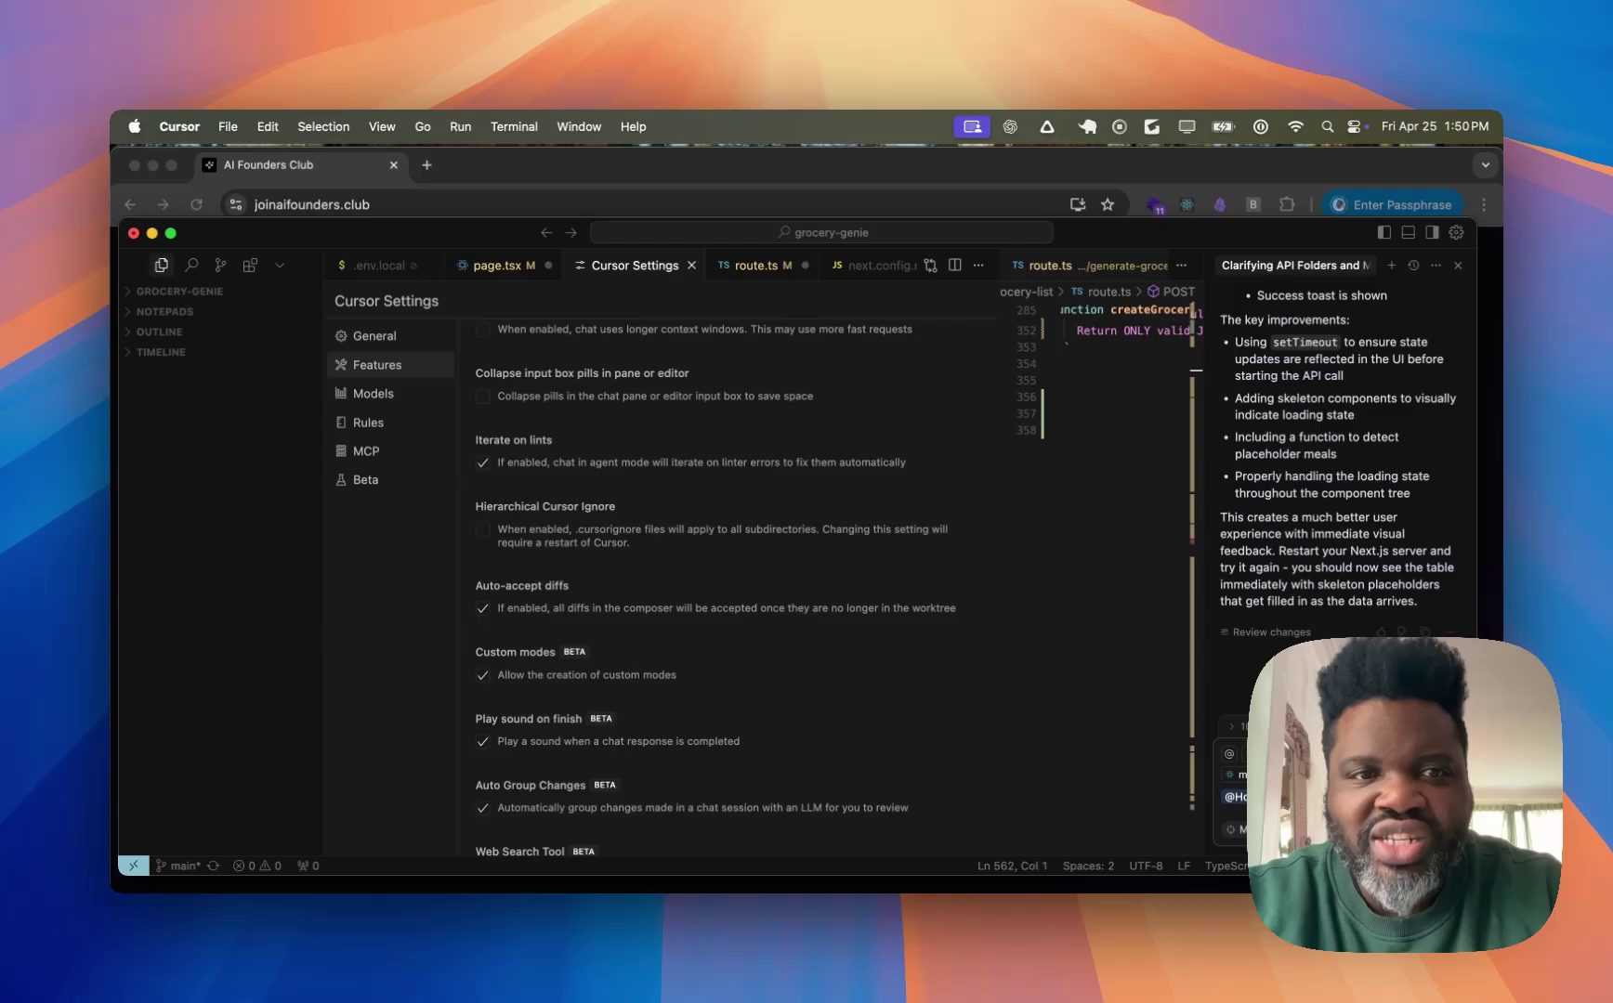
- Undo the code mentions in the chat message until its text is empty
key("super+z")
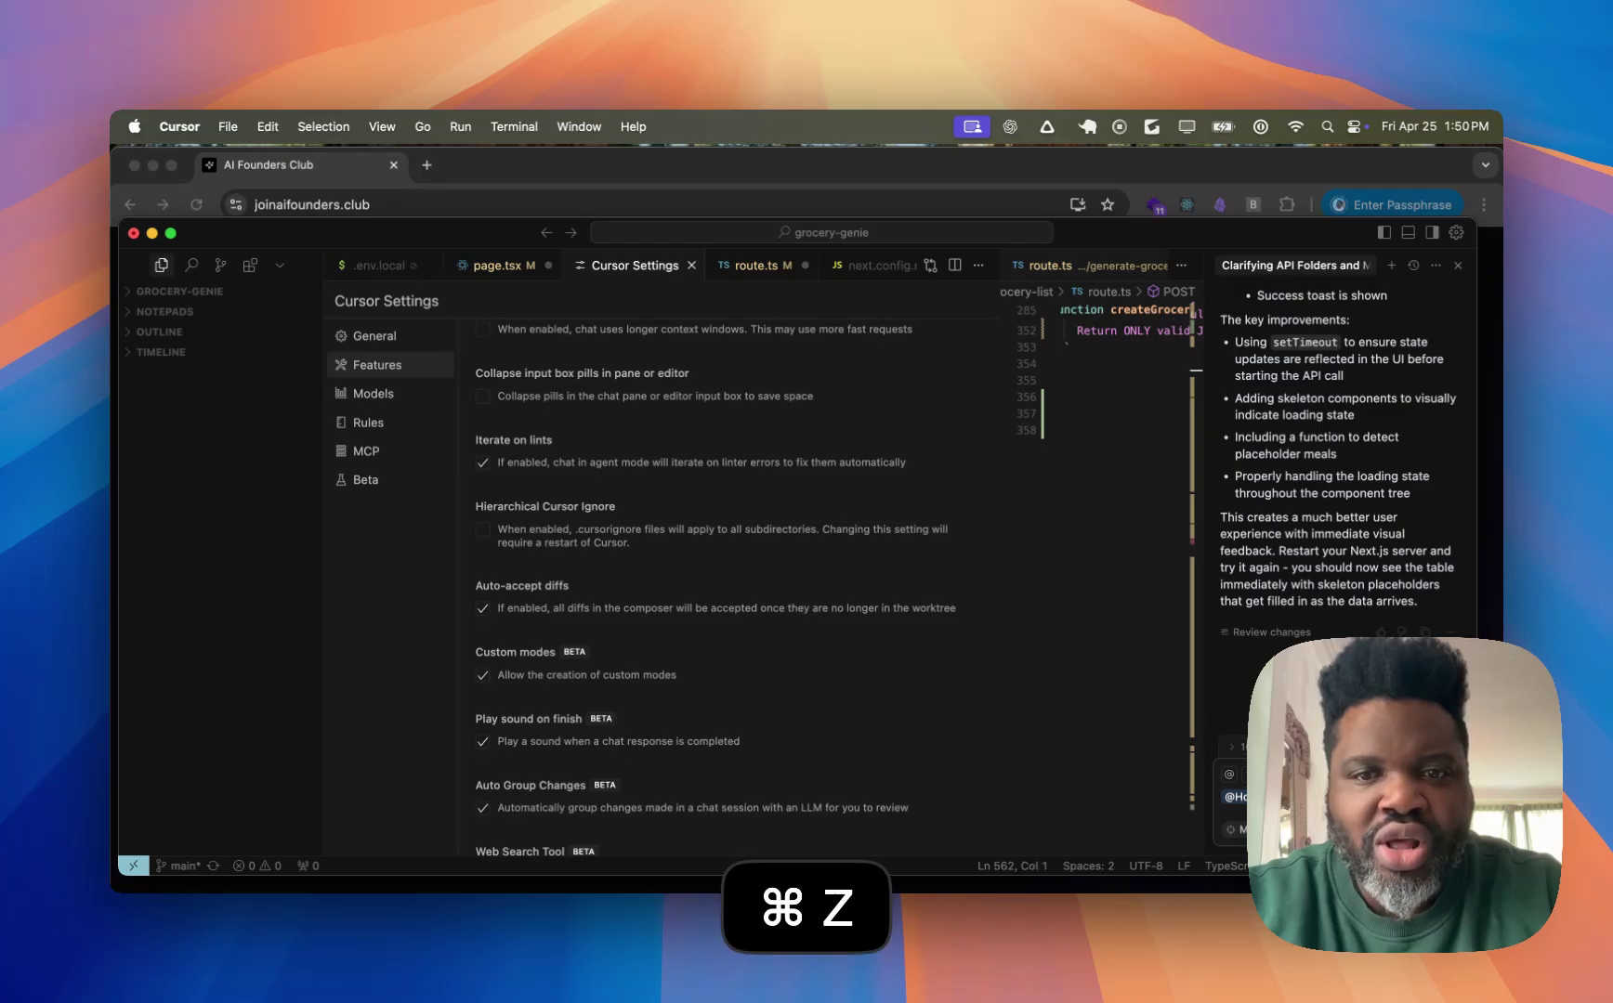
key("super+z")
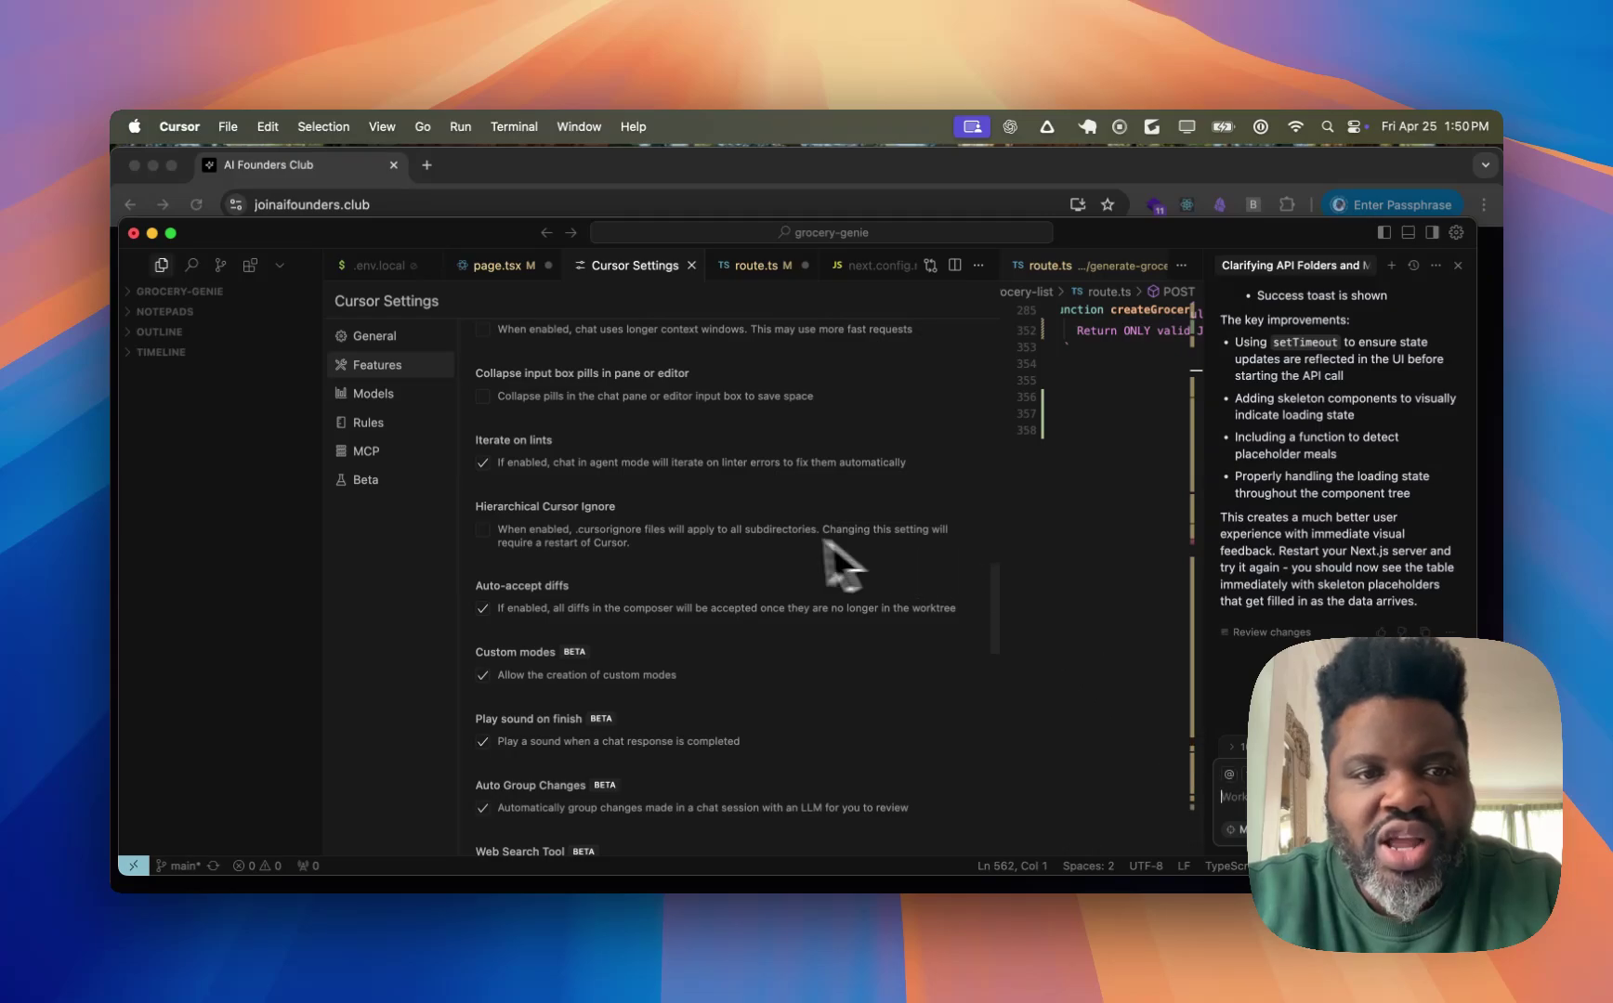
- Examine the Iterate on lints, Hierarchical Cursor Ignore and Auto-accept diffs options in the Features settings
scroll(622, 421, "down", 2)
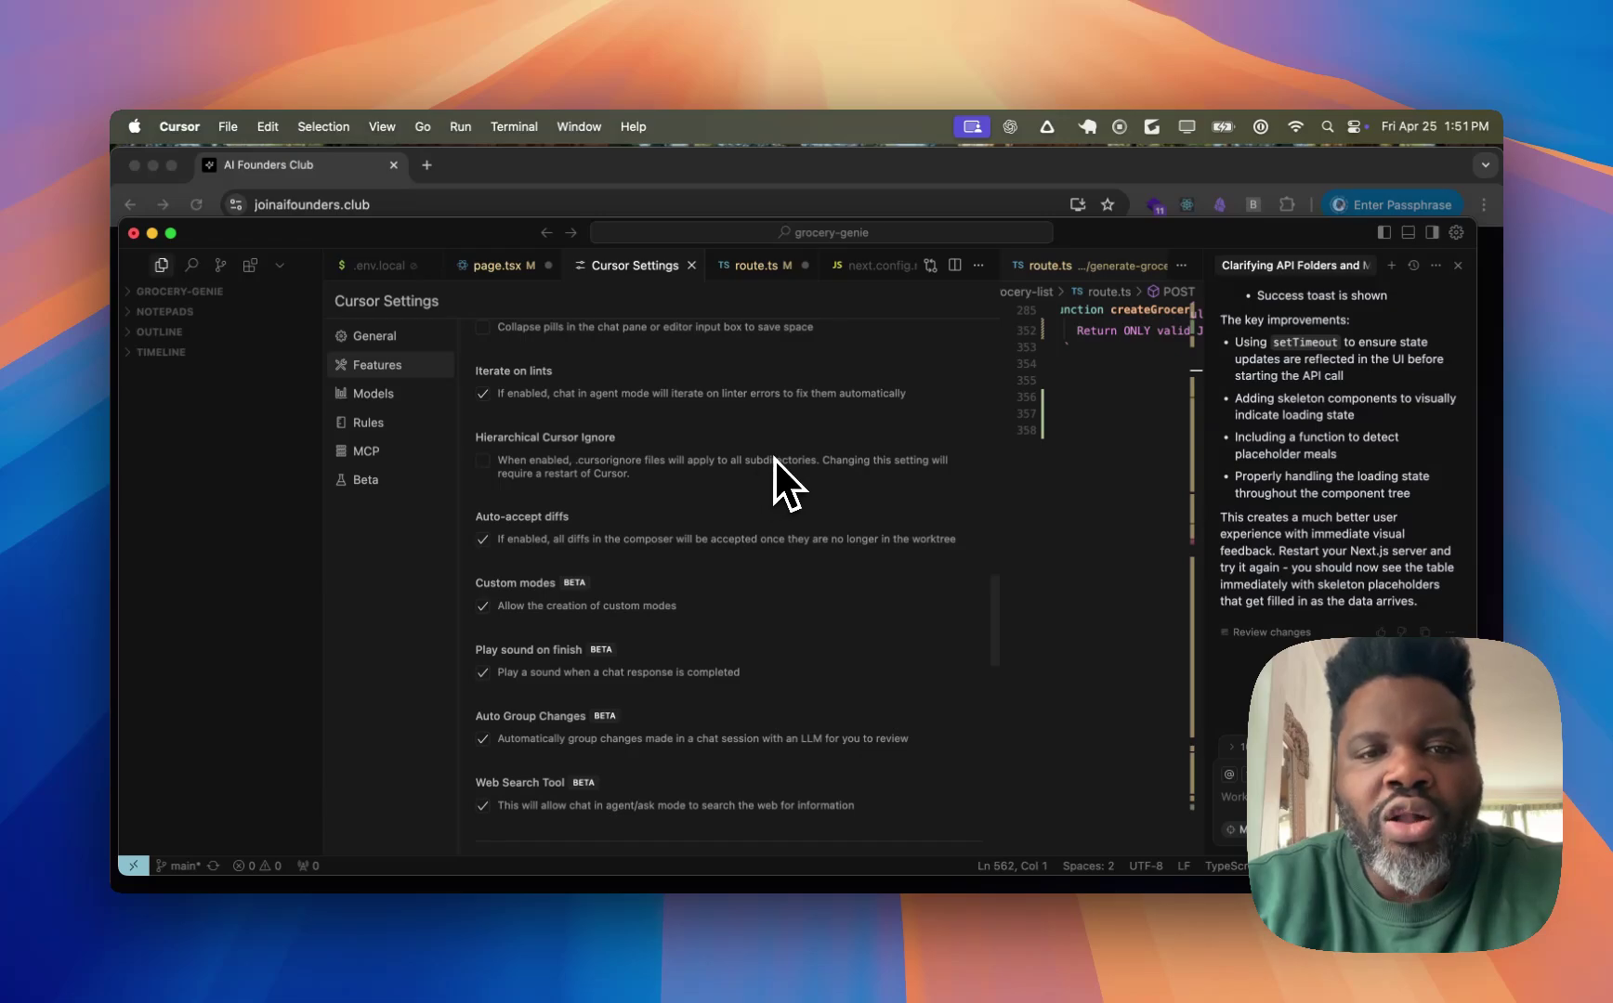
scroll(576, 509, "down", 2)
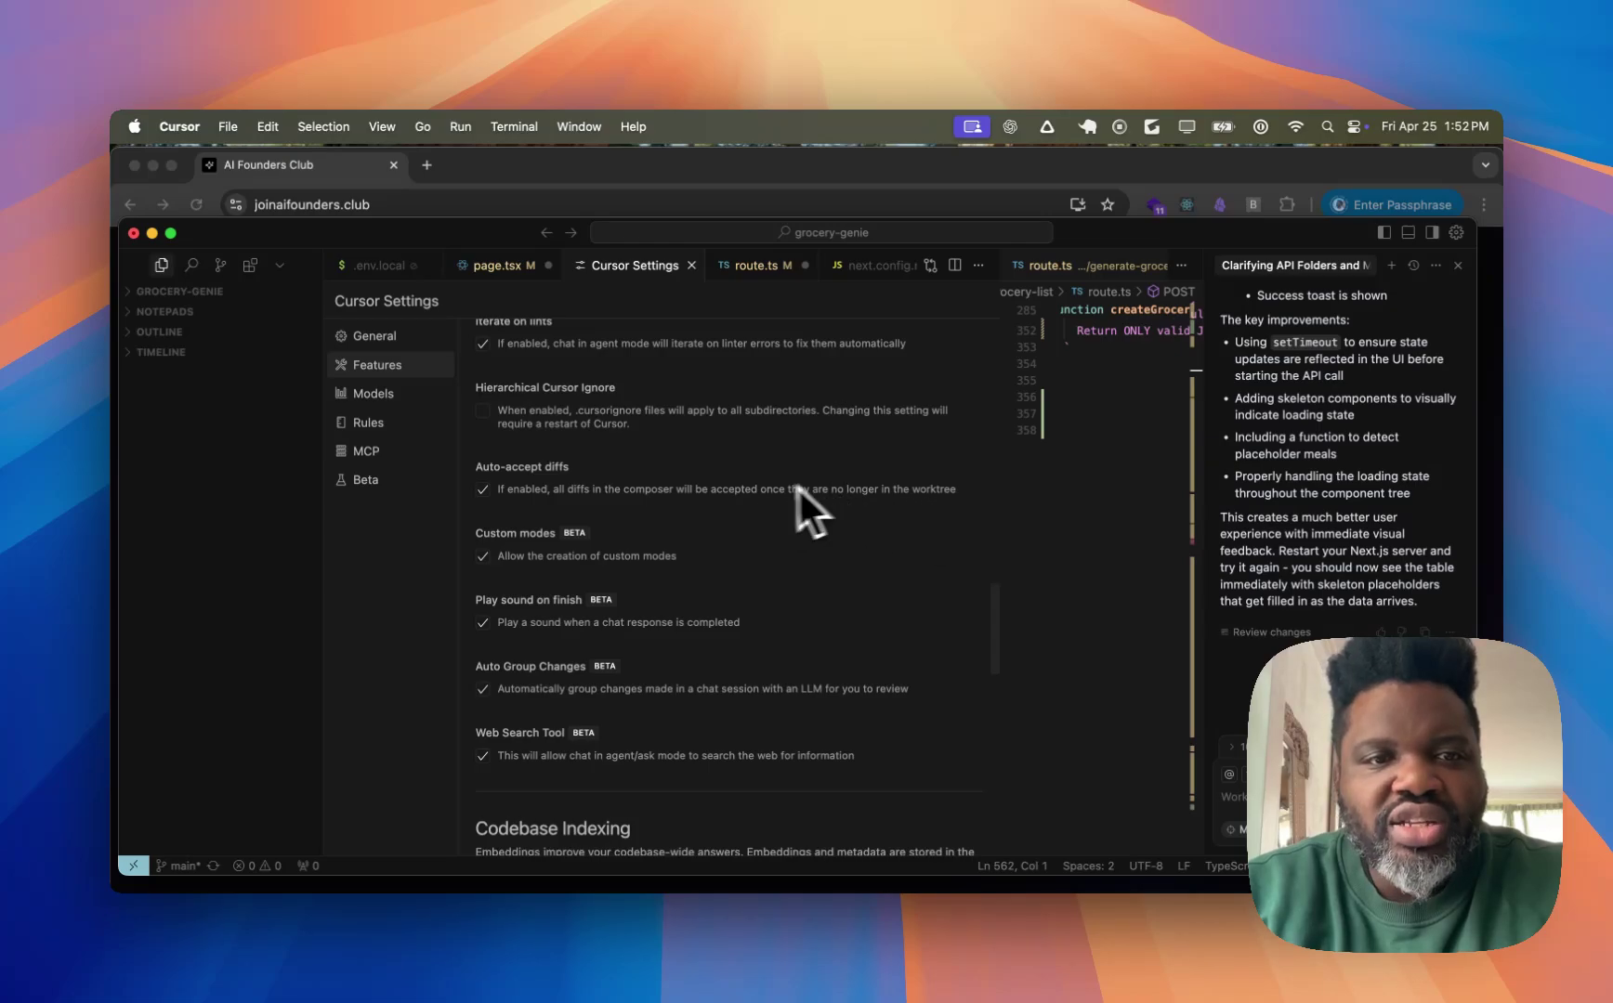
scroll(1282, 585, "up", 5)
scroll(1285, 574, "down", 3)
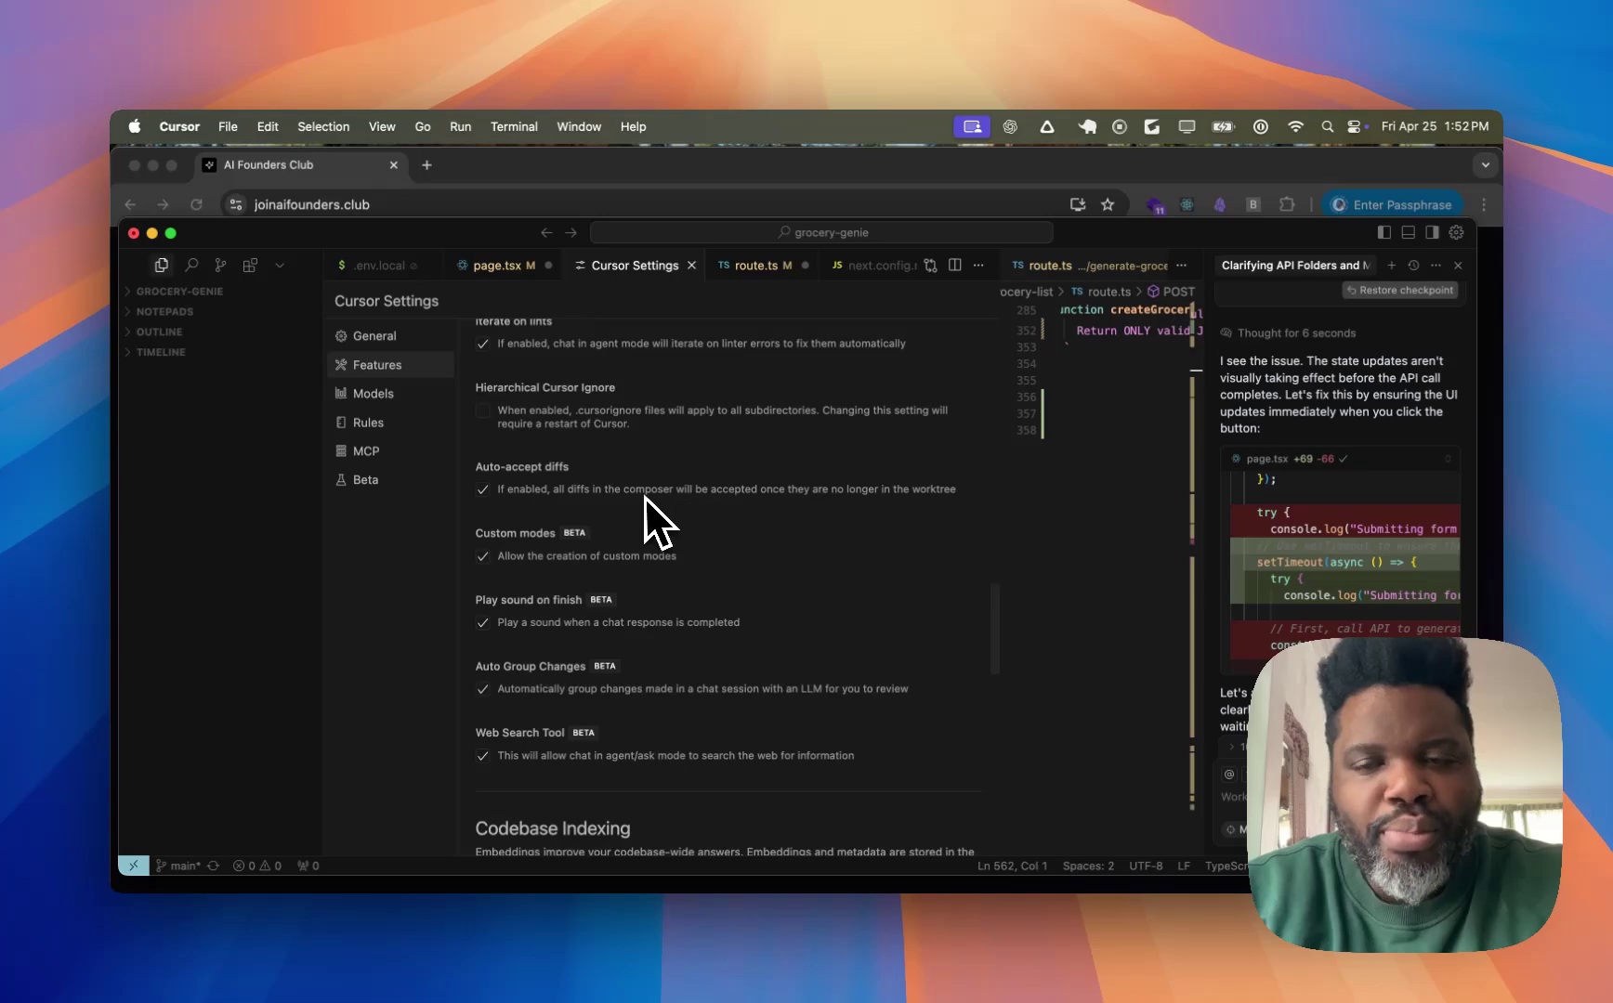
- Start adding a custom chat mode and look over the models it can use without choosing one
left_click(1241, 829)
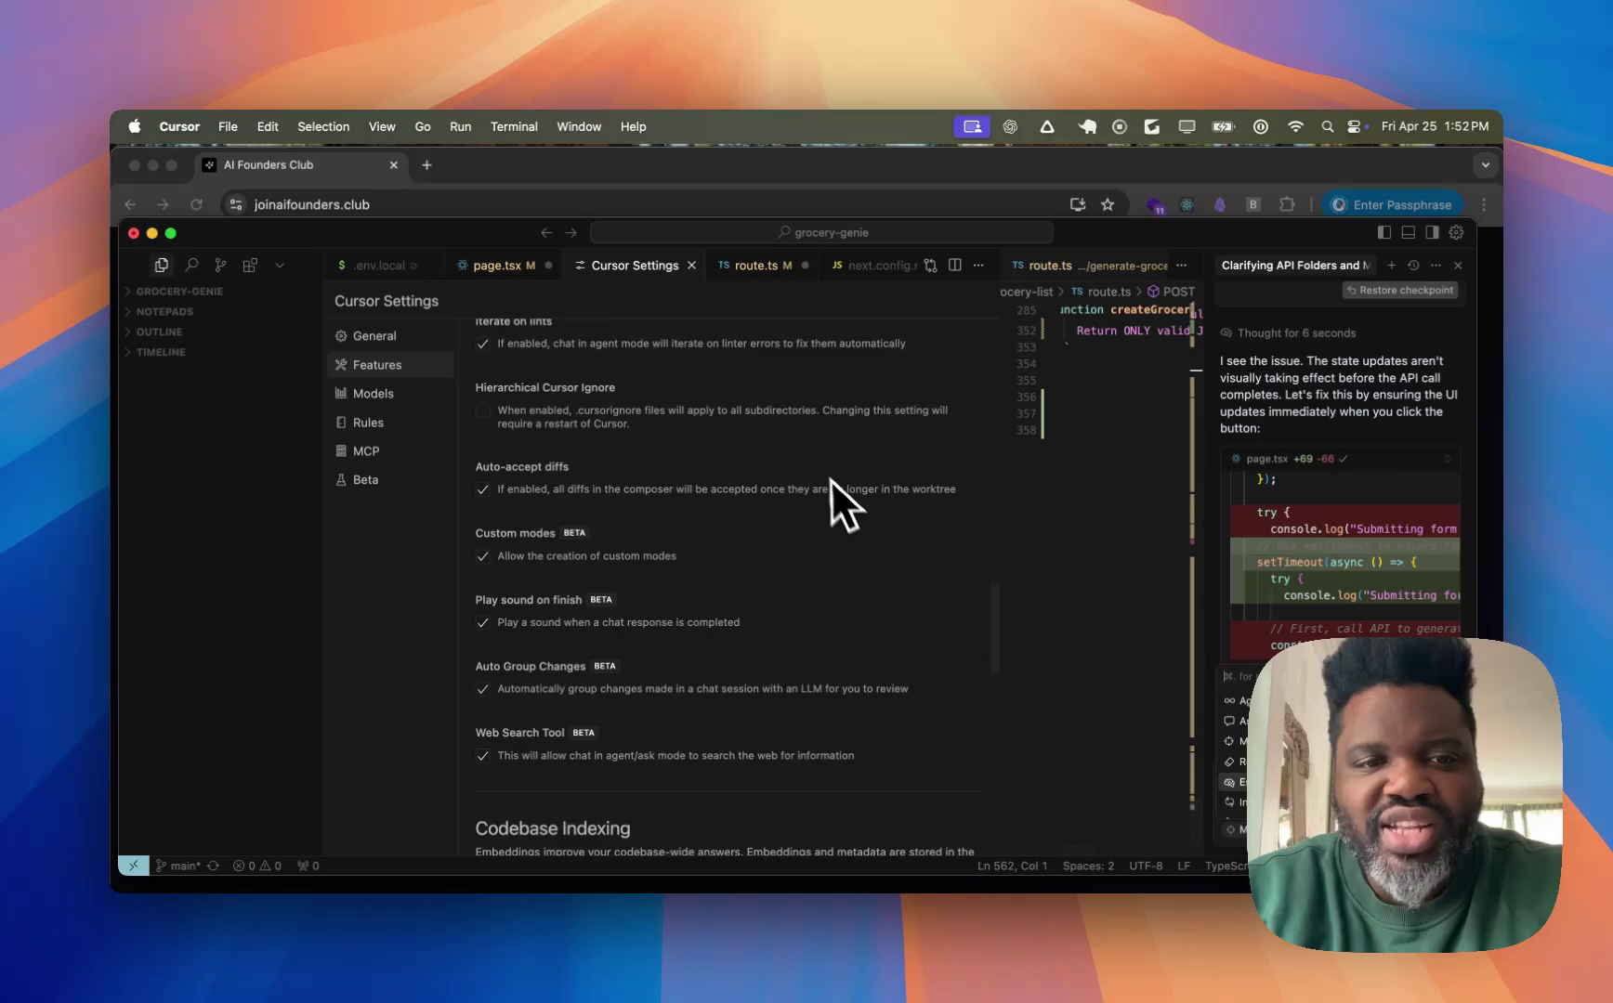
scroll(831, 492, "down", 3)
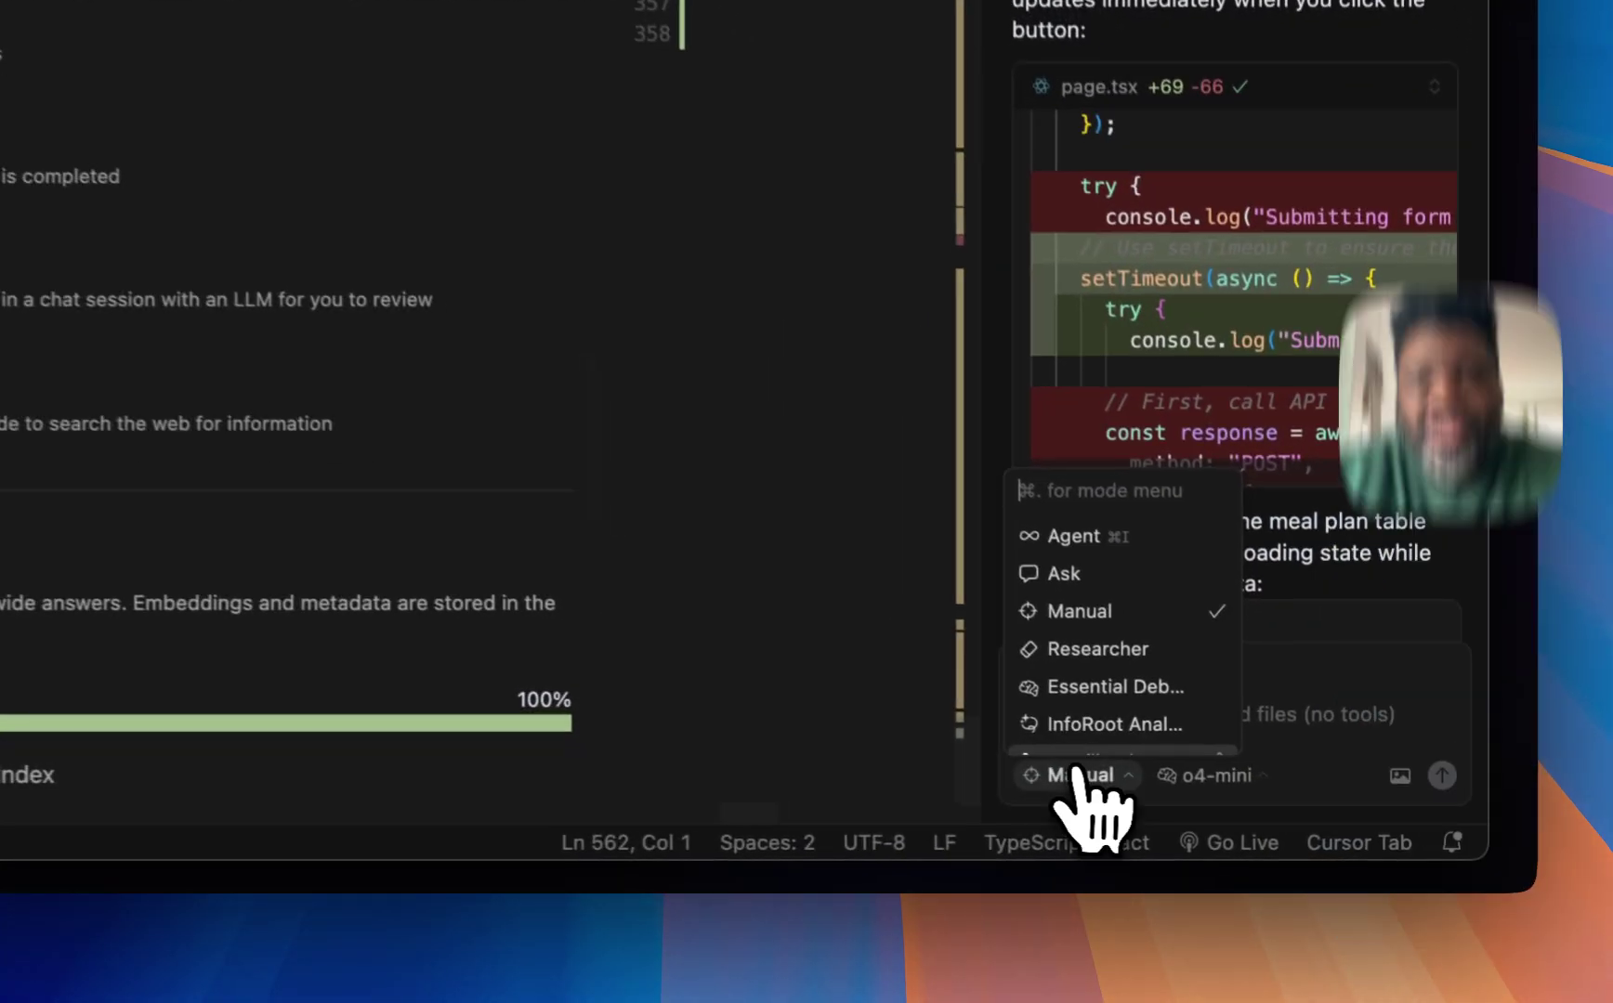
left_click(1080, 773)
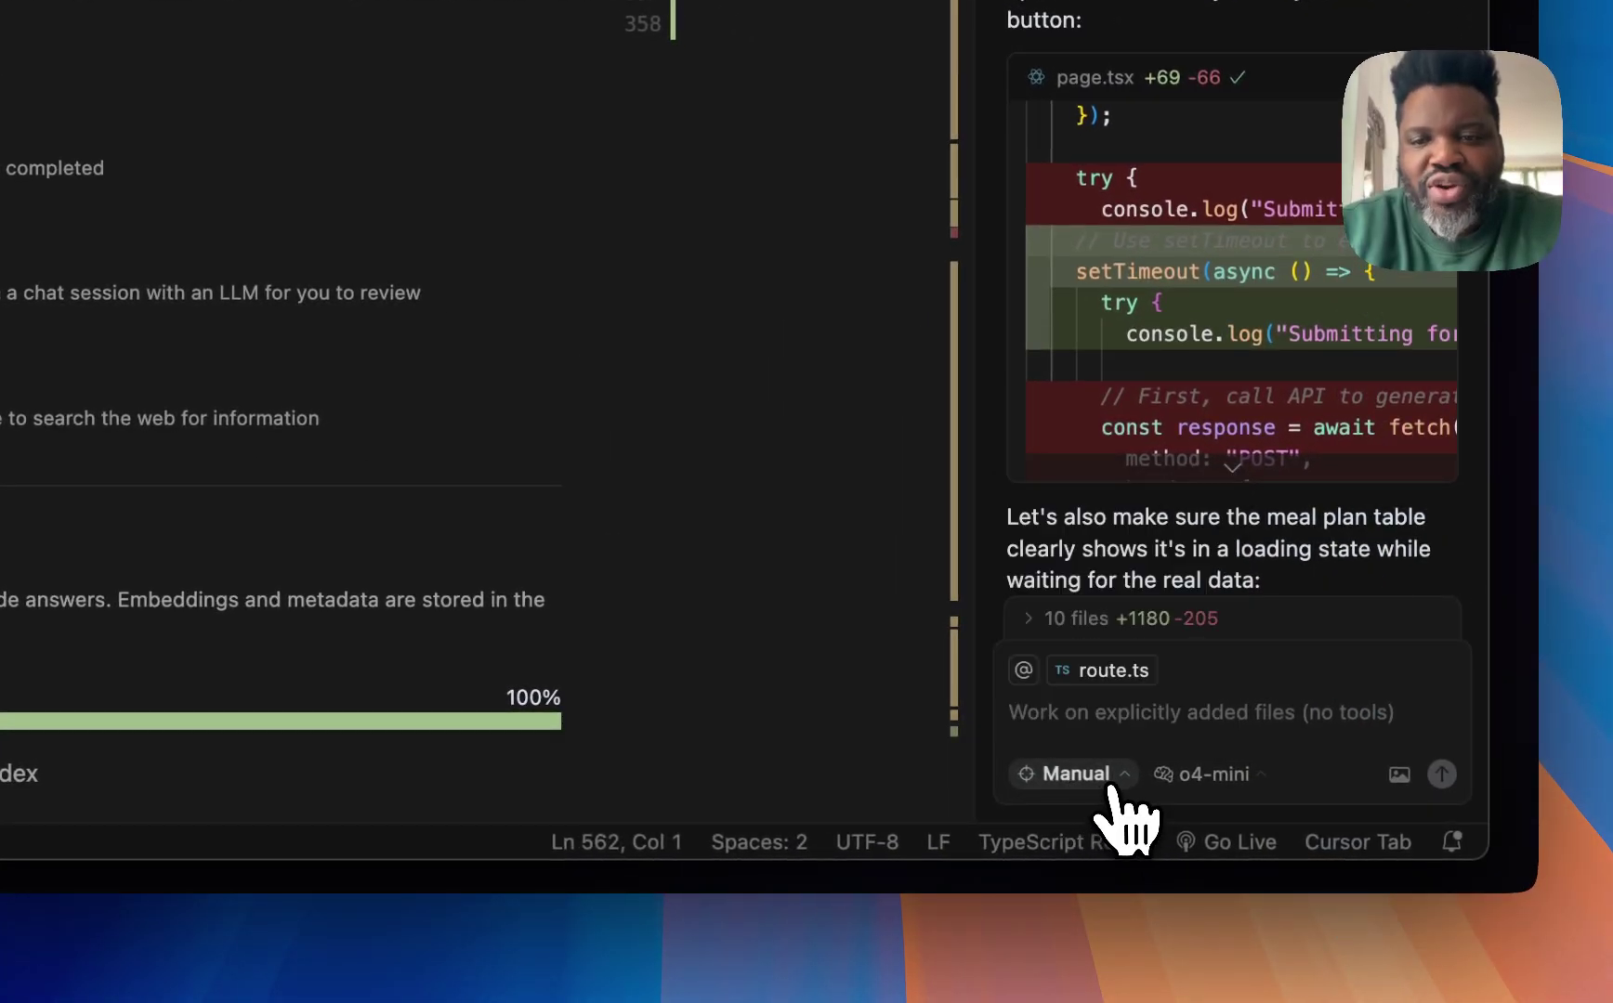
left_click(1092, 775)
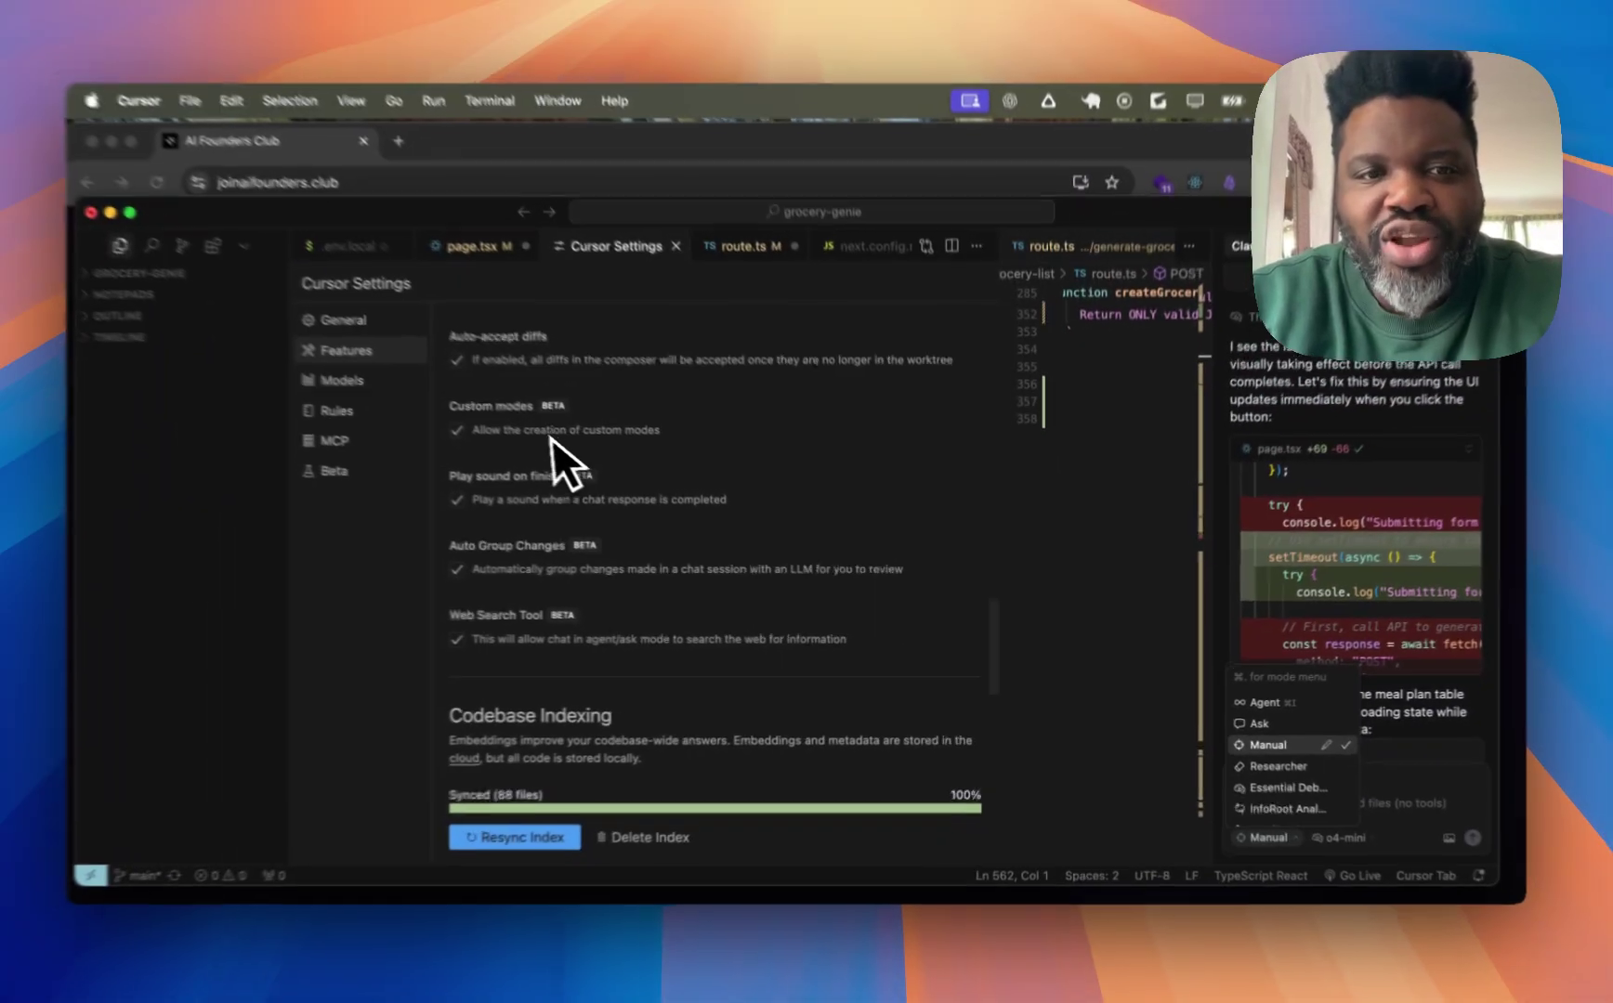
scroll(1286, 767, "down", 2)
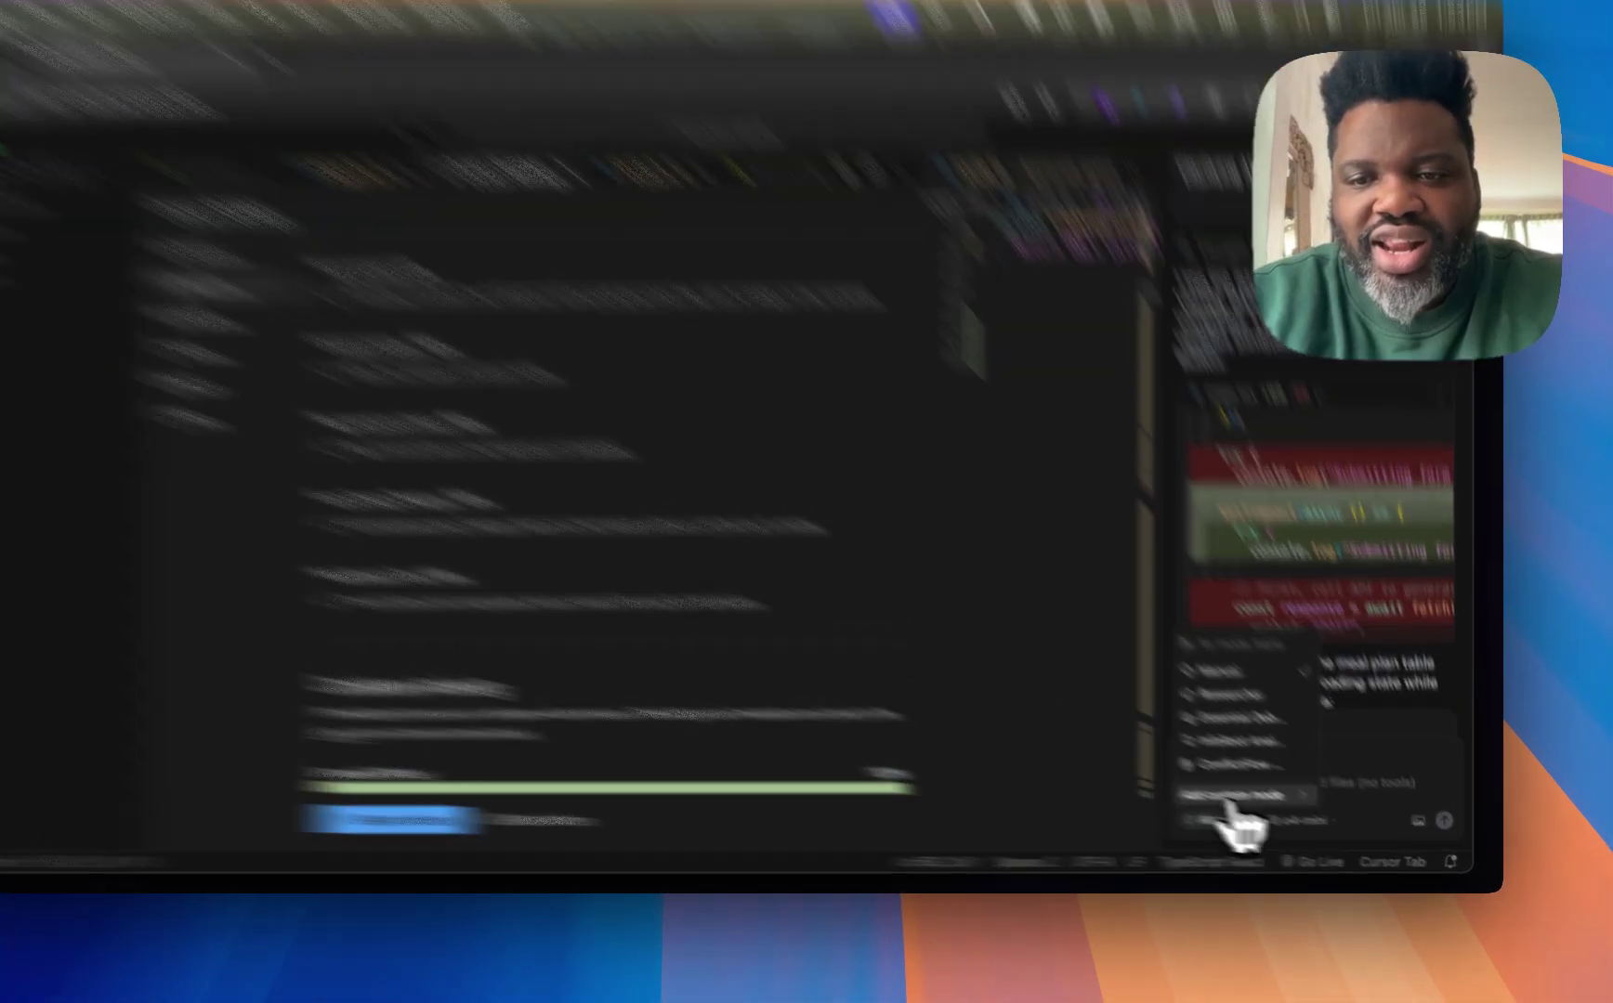
left_click(1231, 799)
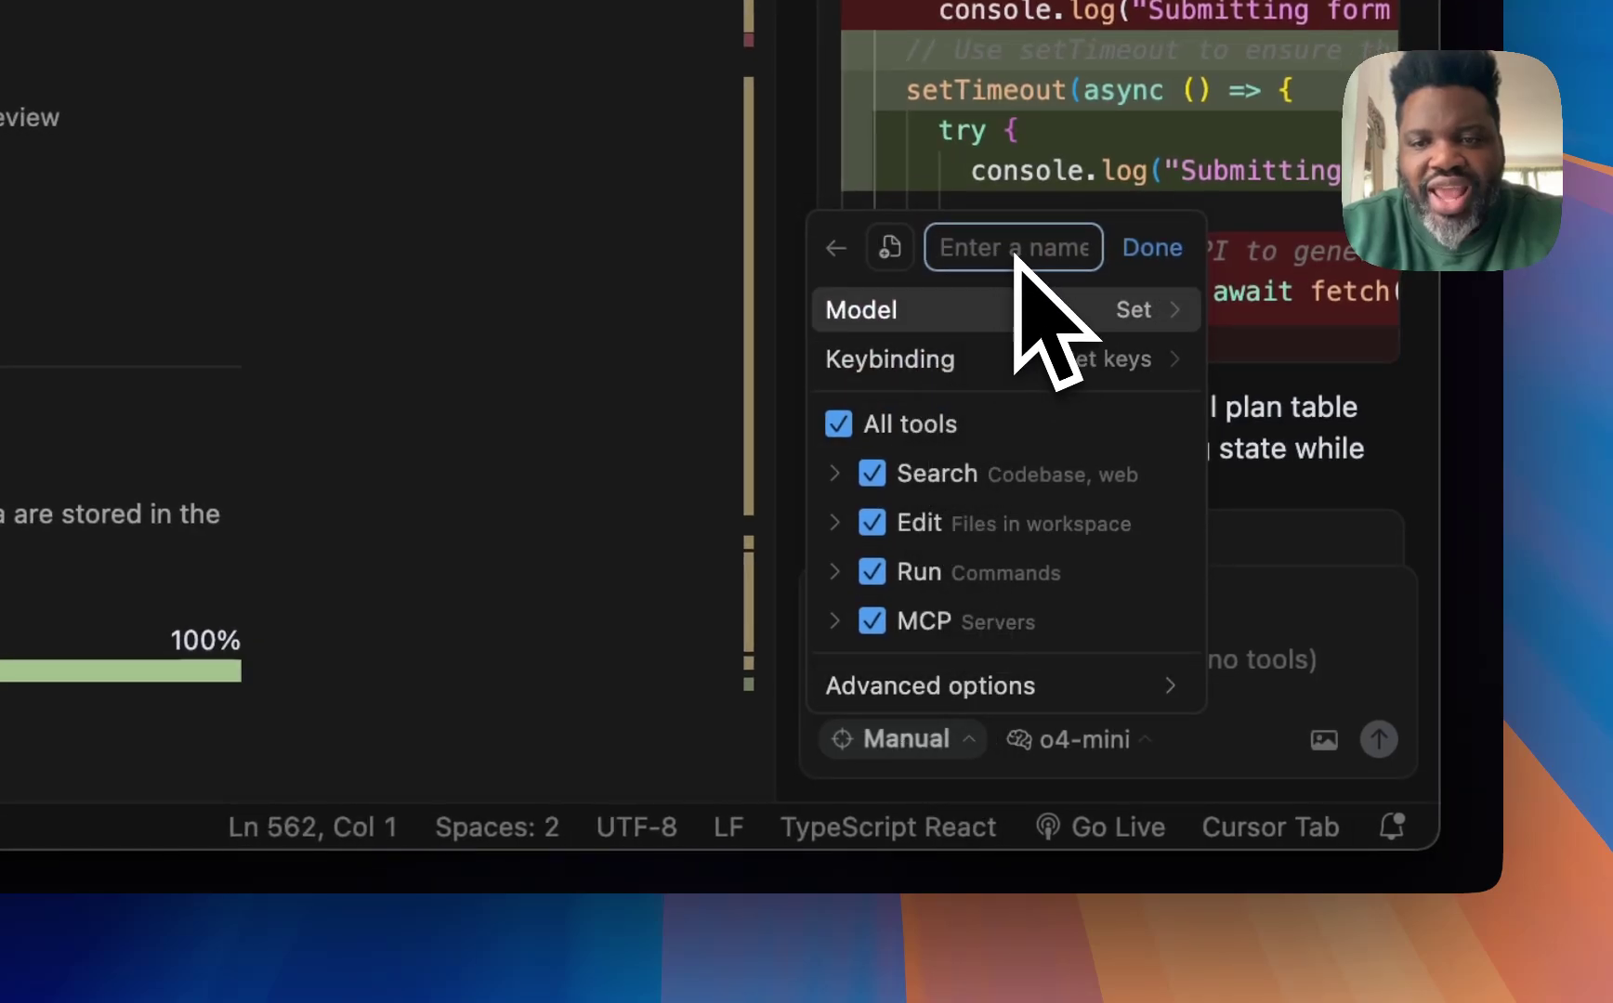
left_click(1050, 312)
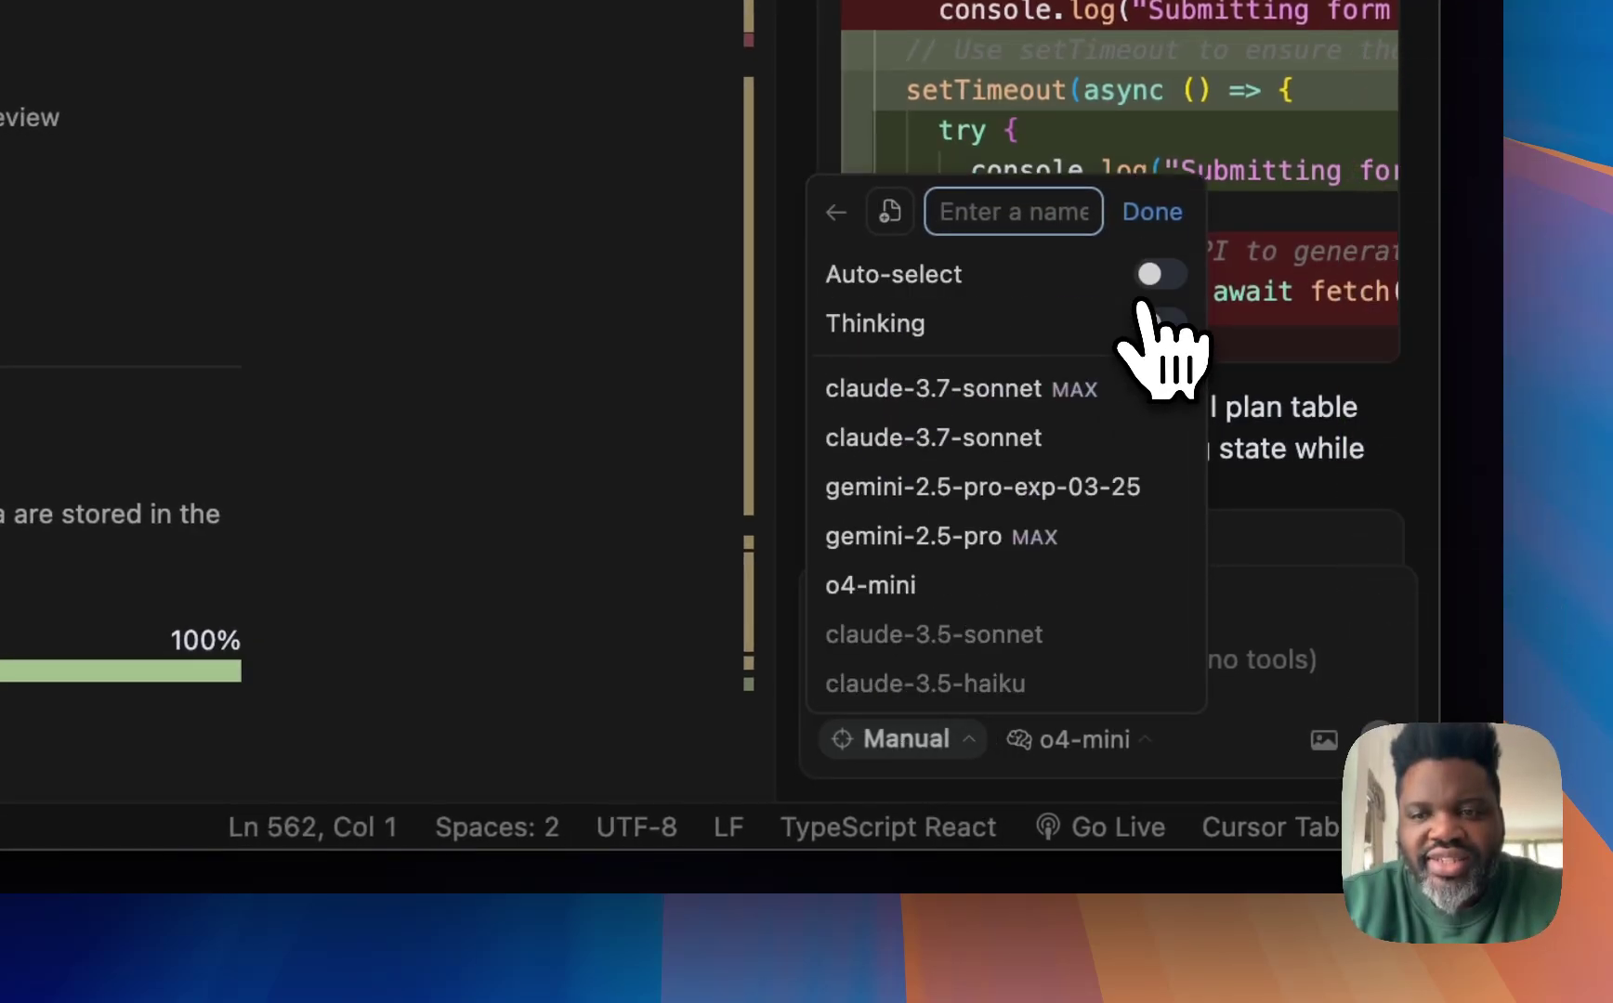
left_click(838, 215)
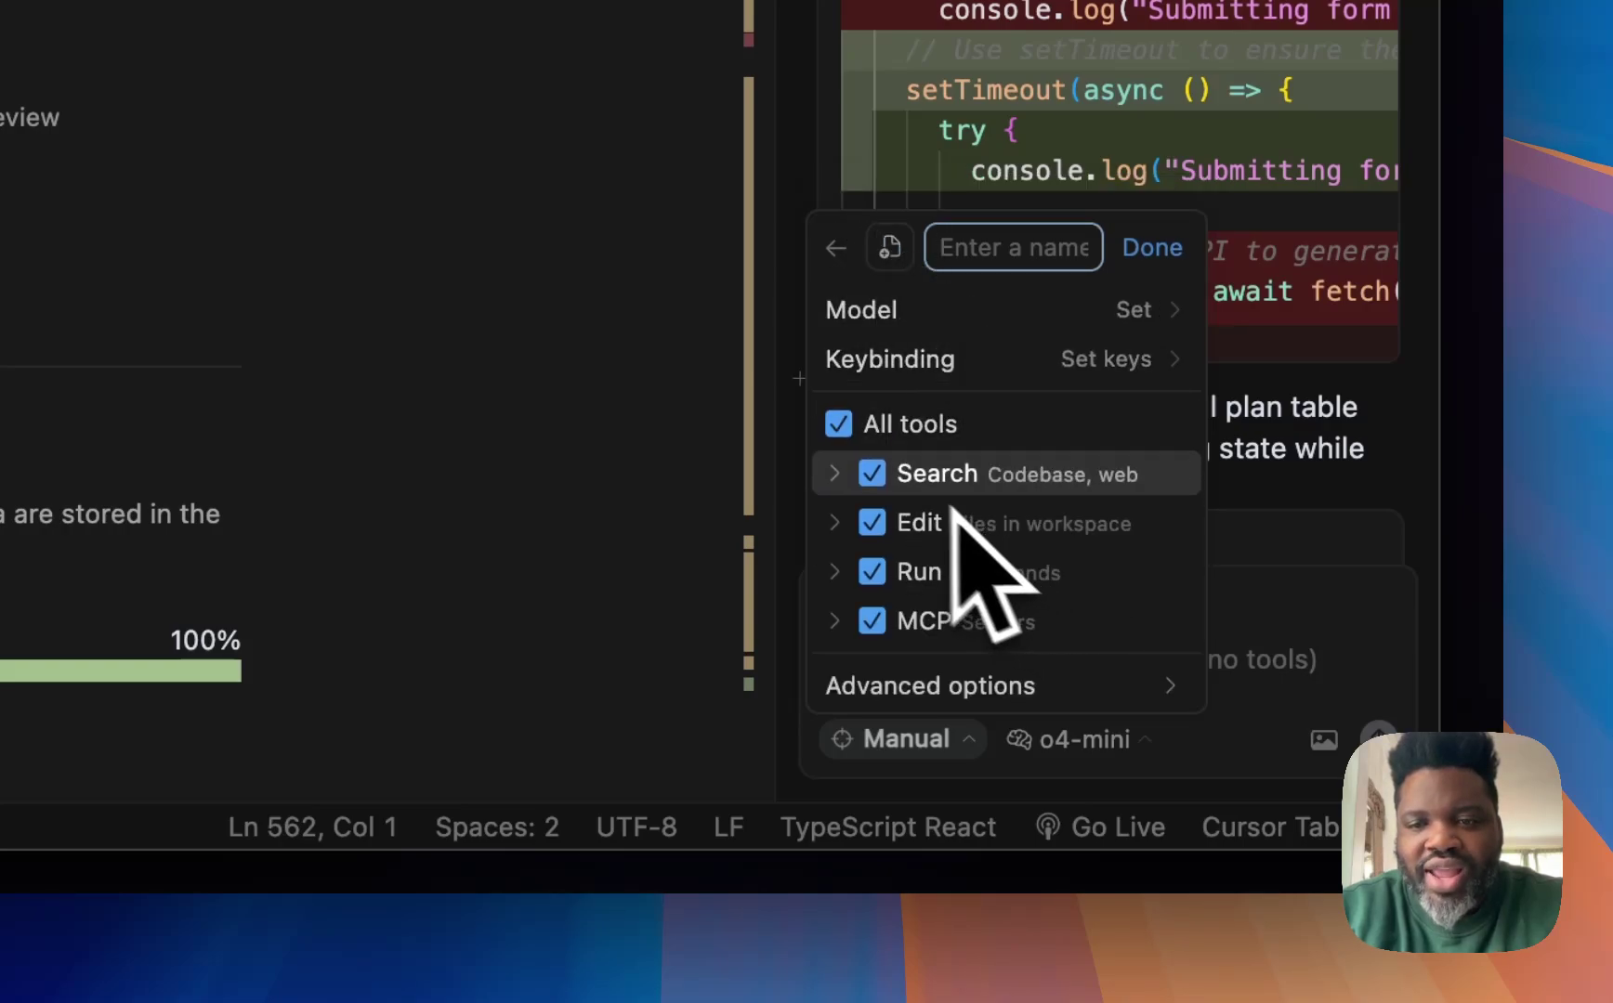
- Expand the MCP, Run, Edit and Search tool groups of the custom mode to review them, and leave without saving
left_click(846, 621)
left_click(836, 375)
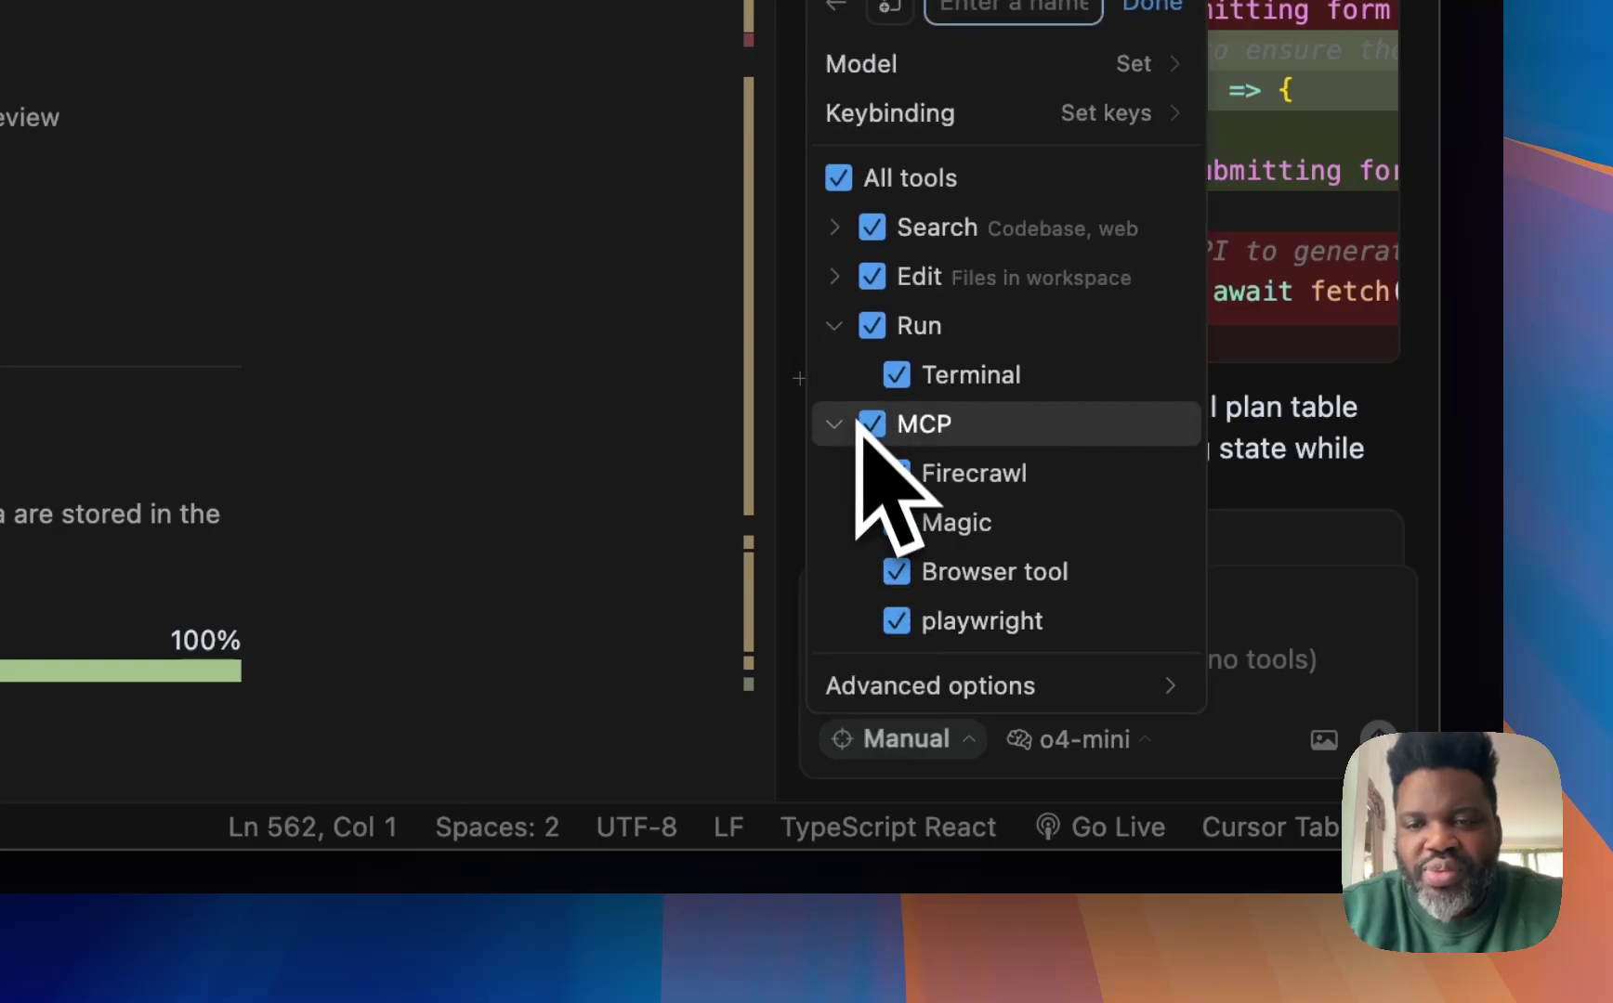
left_click(834, 278)
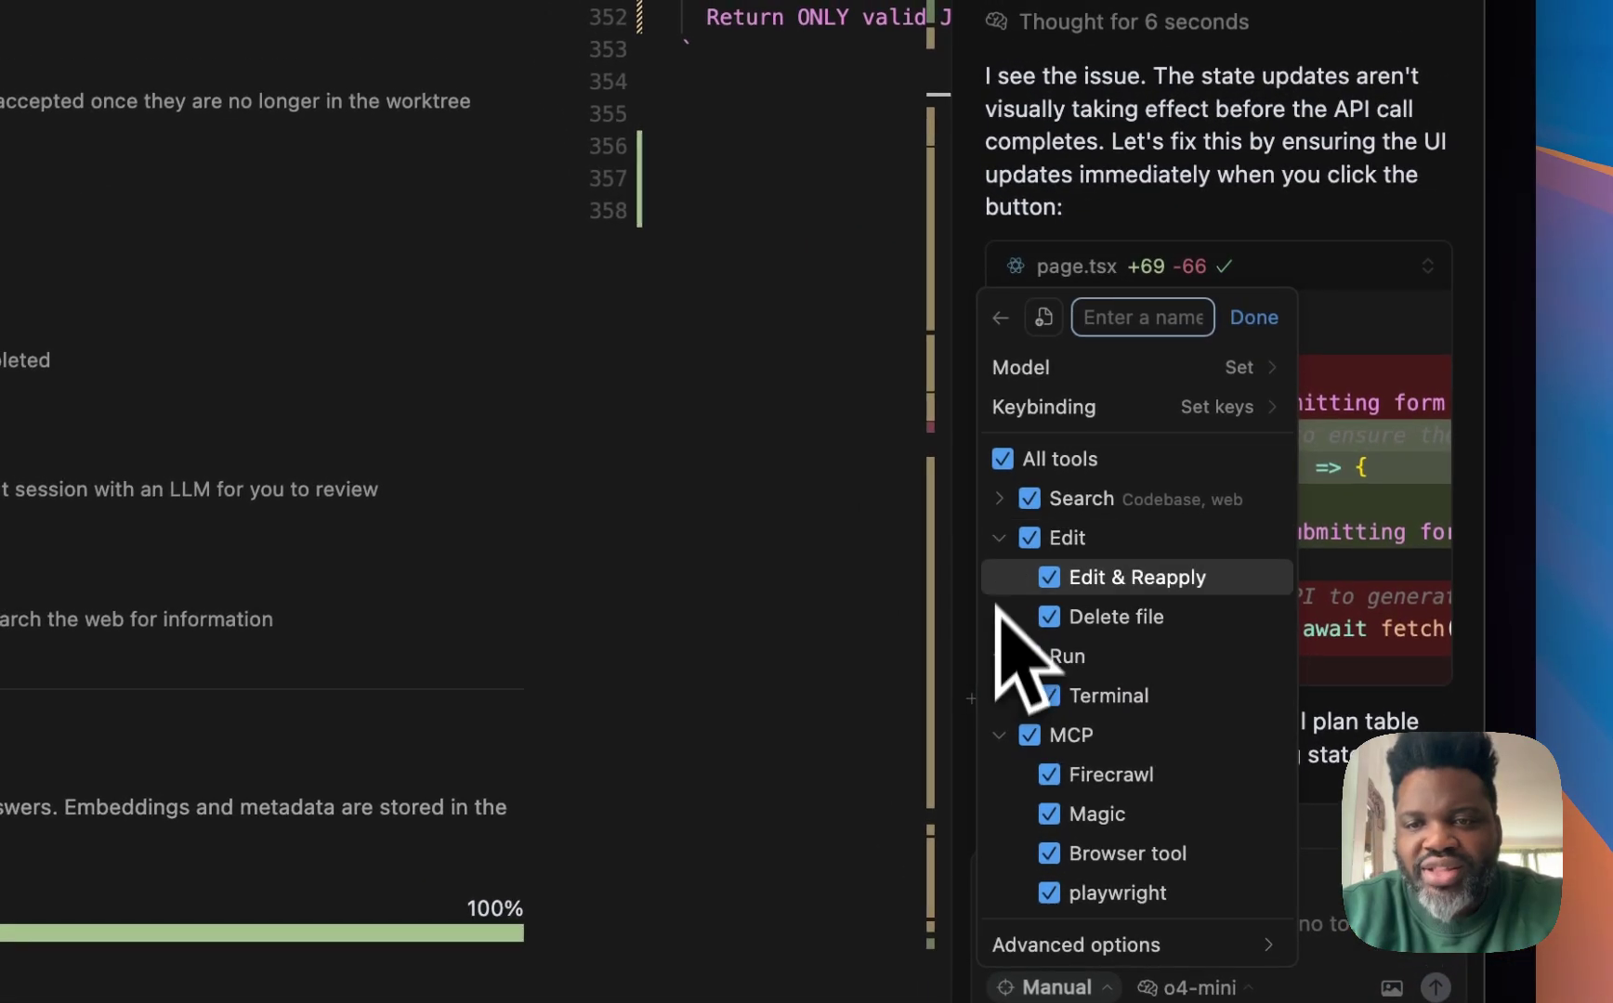
left_click(1008, 499)
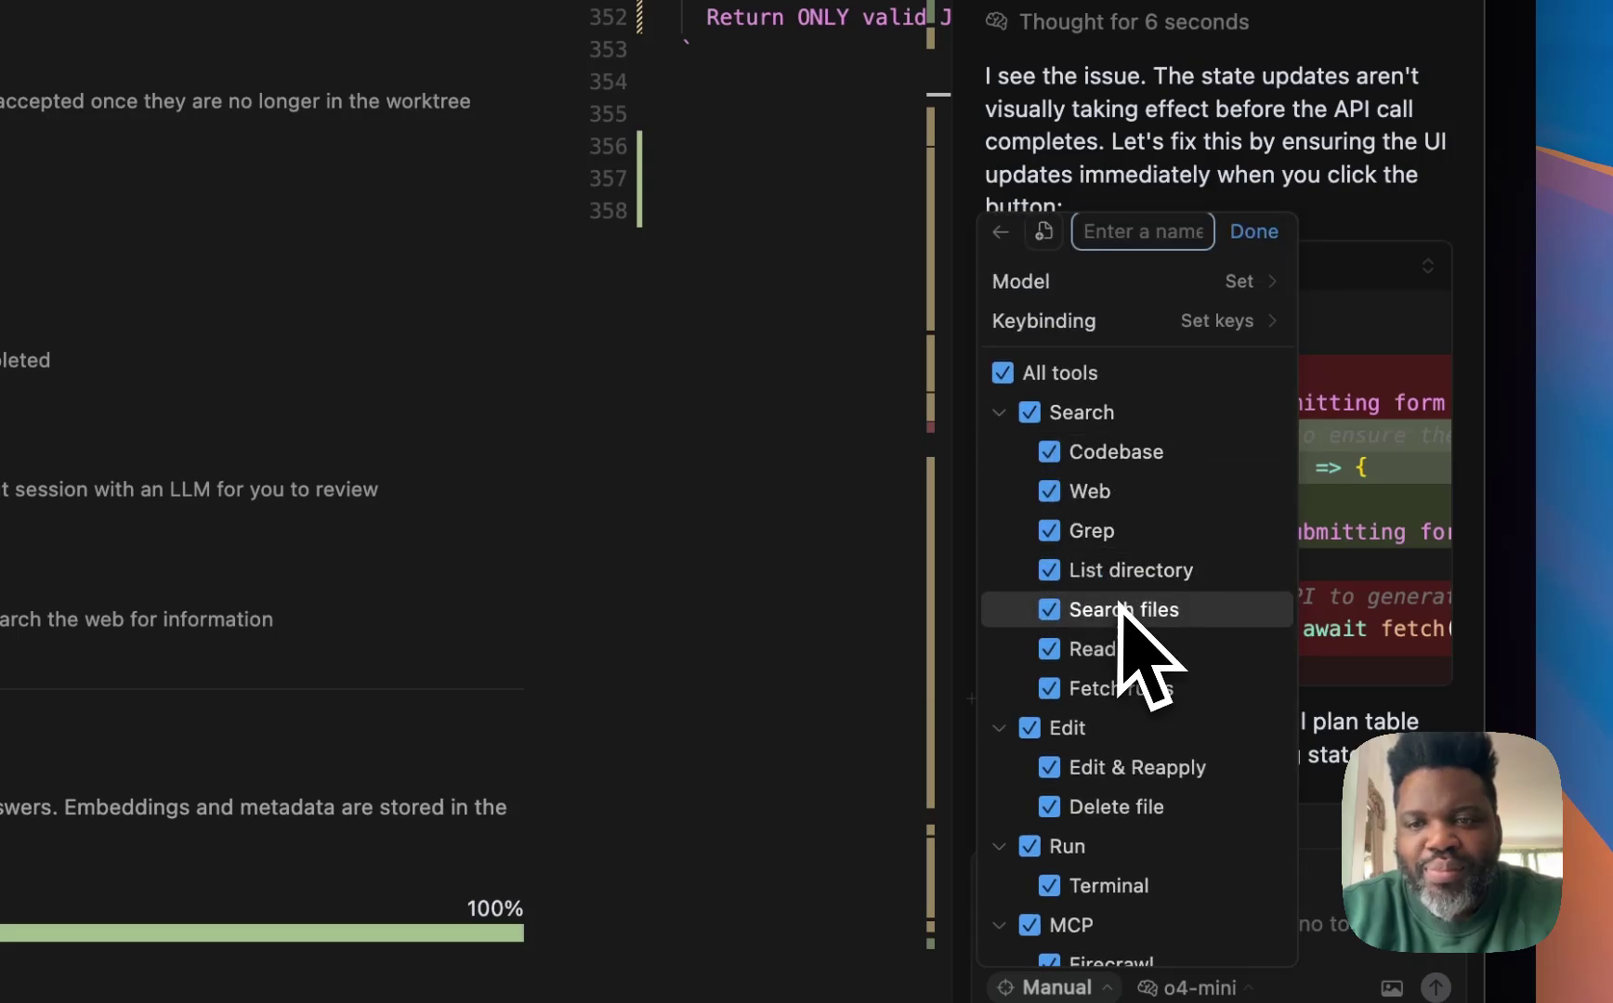
scroll(1152, 571, "down", 2)
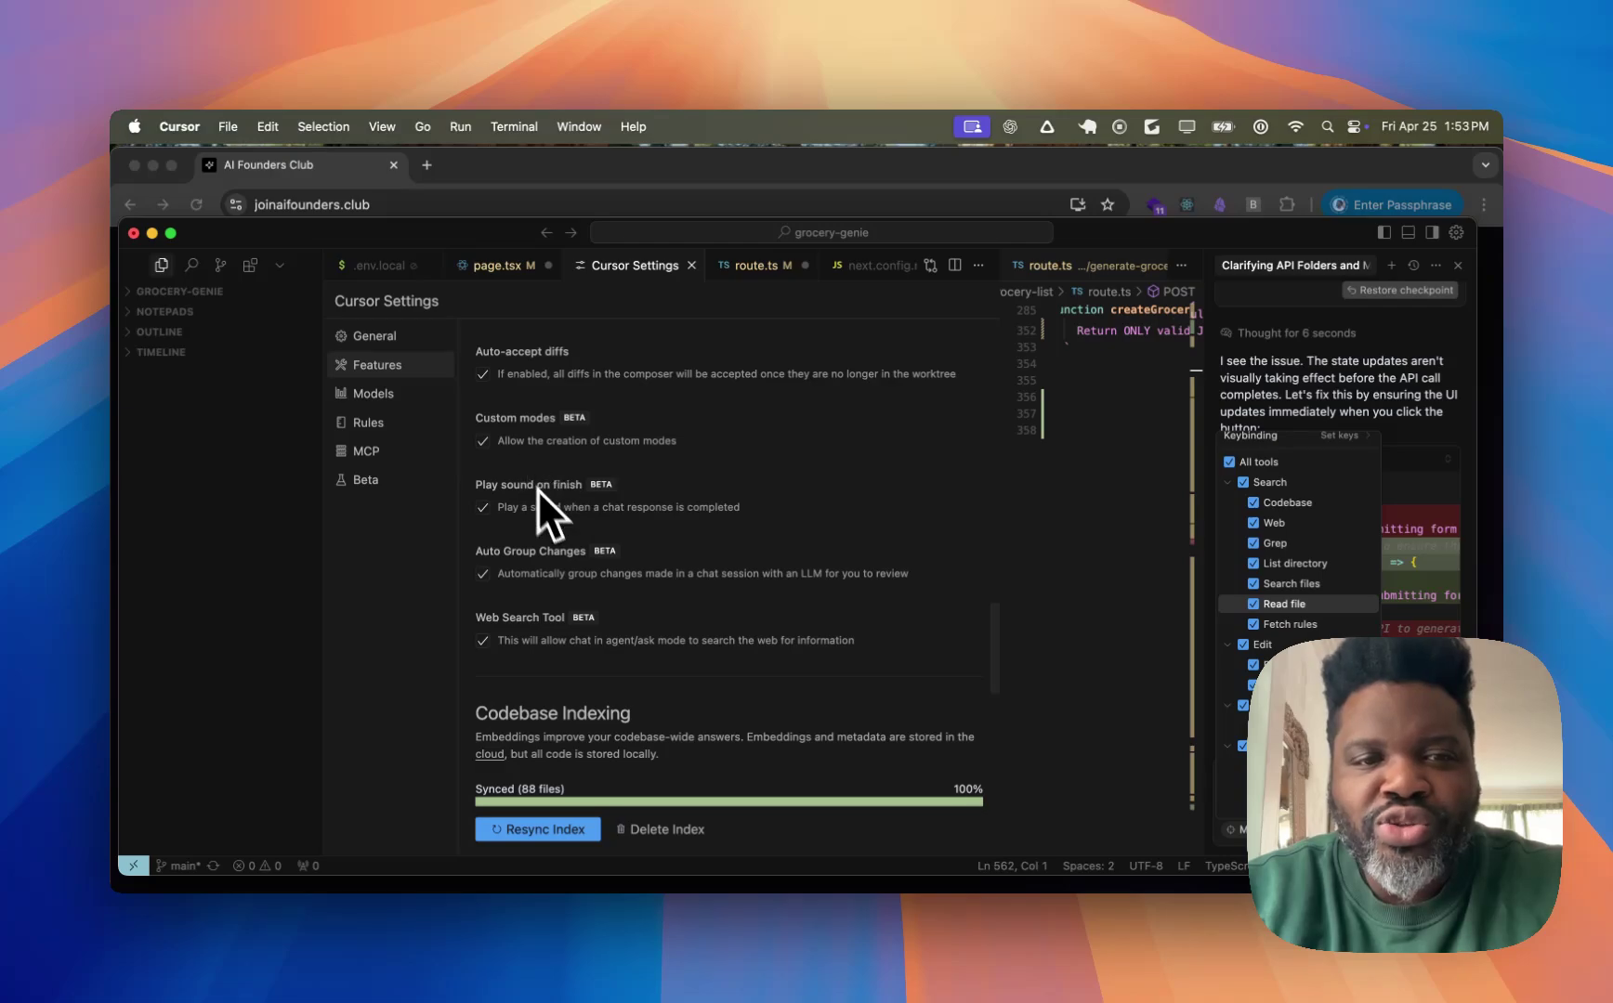
left_click(565, 526)
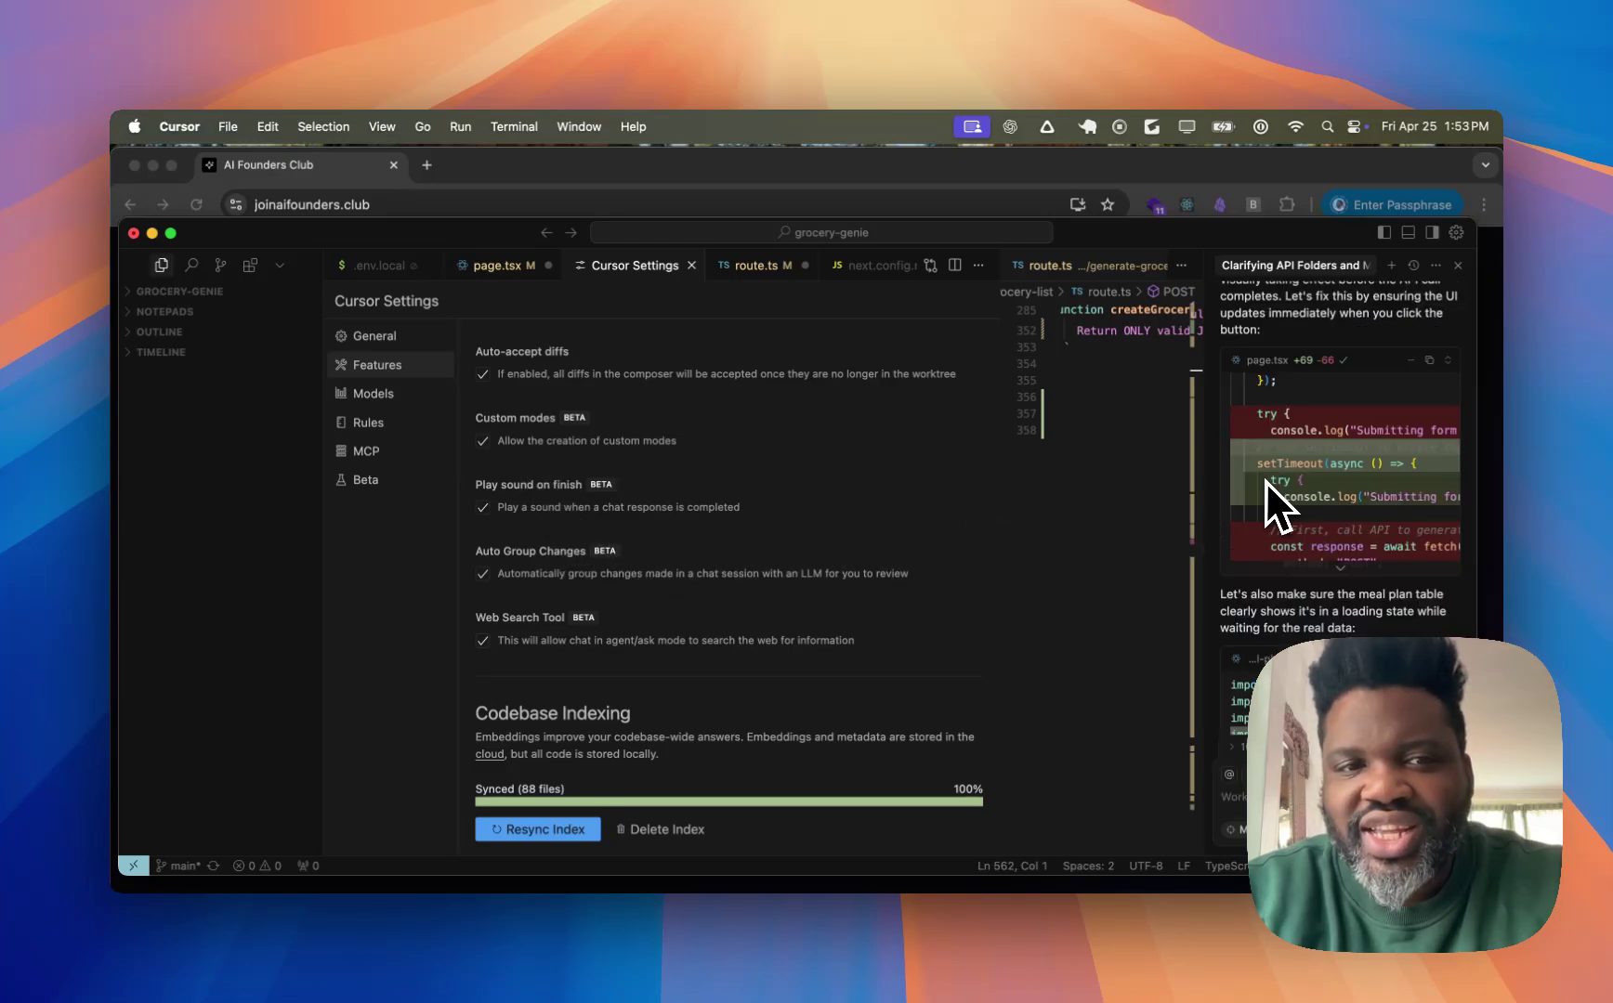
- Look through the code edits and closing summary of the open chat response as an example of changes made in a session
scroll(1266, 563, "down", 1)
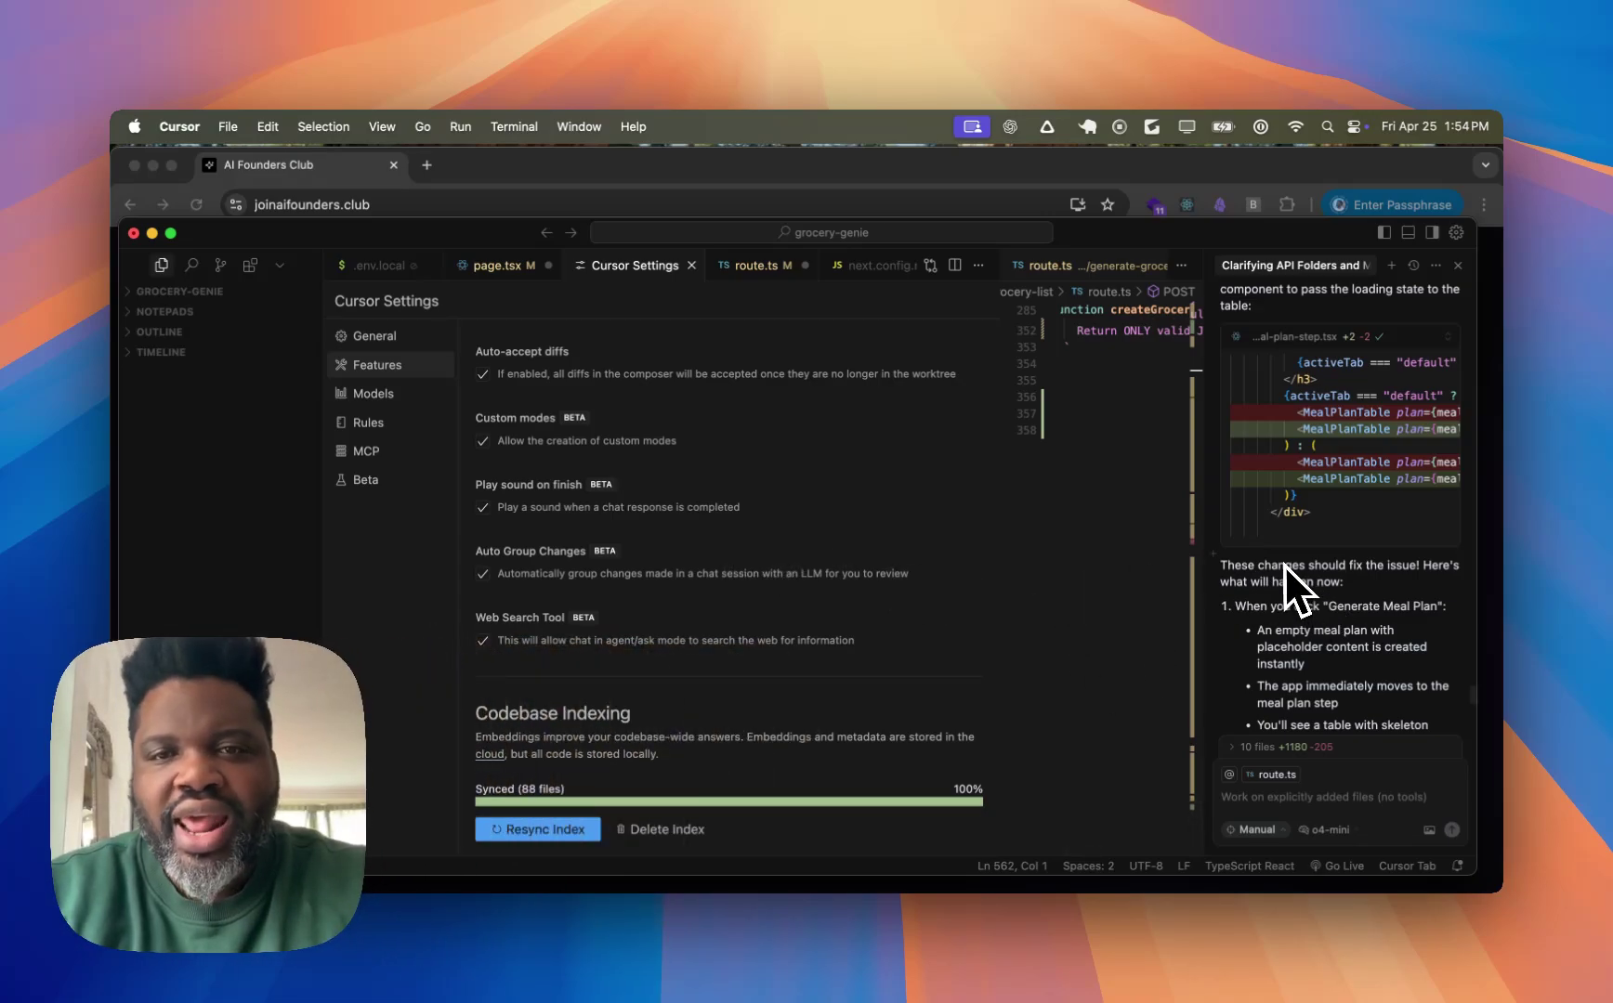
scroll(1274, 710, "down", 3)
scroll(1274, 710, "down", 5)
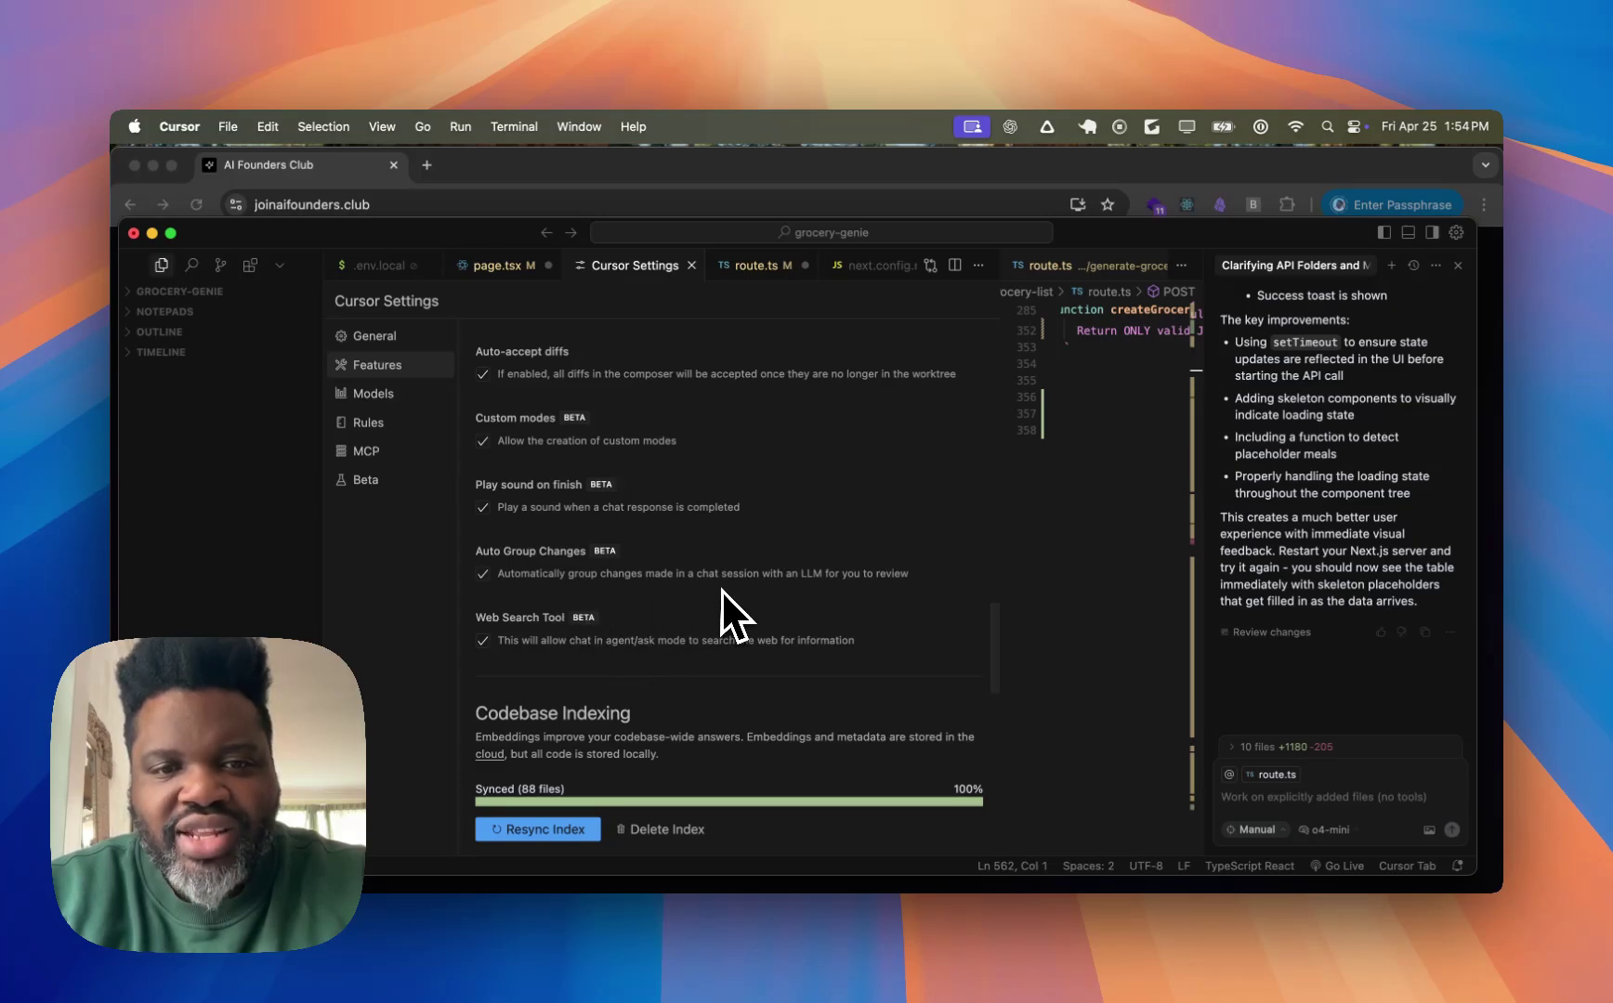
scroll(1340, 403, "up", 10)
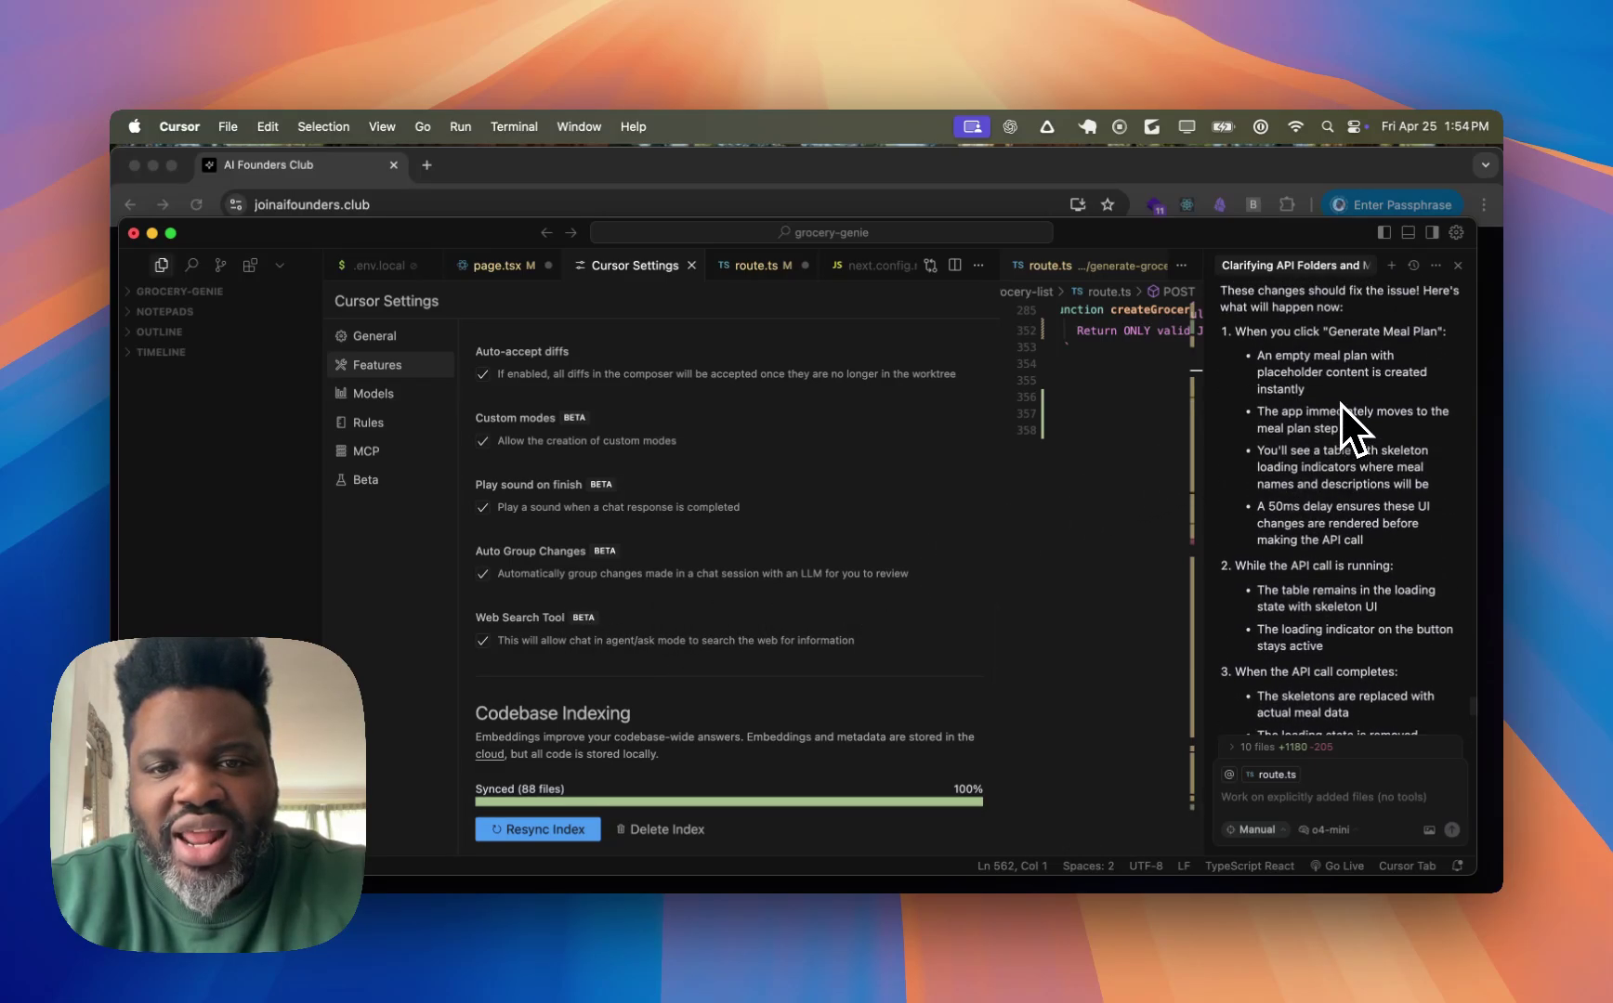
scroll(1340, 403, "up", 5)
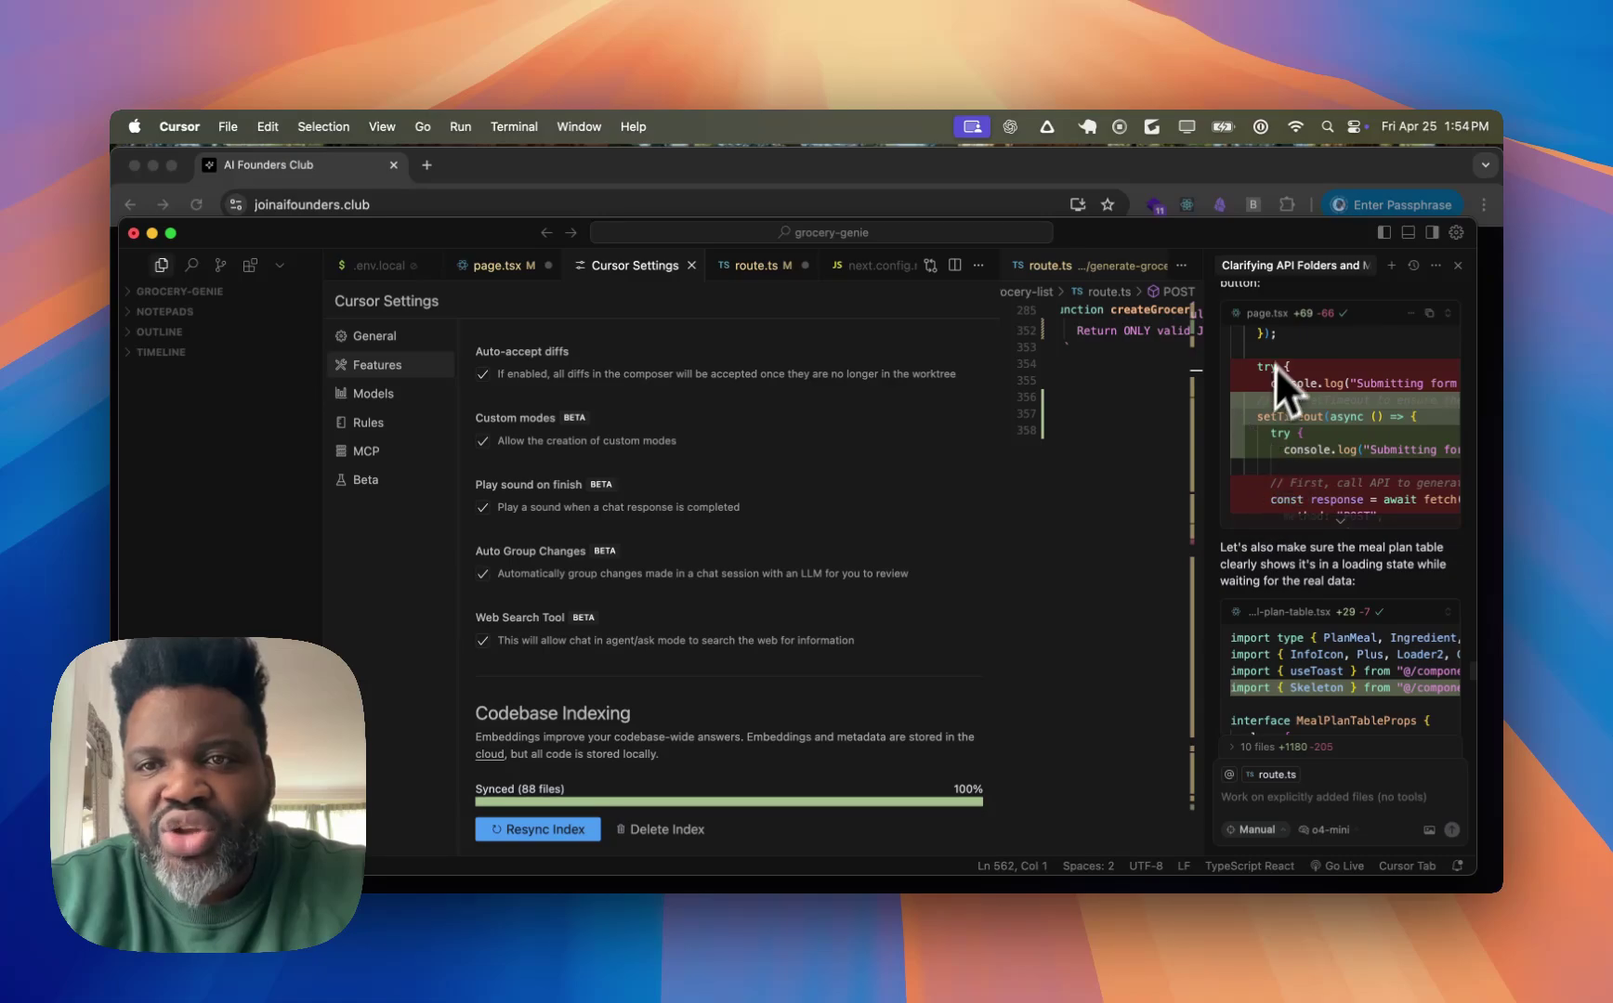
scroll(1246, 557, "down", 15)
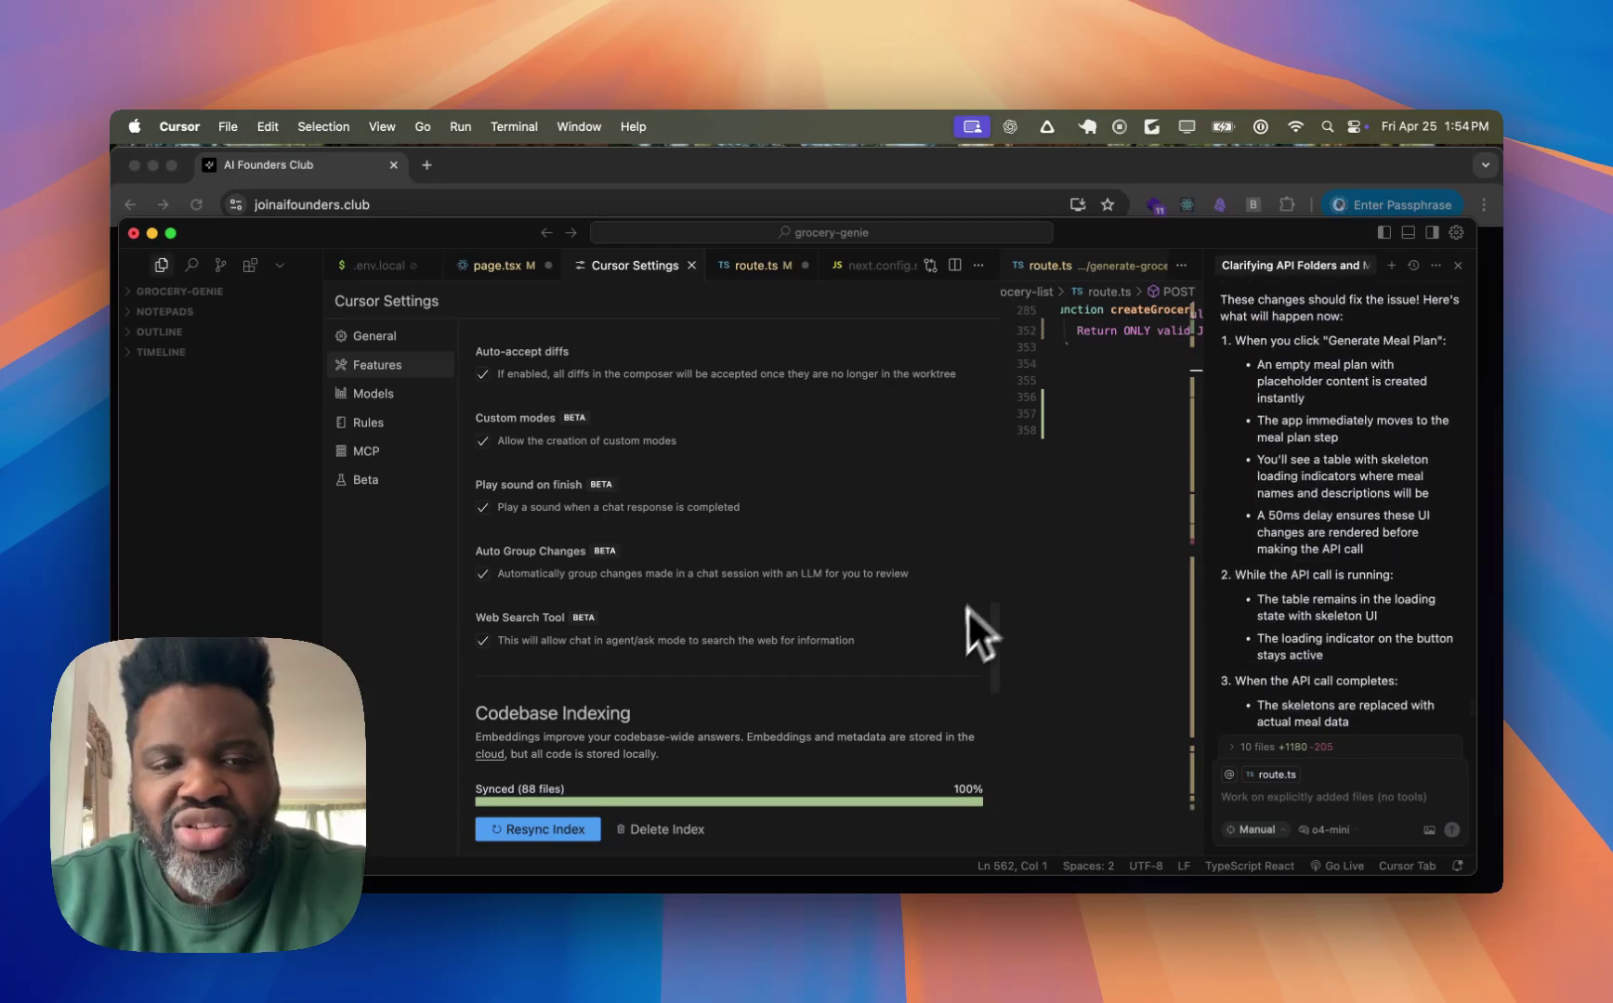
- Examine the Codebase Indexing section of the Features settings and show its additional settings
scroll(947, 650, "down", 5)
scroll(600, 414, "up", 2)
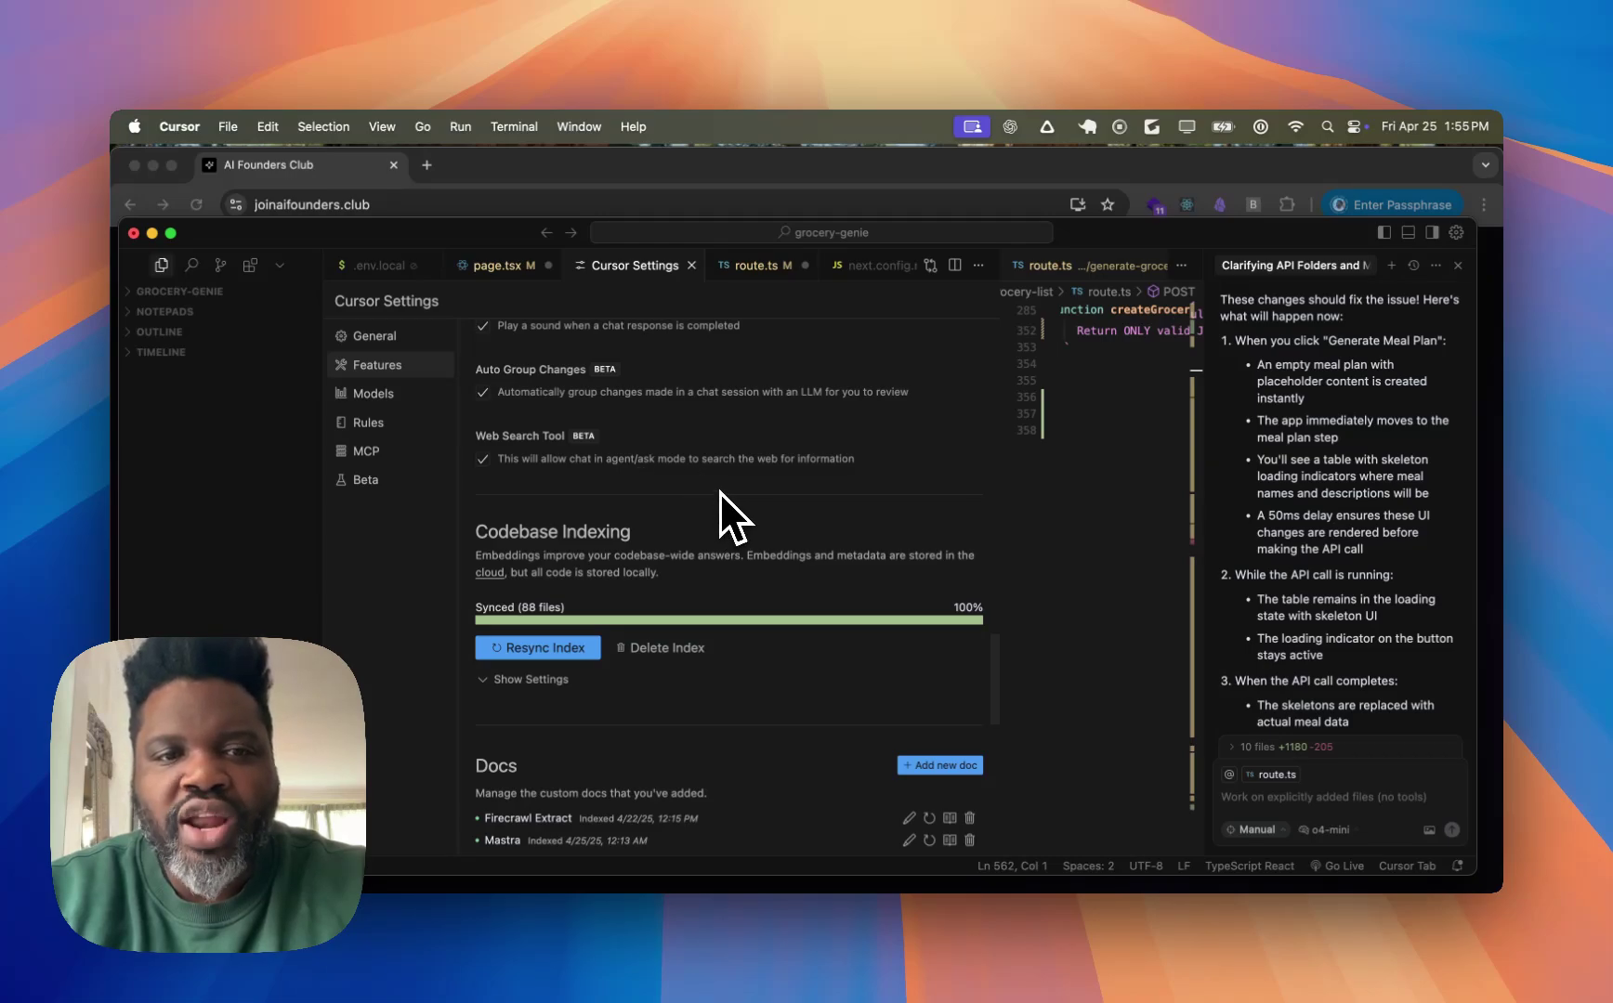
scroll(721, 493, "down", 2)
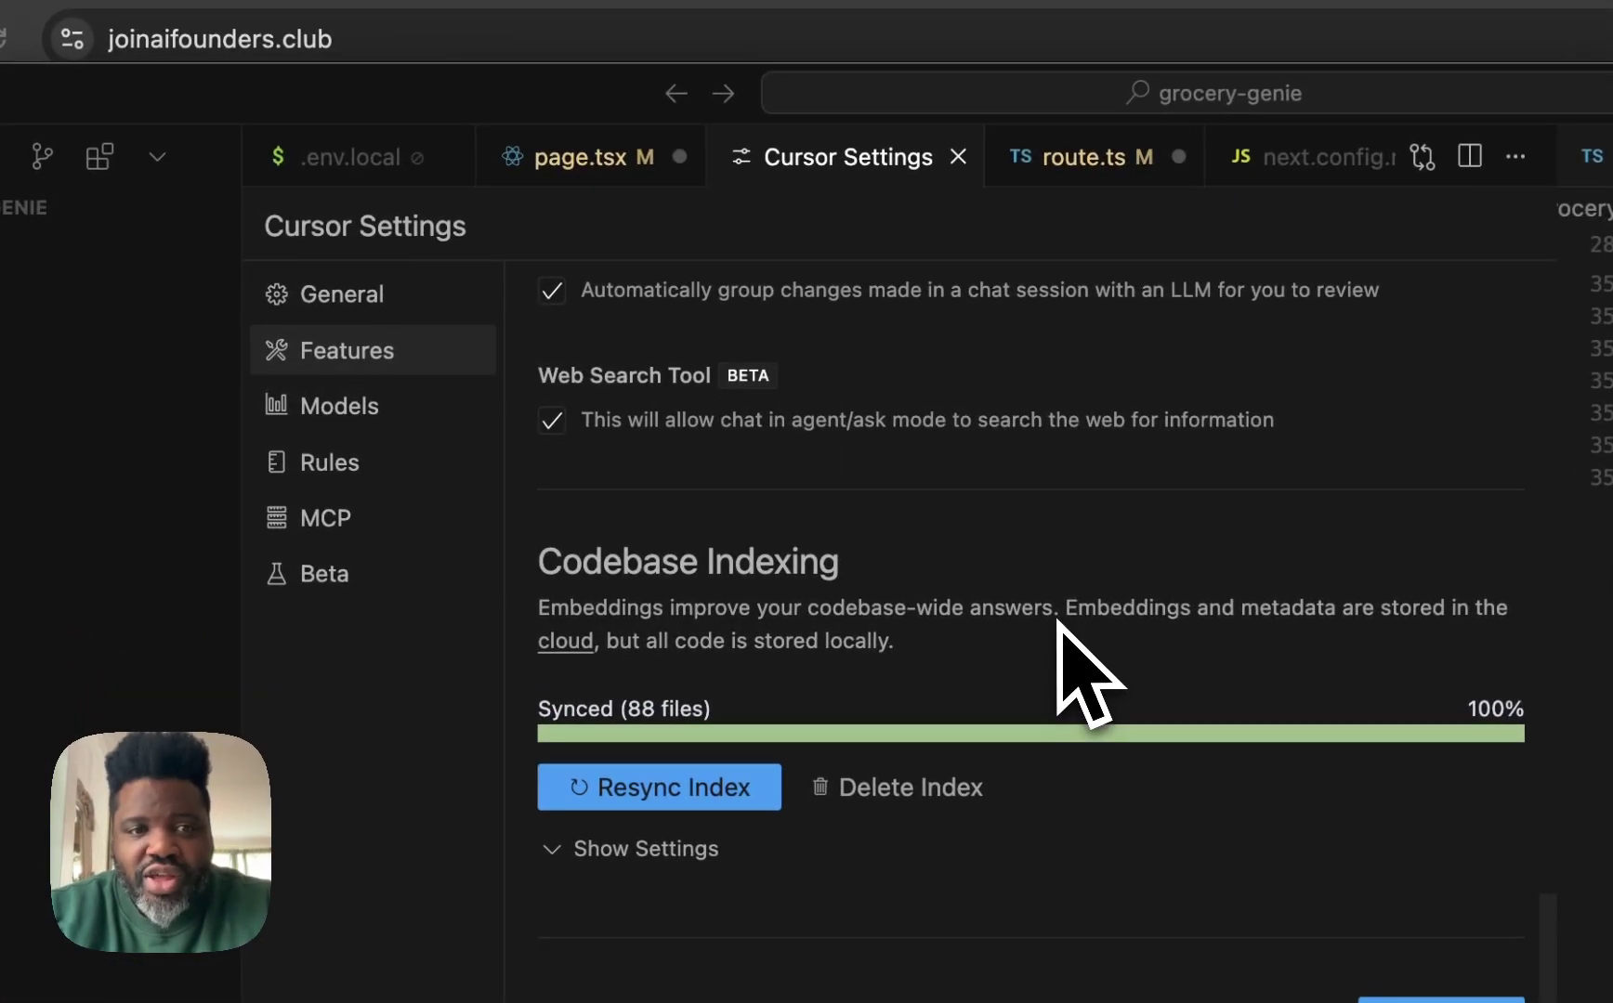
scroll(738, 507, "down", 2)
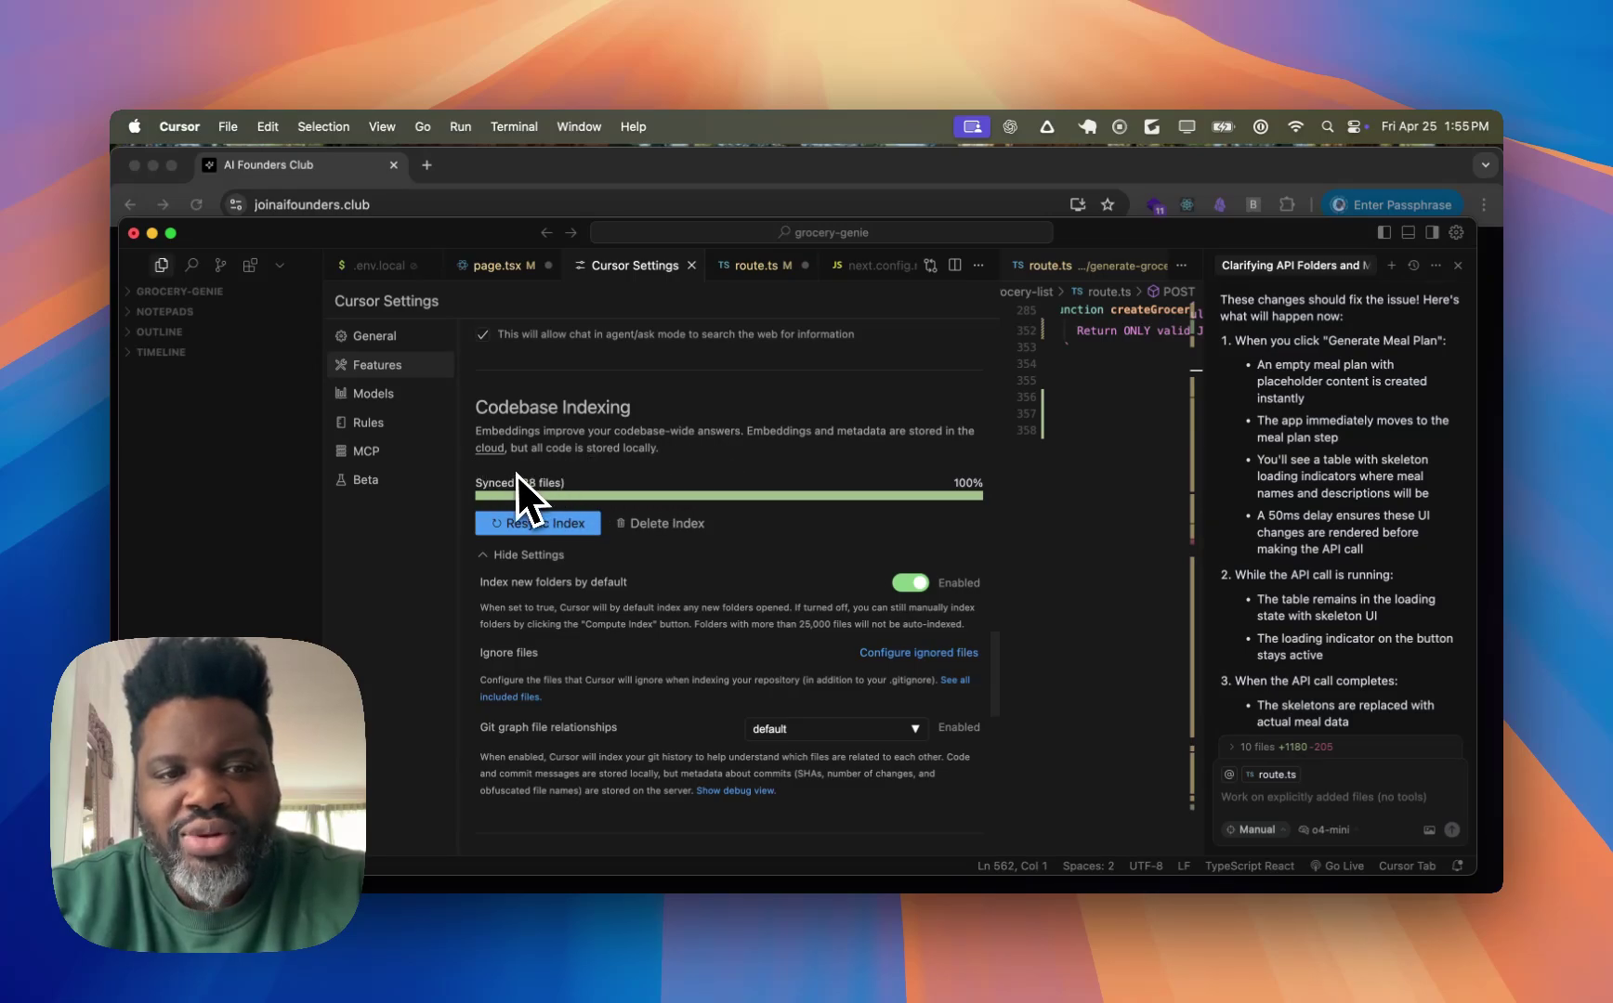
- Review the Privacy mode choices in the General settings, keeping Enabled (all code remains private)
left_click(374, 336)
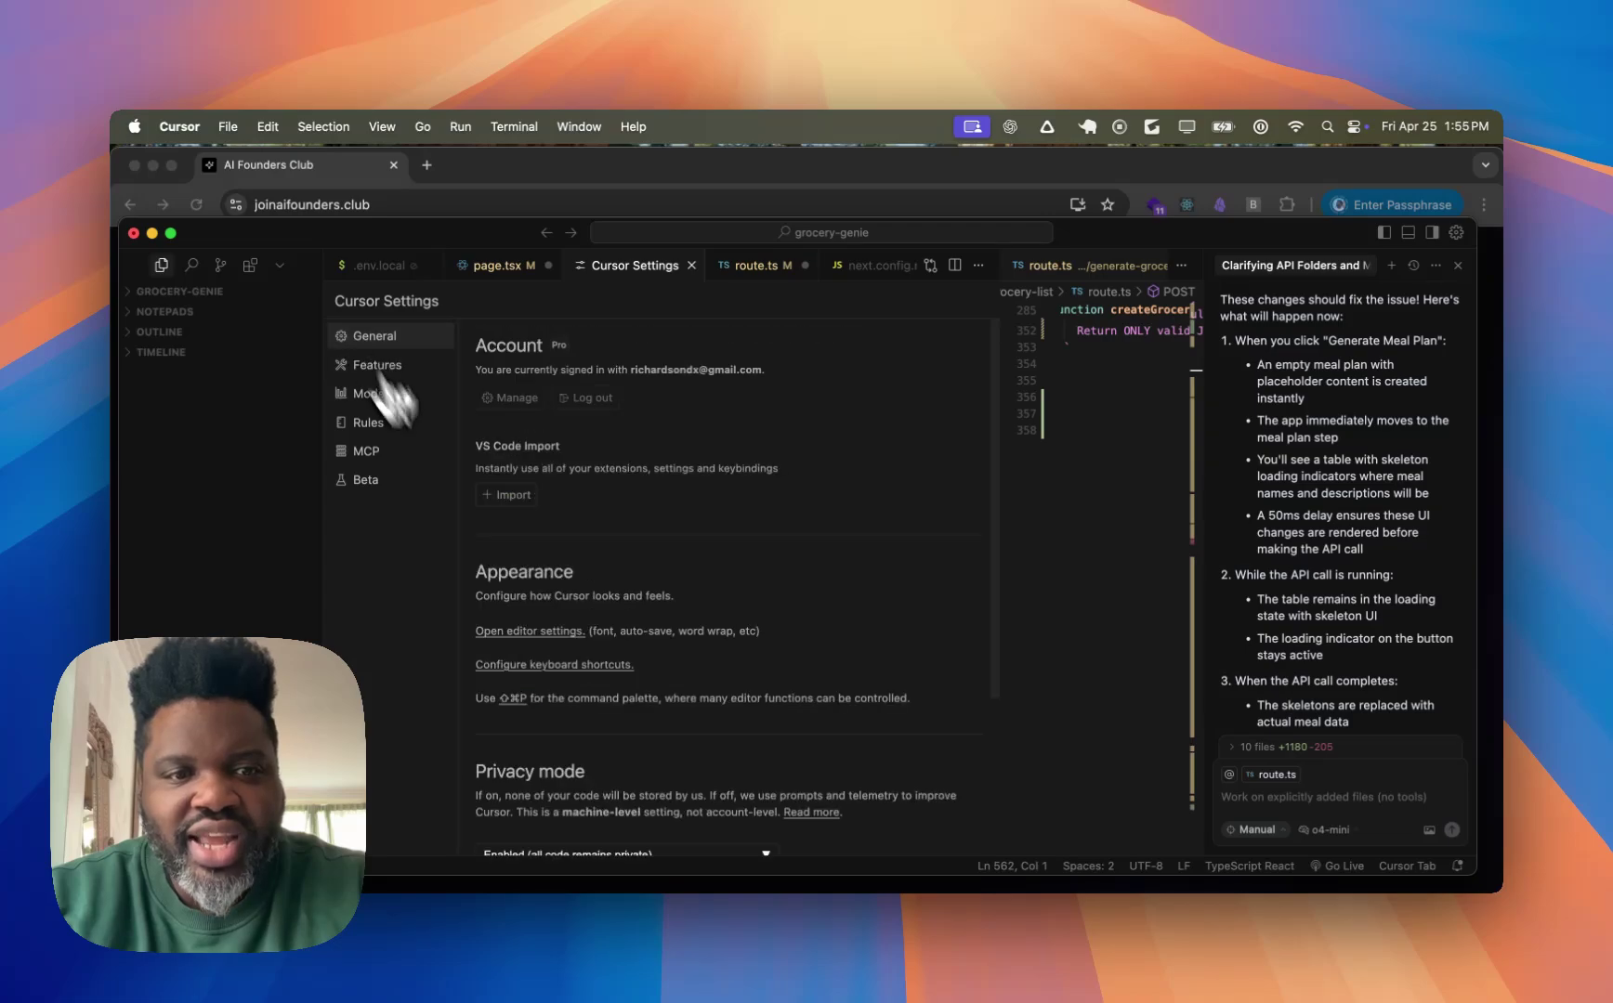
scroll(557, 641, "down", 5)
left_click(554, 639)
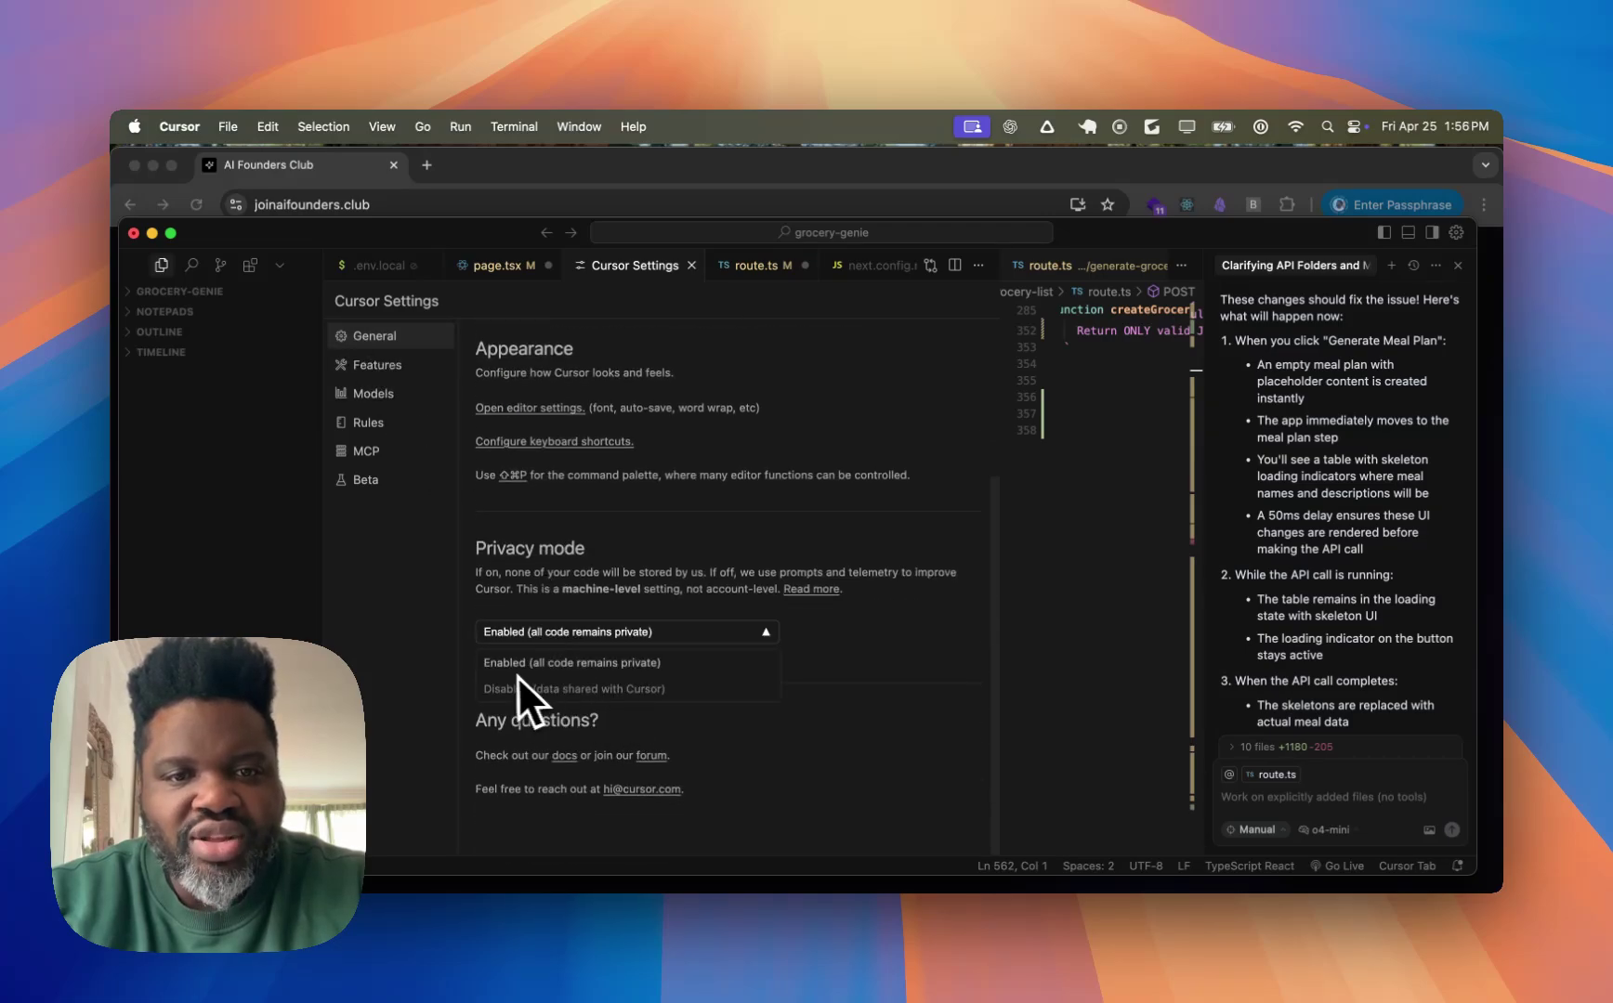
left_click(691, 582)
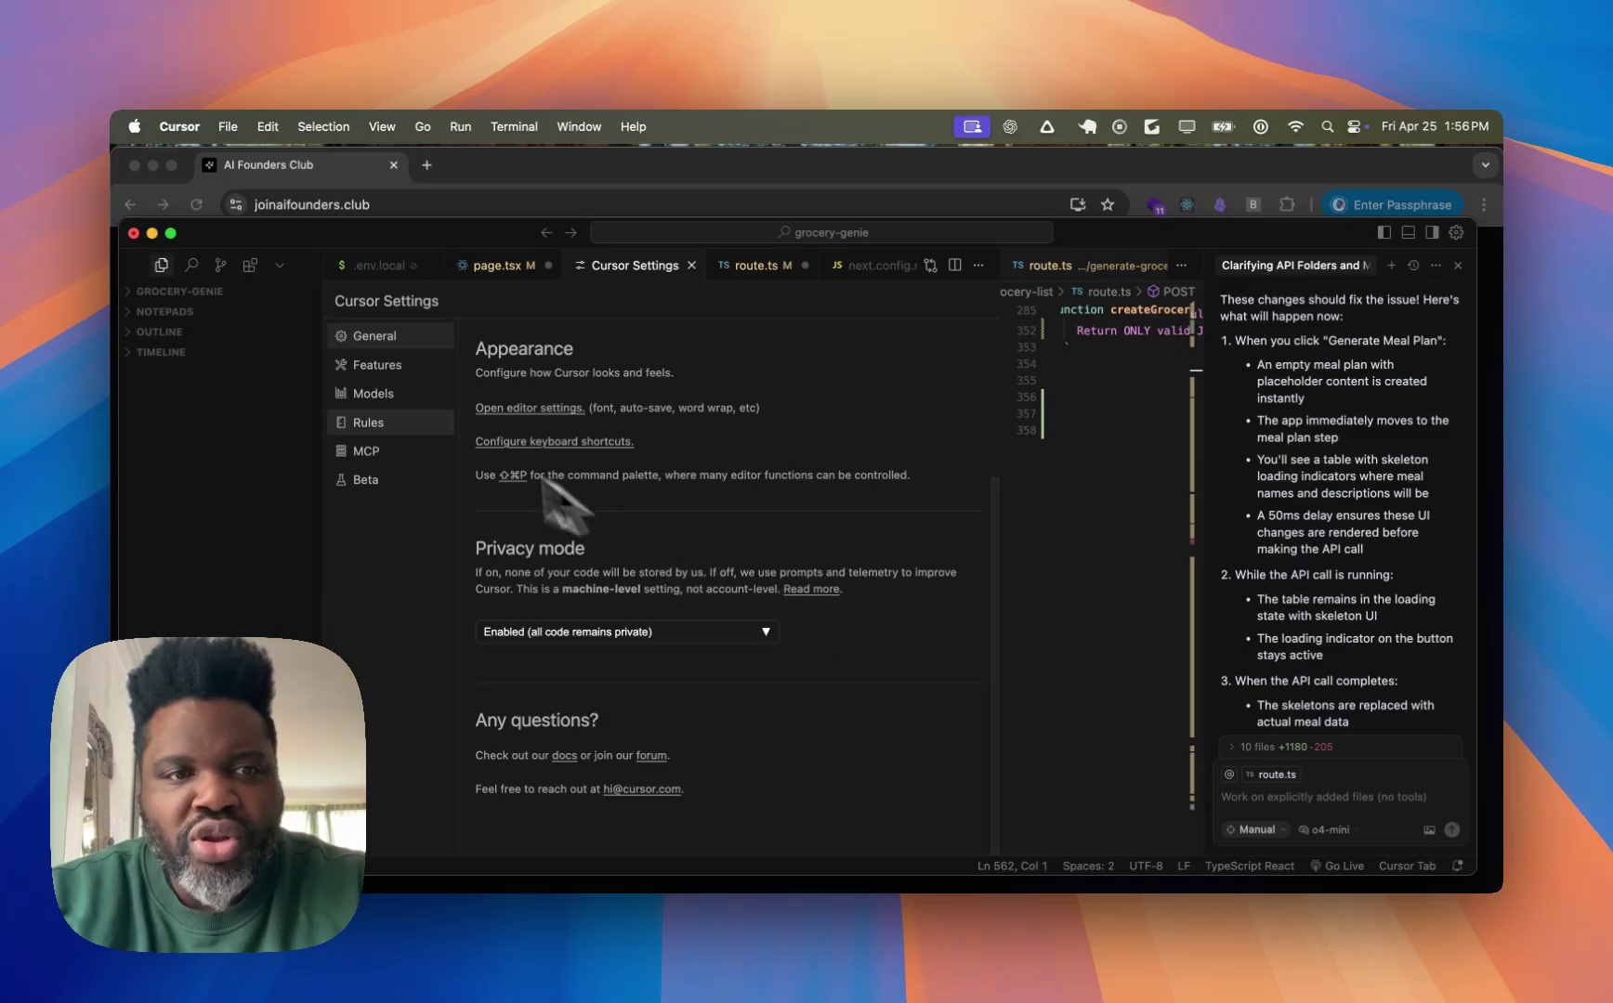
- Return to the Codebase Indexing settings under Features and disable Index new folders by default
left_click(388, 365)
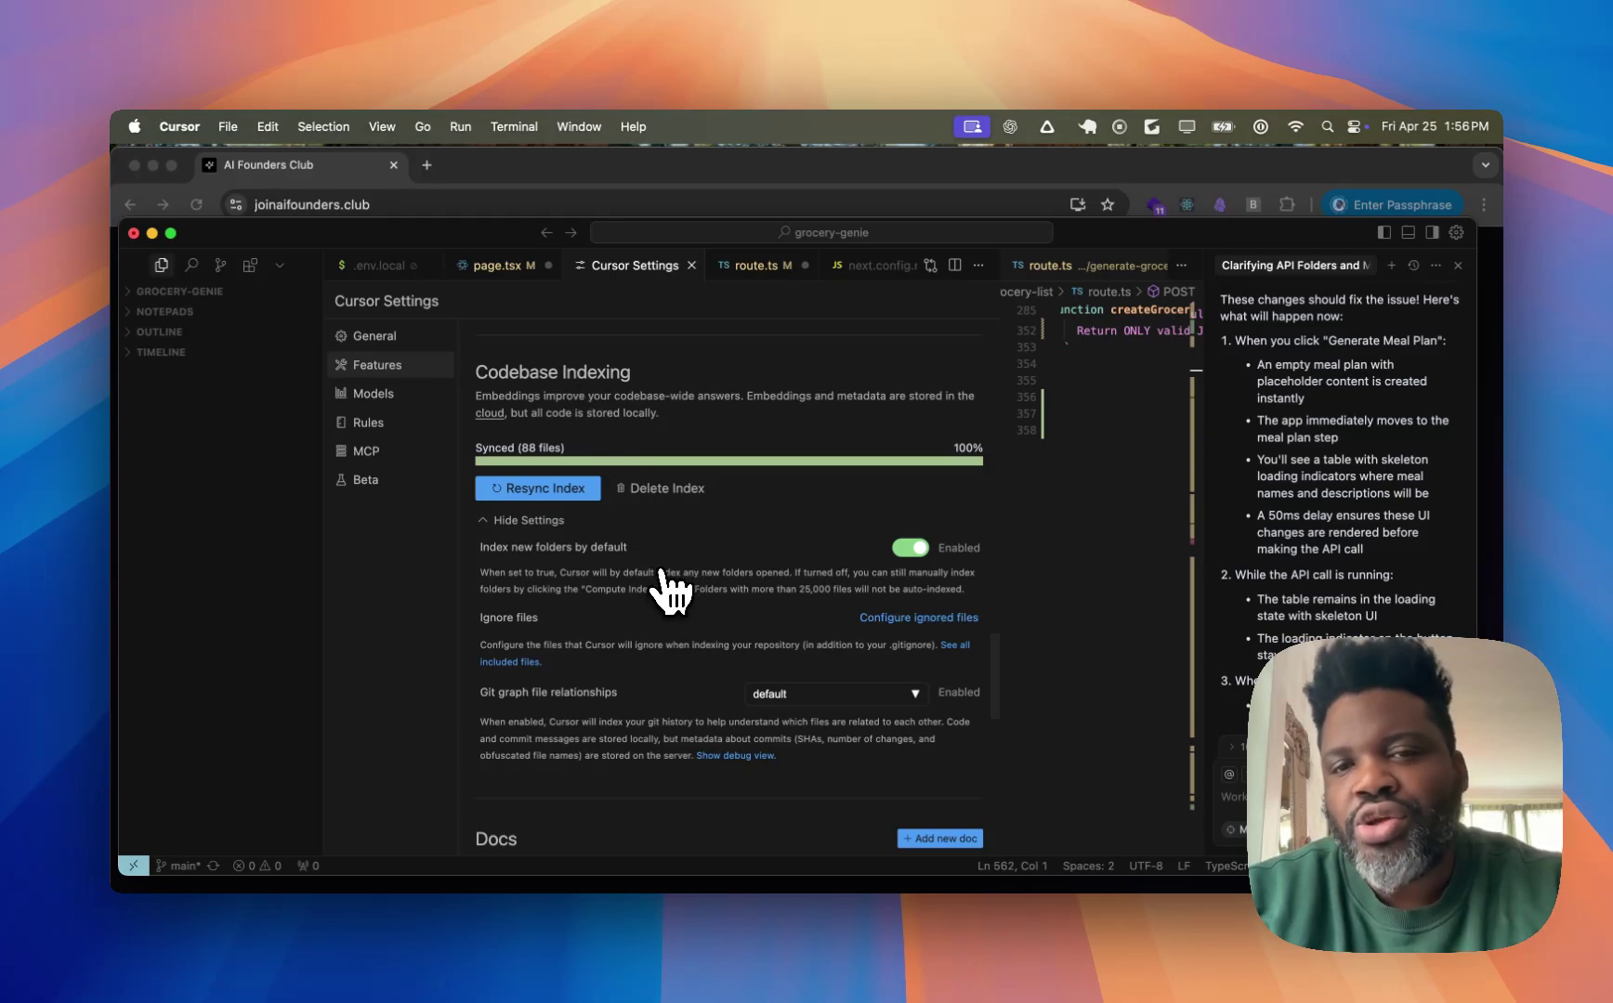
scroll(655, 688, "down", 3)
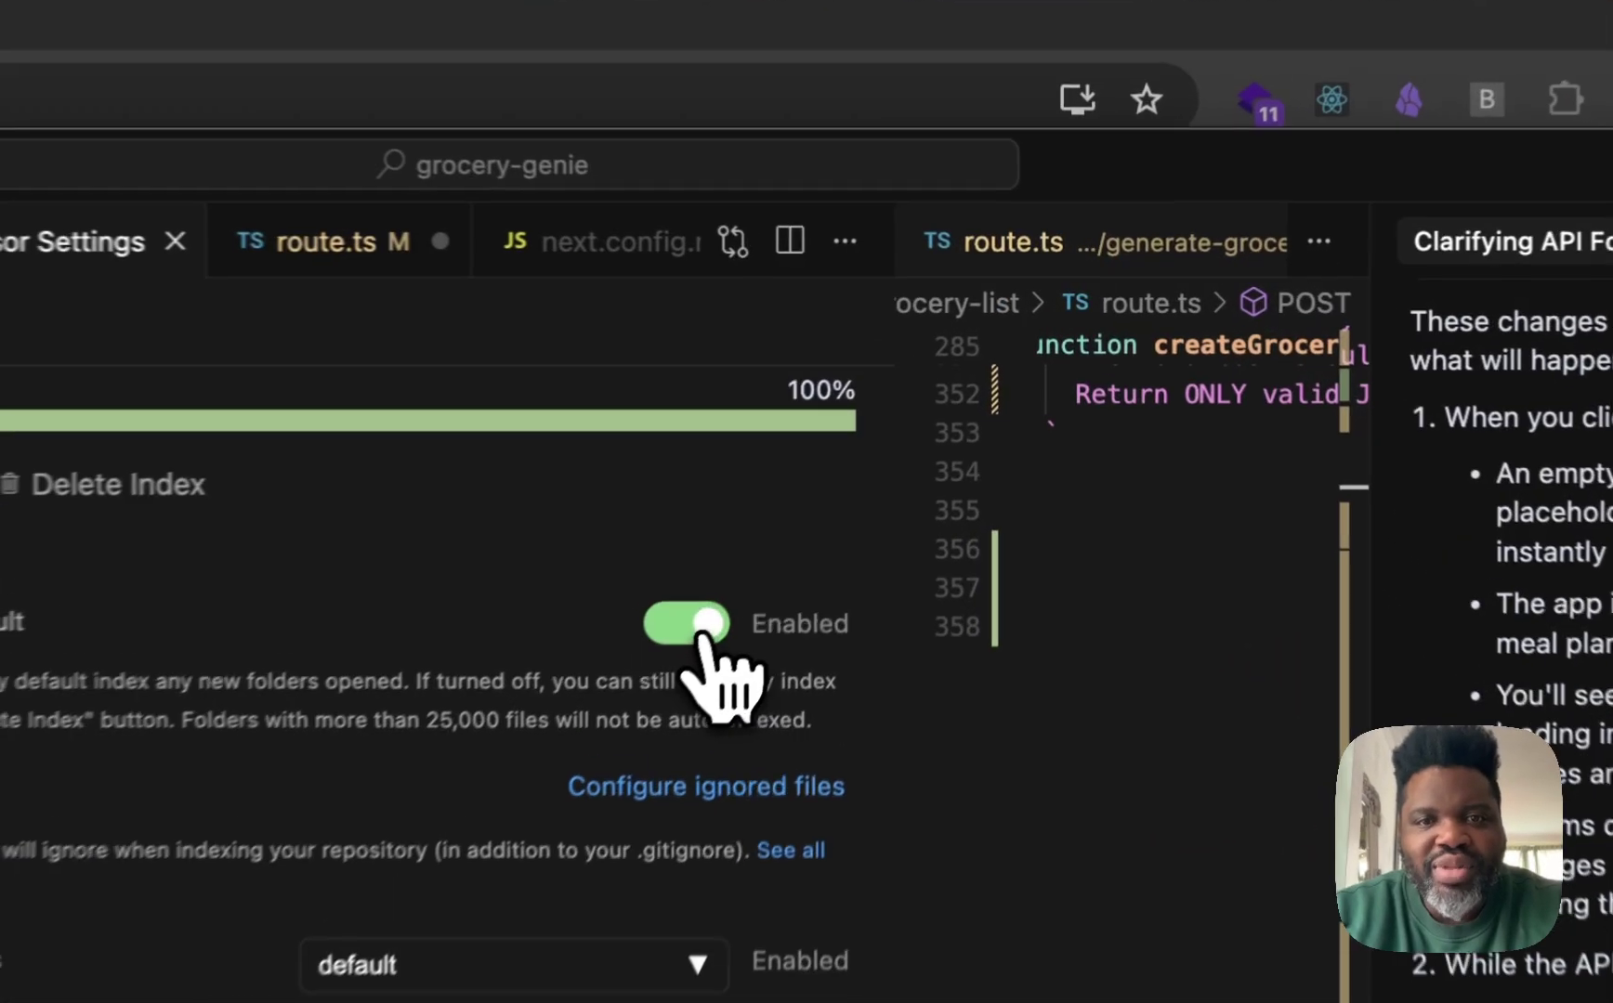
left_click(911, 429)
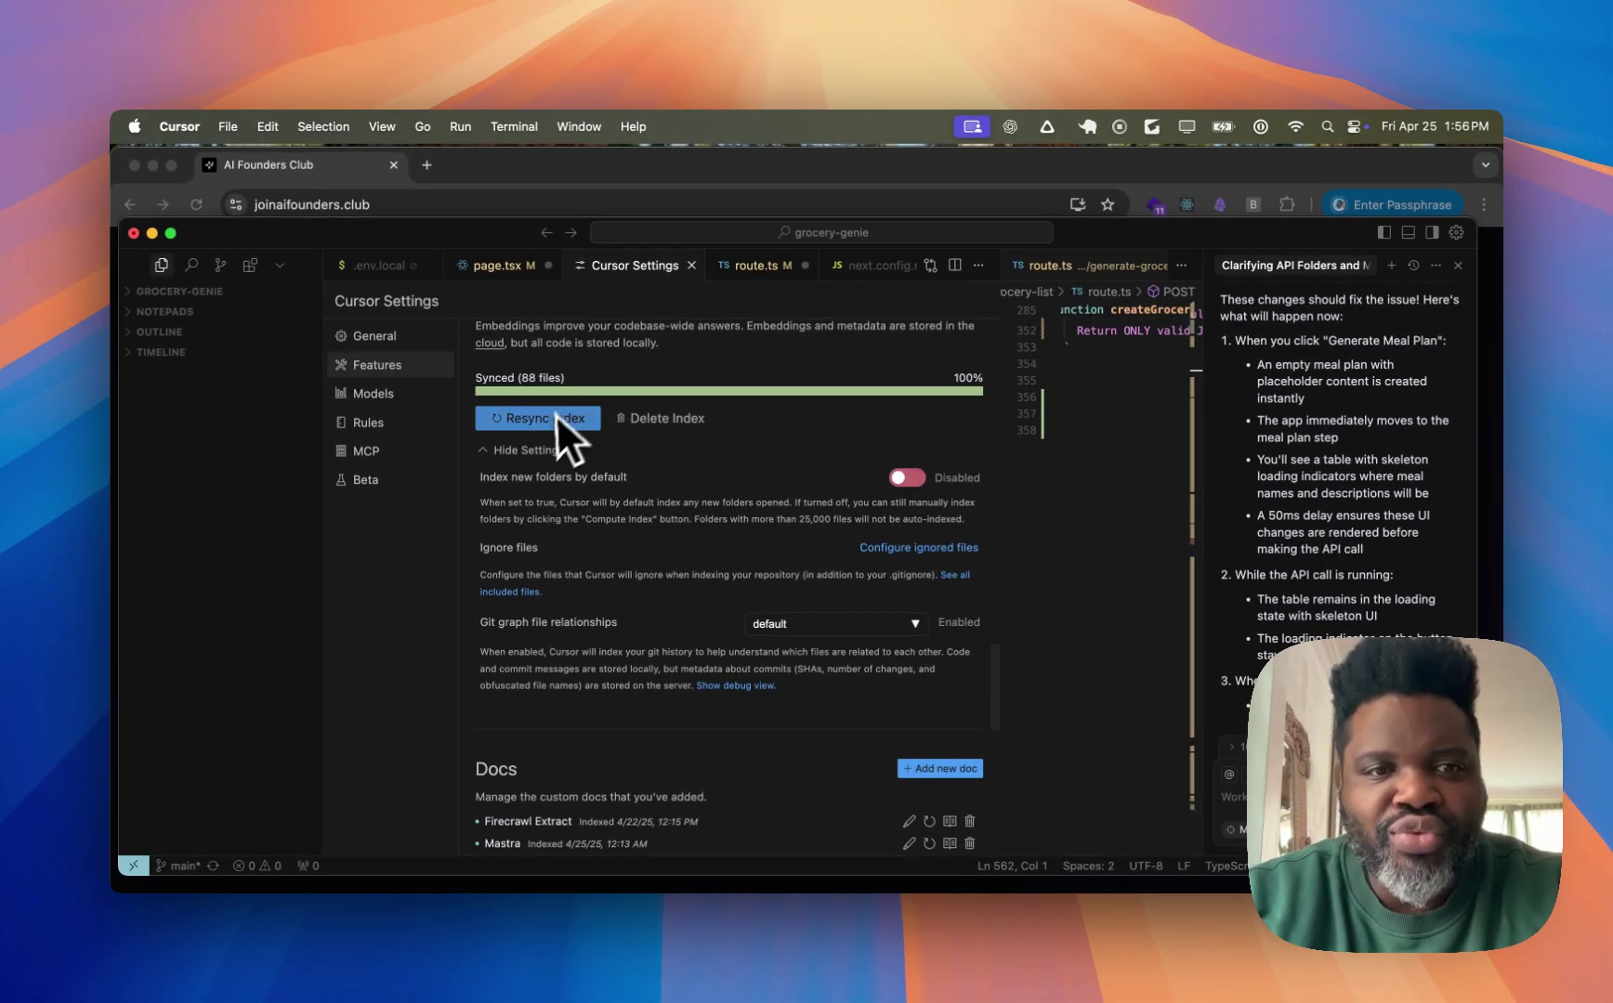
scroll(622, 527, "up", 1)
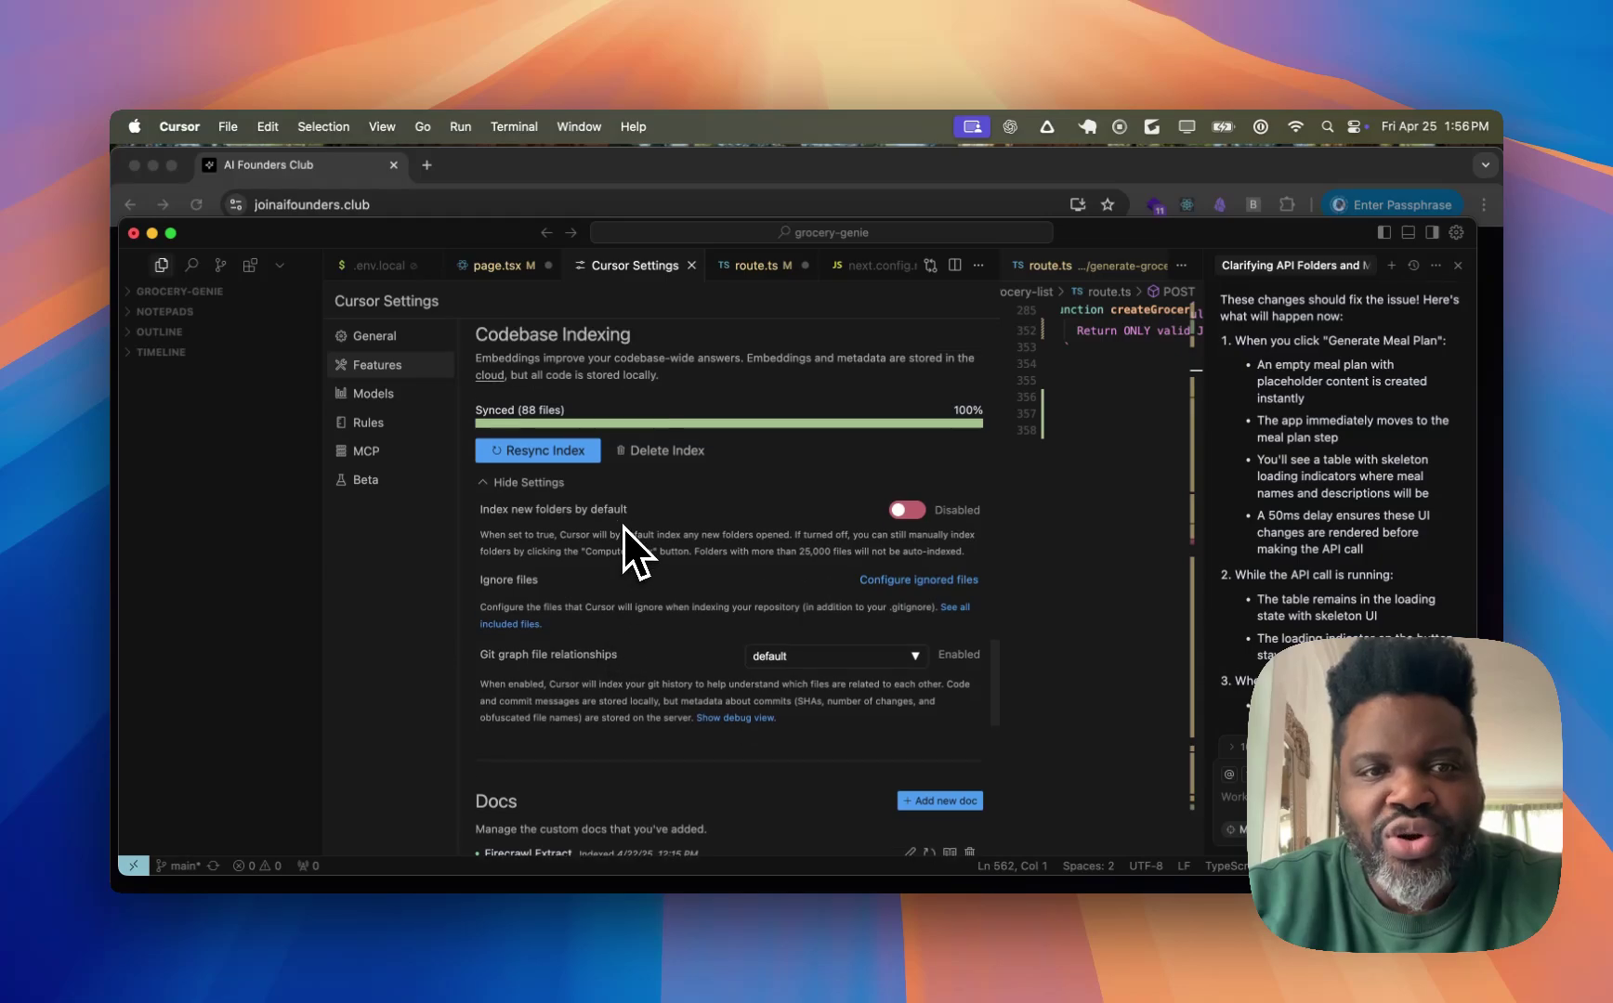
- Enable Index new folders by default, keep the additional Codebase Indexing settings expanded, and compute the codebase index
left_click(906, 511)
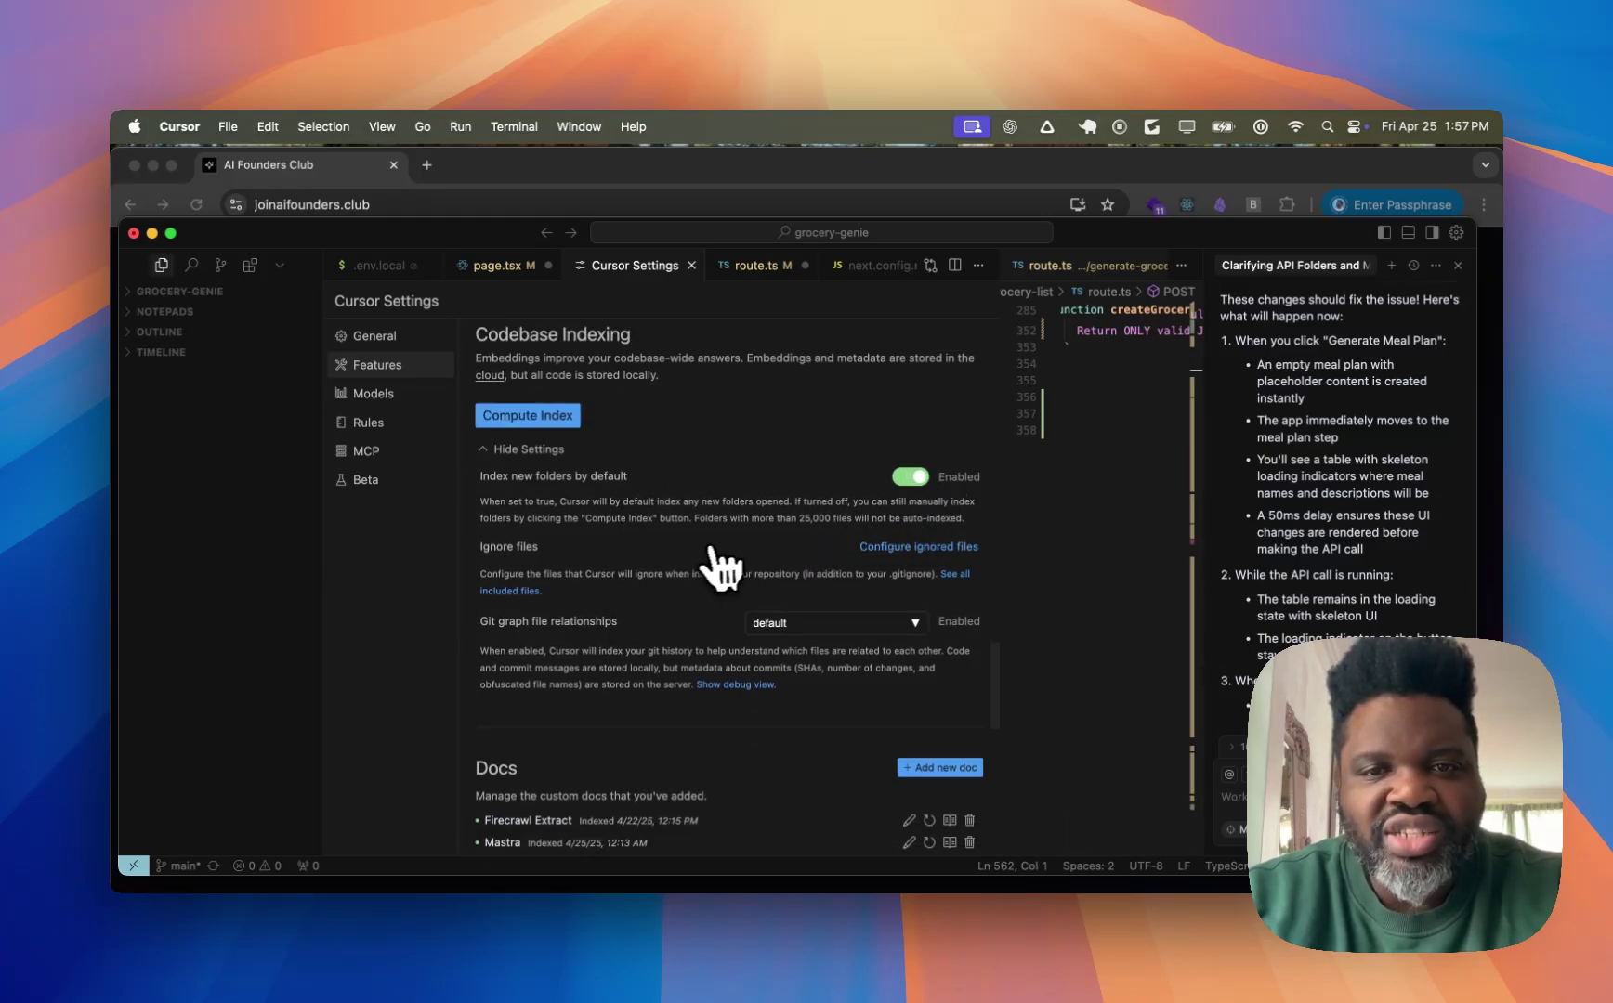
left_click(491, 454)
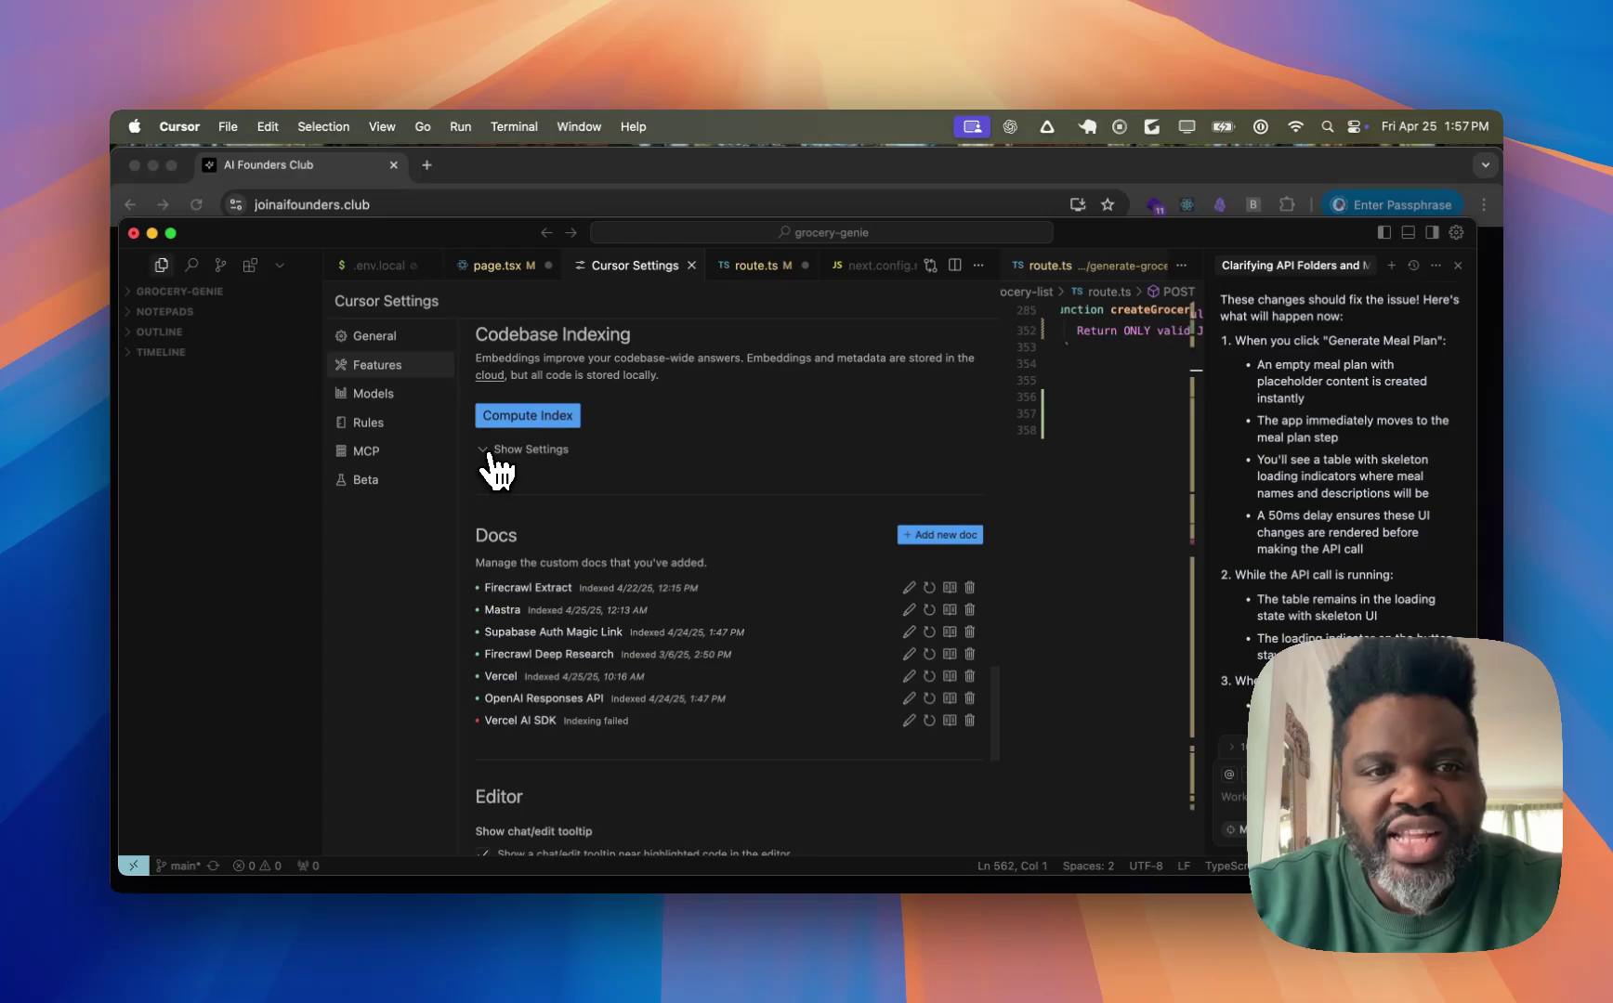
left_click(491, 451)
left_click(491, 452)
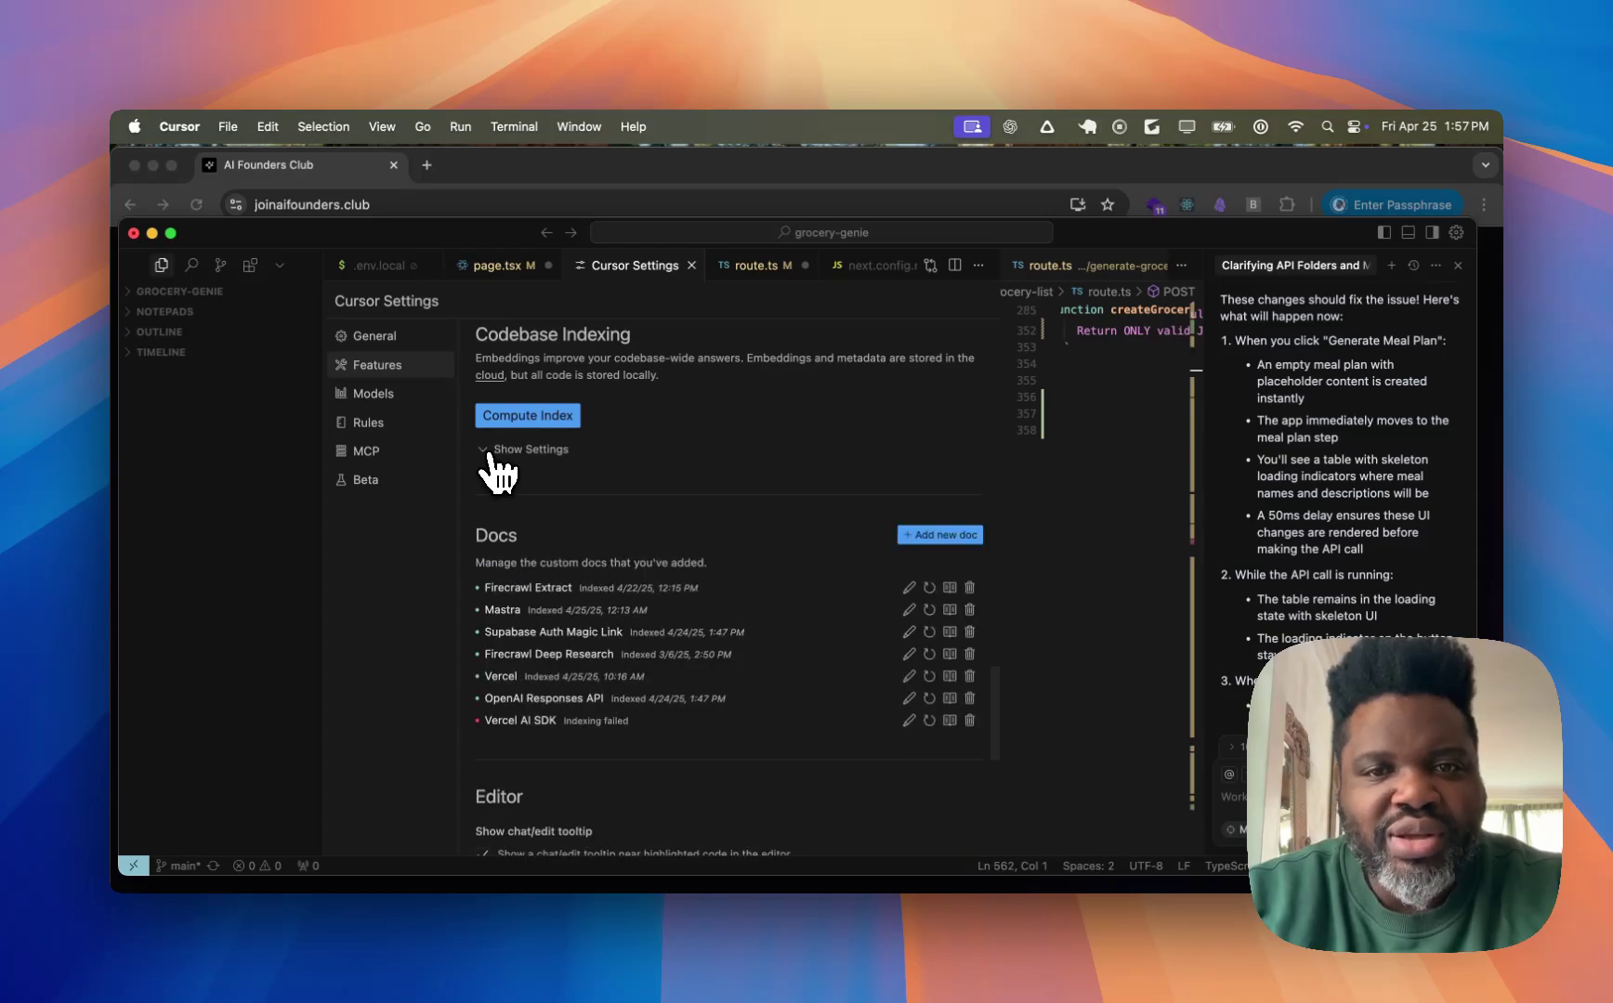
left_click(491, 451)
left_click(528, 417)
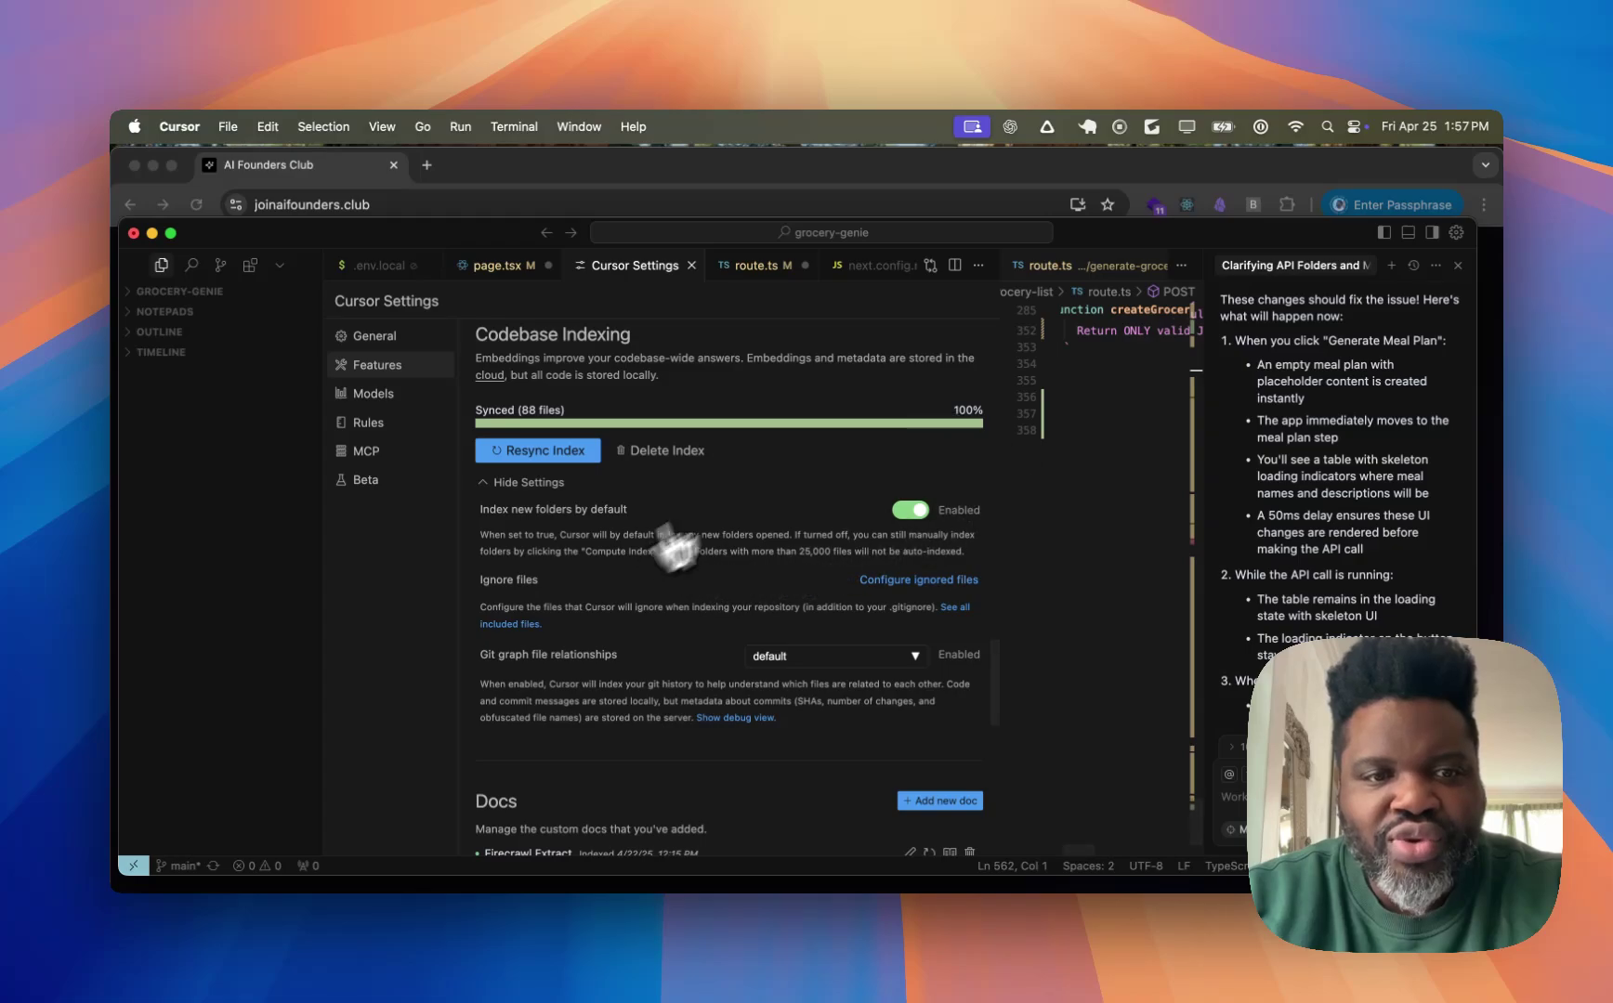
- Open the .cursorignore file through the ignored files configuration to view it, and return to Cursor Settings
scroll(733, 594, "down", 2)
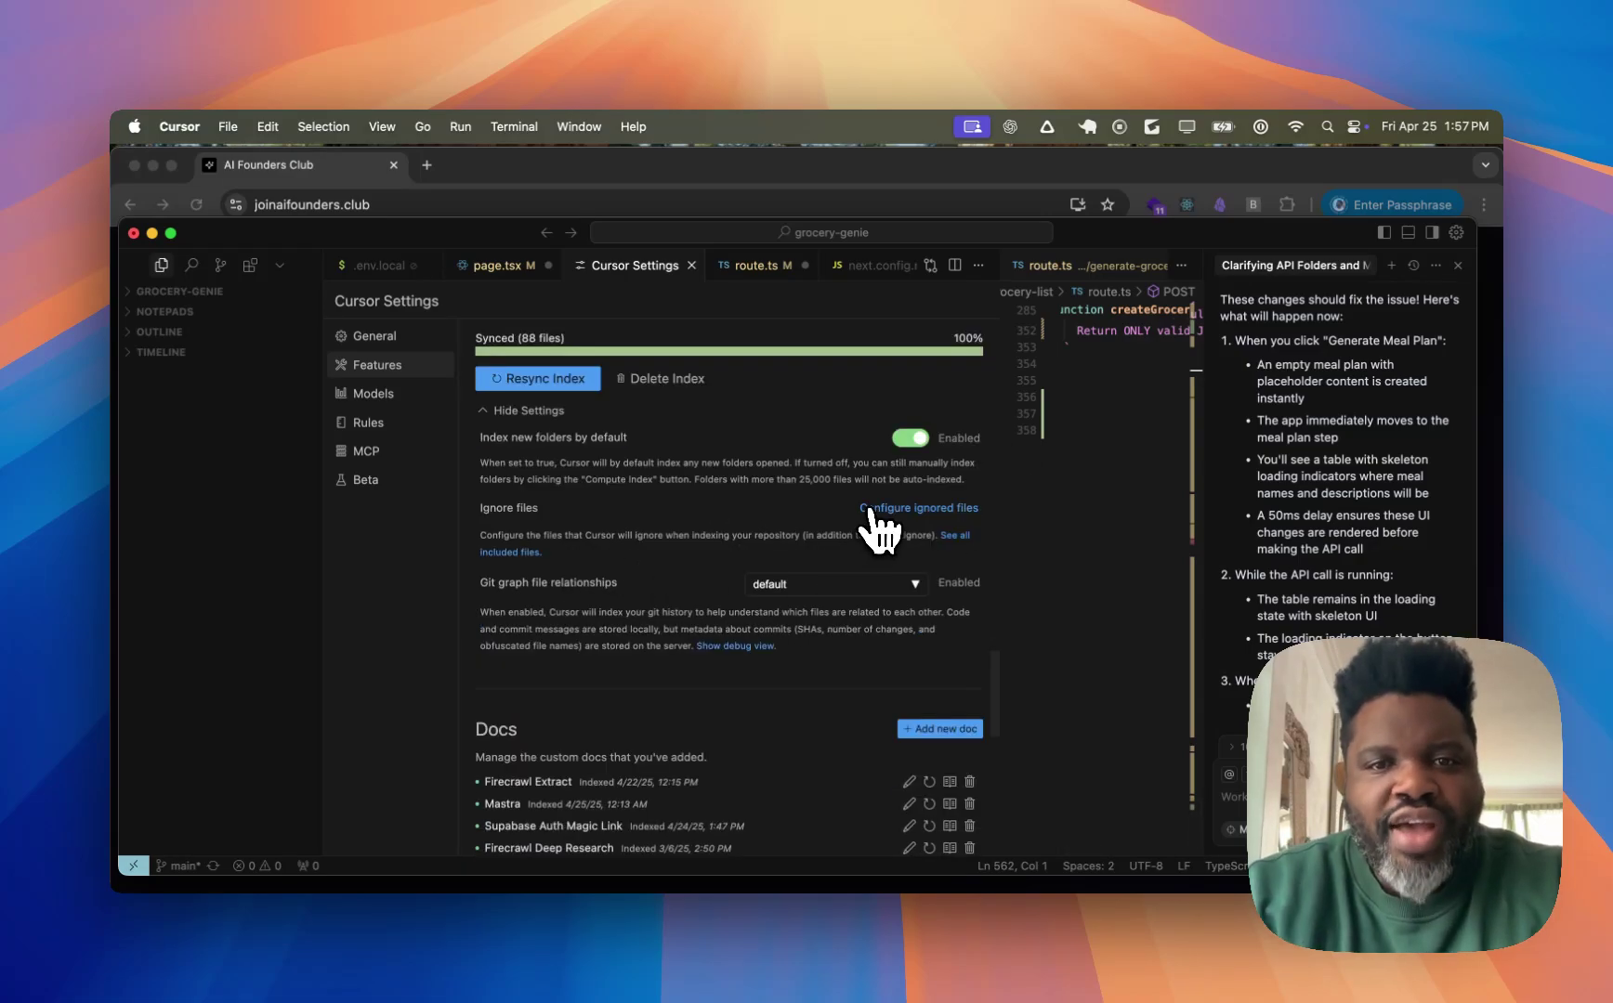
left_click(927, 529)
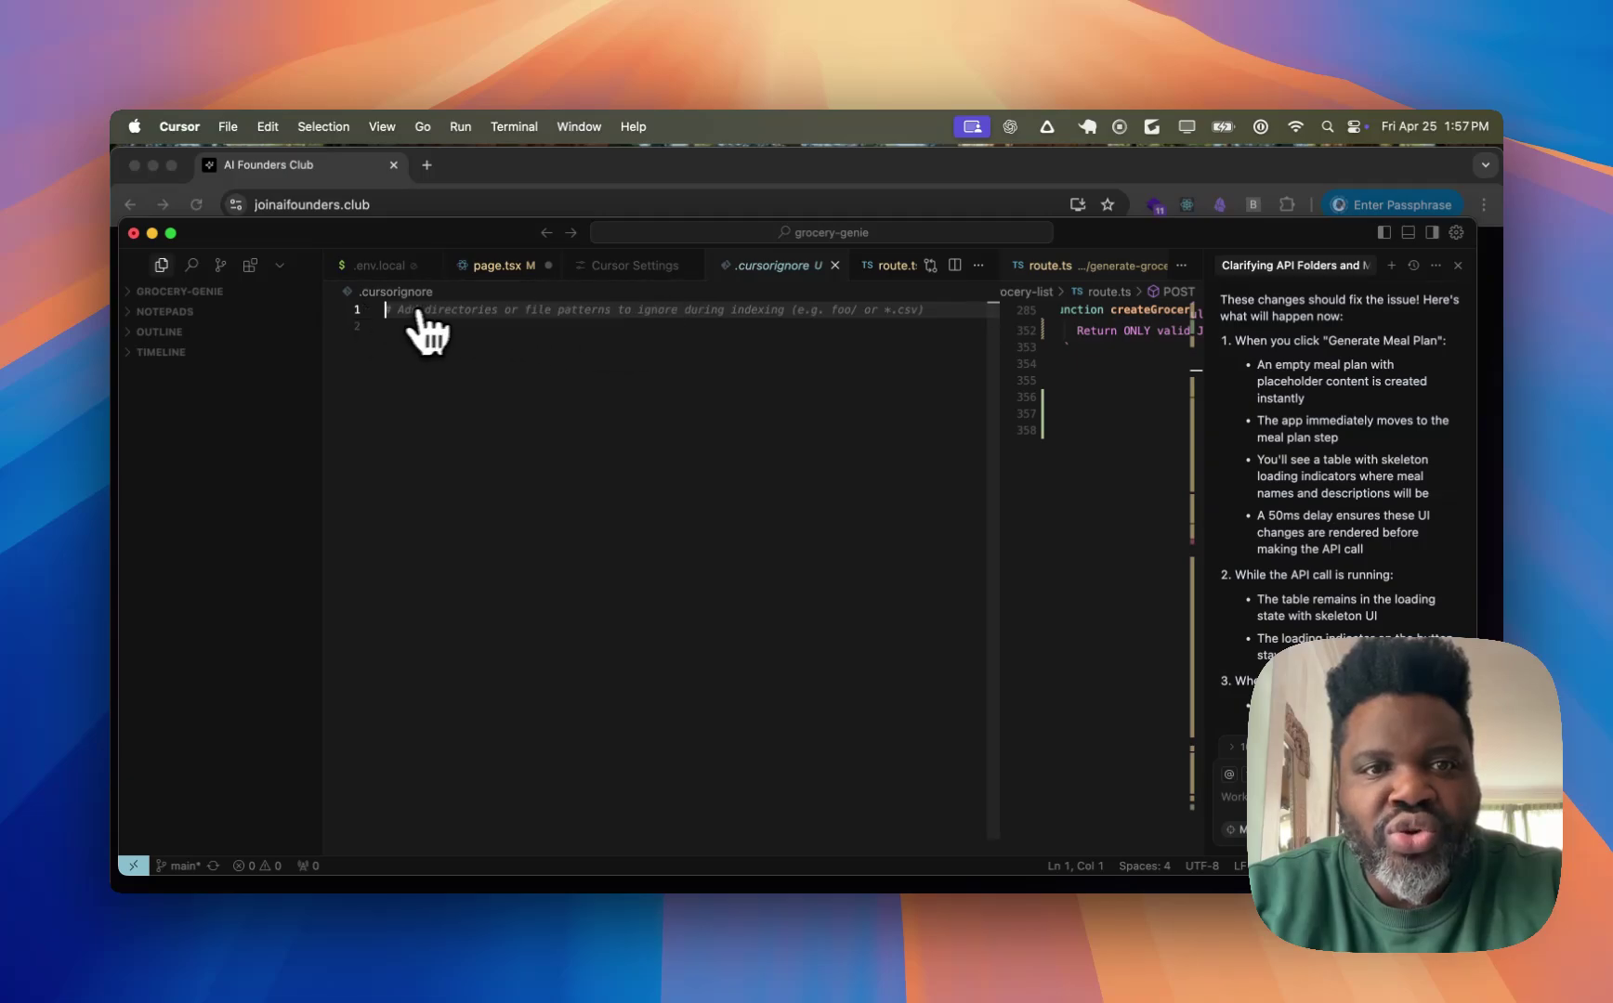
left_click(632, 271)
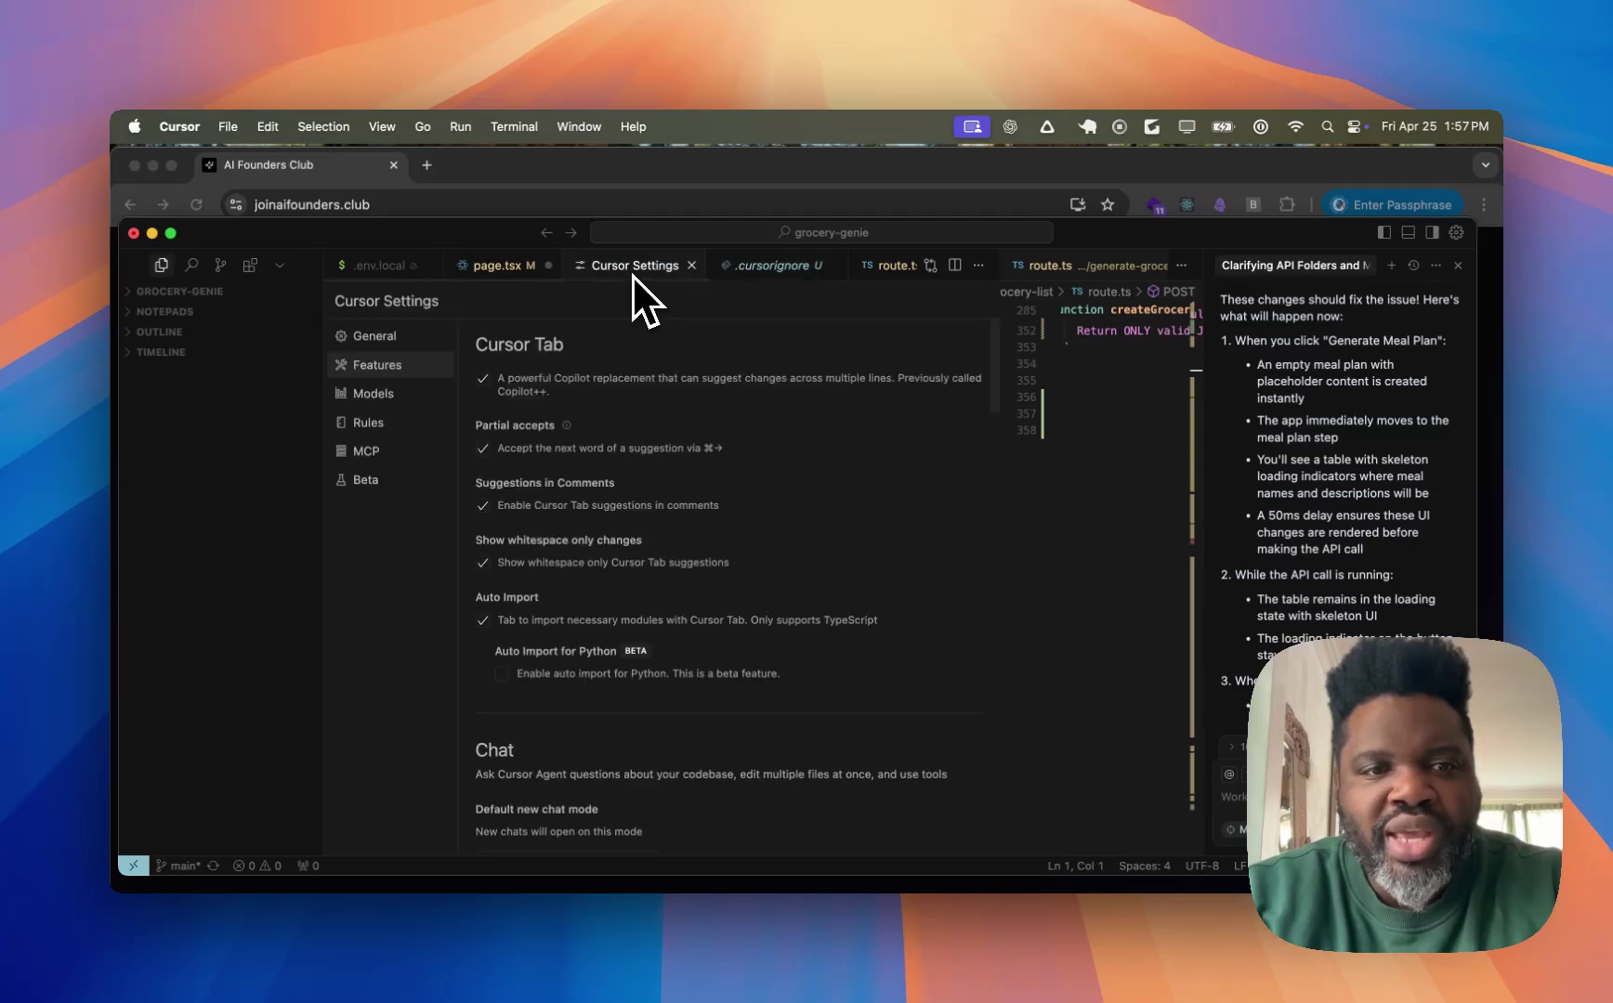
- Open the list of all included files from the Codebase Indexing settings and look through it, highlighting components/meal-plan-table.tsx
left_click(376, 393)
left_click(383, 367)
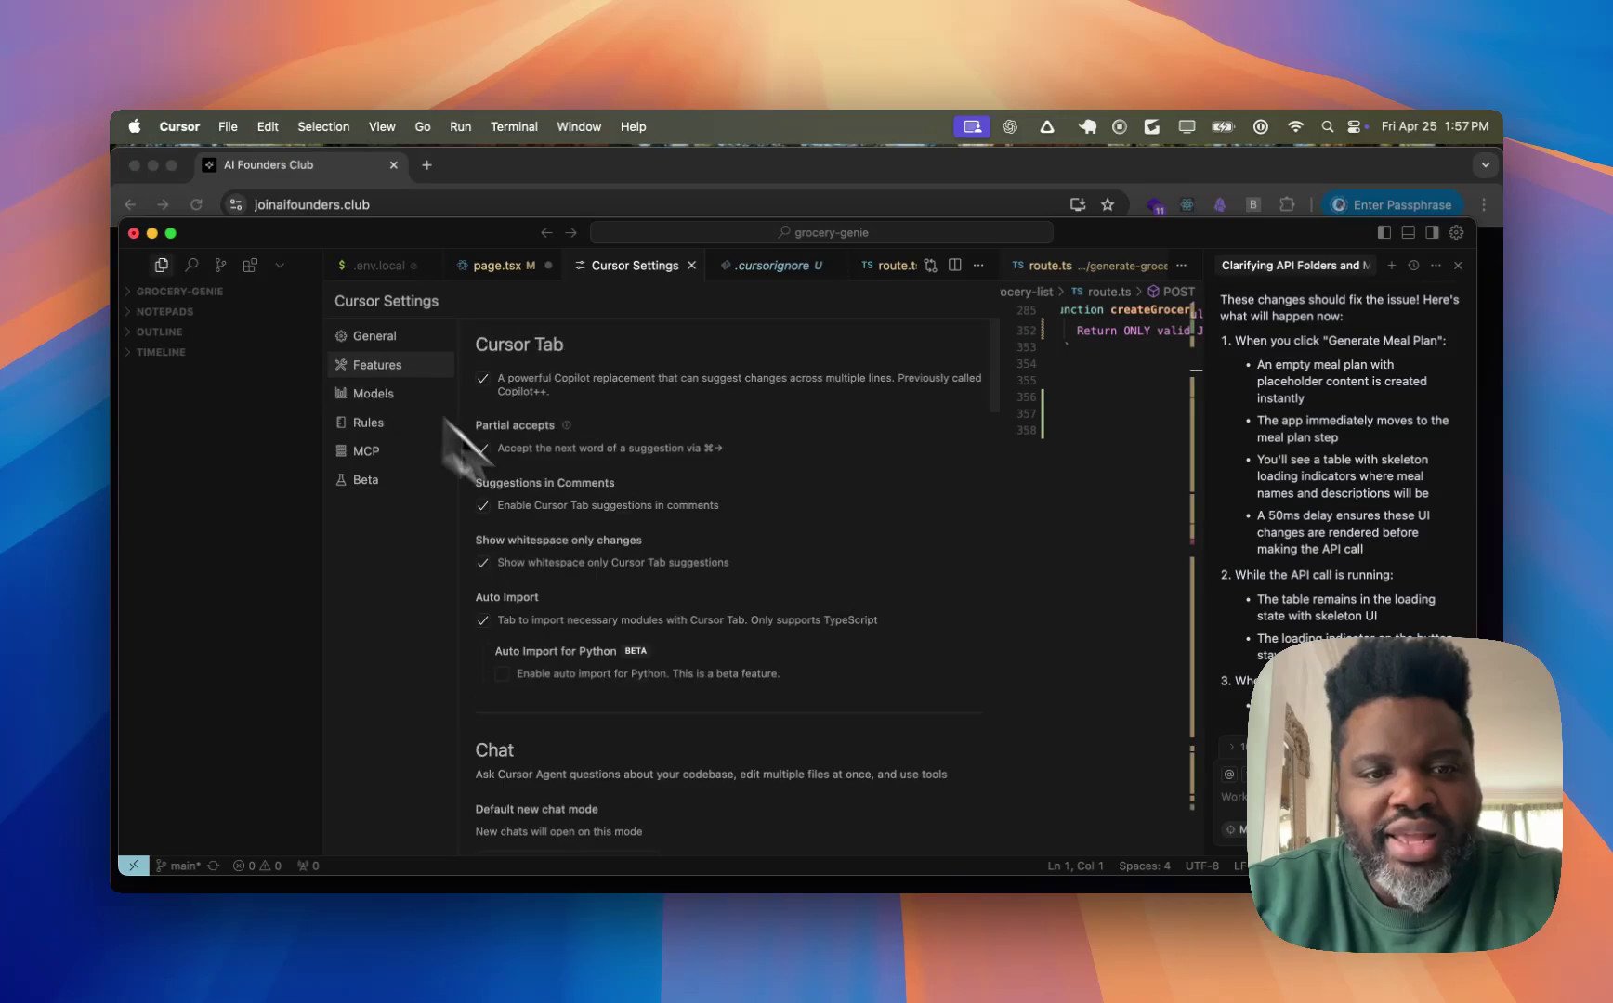
scroll(659, 612, "down", 10)
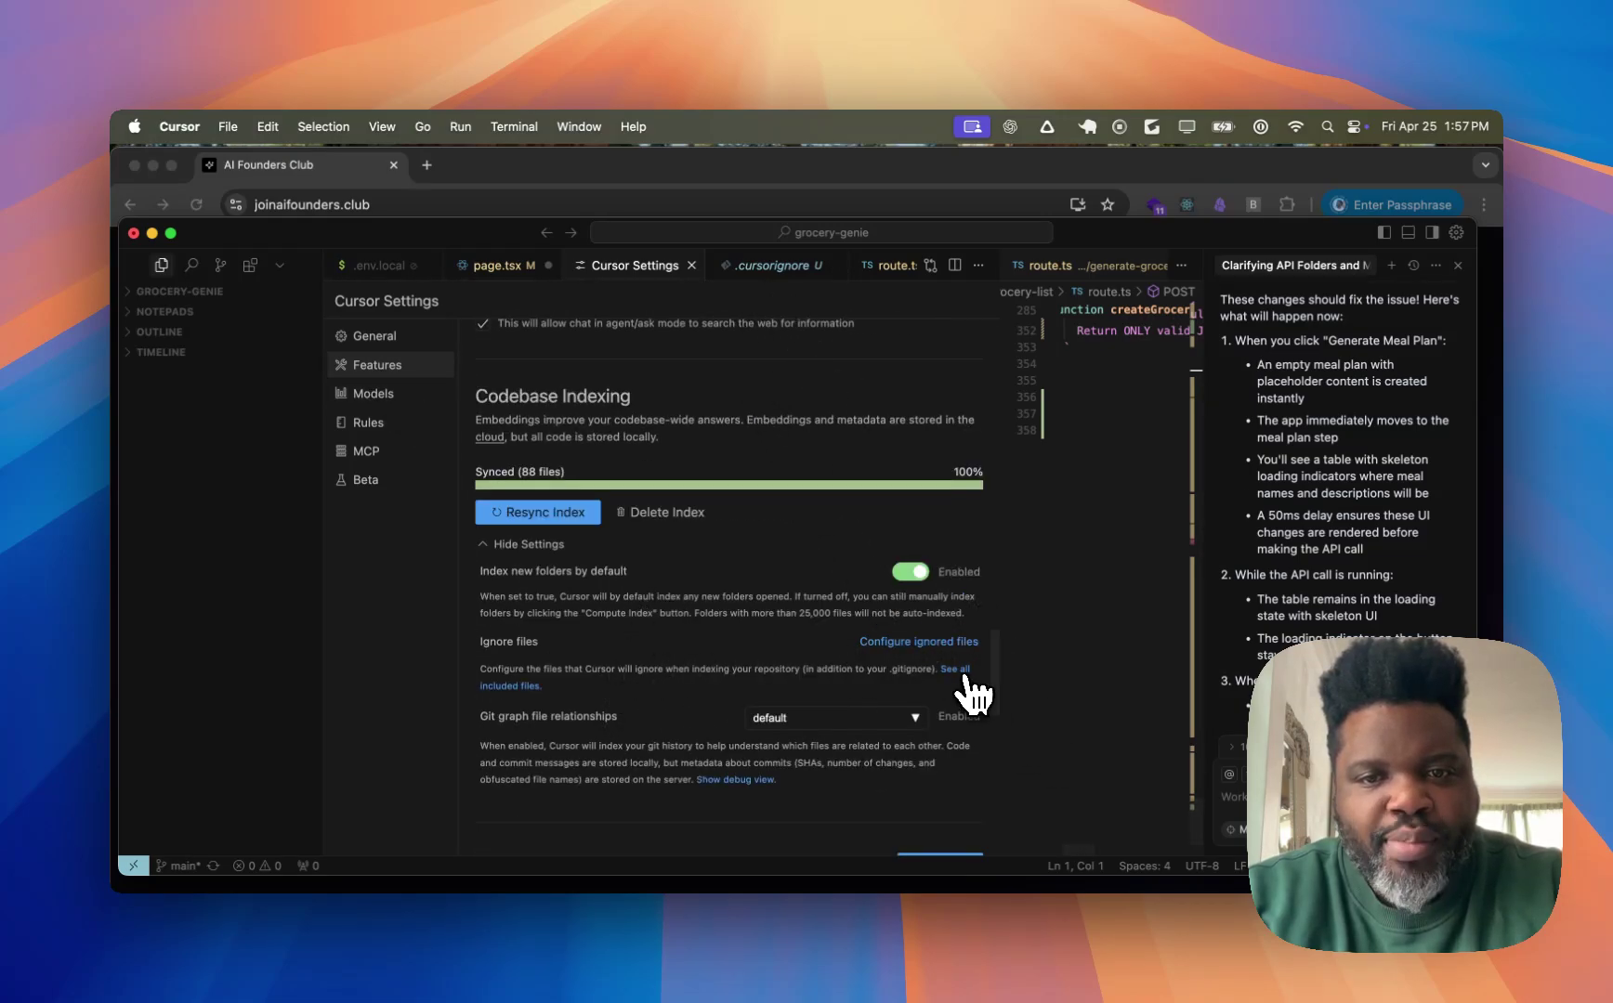
left_click(963, 671)
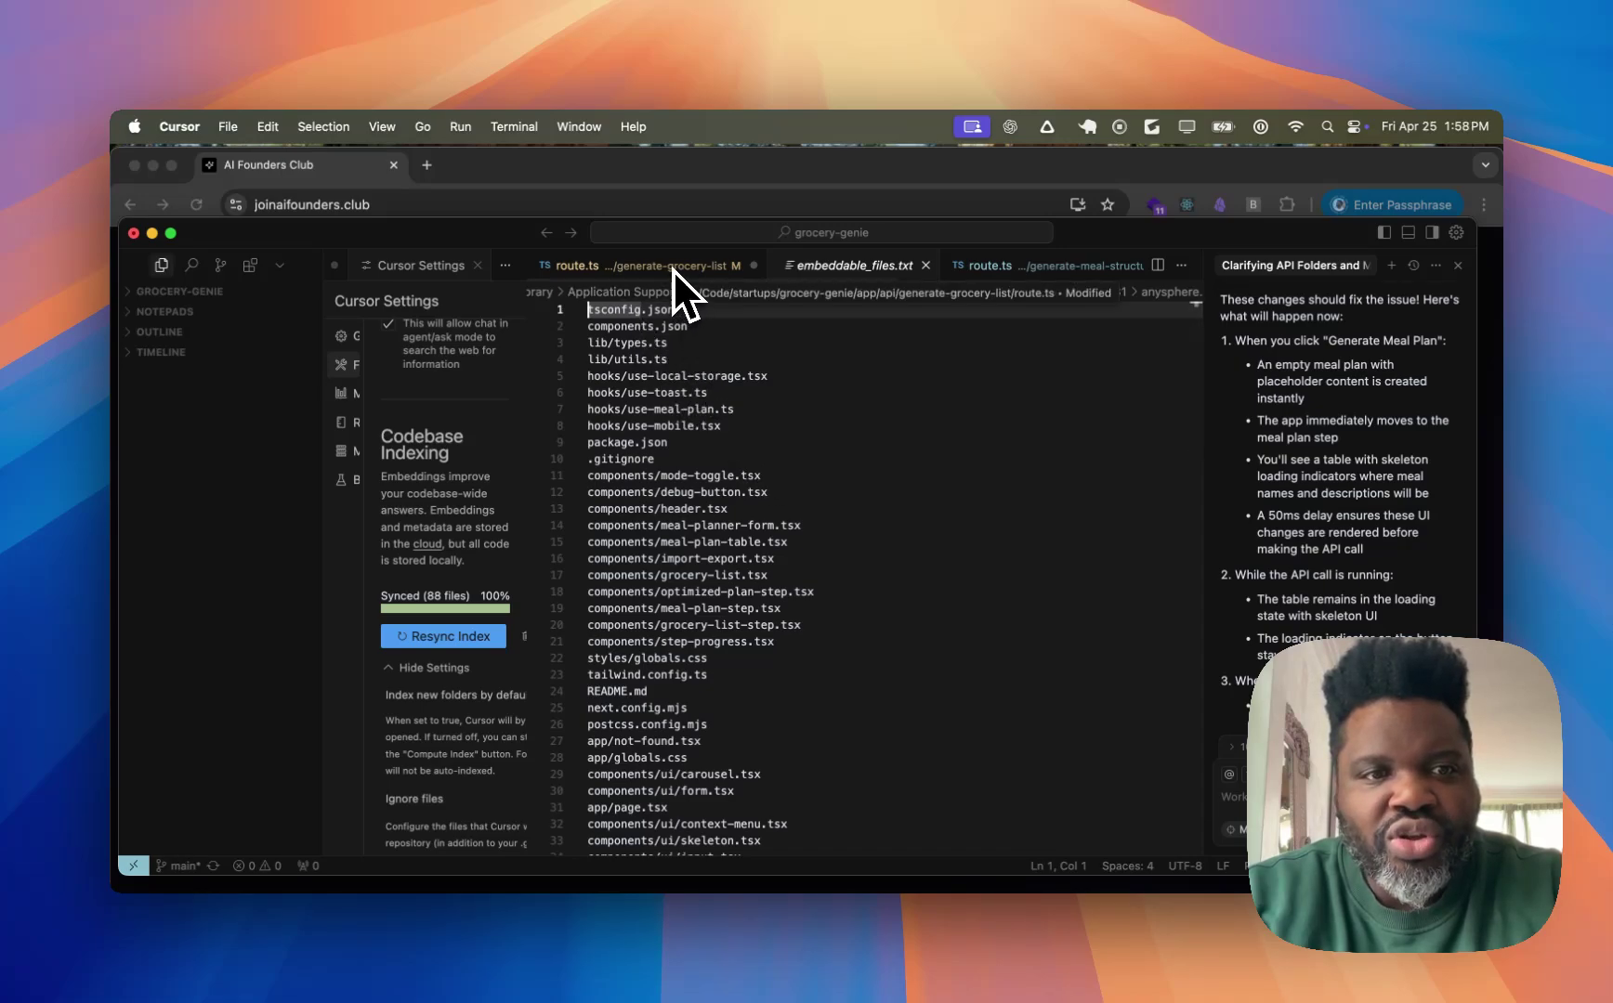
scroll(686, 436, "down", 20)
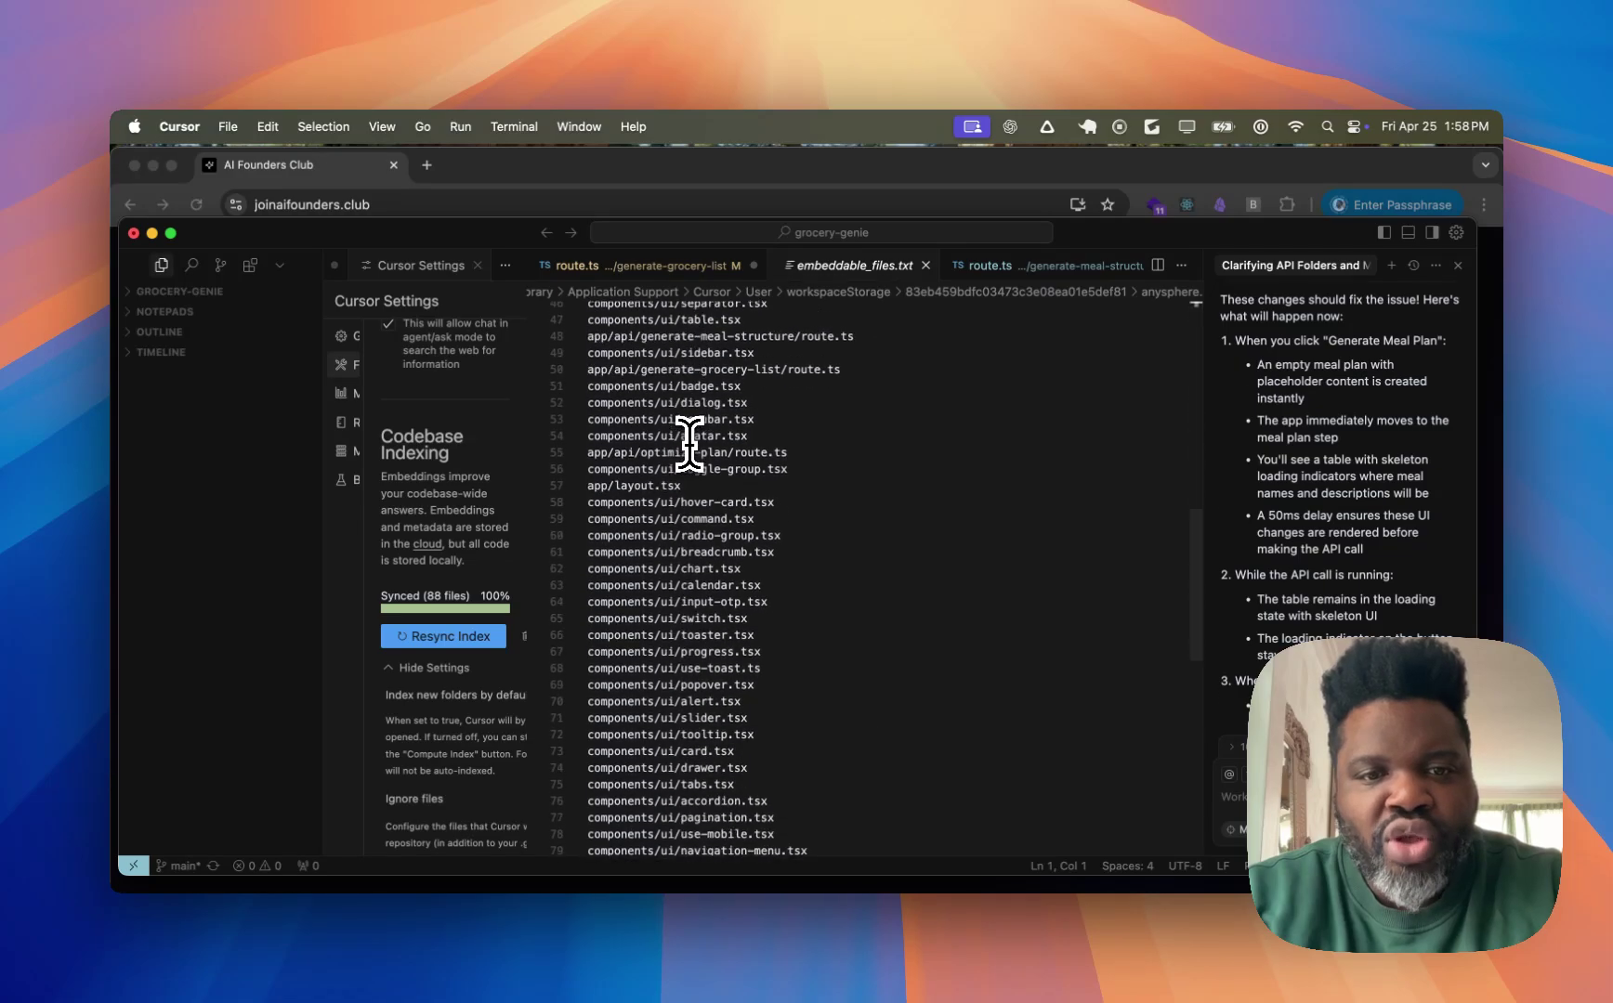
scroll(688, 444, "down", 15)
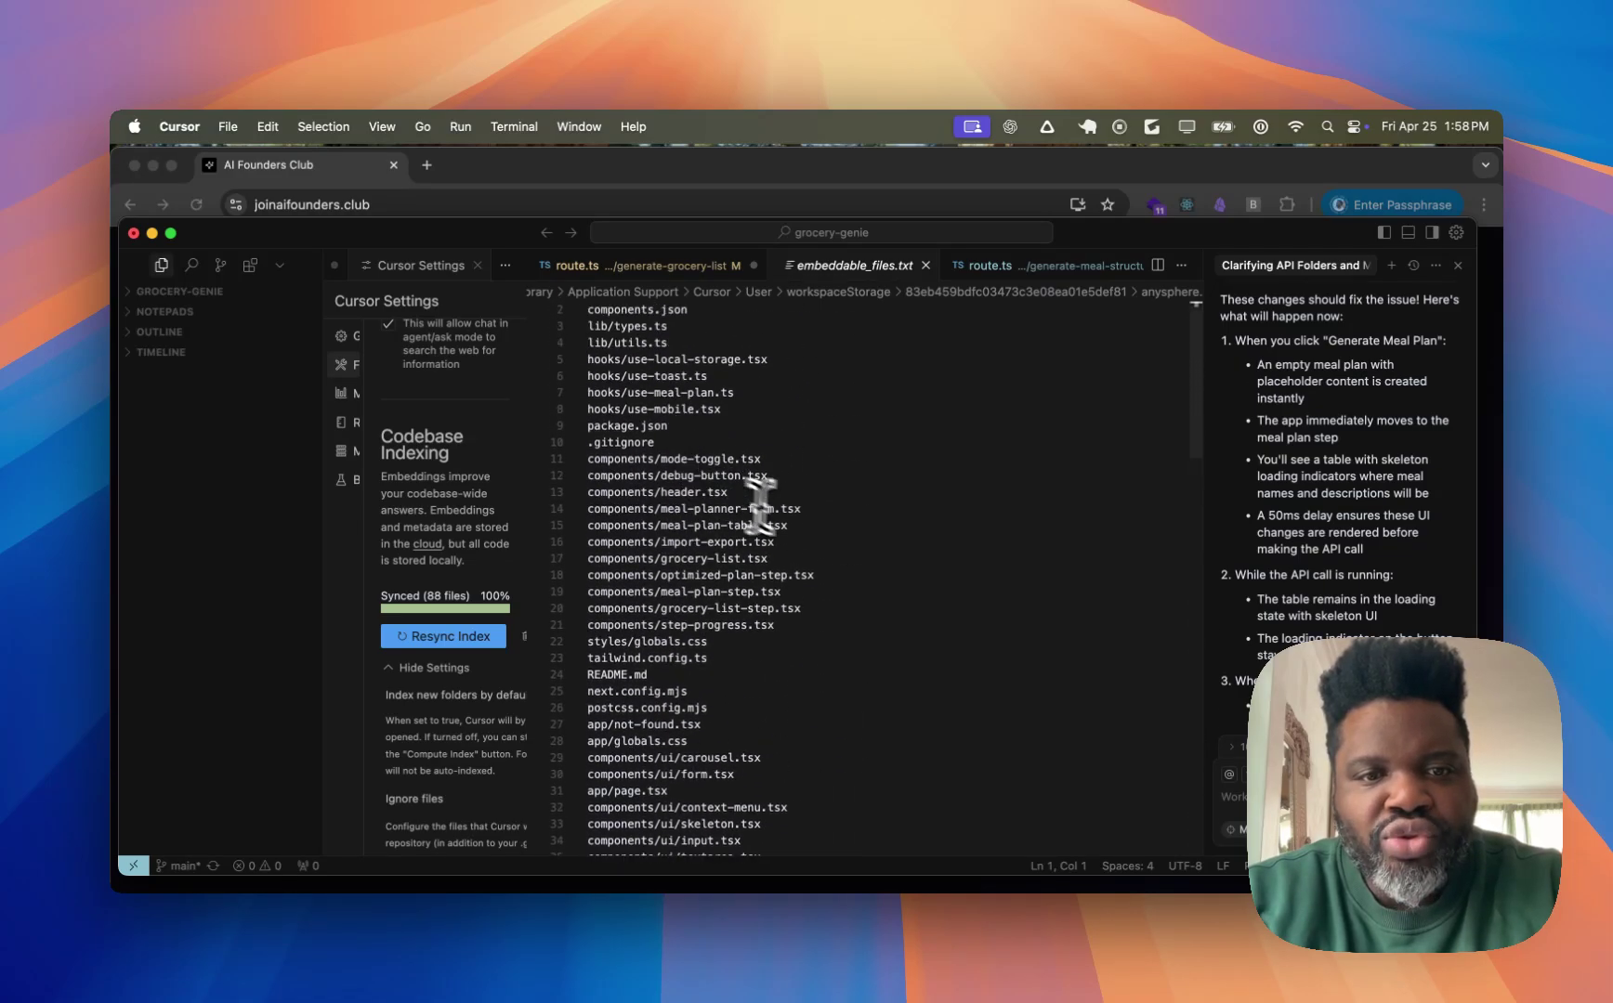
left_click_drag(806, 525, 564, 522)
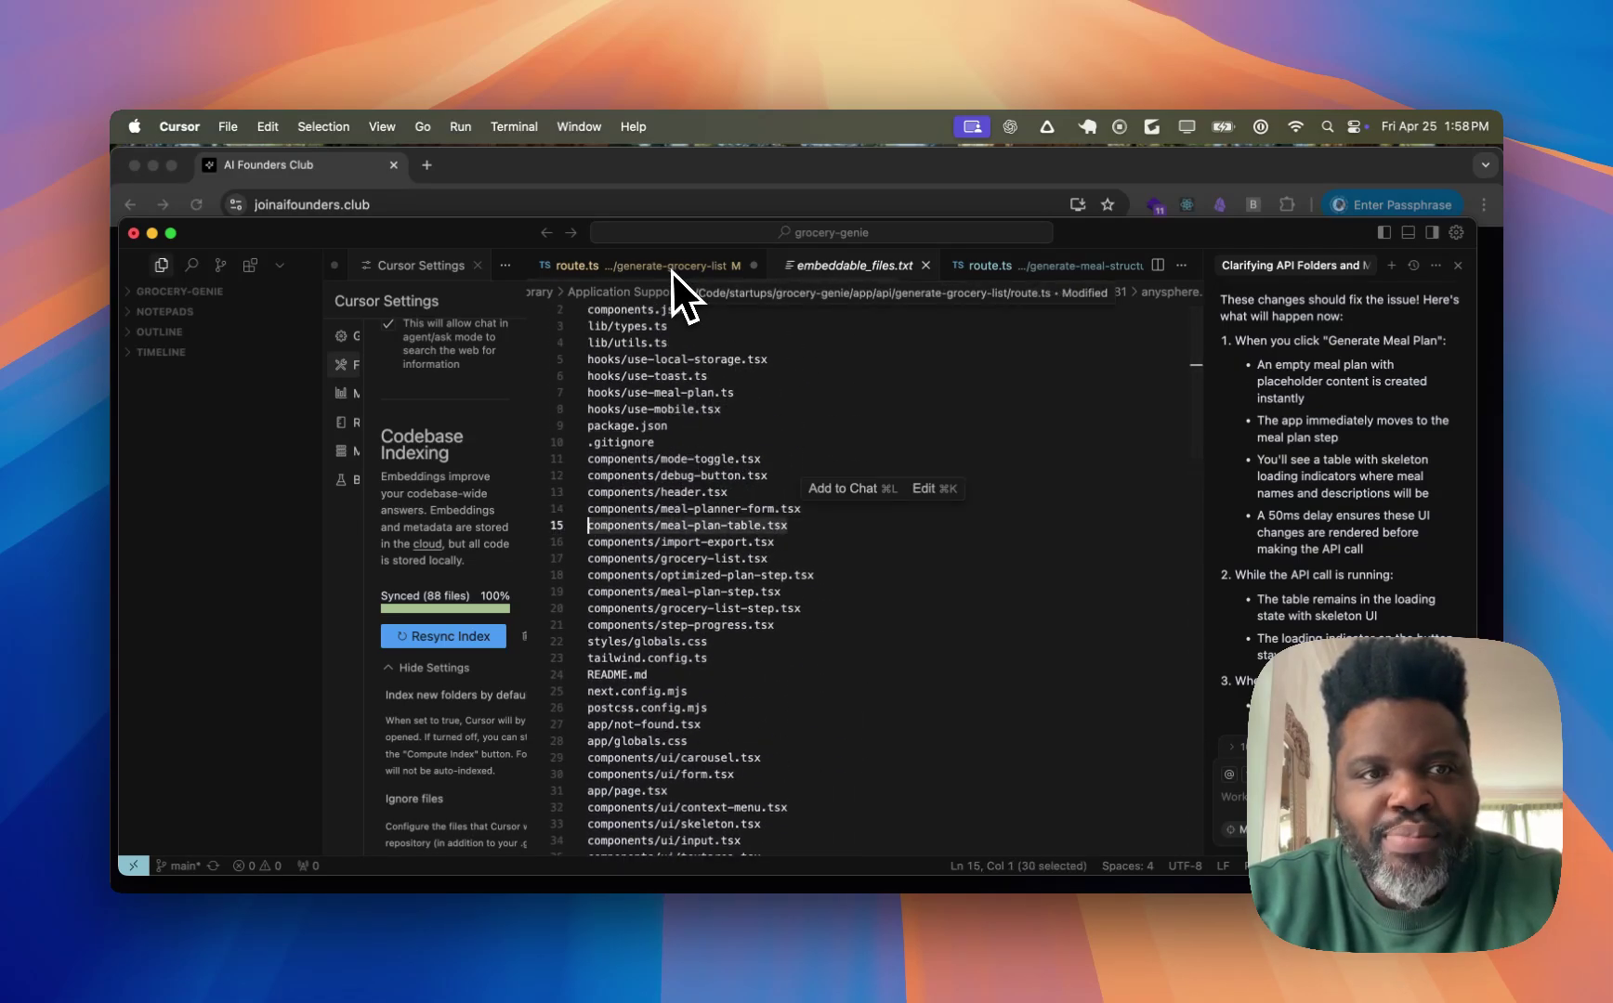
- Return to Cursor Settings, review the Git graph file relationships choices while keeping default, and show the debug view
double_click(437, 265)
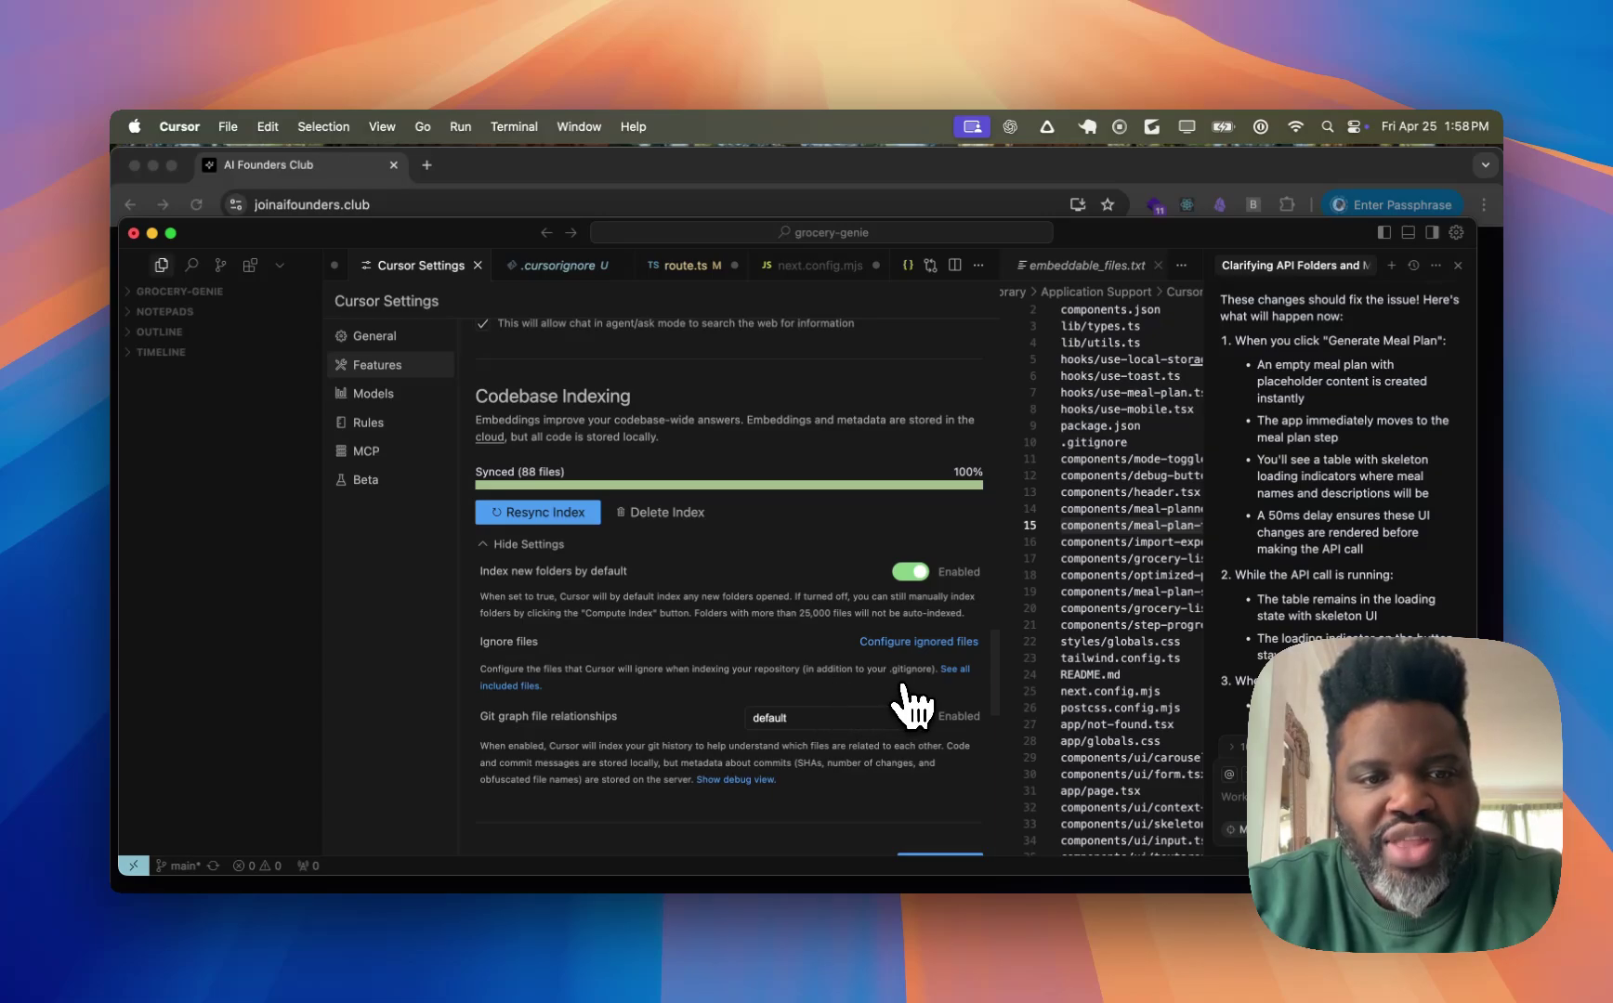
scroll(910, 706, "down", 5)
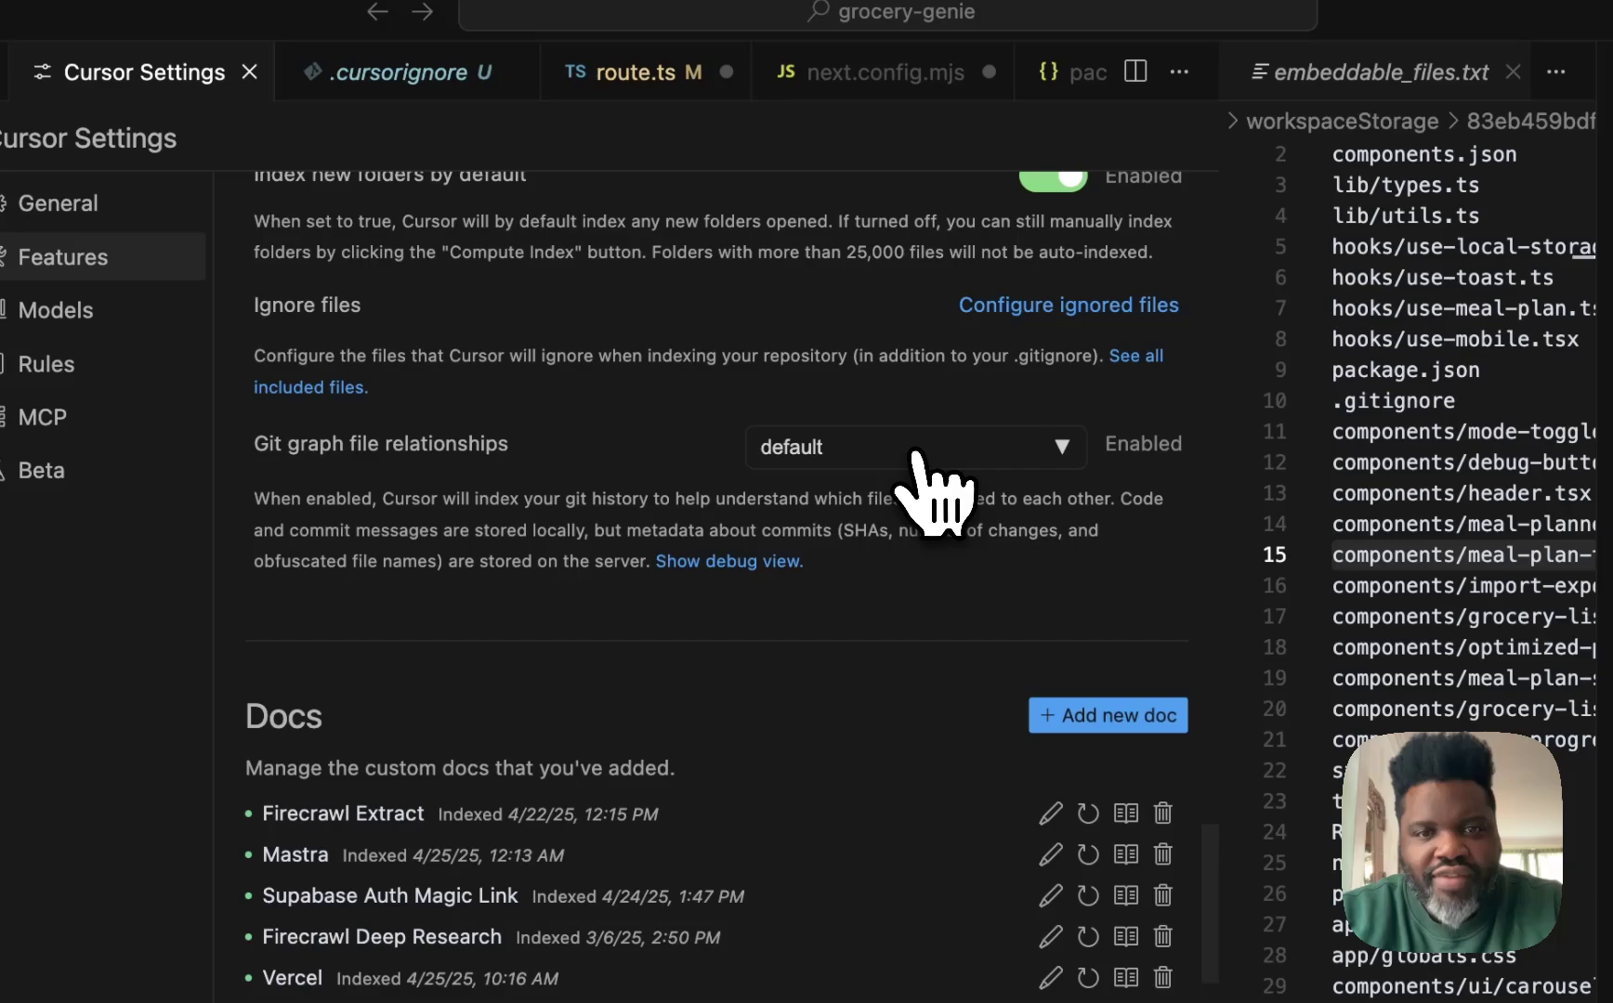
left_click(834, 558)
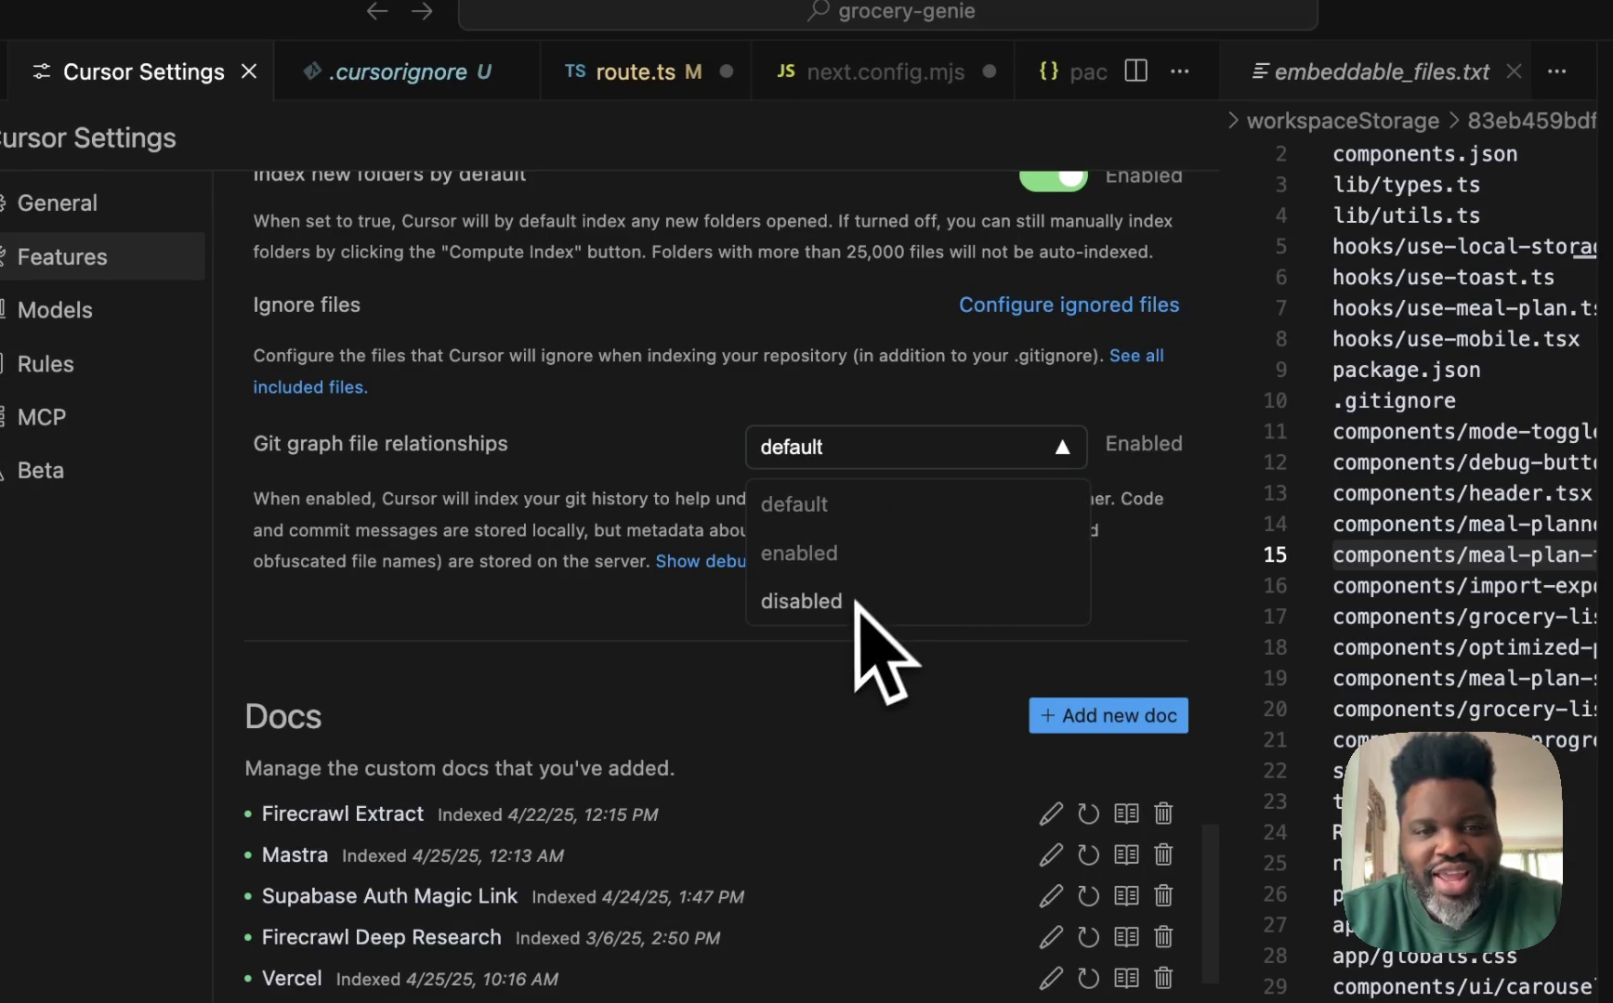
left_click(915, 450)
scroll(835, 595, "down", 2)
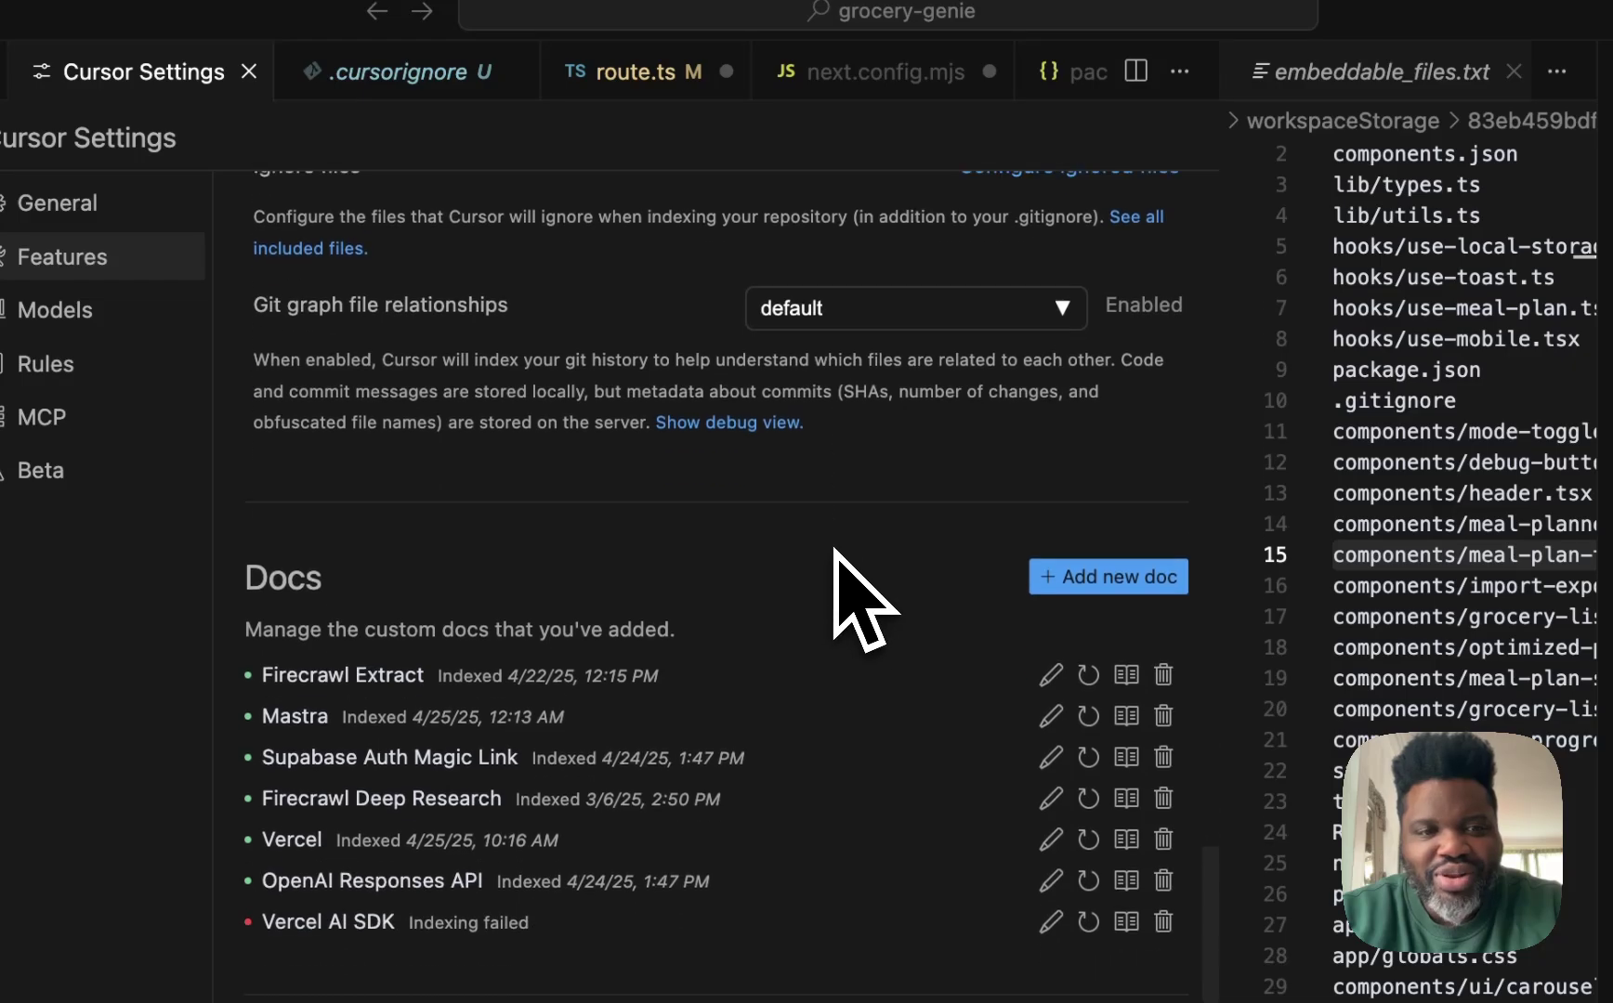
left_click(758, 415)
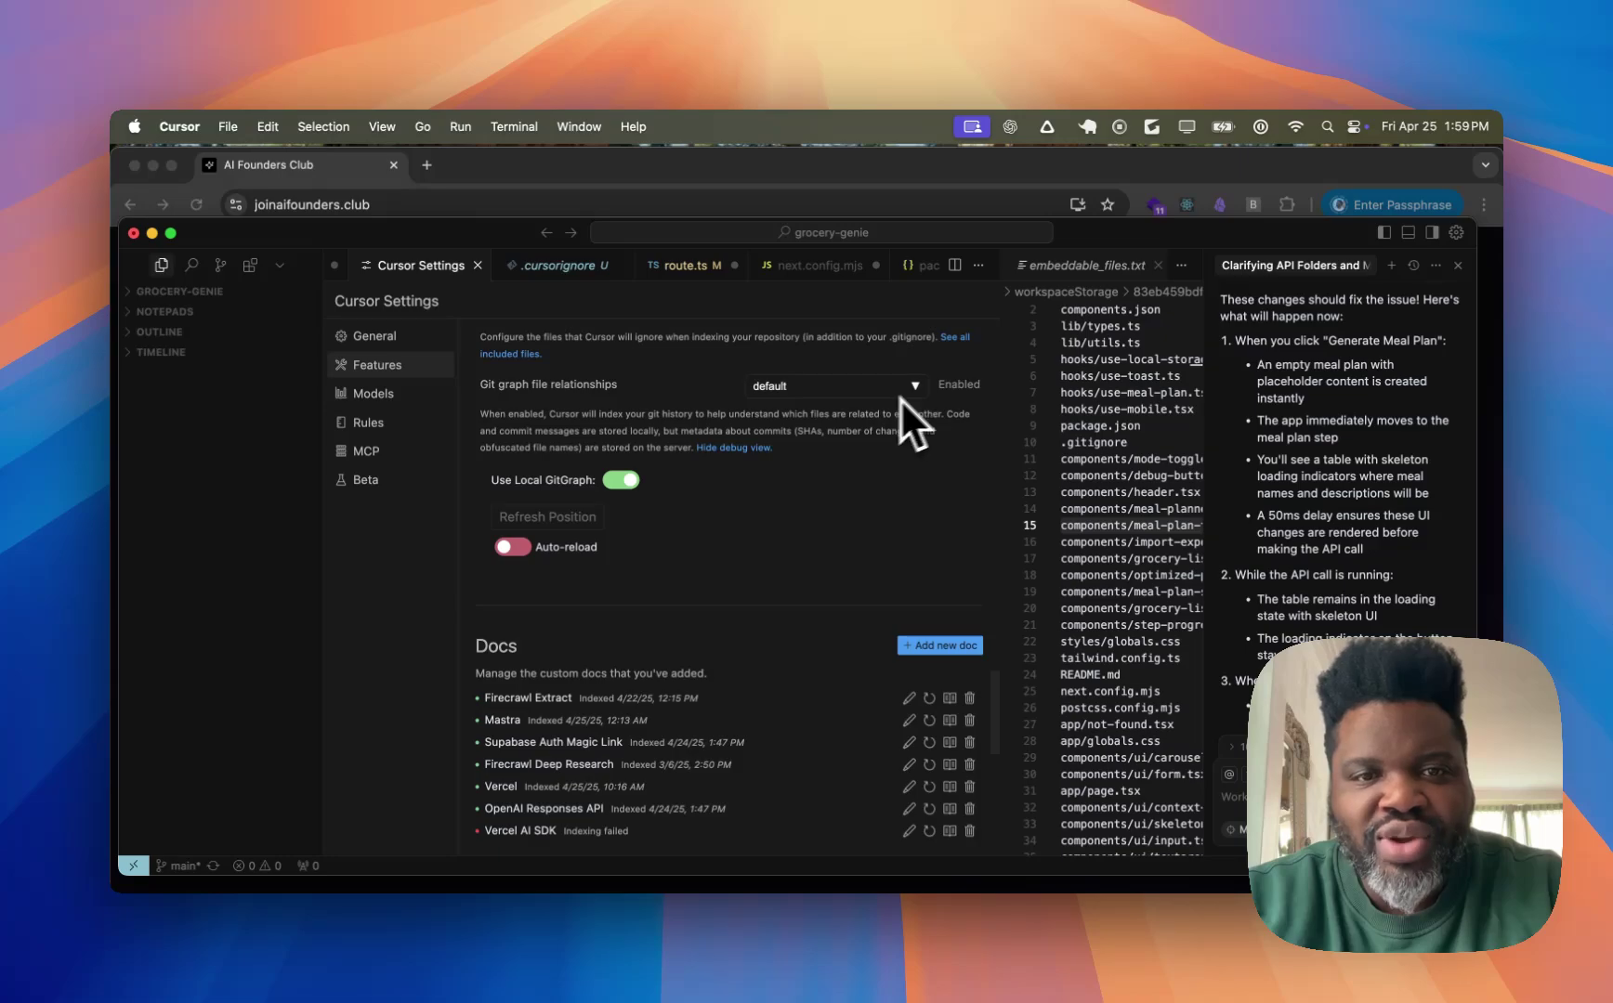
- Reindex the Vercel AI SDK doc in the Docs section and look through its list of indexed pages
scroll(739, 451, "down", 5)
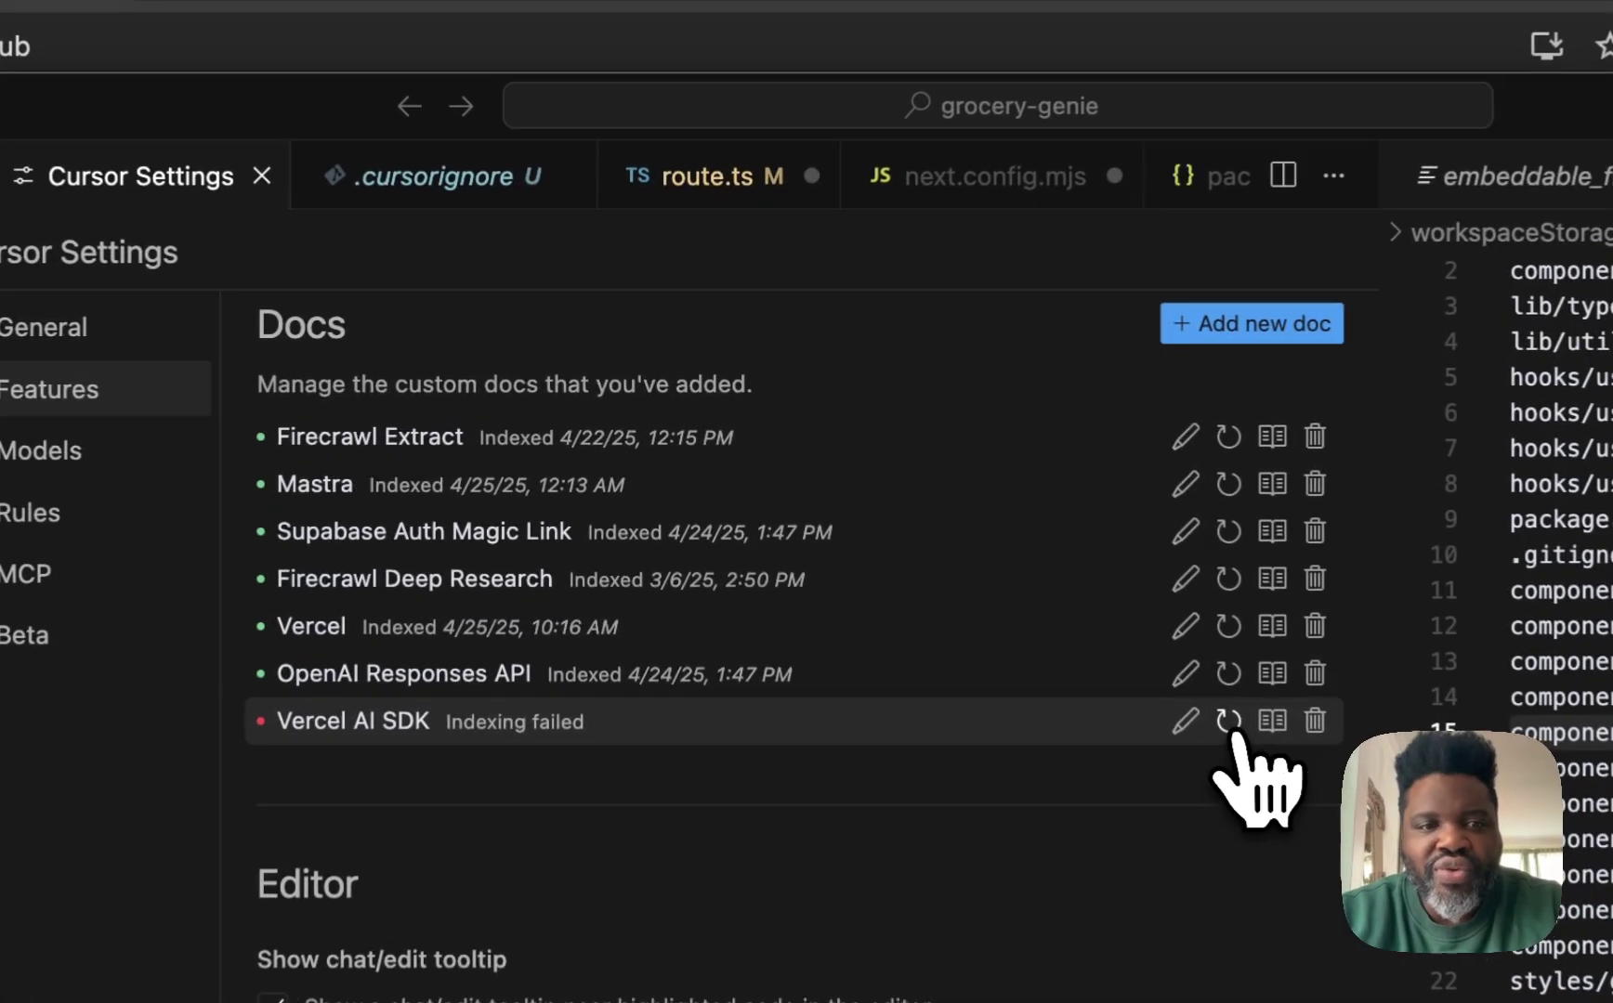
left_click(930, 521)
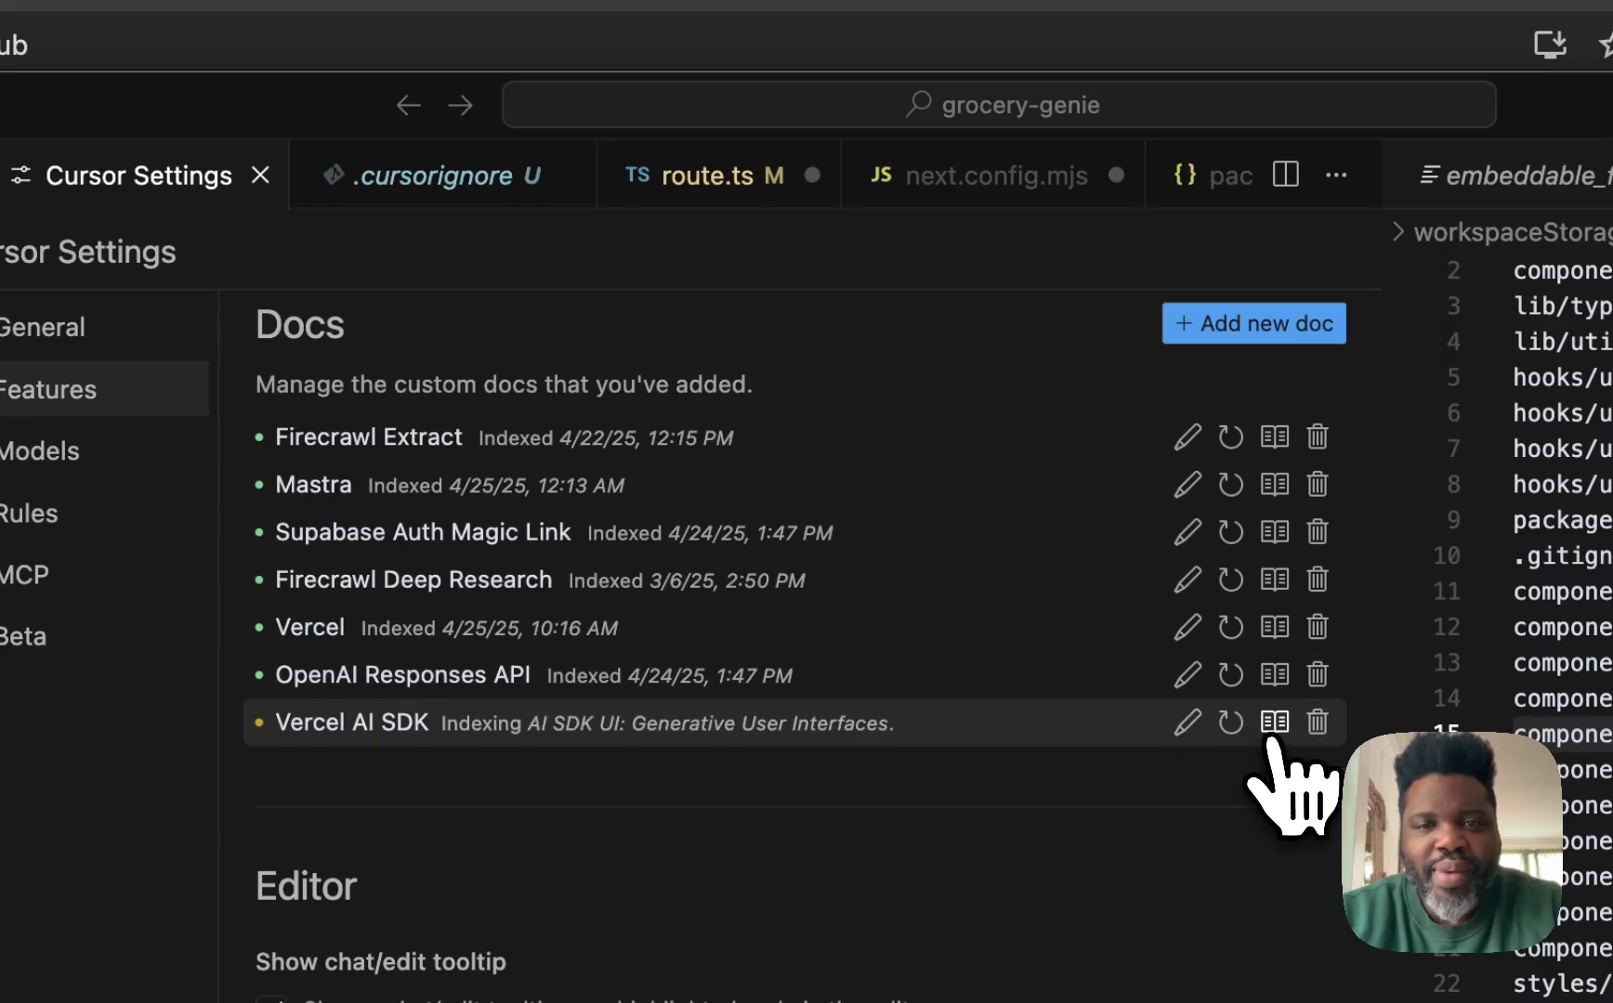
mouse_move(1273, 741)
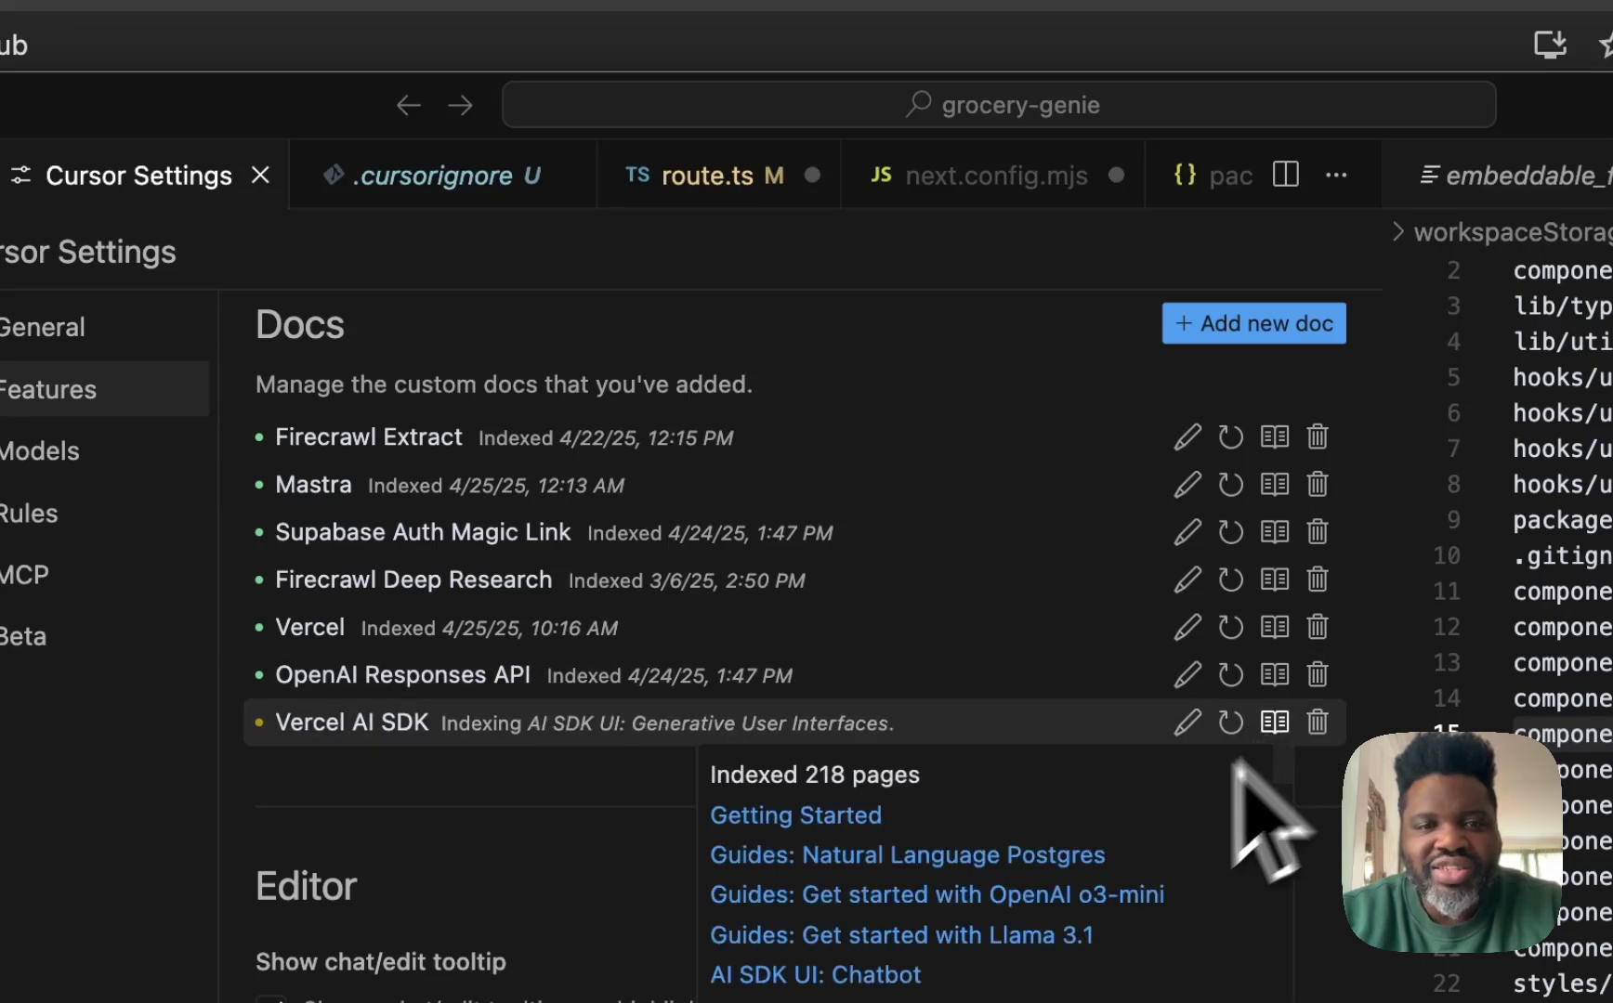
scroll(1078, 948, "down", 10)
scroll(1068, 899, "down", 15)
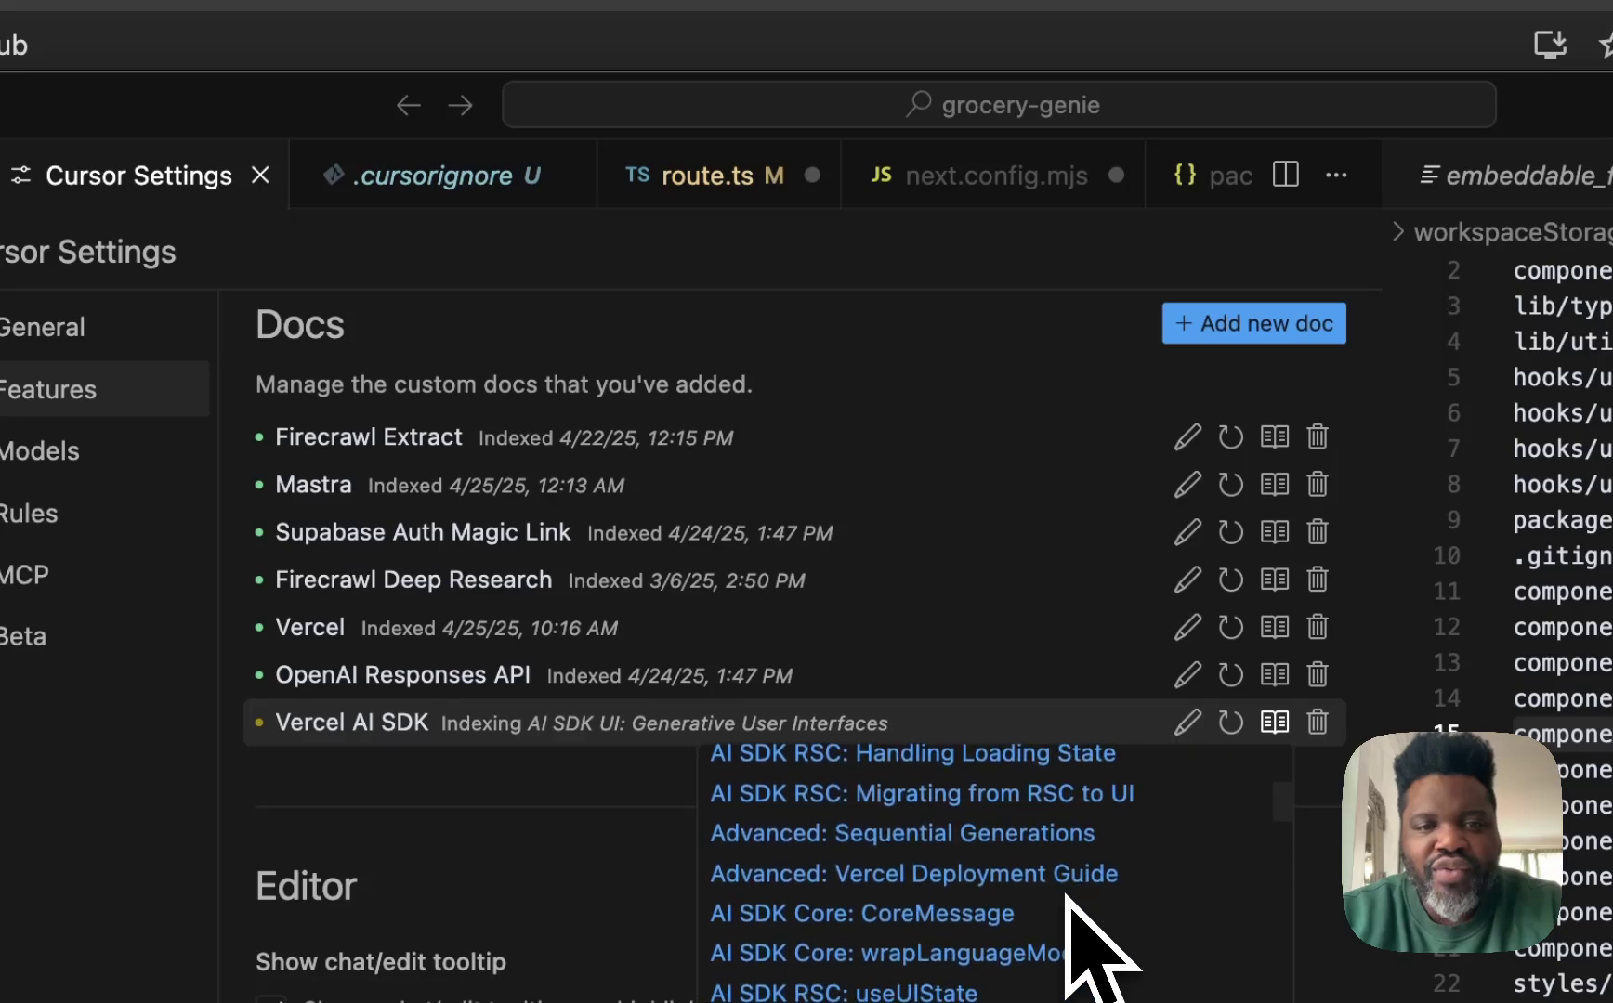
scroll(1068, 900, "down", 5)
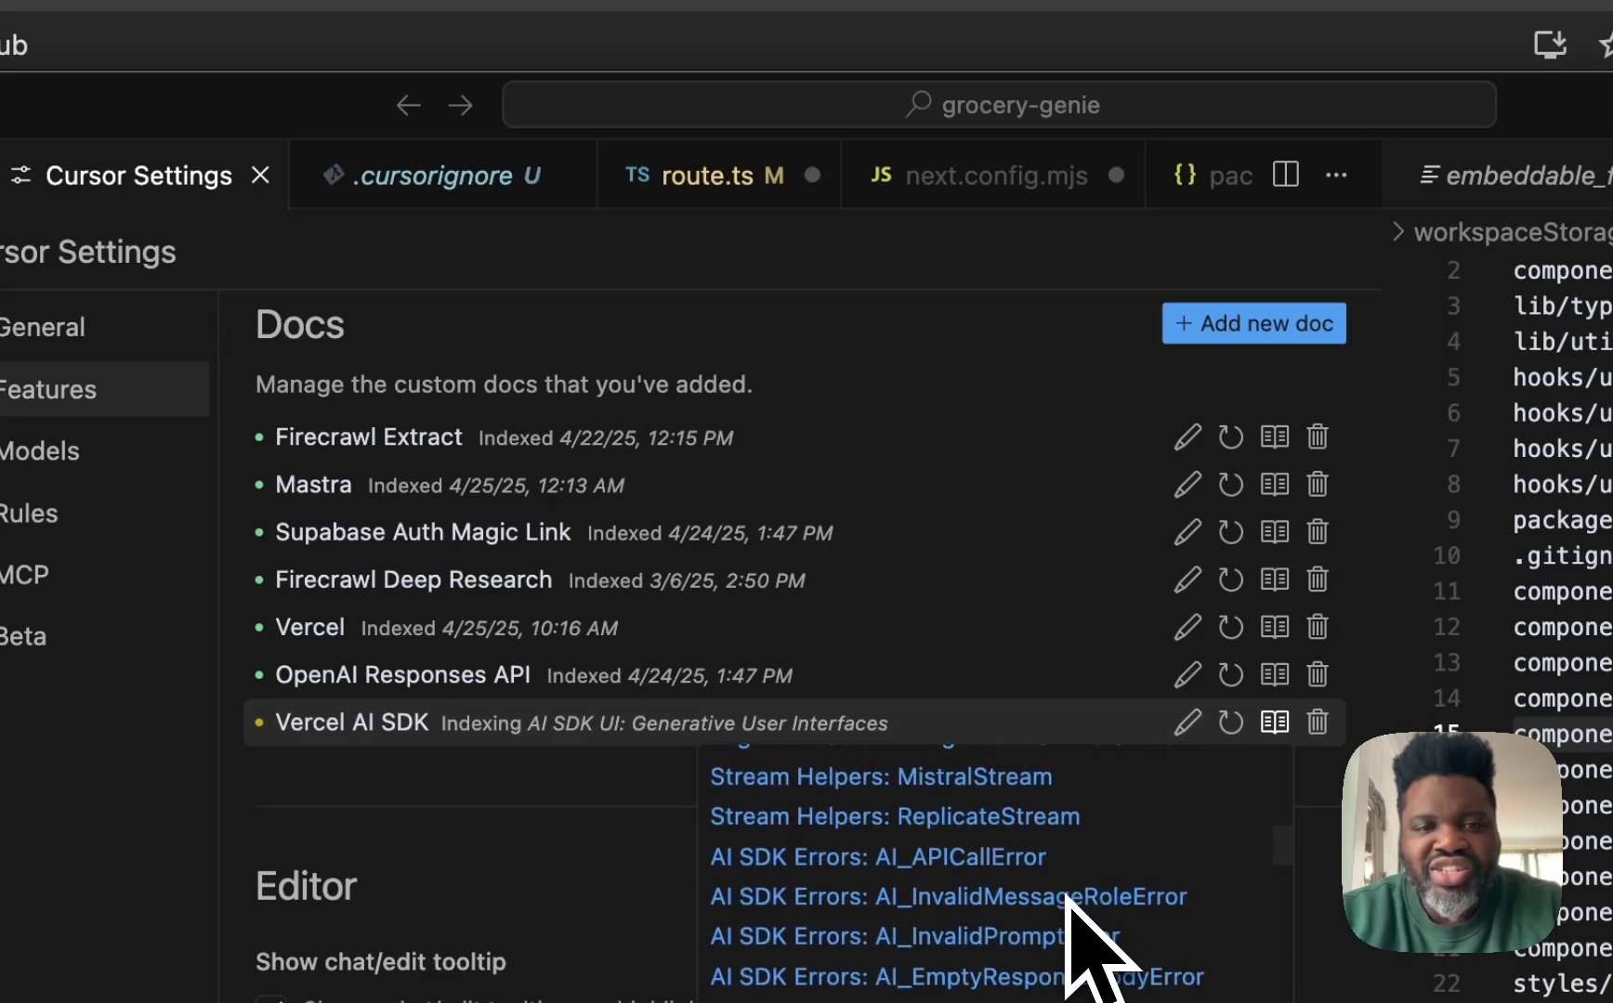
scroll(1077, 915, "down", 8)
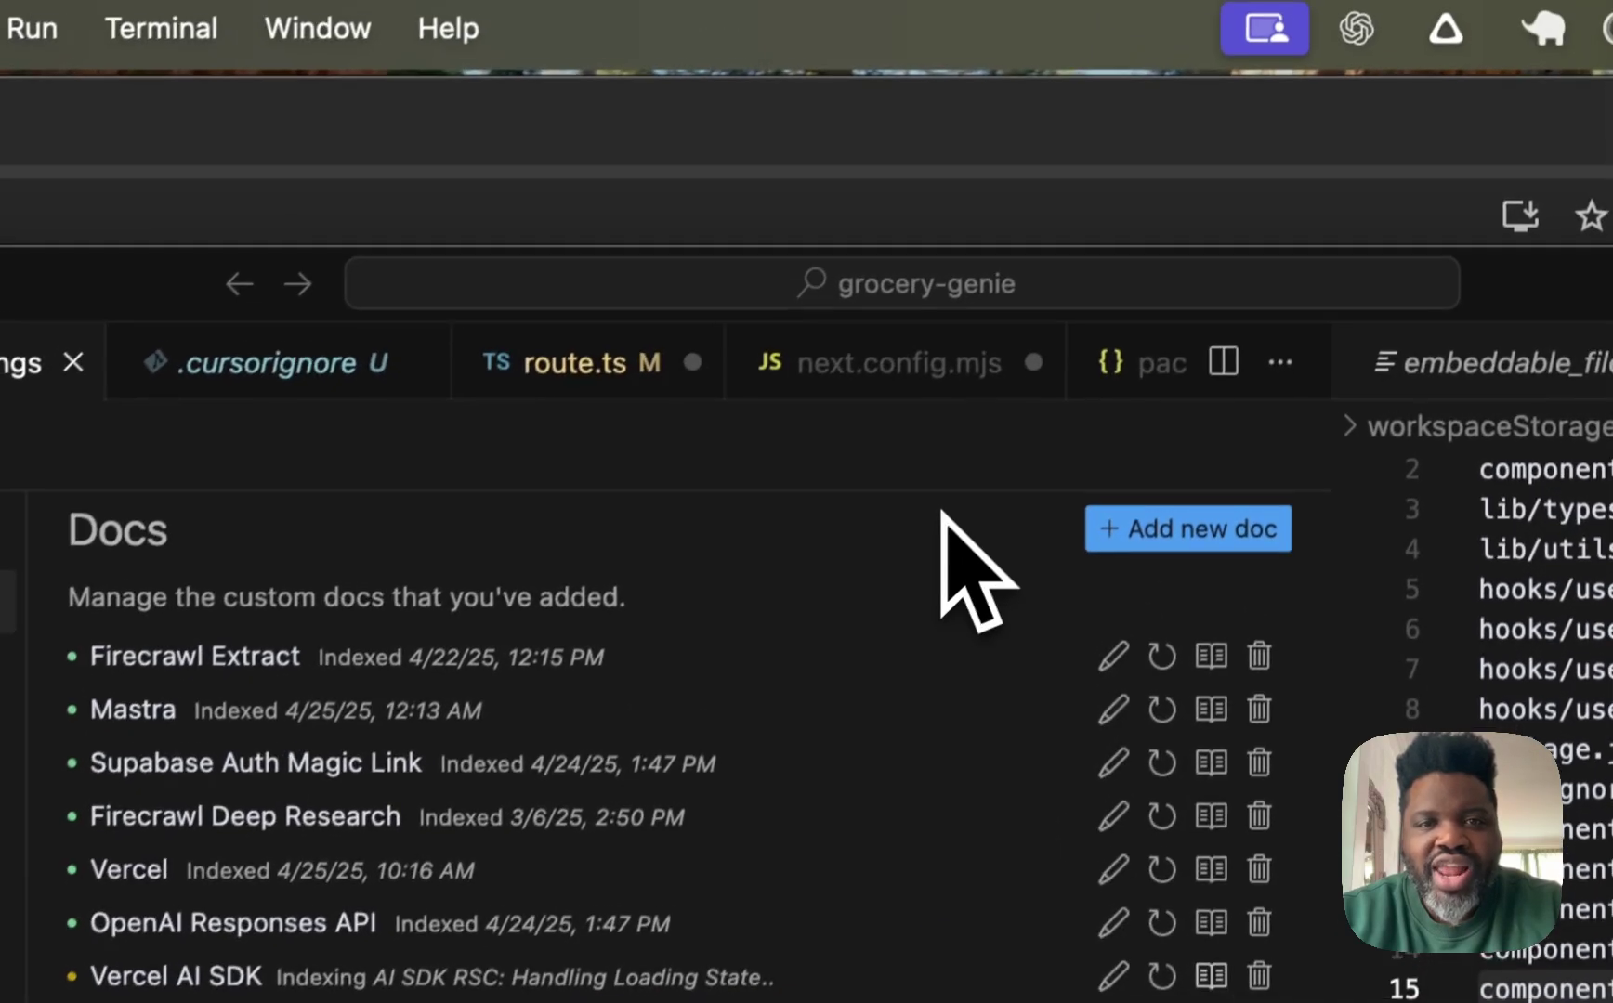
- Bring up the entry for adding a new doc, and review the Editor options of the Features settings
left_click(1152, 529)
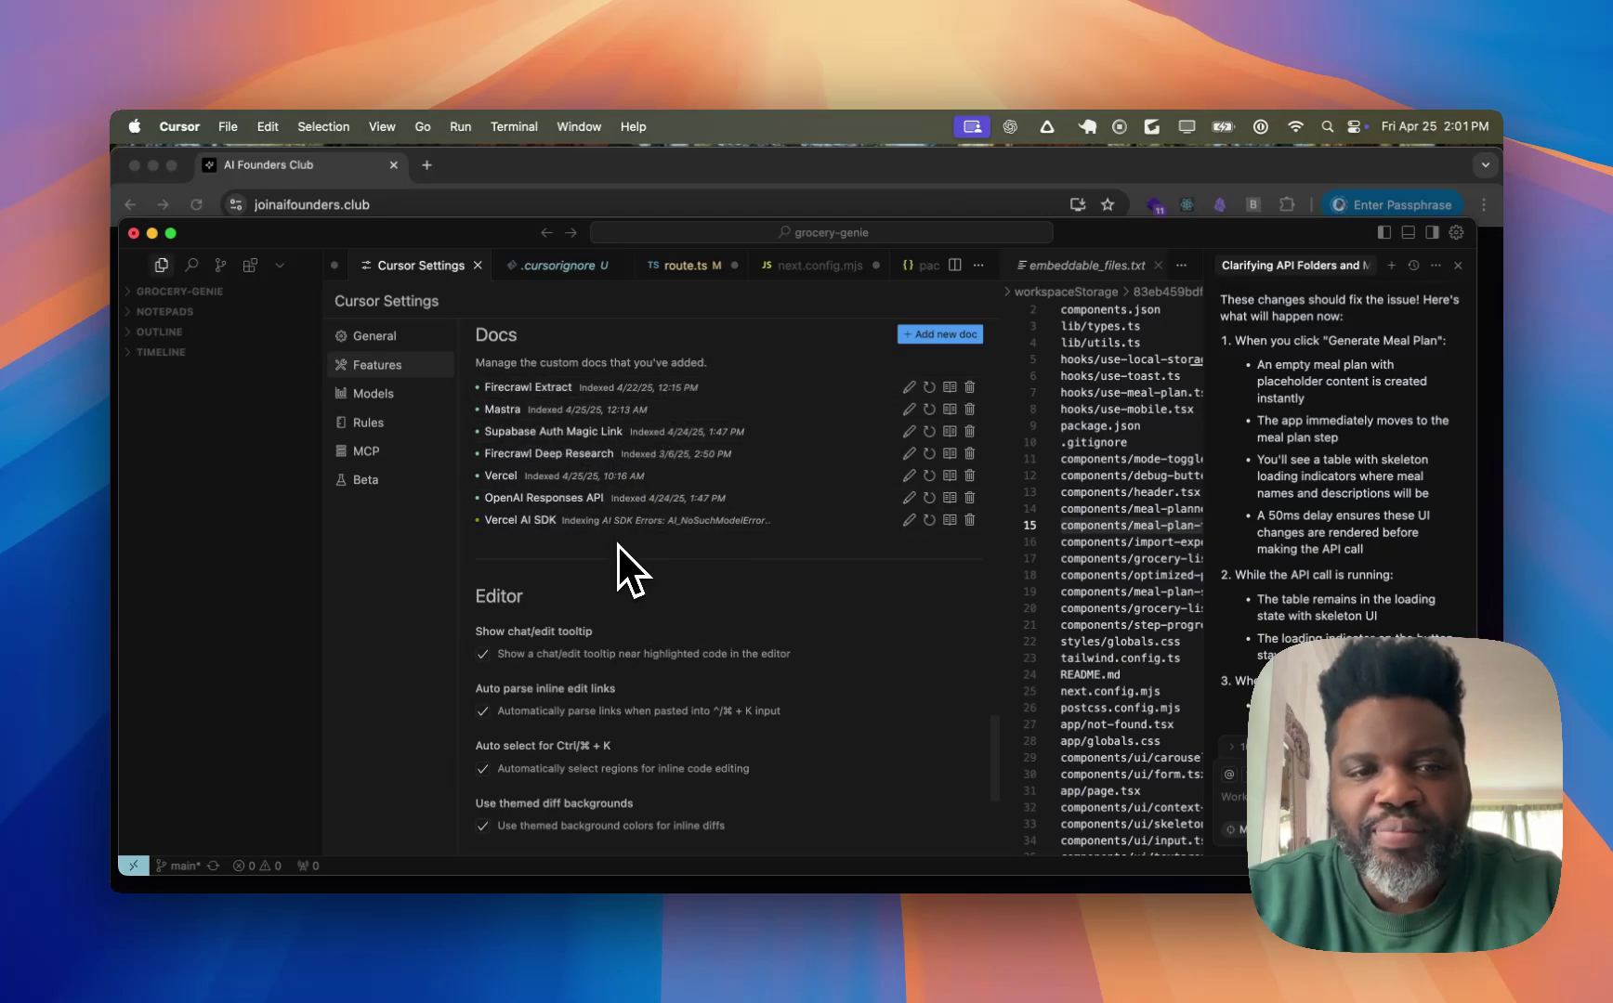
scroll(617, 546, "down", 5)
scroll(618, 548, "down", 1)
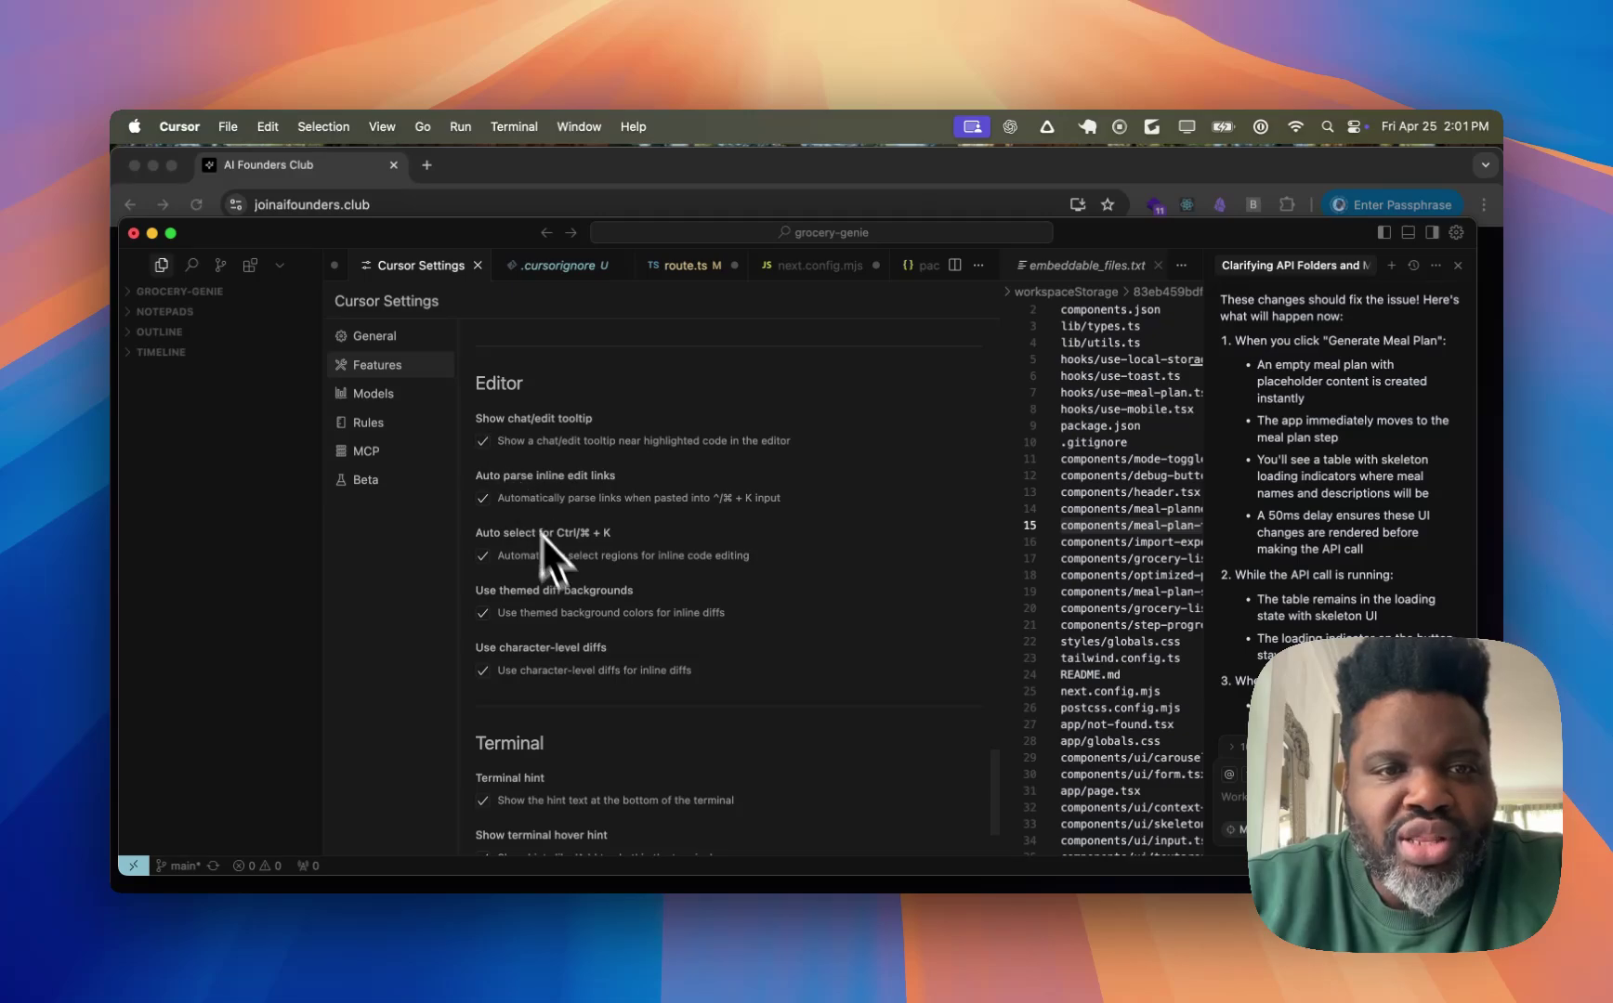
- Select the line "Return ONLY valid JSON with no additional text." in route.ts to demonstrate the chat/edit tooltip
left_click(685, 266)
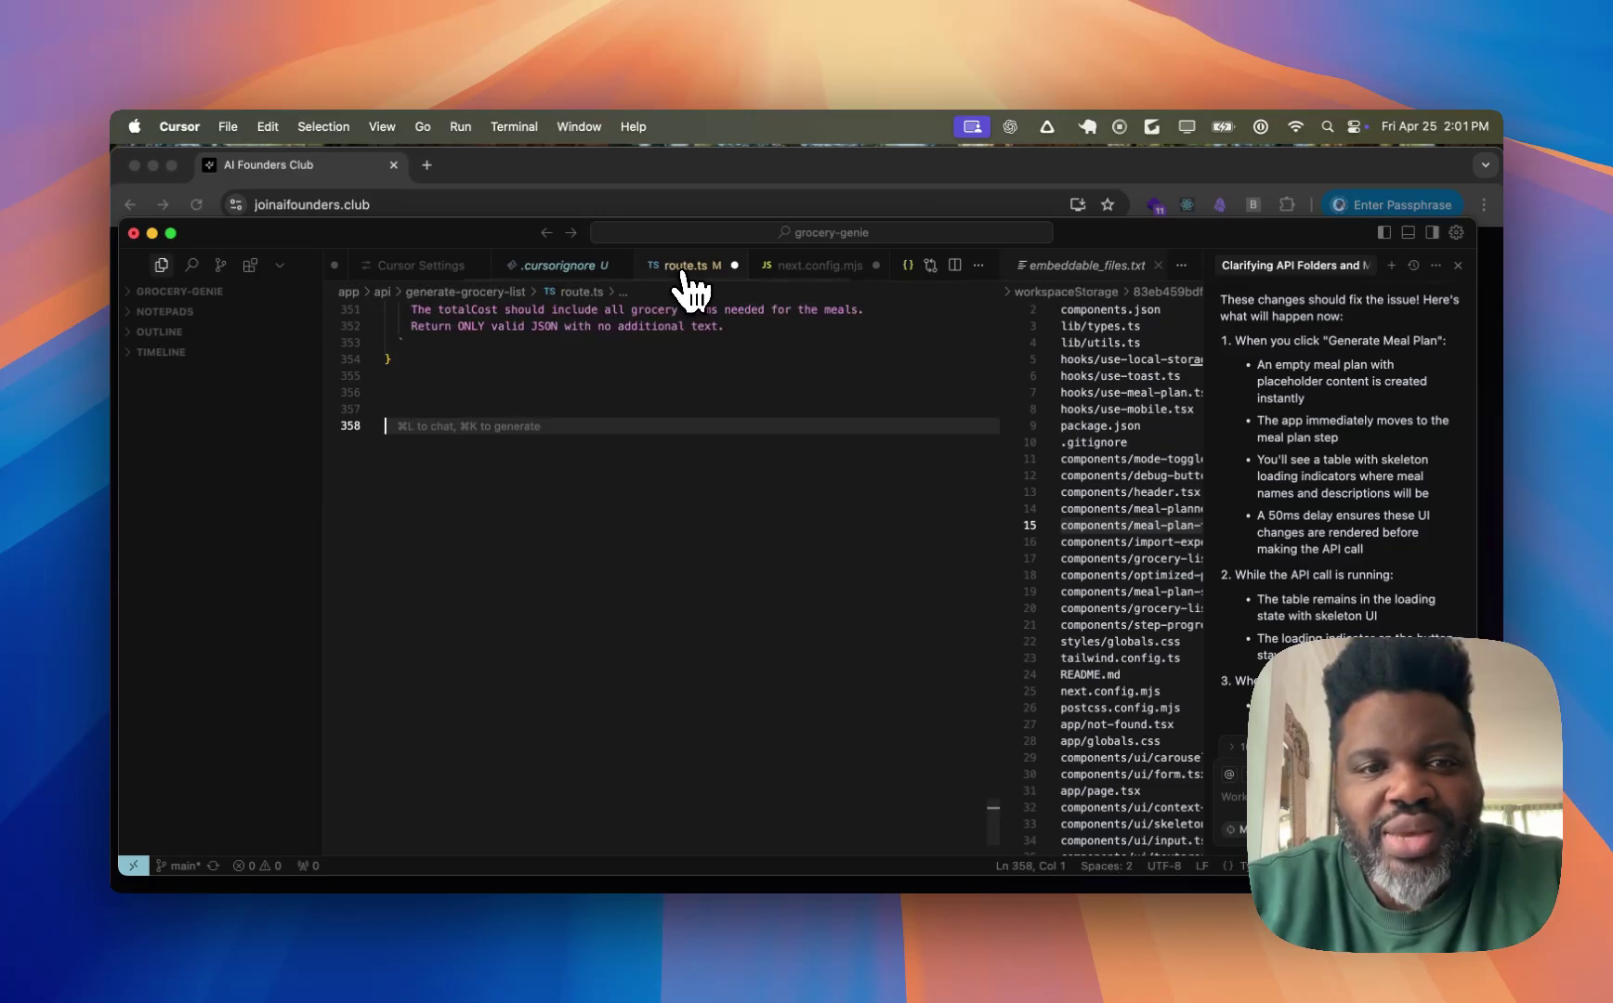
double_click(587, 326)
triple_click(588, 326)
scroll(622, 407, "up", 4)
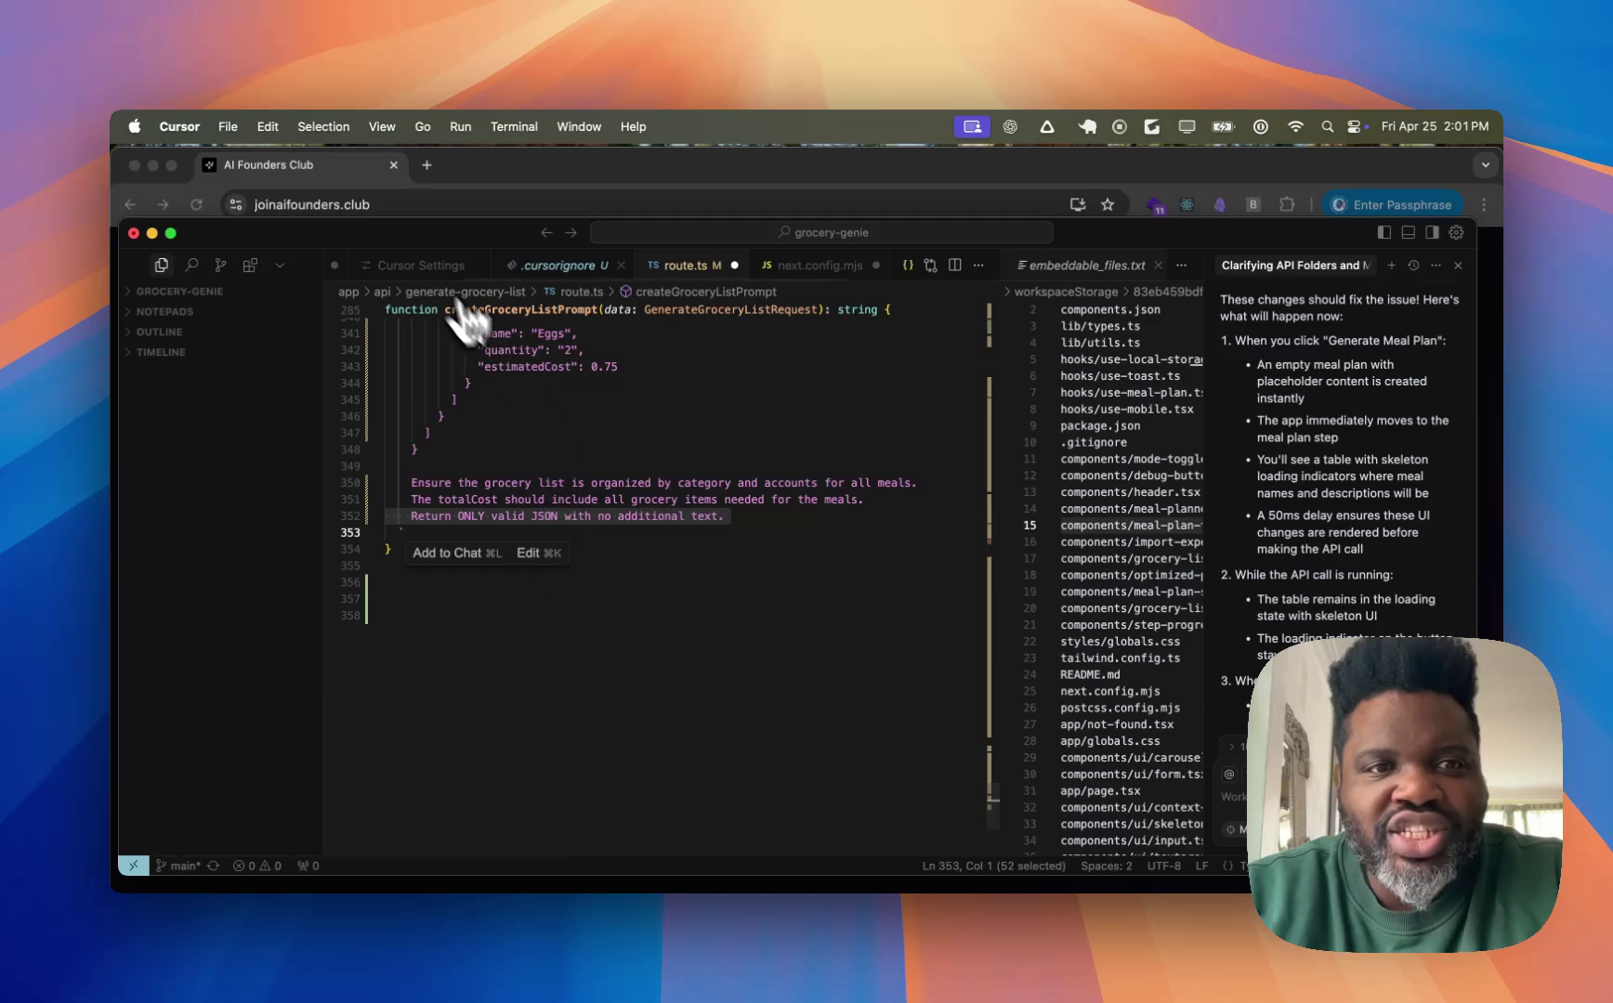
- Disable Show chat/edit tooltip in the Editor settings and select prompt text in route.ts to check the effect
left_click(420, 266)
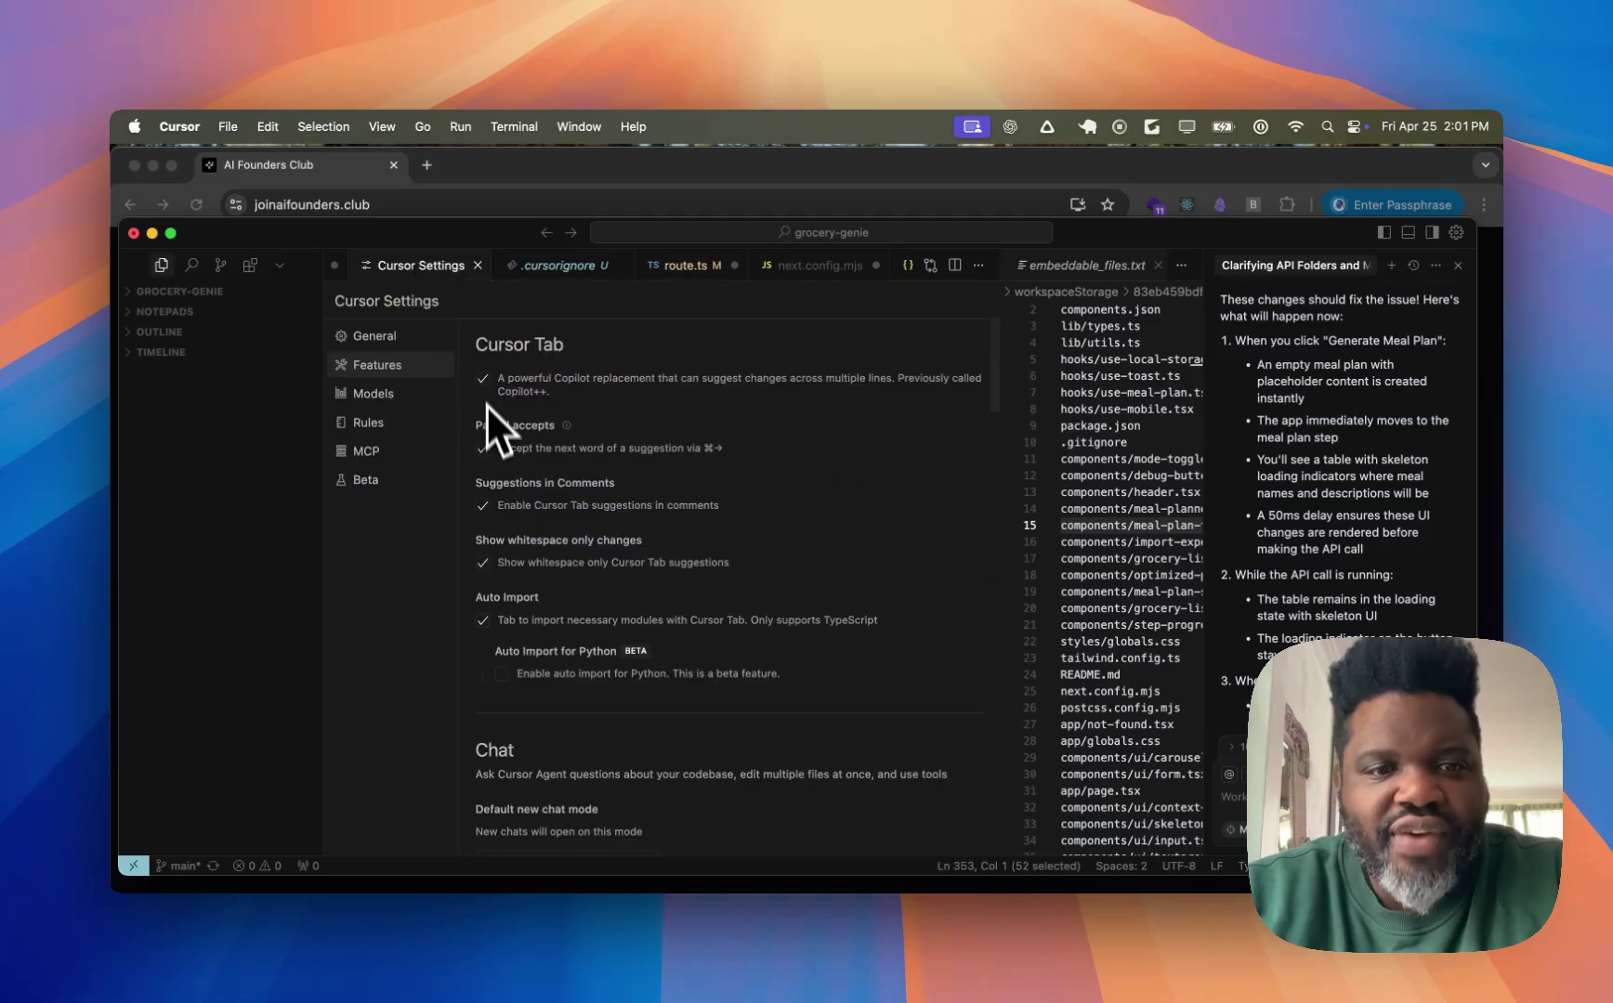
scroll(491, 449, "down", 15)
scroll(491, 449, "down", 10)
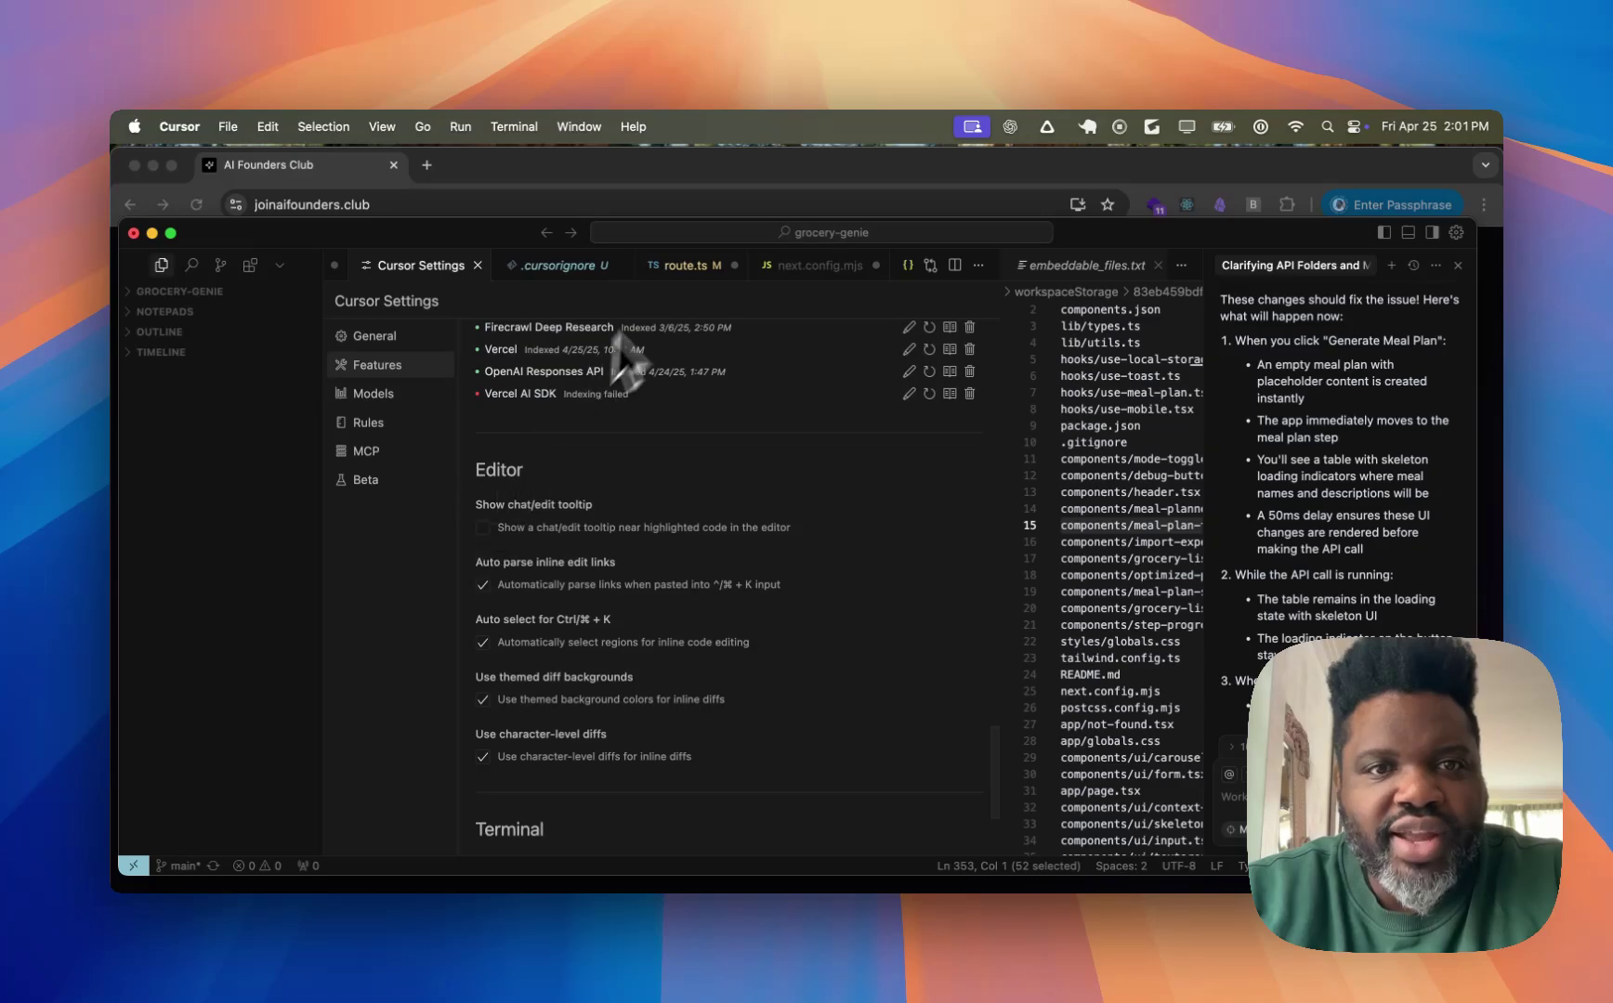
left_click(671, 266)
triple_click(443, 482)
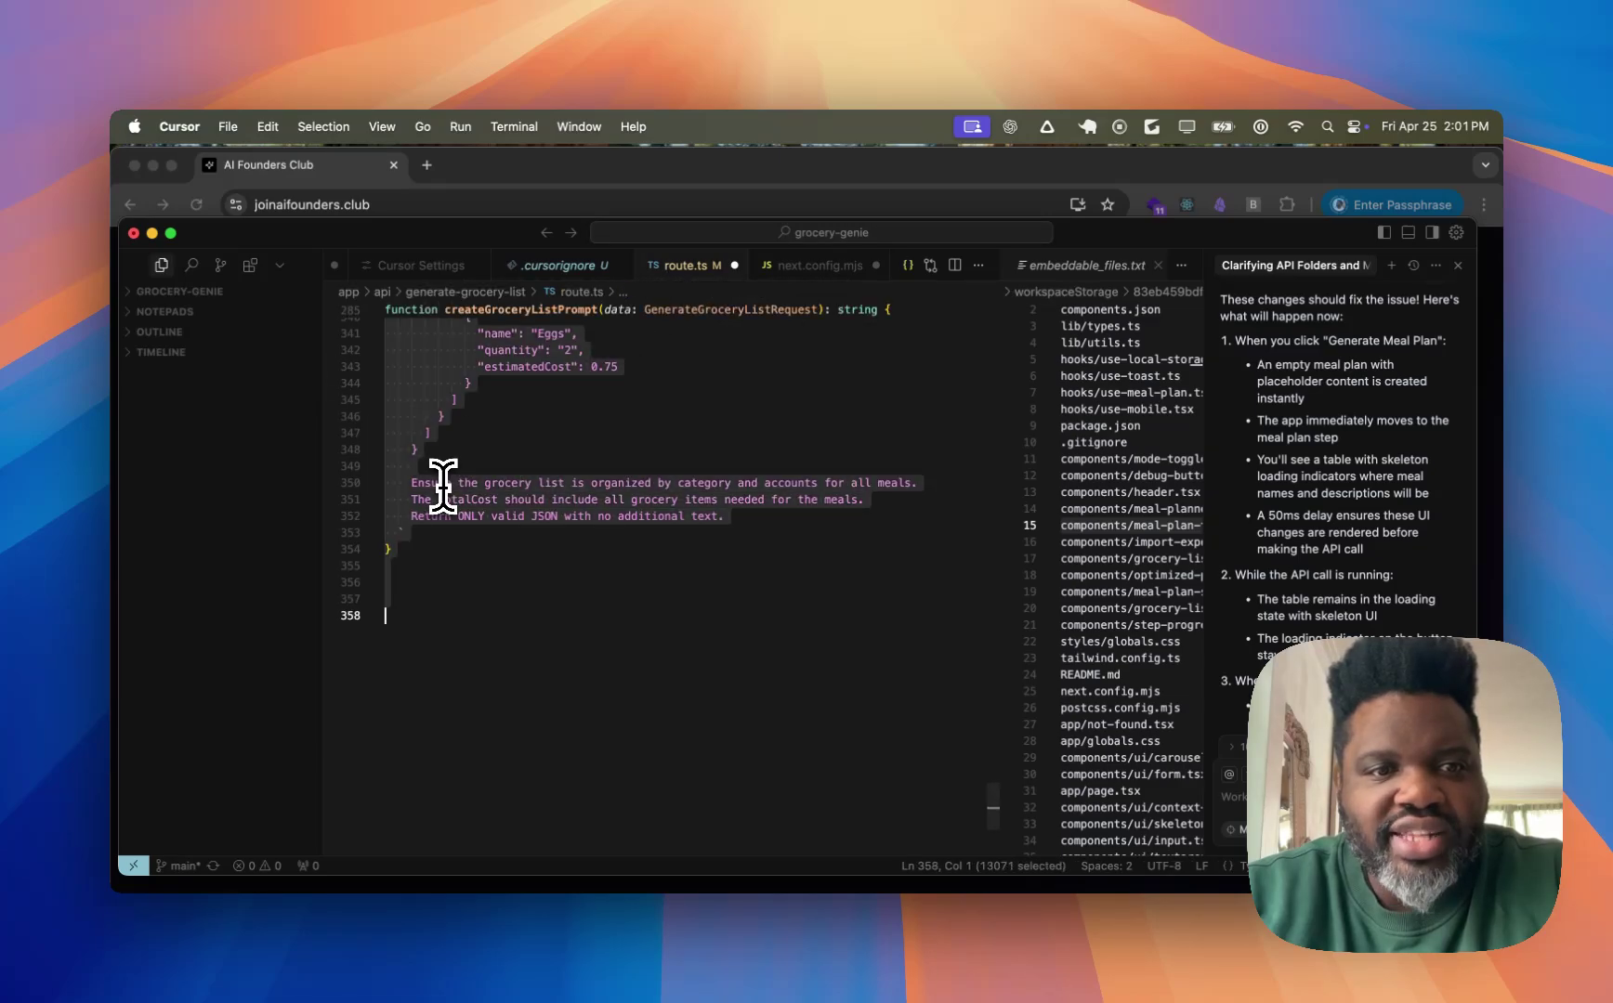
- Return to the Editor section of the Features settings and enable Show chat/edit tooltip
left_click(423, 267)
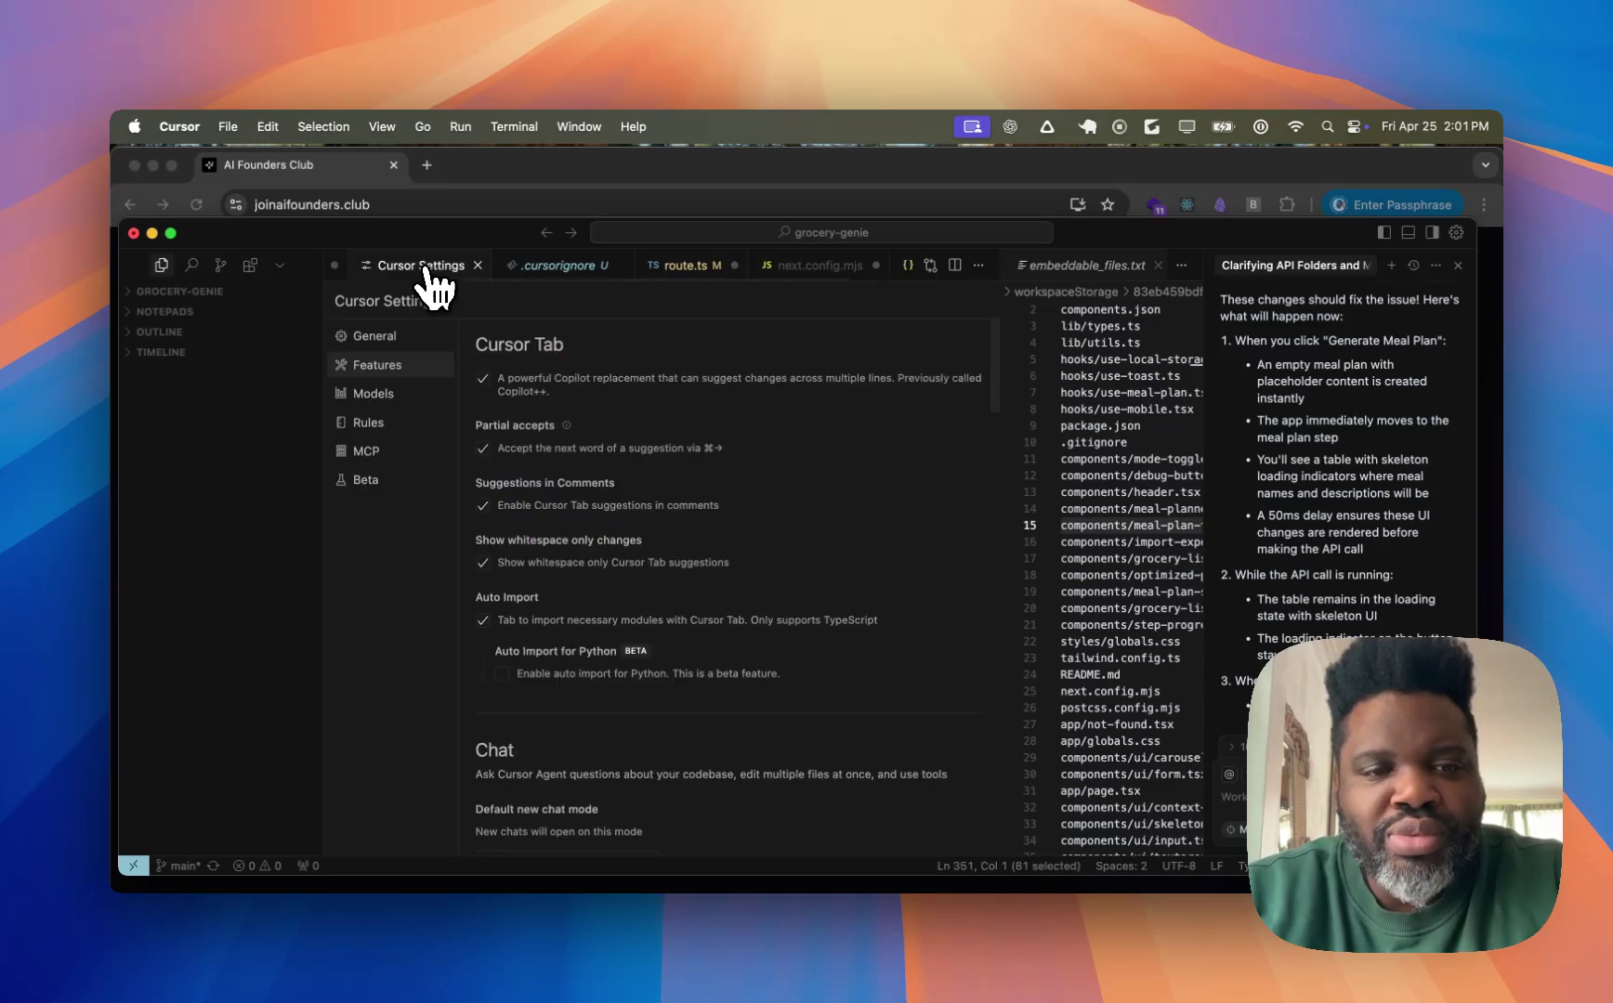
scroll(561, 675, "down", 15)
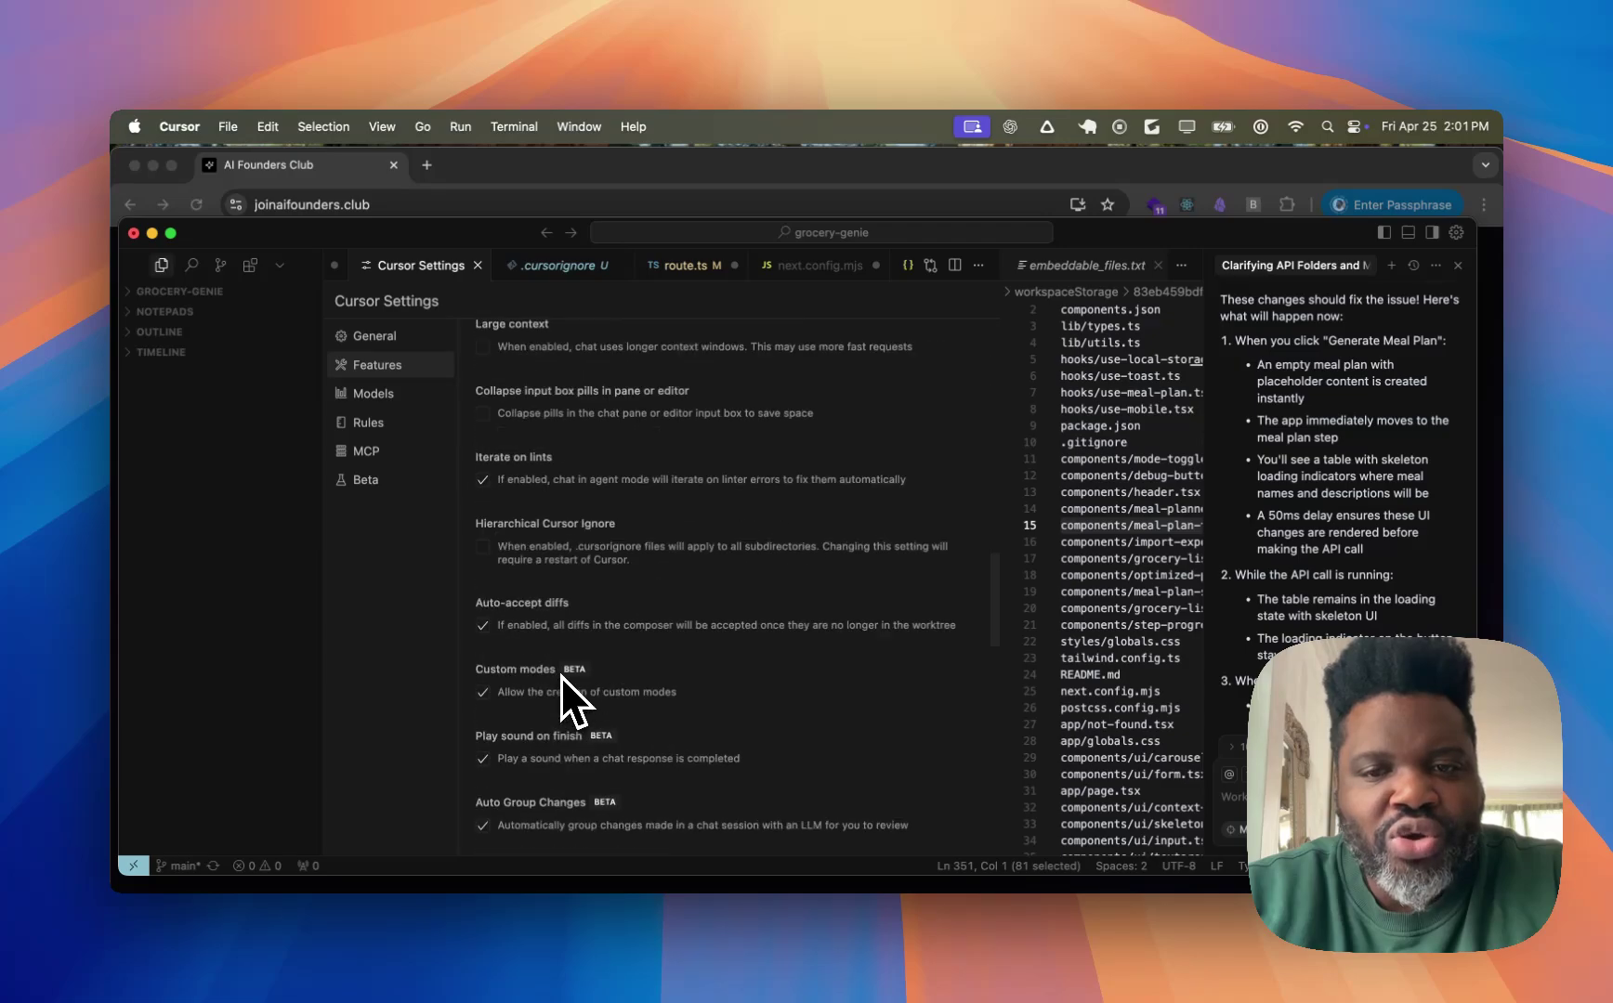
left_click(482, 524)
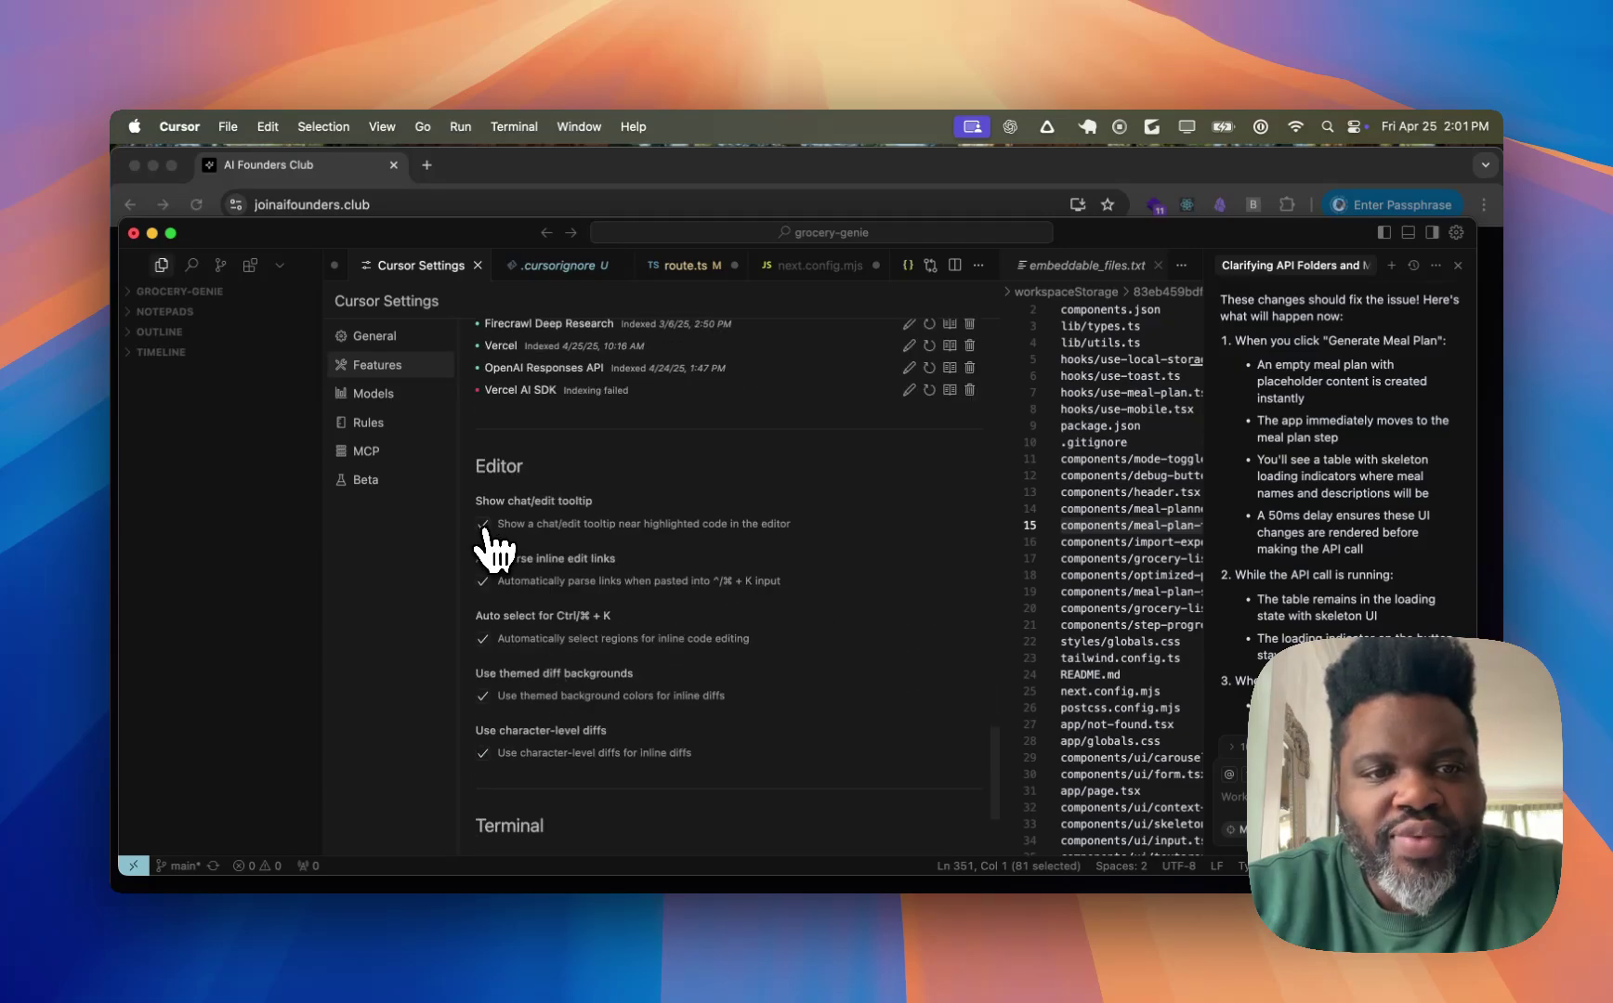
scroll(544, 651, "down", 2)
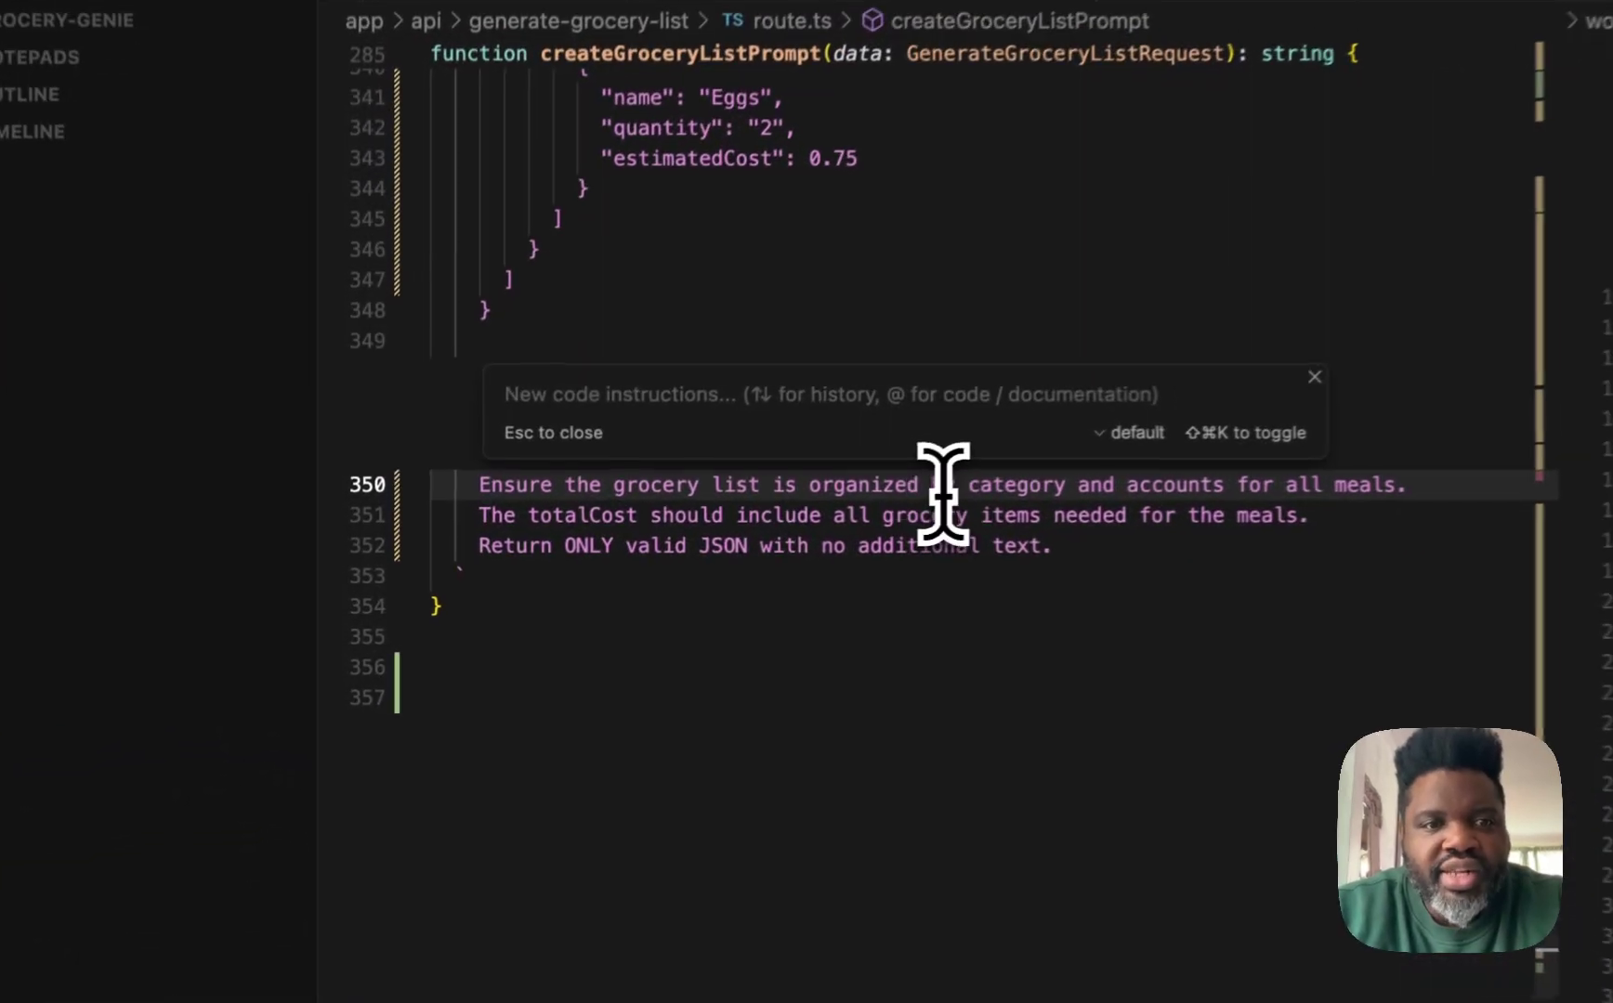
key("super+v")
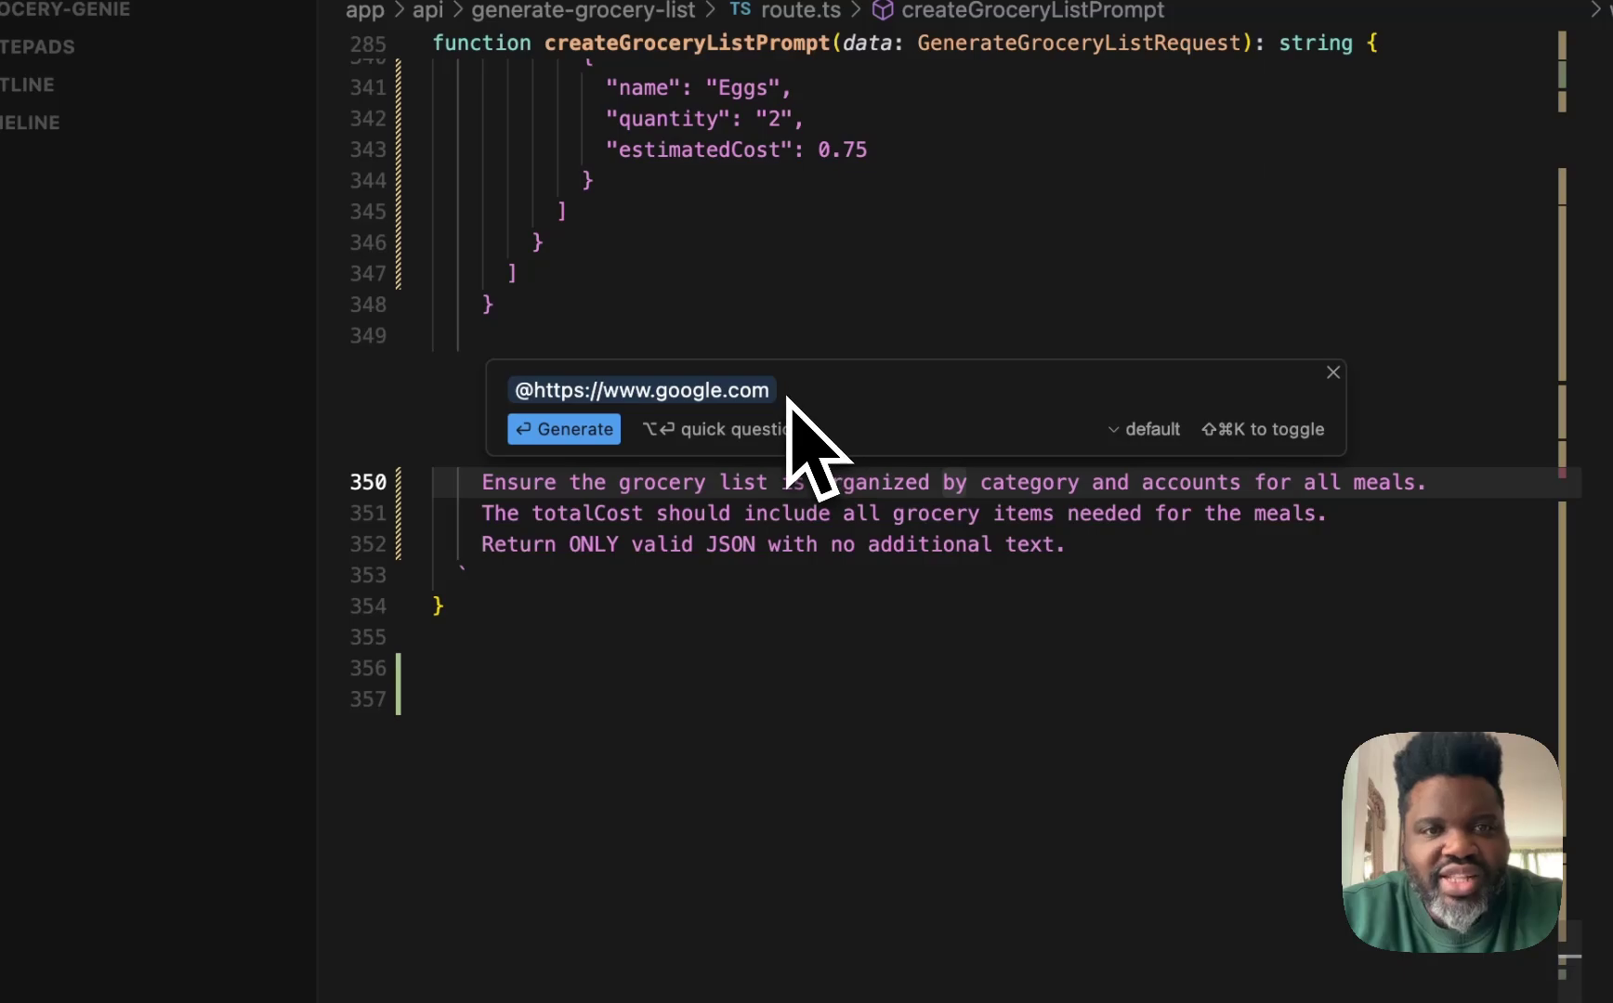
key("super+a")
key("super+c")
key("BackSpace")
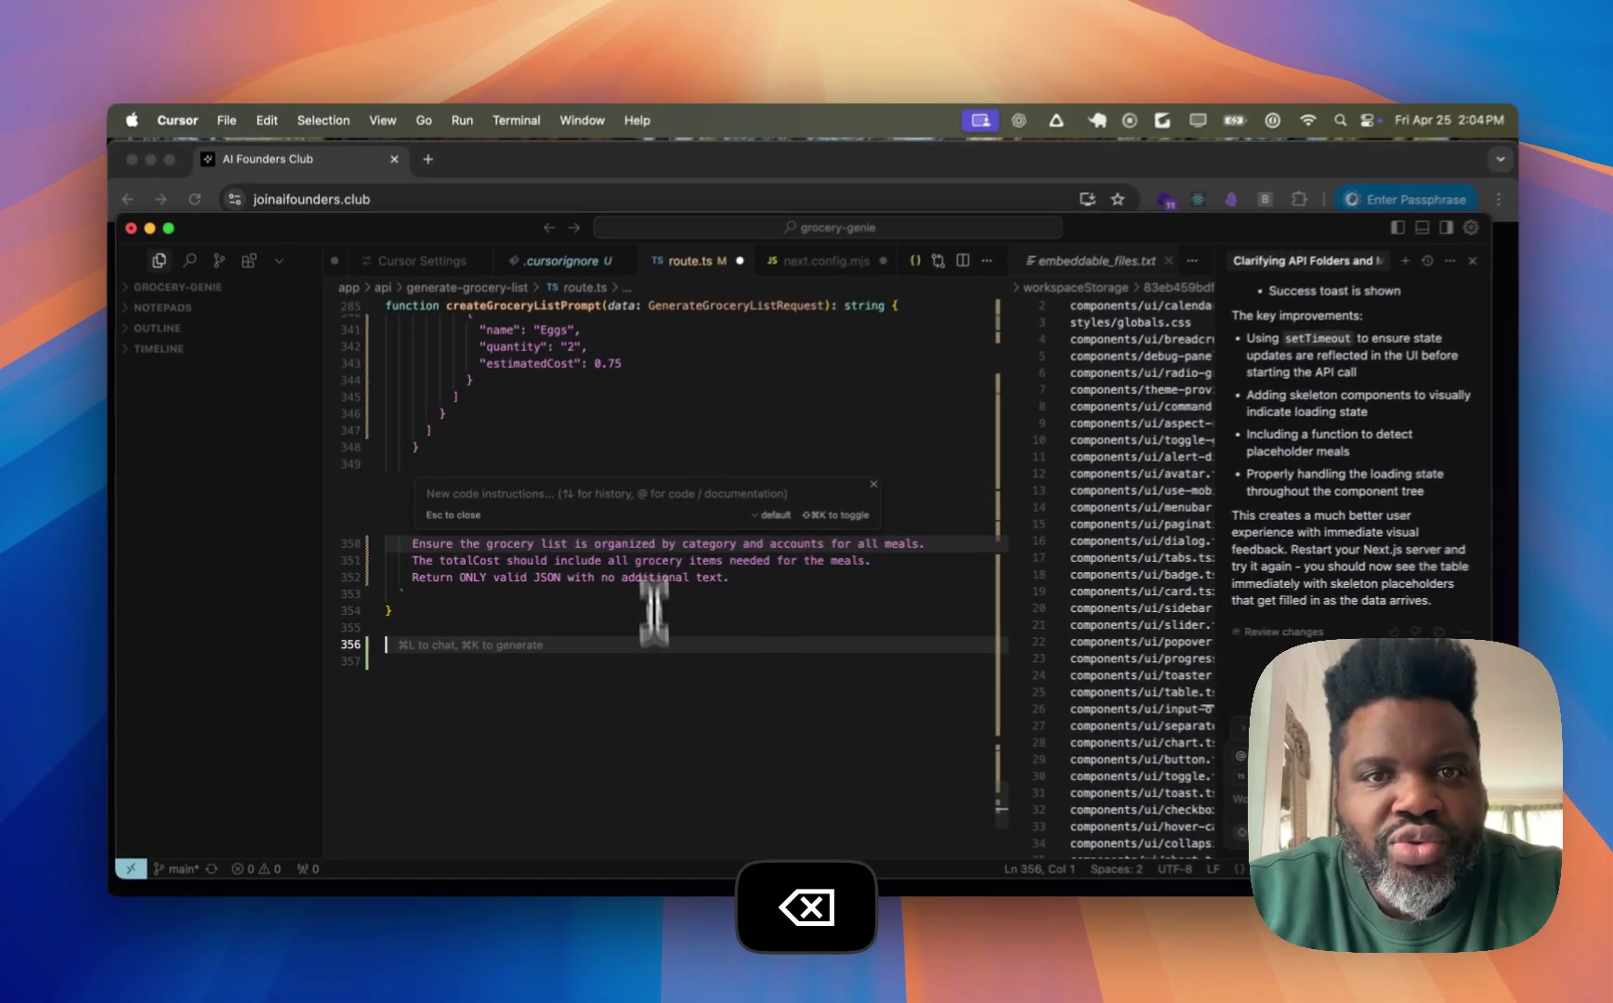
left_click(474, 26)
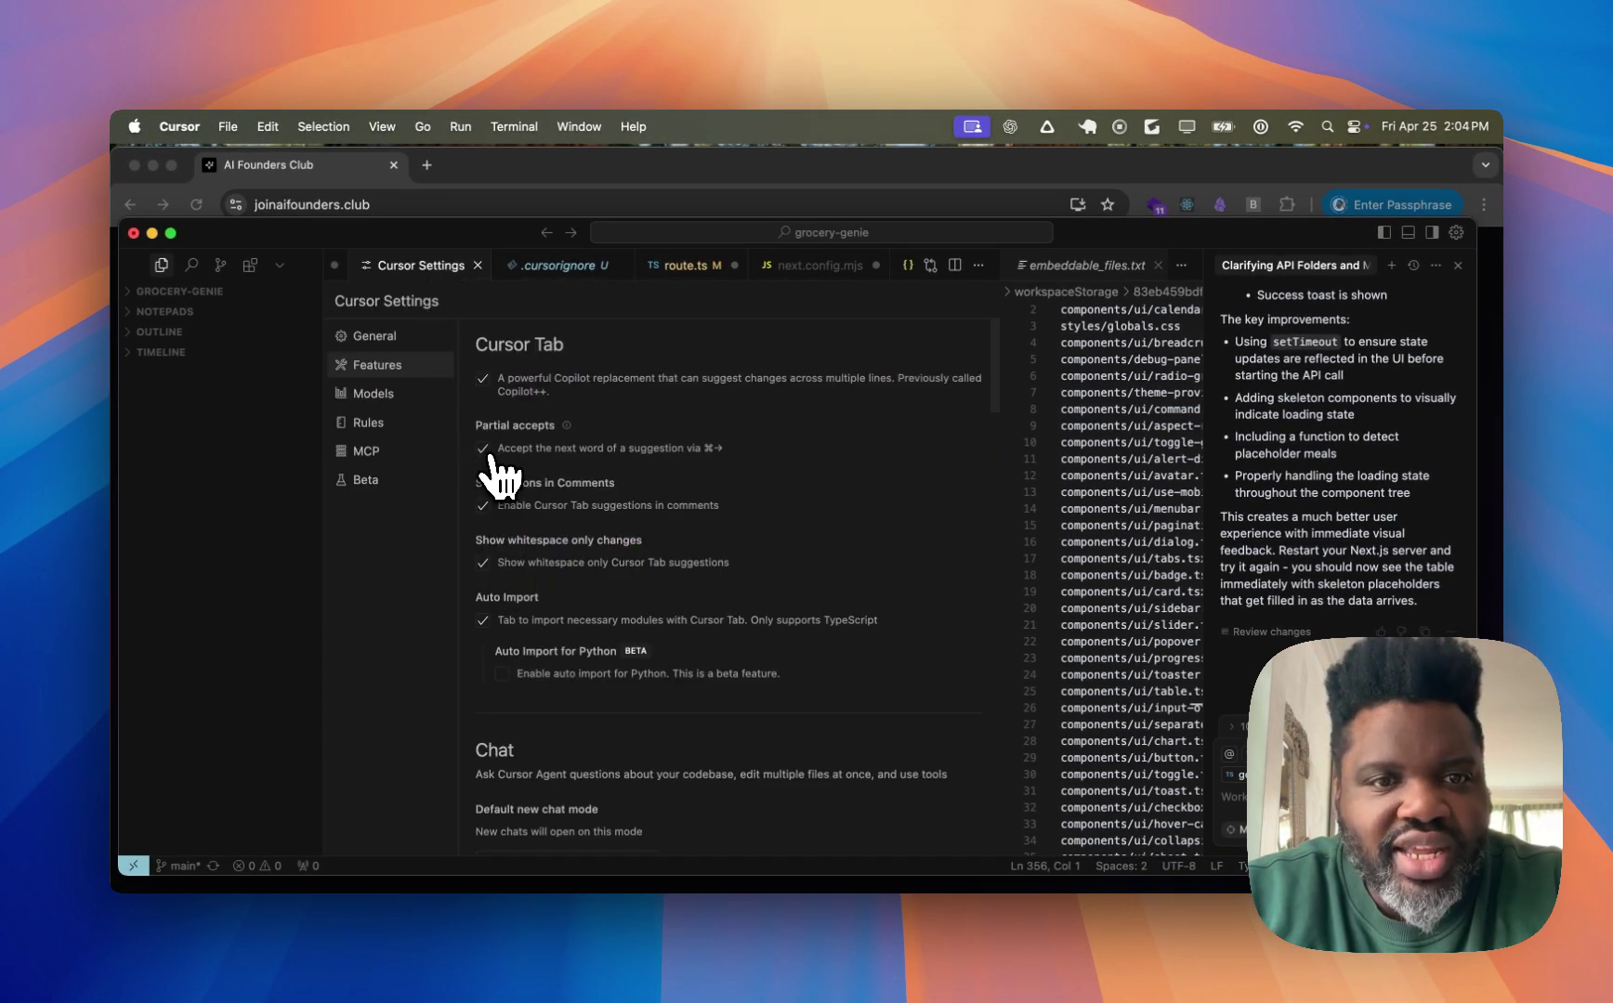
scroll(506, 534, "down", 15)
scroll(503, 530, "down", 8)
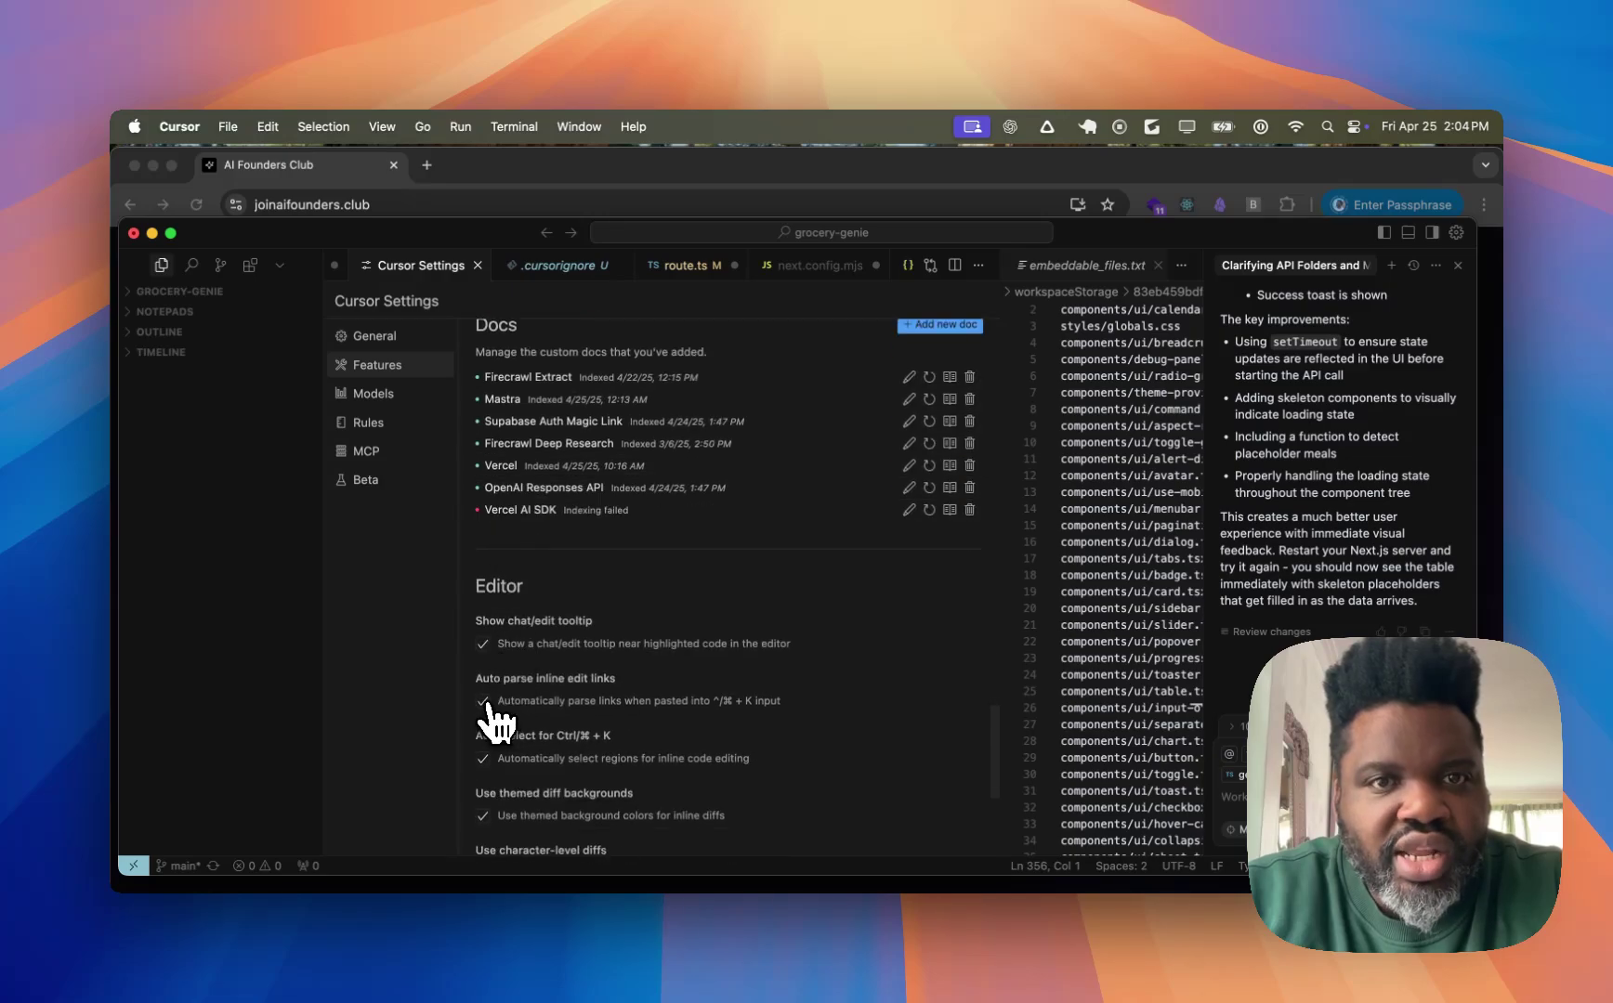
left_click(683, 267)
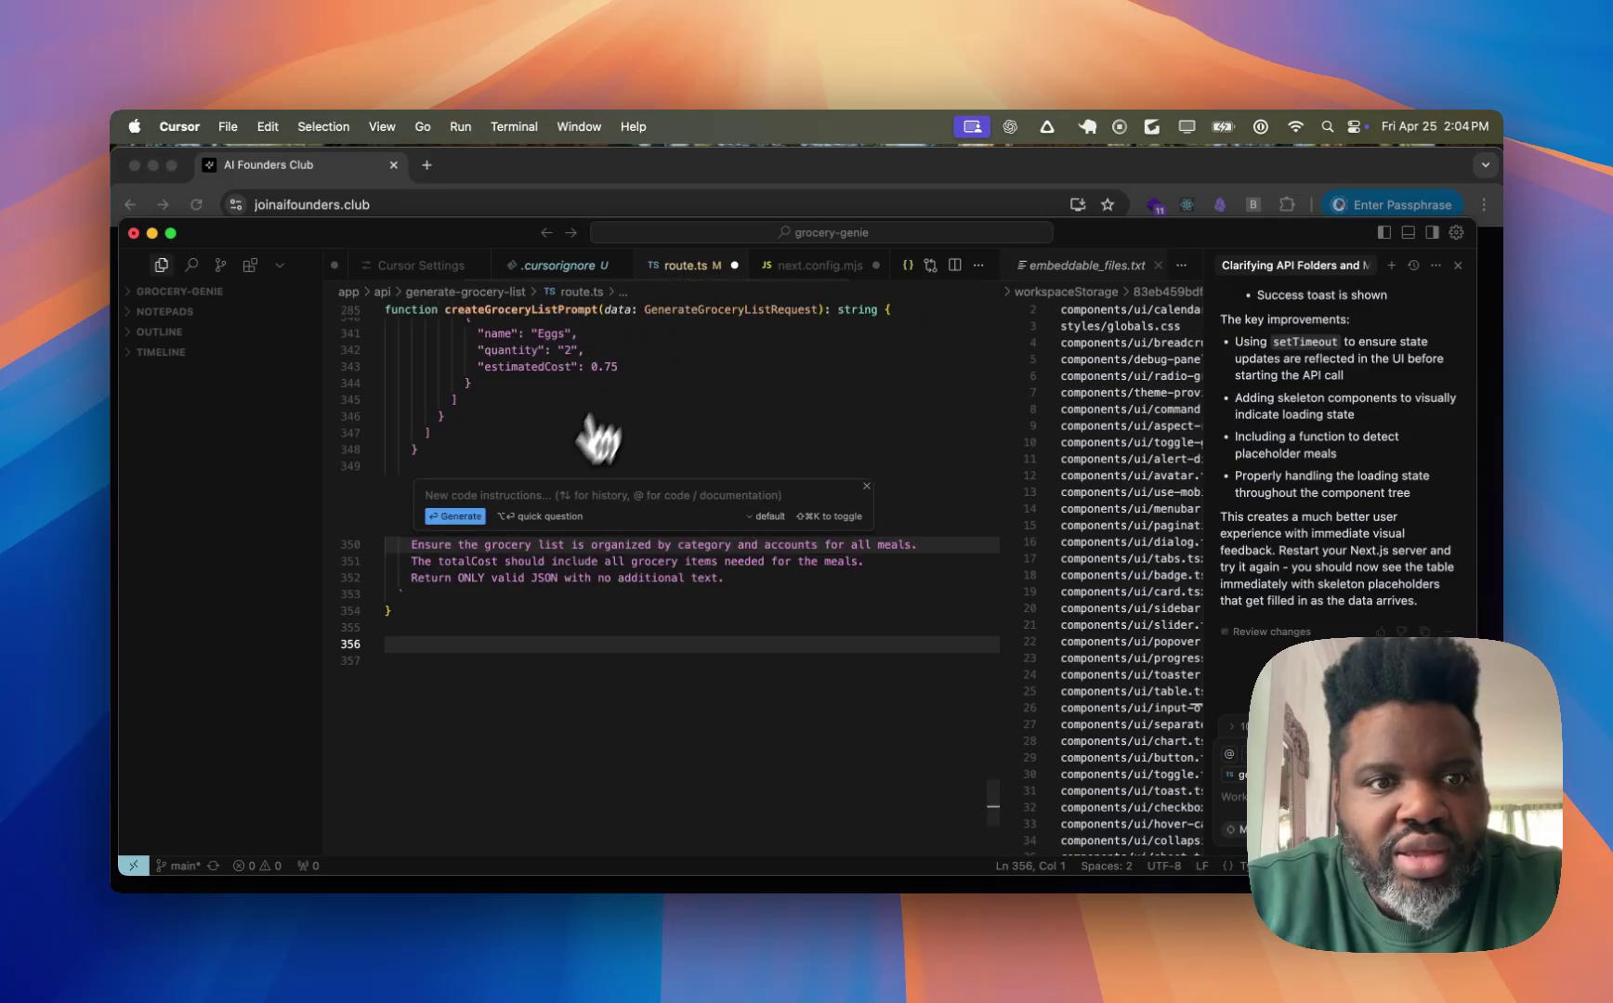
key("super+v")
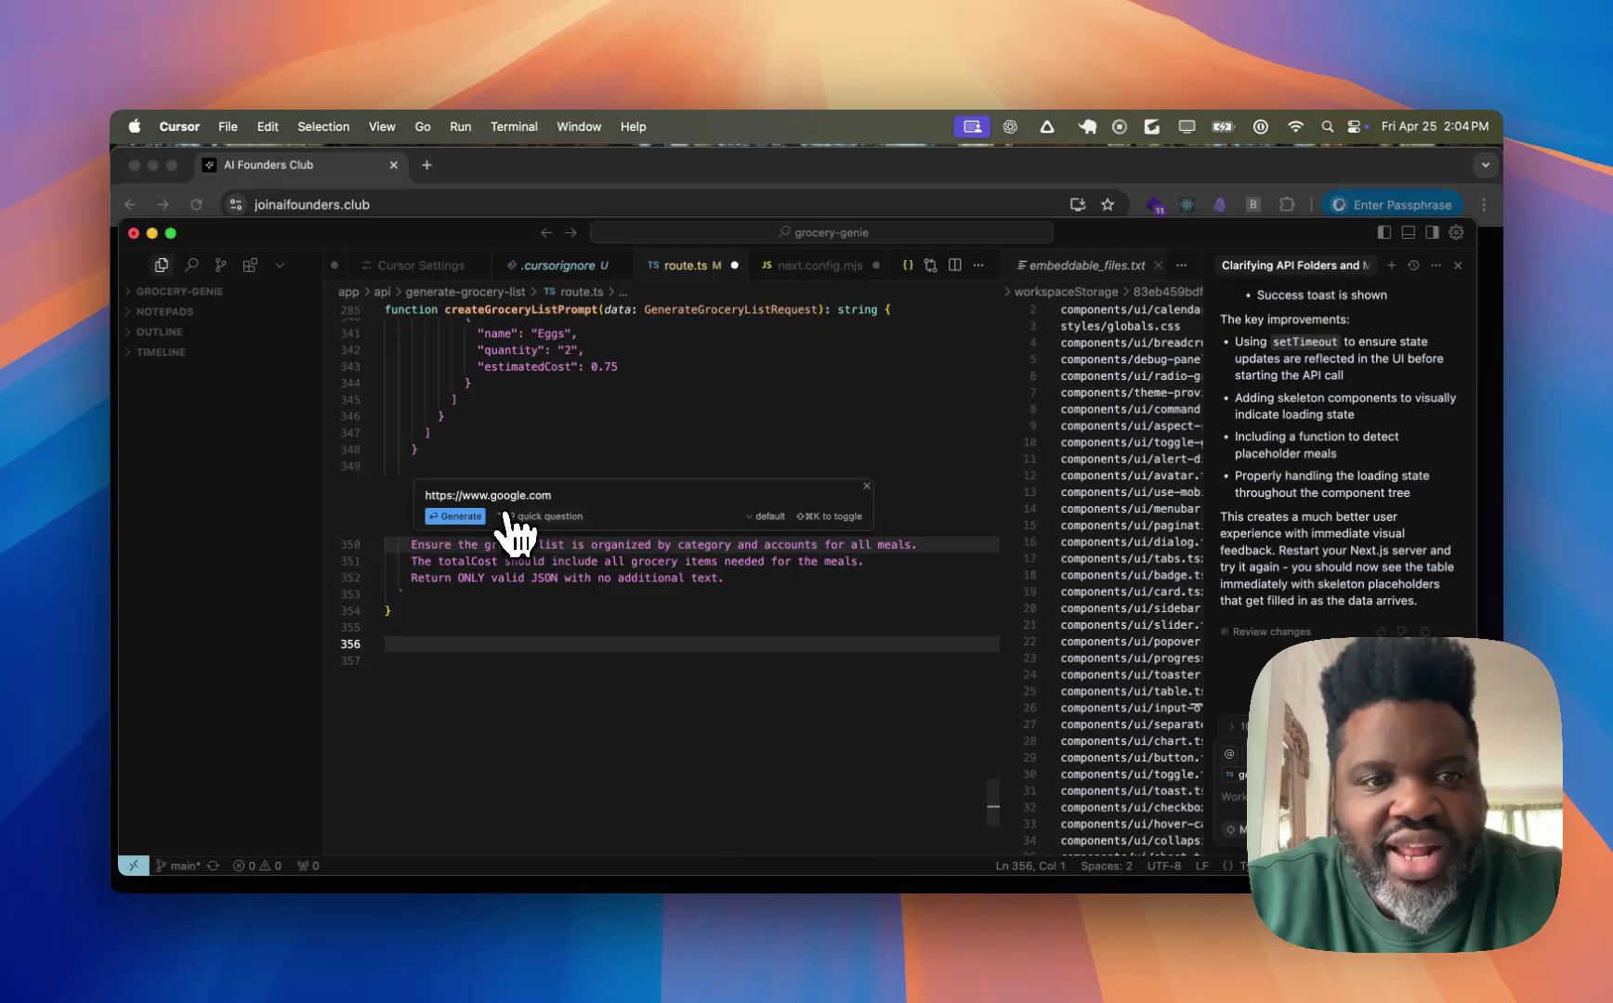
left_click(588, 679)
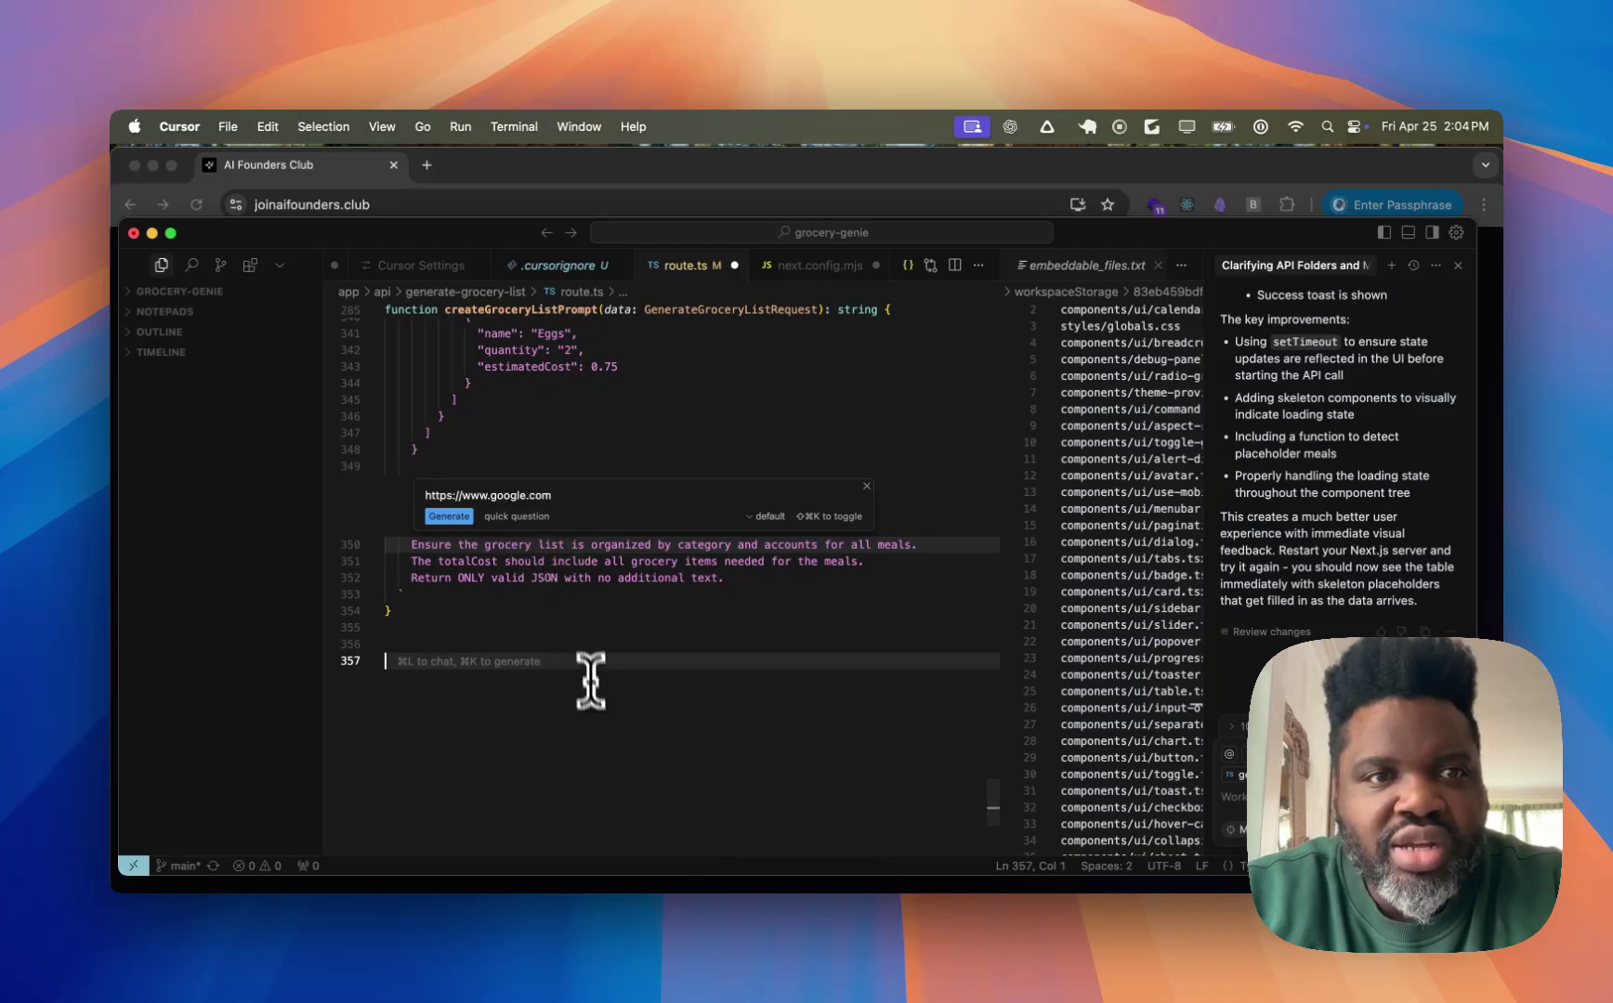
- Return to the Editor section of the Features settings and enable Auto parse inline edit links
left_click(460, 268)
scroll(549, 624, "down", 15)
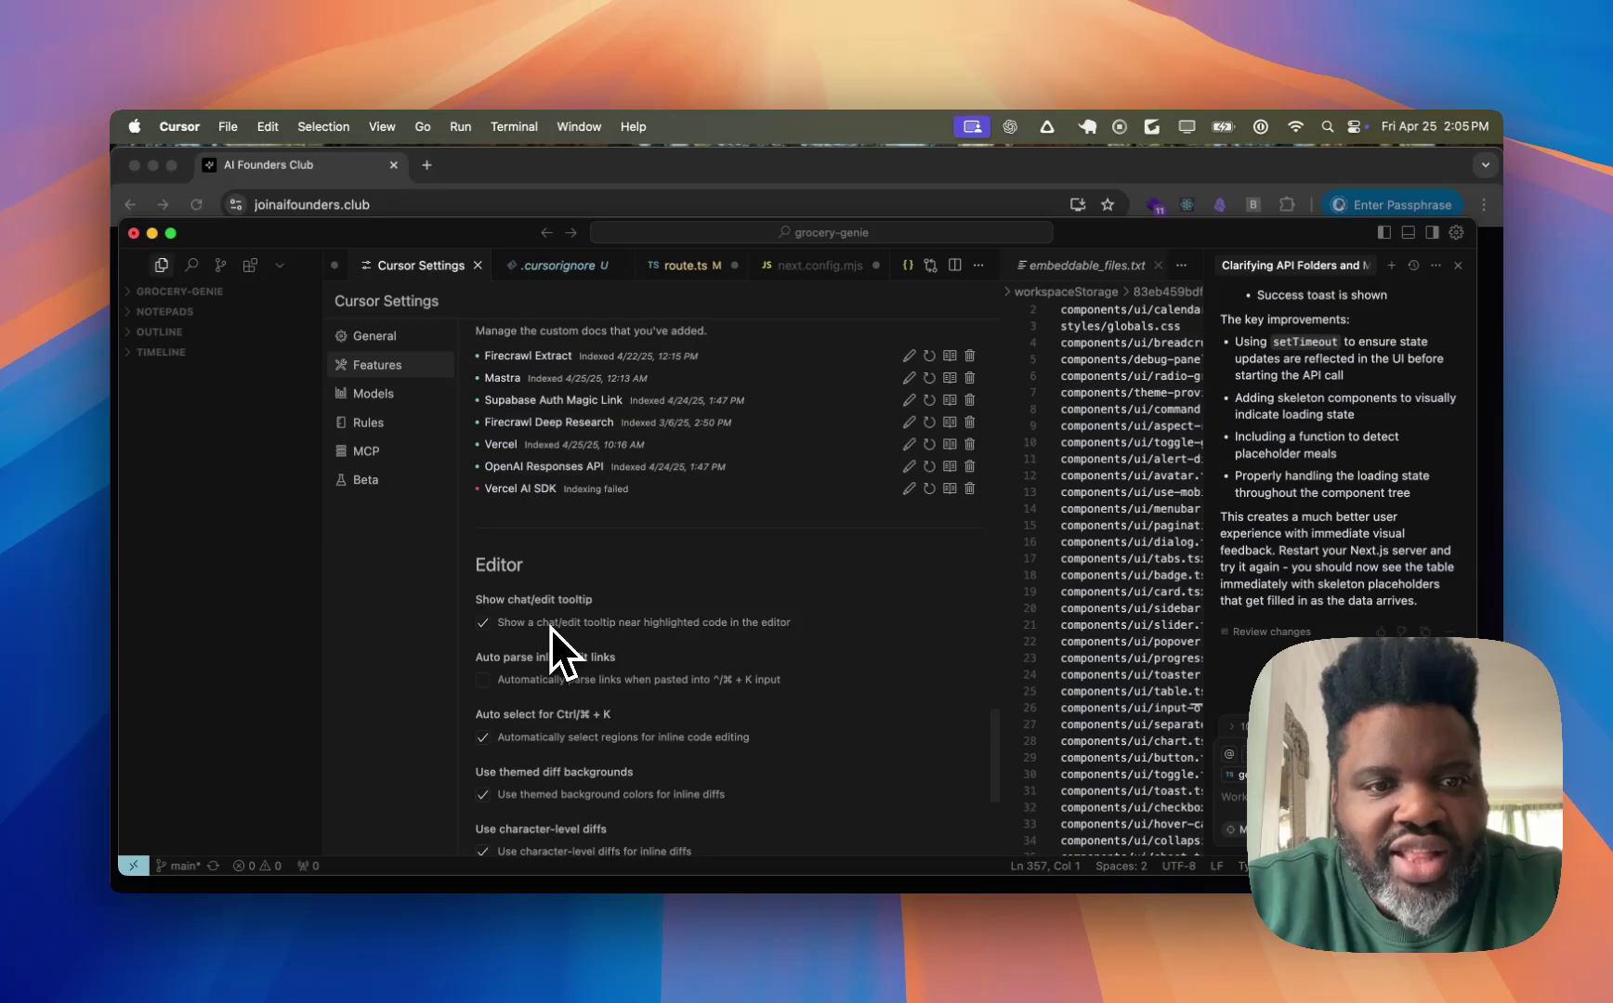
scroll(549, 627, "down", 5)
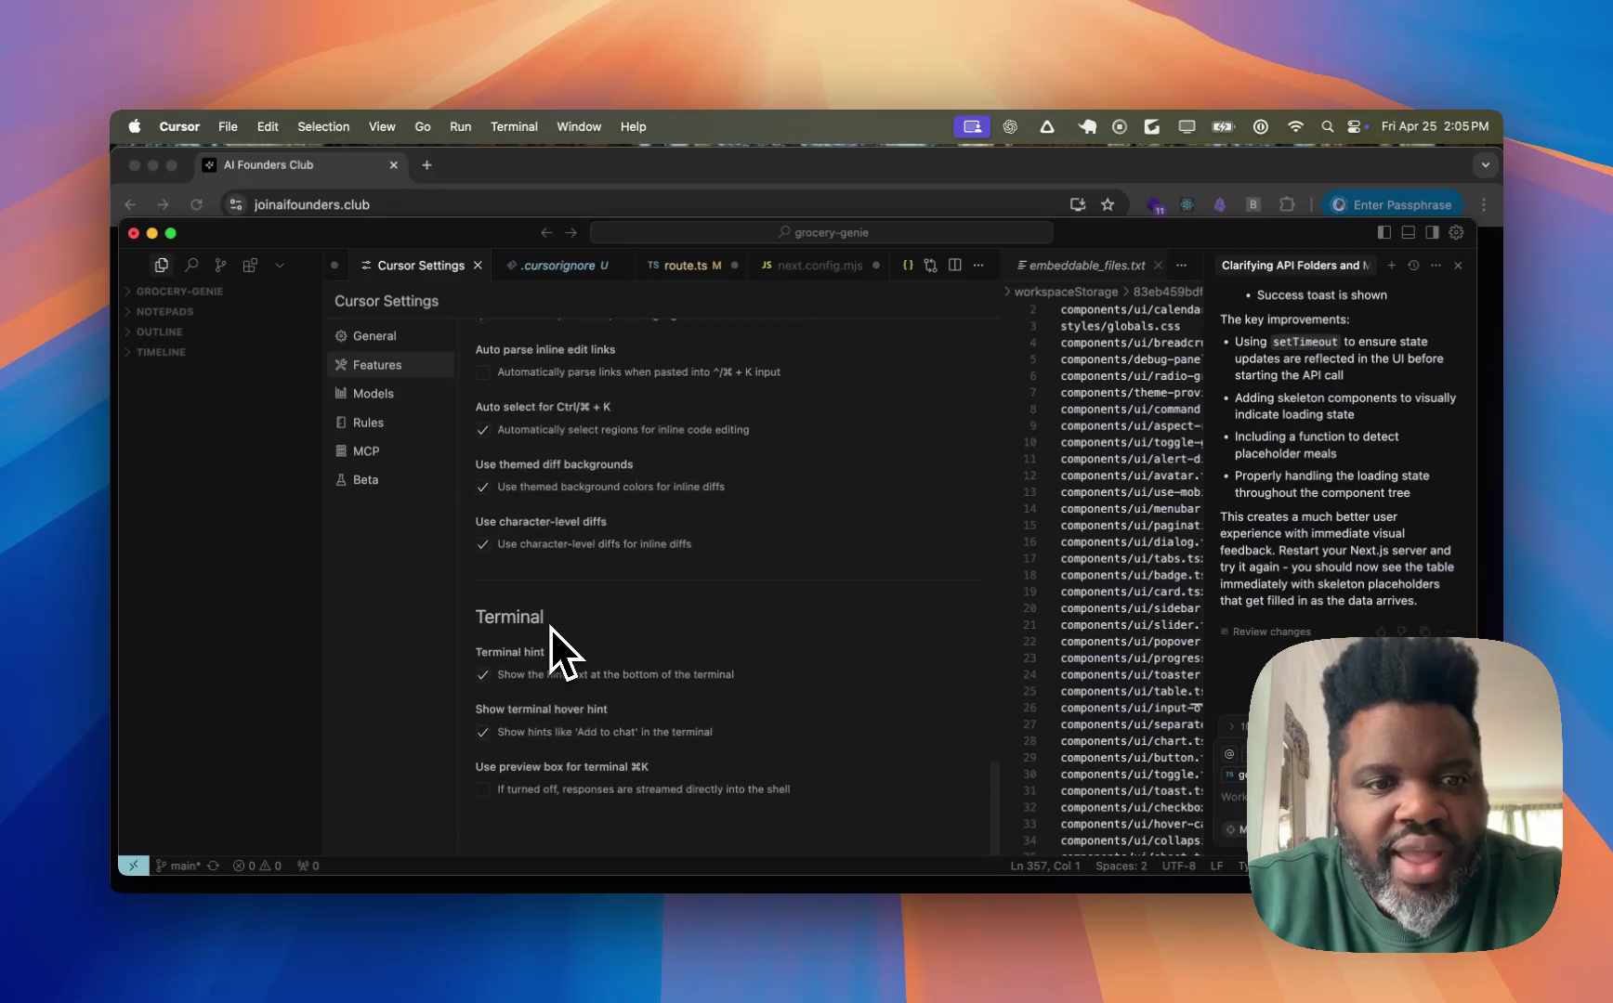
scroll(550, 627, "up", 3)
left_click(482, 477)
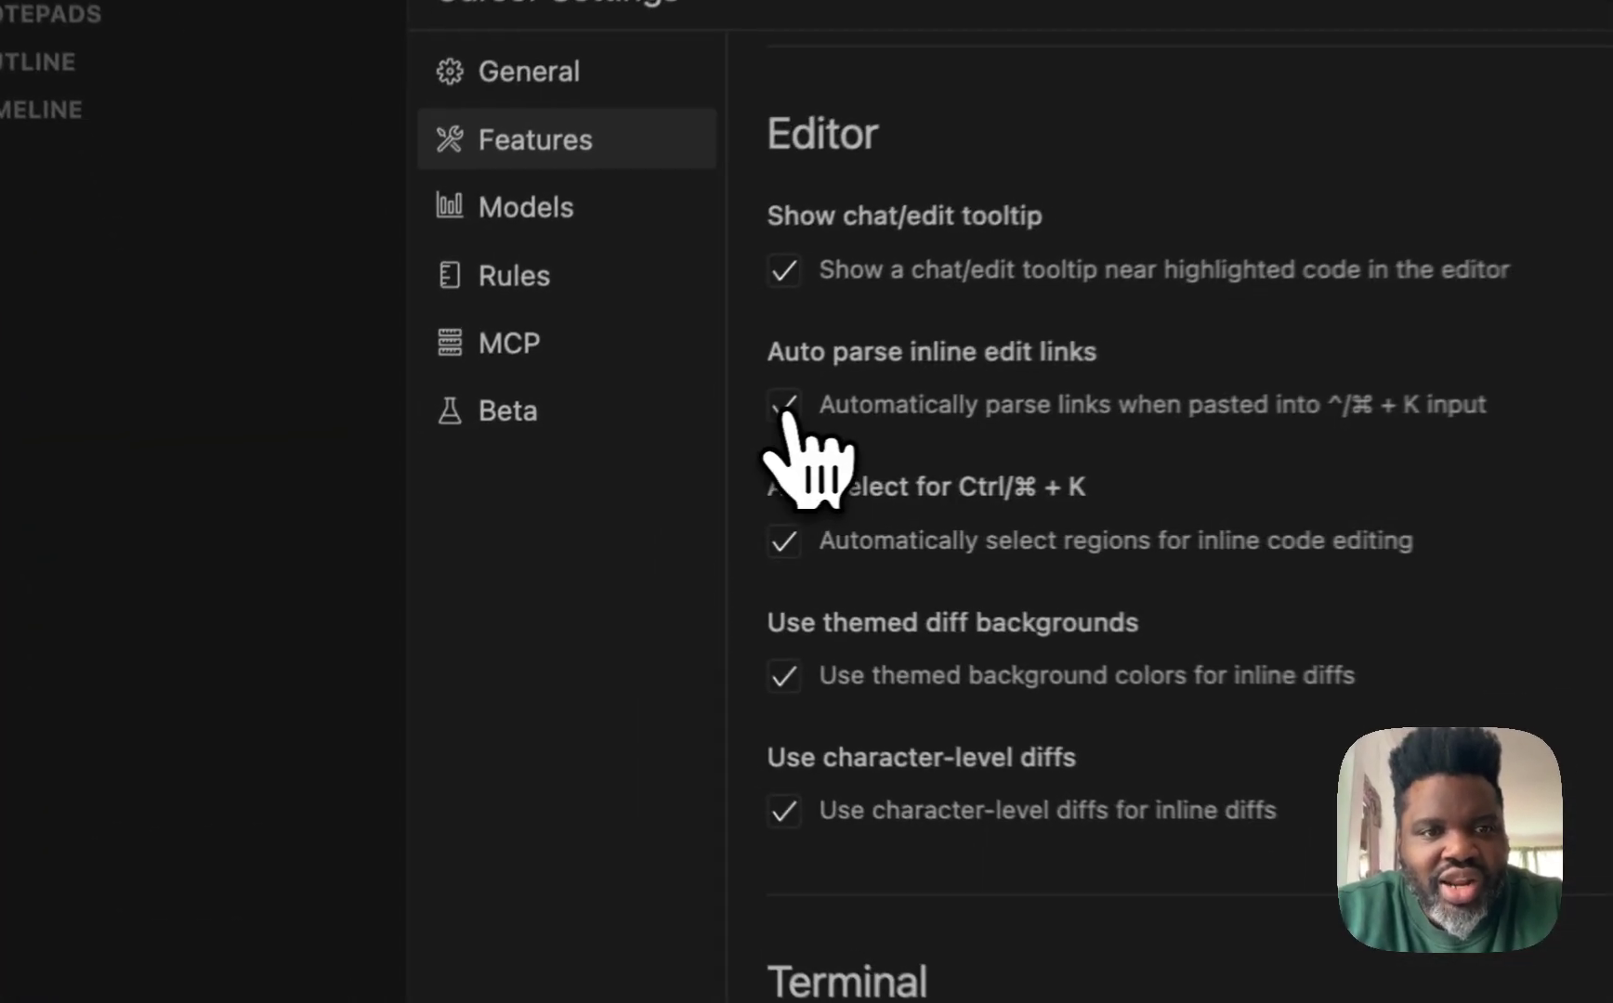
- Examine the Terminal hint option in the Features settings and bring up the terminal's command generation prompt
scroll(539, 447, "down", 4)
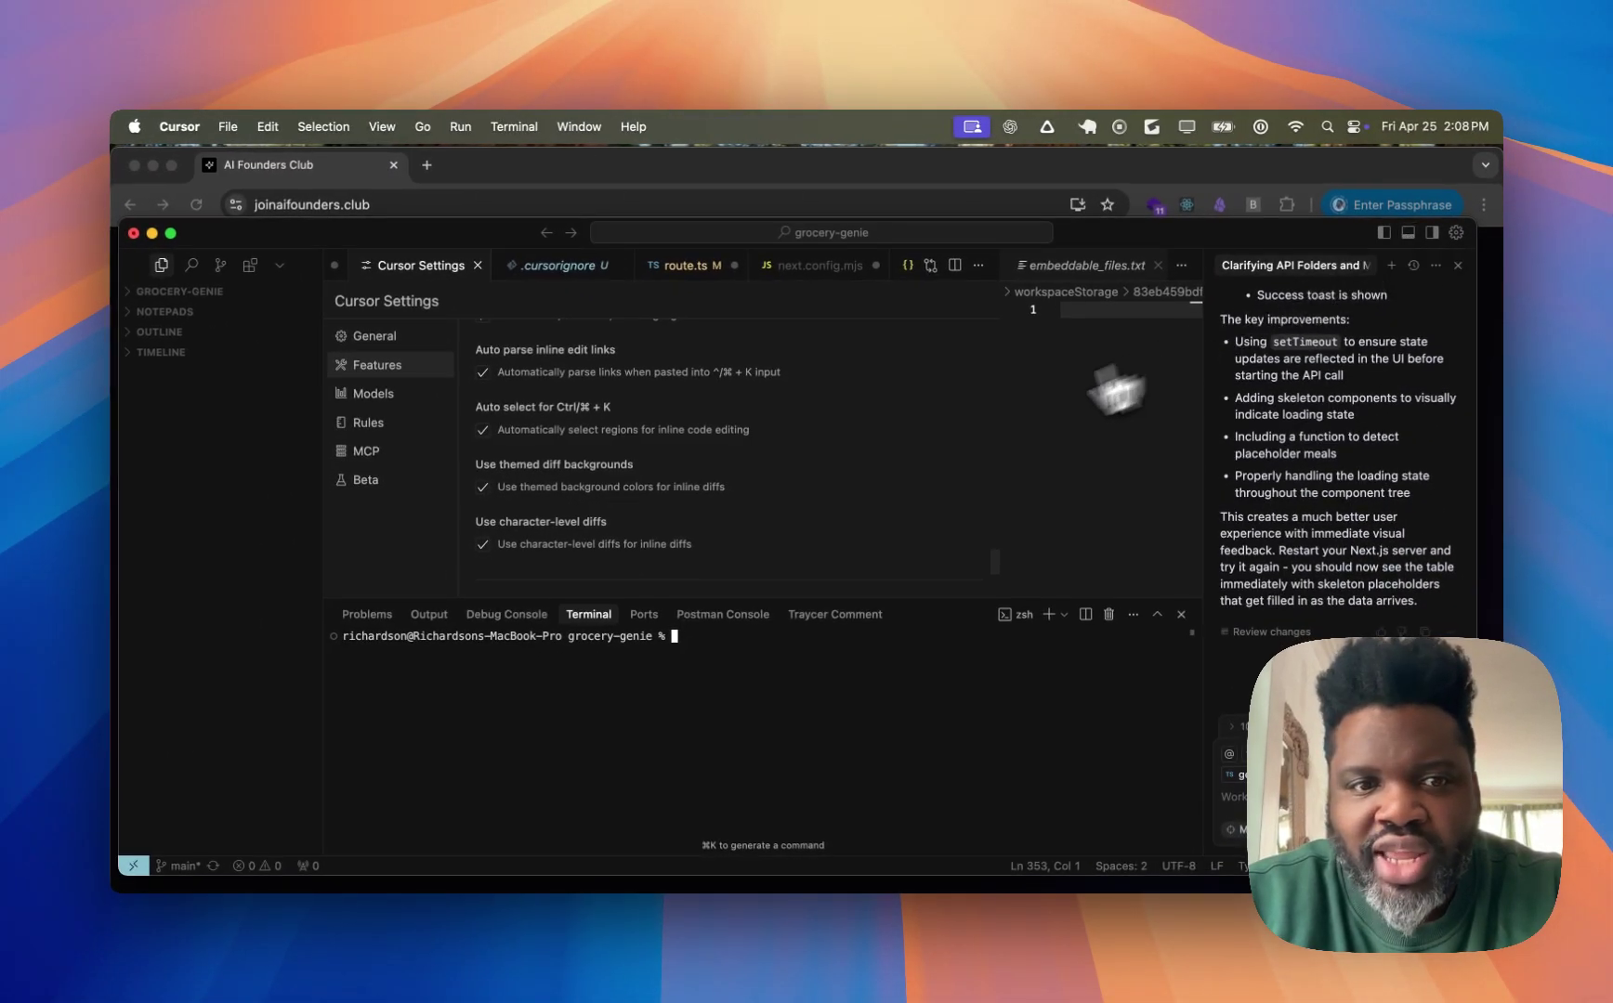
scroll(997, 436, "down", 5)
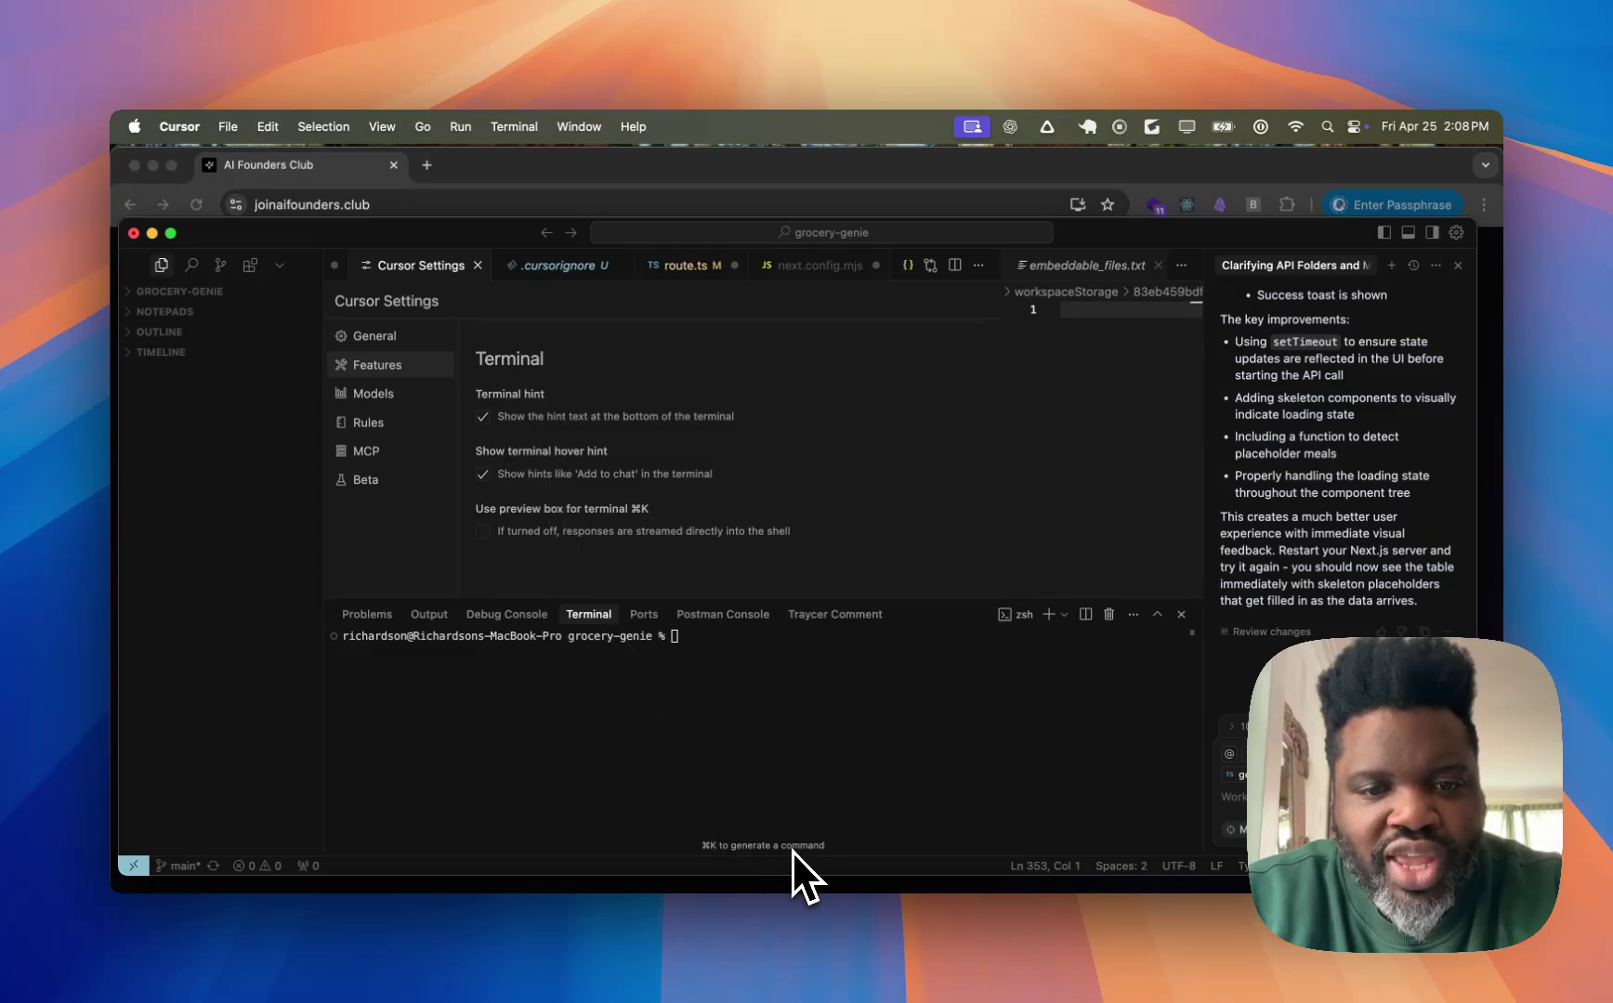
left_click(567, 416)
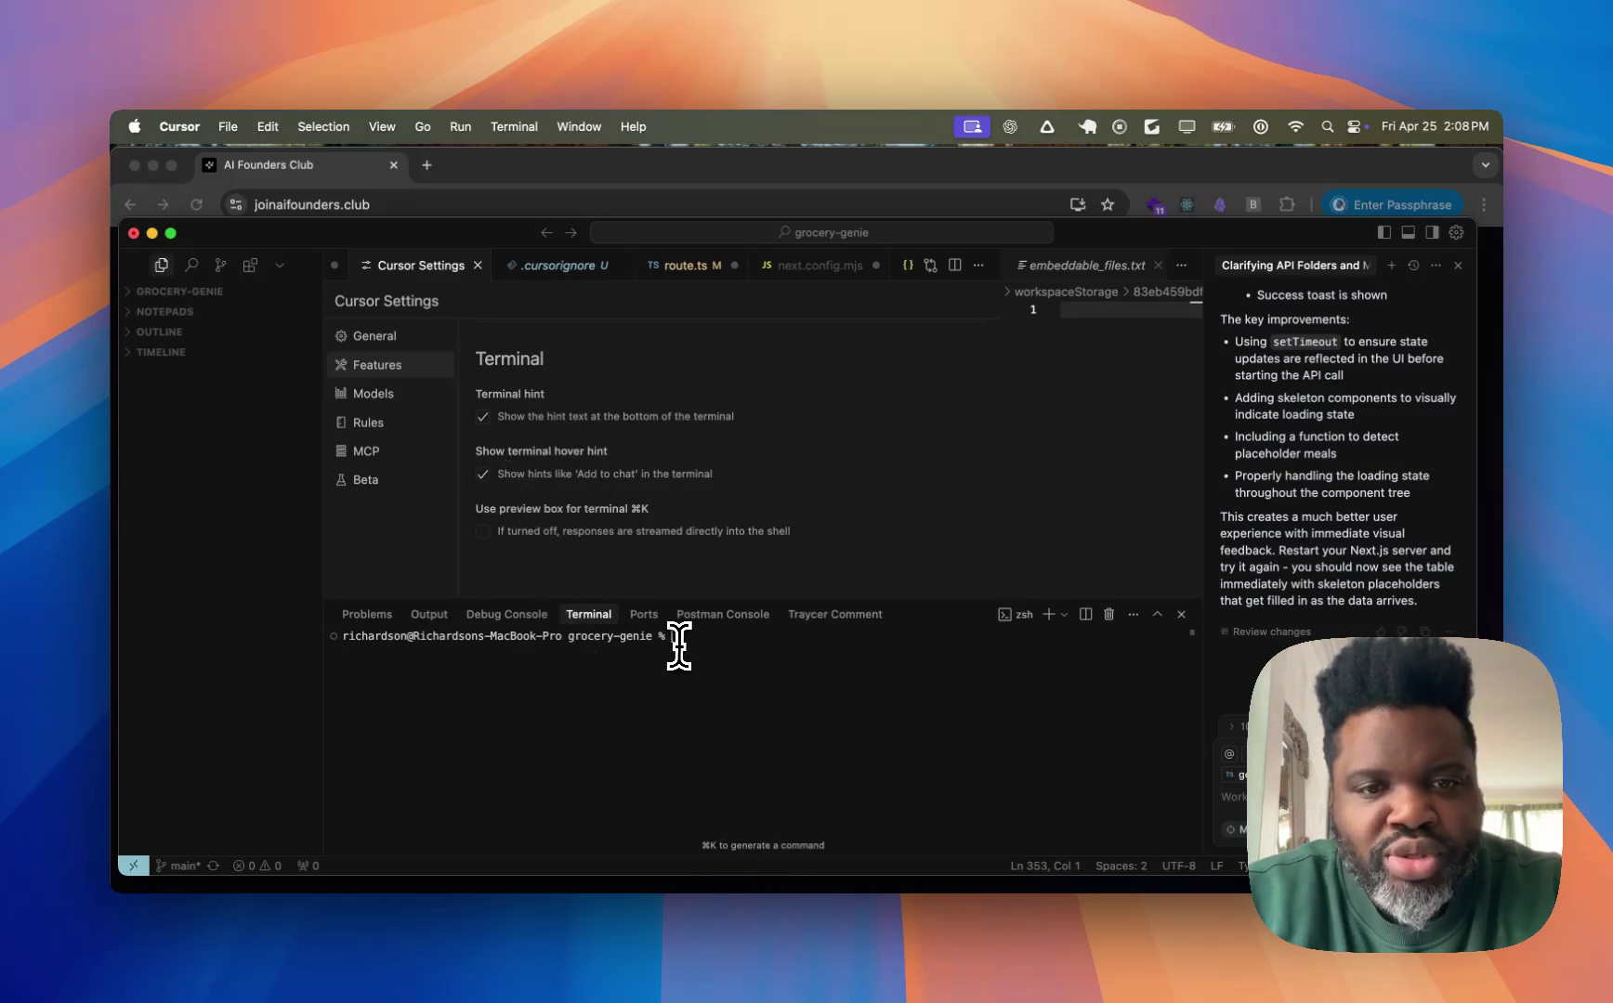
key("super+k")
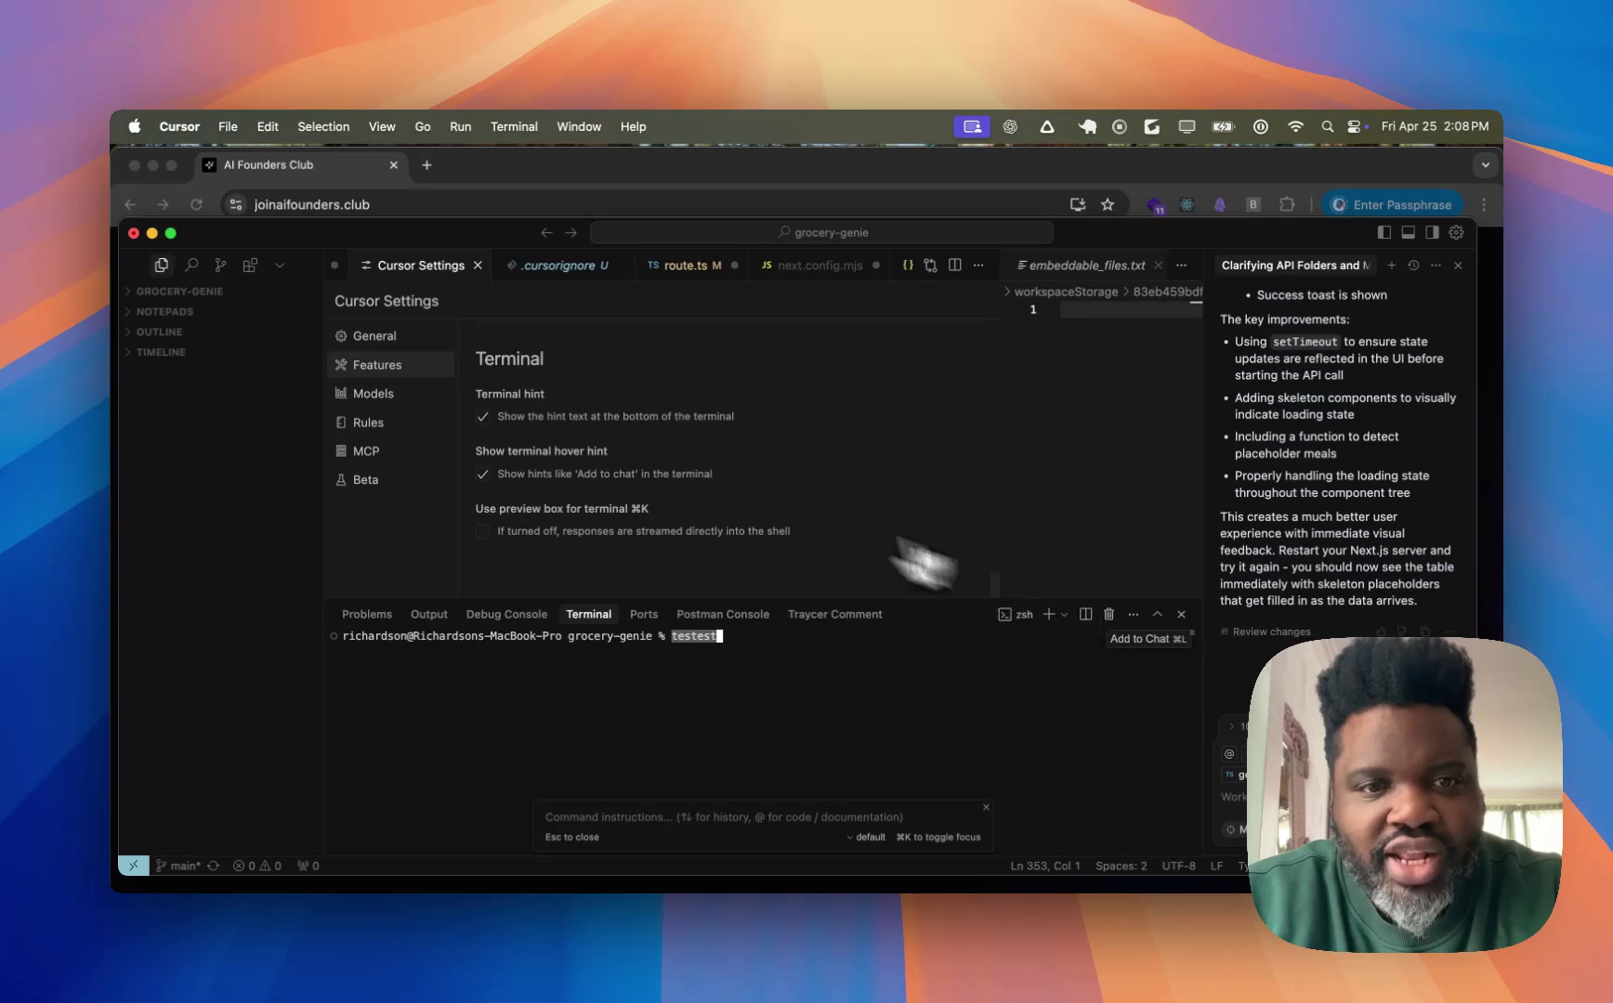
- Disable Show terminal hover hint, select the "testest" line in the terminal to check the effect, and enable the option again
left_click(680, 474)
triple_click(704, 636)
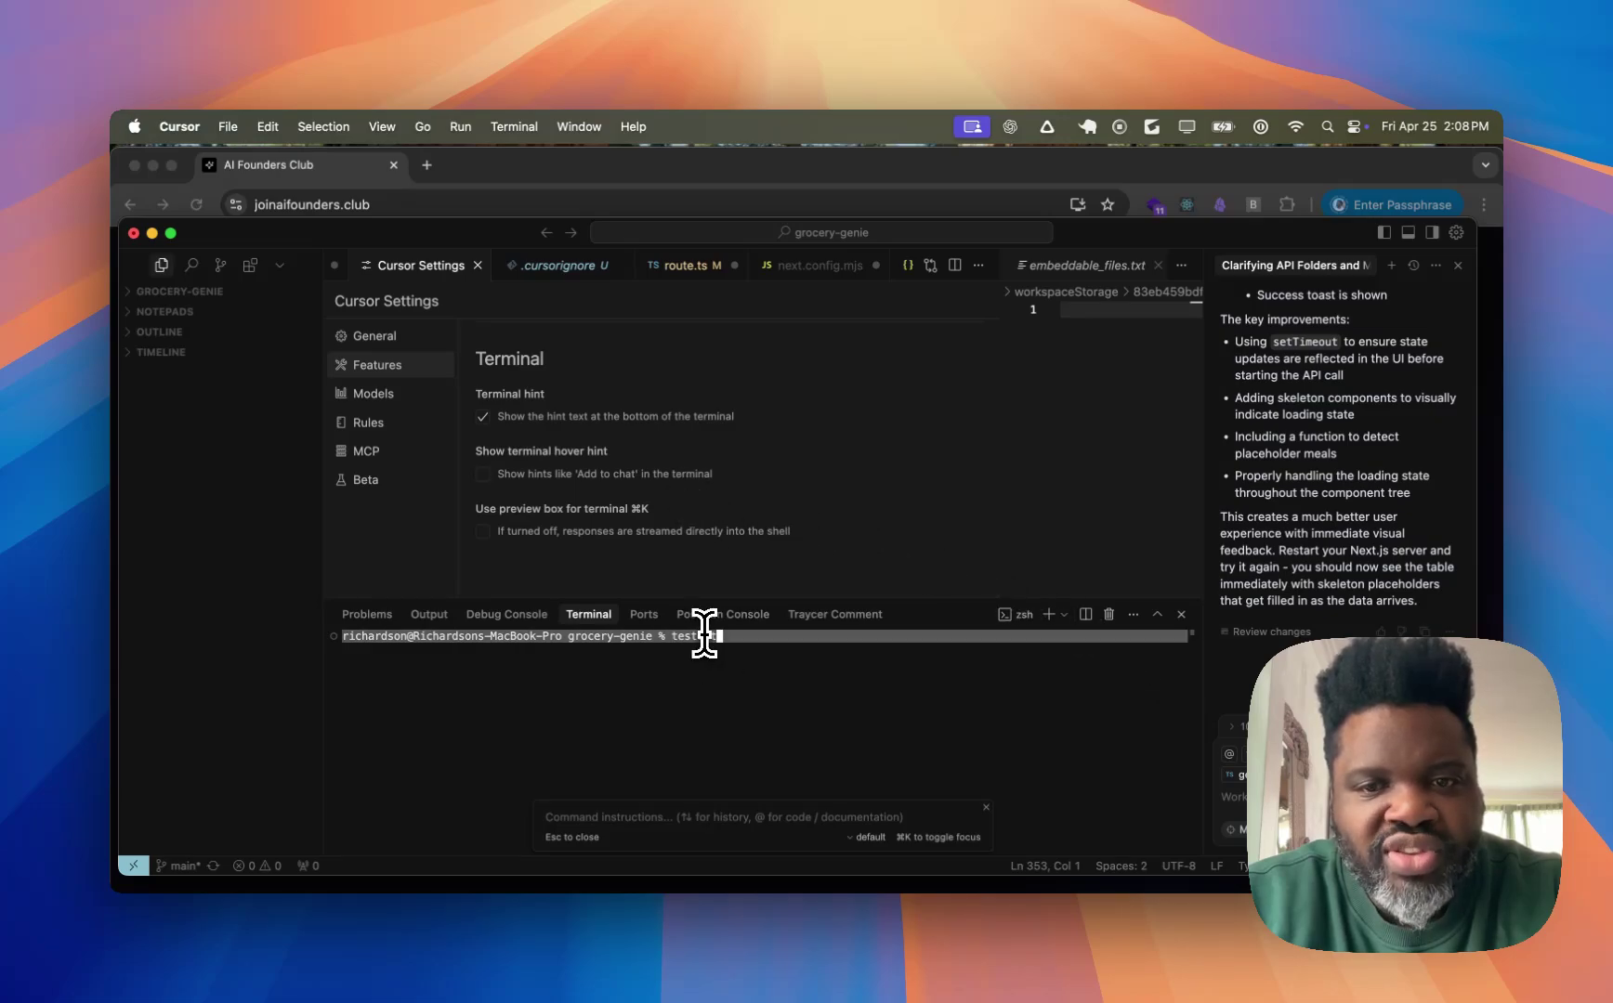
left_click(509, 476)
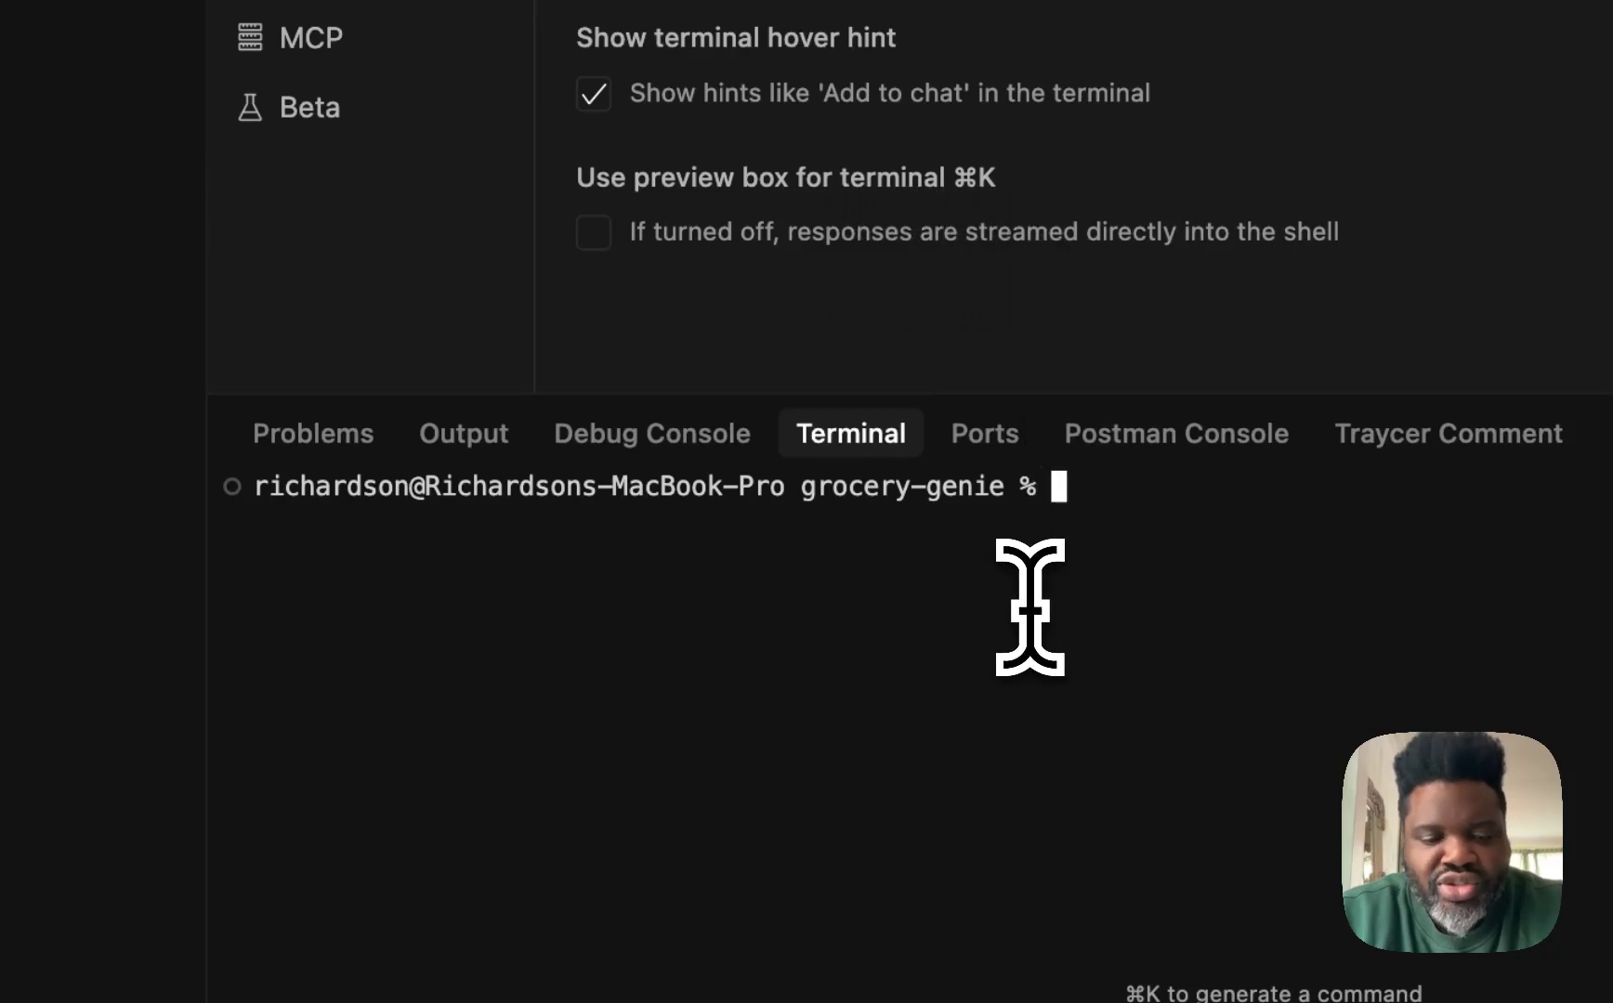
- Generate a terminal command from the instruction "list directories"
key("super+k")
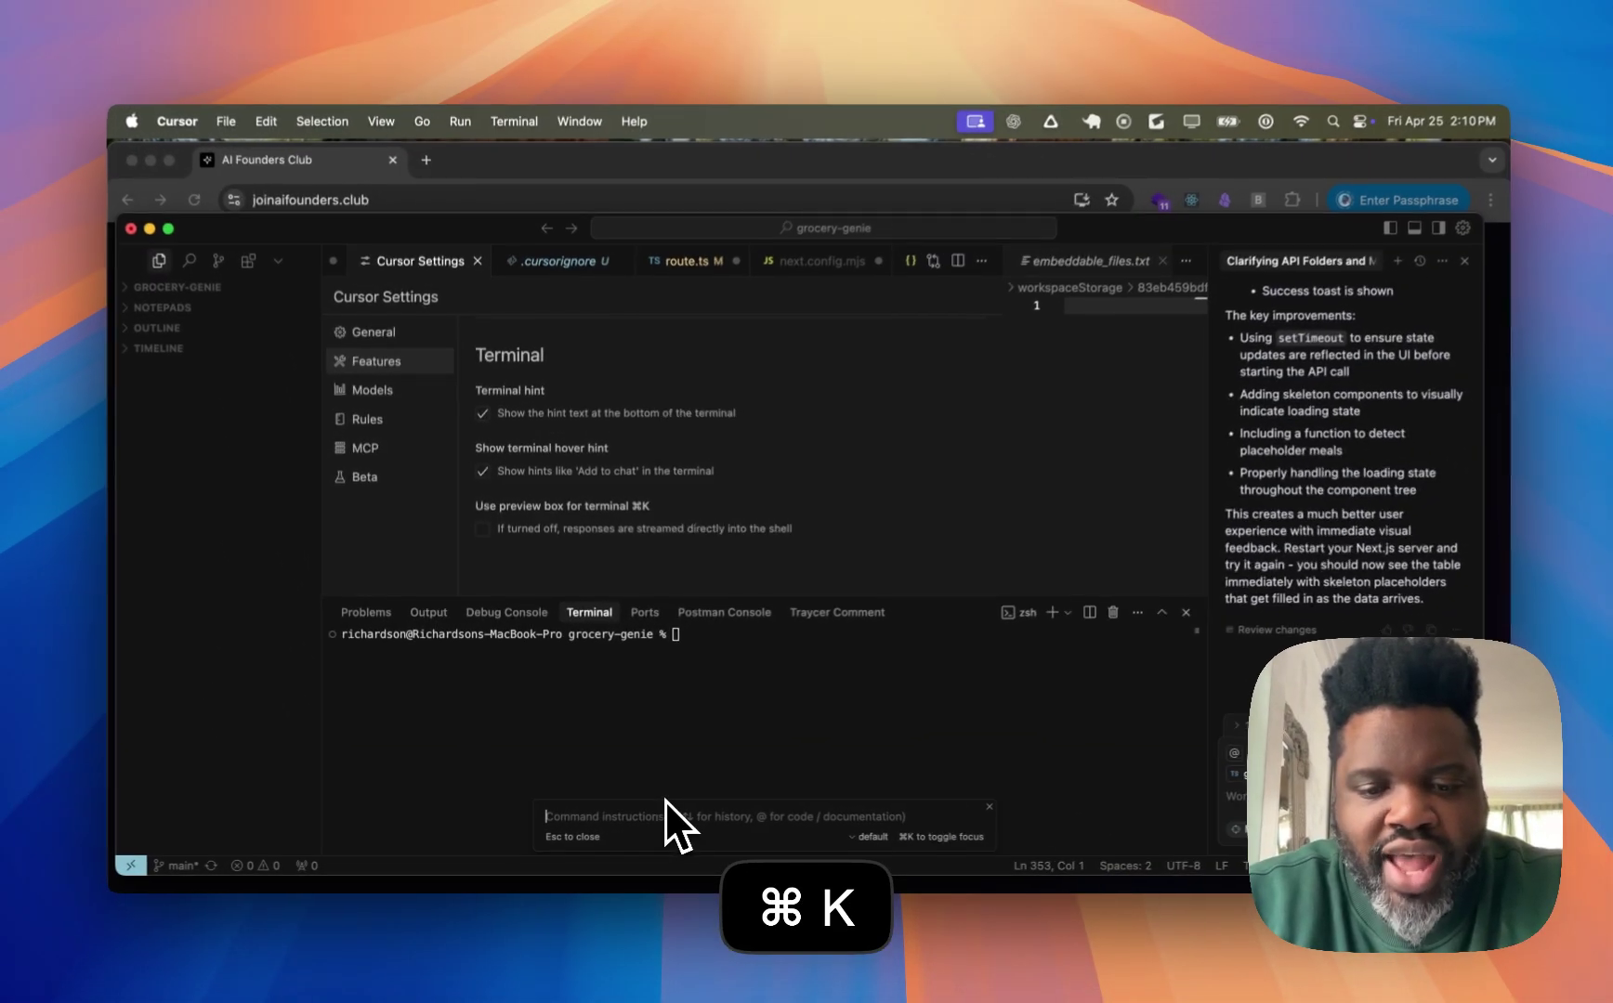
type("list directories")
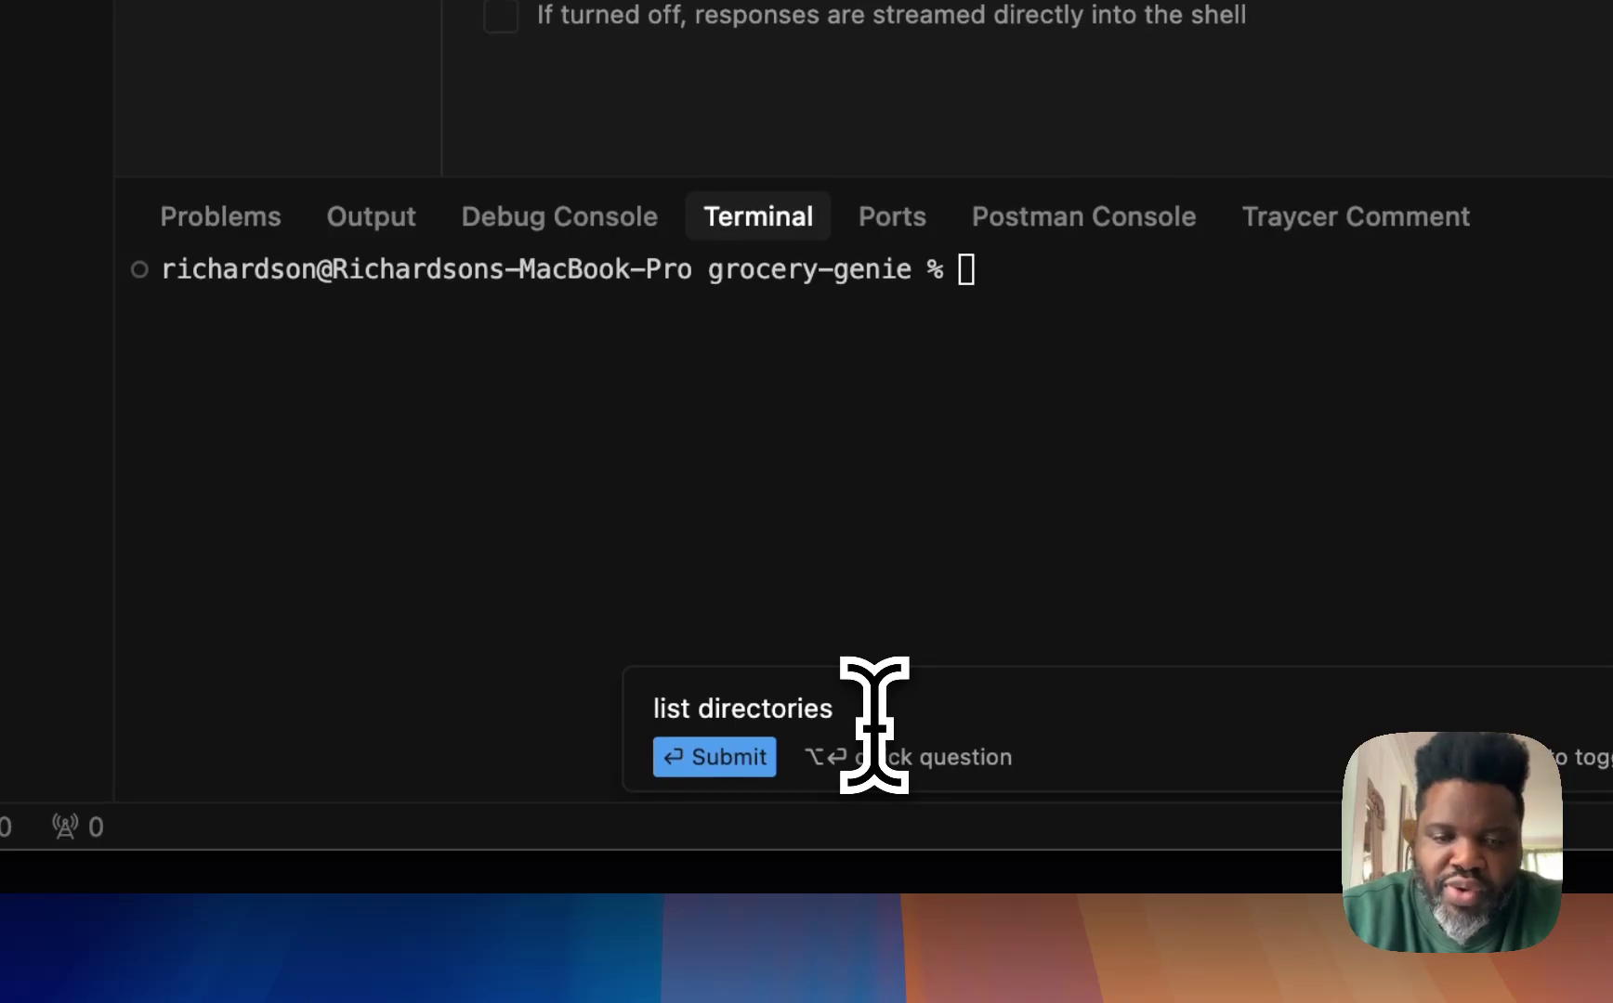
key("Return")
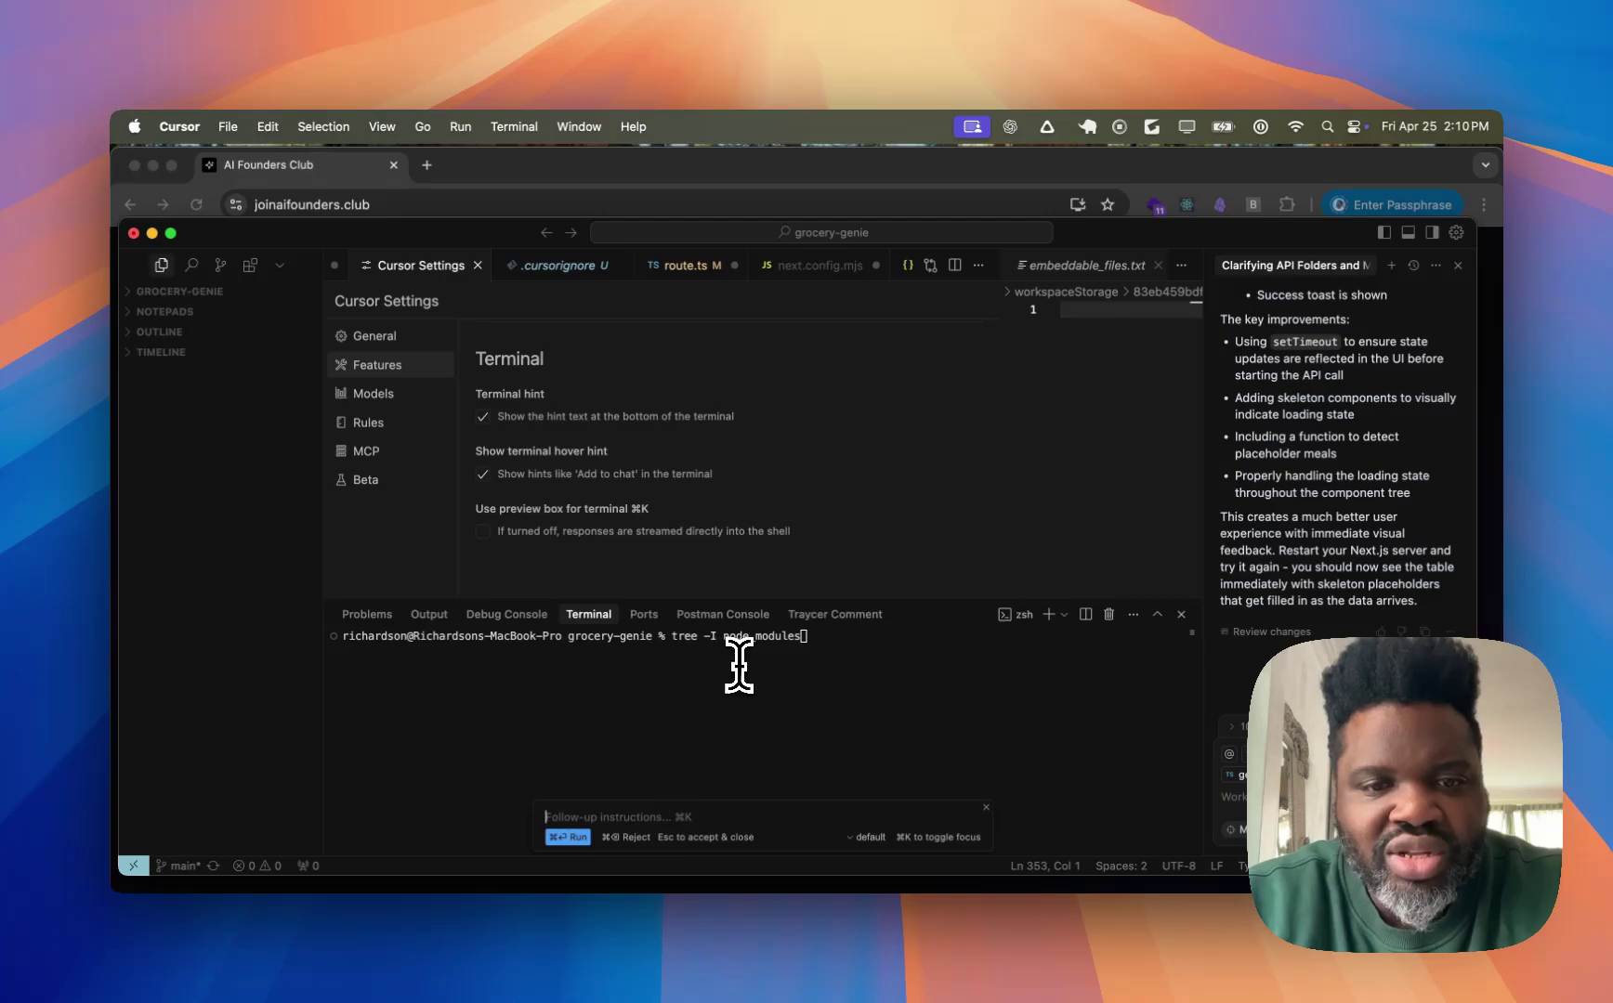
- Delete the generated tree command from the terminal line and enable Use preview box for terminal ⌘K
key("BackSpace")
key("BackSpace")
key("BackSpace")
key("BackSpace")
key("BackSpace")
key("BackSpace")
key("BackSpace")
key("BackSpace")
key("BackSpace")
key("BackSpace")
key("BackSpace")
key("BackSpace")
key("BackSpace")
key("BackSpace")
key("BackSpace")
key("BackSpace")
key("BackSpace")
key("BackSpace")
key("BackSpace")
key("BackSpace")
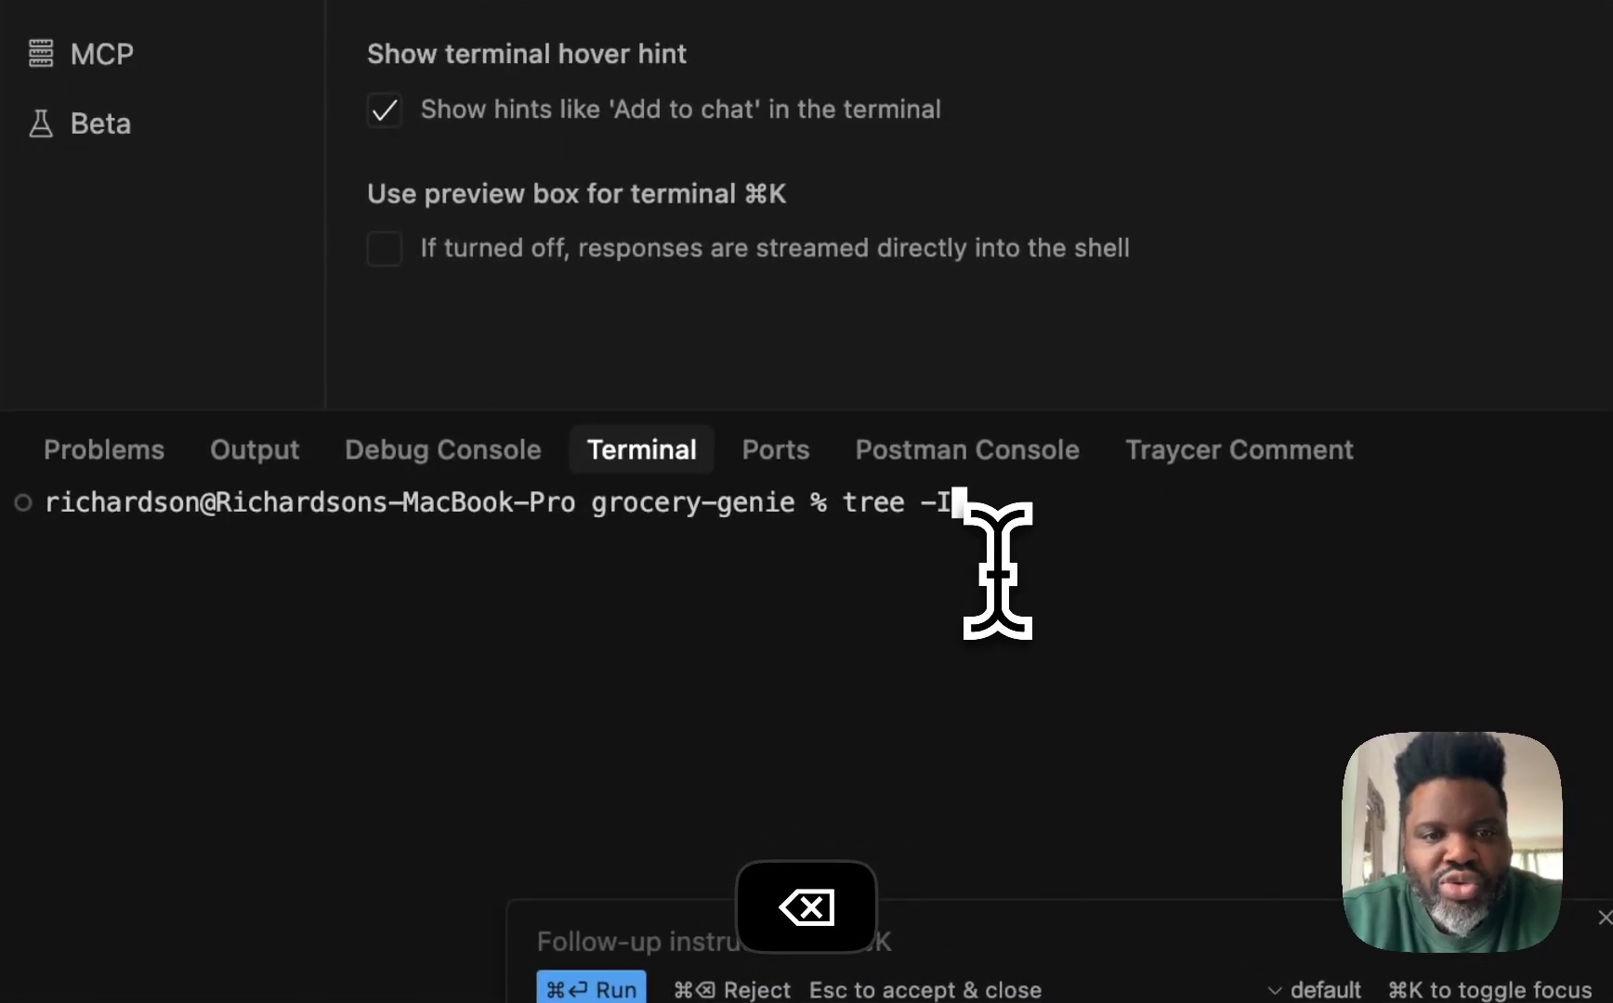
left_click(751, 249)
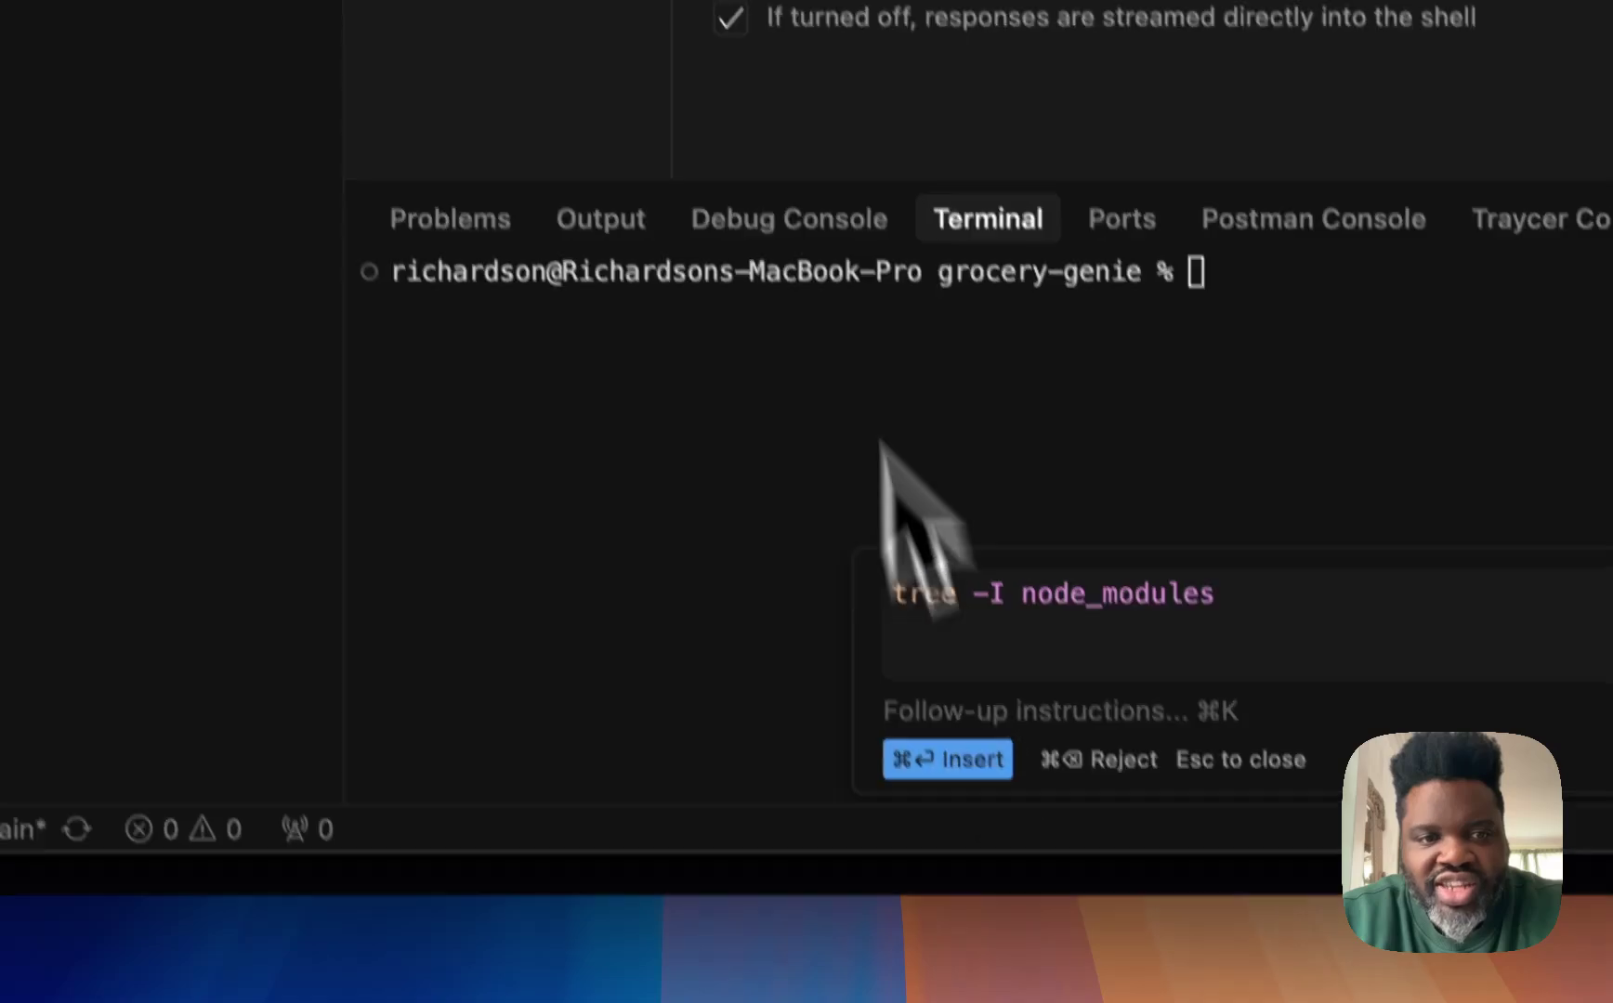
- Switch Use preview box for terminal ⌘K off and on repeatedly to compare both response modes, leaving it disabled
left_click(729, 16)
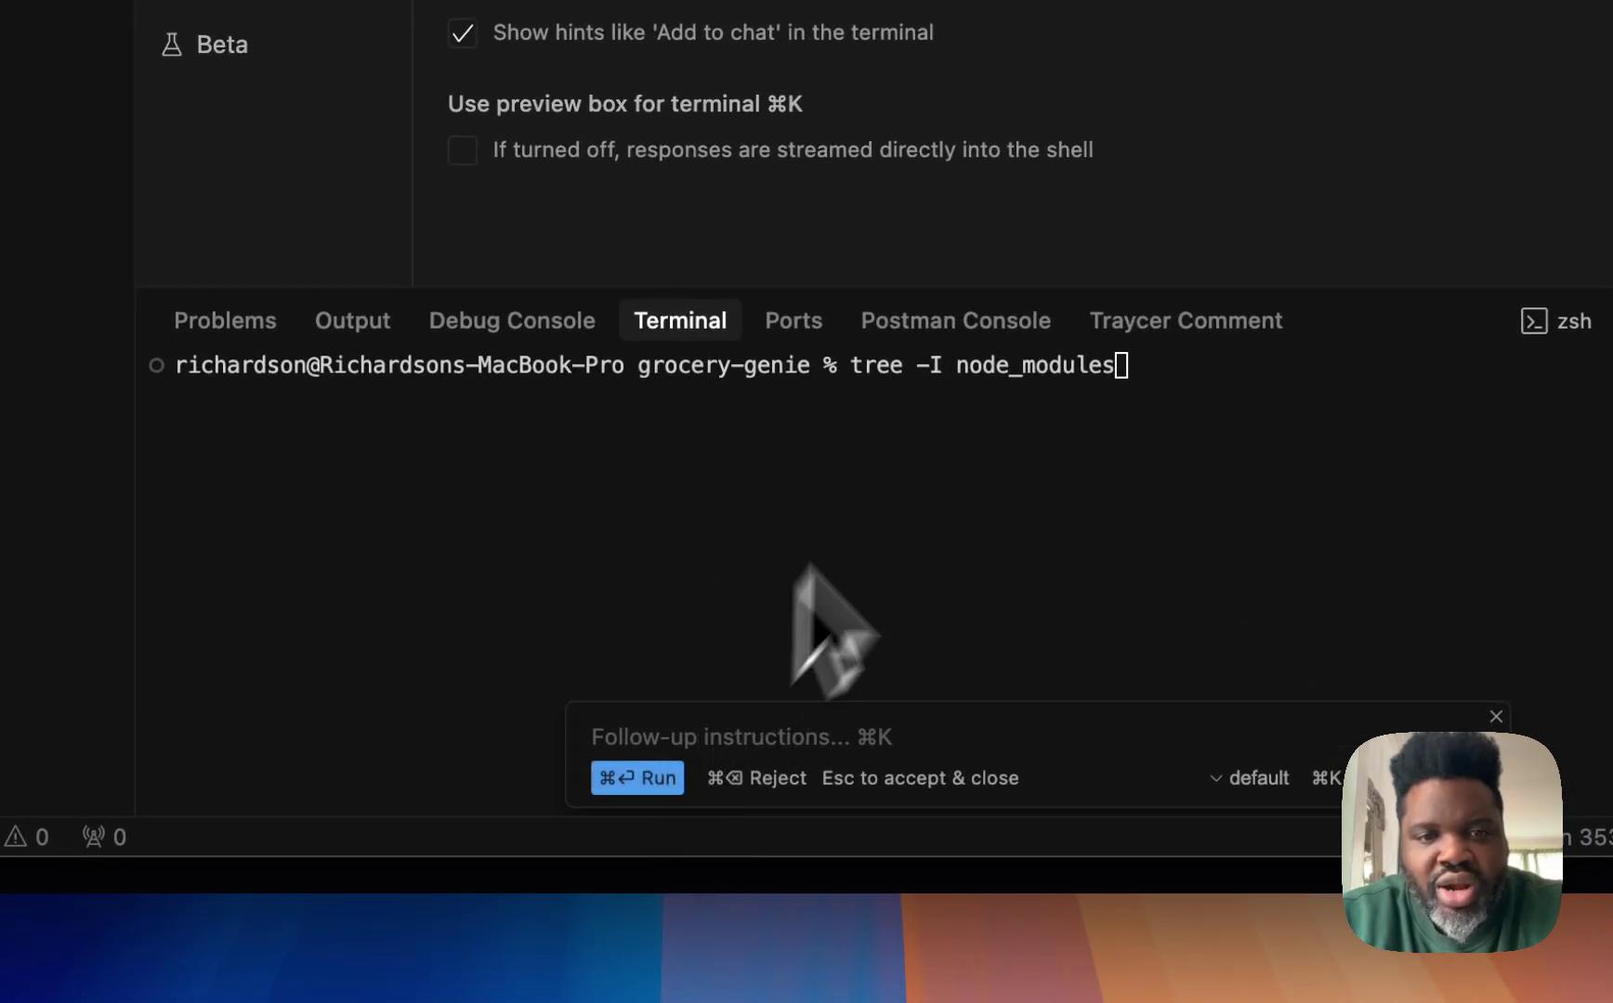
left_click(534, 293)
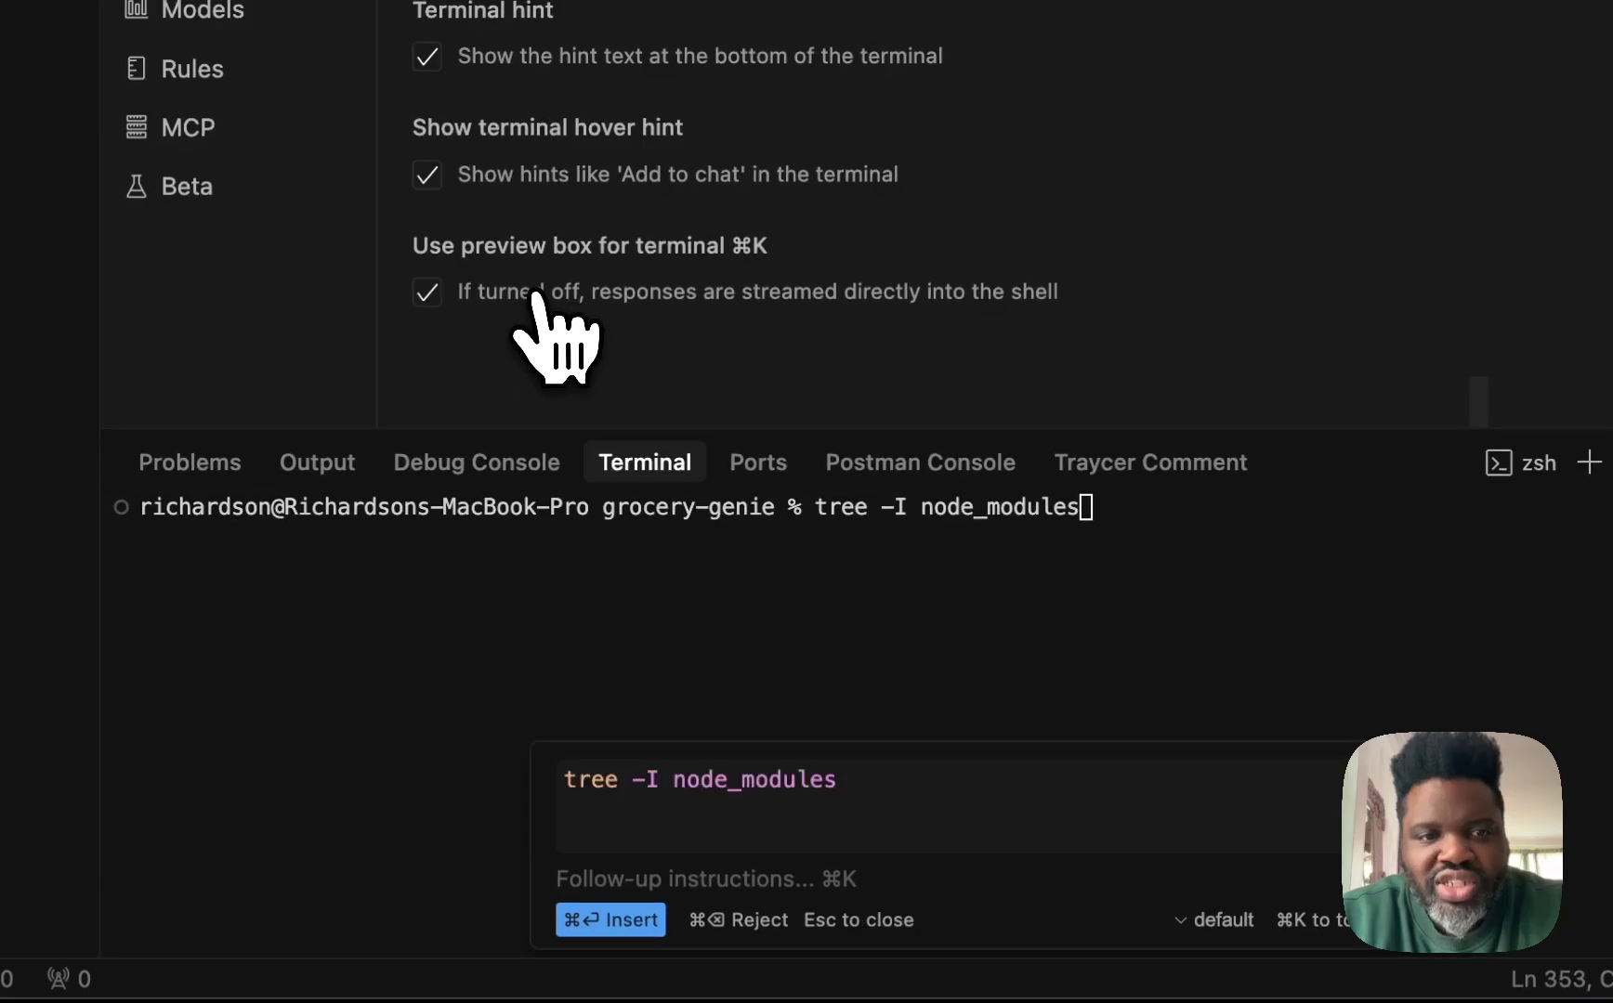
left_click(534, 293)
left_click(534, 293)
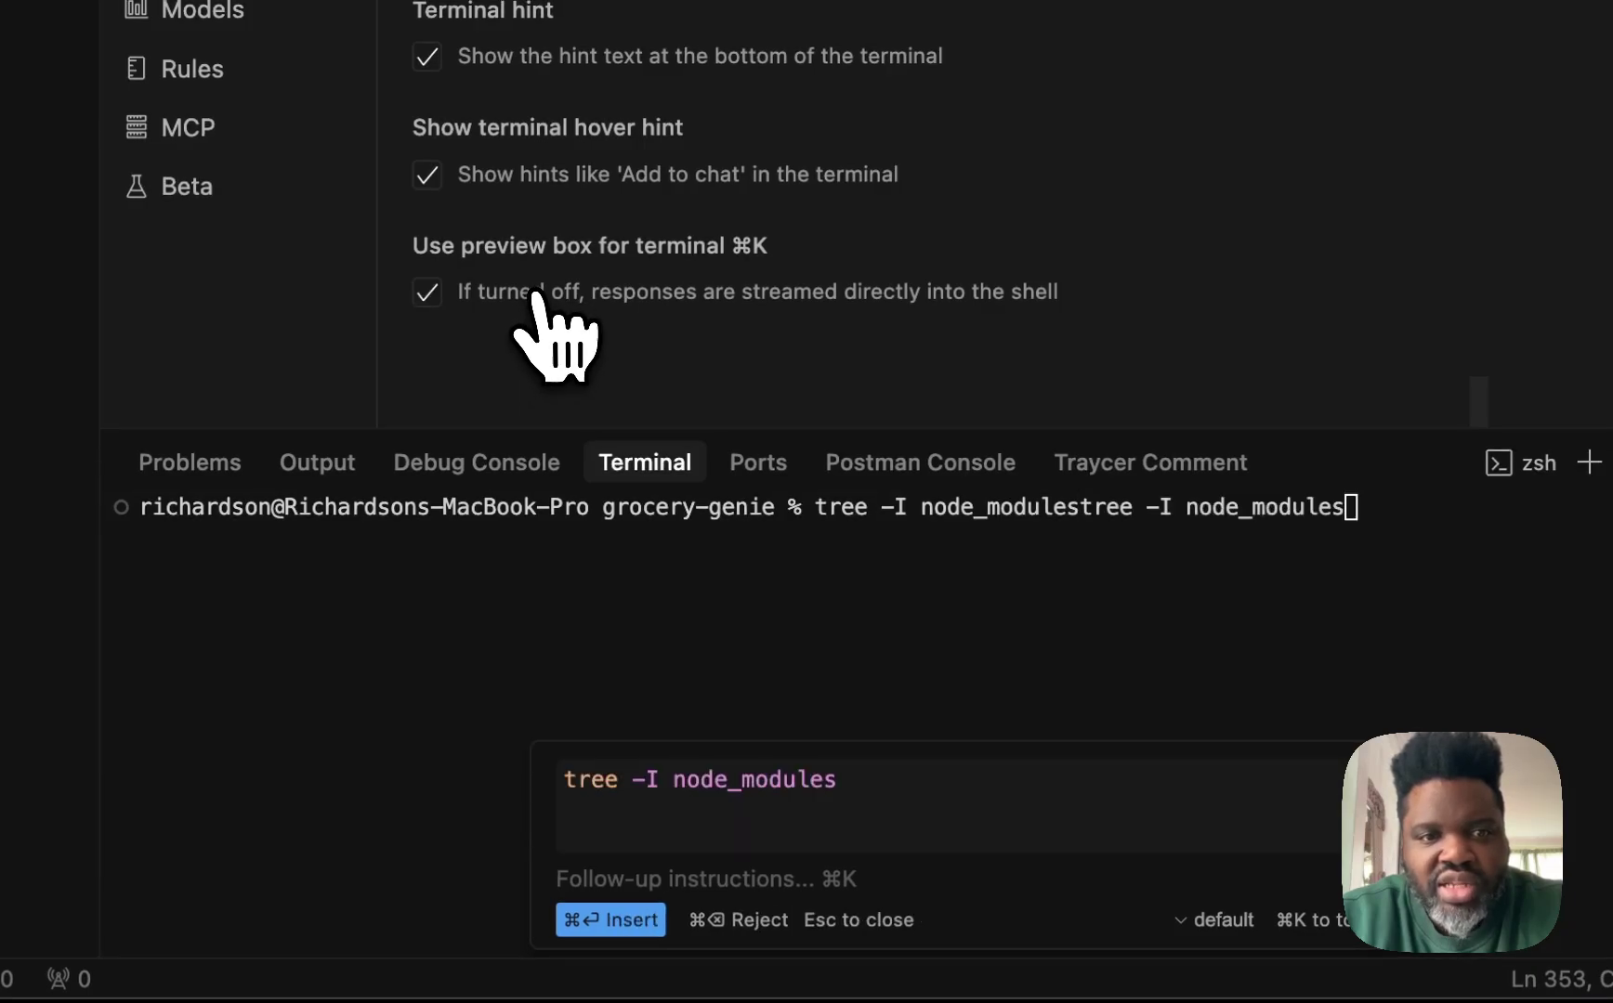
left_click(534, 293)
left_click(534, 293)
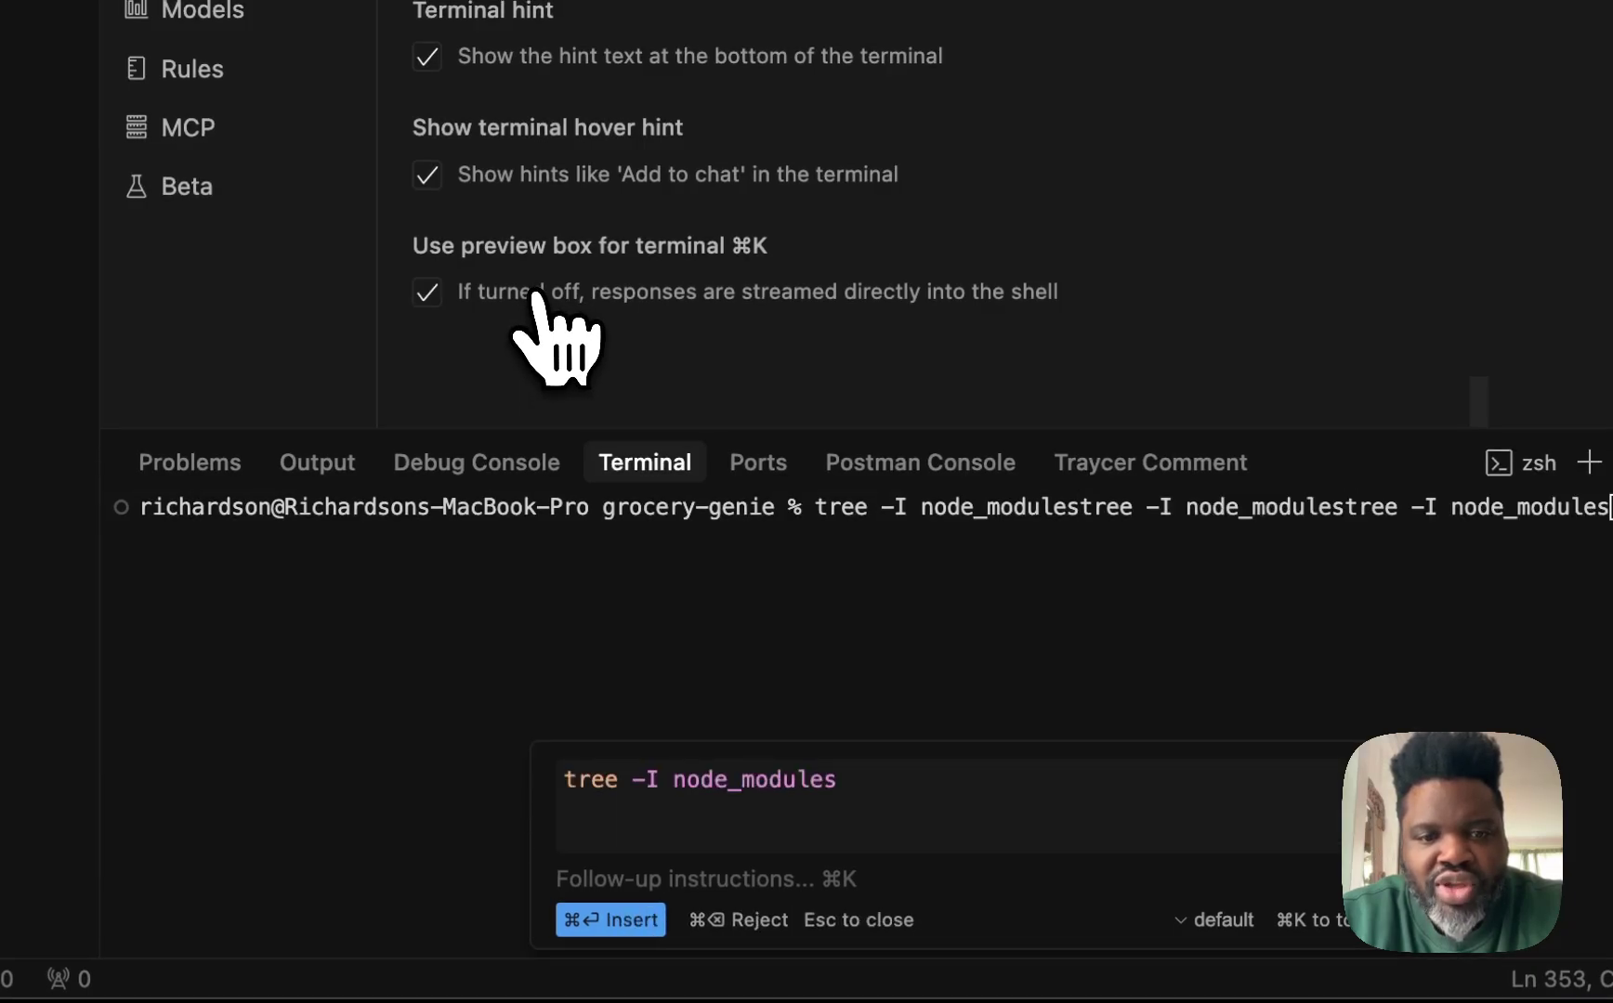
left_click(534, 292)
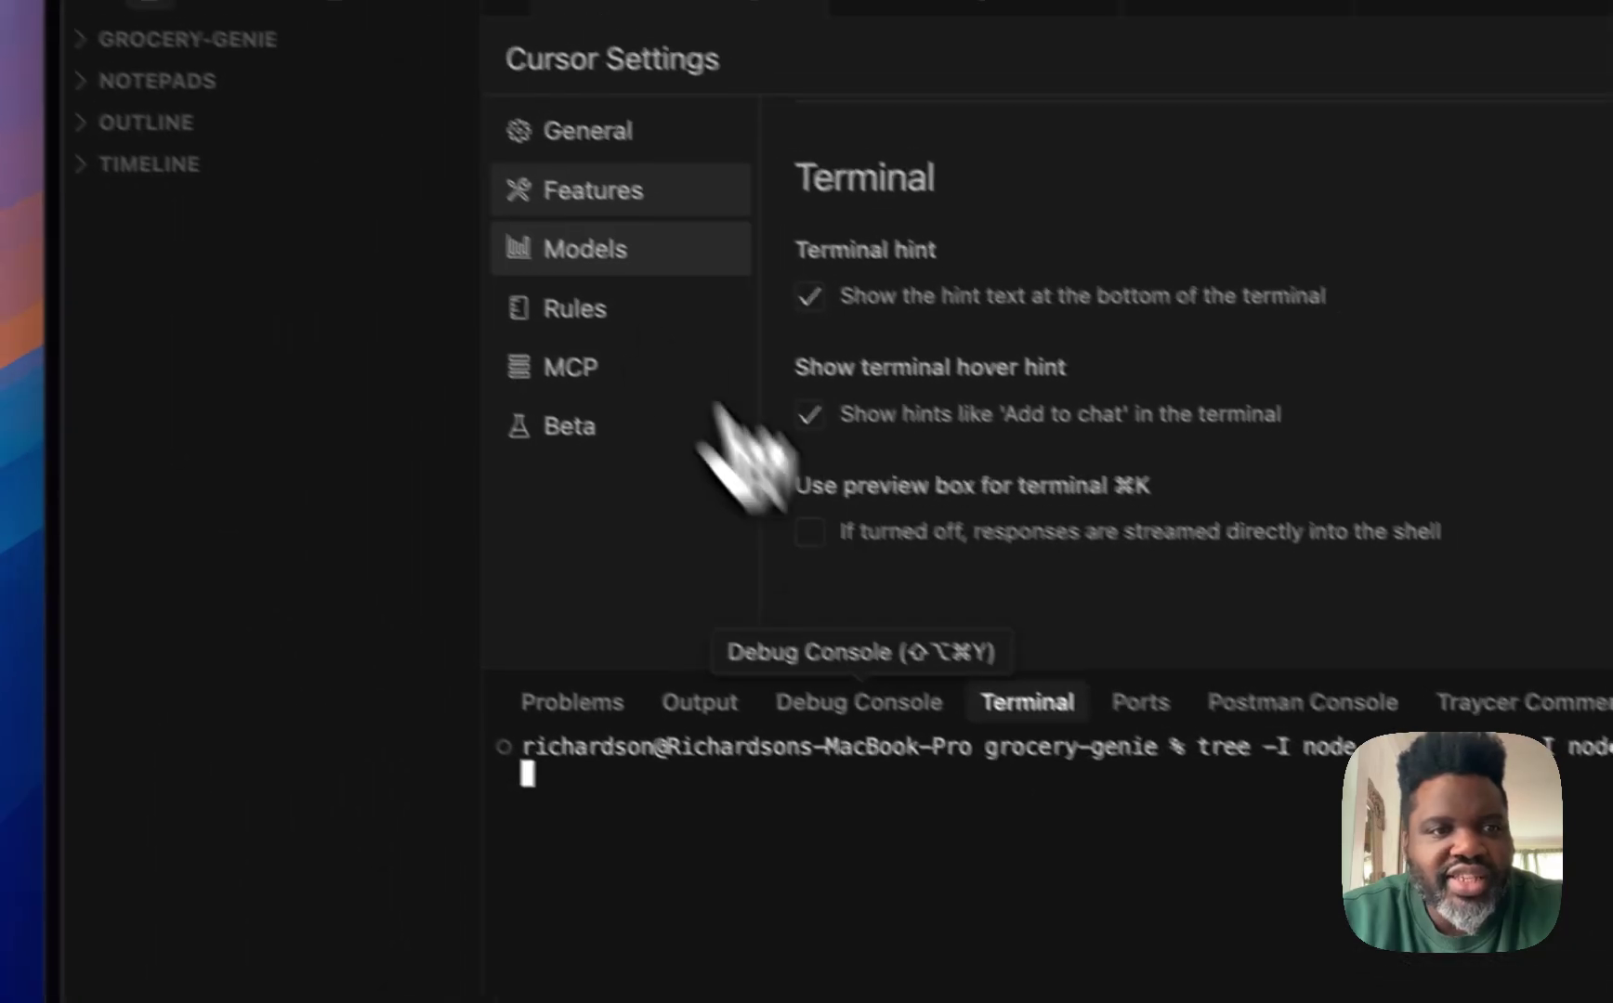
- Open the Models settings and bring up the model choices for Agent mode and for the current chat
left_click(191, 11)
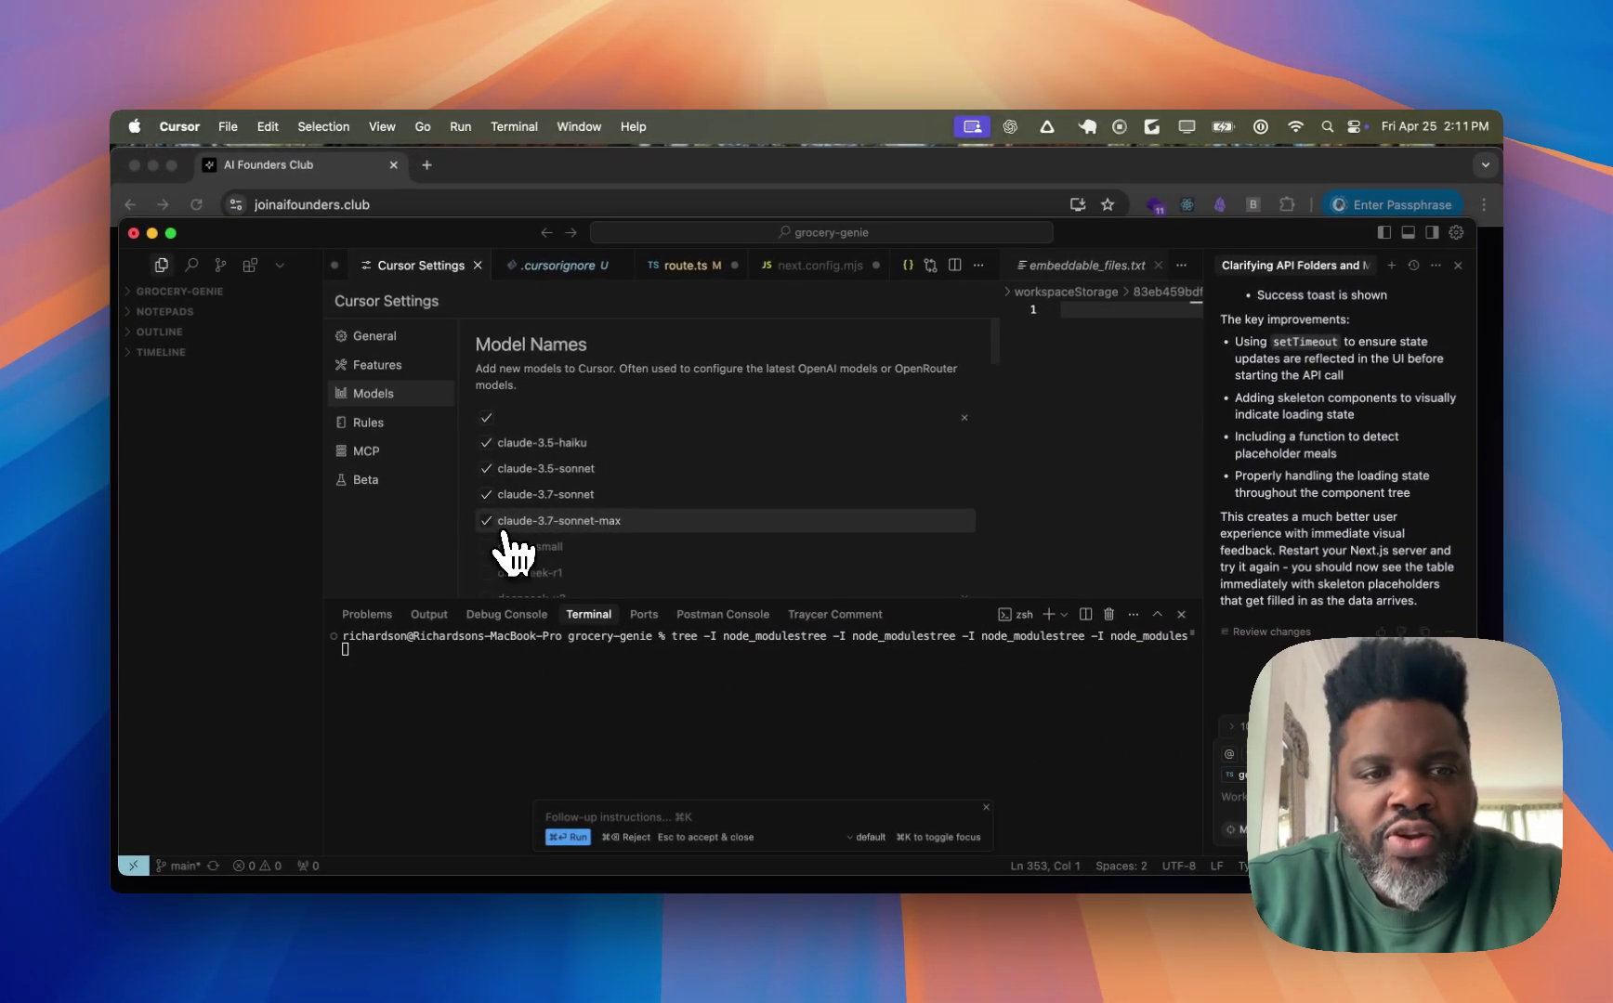
scroll(509, 550, "down", 6)
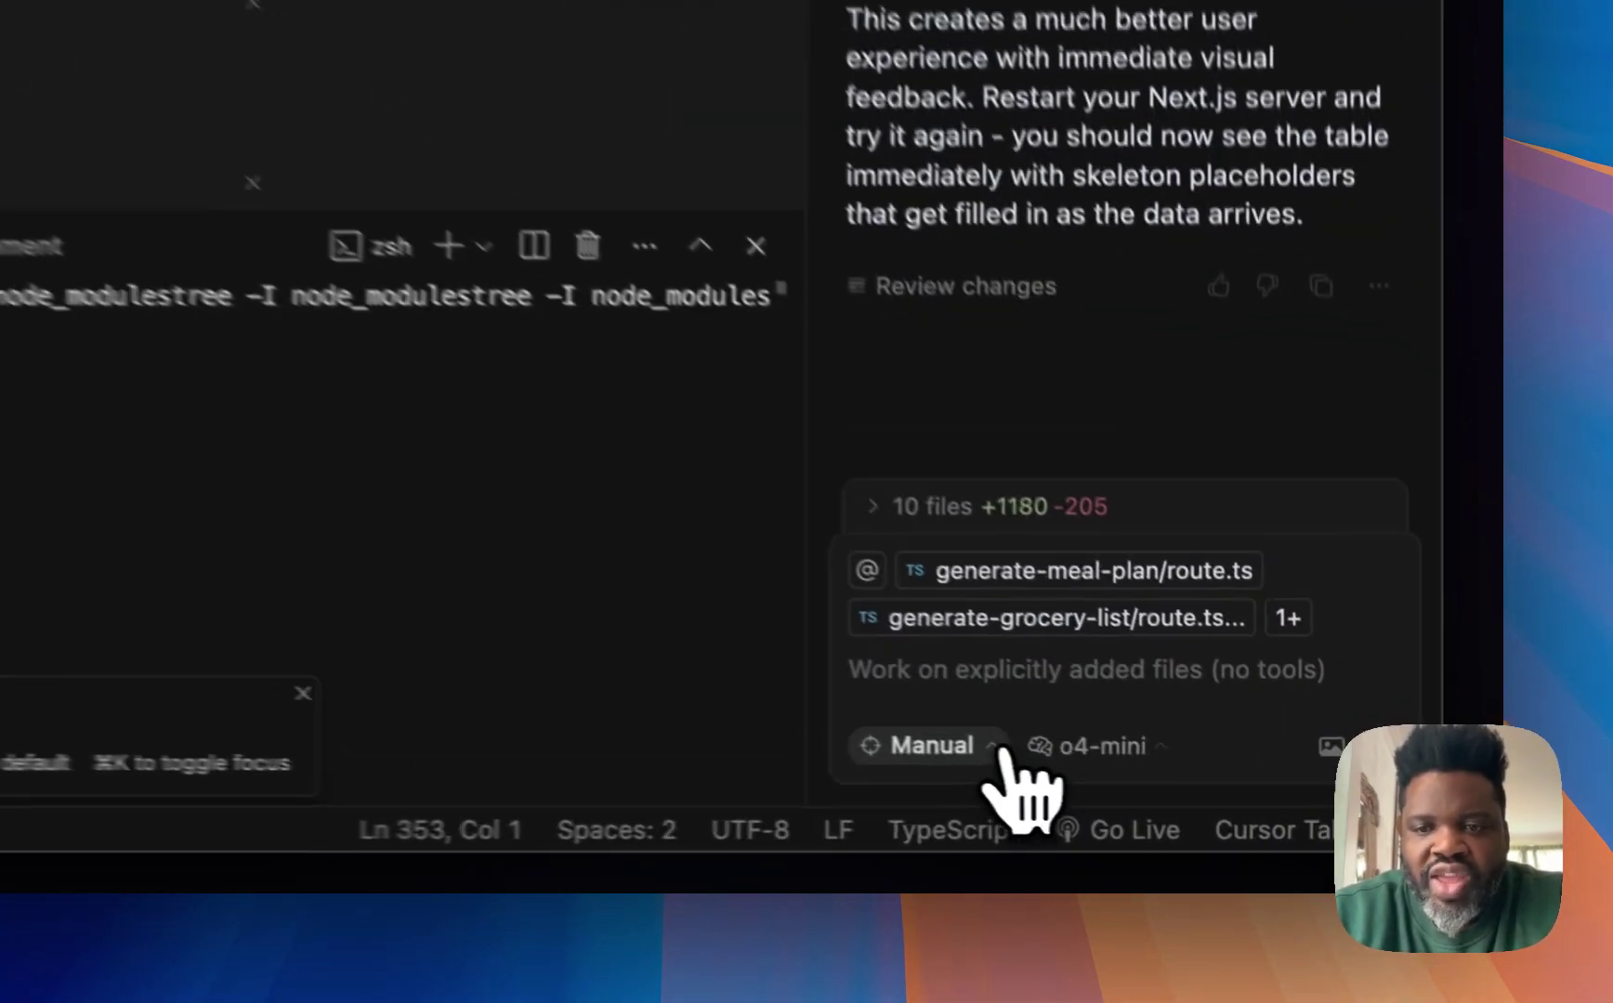
left_click(996, 746)
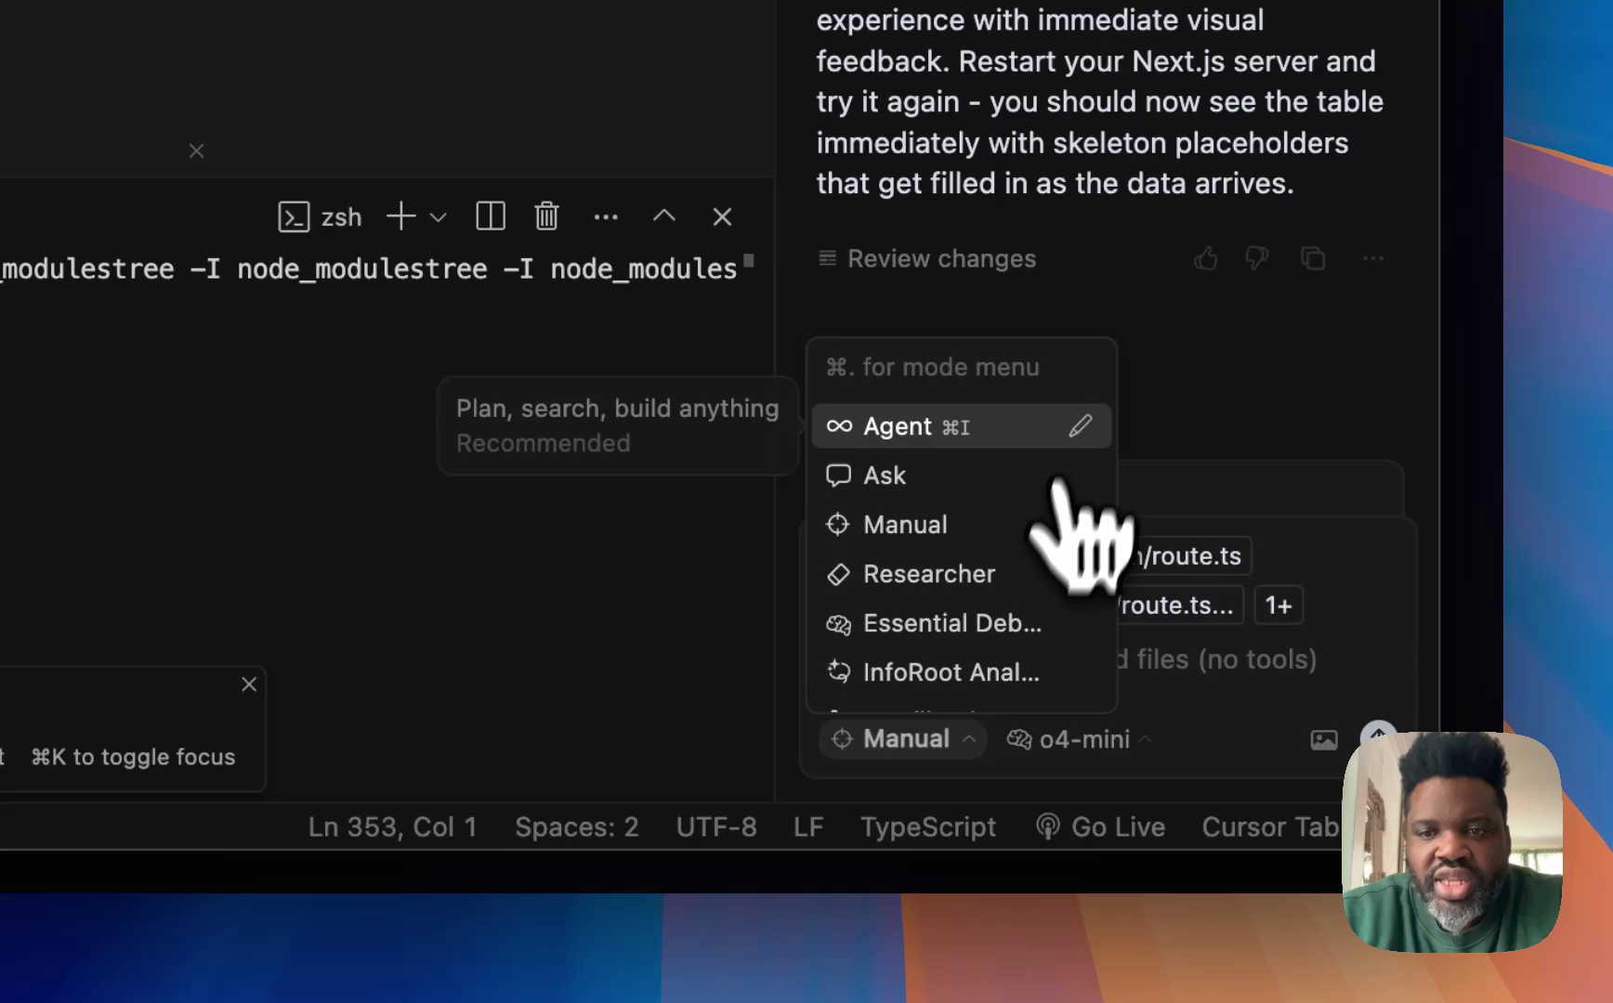
left_click(1078, 427)
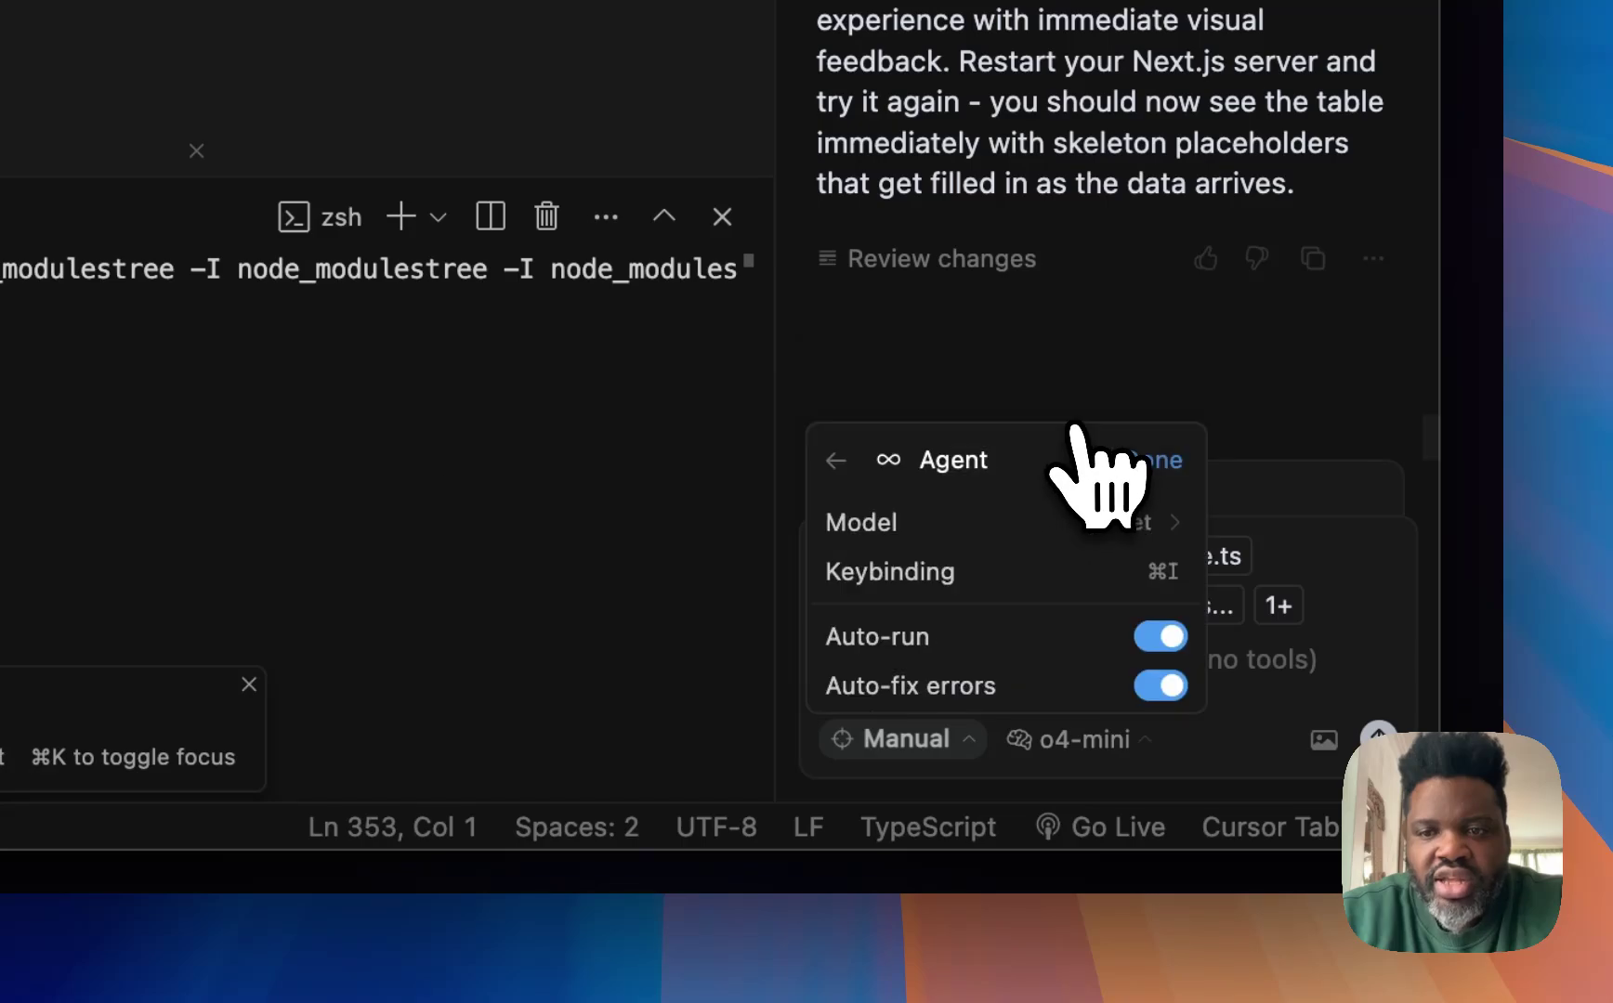
left_click(1128, 523)
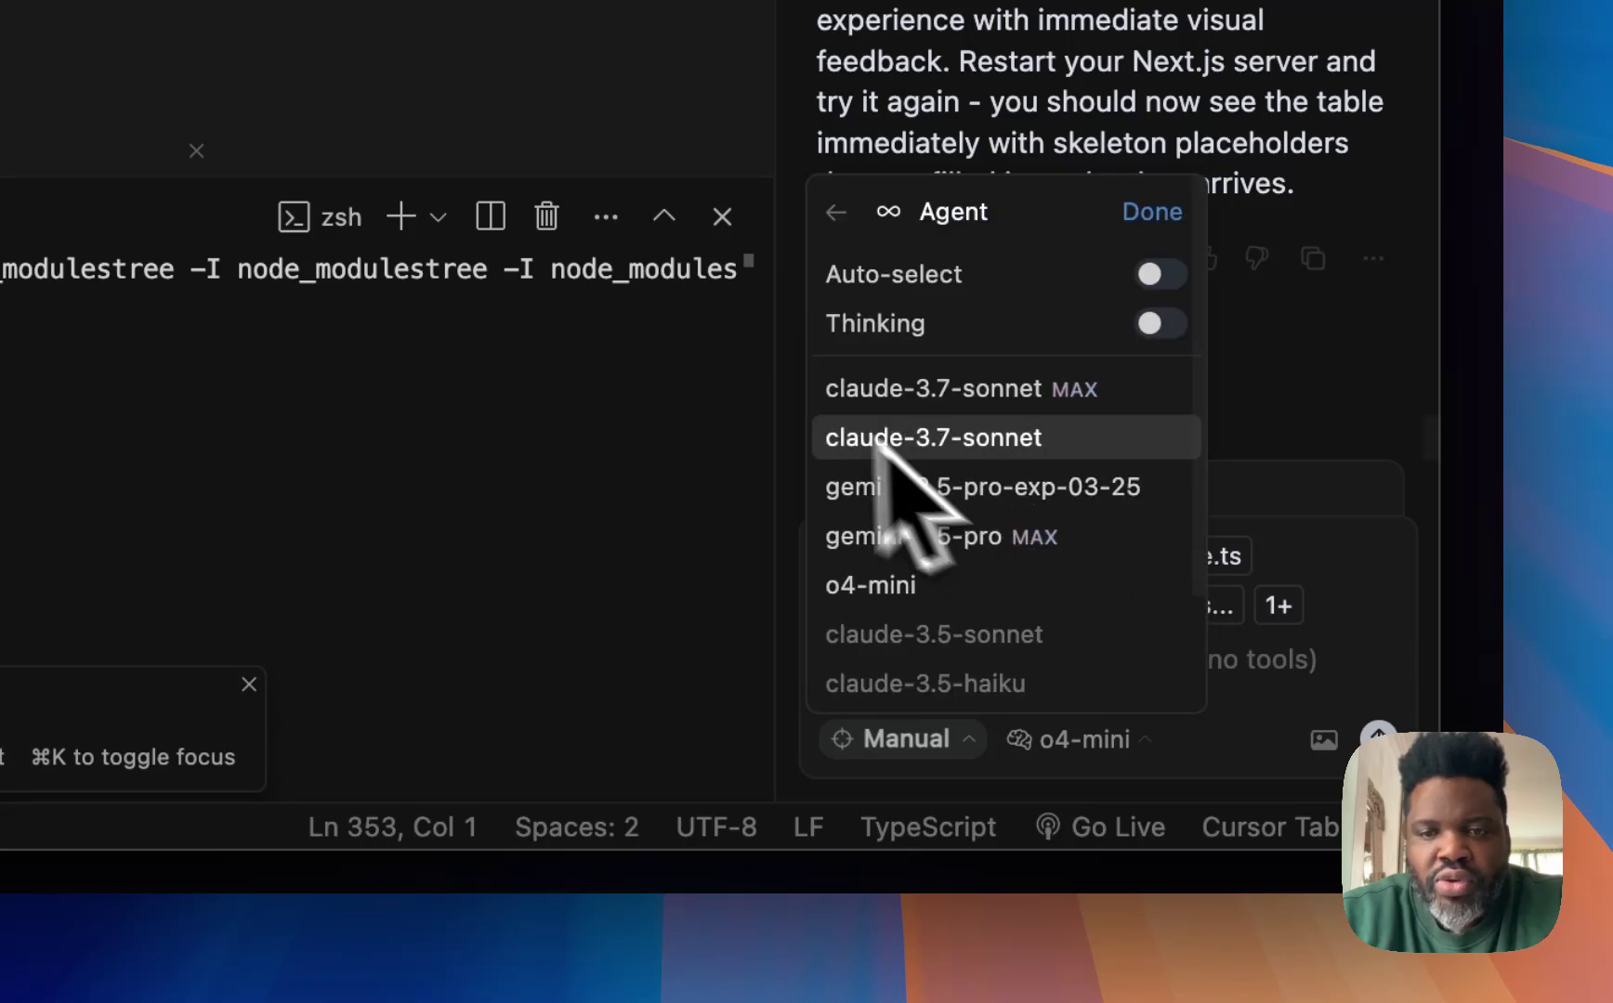
left_click(1141, 744)
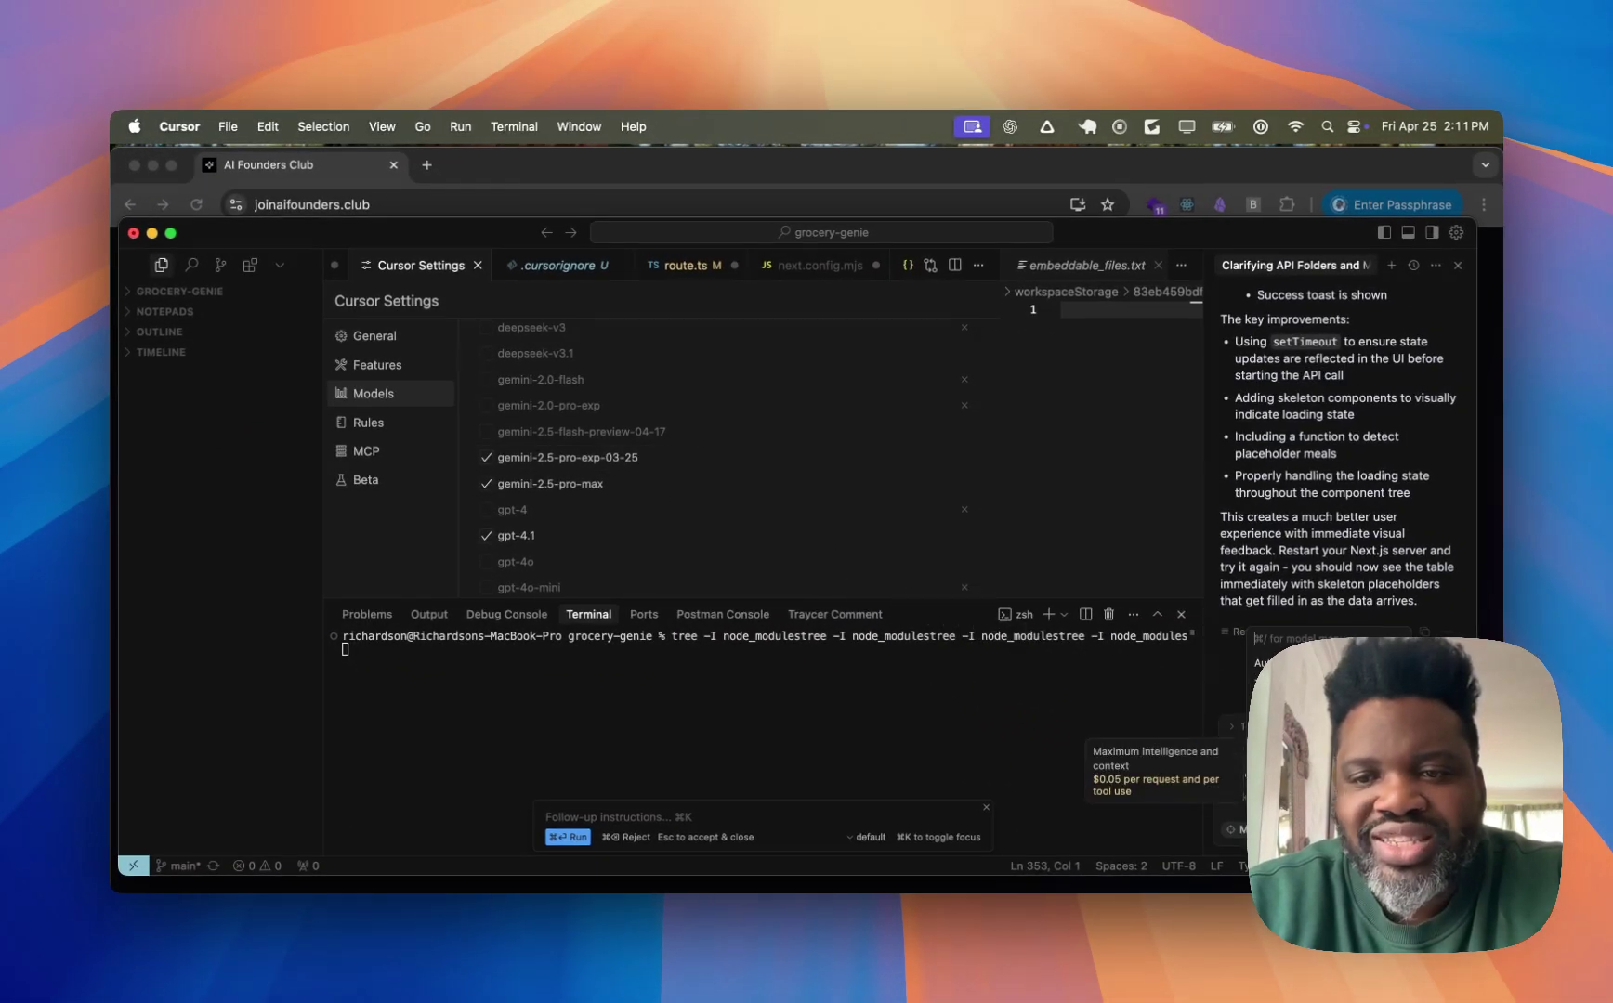
- Examine the enabled and disabled entries in the Model Names list of the Models settings
scroll(1328, 725, "down", 3)
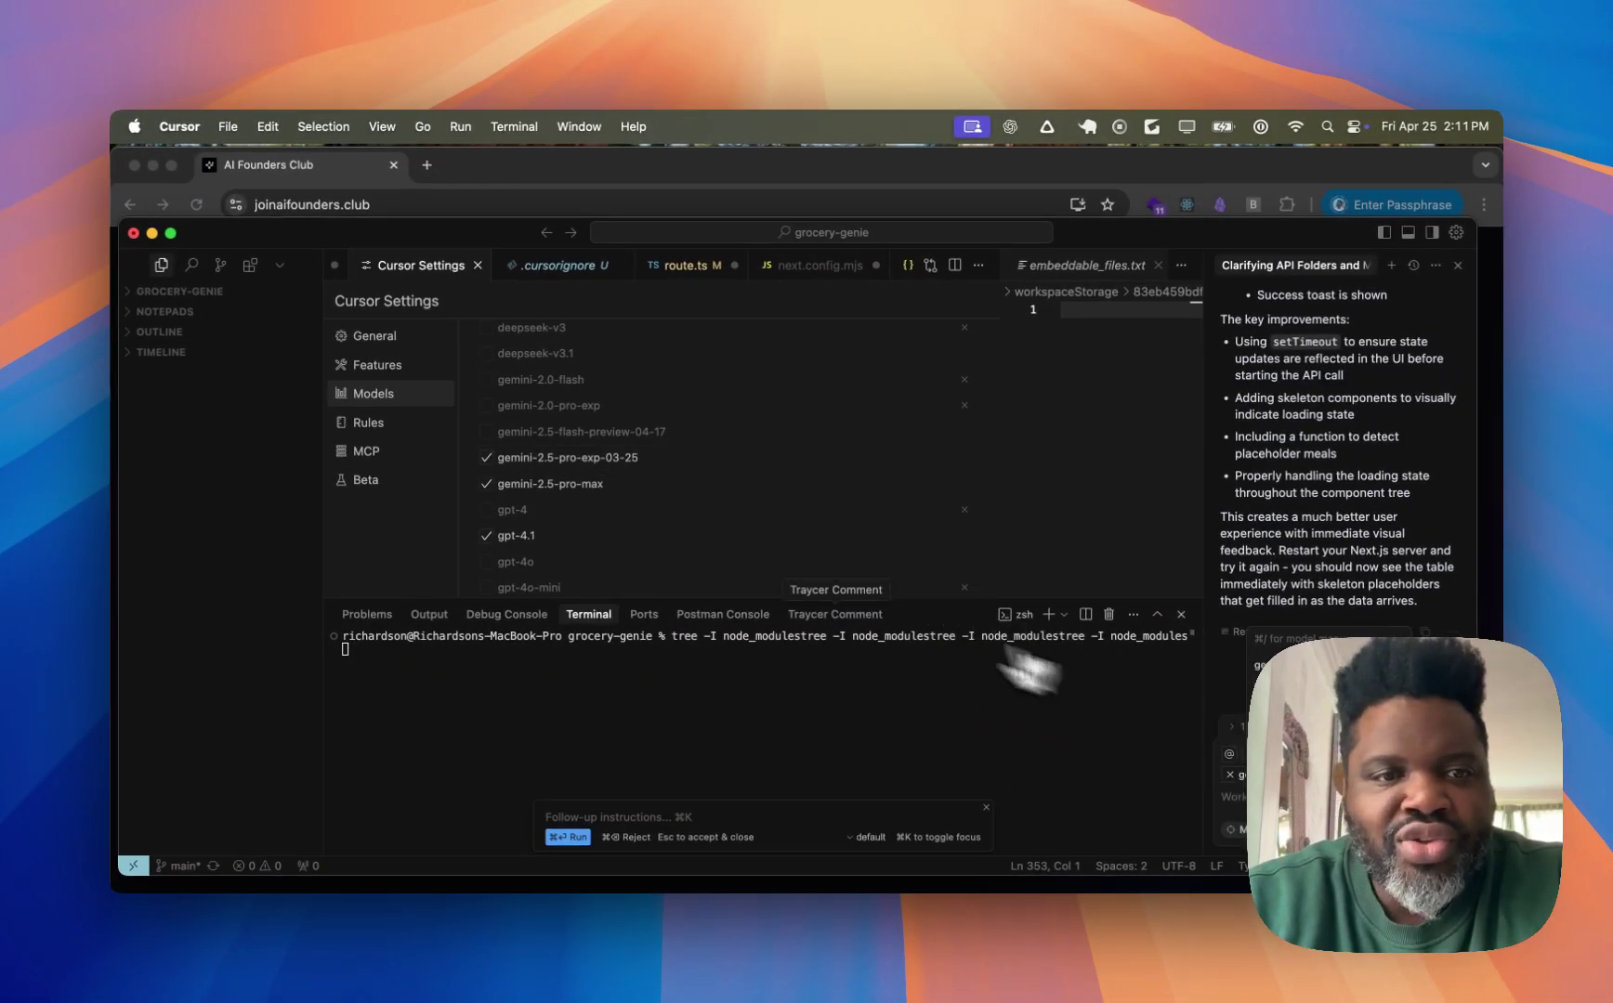
scroll(697, 539, "down", 3)
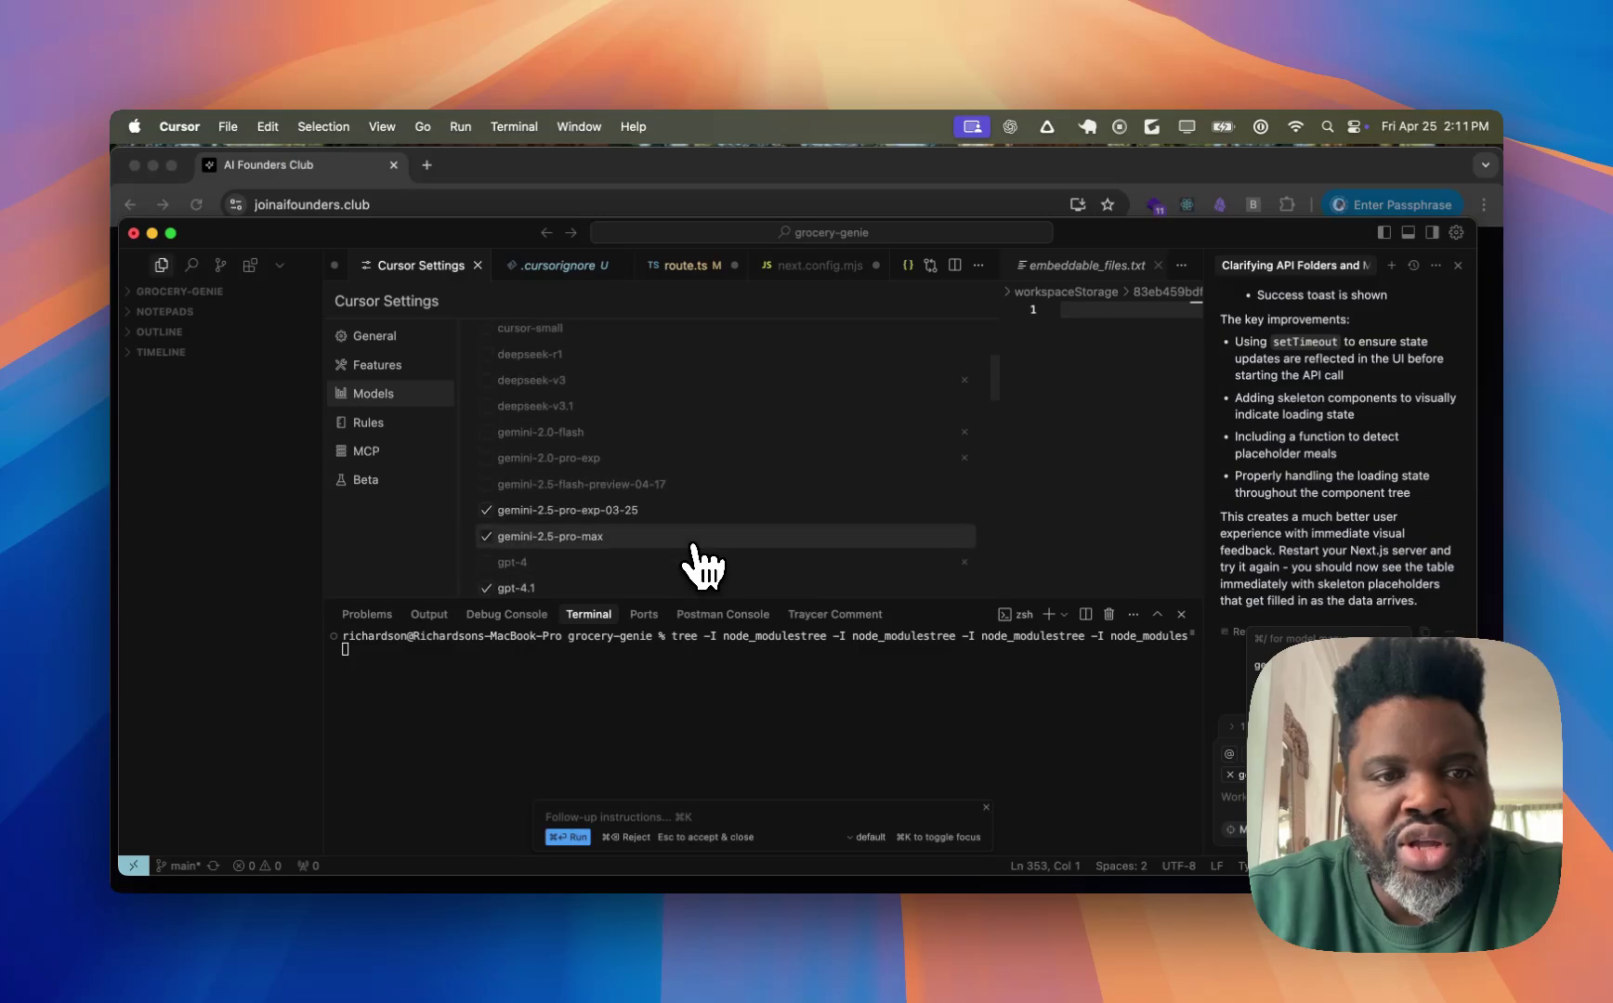
scroll(595, 478, "up", 2)
scroll(573, 450, "up", 6)
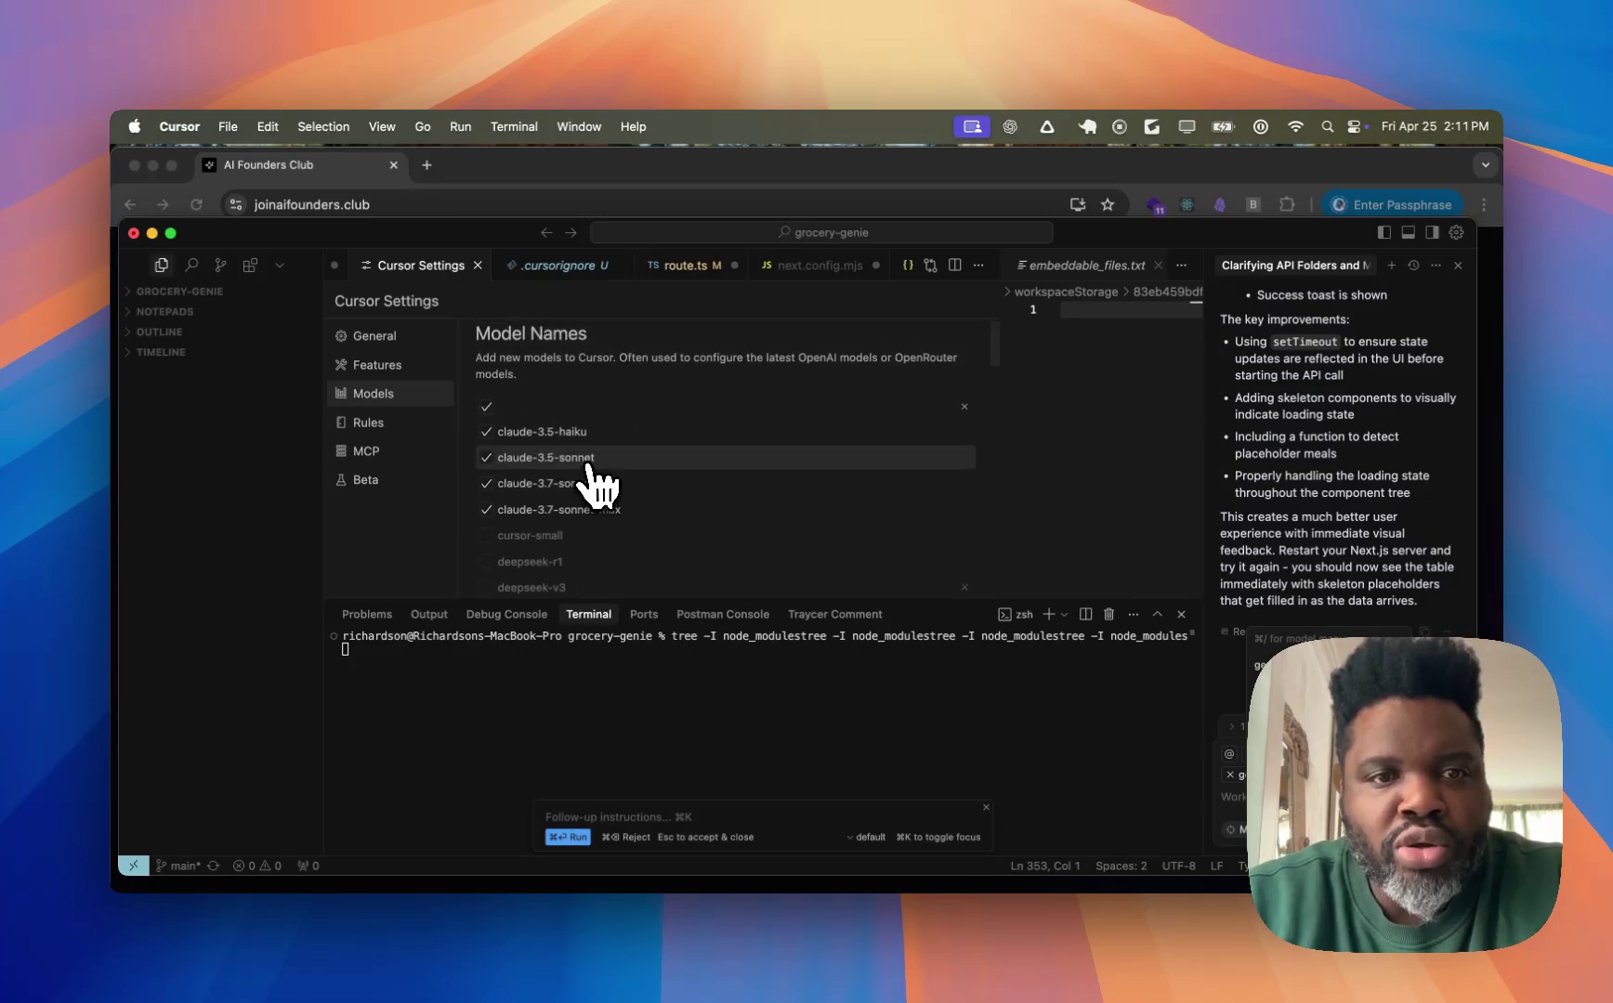
- Examine the OpenAI, Anthropic and Google API Key sections and the AWS Bedrock options in the Models settings
scroll(599, 483, "down", 4)
scroll(599, 483, "up", 2)
scroll(599, 483, "down", 12)
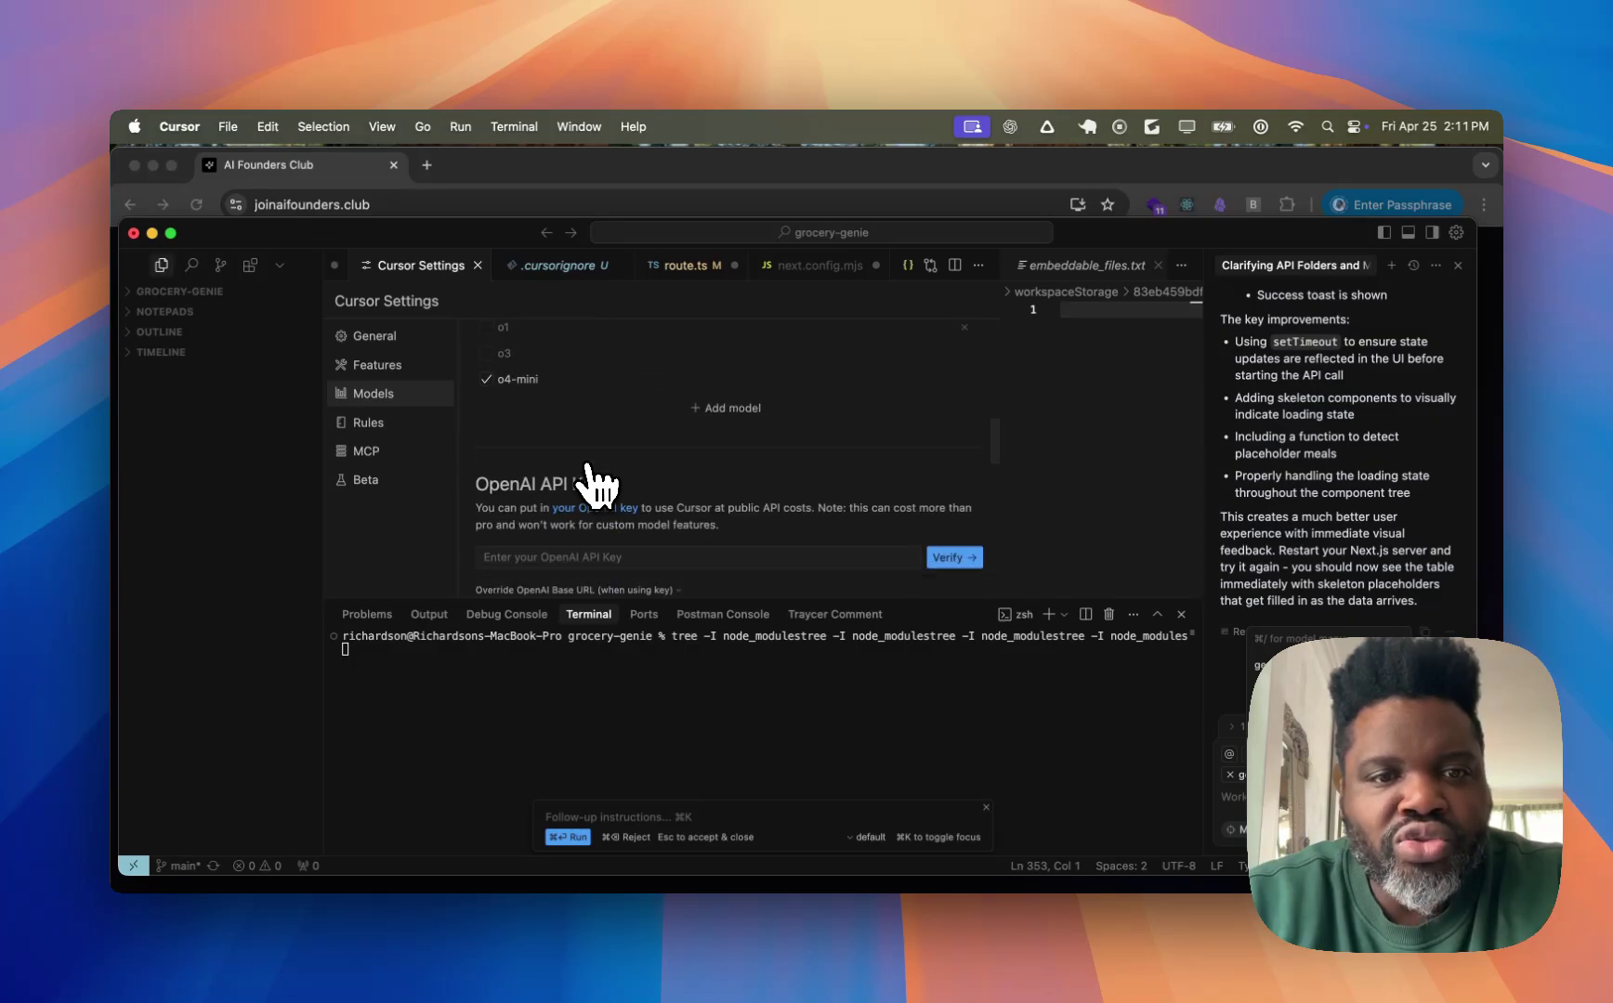
scroll(600, 483, "down", 3)
scroll(533, 427, "down", 15)
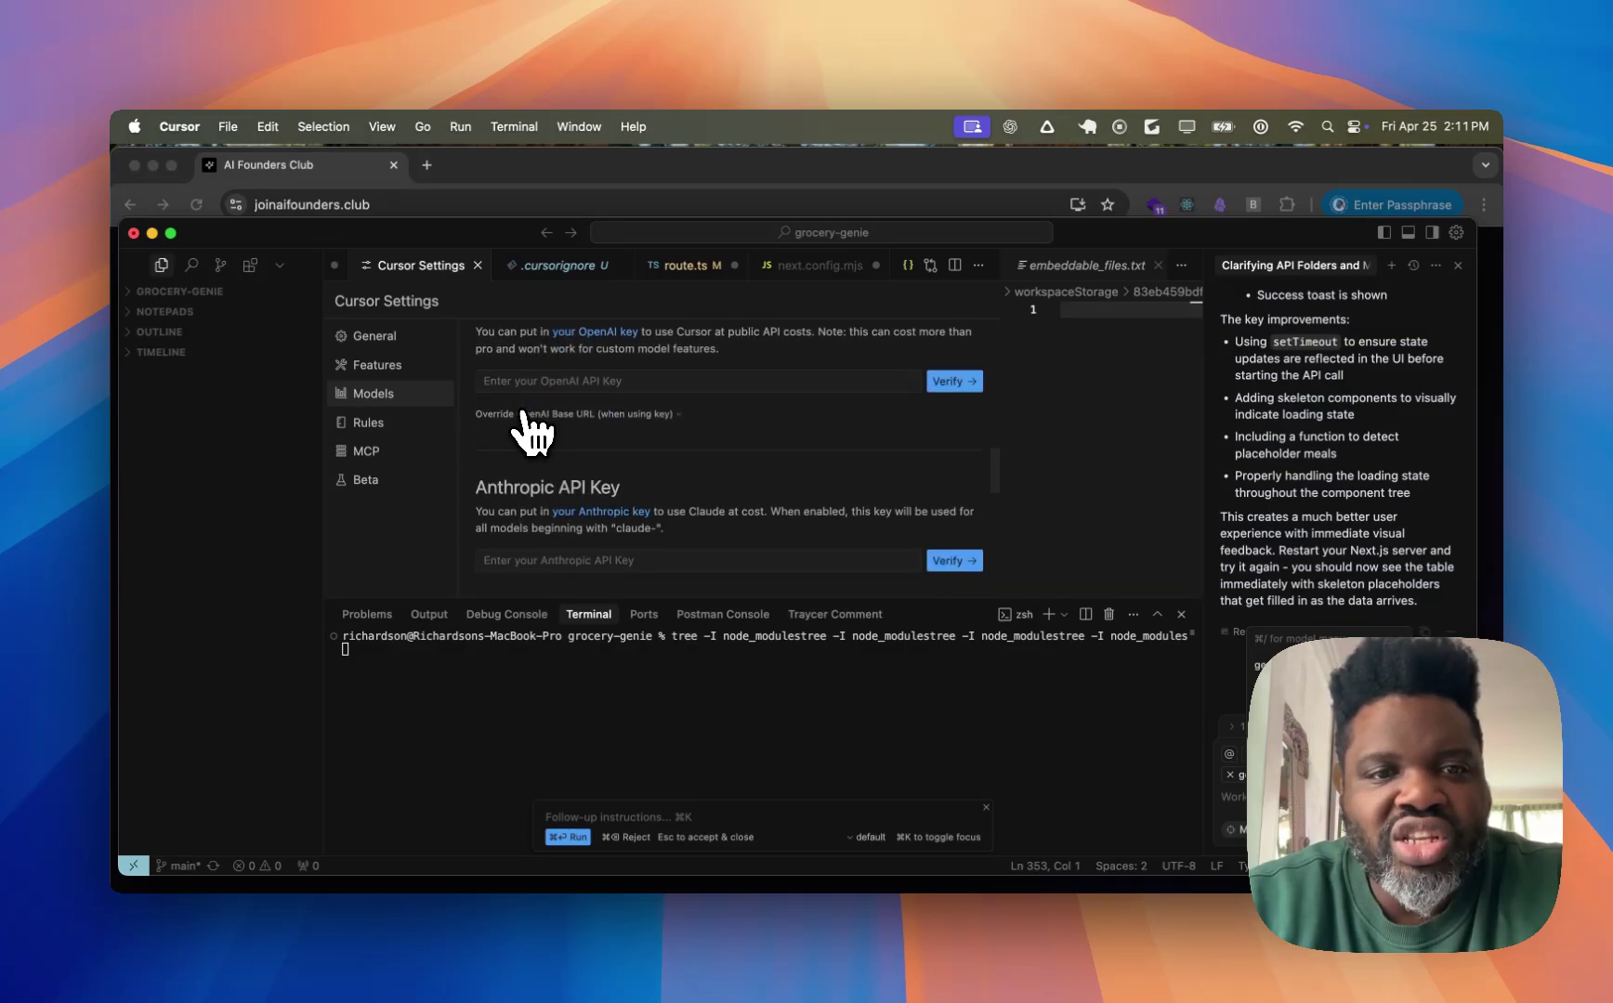
scroll(533, 429, "up", 15)
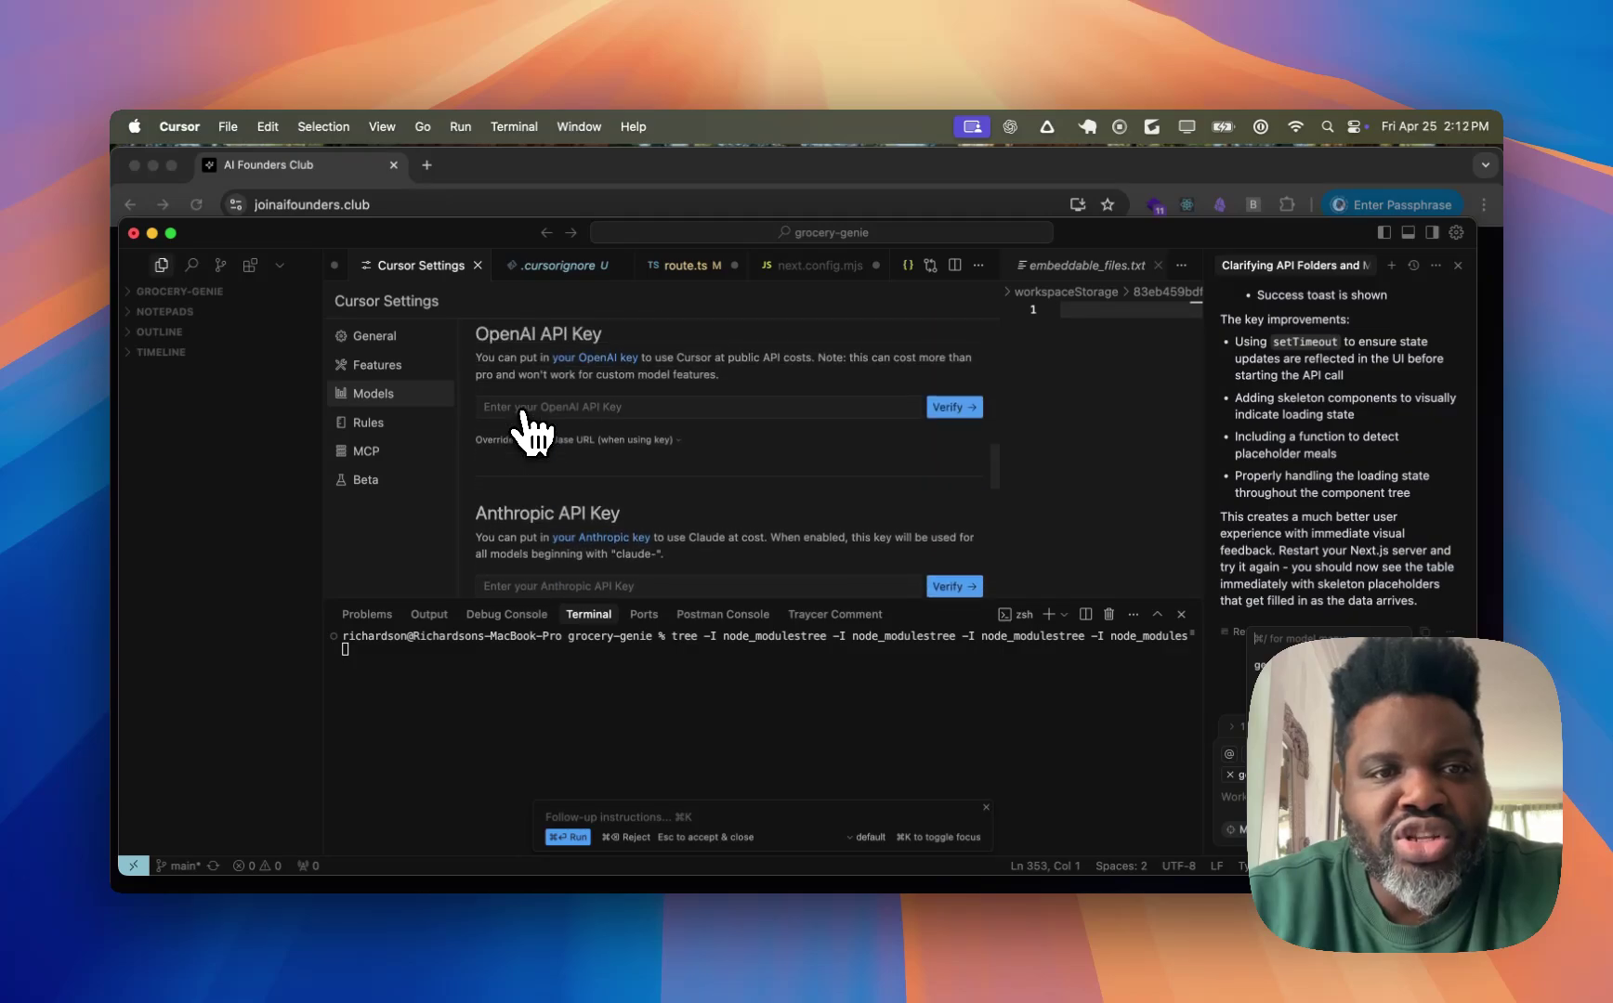
scroll(556, 450, "down", 20)
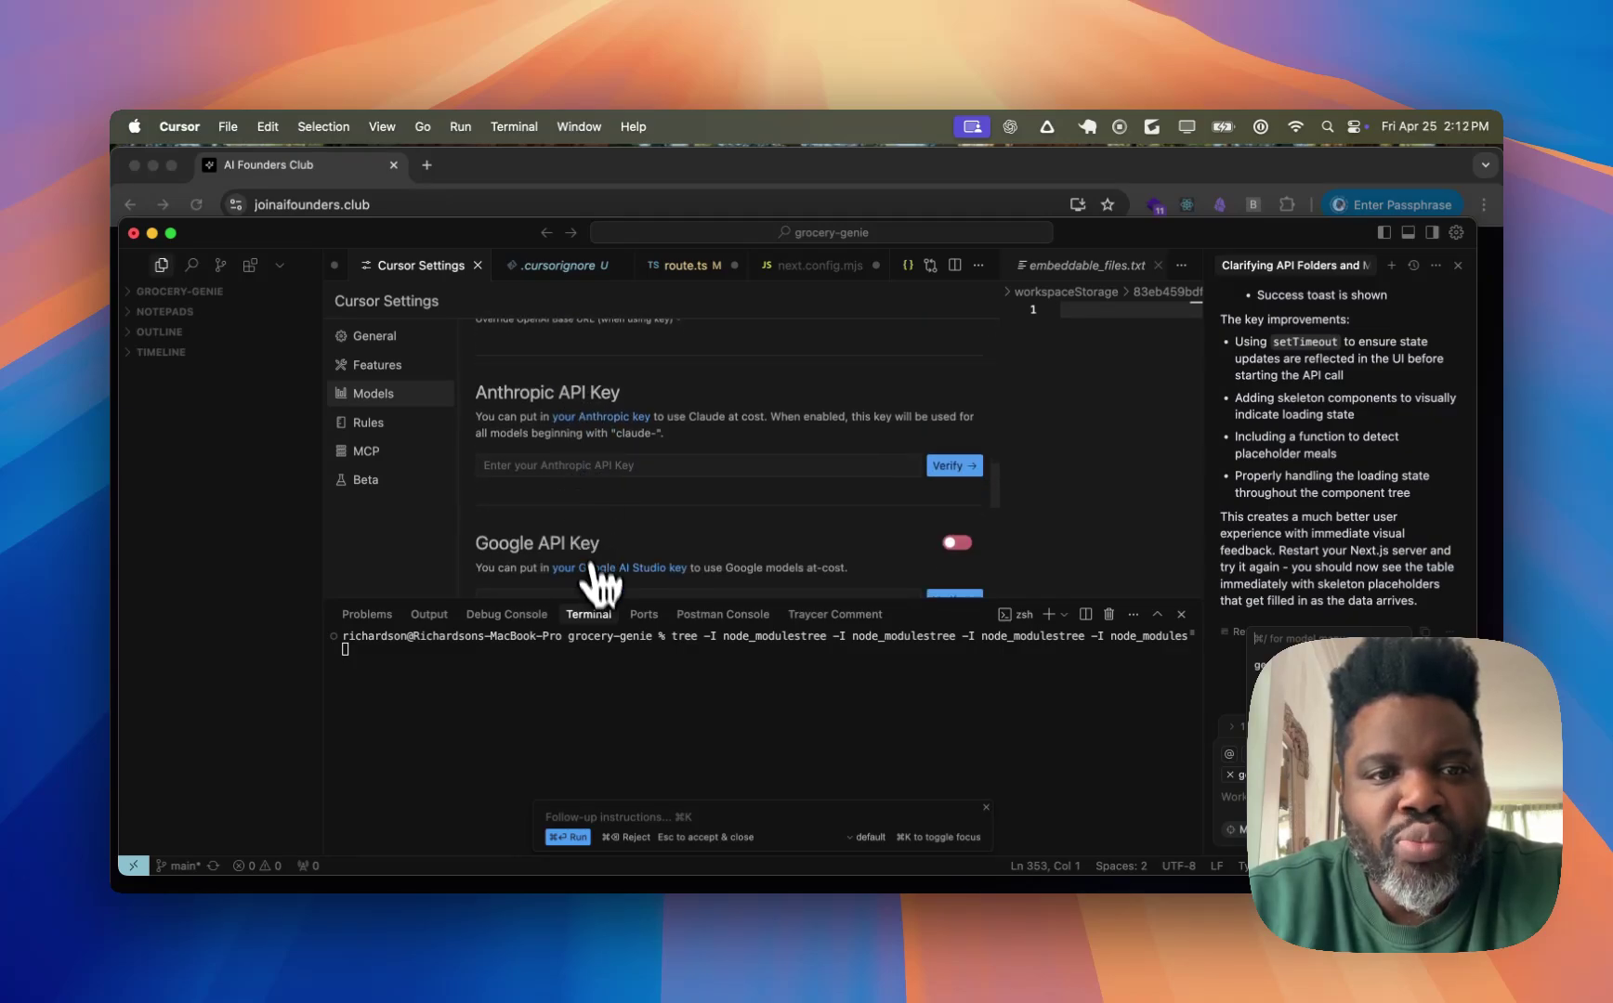
scroll(606, 557, "down", 3)
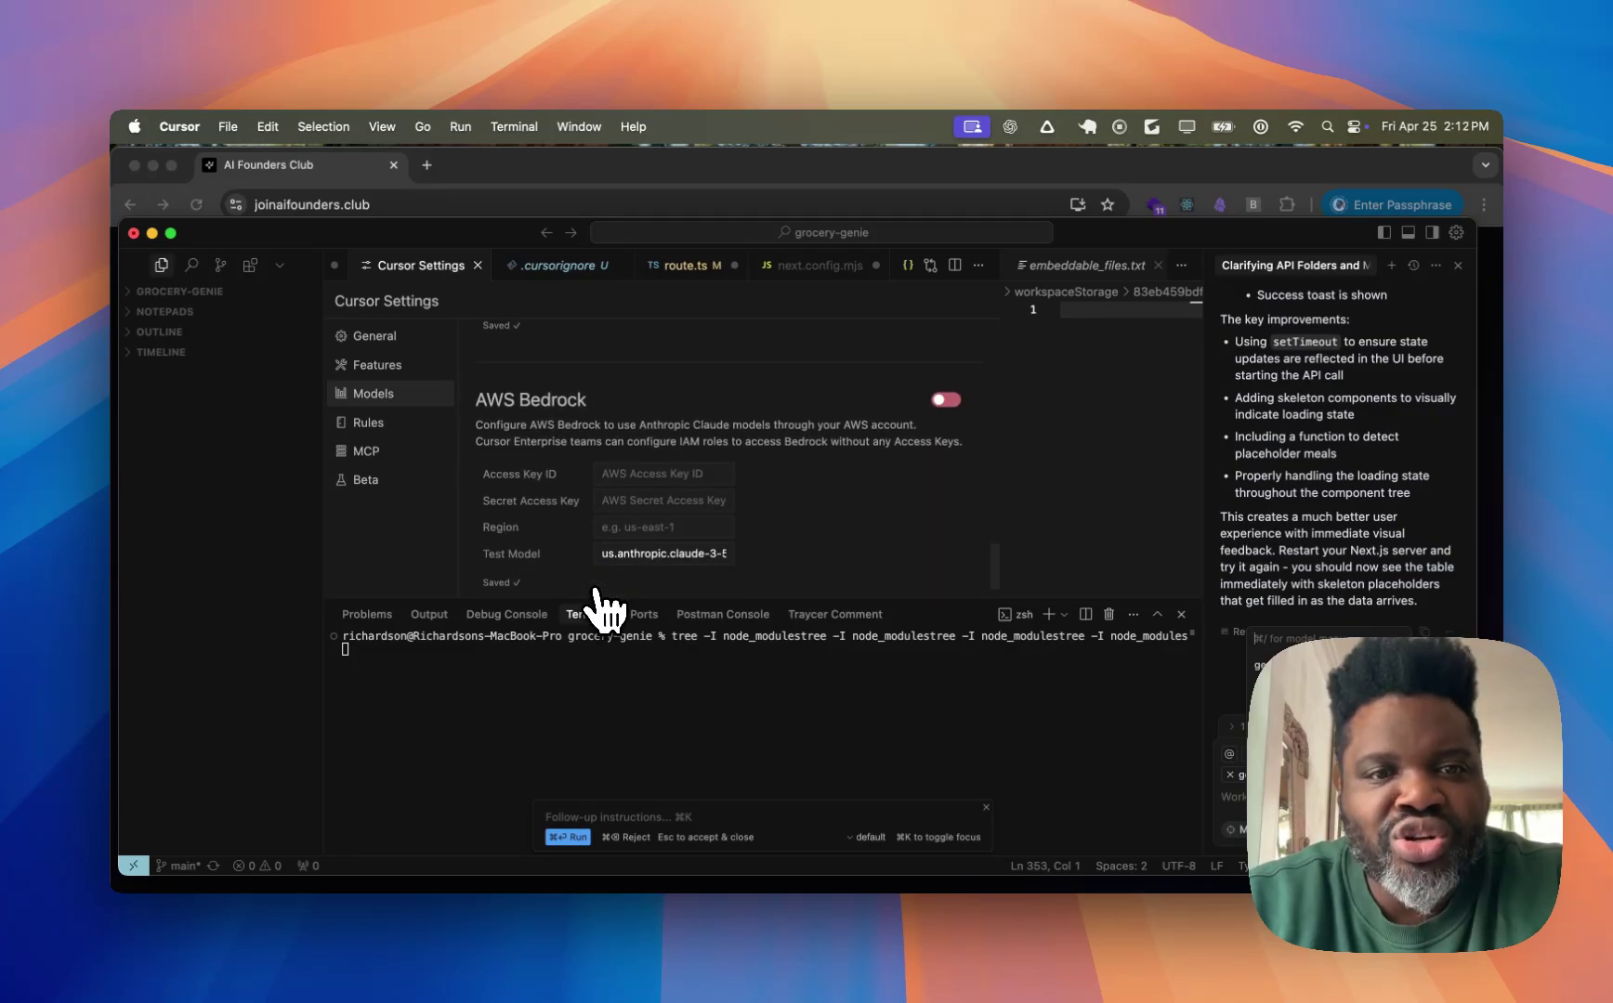
scroll(606, 604, "down", 1)
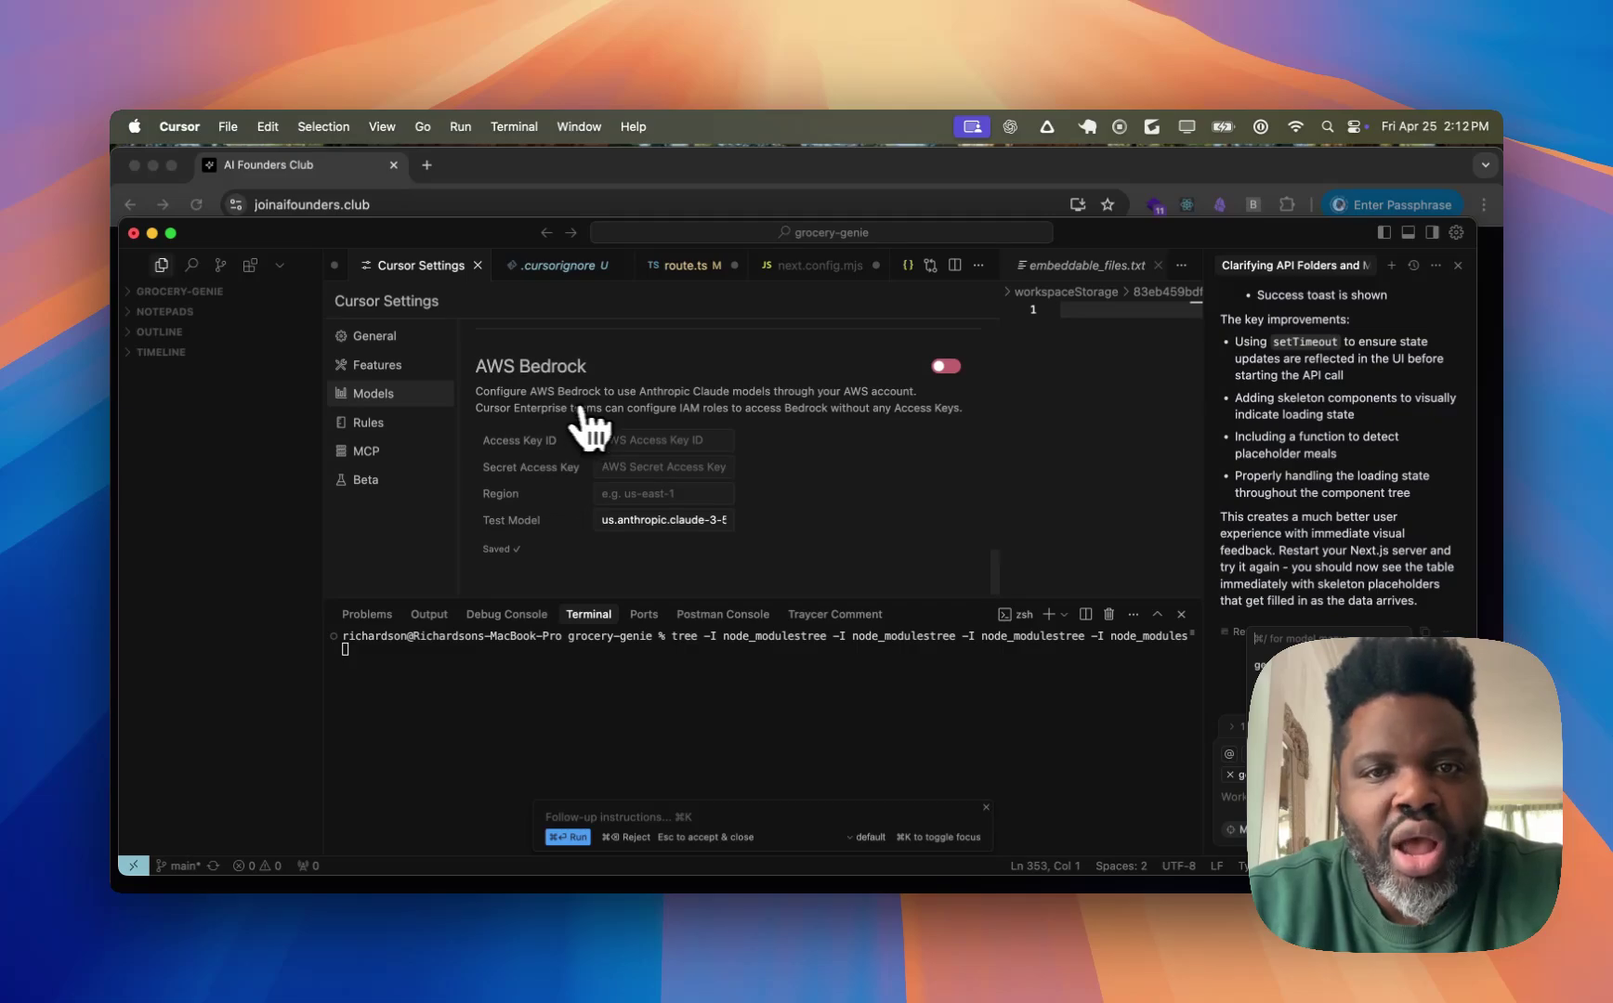
scroll(594, 425, "up", 8)
scroll(604, 427, "up", 5)
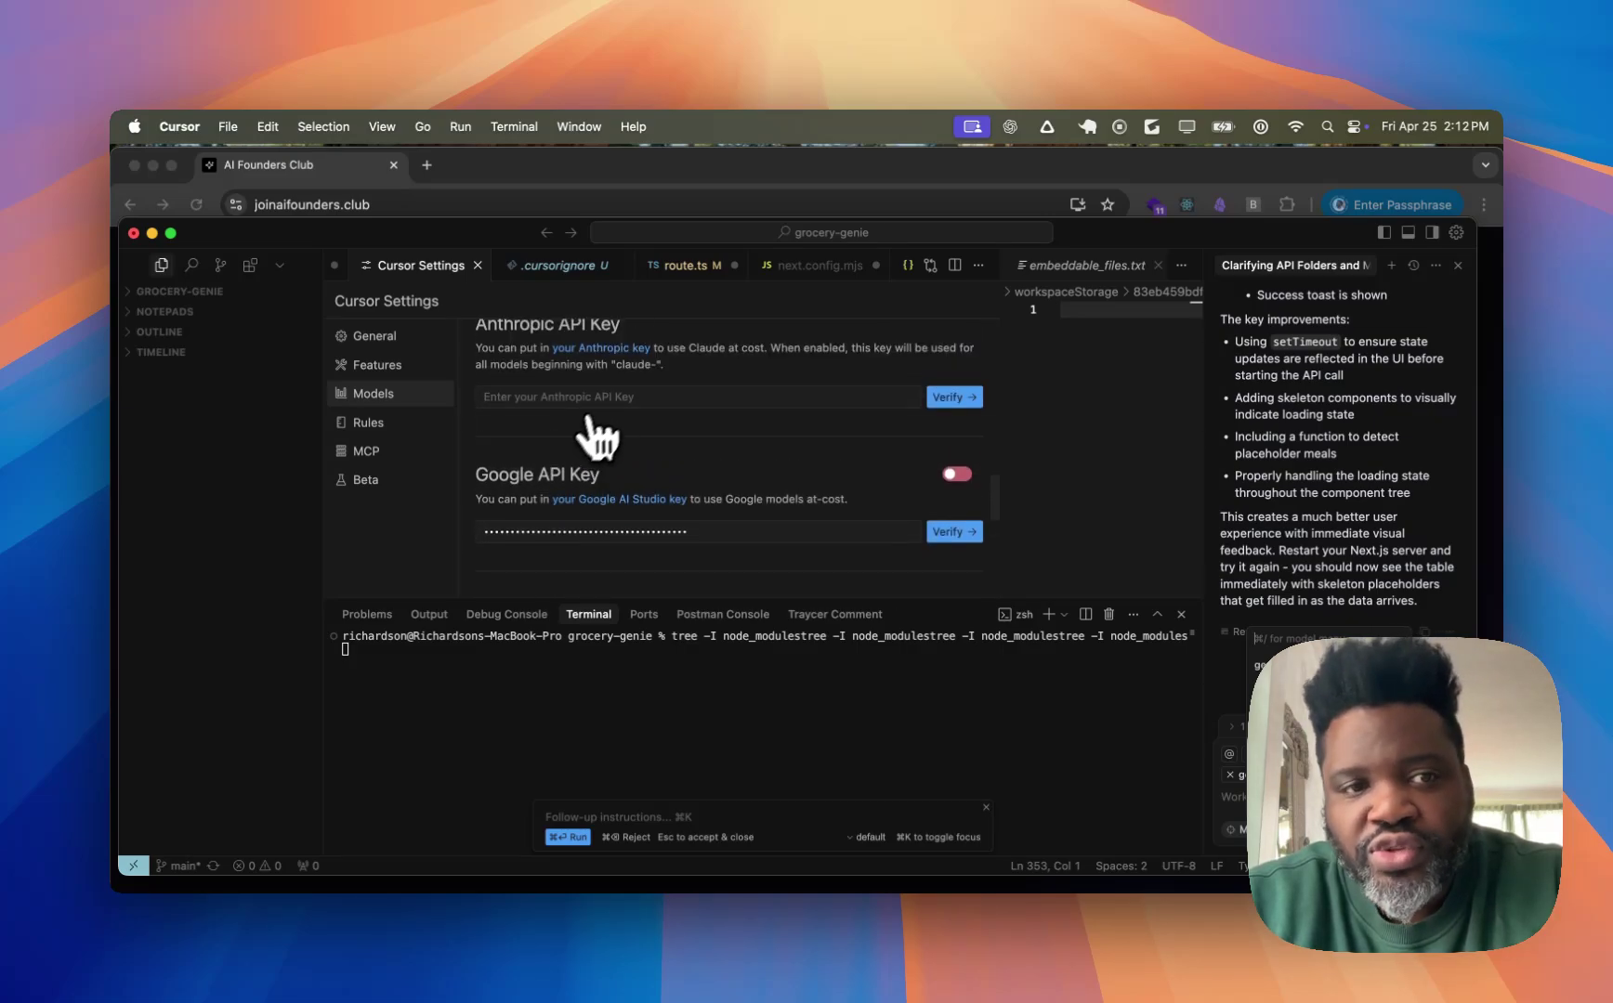
scroll(594, 437, "up", 6)
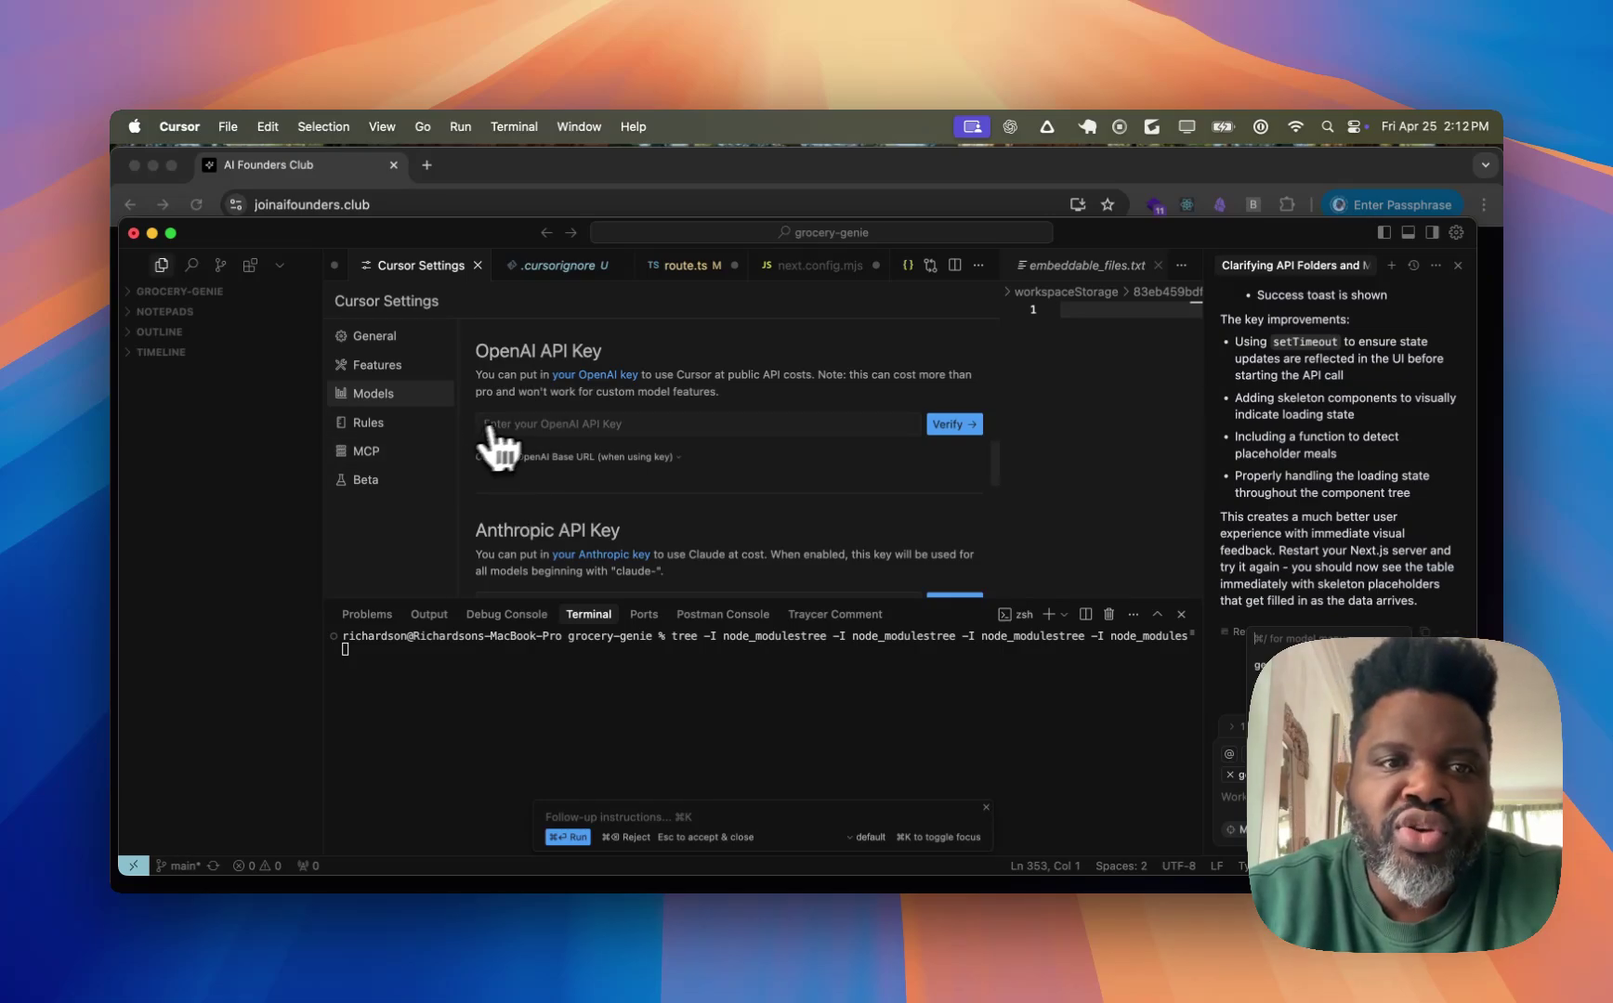
scroll(510, 446, "up", 4)
scroll(525, 444, "down", 4)
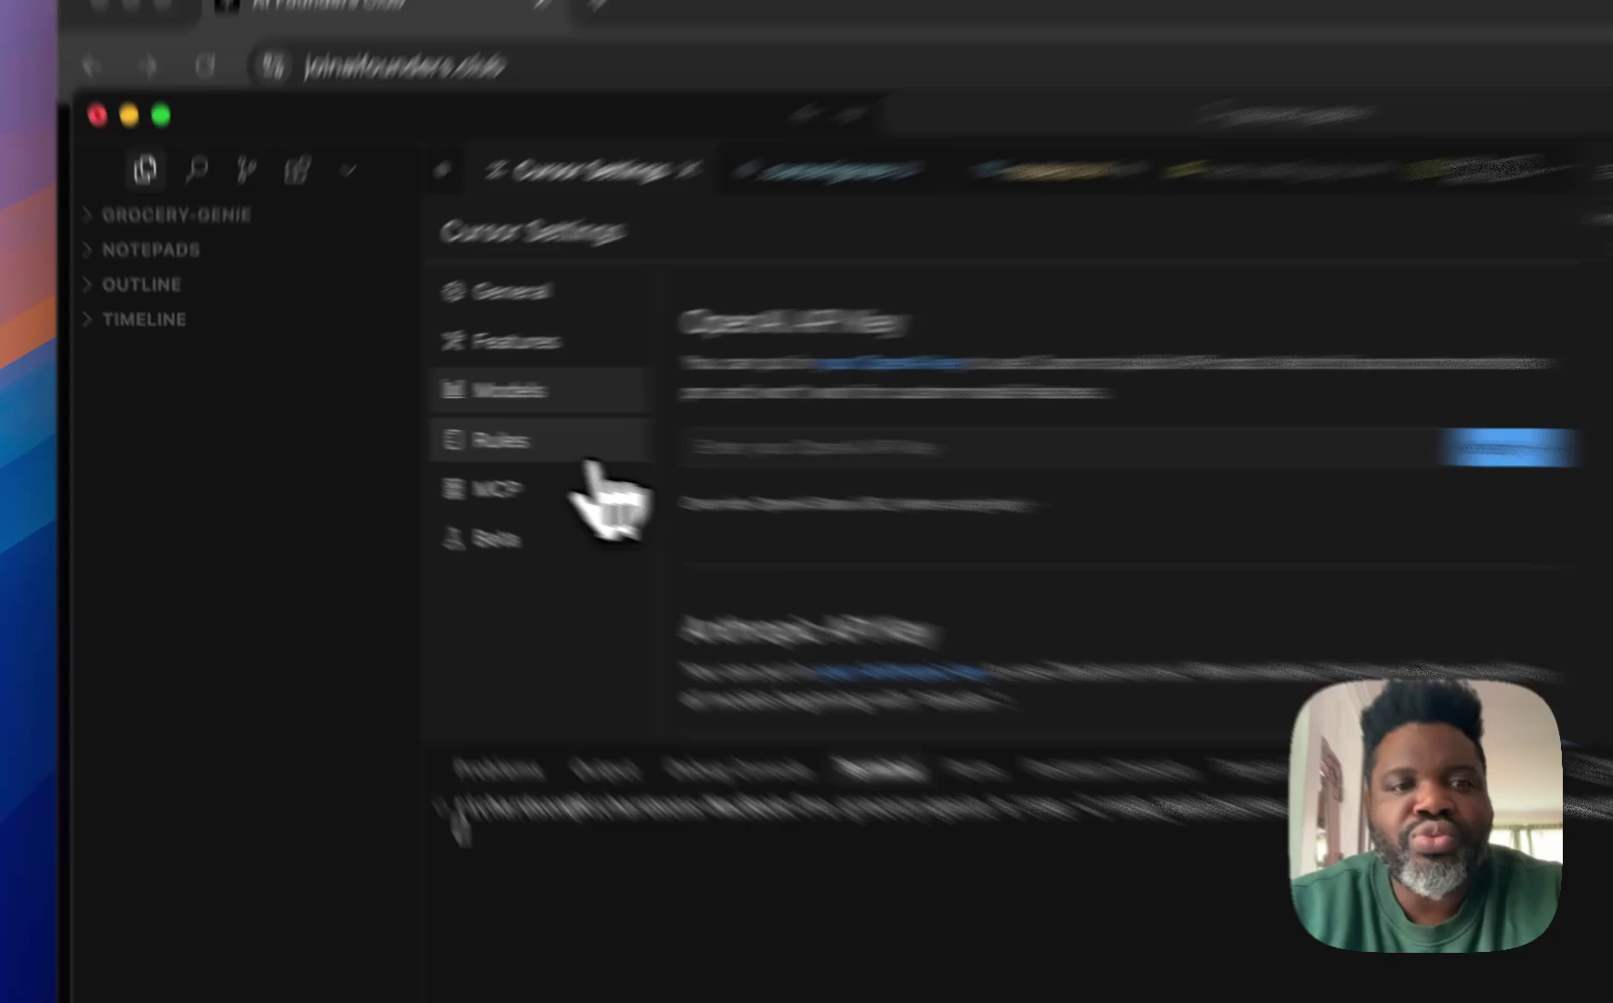
- Open the Rules settings and read through the User Rules, Project Rules and Include .cursorrules file sections
left_click(430, 433)
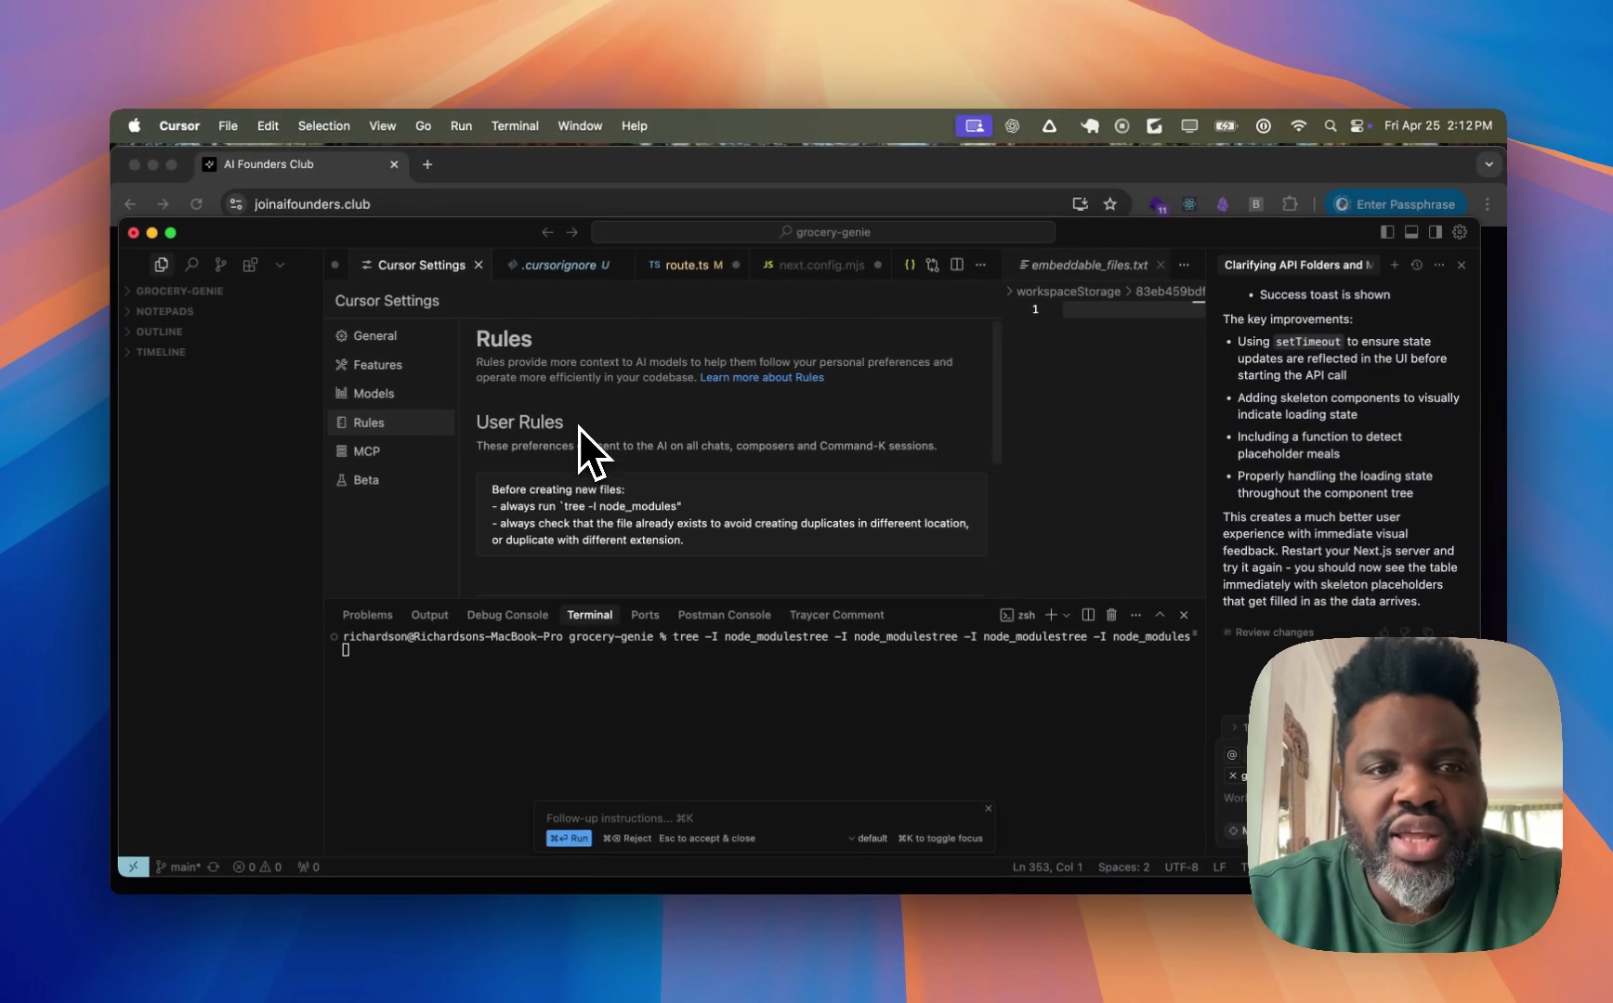
scroll(985, 520, "down", 2)
scroll(577, 426, "up", 1)
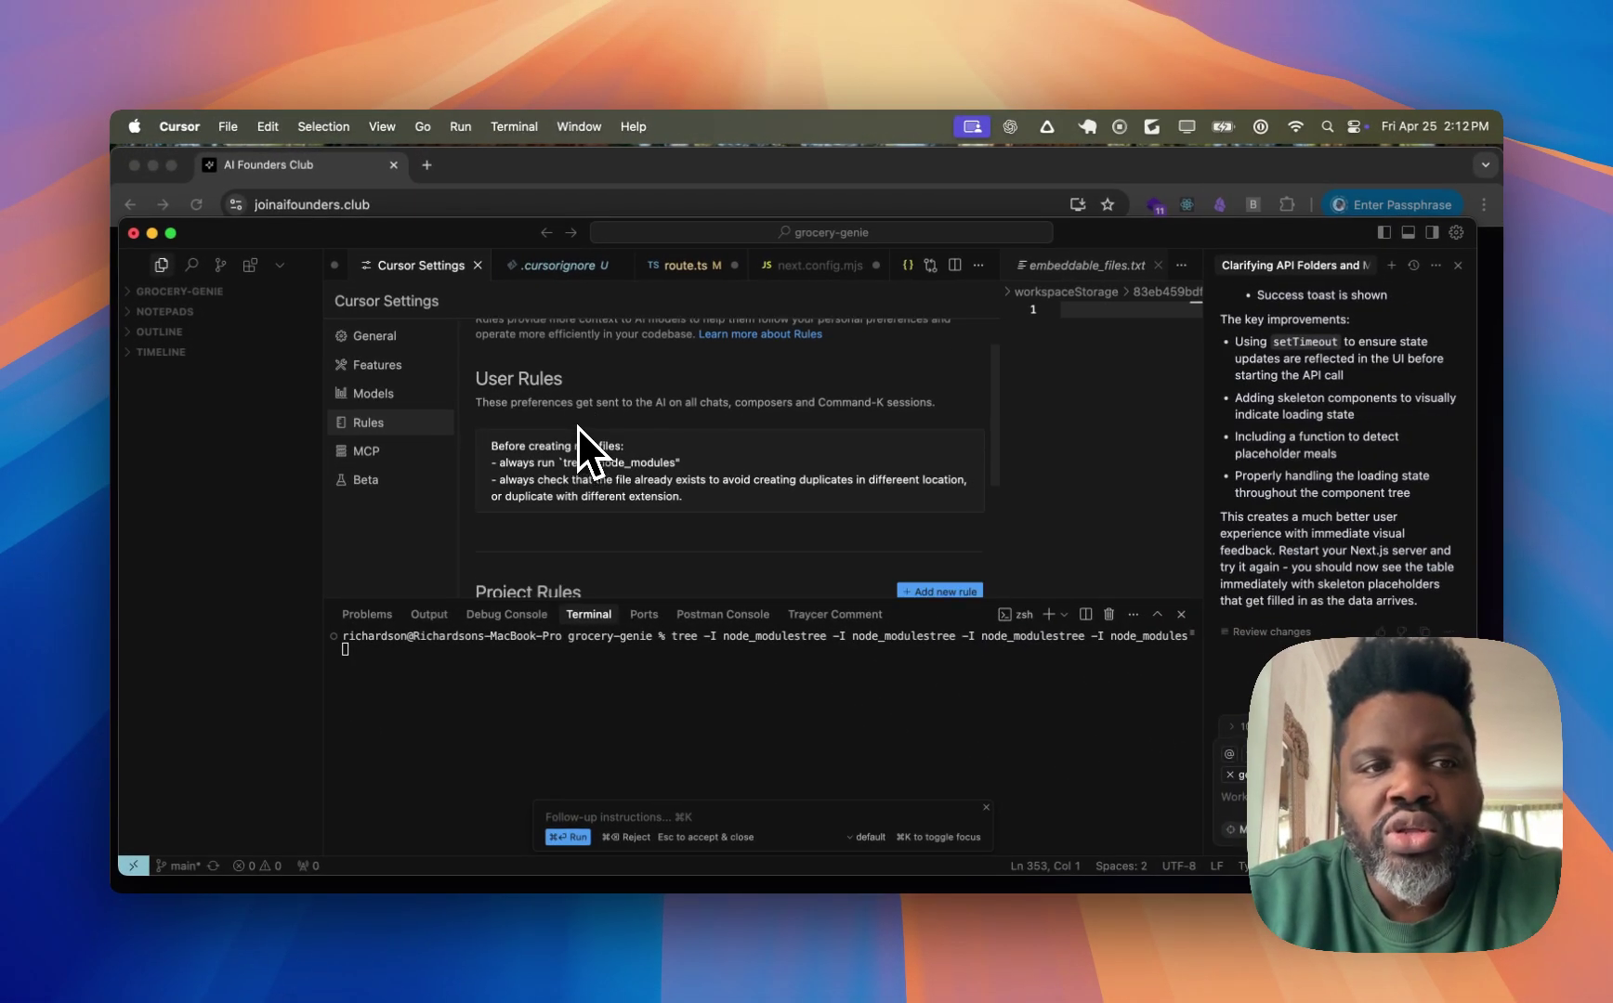
scroll(577, 425, "up", 3)
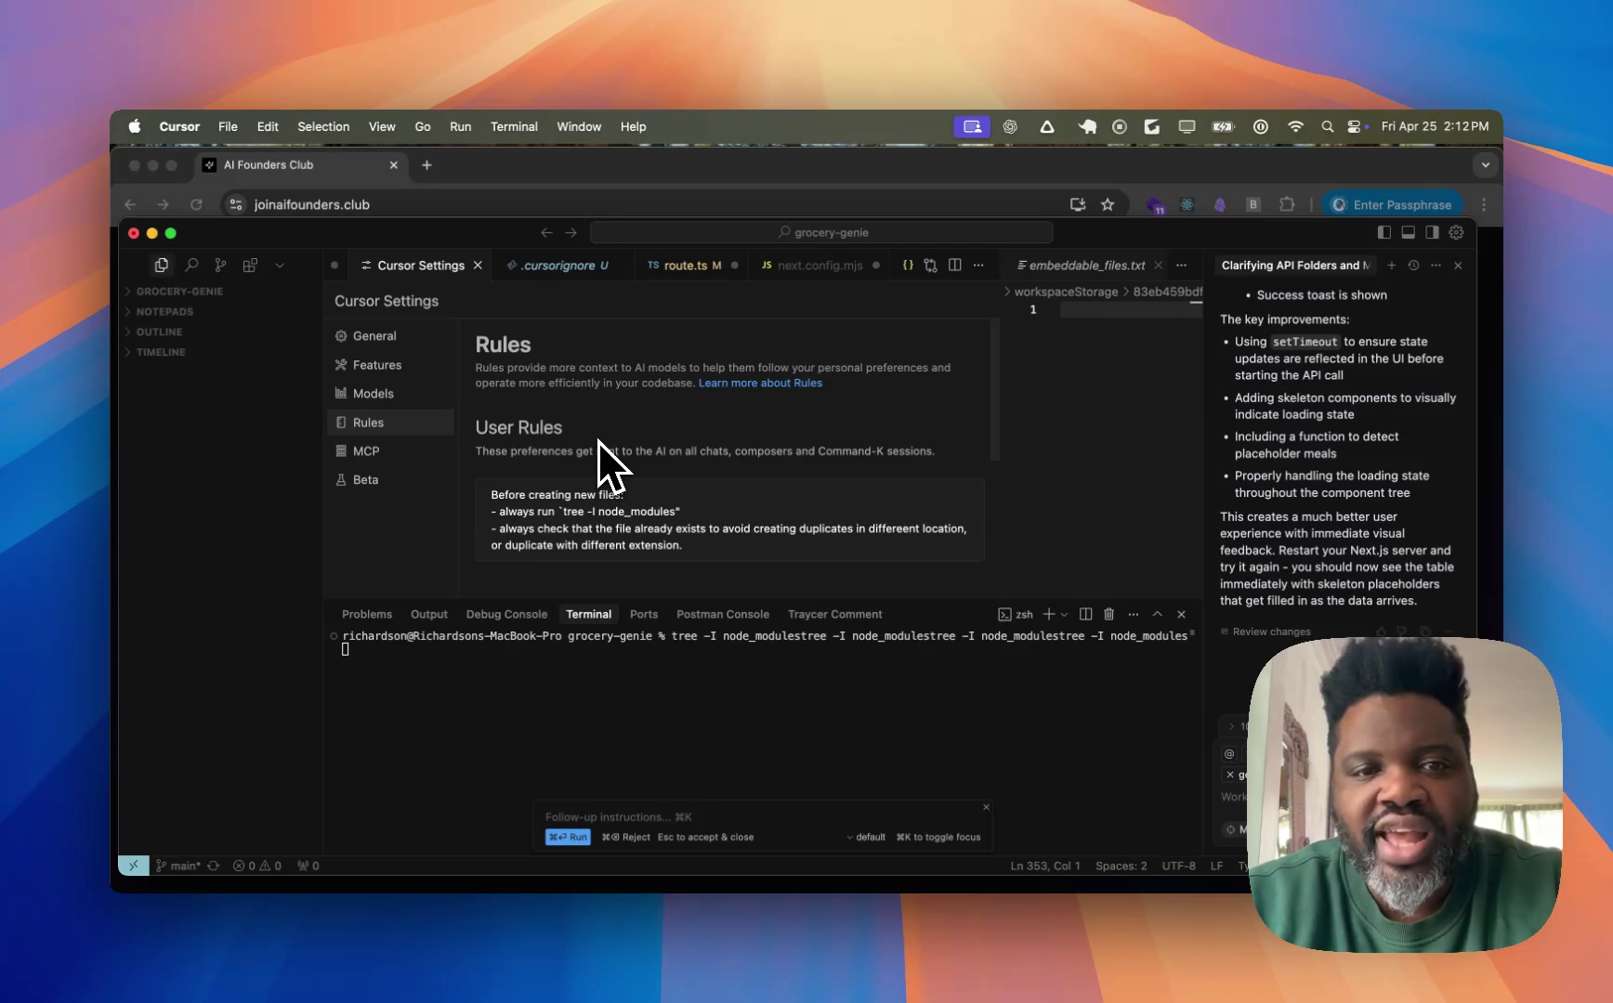
scroll(597, 437, "down", 3)
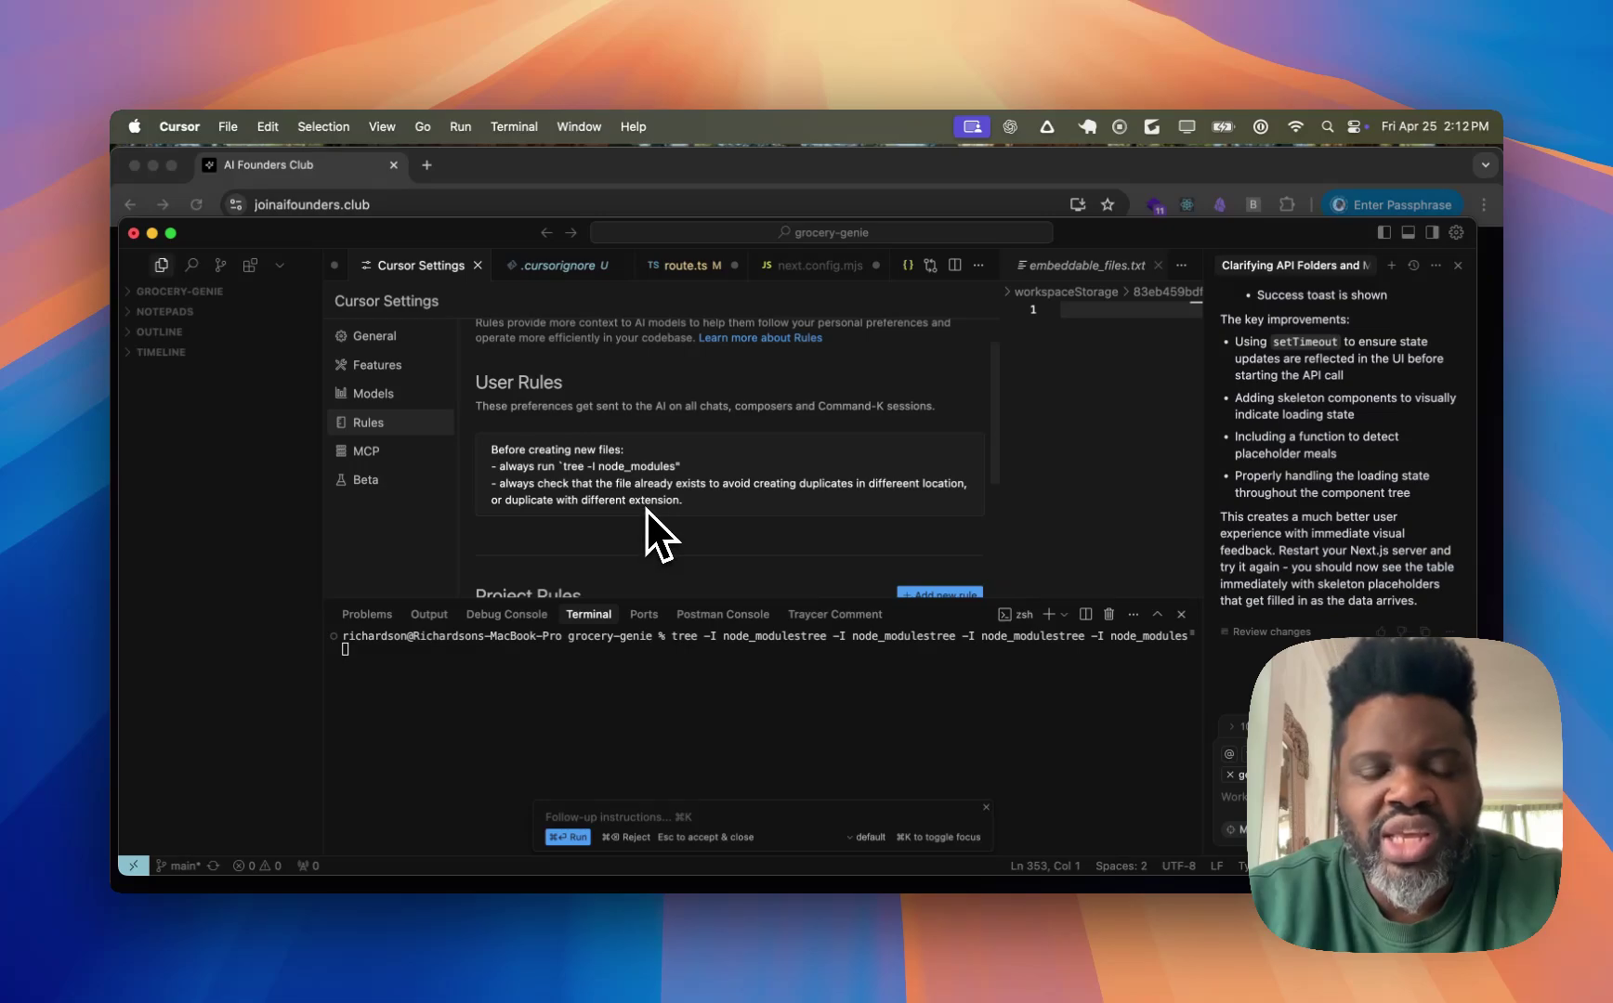
scroll(637, 506, "down", 5)
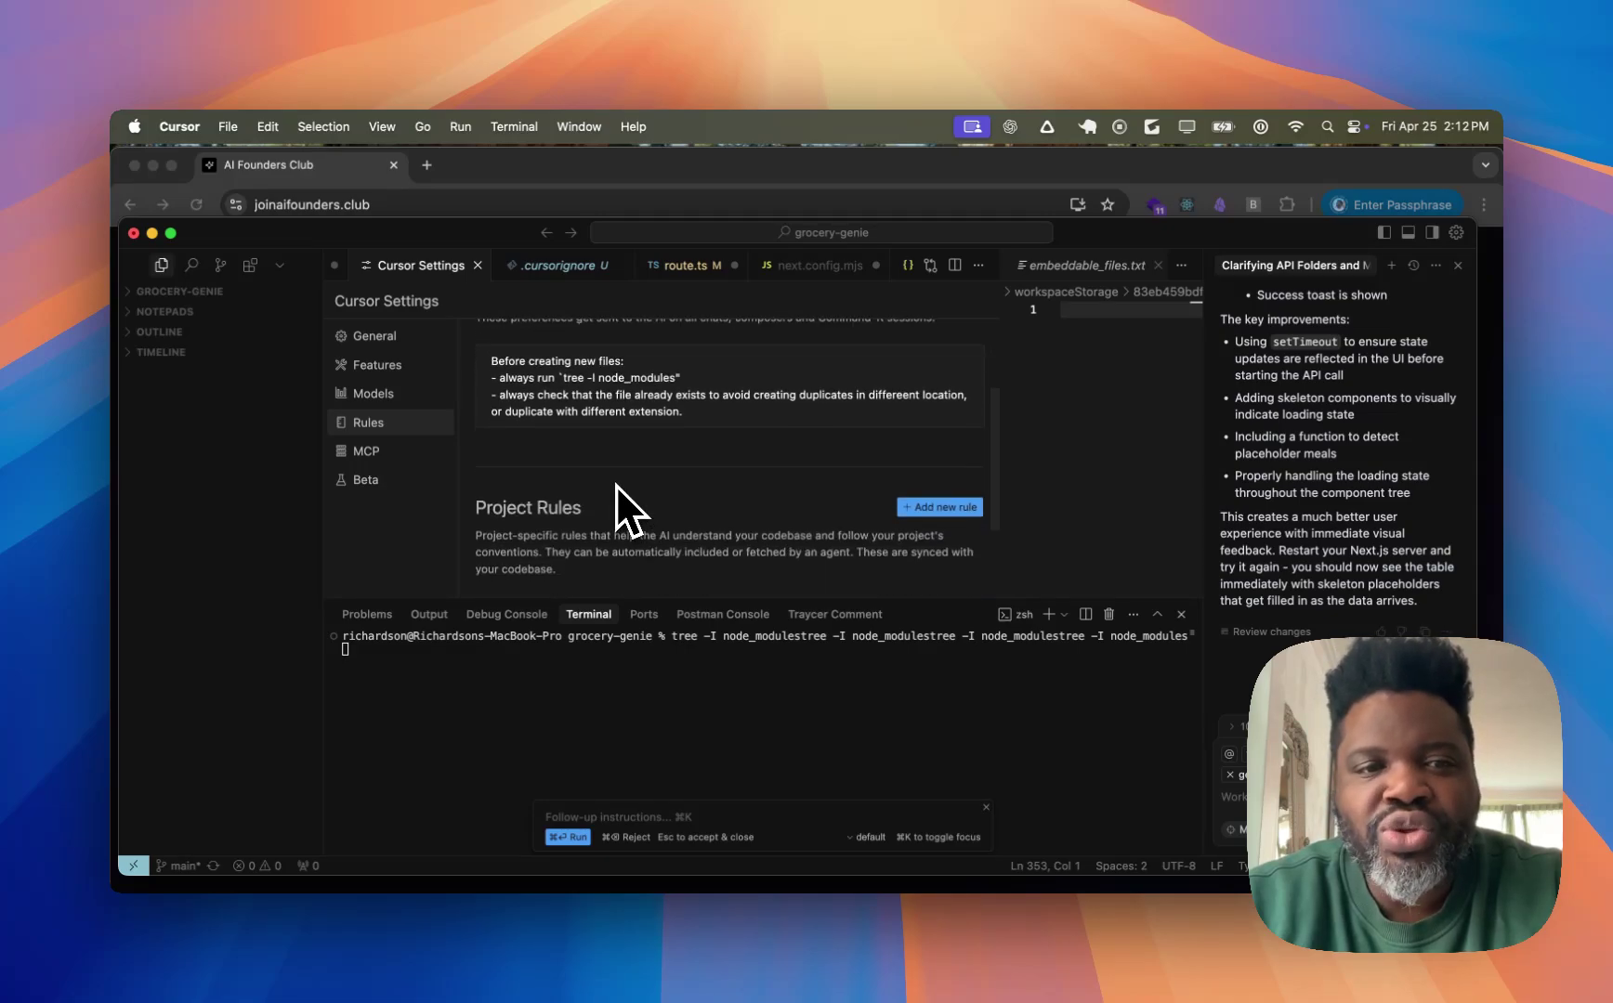
scroll(616, 507, "up", 5)
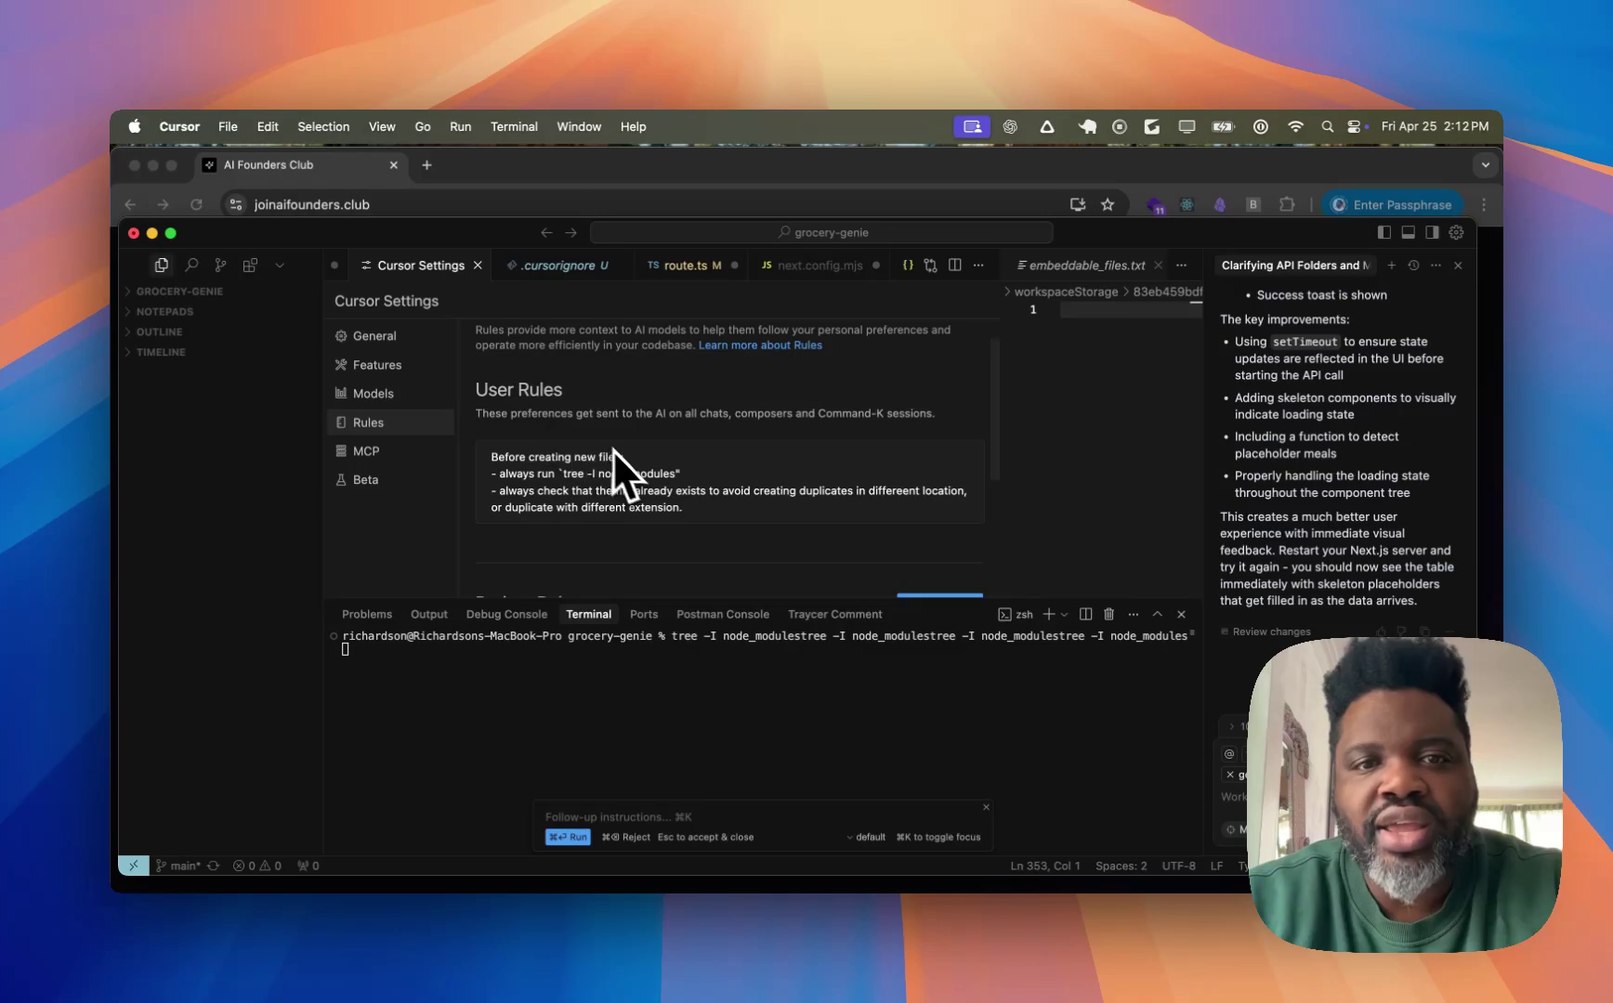
scroll(690, 524, "down", 10)
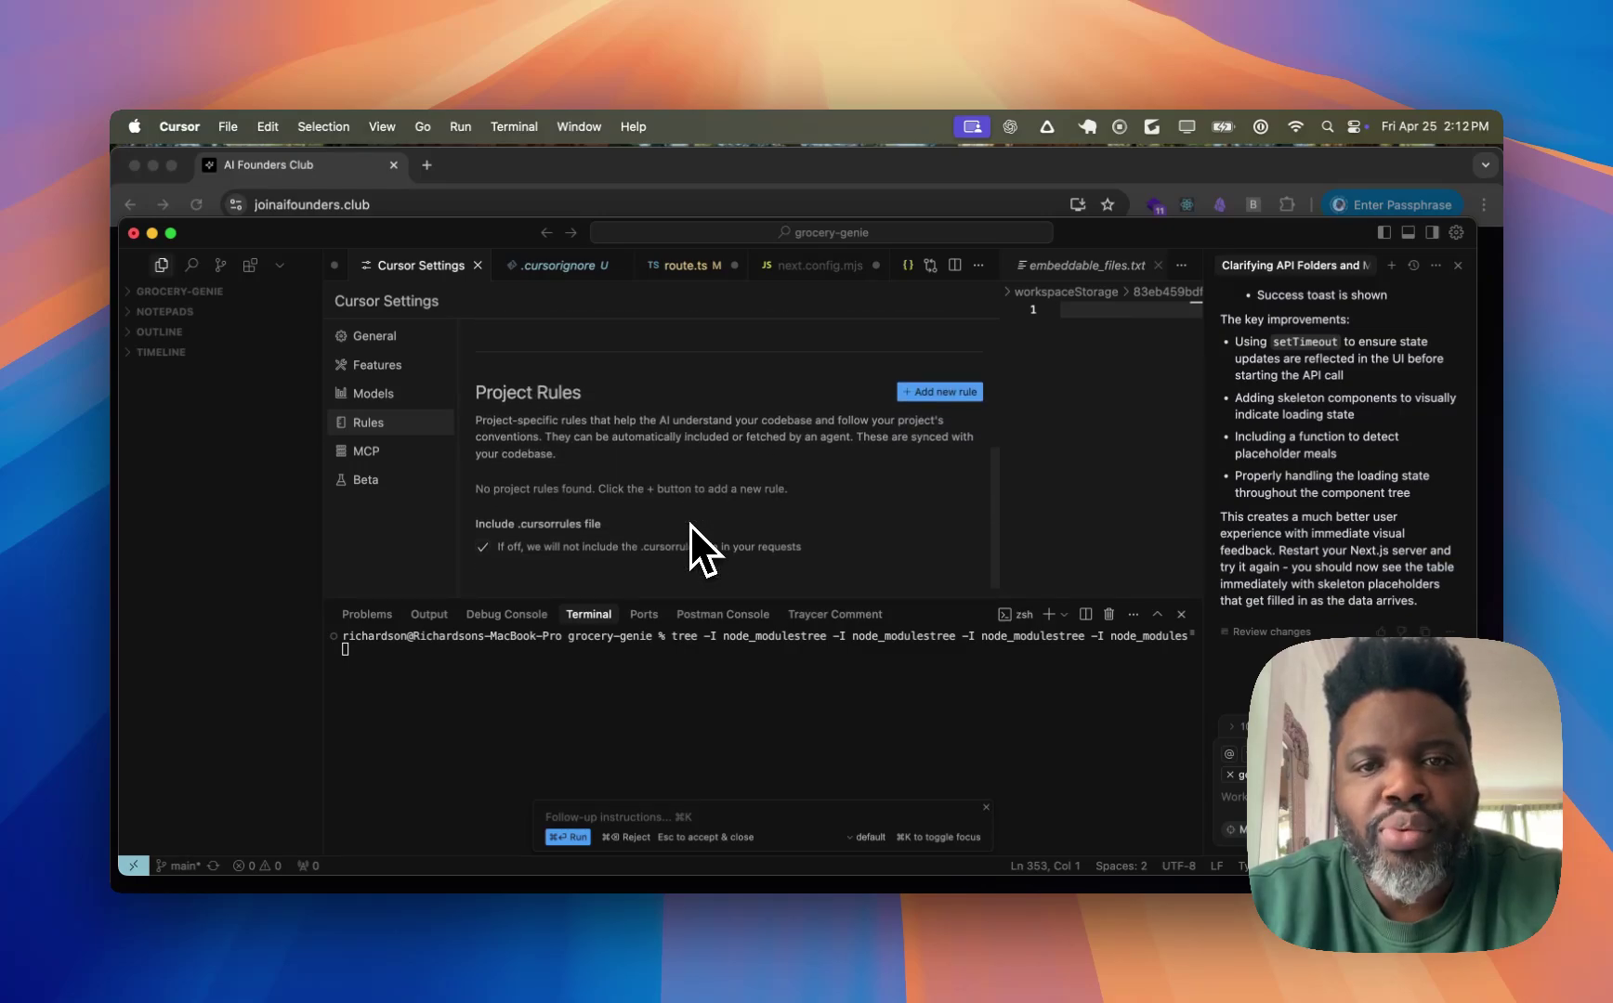
scroll(690, 524, "down", 1)
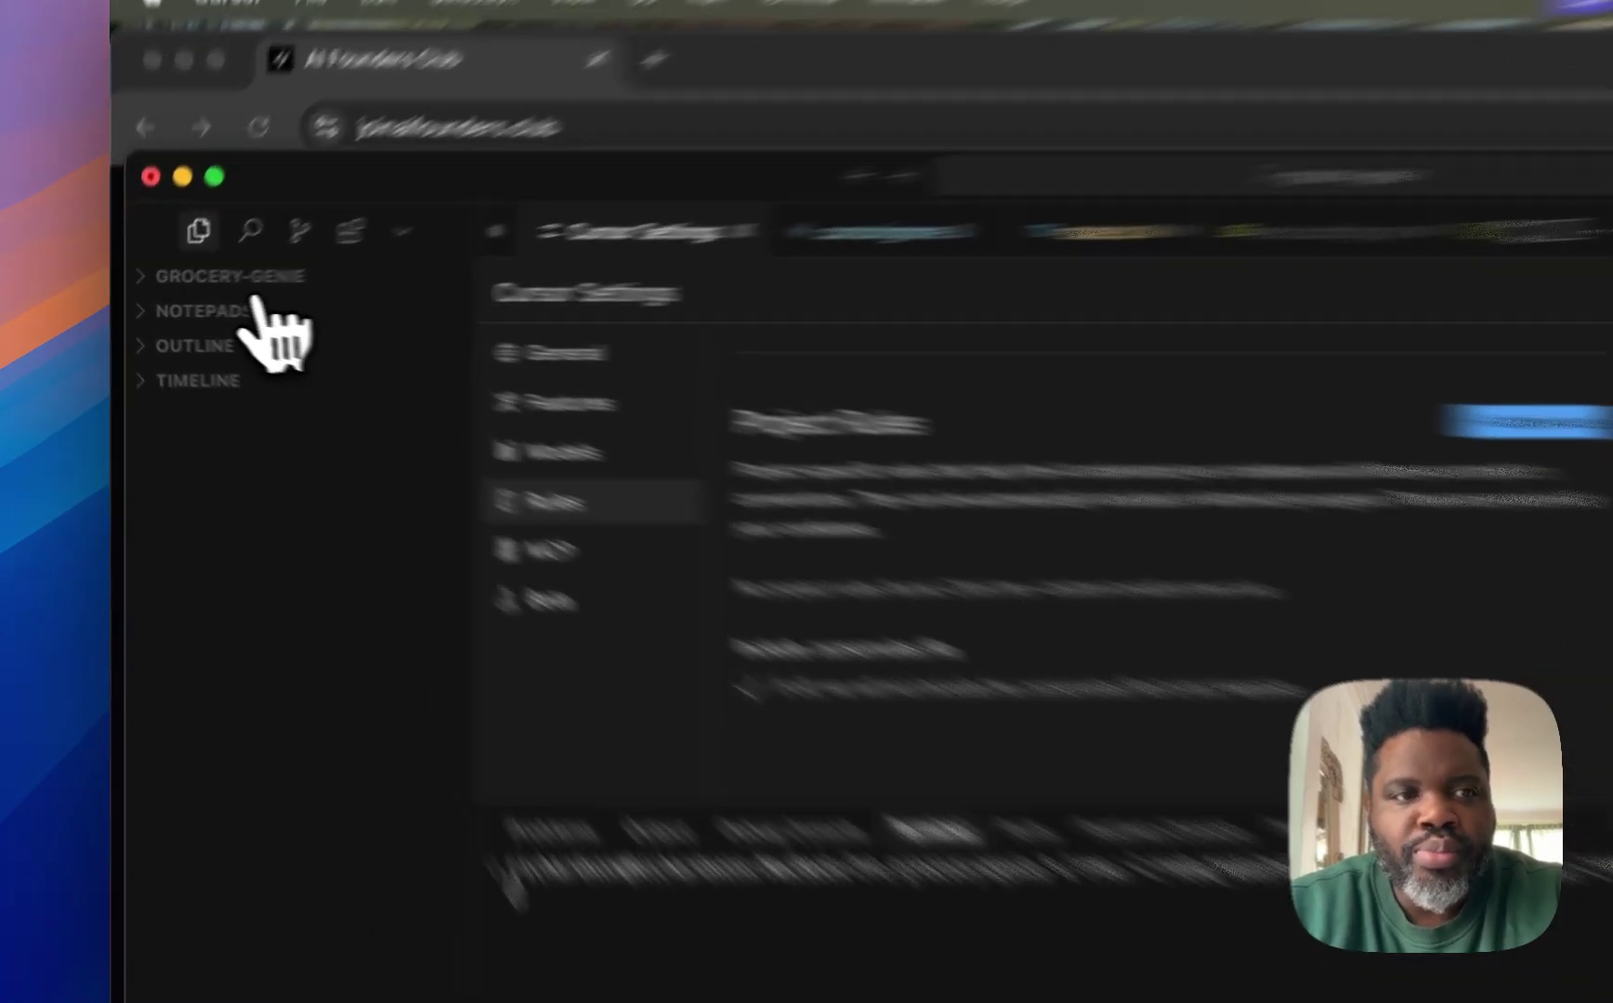
- Expand the grocery-genie project tree and add a new project rule named my-custom-rule
left_click(182, 292)
left_click(169, 331)
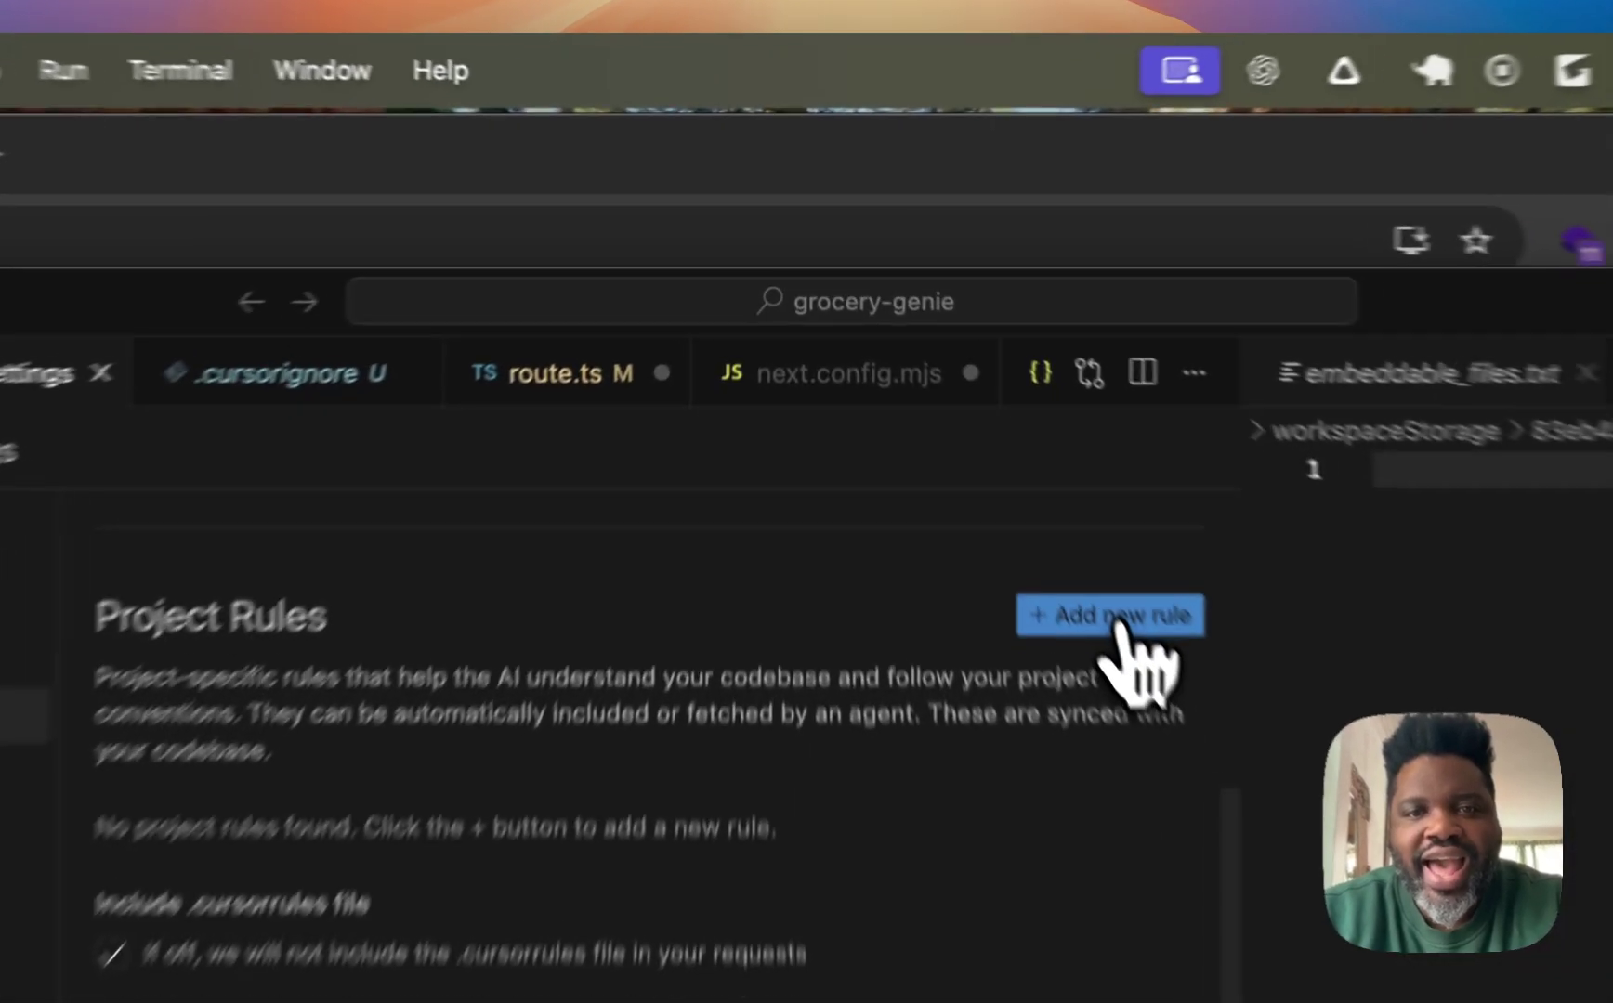
left_click(1119, 618)
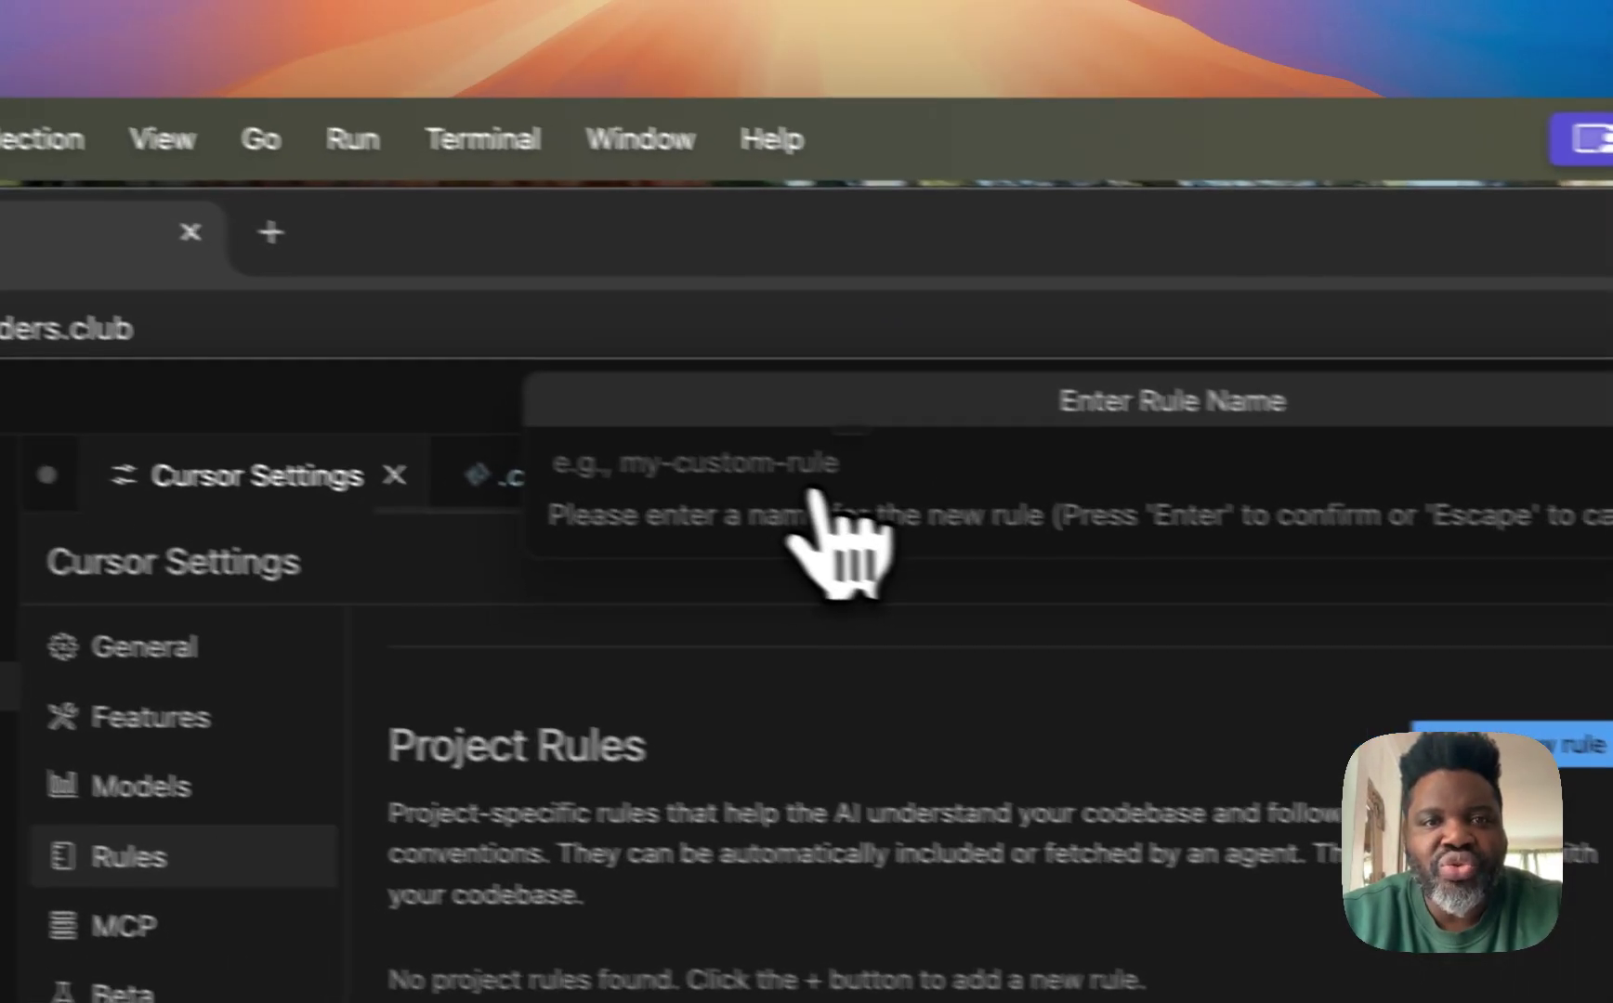
type("m-")
key("BackSpace")
type("y")
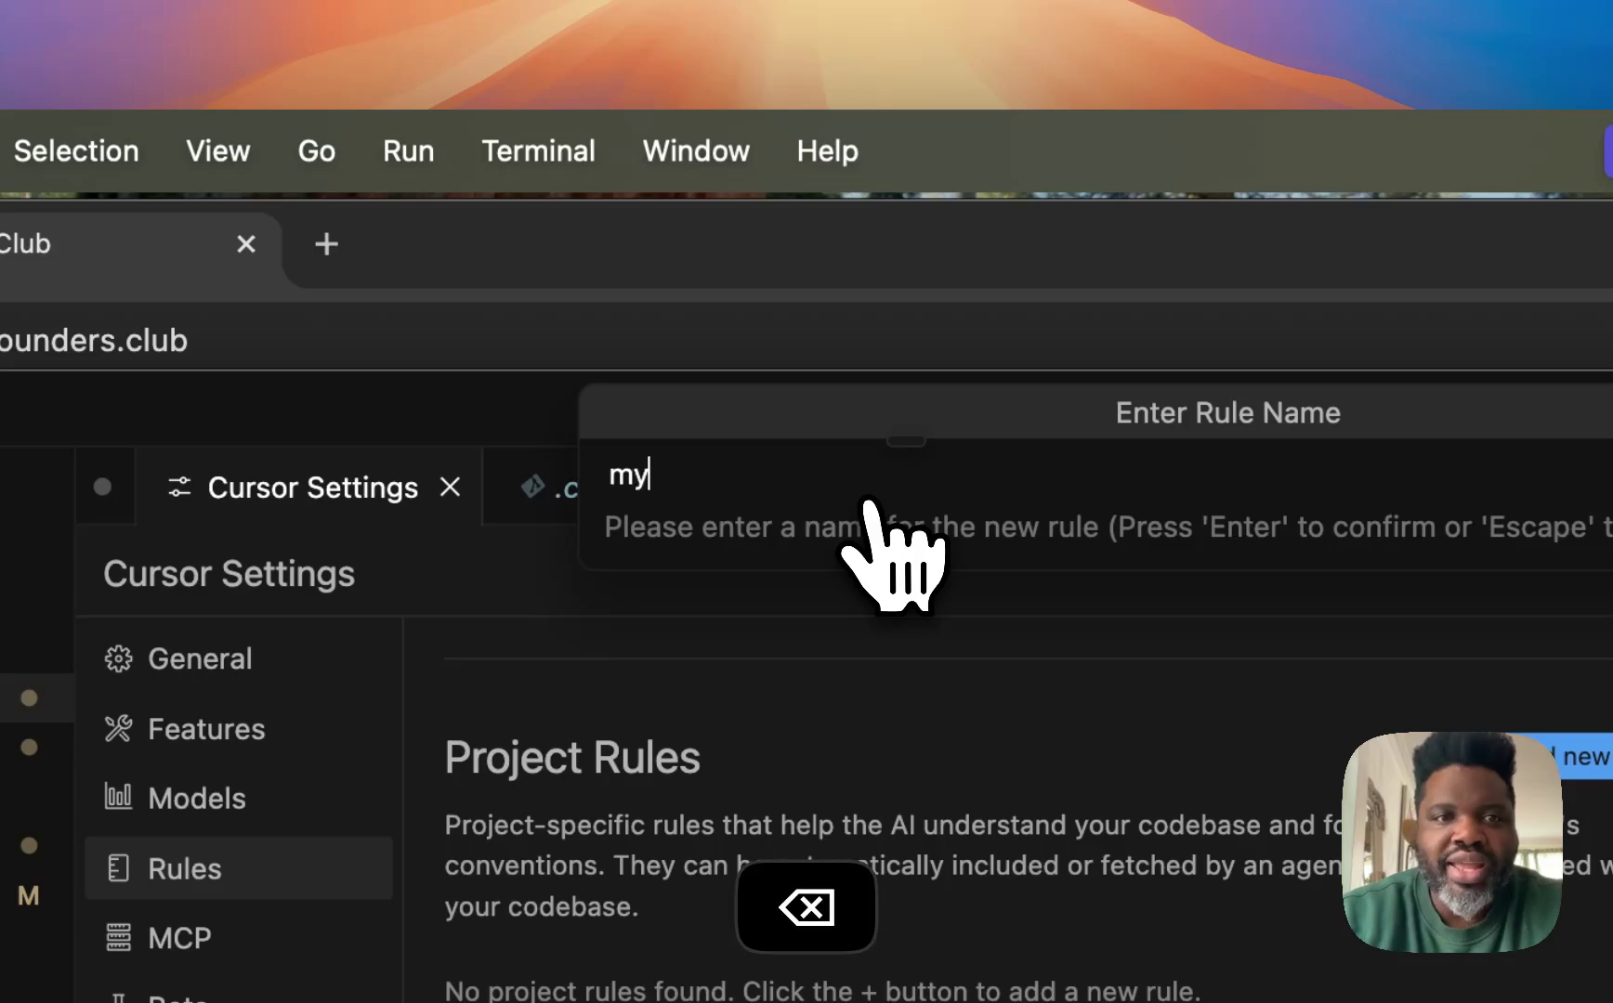
key("BackSpace")
type("y=")
key("BackSpace")
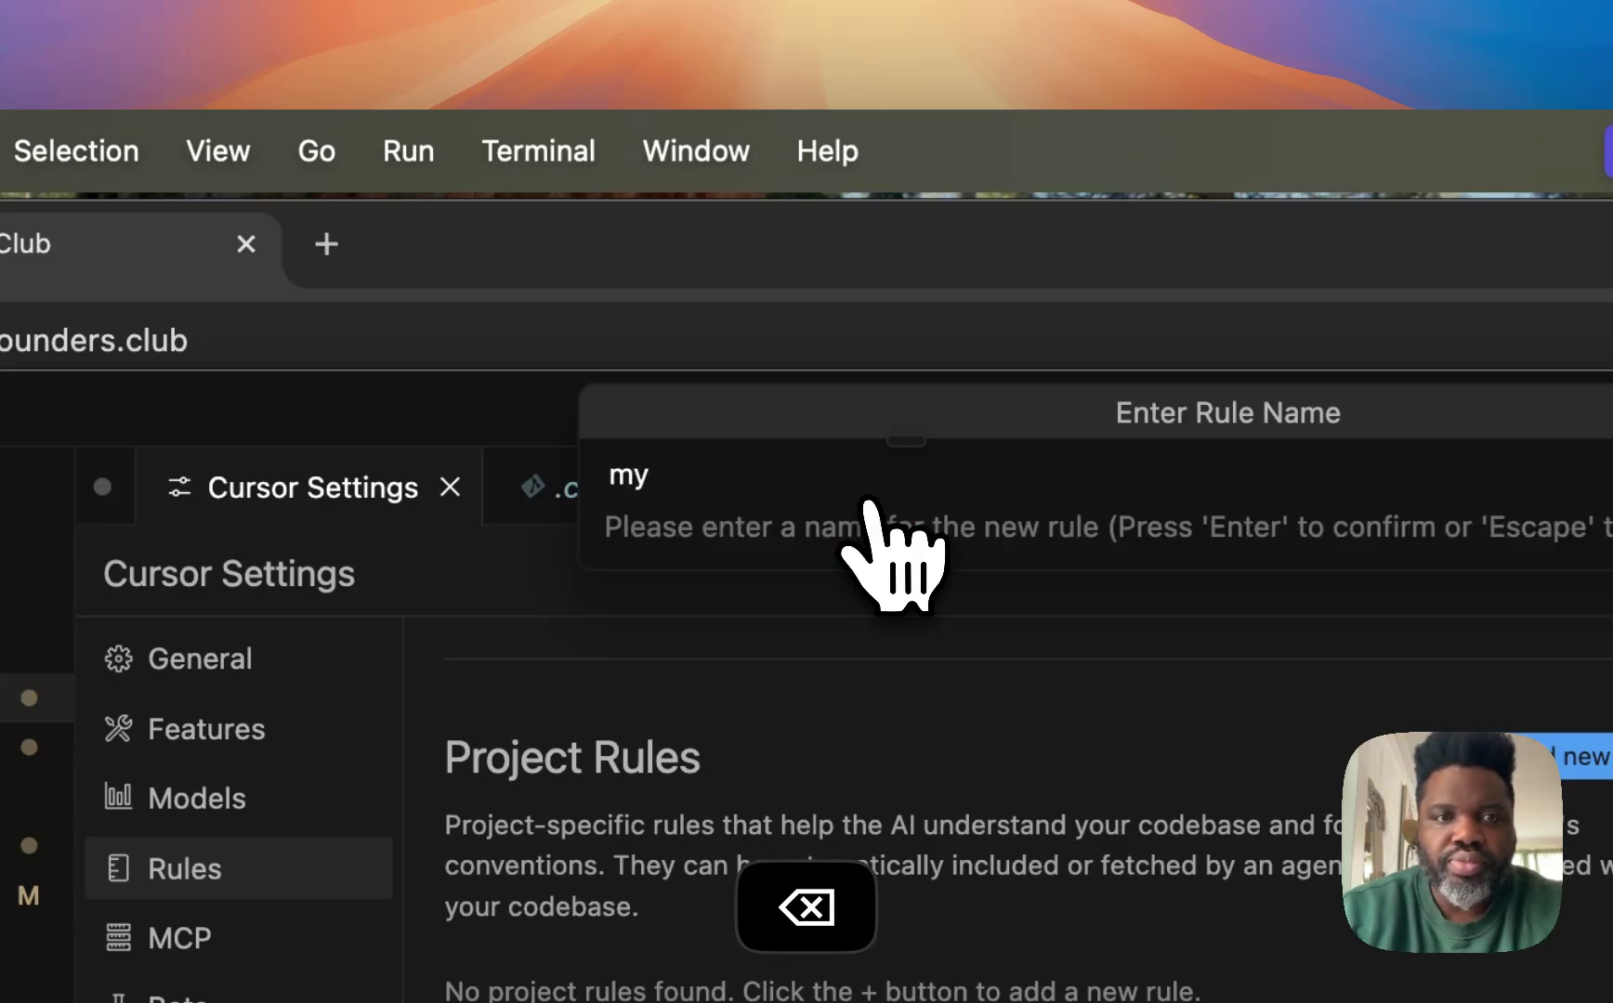
type("-custom-rule")
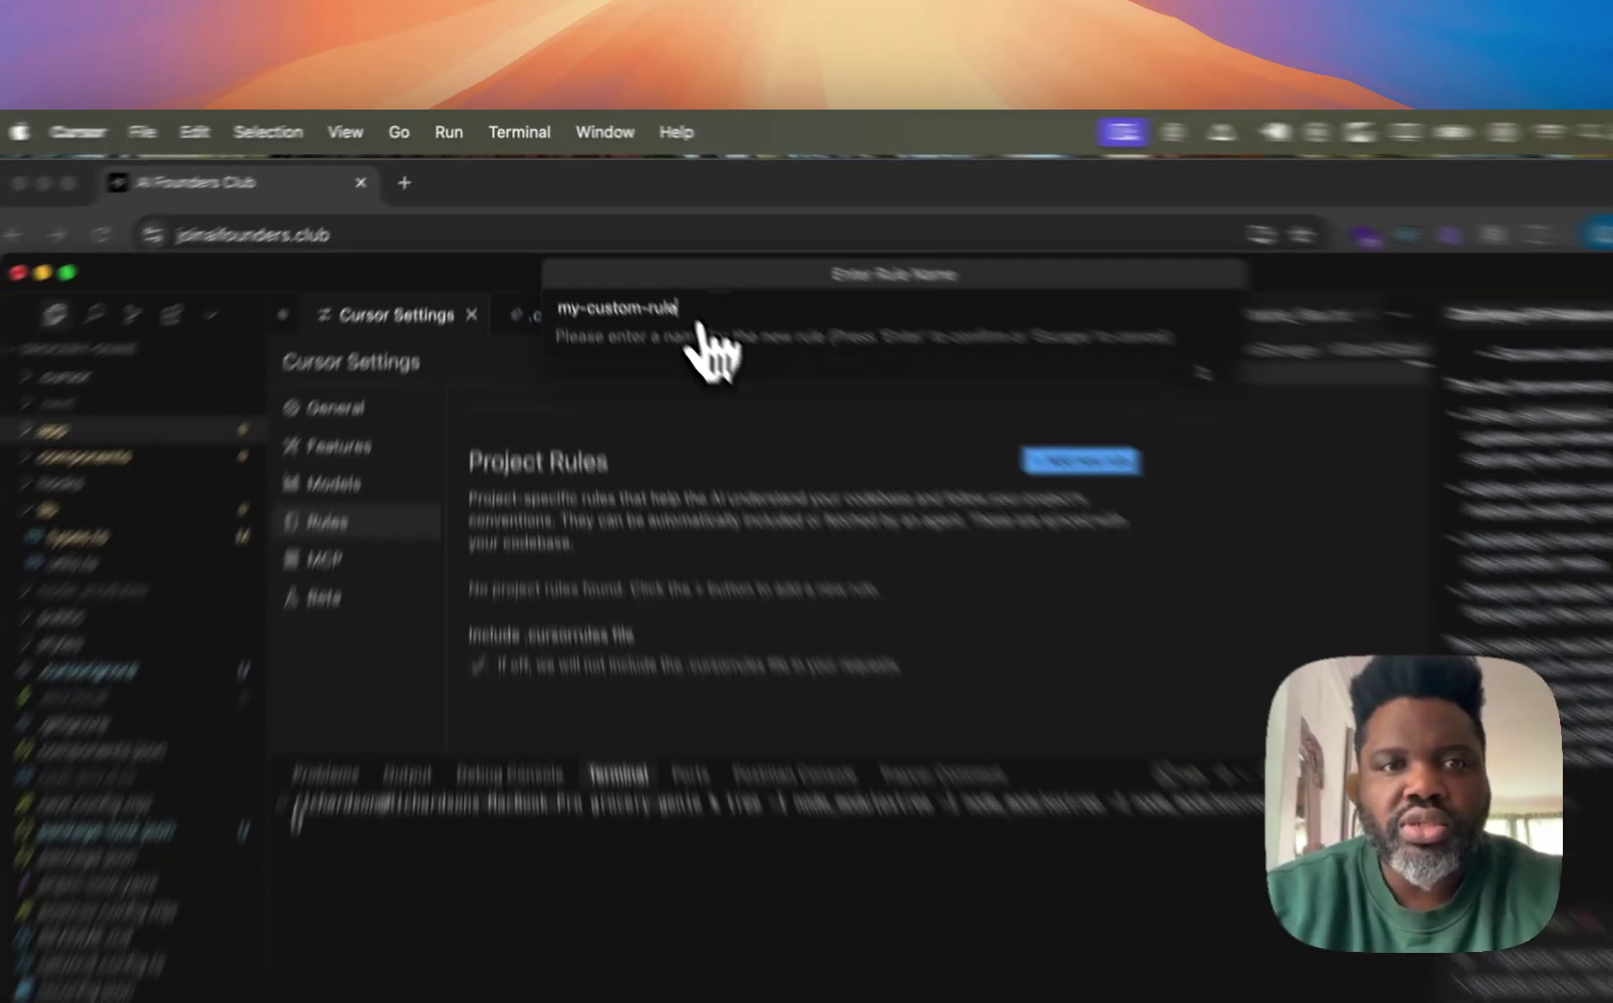
key("Return")
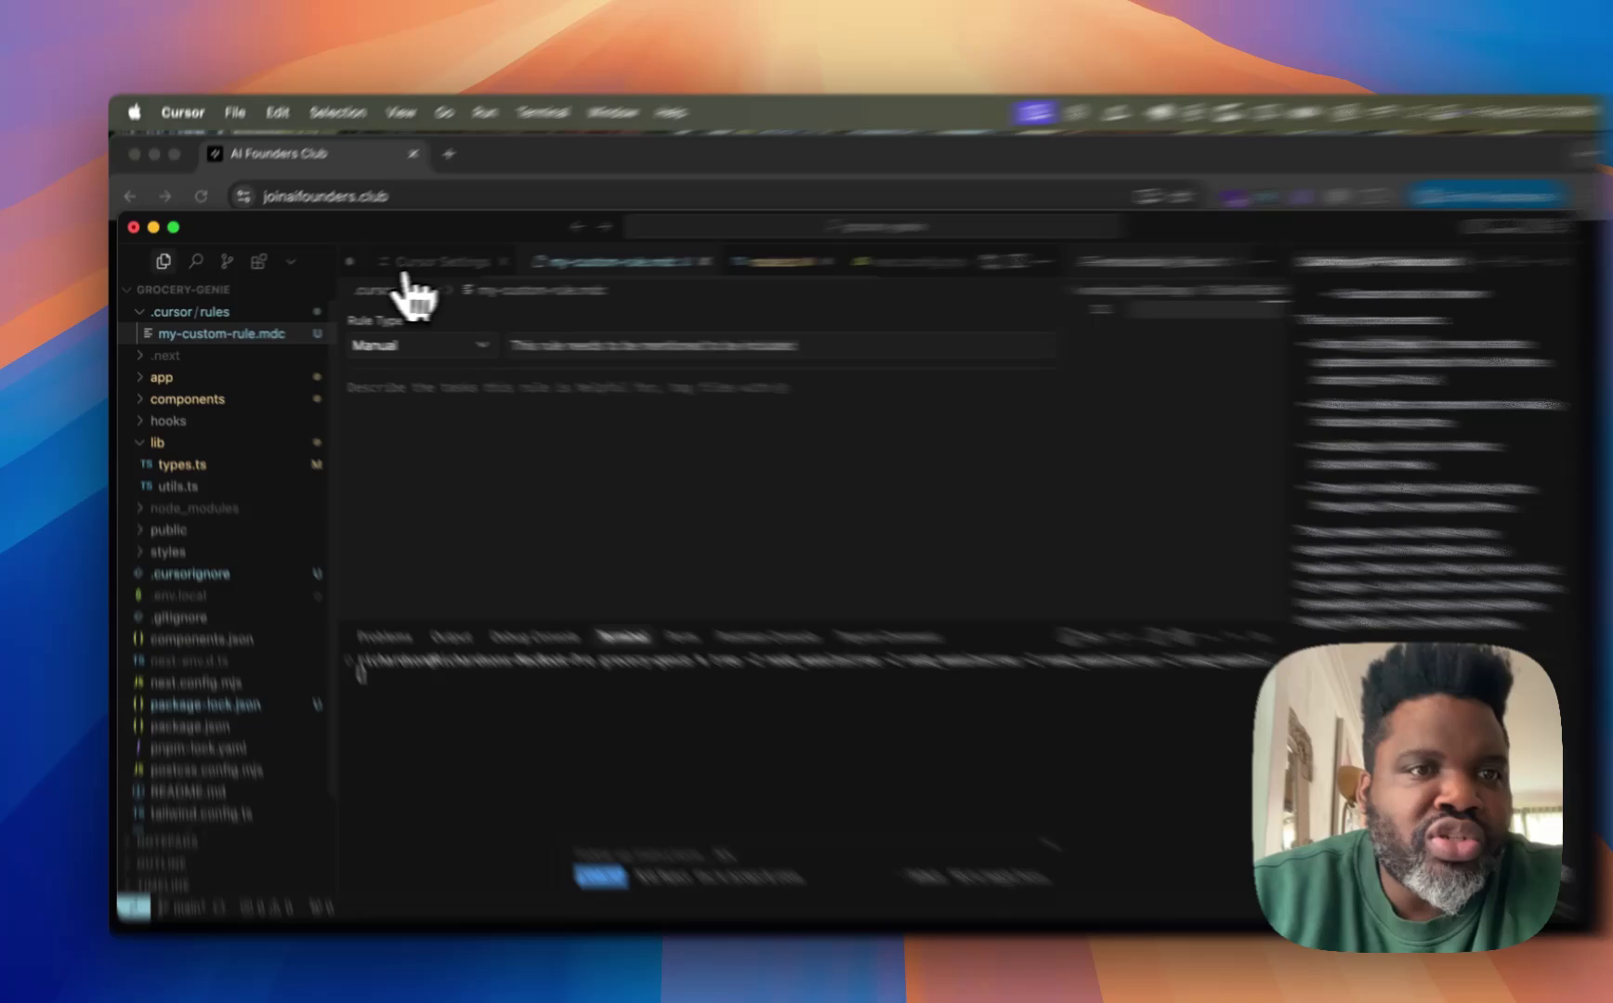
- Compare the new rule file with the Rules settings and review the User Rules and Project Rules entries
left_click(418, 265)
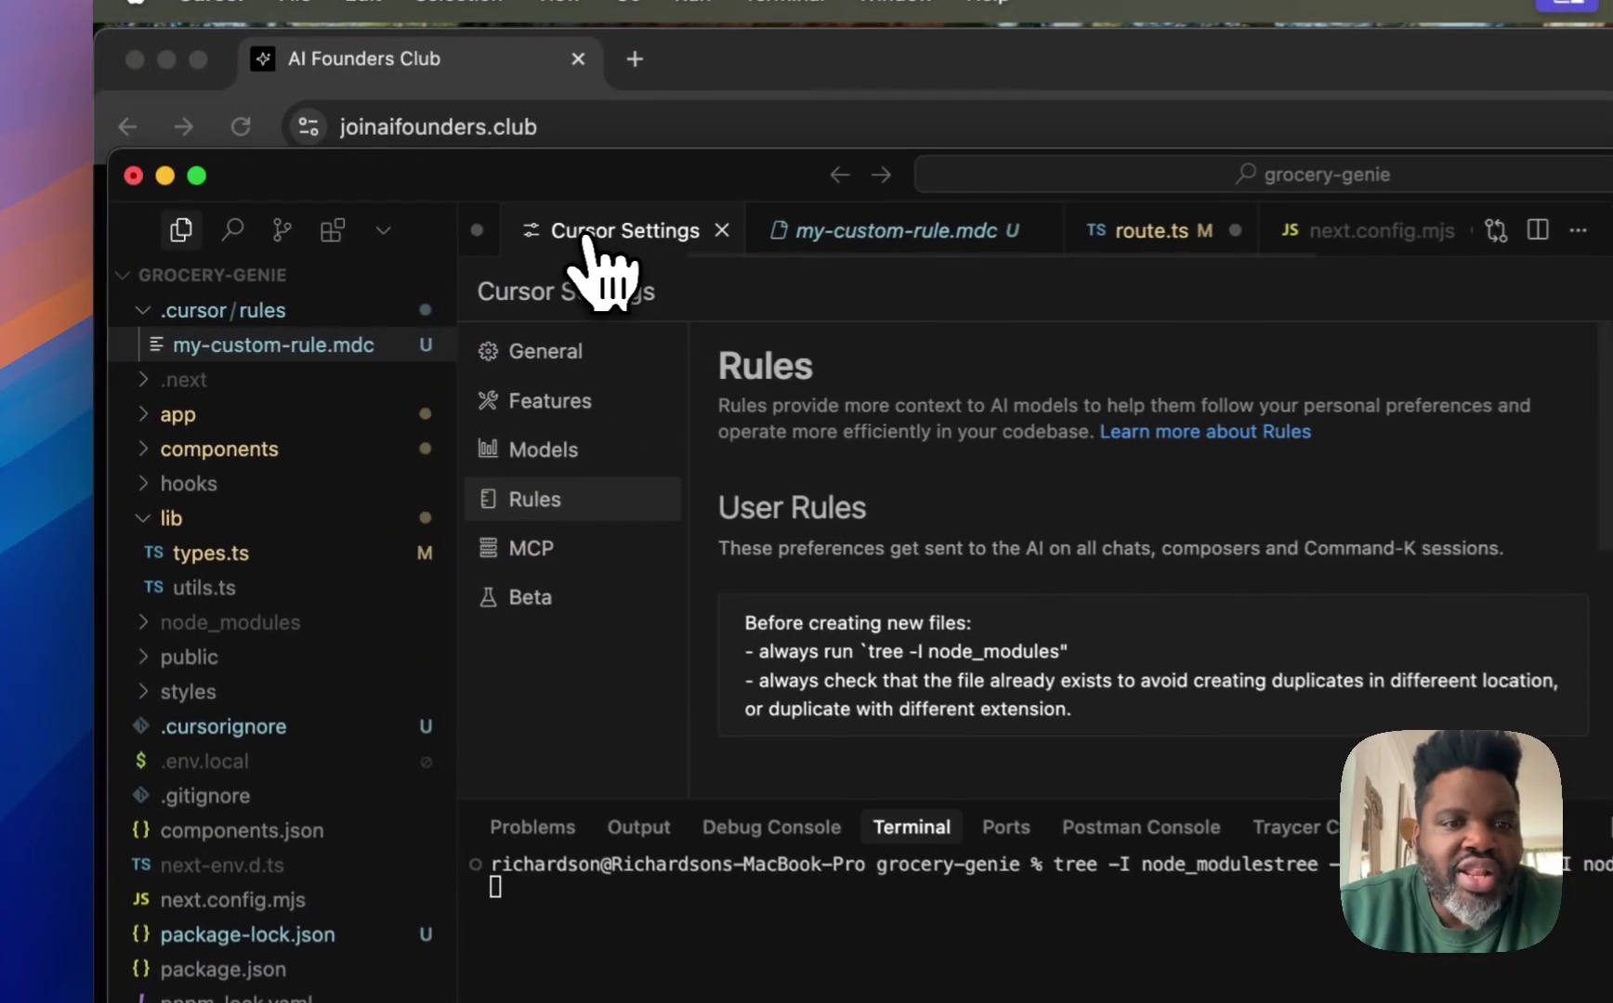
left_click_drag(905, 240, 469, 233)
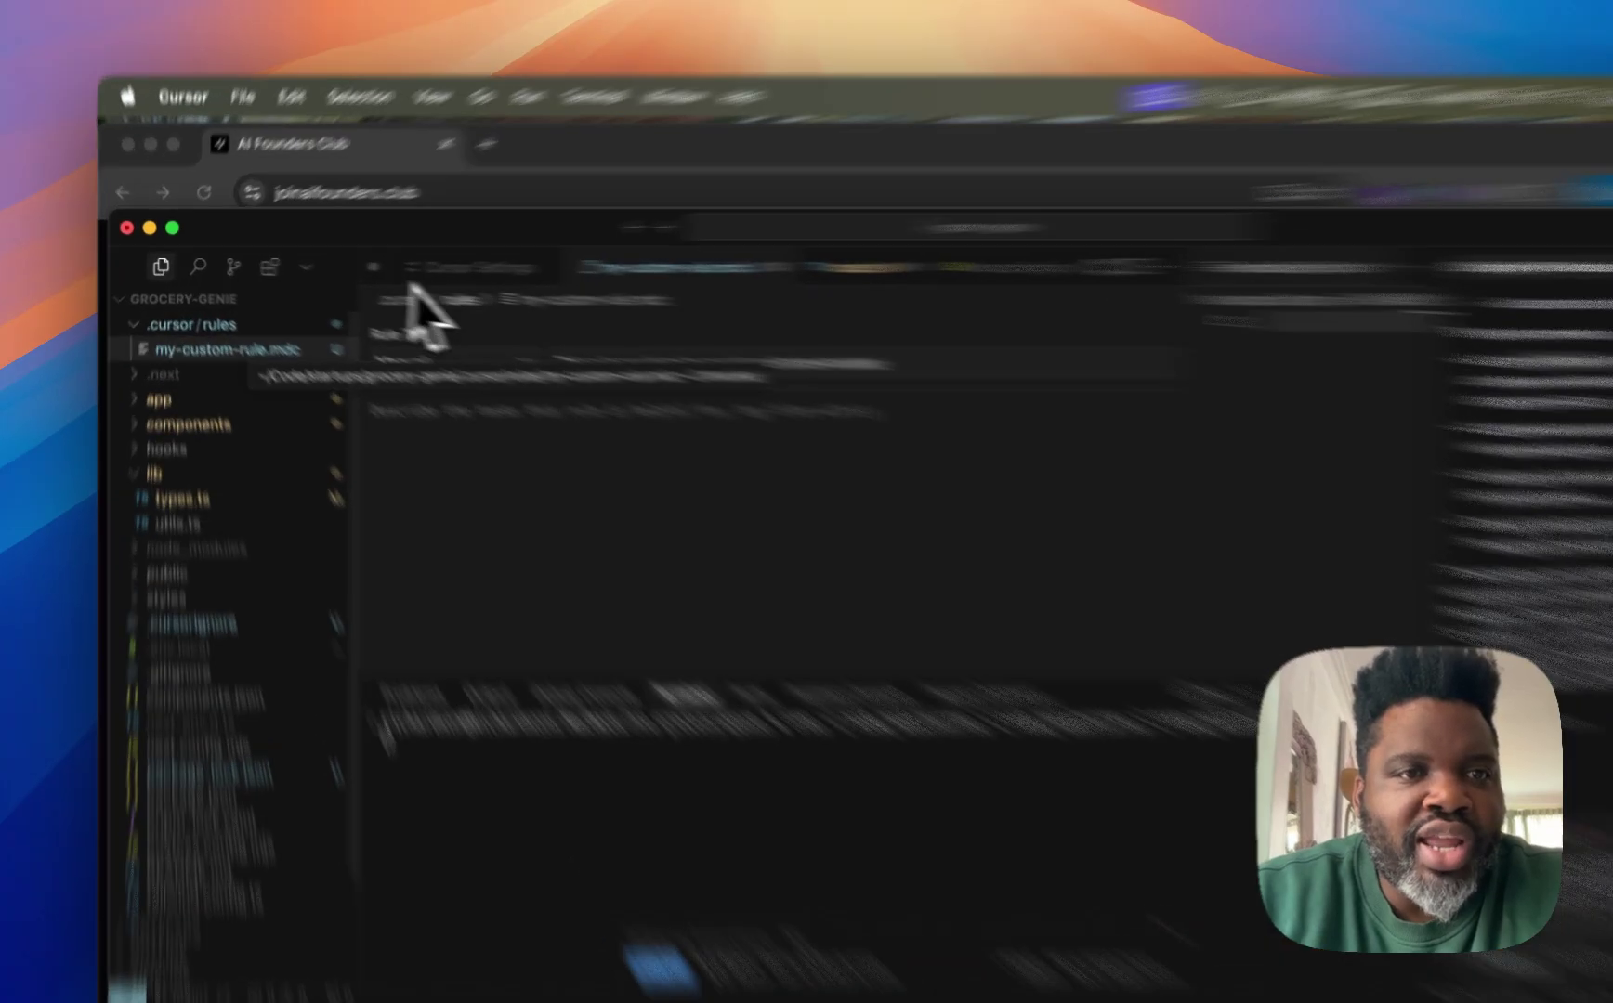
left_click(414, 266)
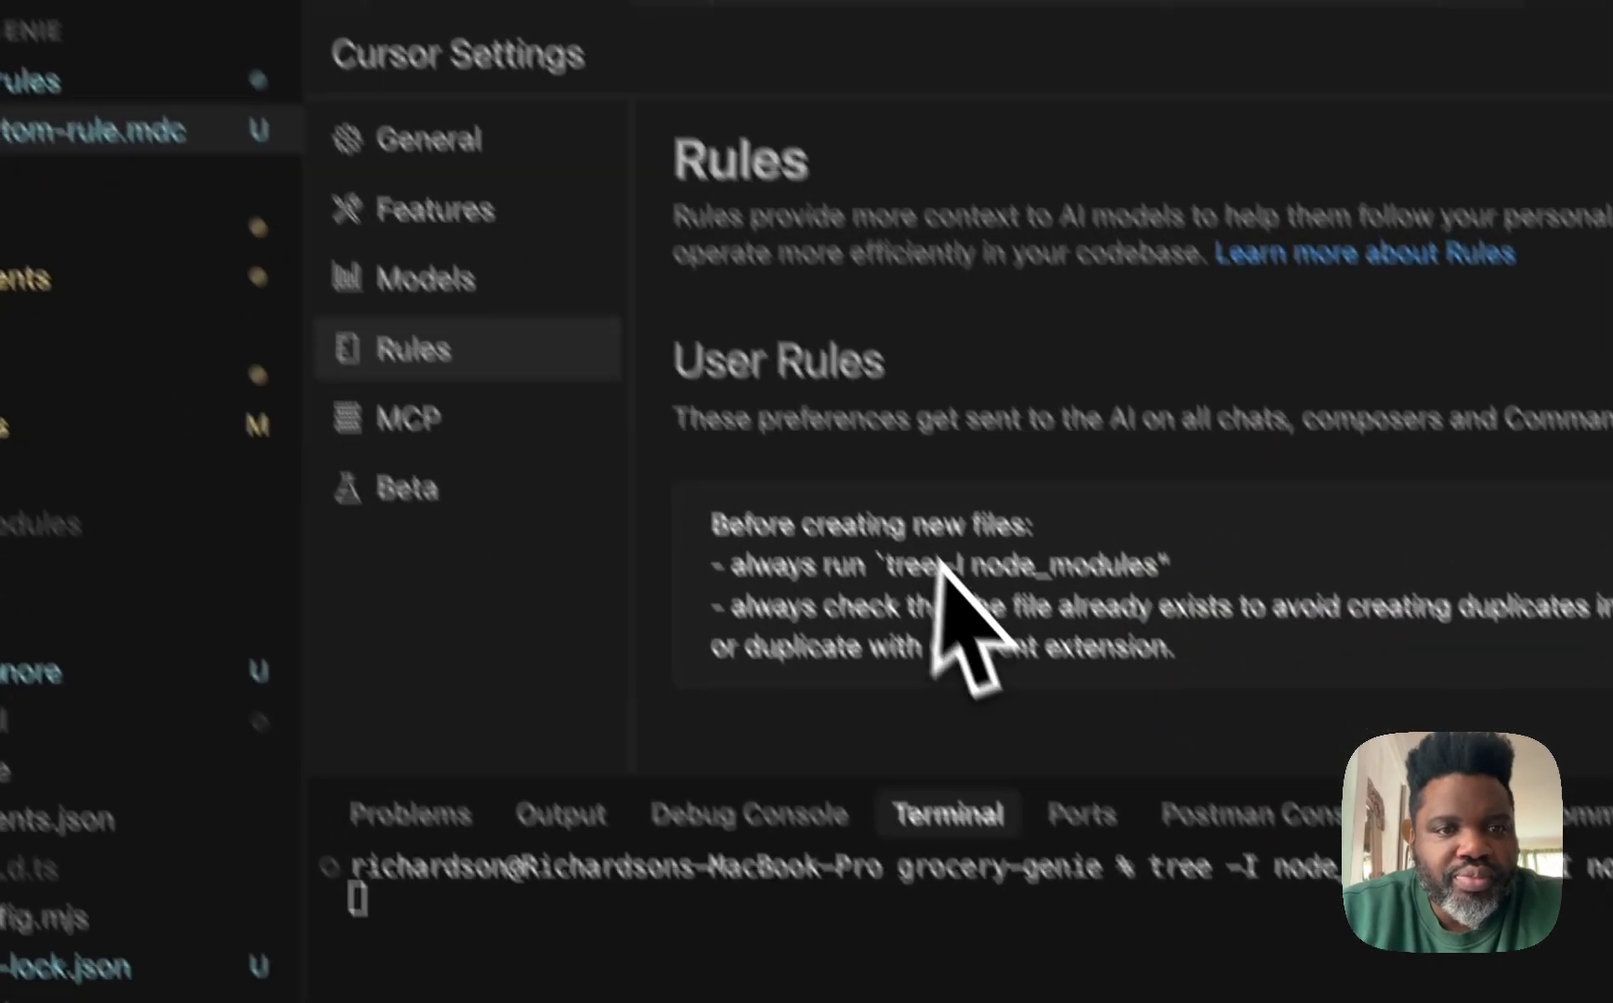
scroll(940, 565, "down", 4)
scroll(940, 565, "up", 3)
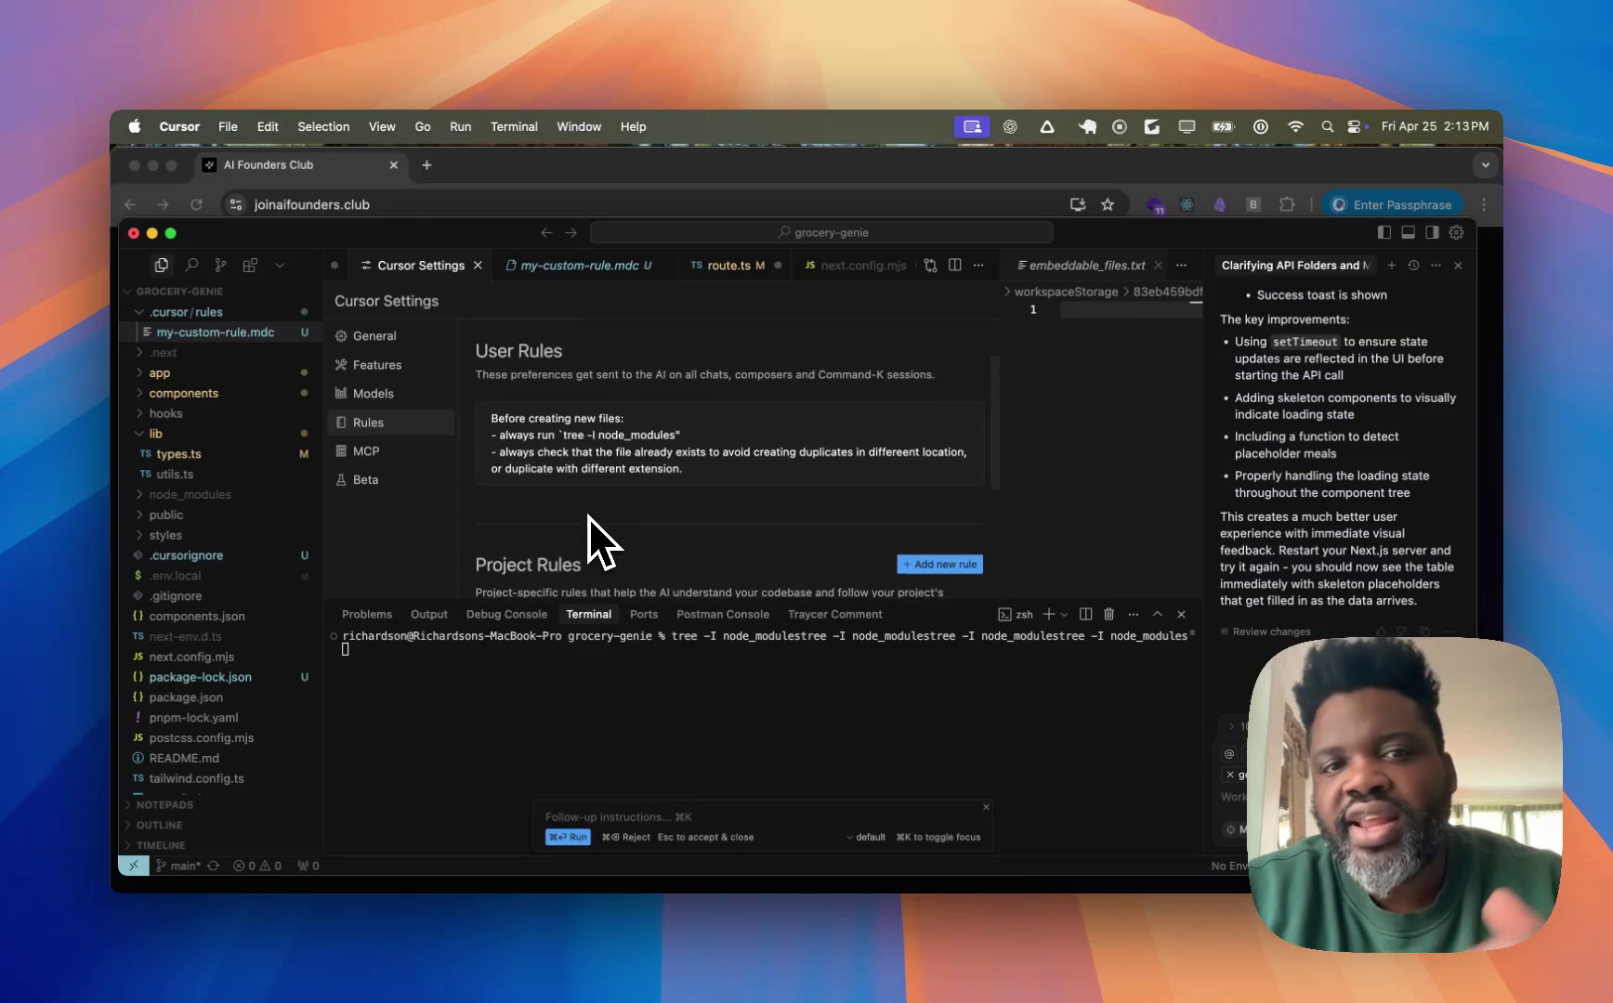
scroll(588, 517, "down", 1)
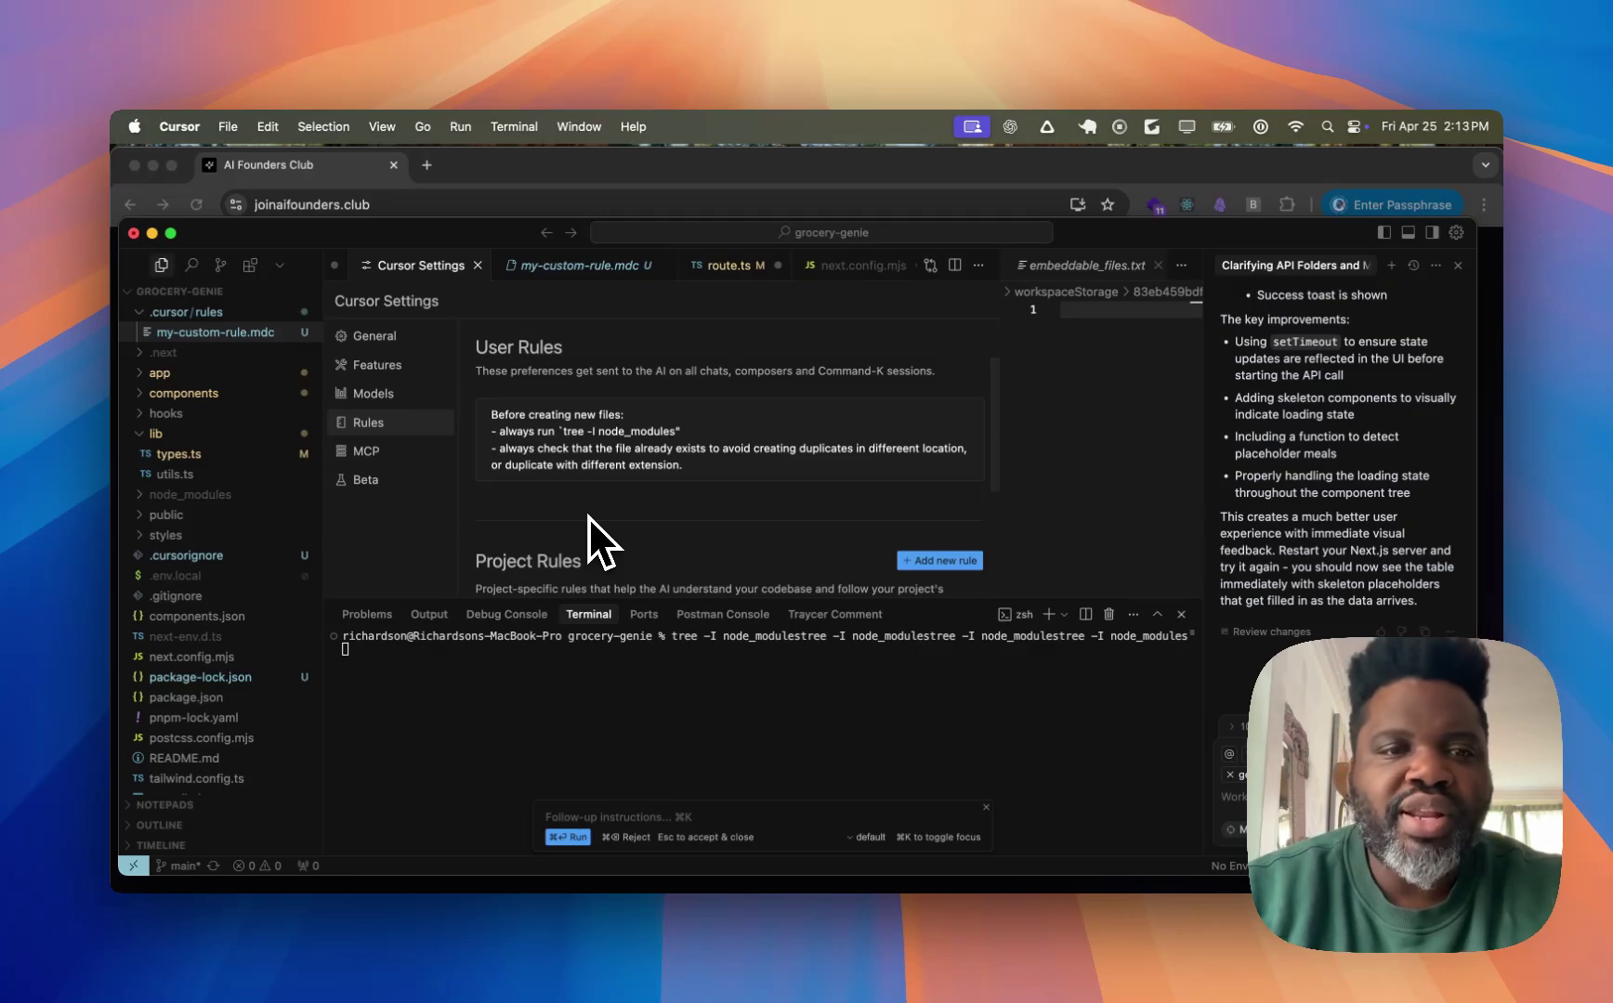
scroll(588, 517, "down", 5)
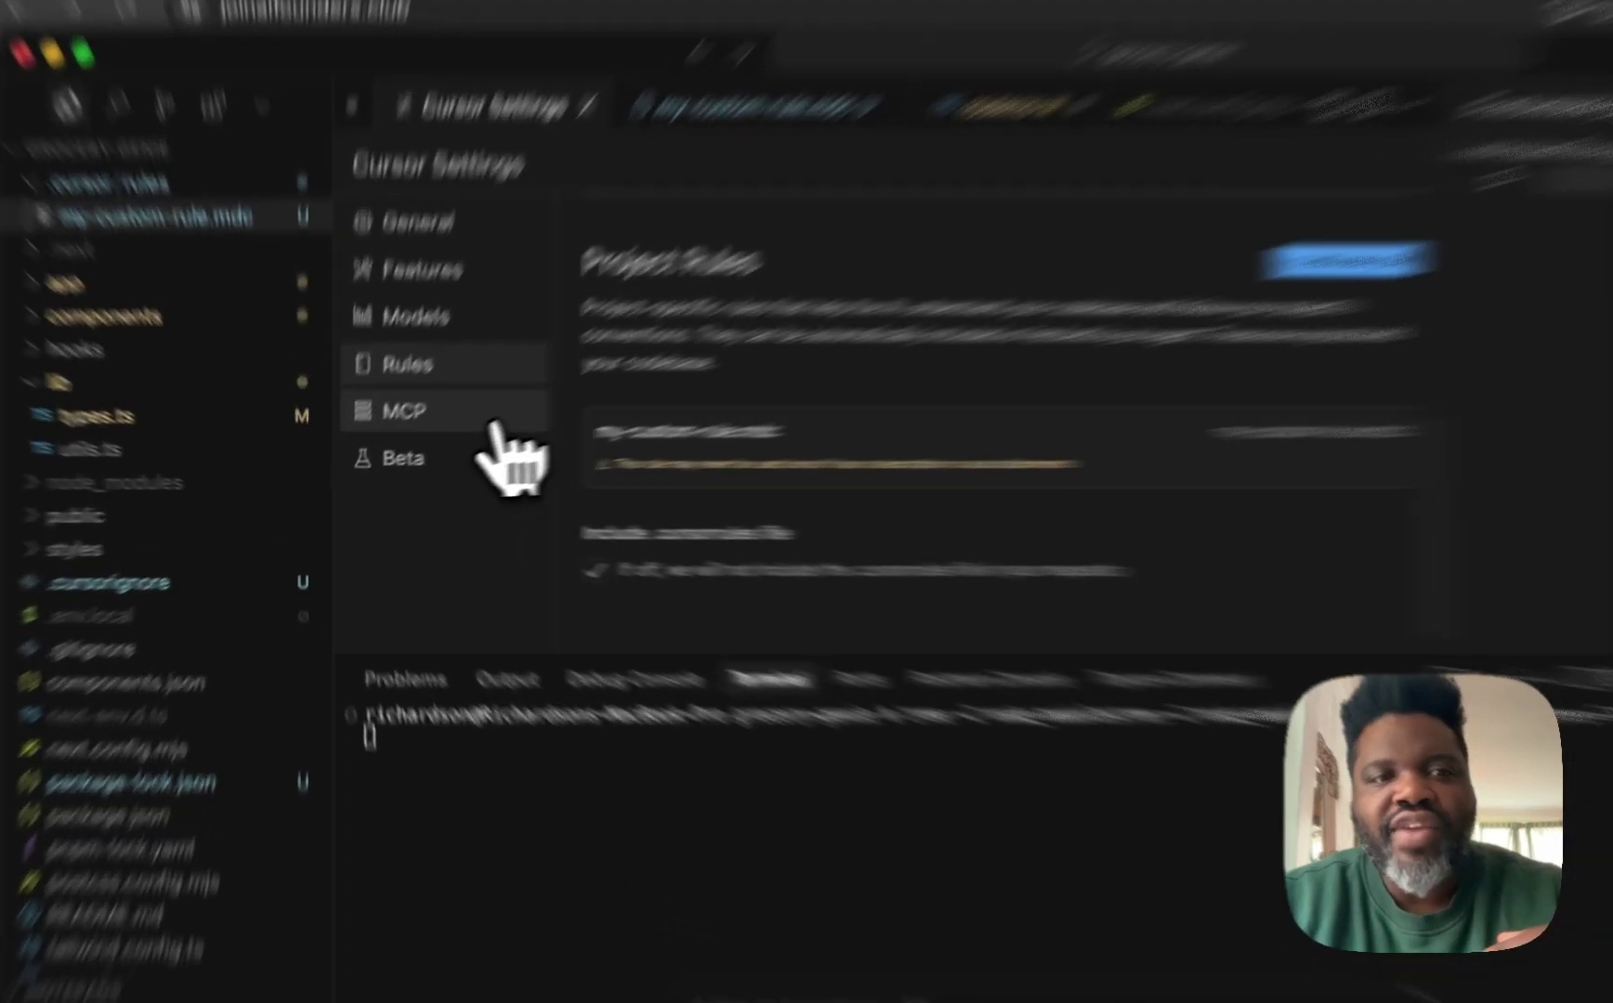
- Open the MCP settings, look over the server list, and bring up the mcp.json configuration for adding a global MCP server
left_click(414, 451)
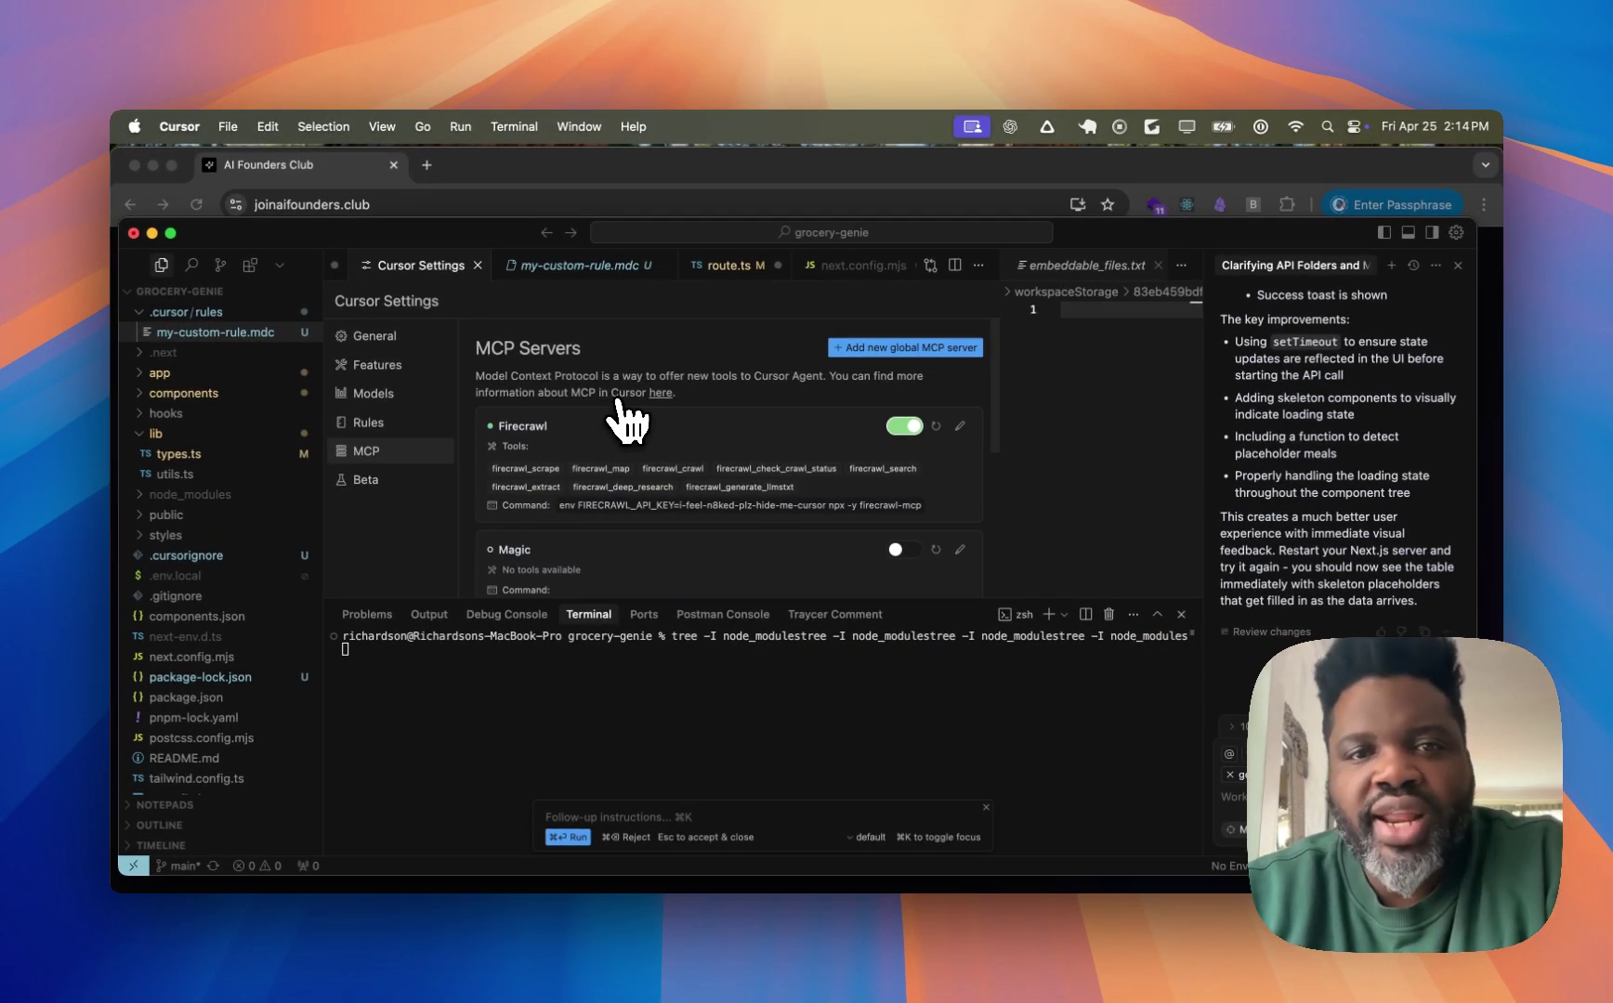
scroll(647, 416, "down", 3)
scroll(647, 416, "up", 3)
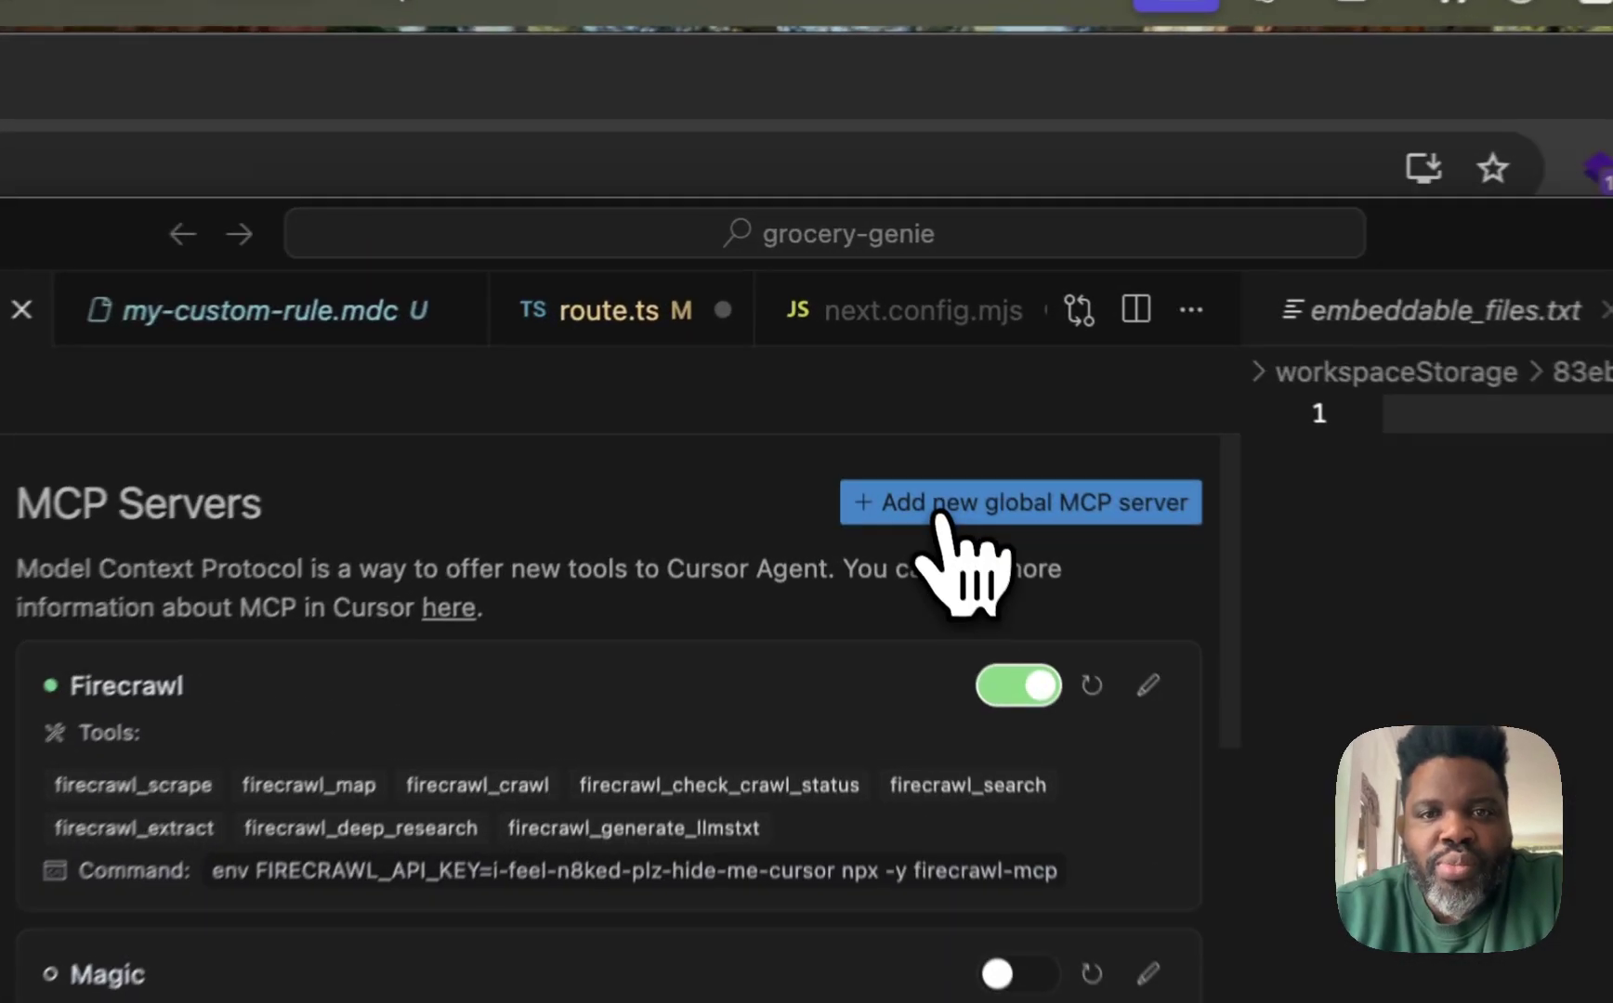
left_click(863, 349)
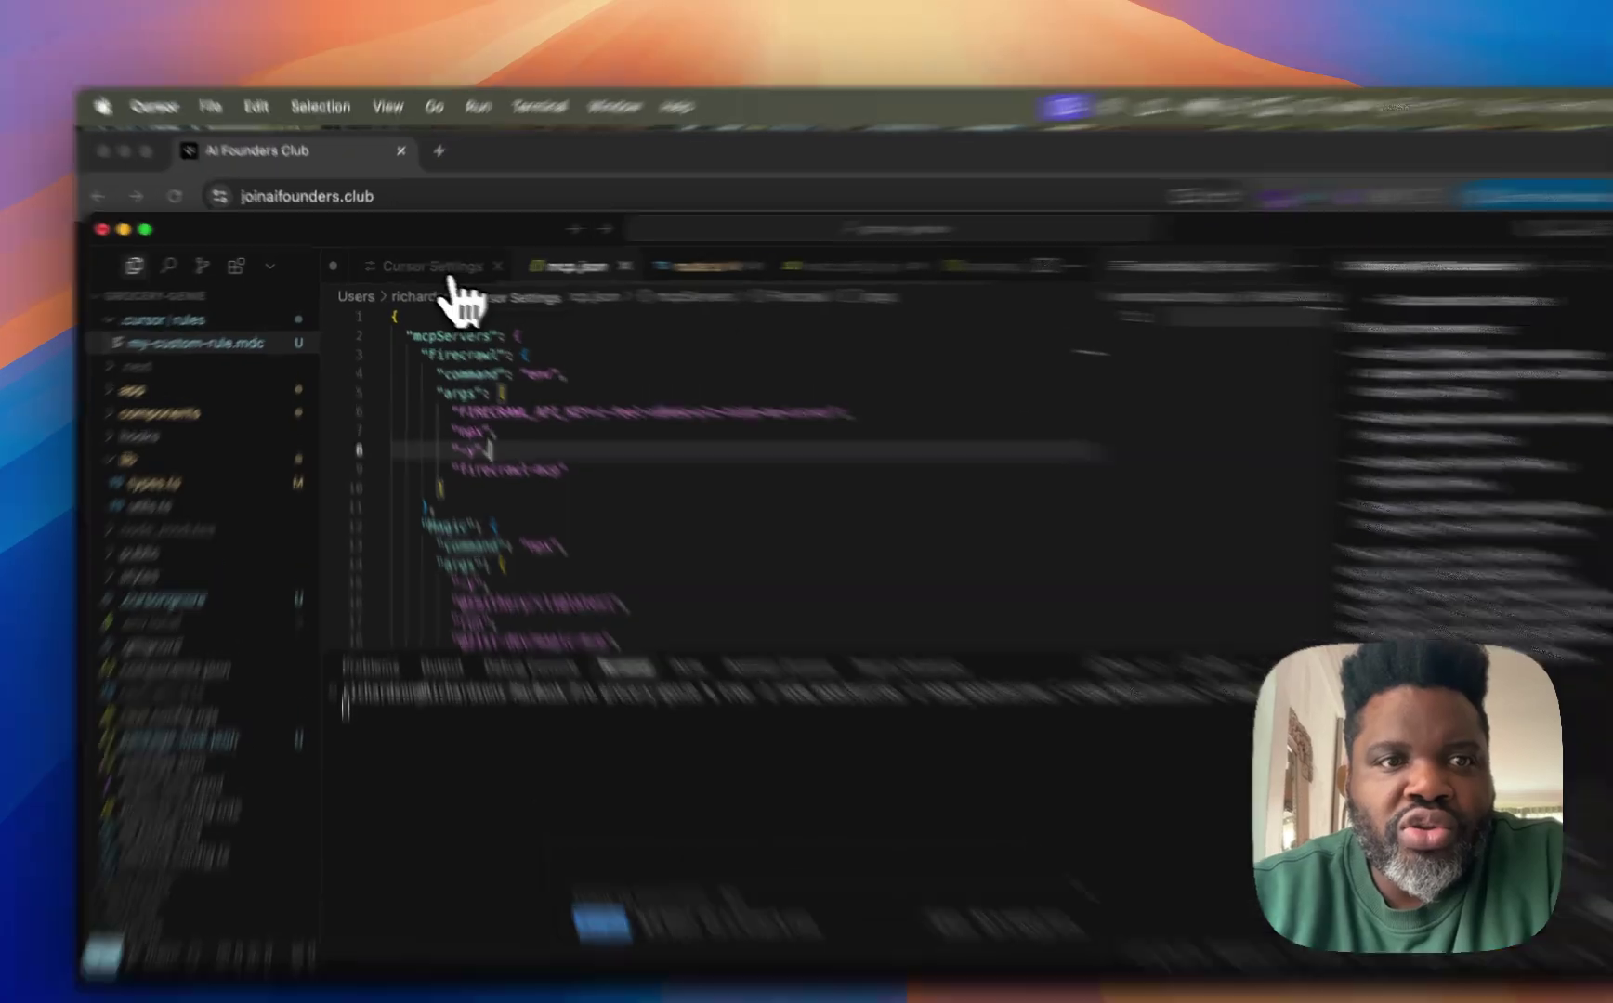
- Switch between mcp.json and the MCP settings to compare them, and examine the Magic and Browser tool server entries
left_click(433, 270)
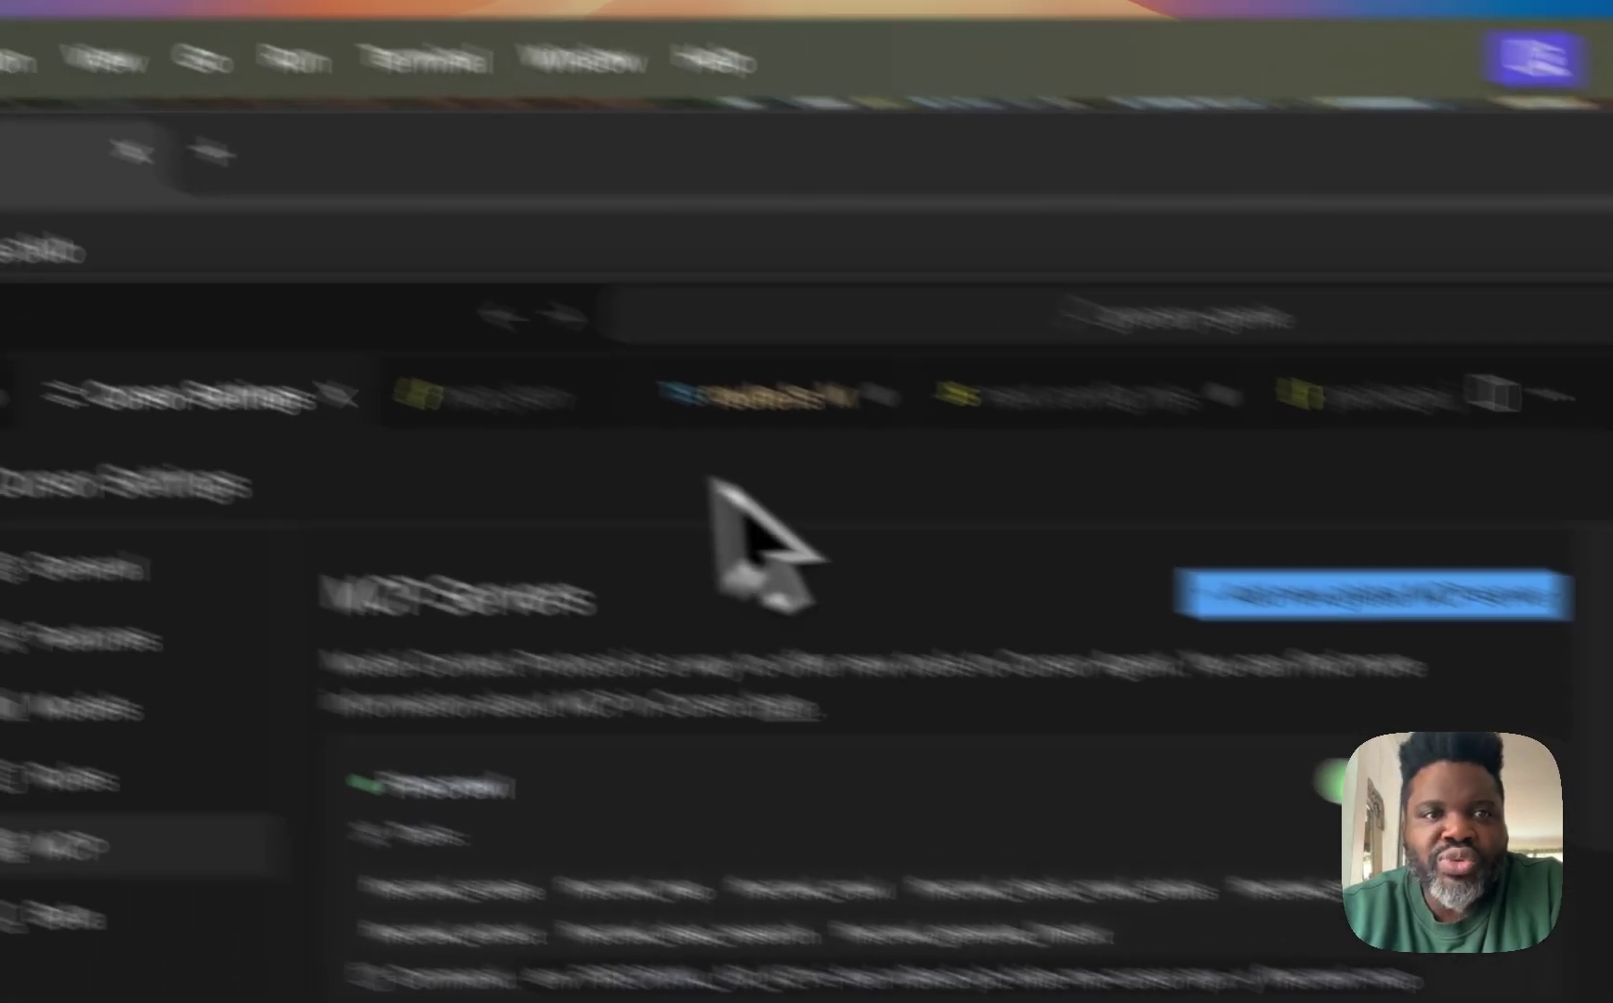
left_click(154, 281)
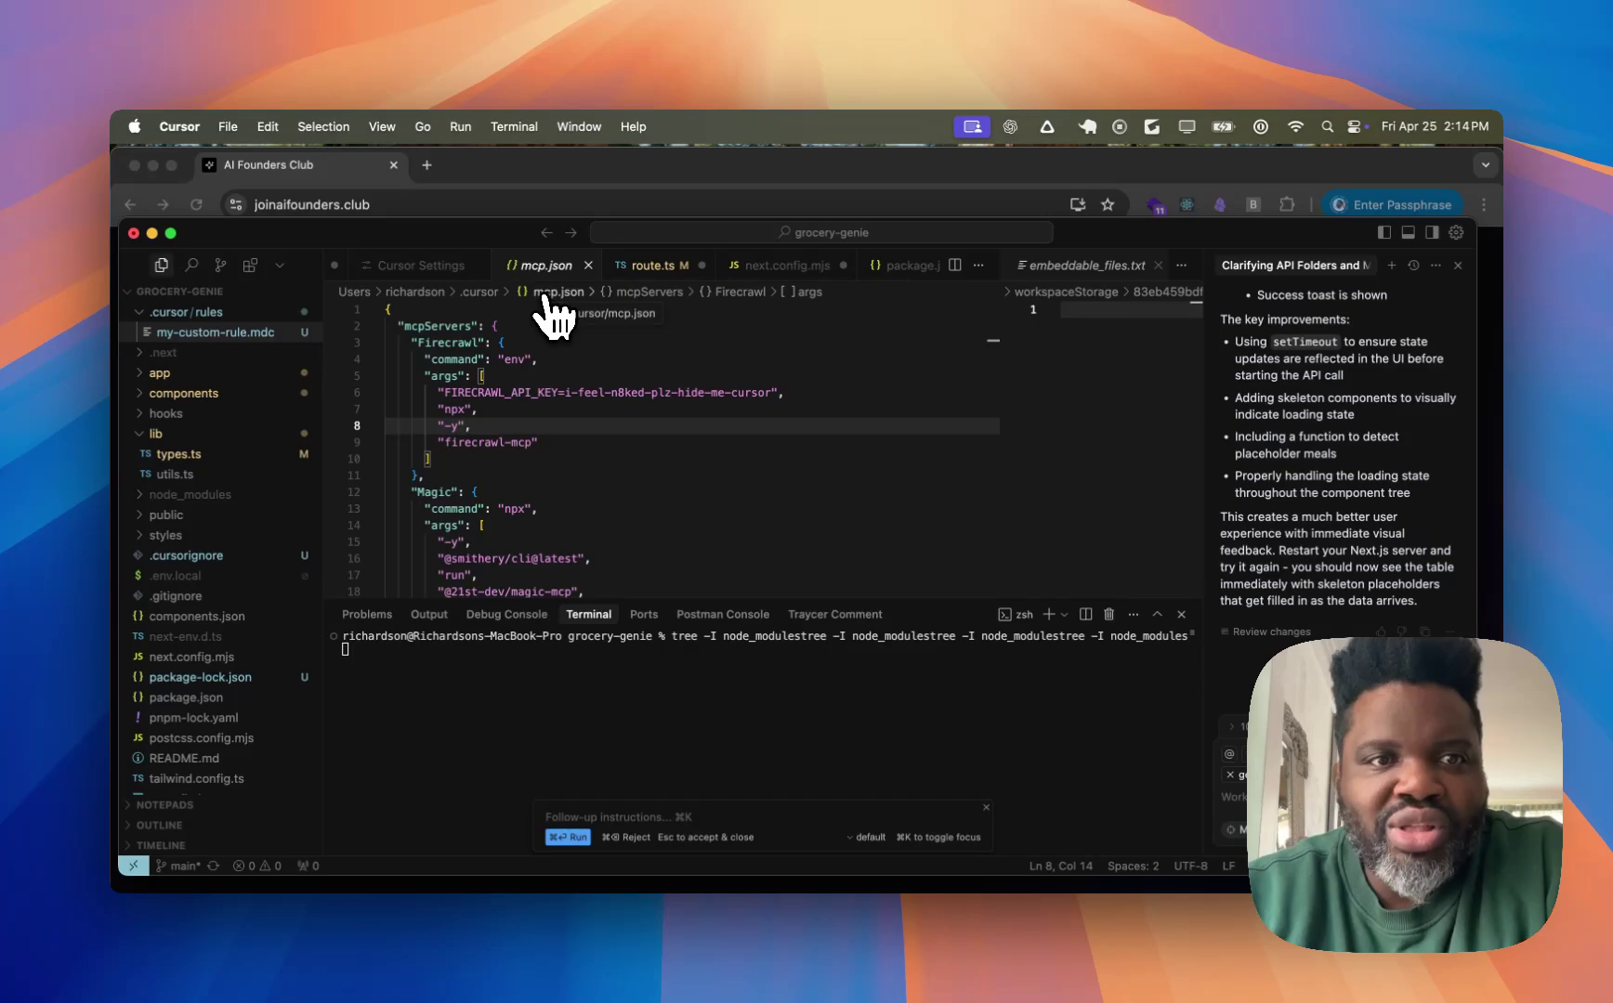
left_click(432, 267)
scroll(771, 495, "down", 5)
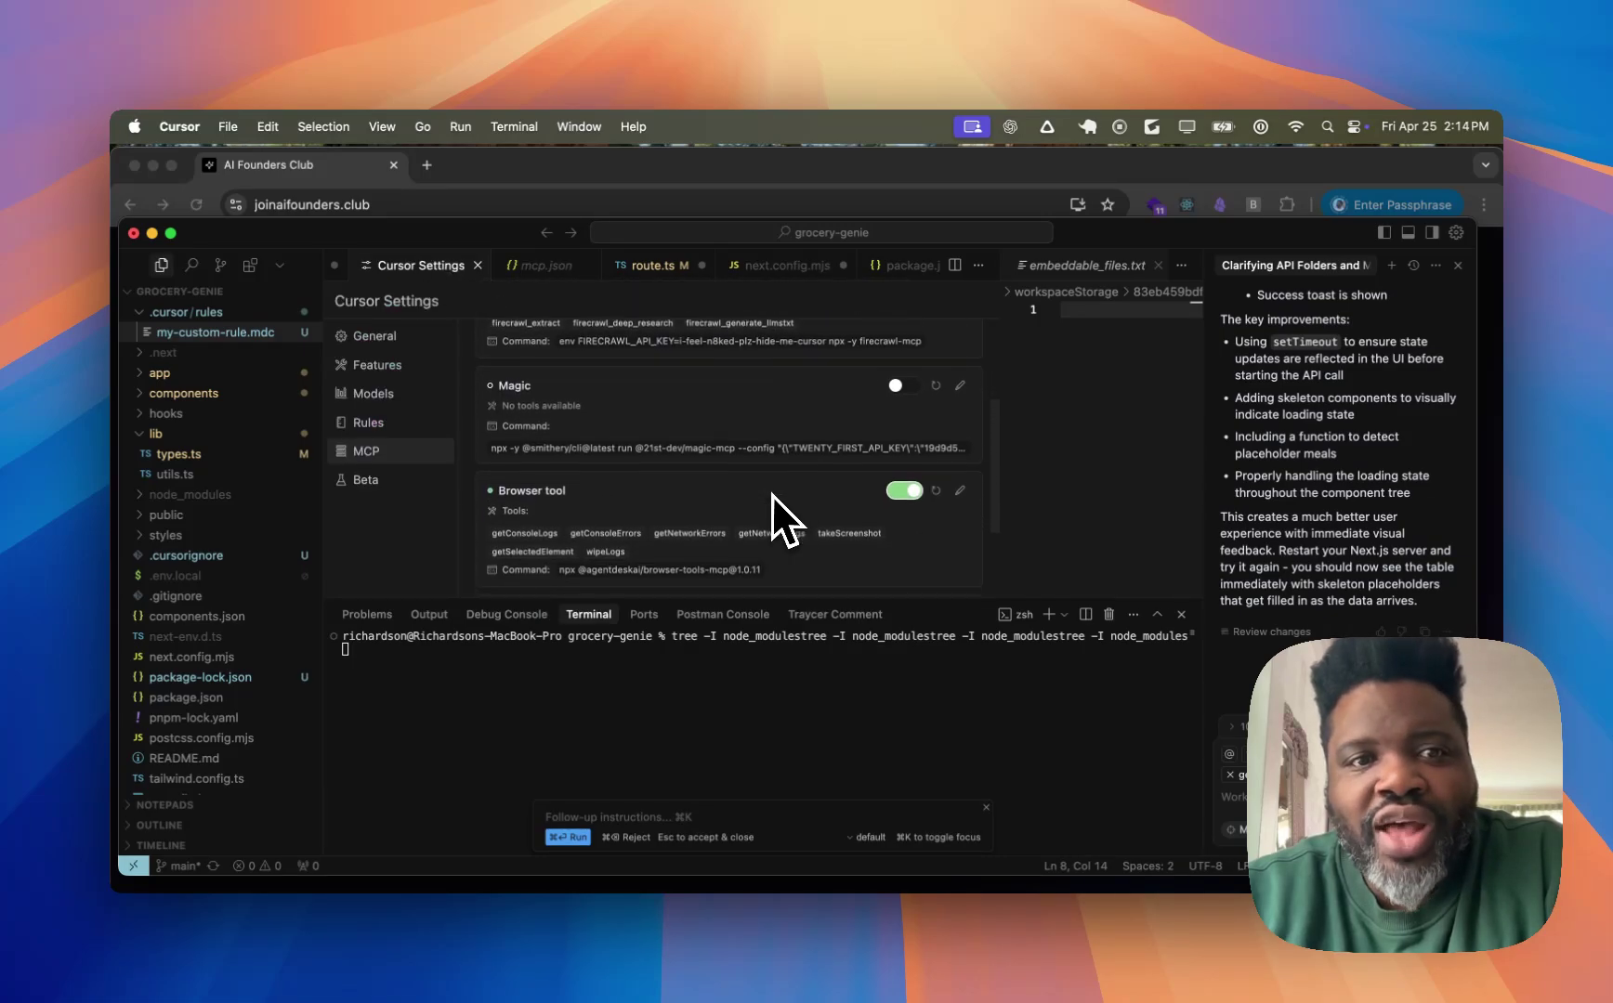
- Look over the remaining MCP servers, then examine the Beta features and the choices for Update frequency
scroll(772, 494, "down", 1)
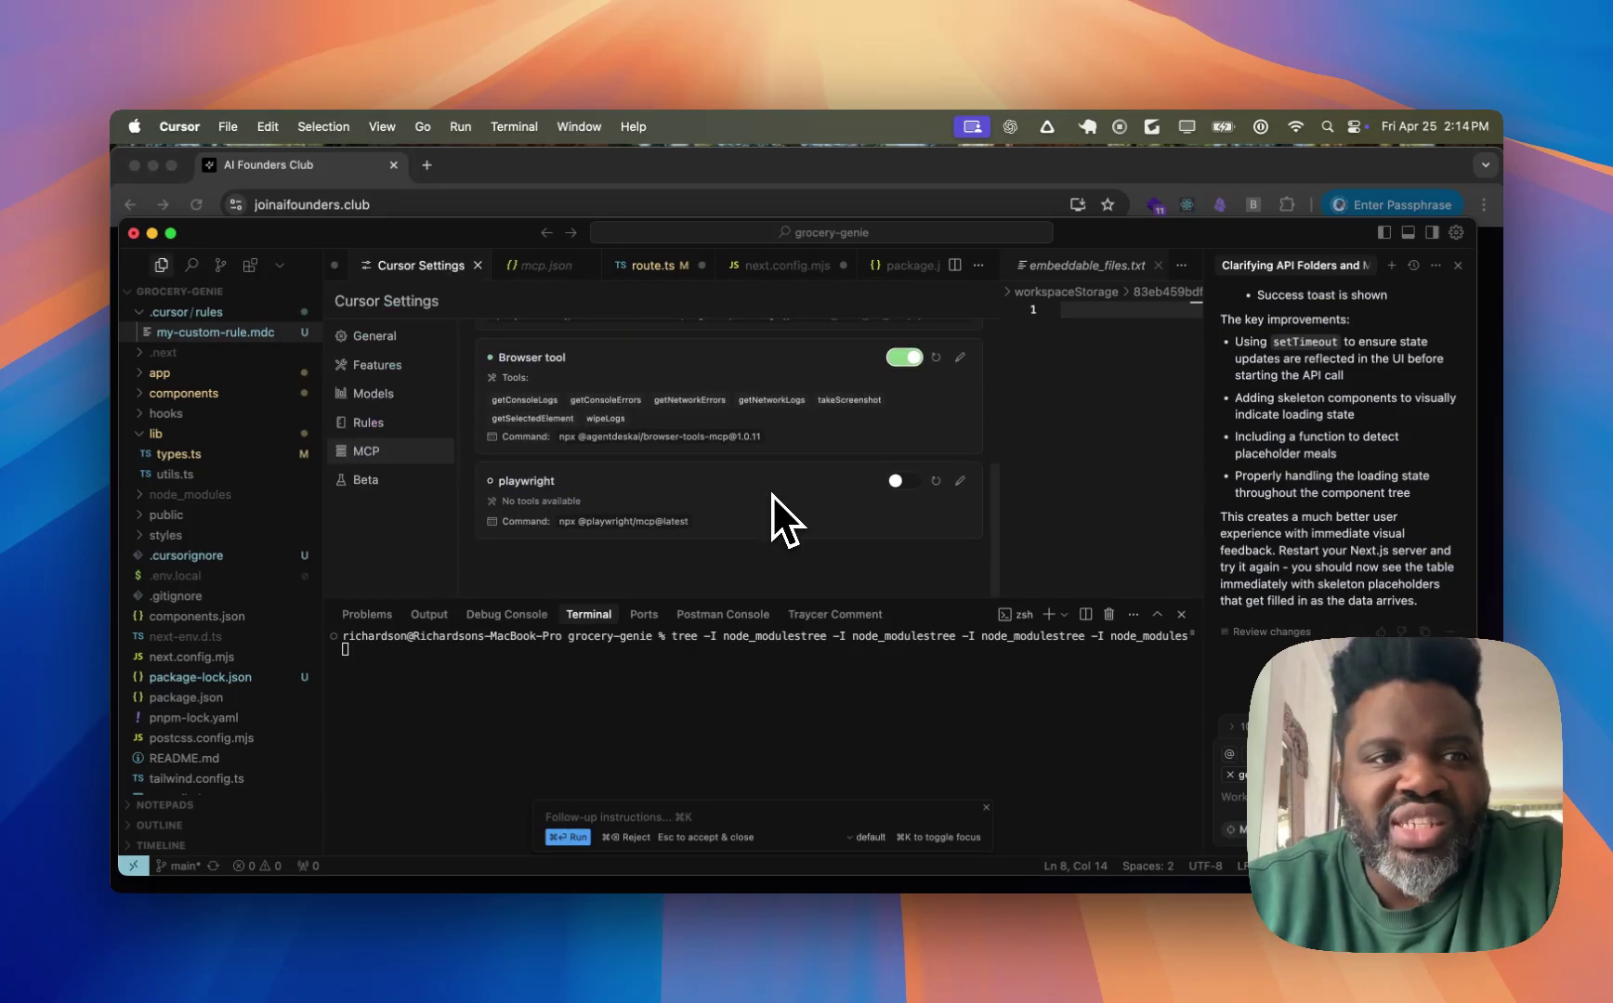
scroll(722, 459, "up", 10)
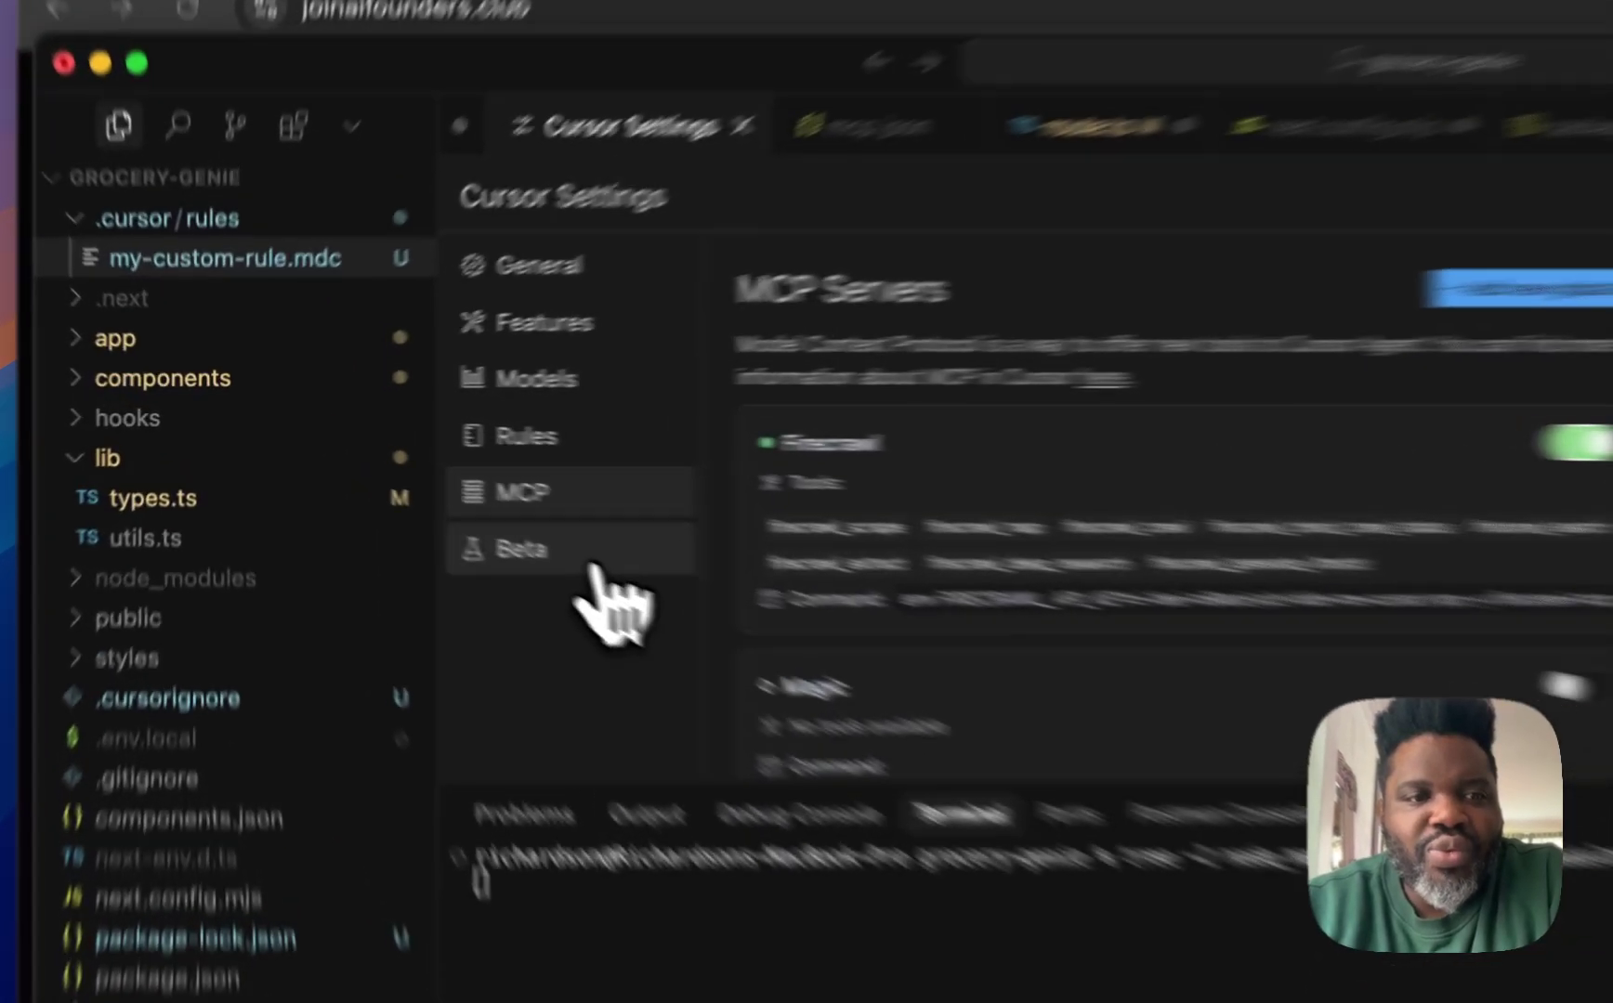
left_click(395, 483)
scroll(1188, 594, "down", 3)
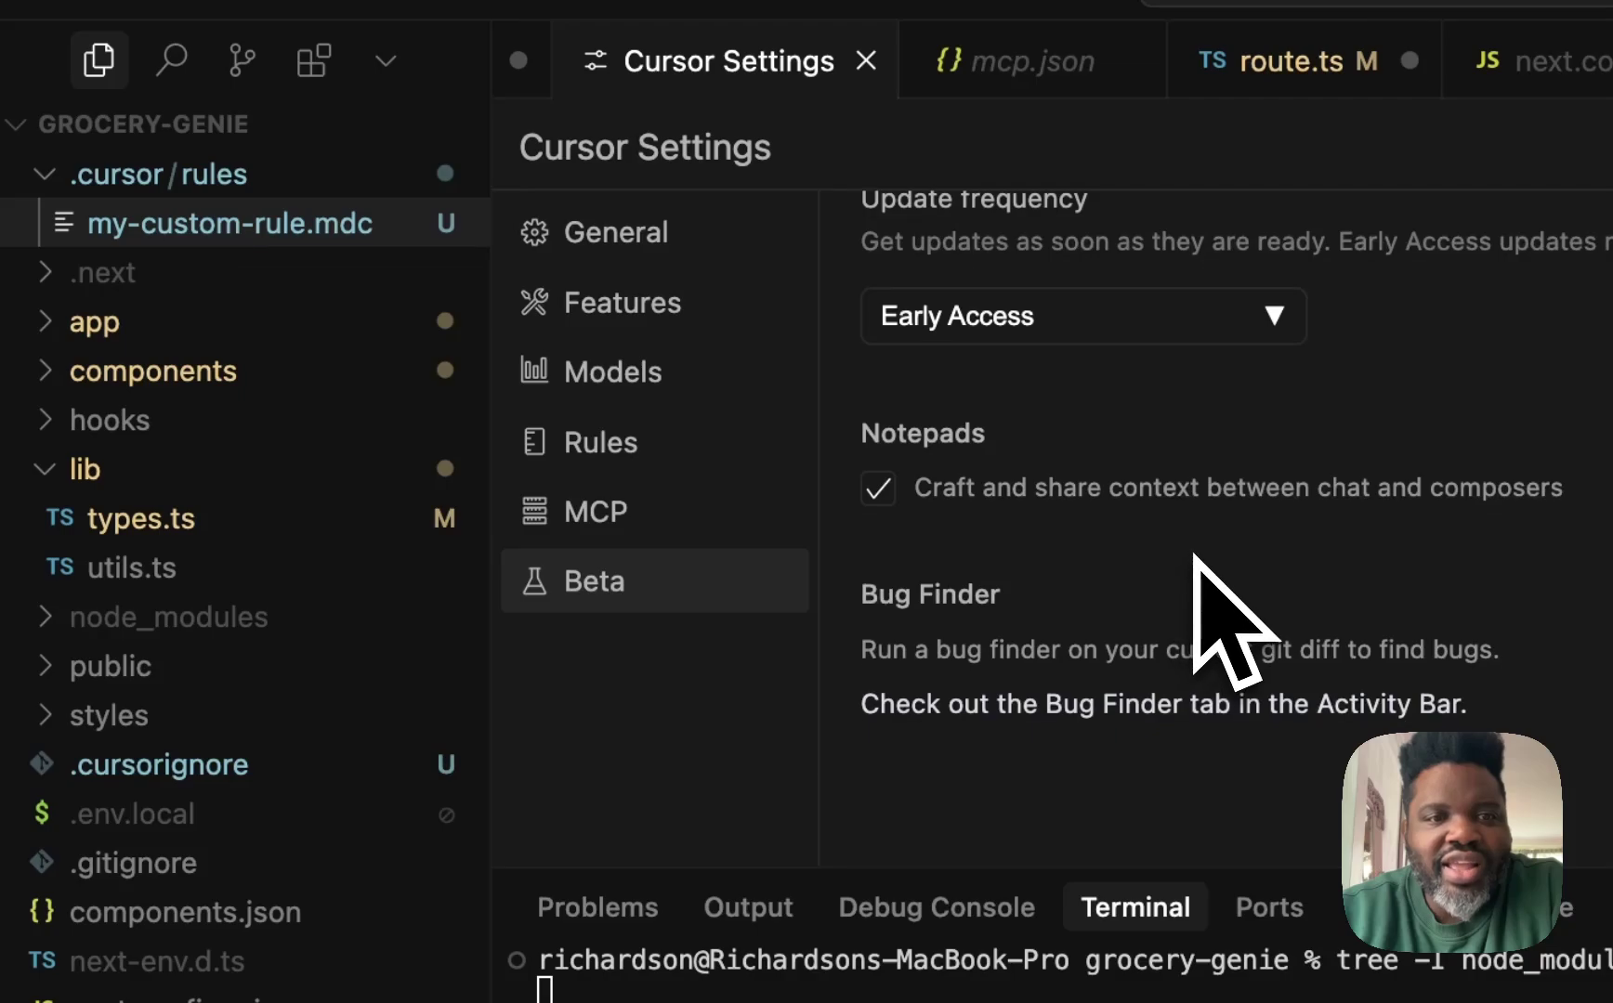
scroll(1194, 558, "up", 3)
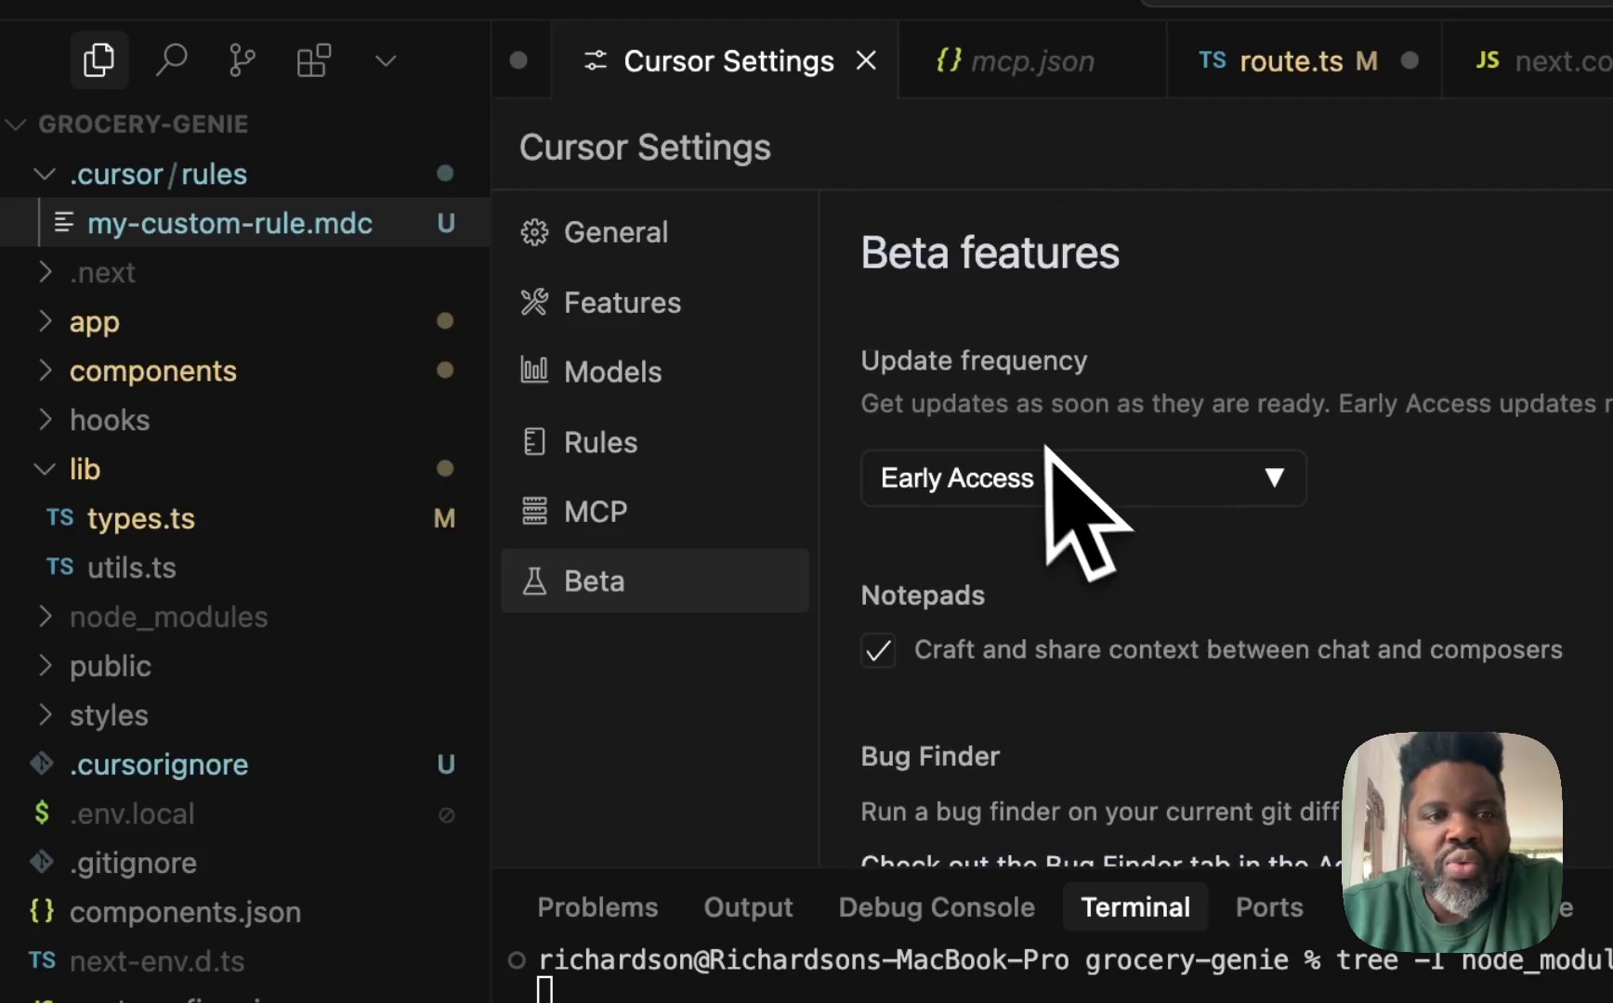
left_click(1034, 493)
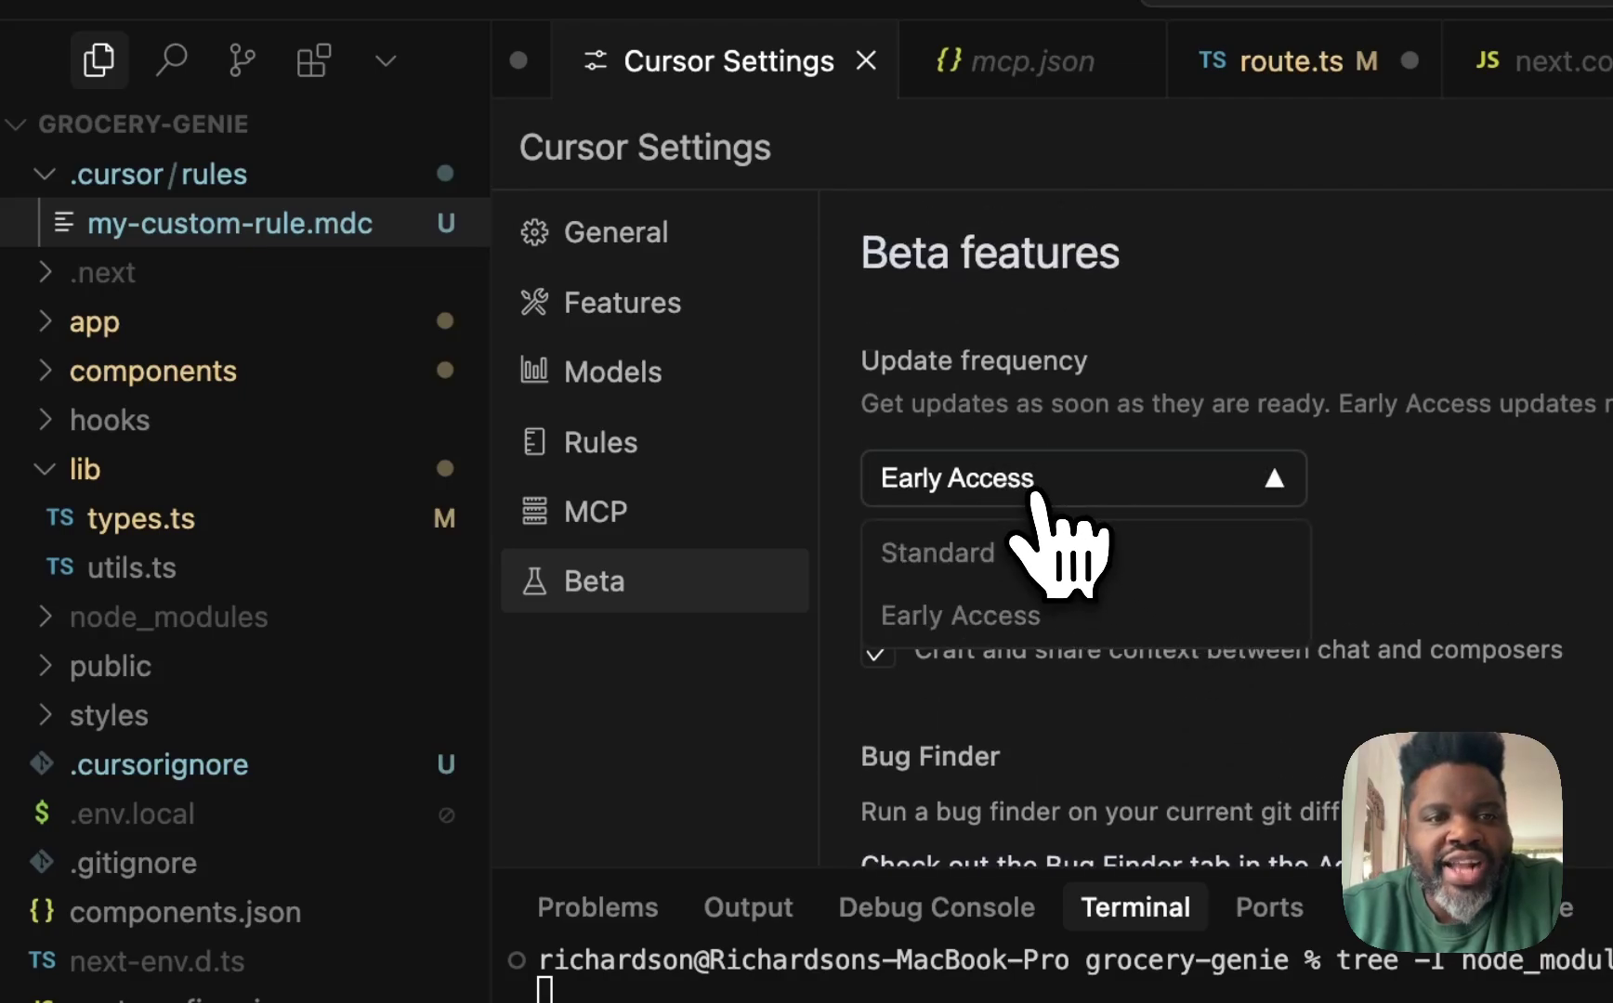
left_click(1027, 485)
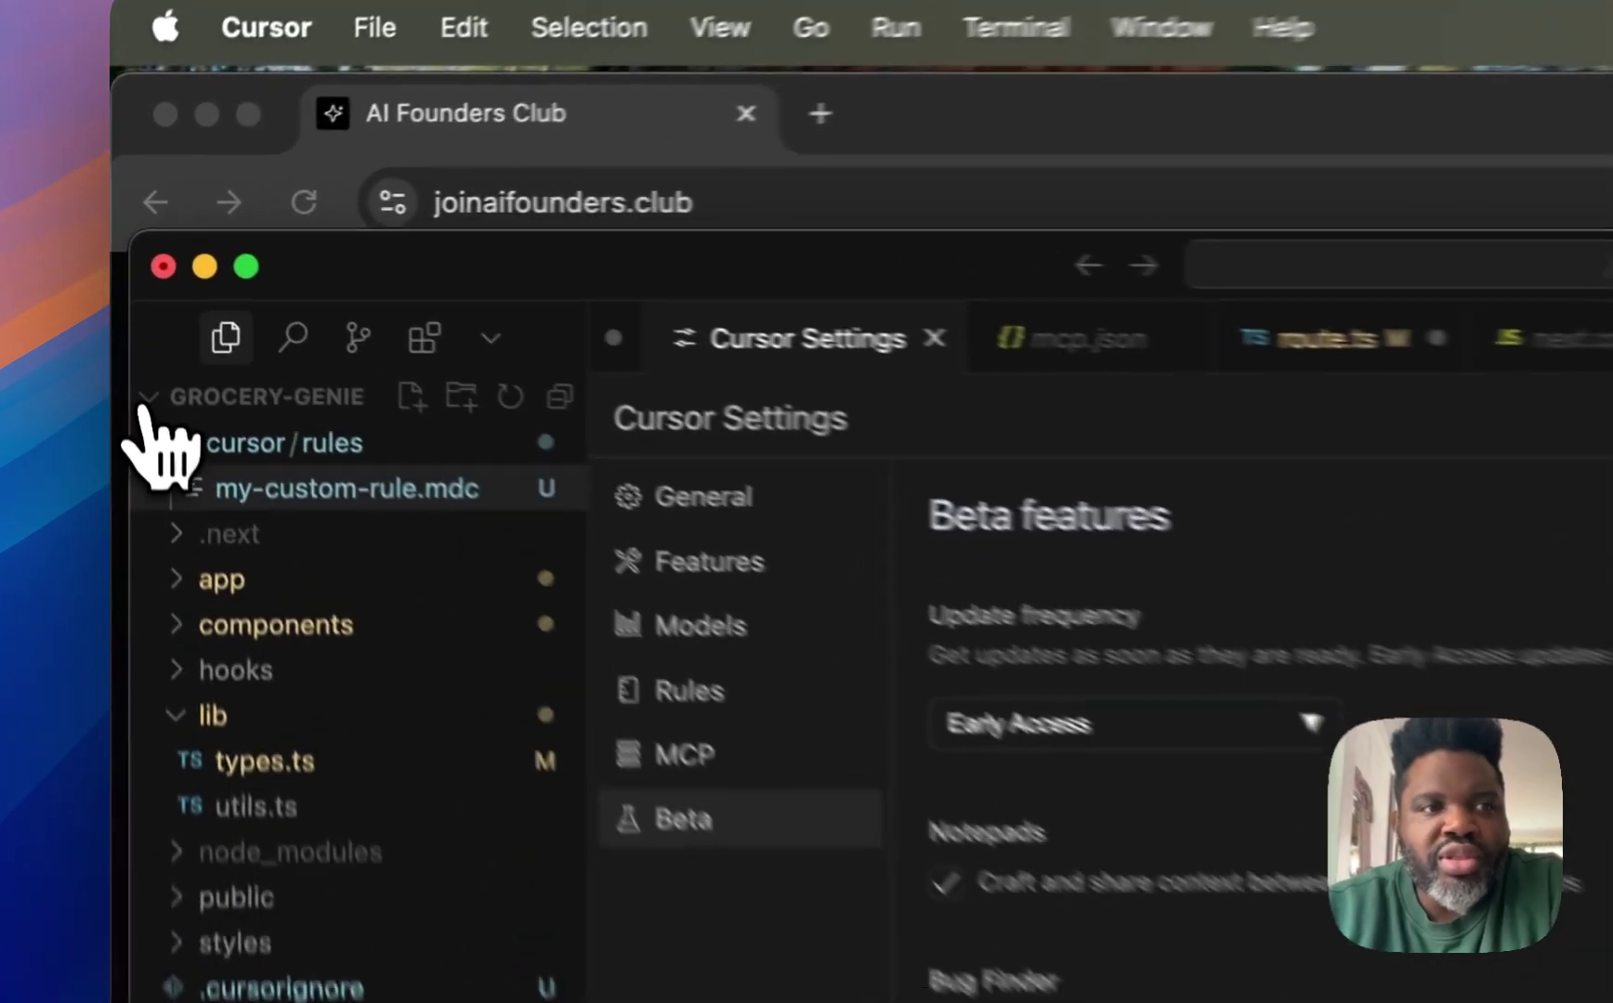
- Collapse the grocery-genie project tree, expand Notepads, and create a new notepad
left_click(163, 291)
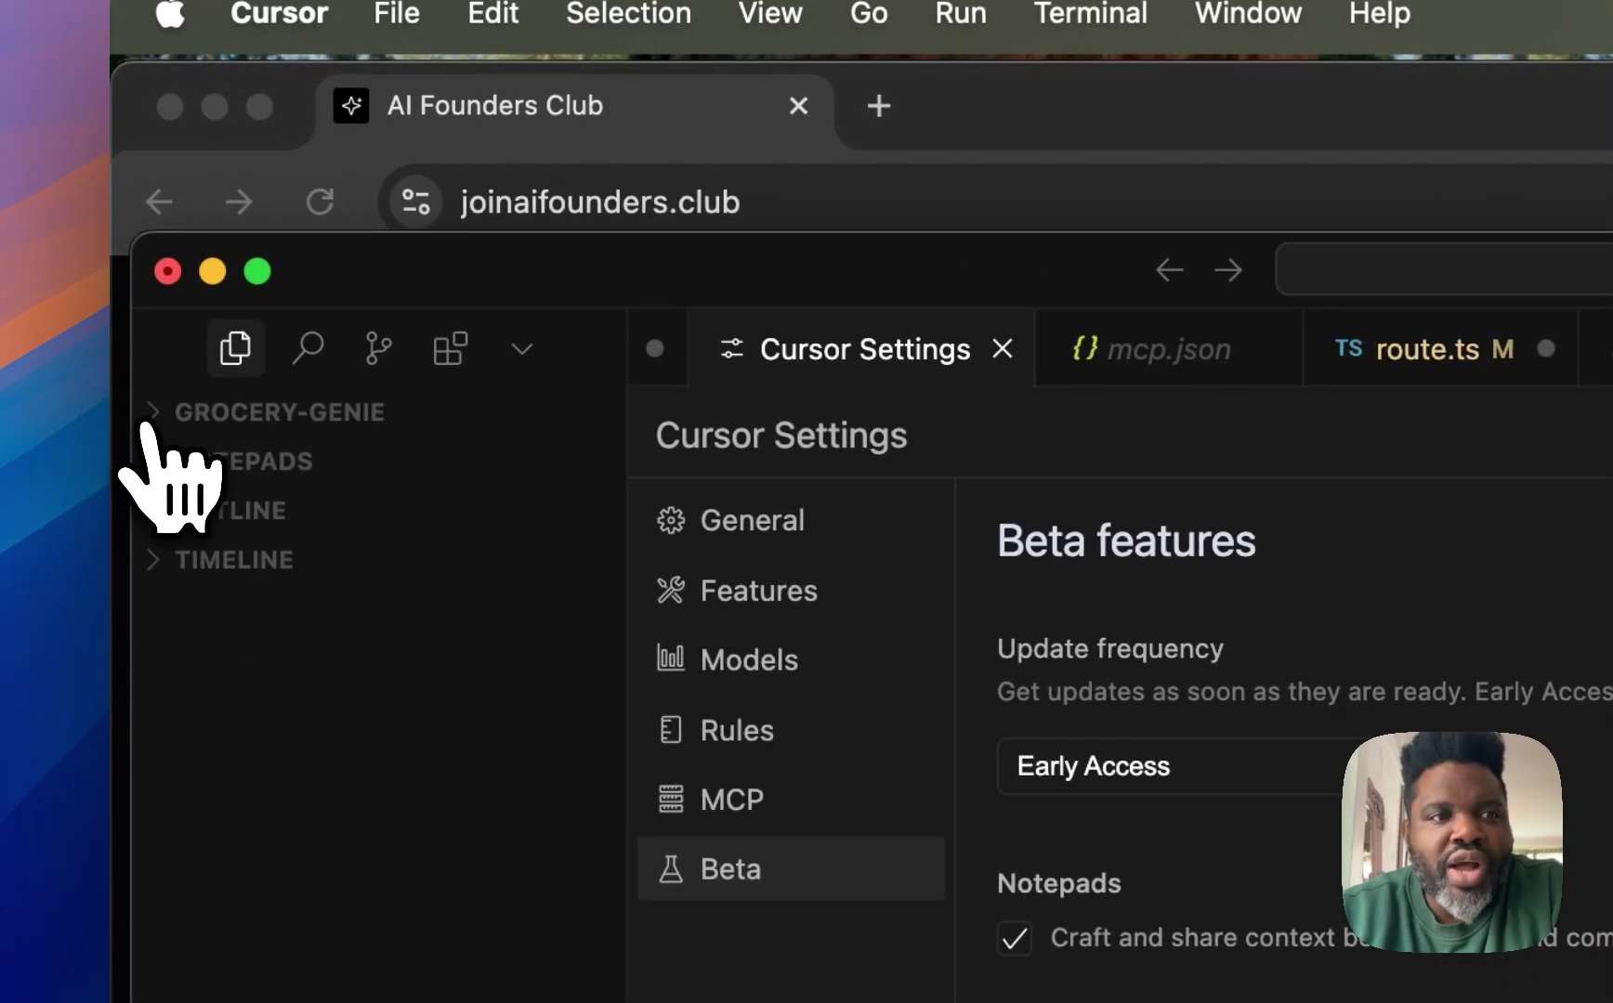
left_click(163, 467)
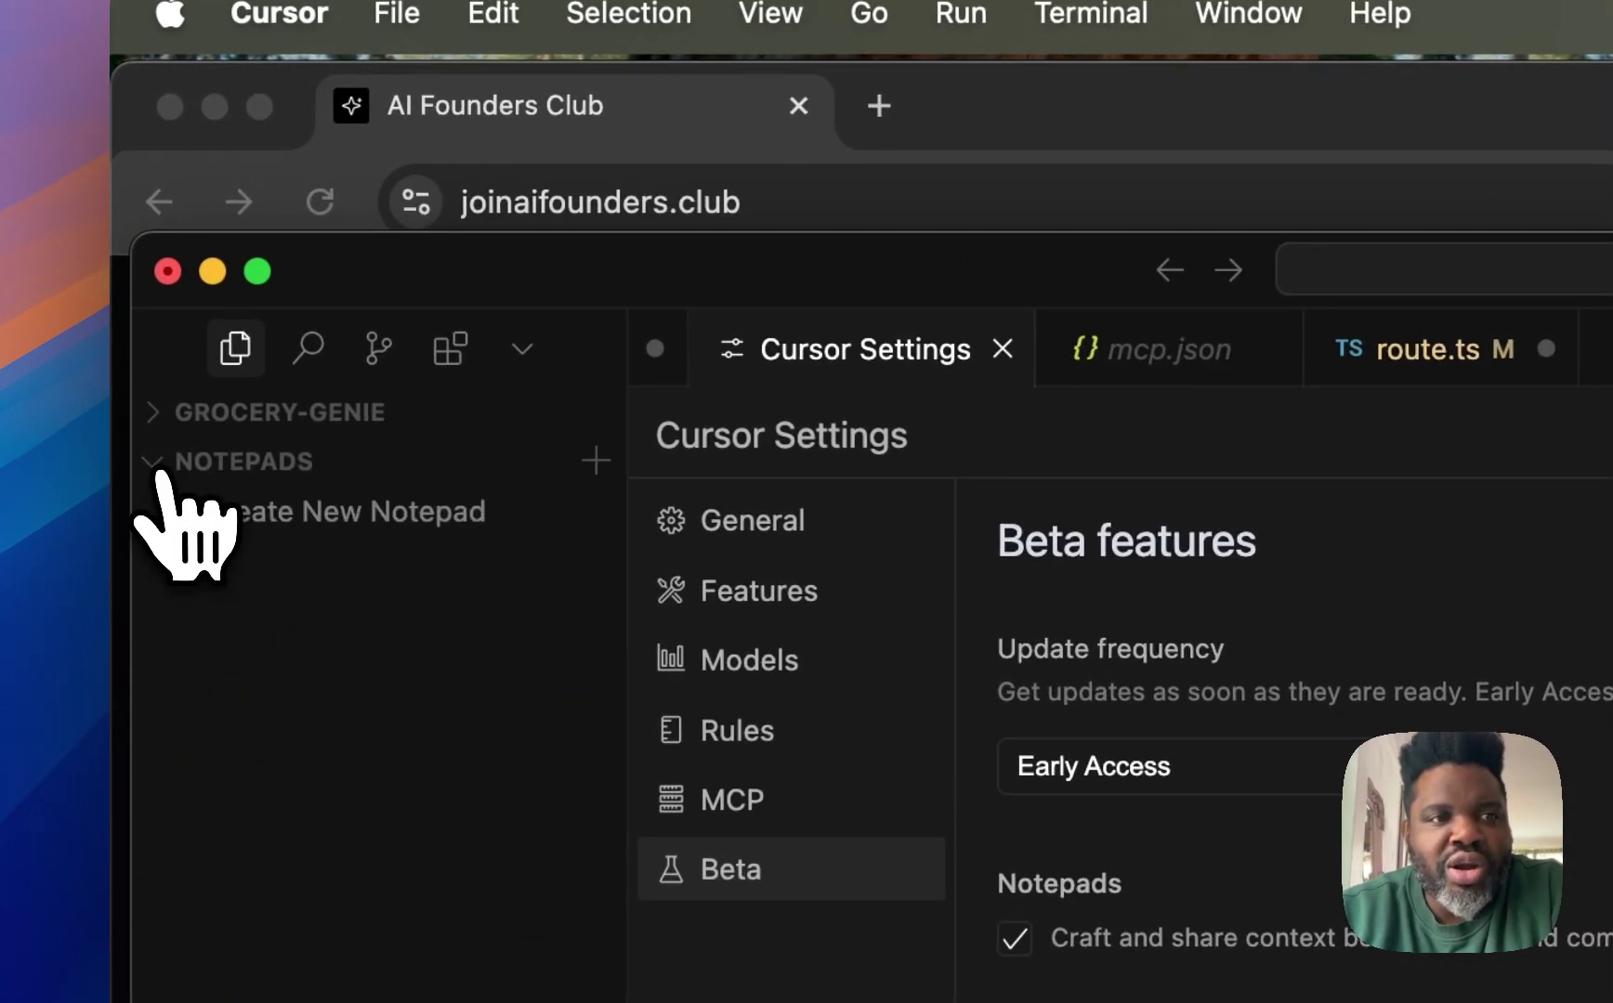
left_click(244, 519)
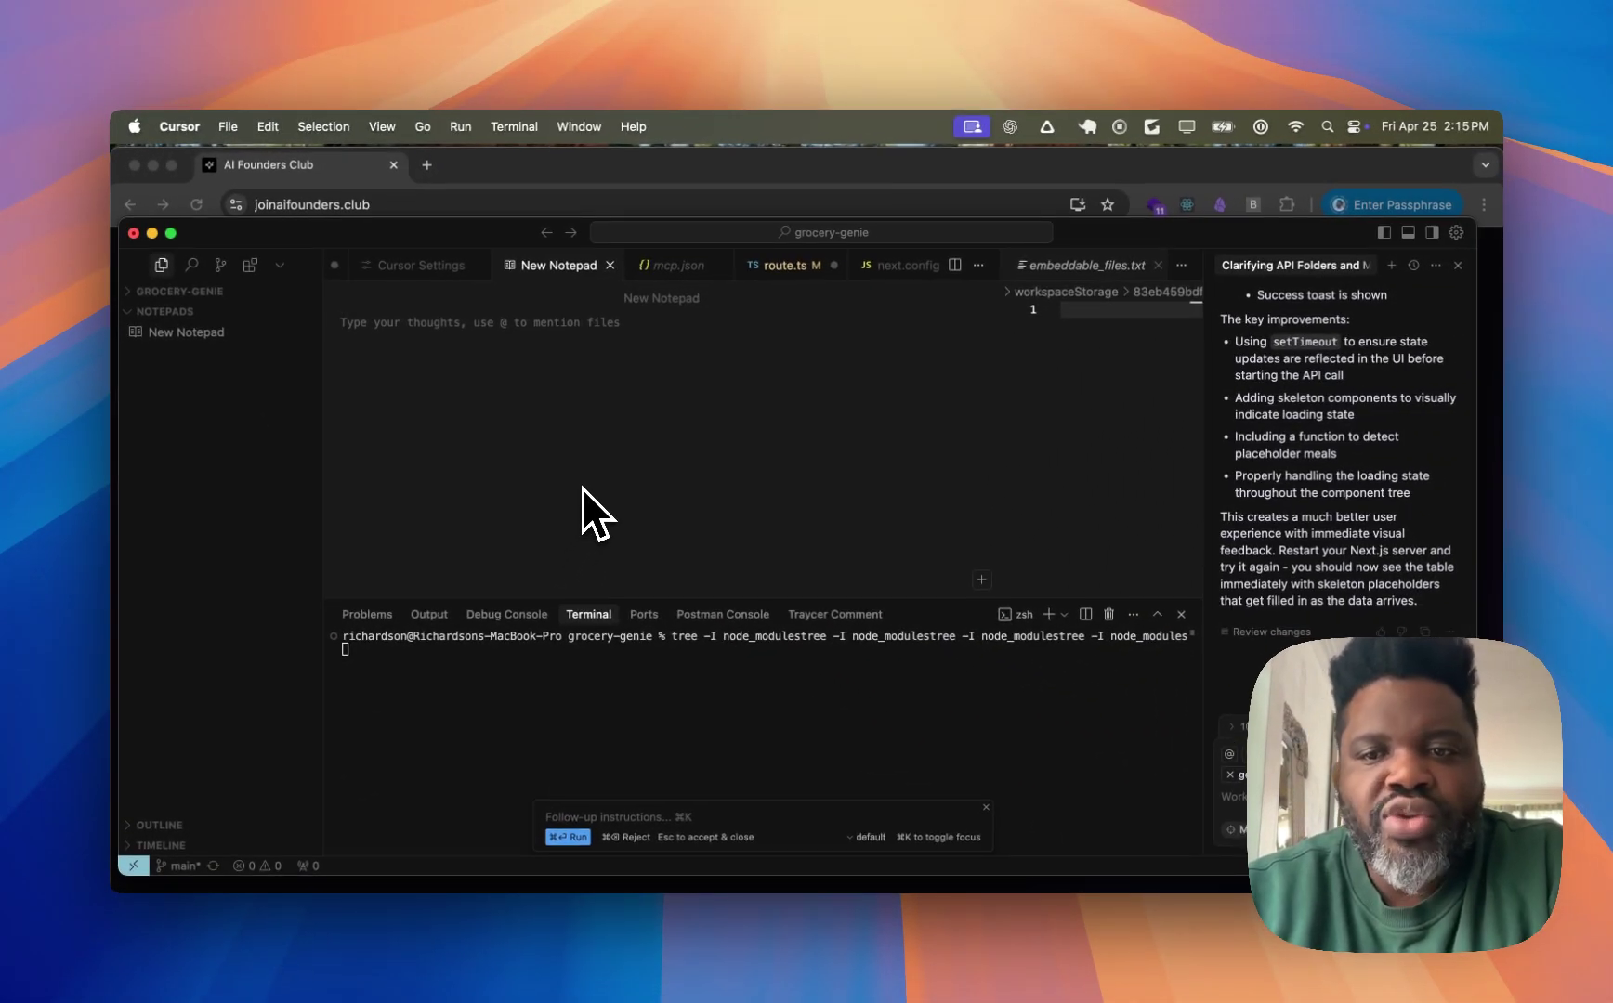
- Switch the AI chat mode to Ask and then to Agent
left_click(1238, 829)
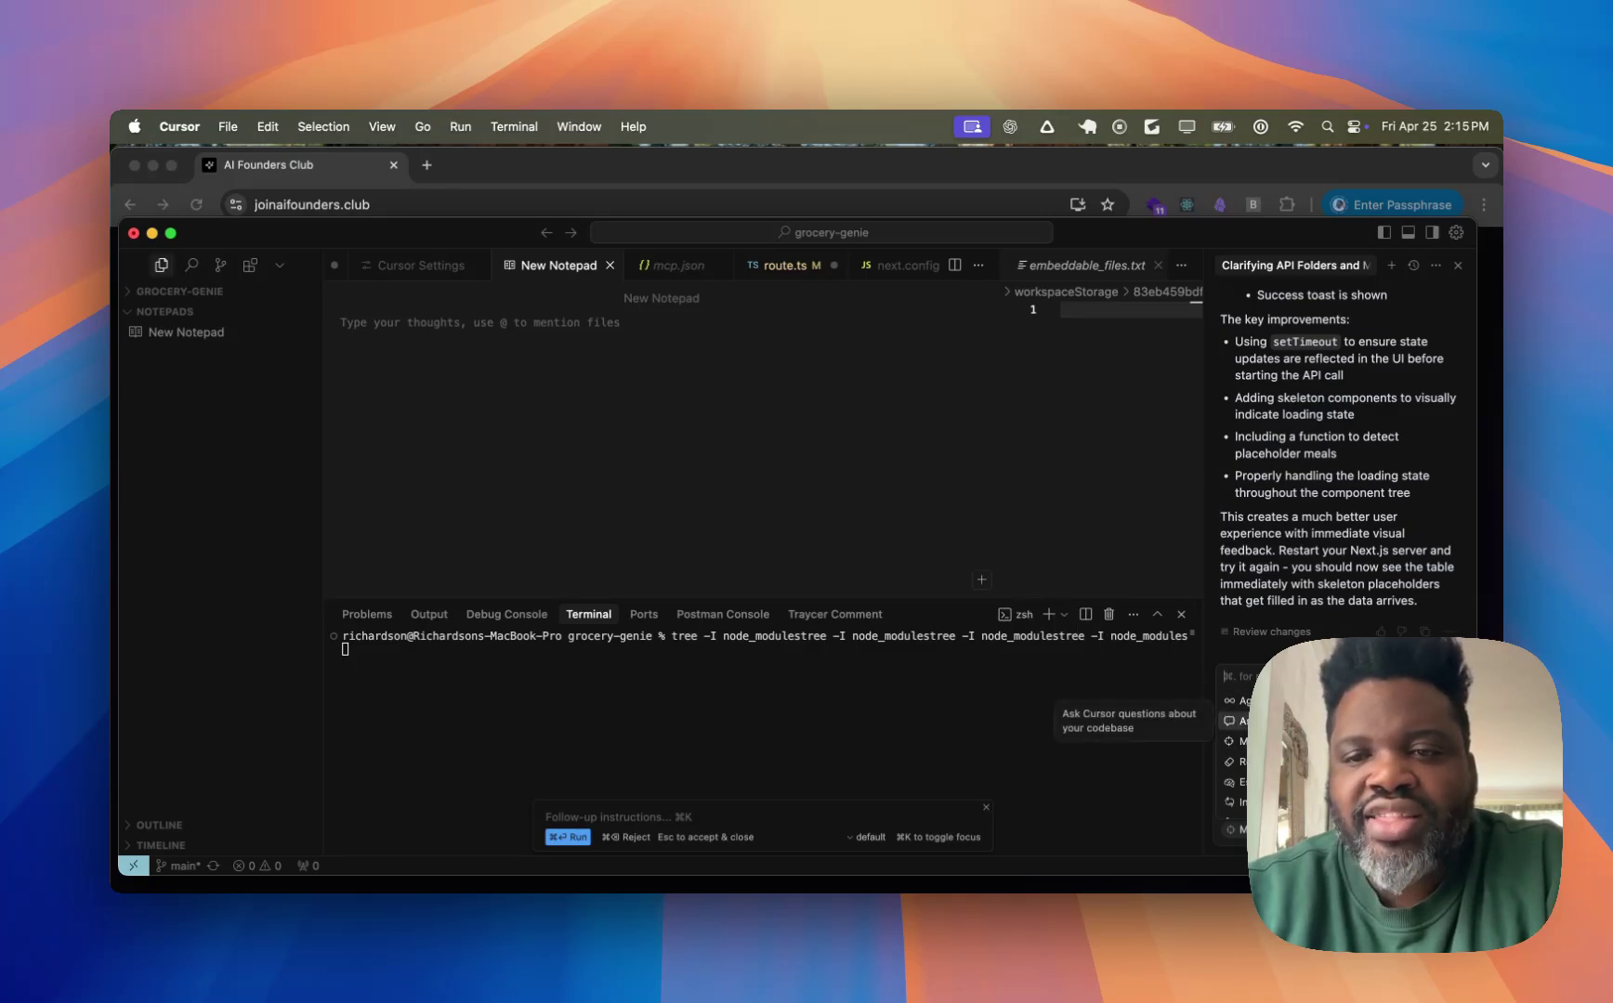
left_click(1236, 701)
left_click(1238, 829)
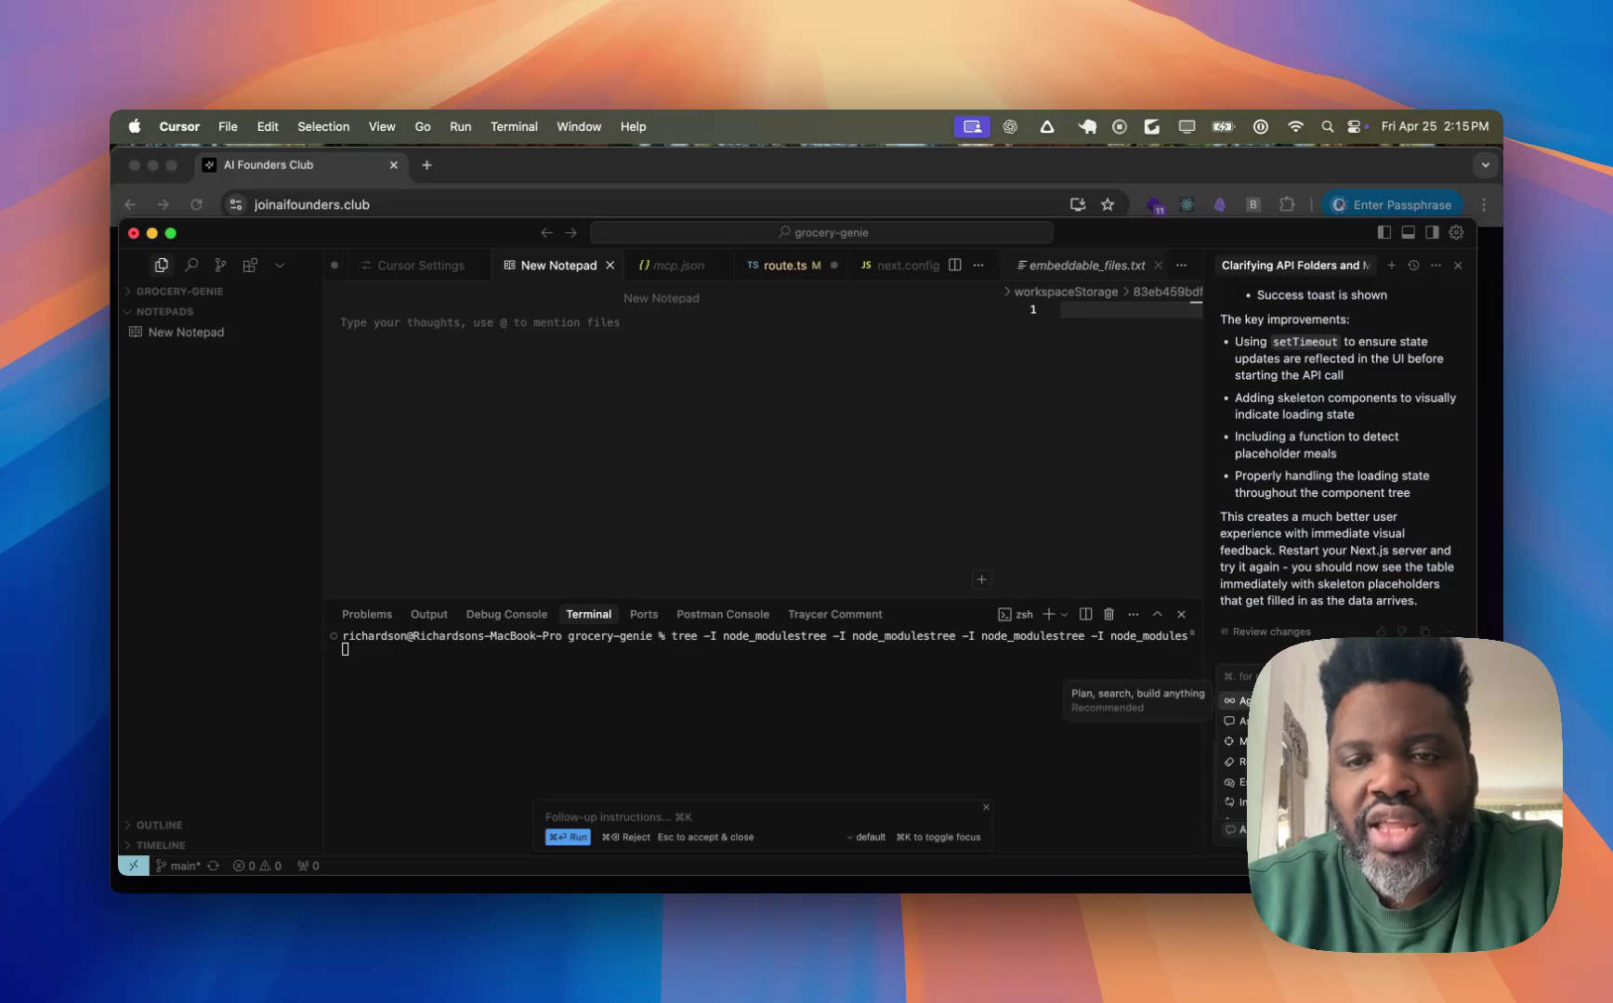
left_click(1236, 701)
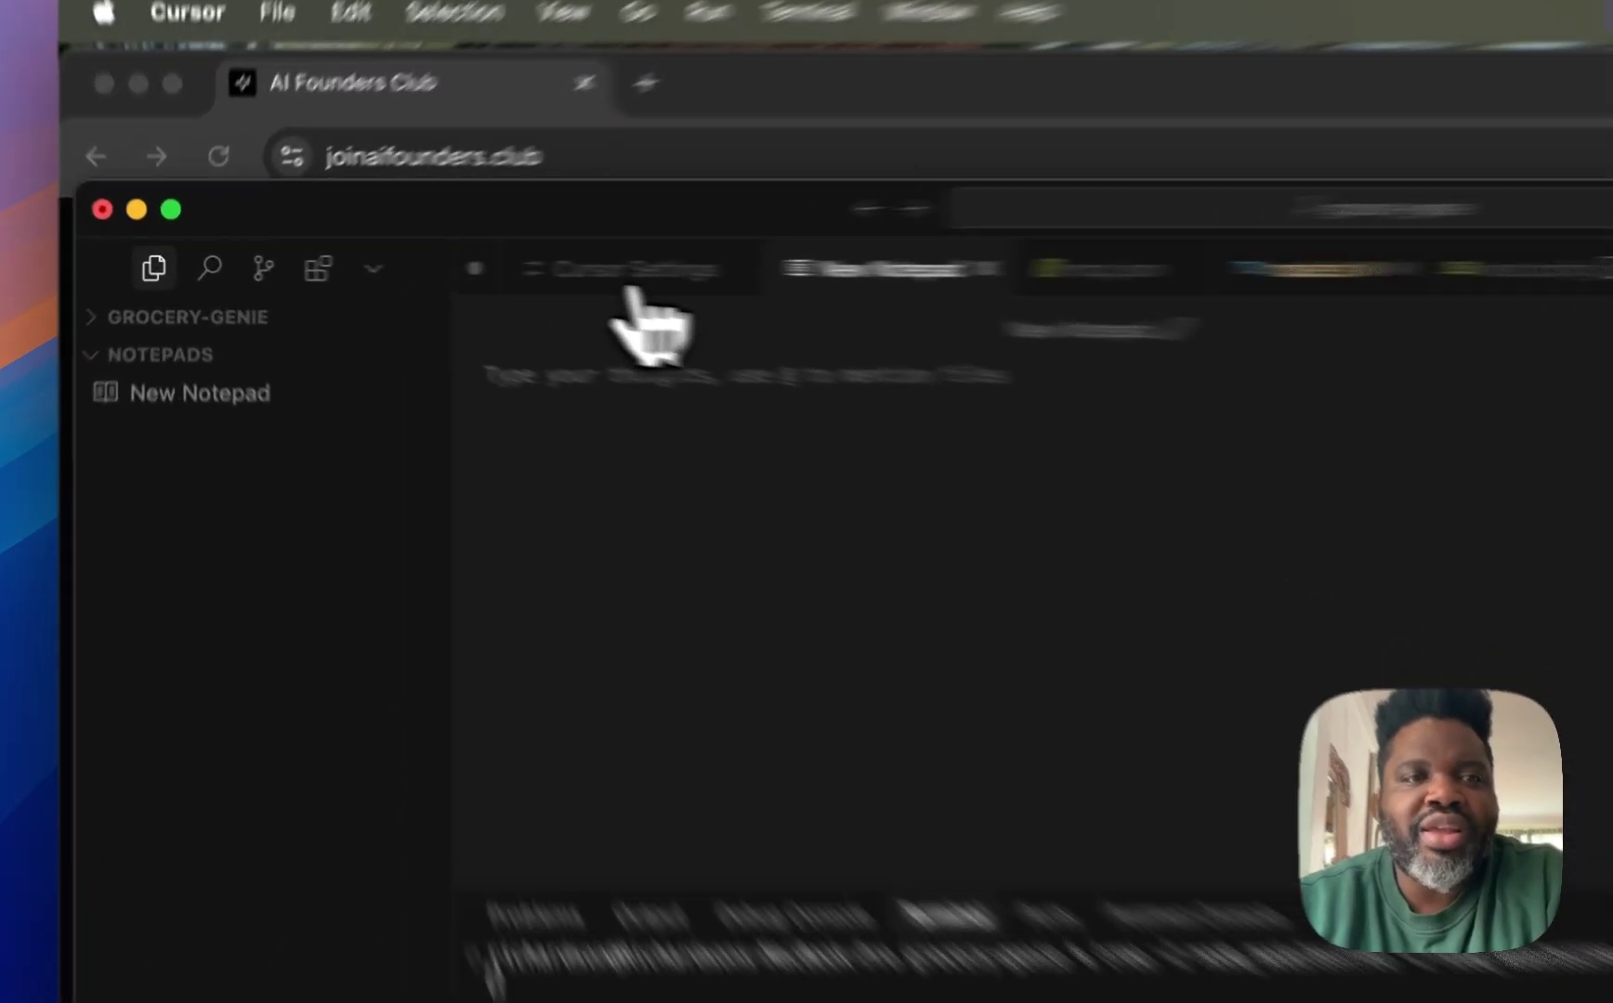
- Return to the Beta page of Cursor Settings and review the Notepads and Bug Finder entries
left_click(416, 266)
scroll(558, 486, "down", 2)
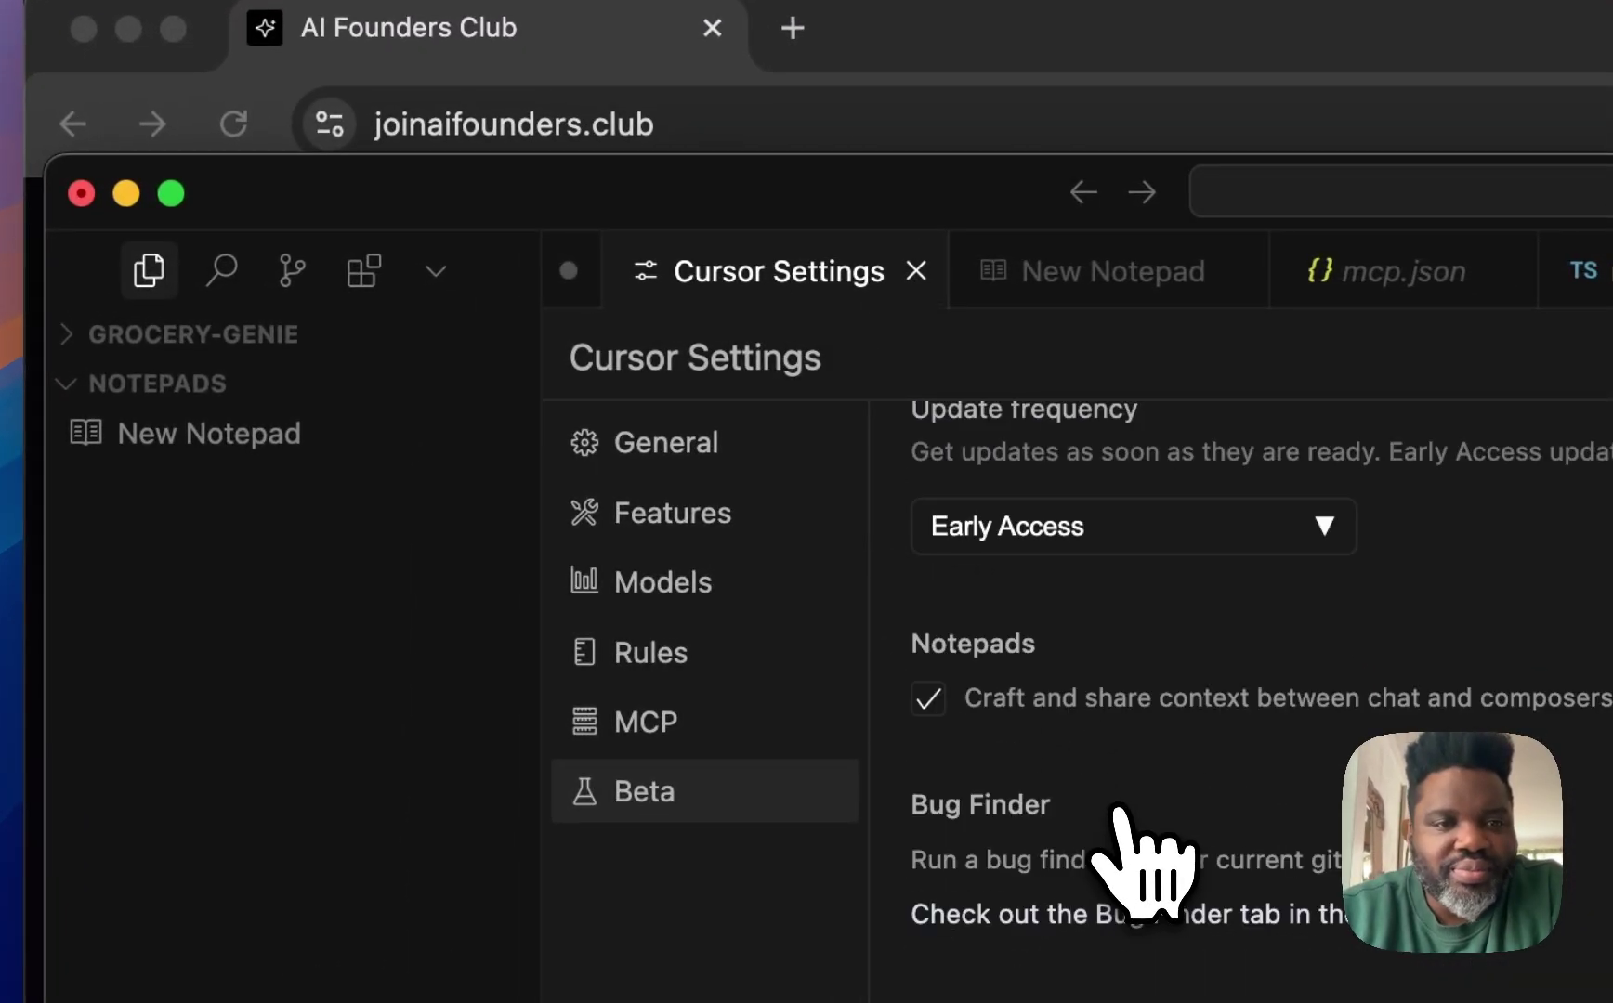
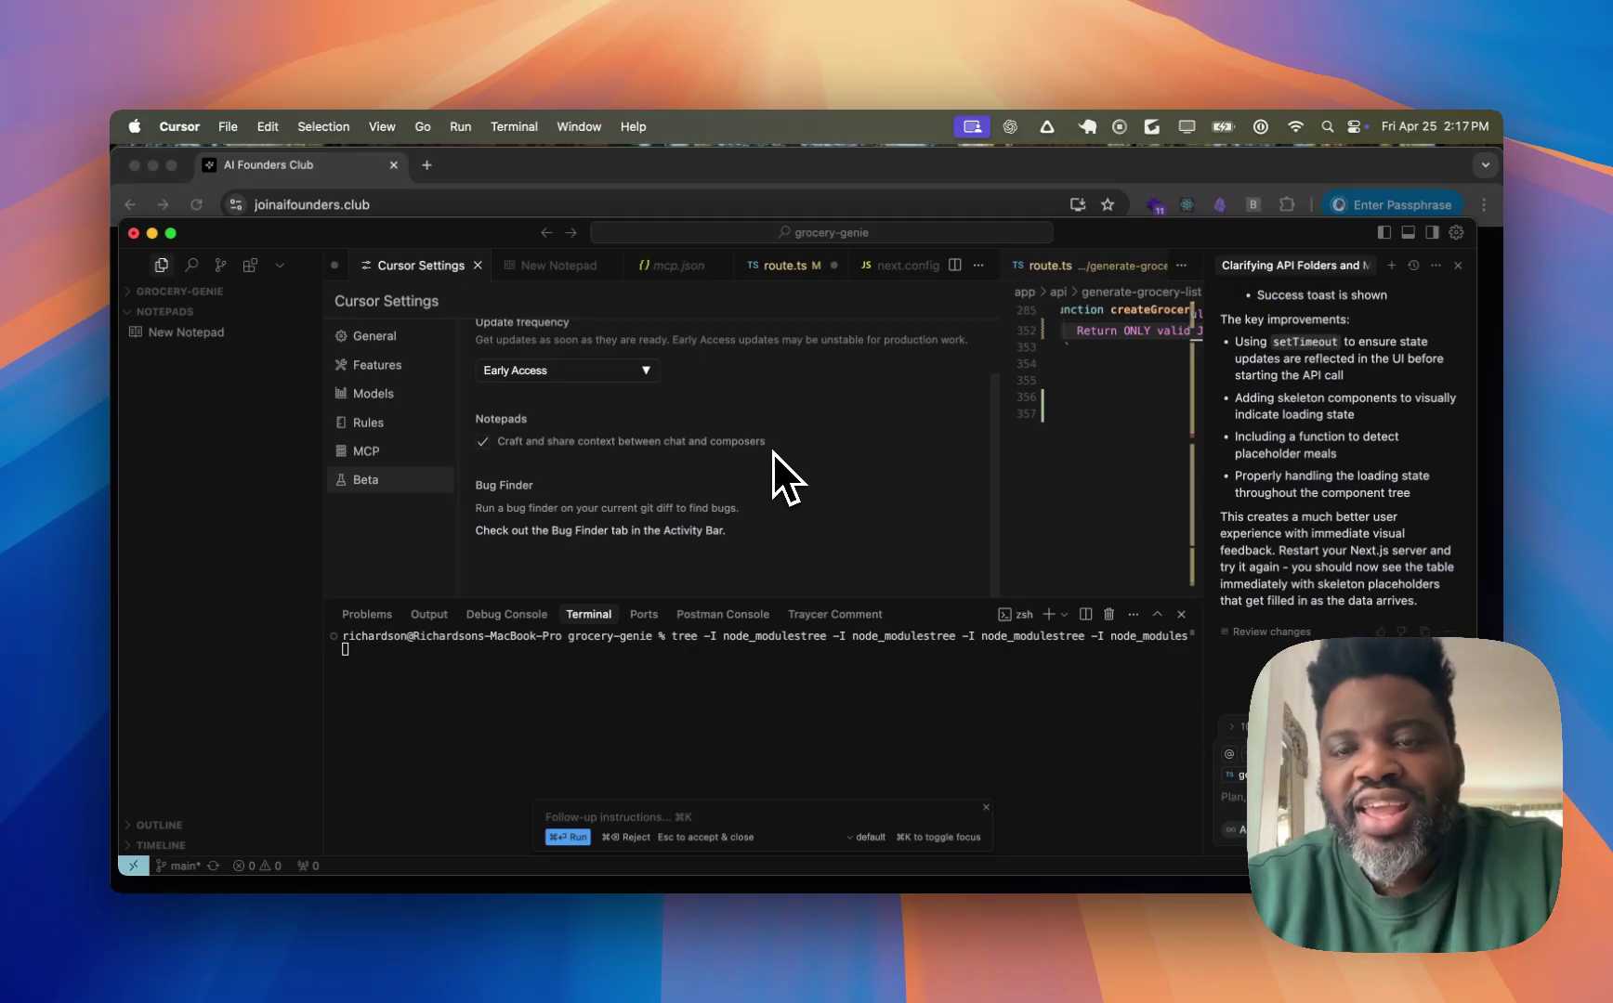
- Switch to the AI Founders Club site in Chrome and look through its community map and course listings
left_click(674, 179)
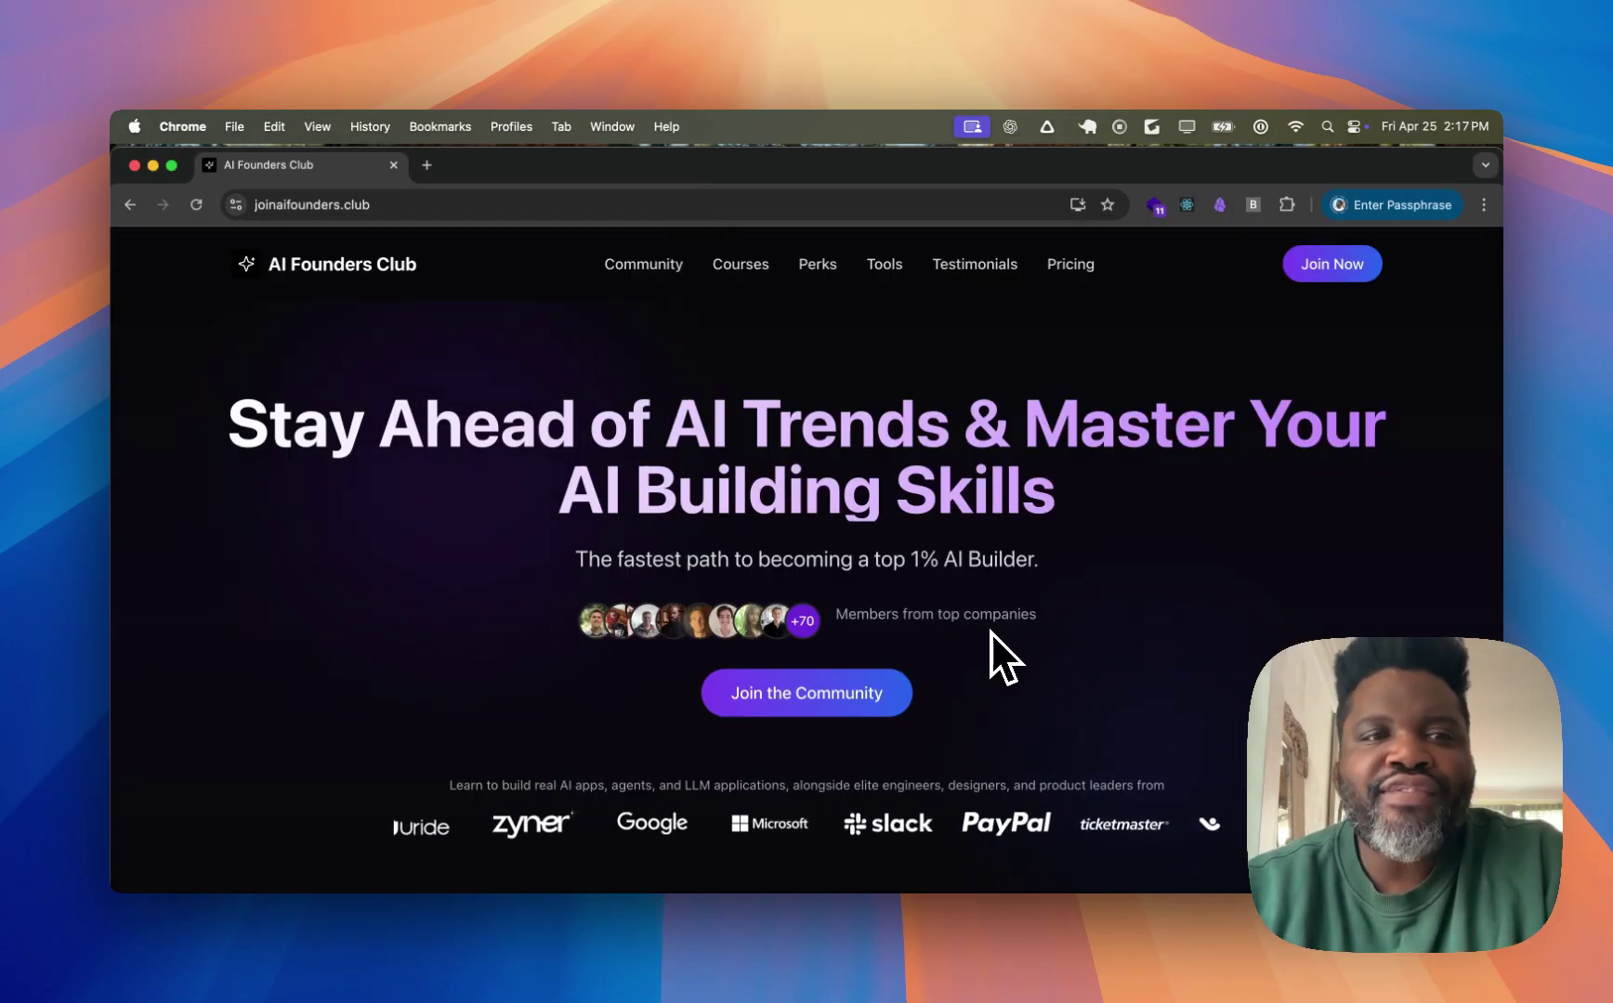
scroll(990, 631, "down", 1)
scroll(990, 631, "down", 8)
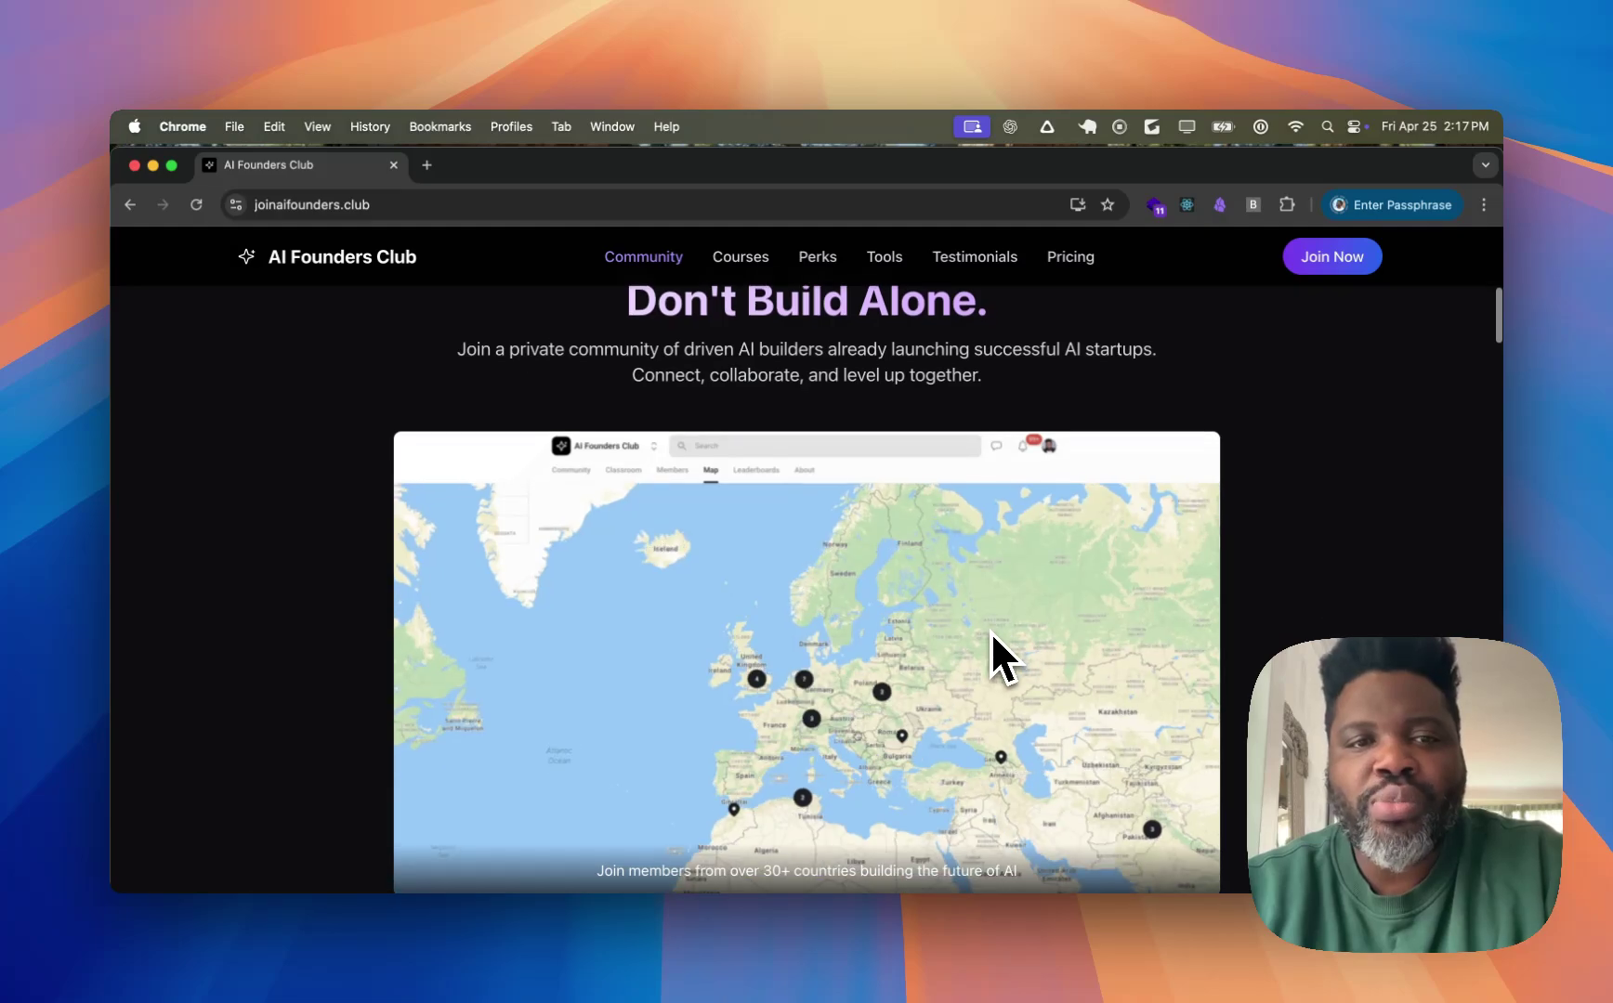
scroll(992, 632, "down", 2)
scroll(991, 631, "down", 3)
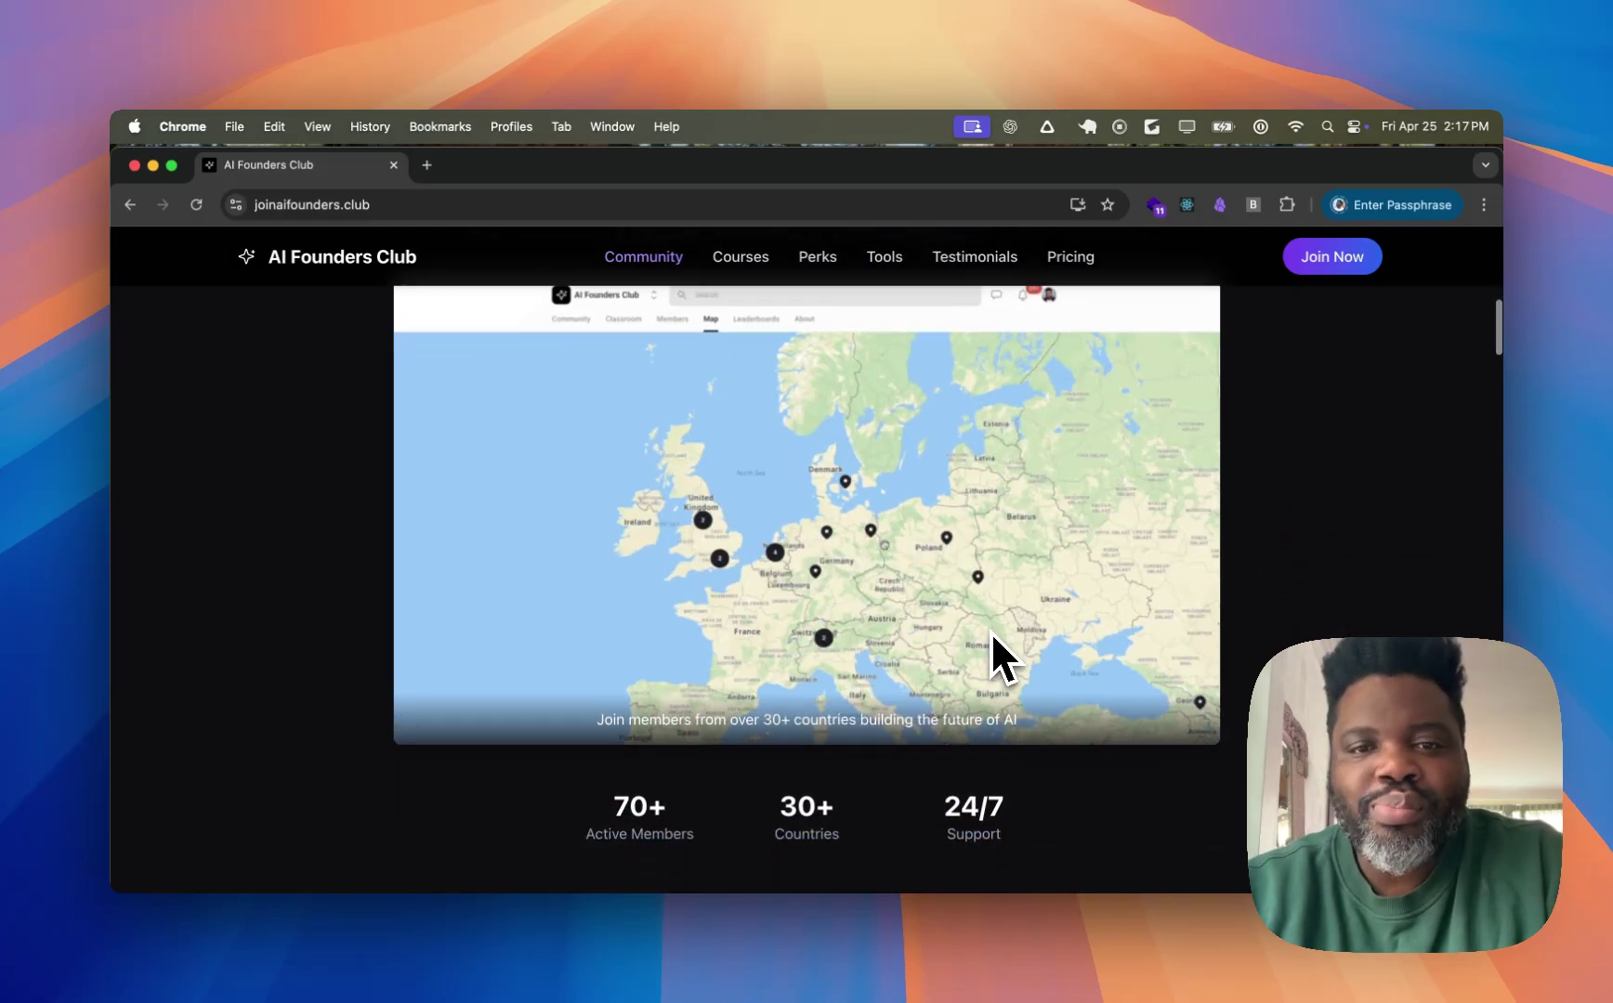
scroll(991, 632, "down", 3)
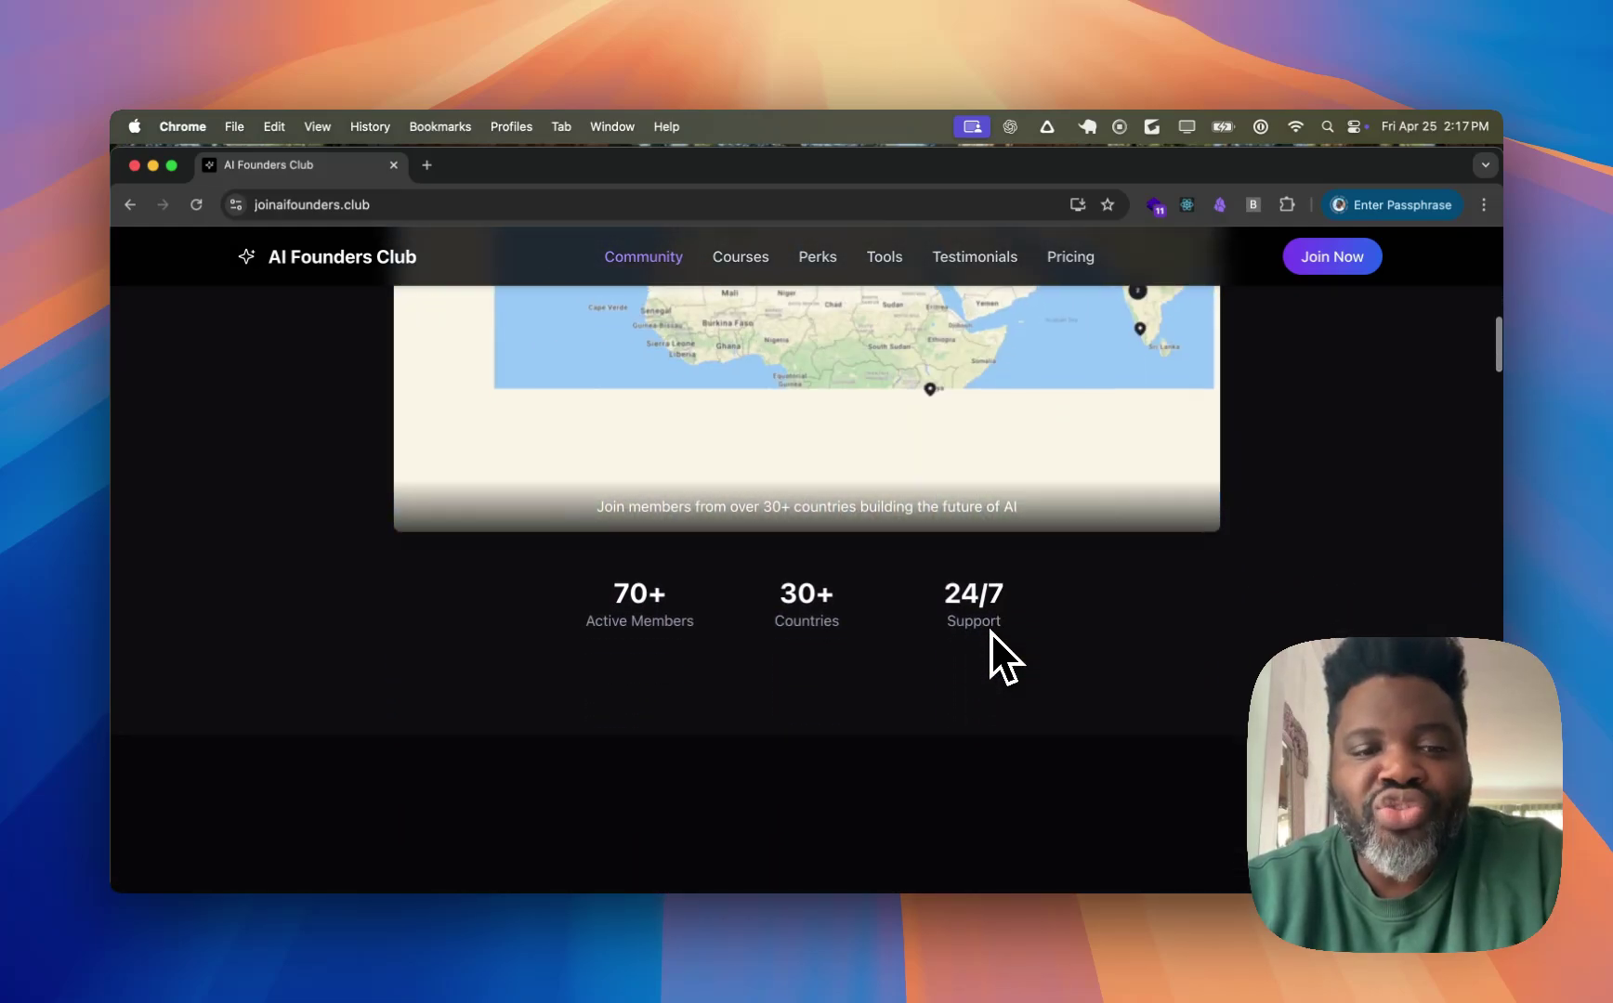
scroll(990, 631, "down", 6)
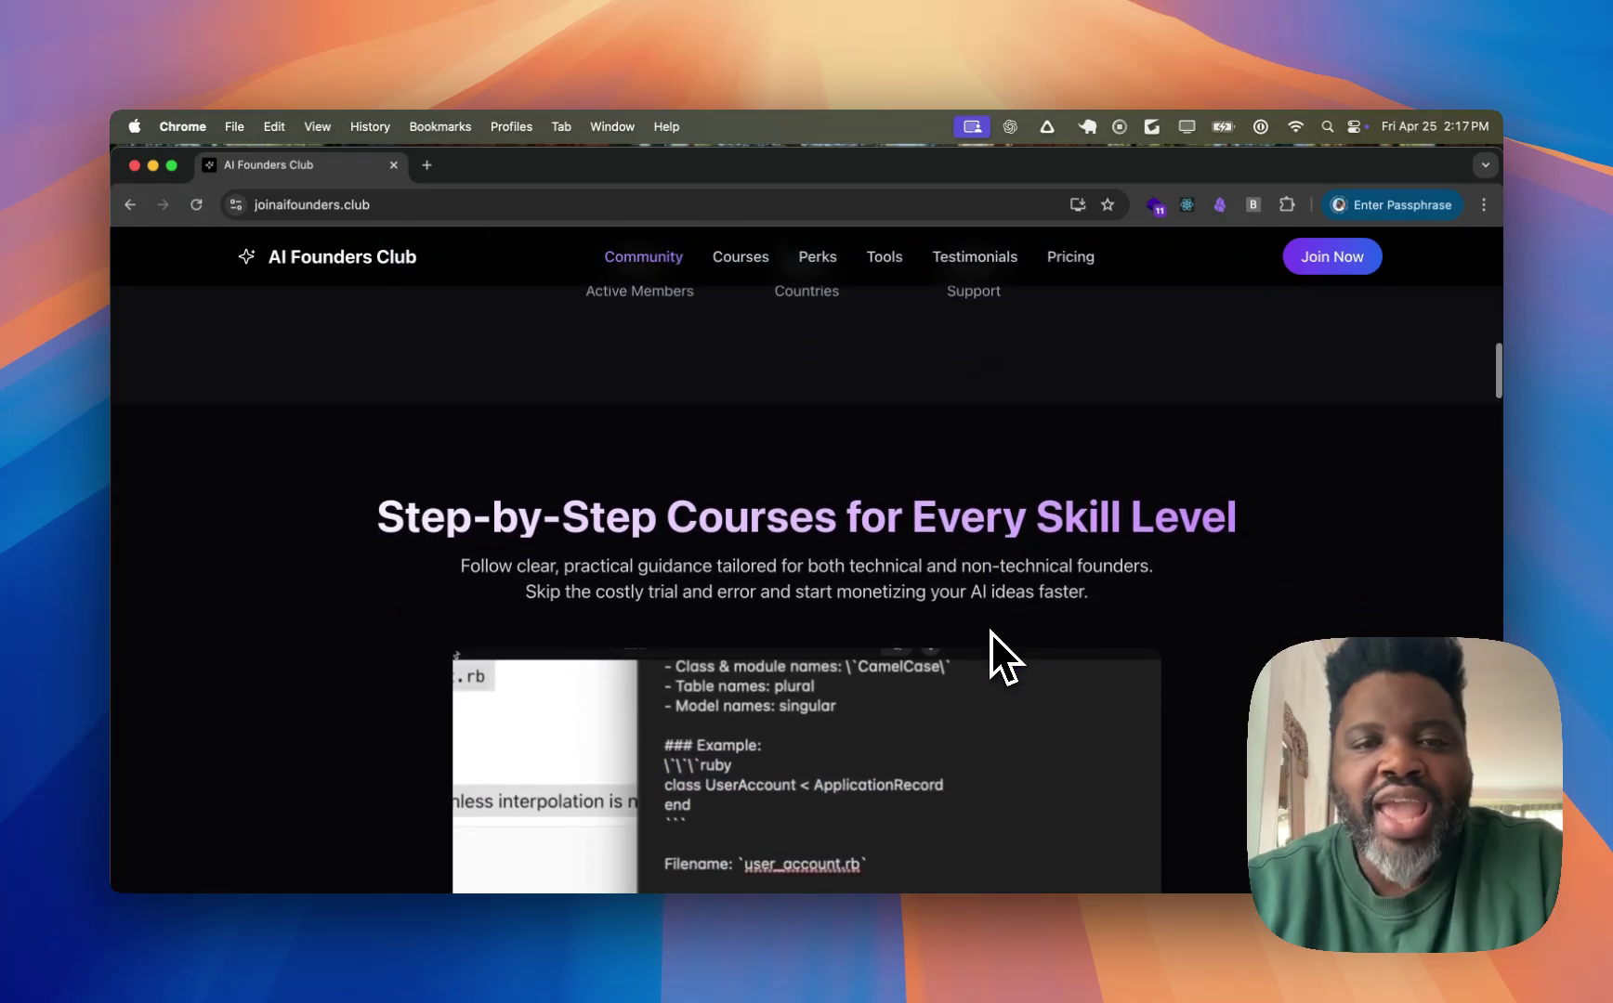
scroll(992, 631, "down", 6)
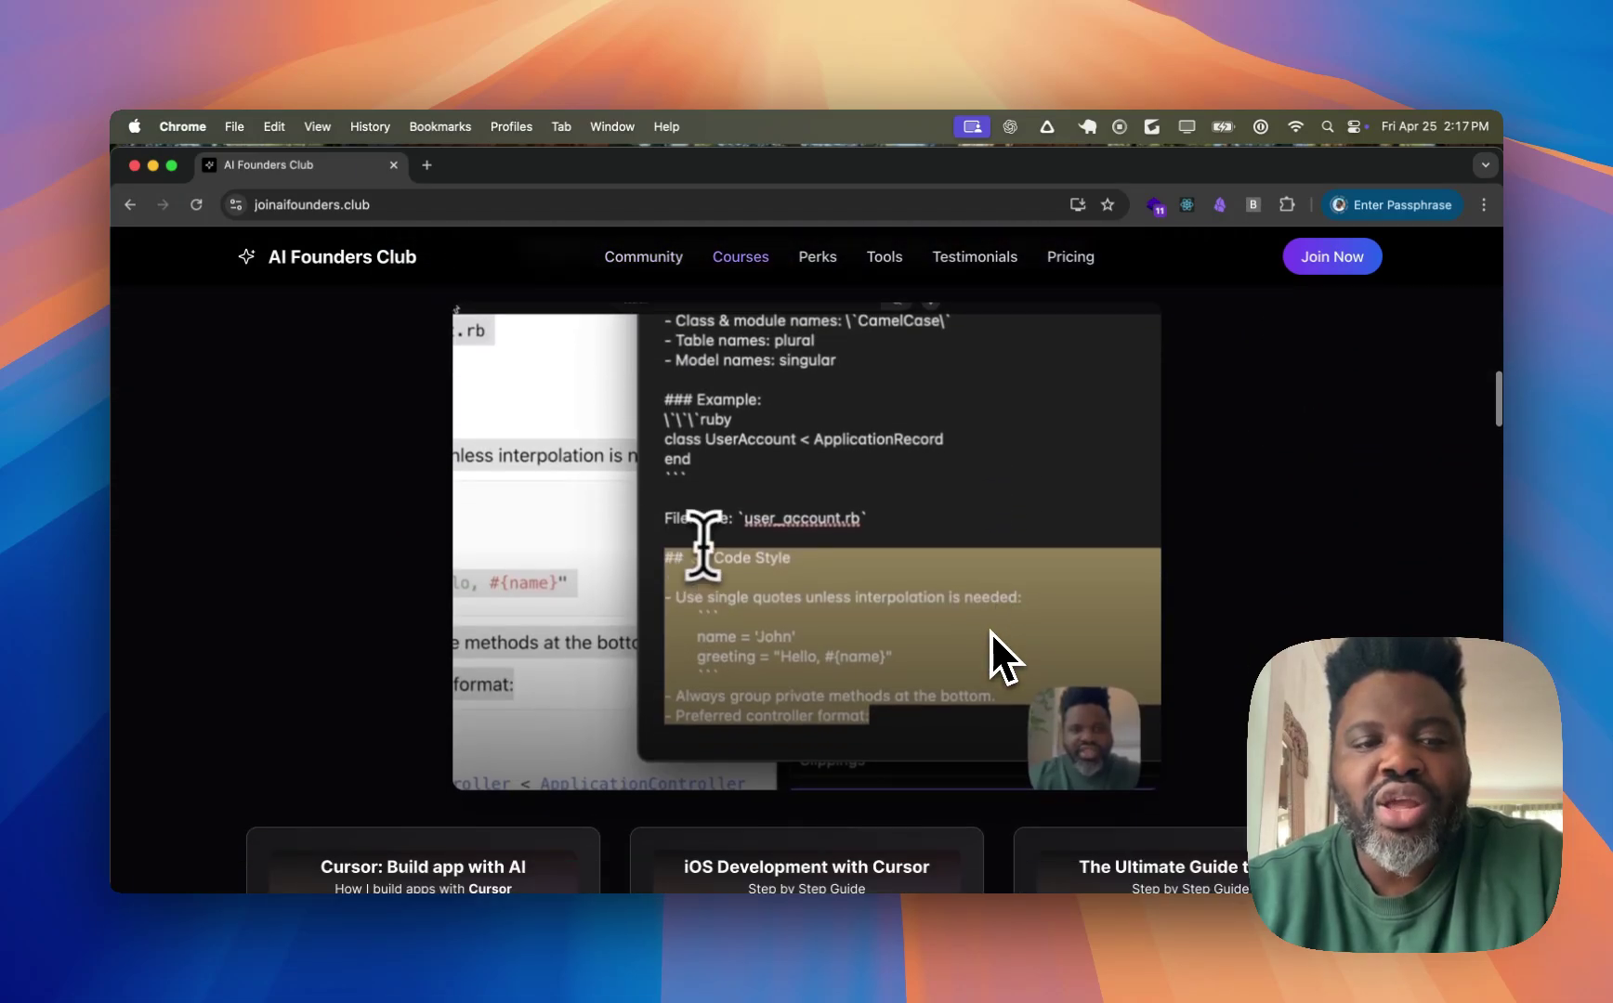
scroll(991, 631, "down", 3)
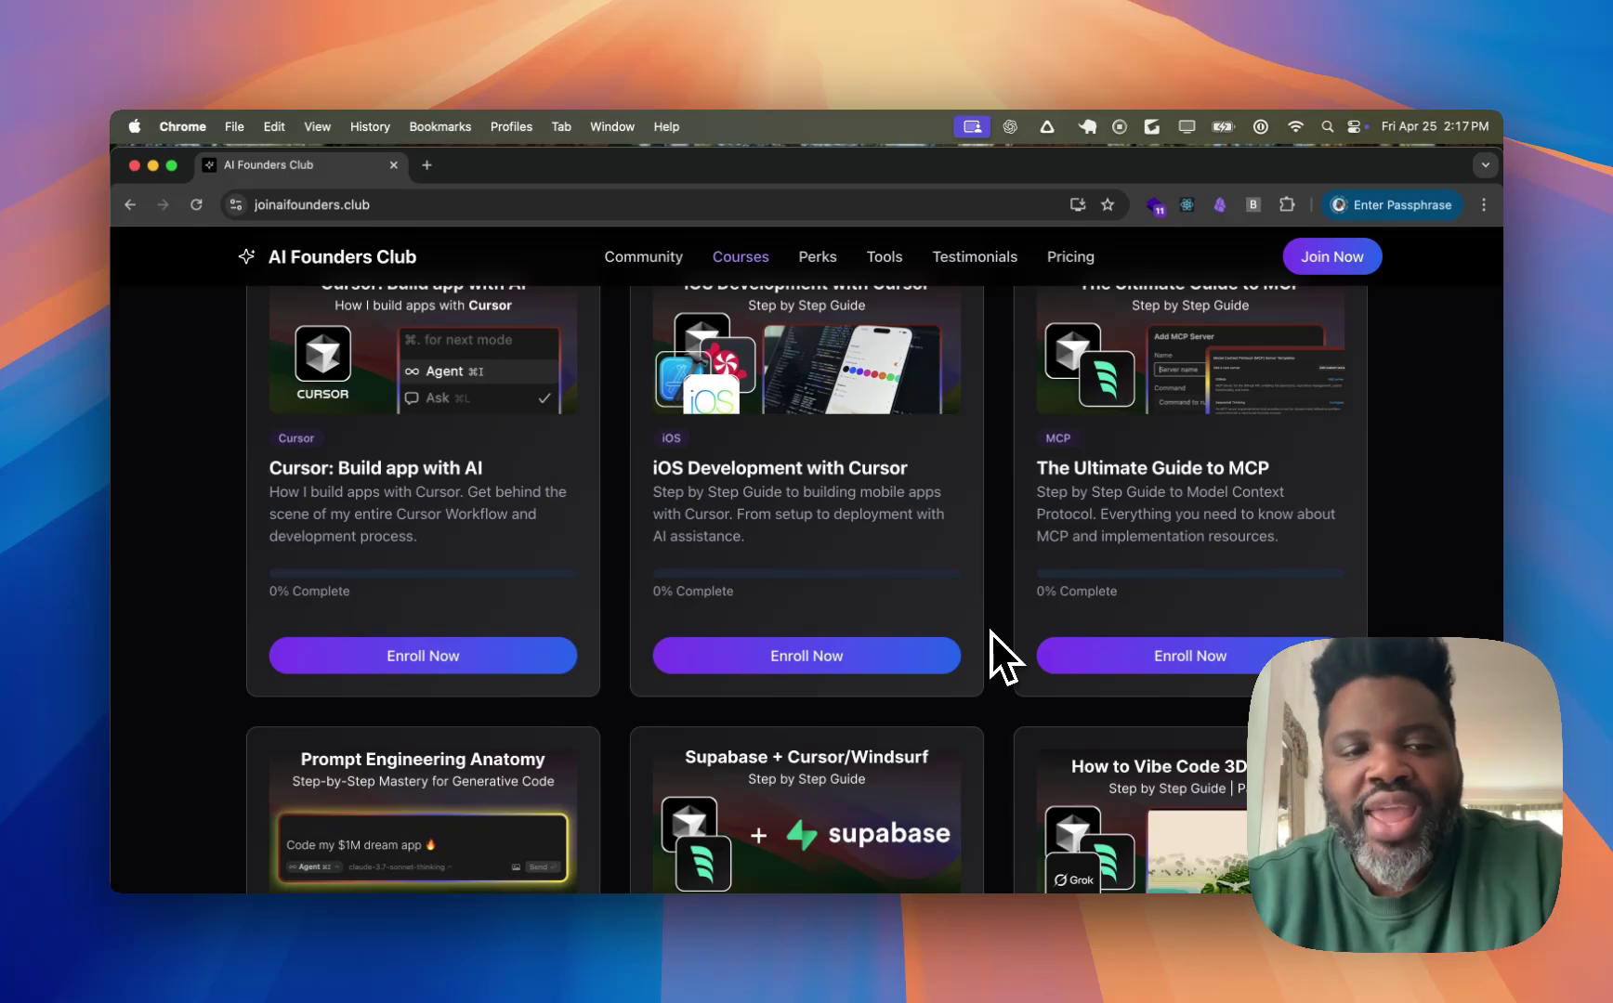
scroll(990, 632, "down", 2)
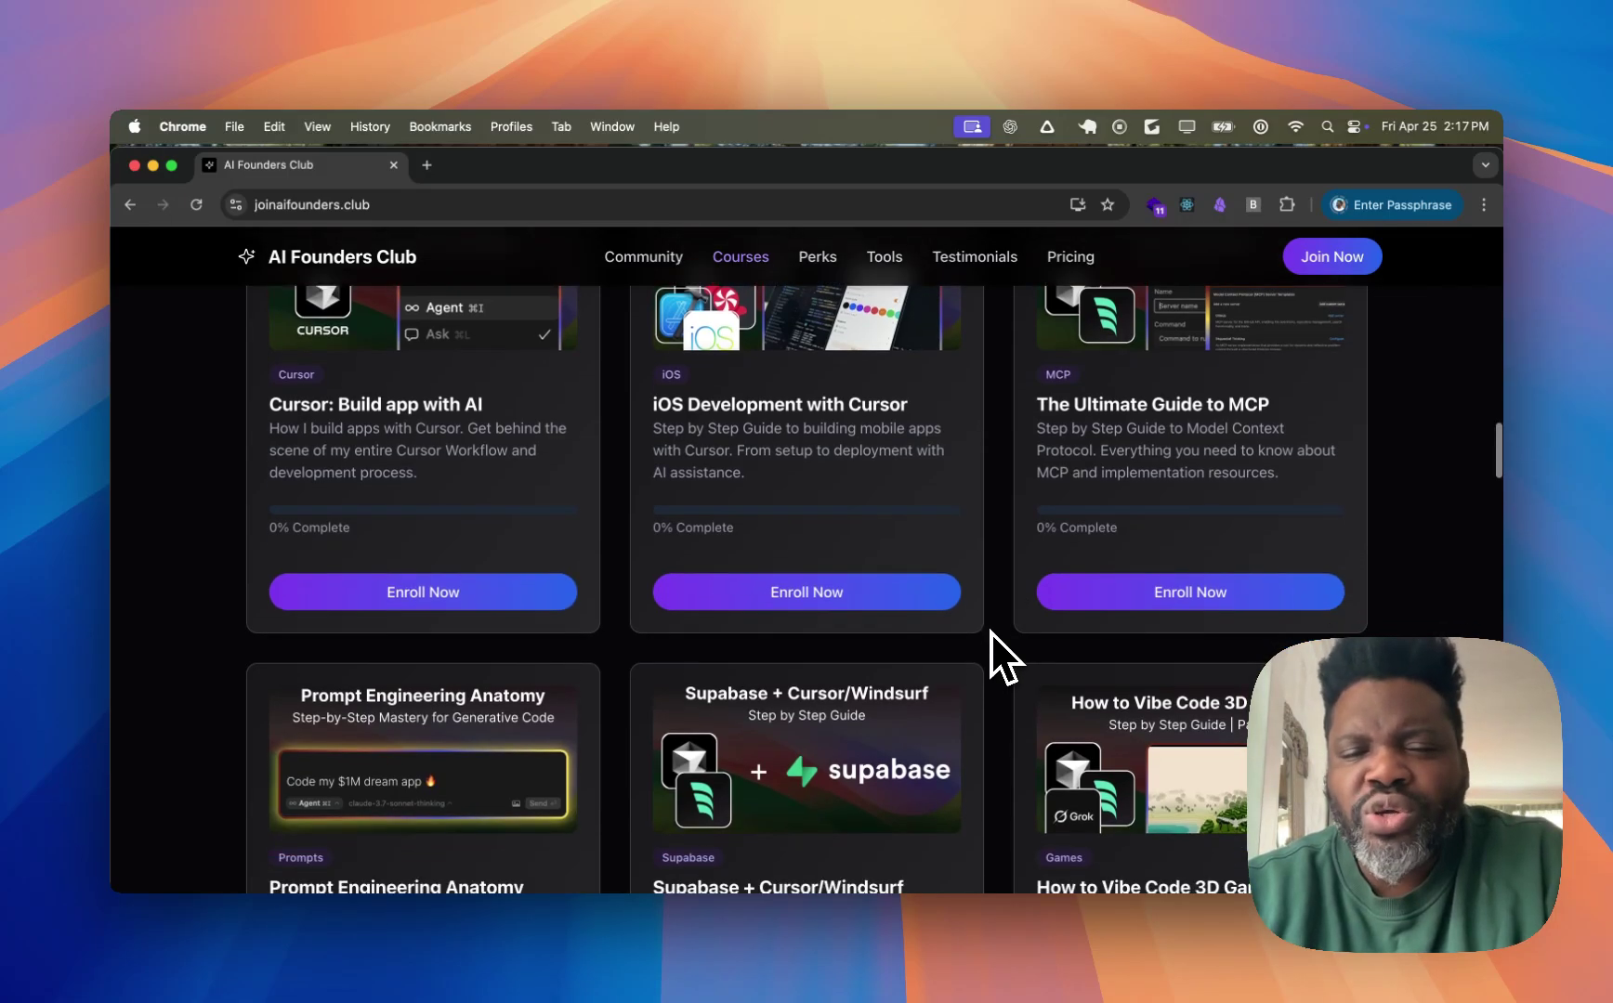
scroll(991, 631, "up", 3)
- Examine the Exclusive Member Benefits and the AI-first tools offered on the AI Founders Club site
scroll(991, 631, "down", 15)
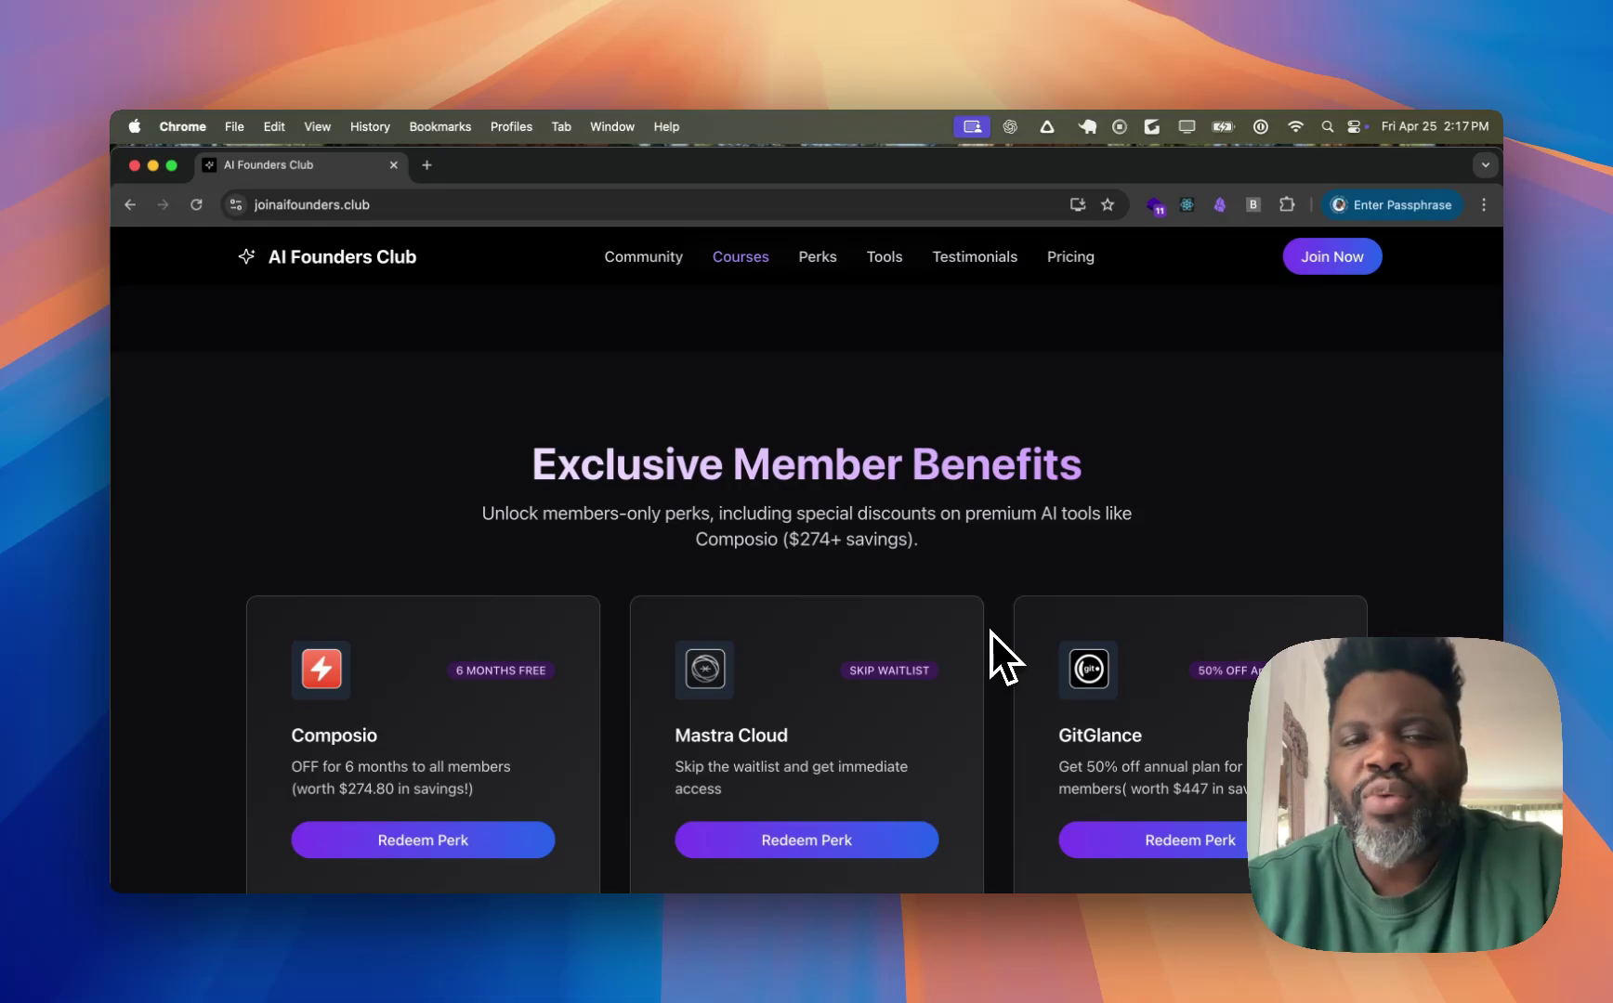
scroll(990, 632, "down", 2)
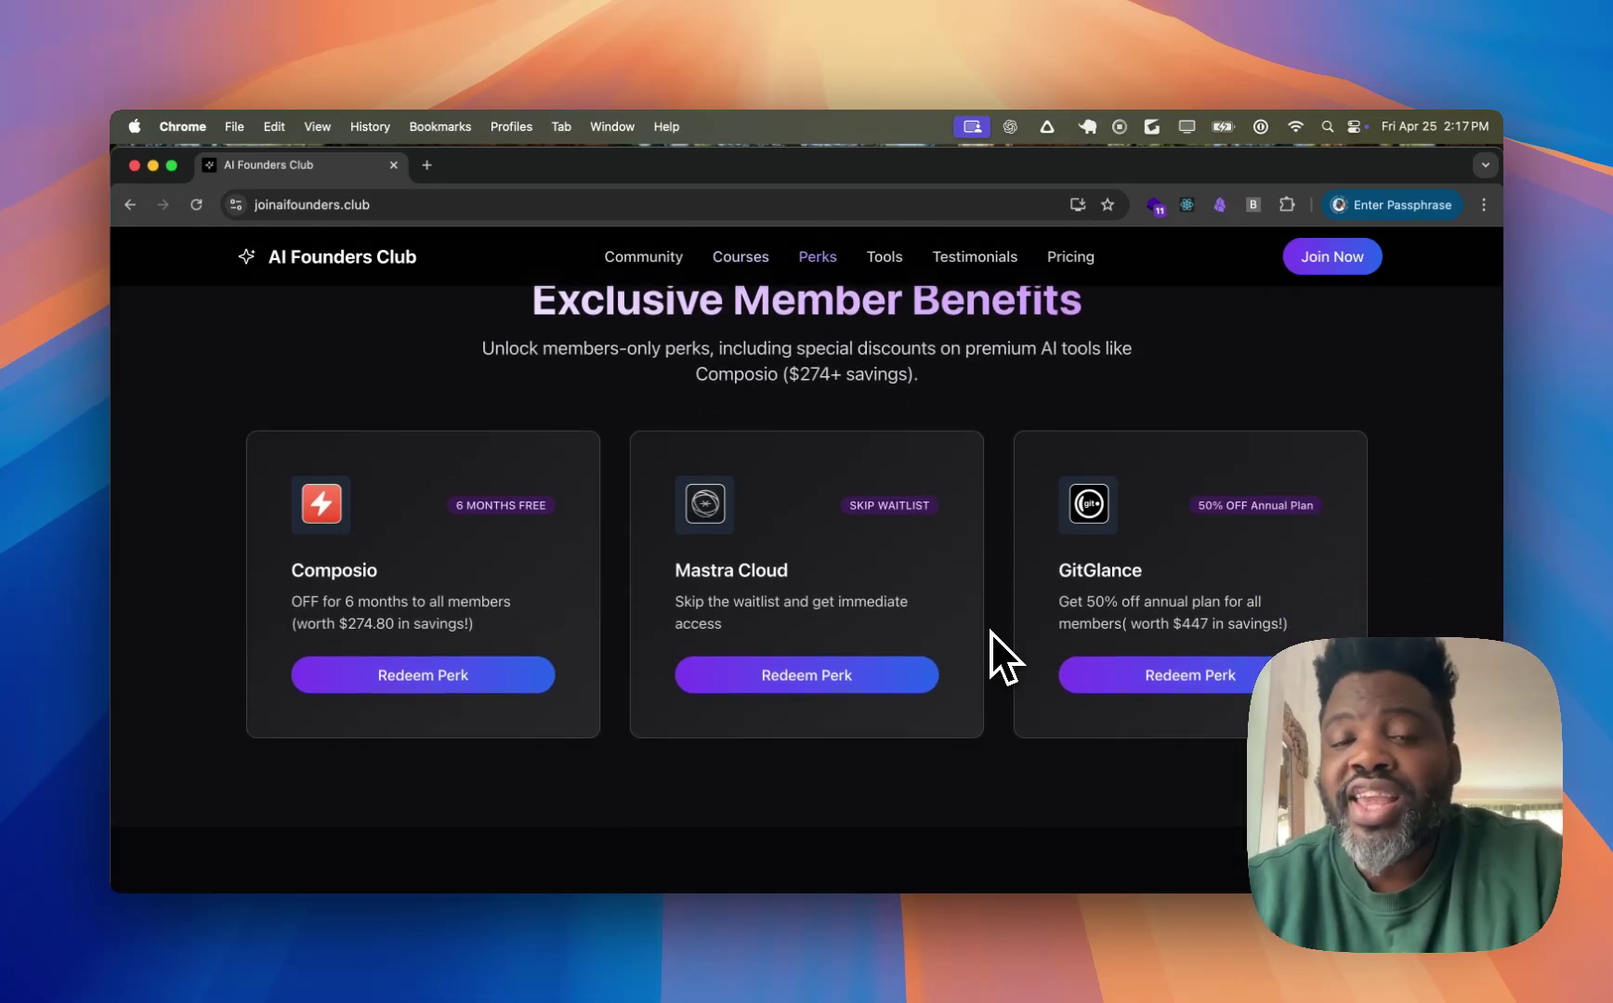
scroll(992, 631, "down", 5)
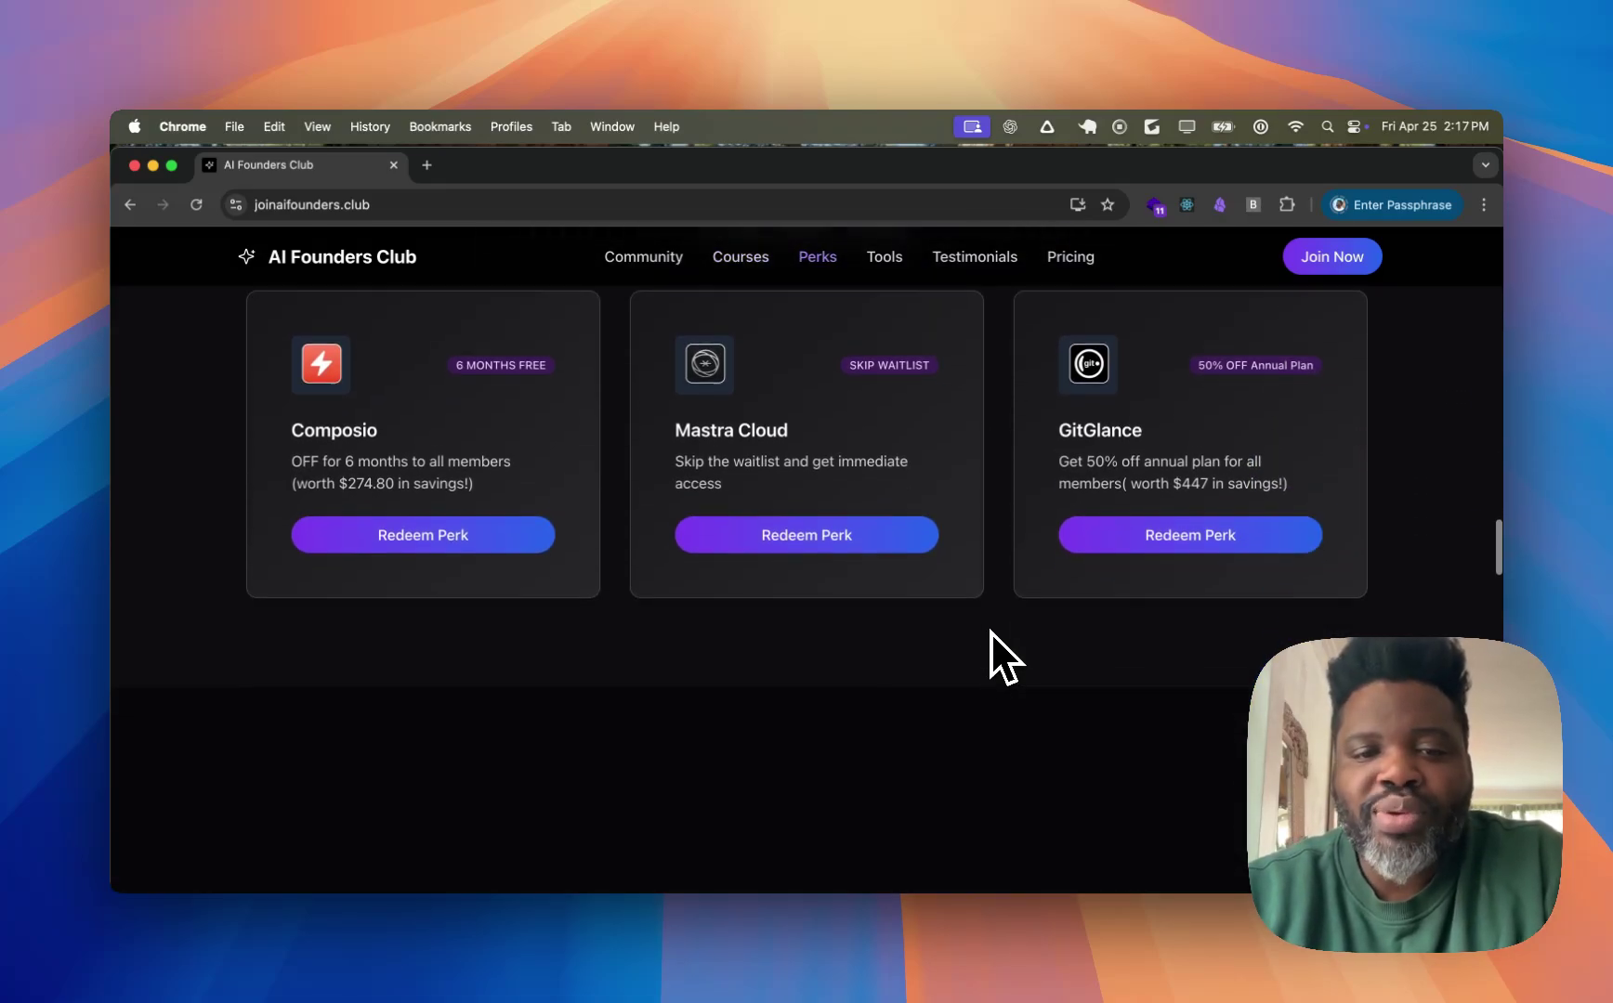
scroll(990, 632, "down", 1)
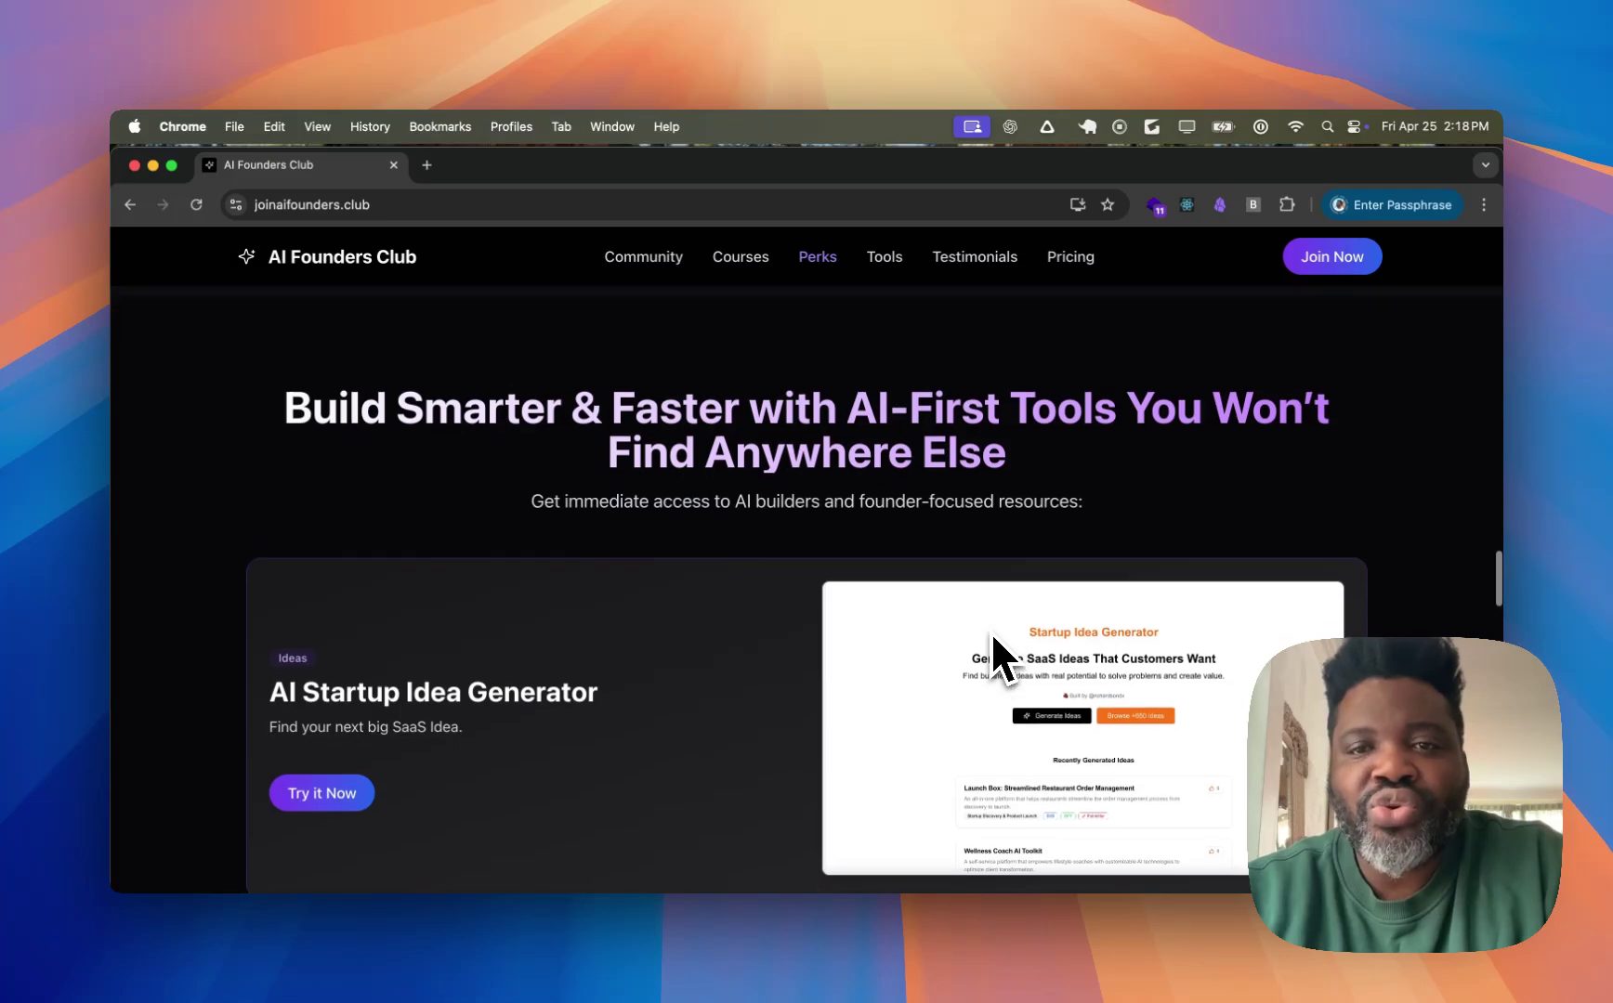
scroll(991, 631, "down", 3)
scroll(991, 632, "down", 6)
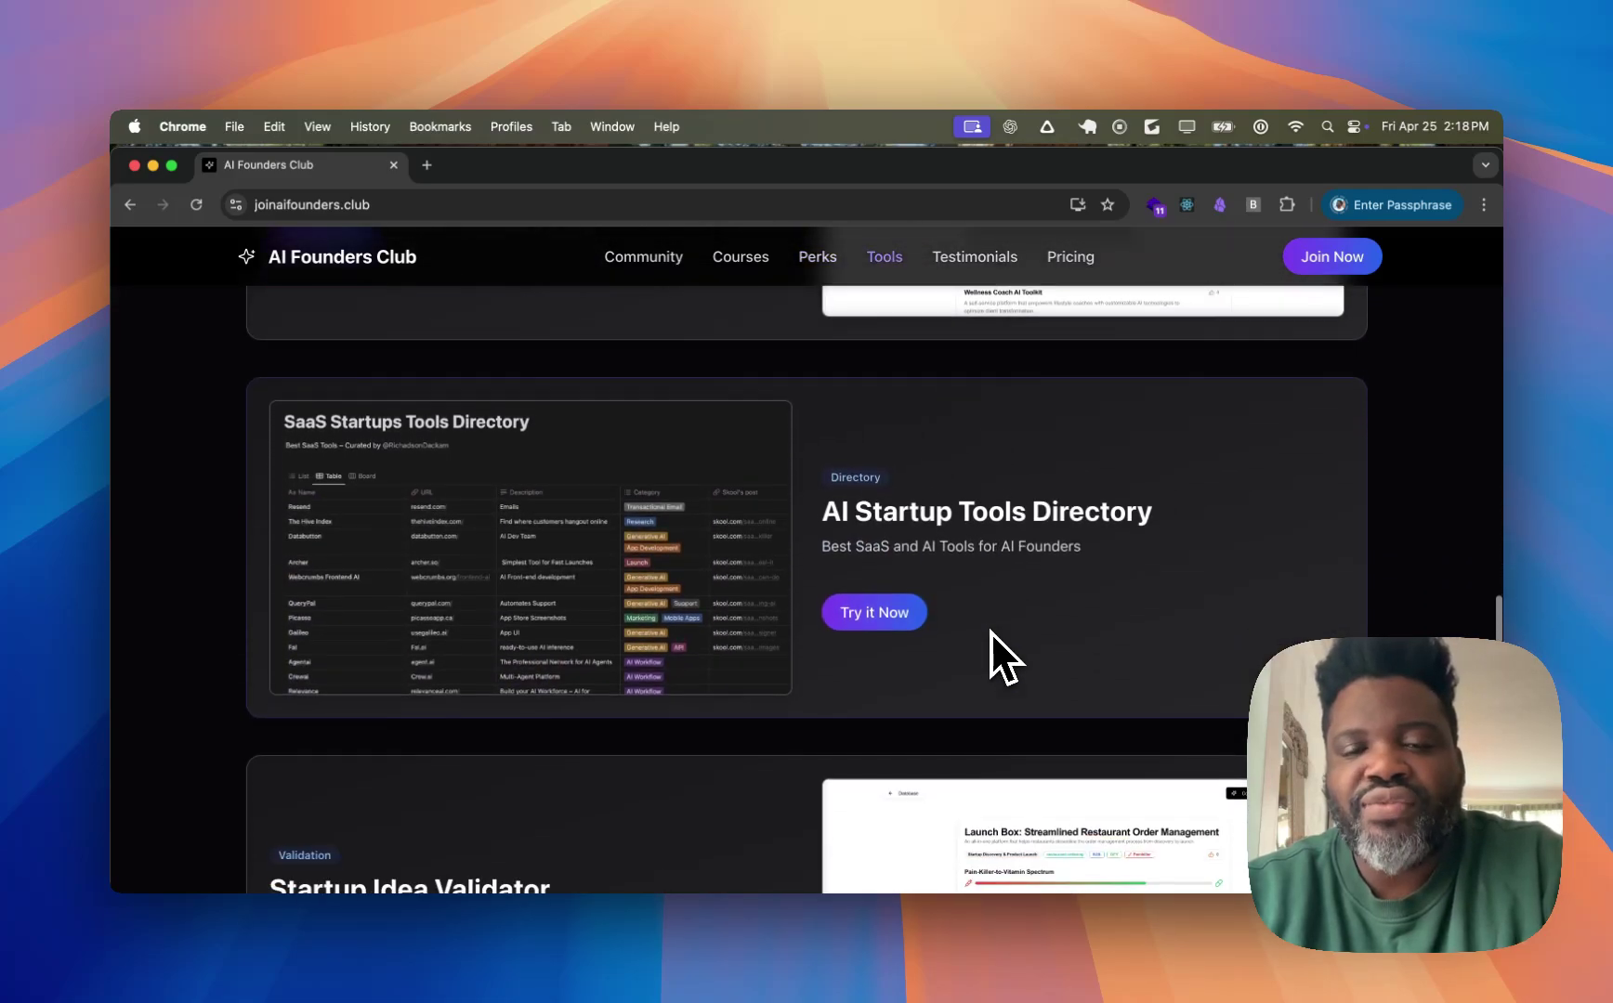
scroll(991, 642, "down", 4)
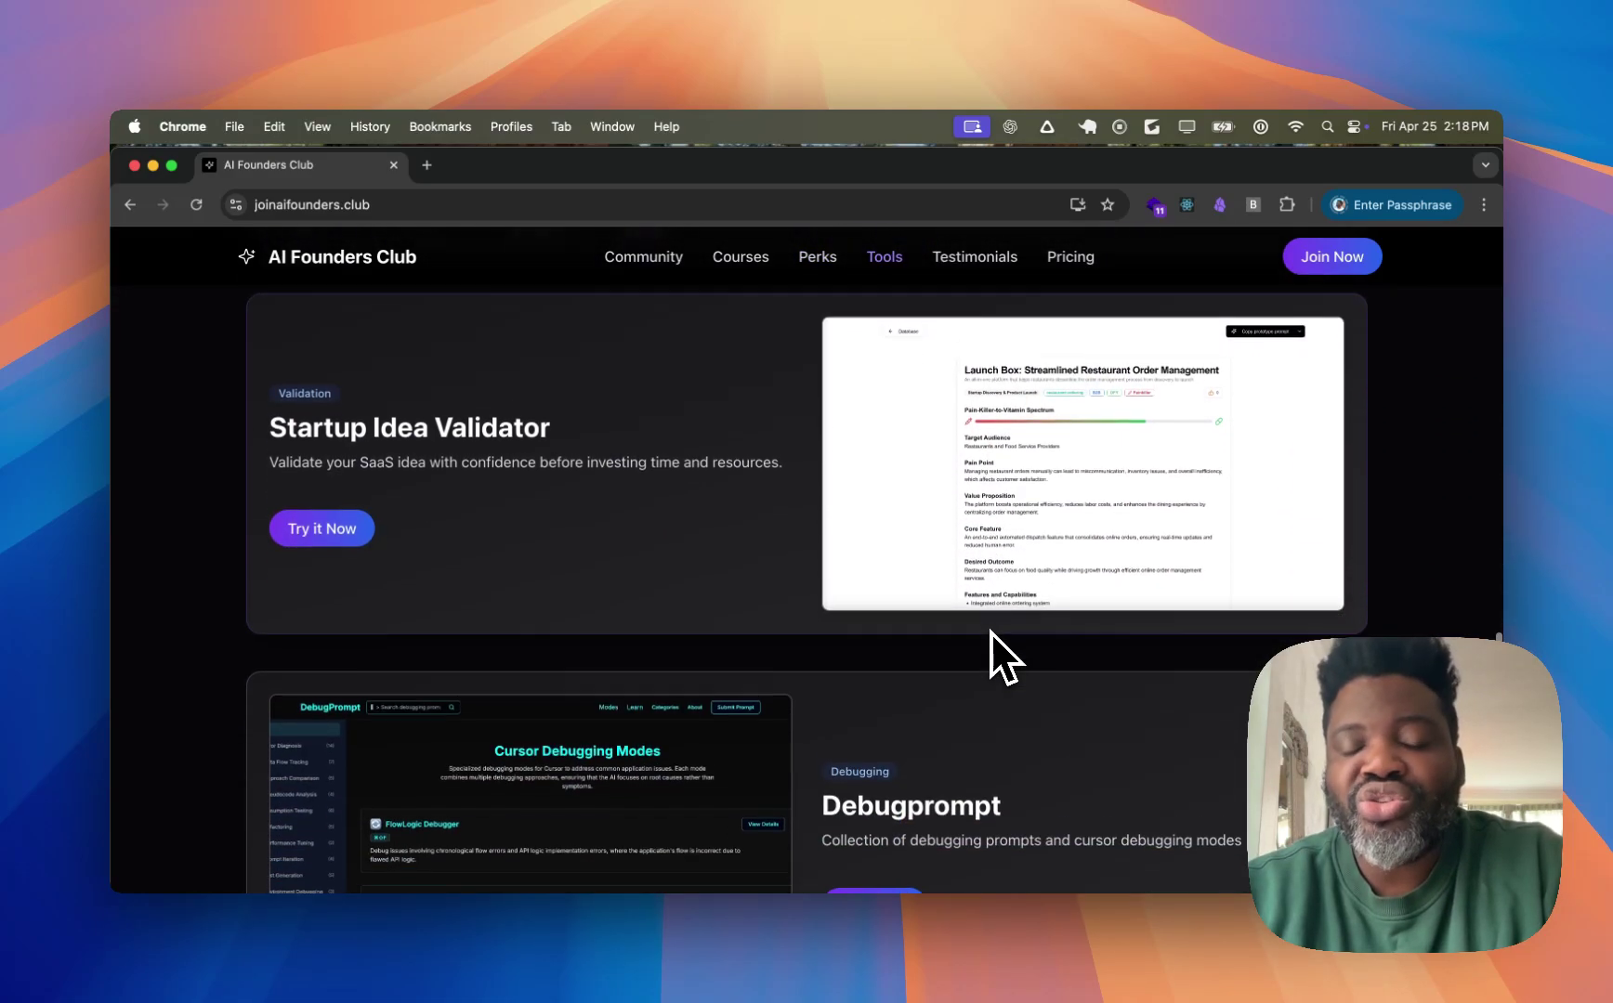